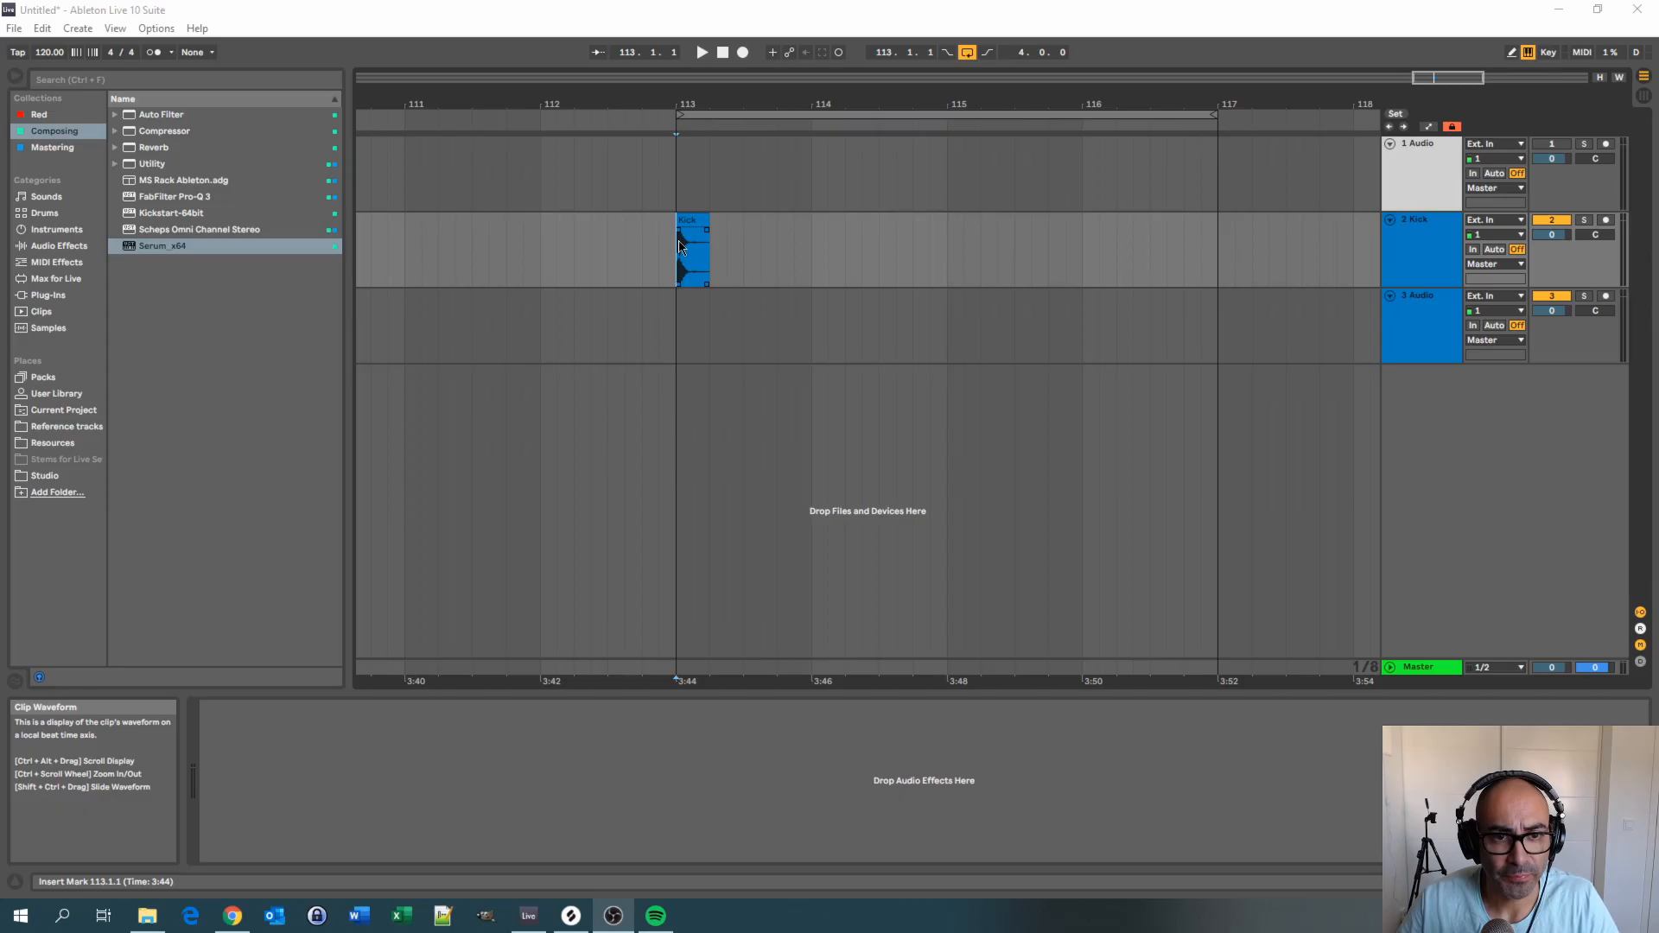
Play the single kick clip at bar 113 several times to hear its sound
click(678, 267)
key(space)
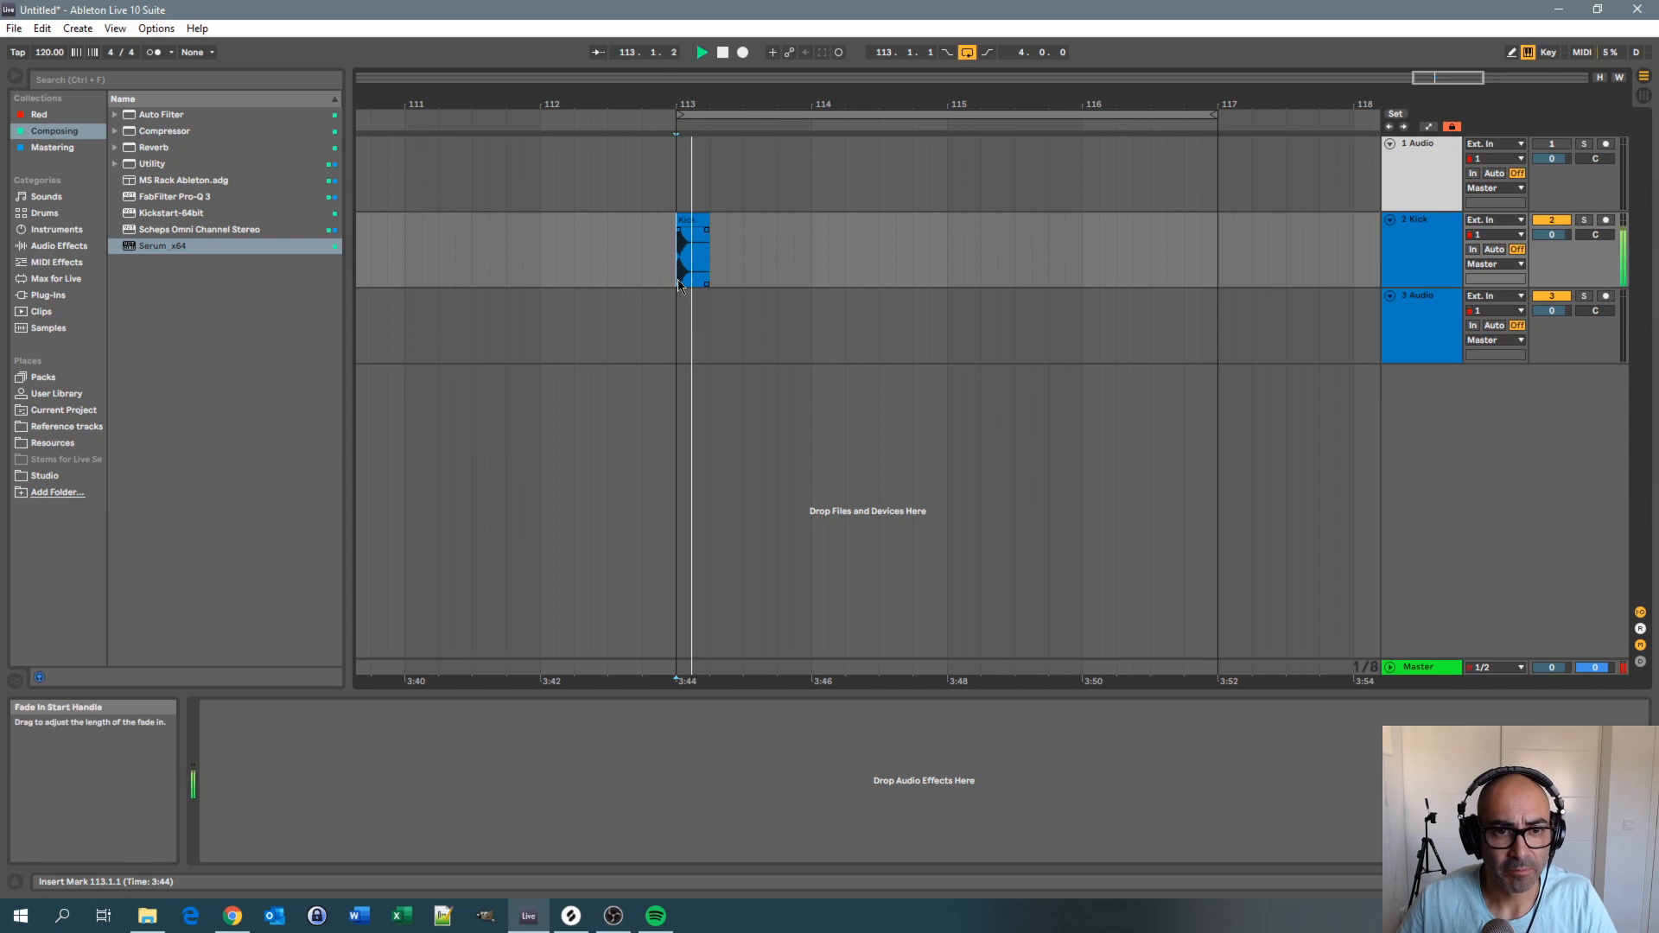
key(space)
key(space)
key(space)
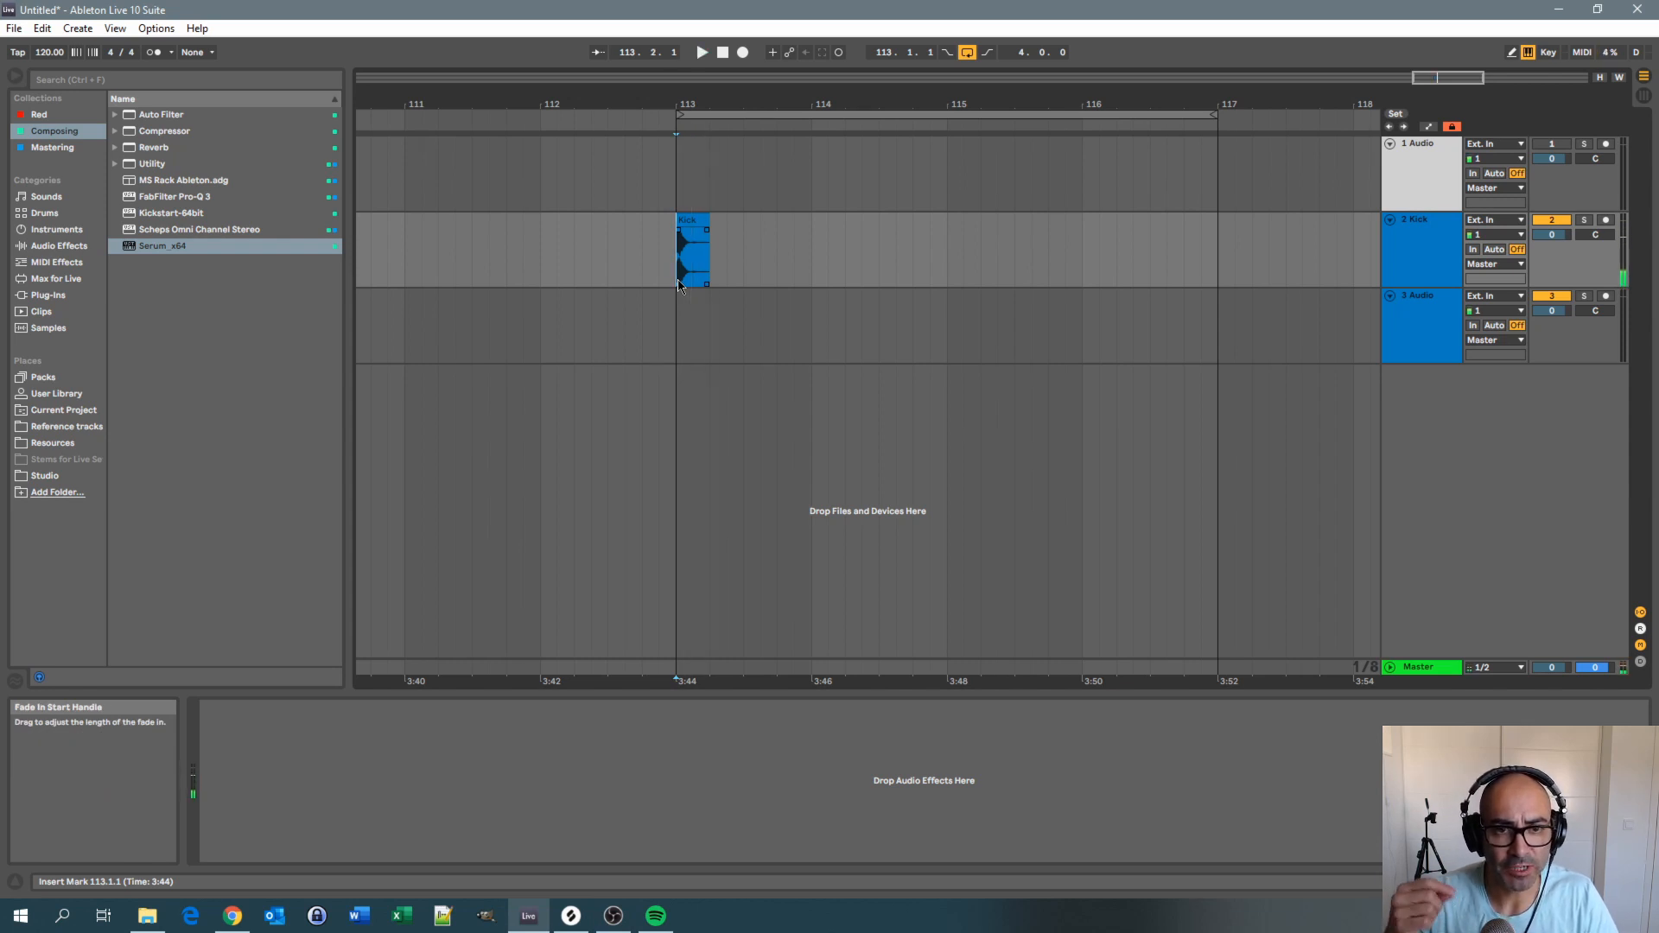
key(space)
key(space)
key(space)
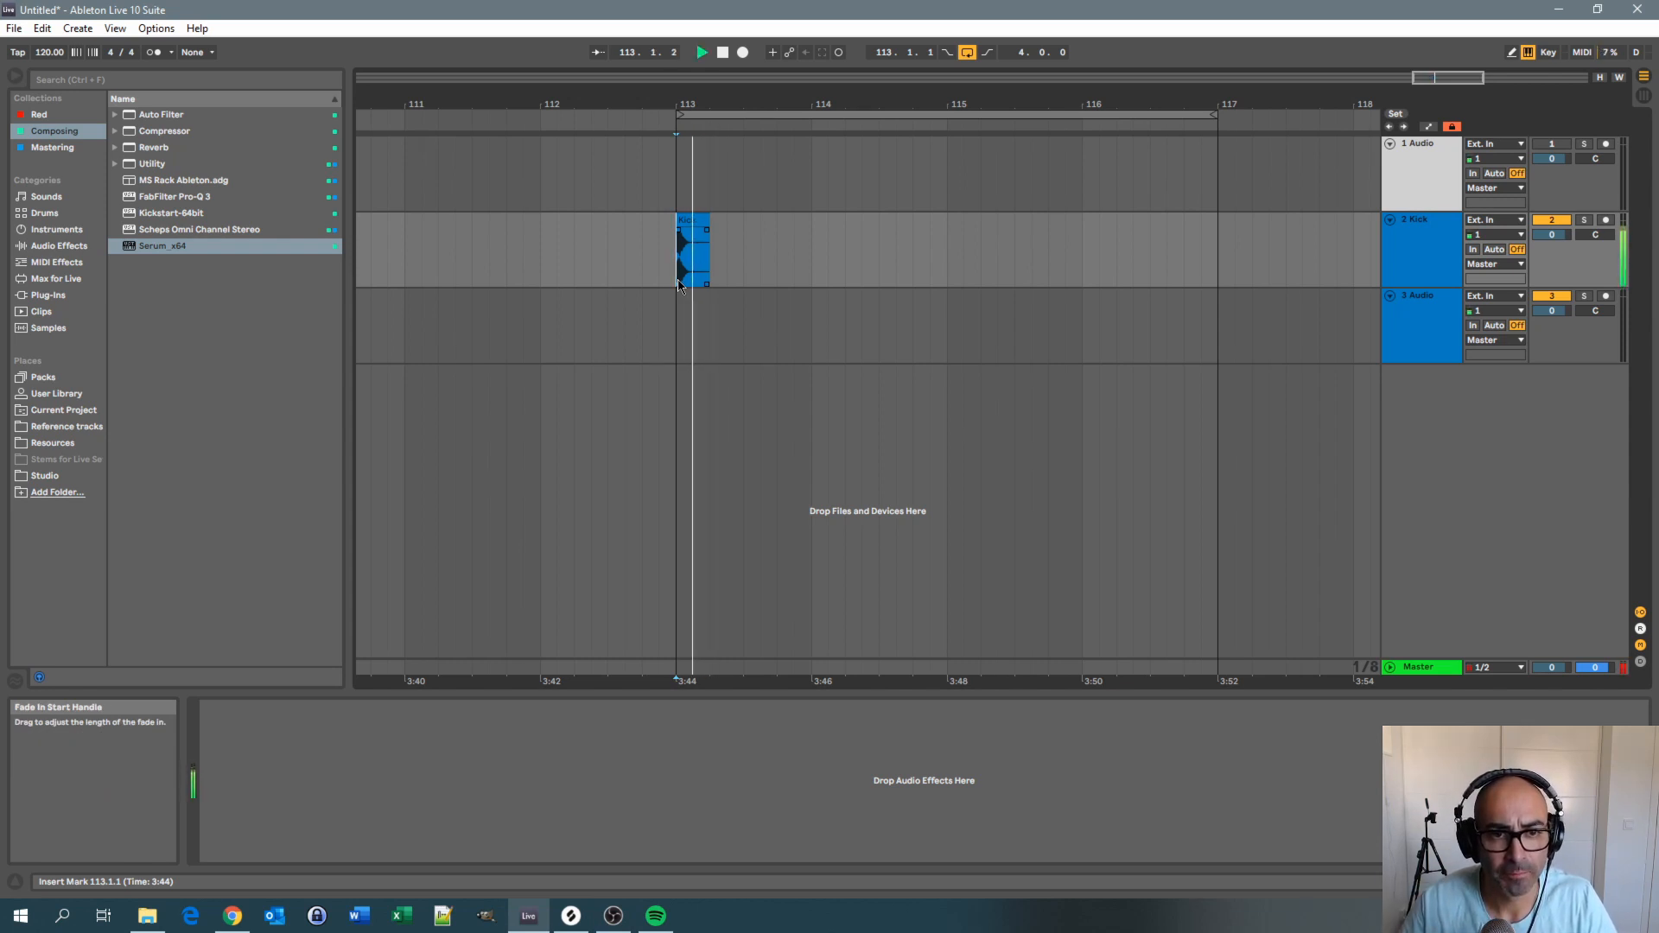
key(space)
Duplicate the kick clip onto every beat to fill the four bars from 113 to 117
click(699, 253)
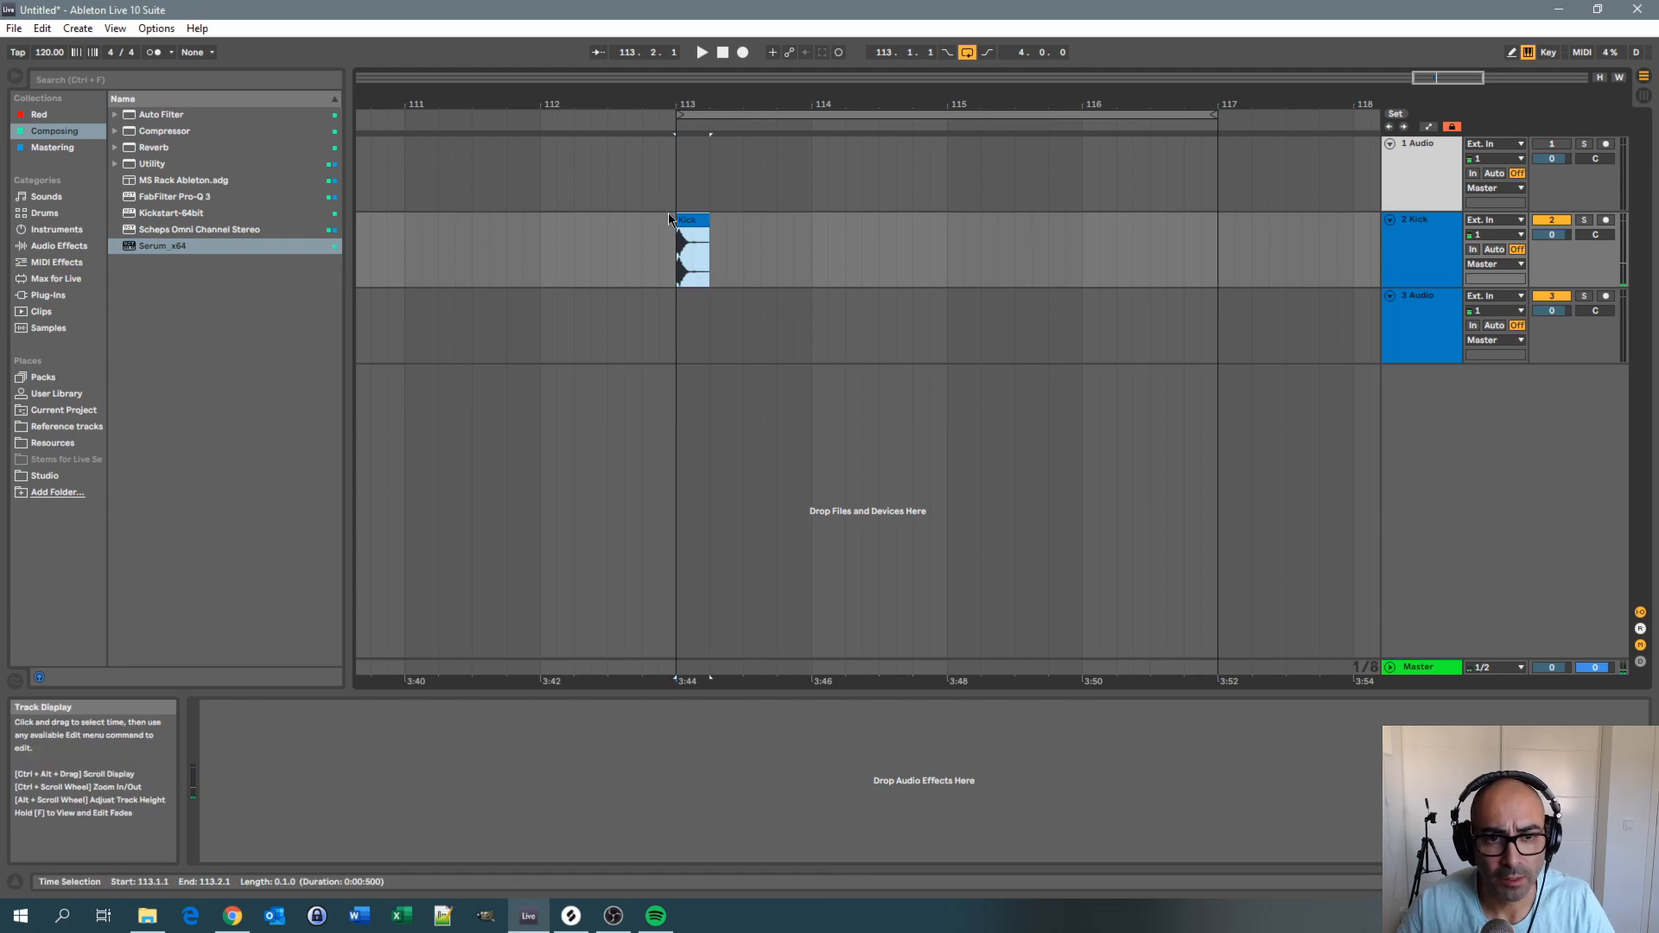
key(ctrl+d)
key(ctrl+d)
key(ctrl+d)
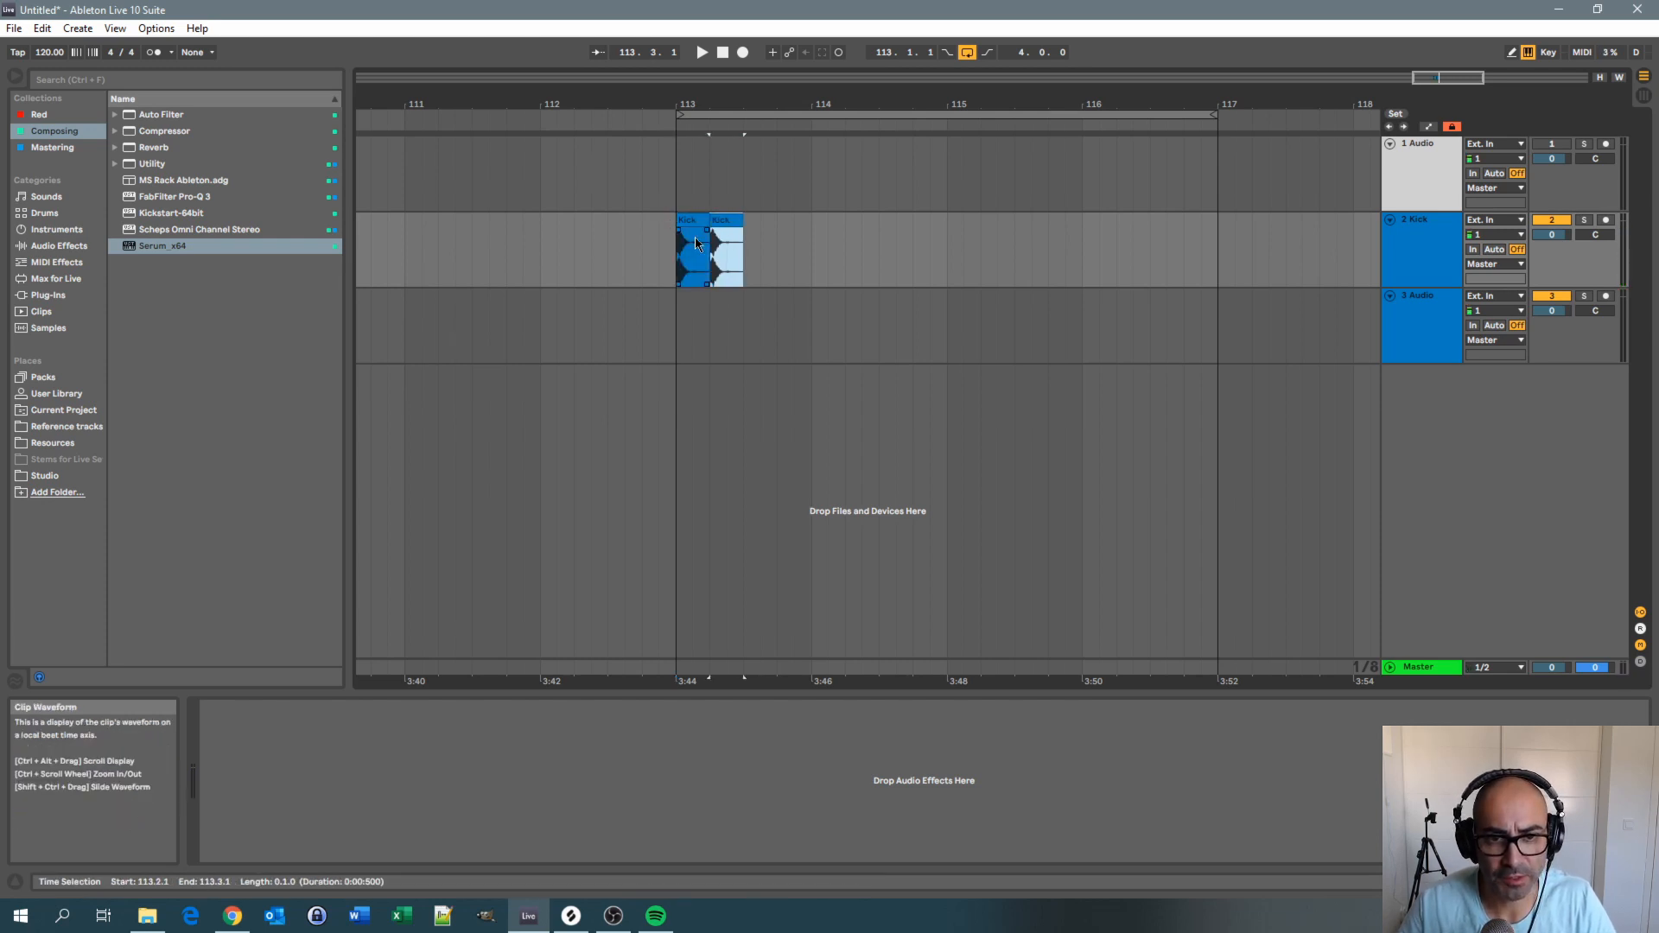
shift+click(796, 224)
key(ctrl+d)
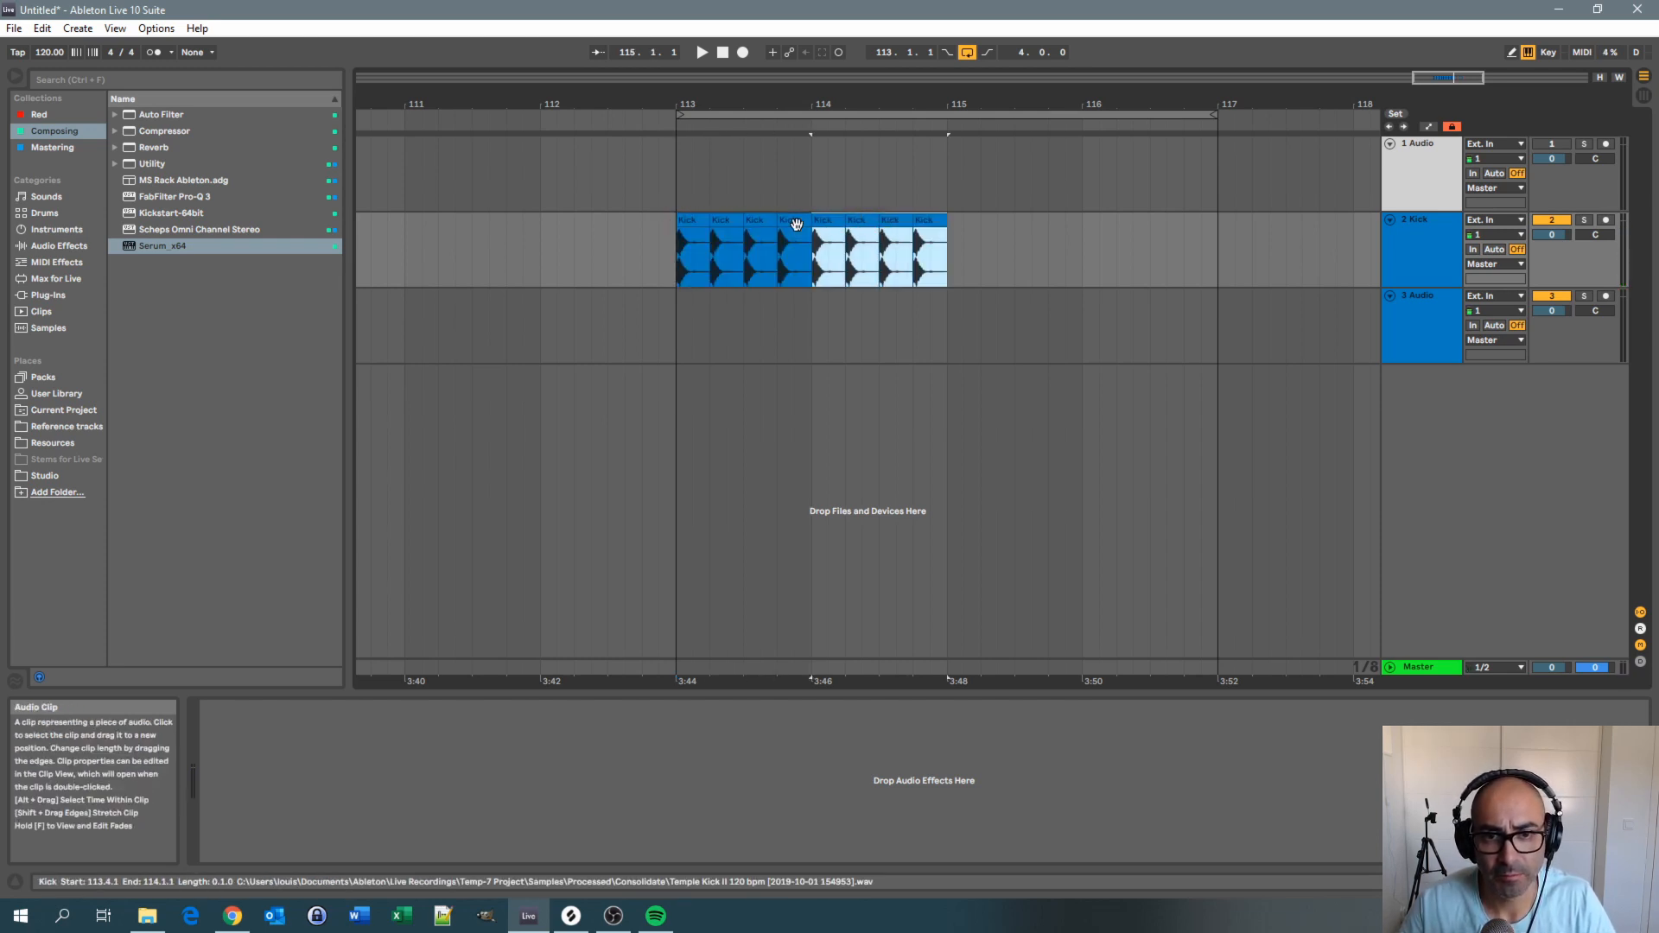
click(827, 229)
shift+click(934, 221)
key(ctrl+d)
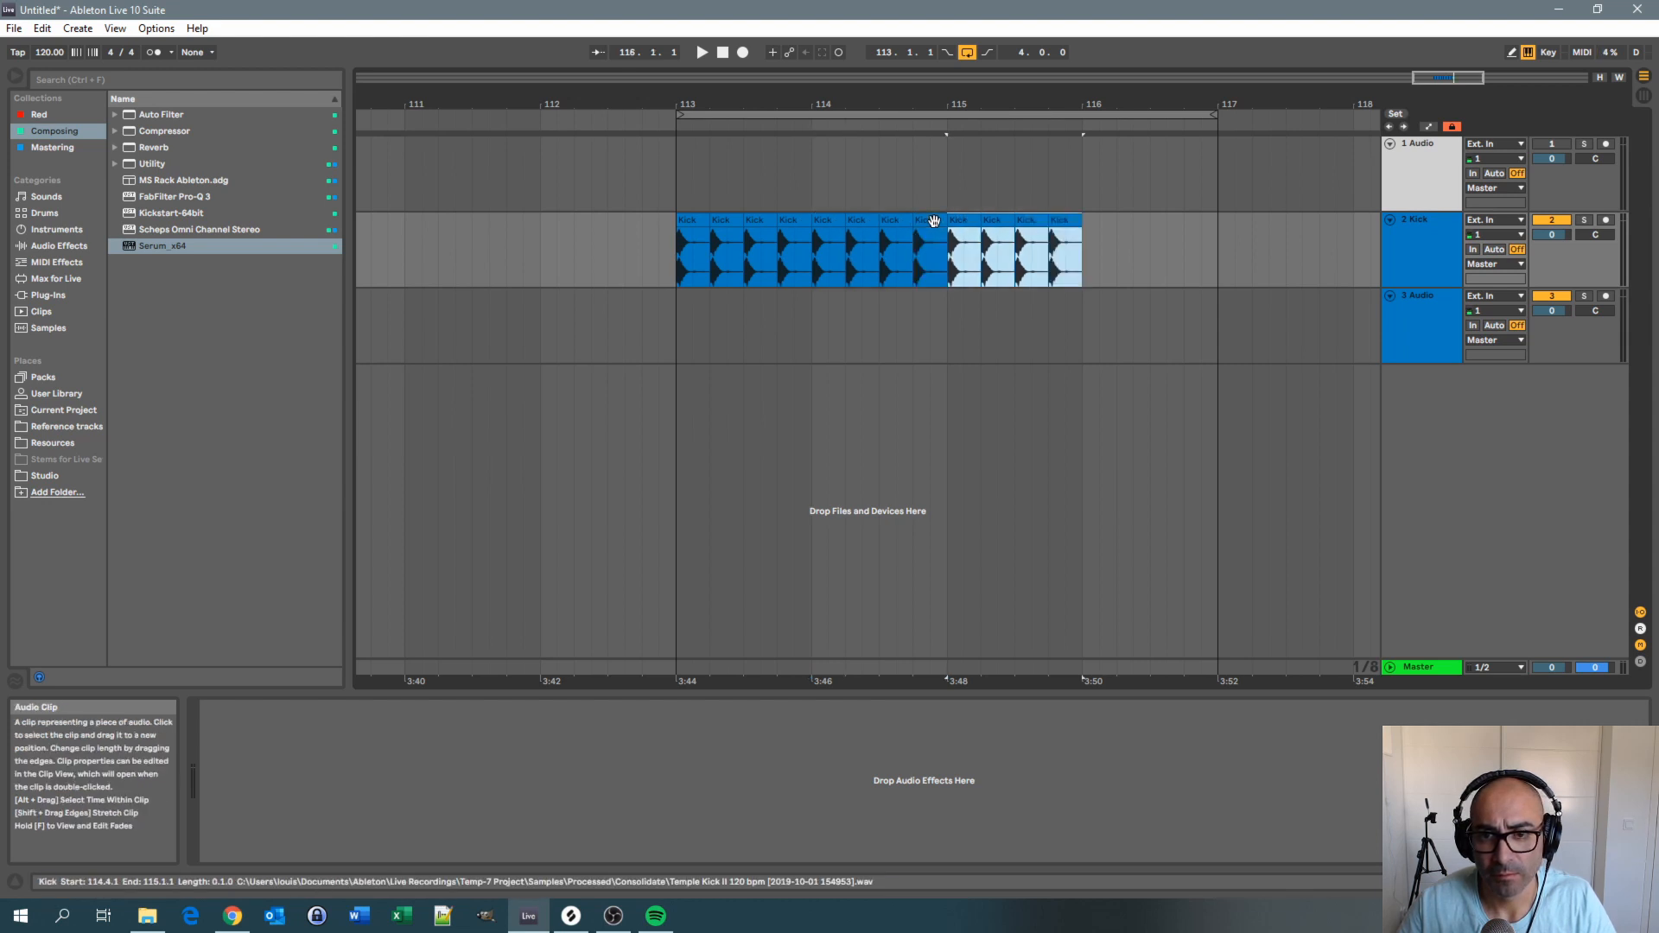
key(ctrl+d)
Play back the kick pattern from bar 113
click(683, 281)
key(space)
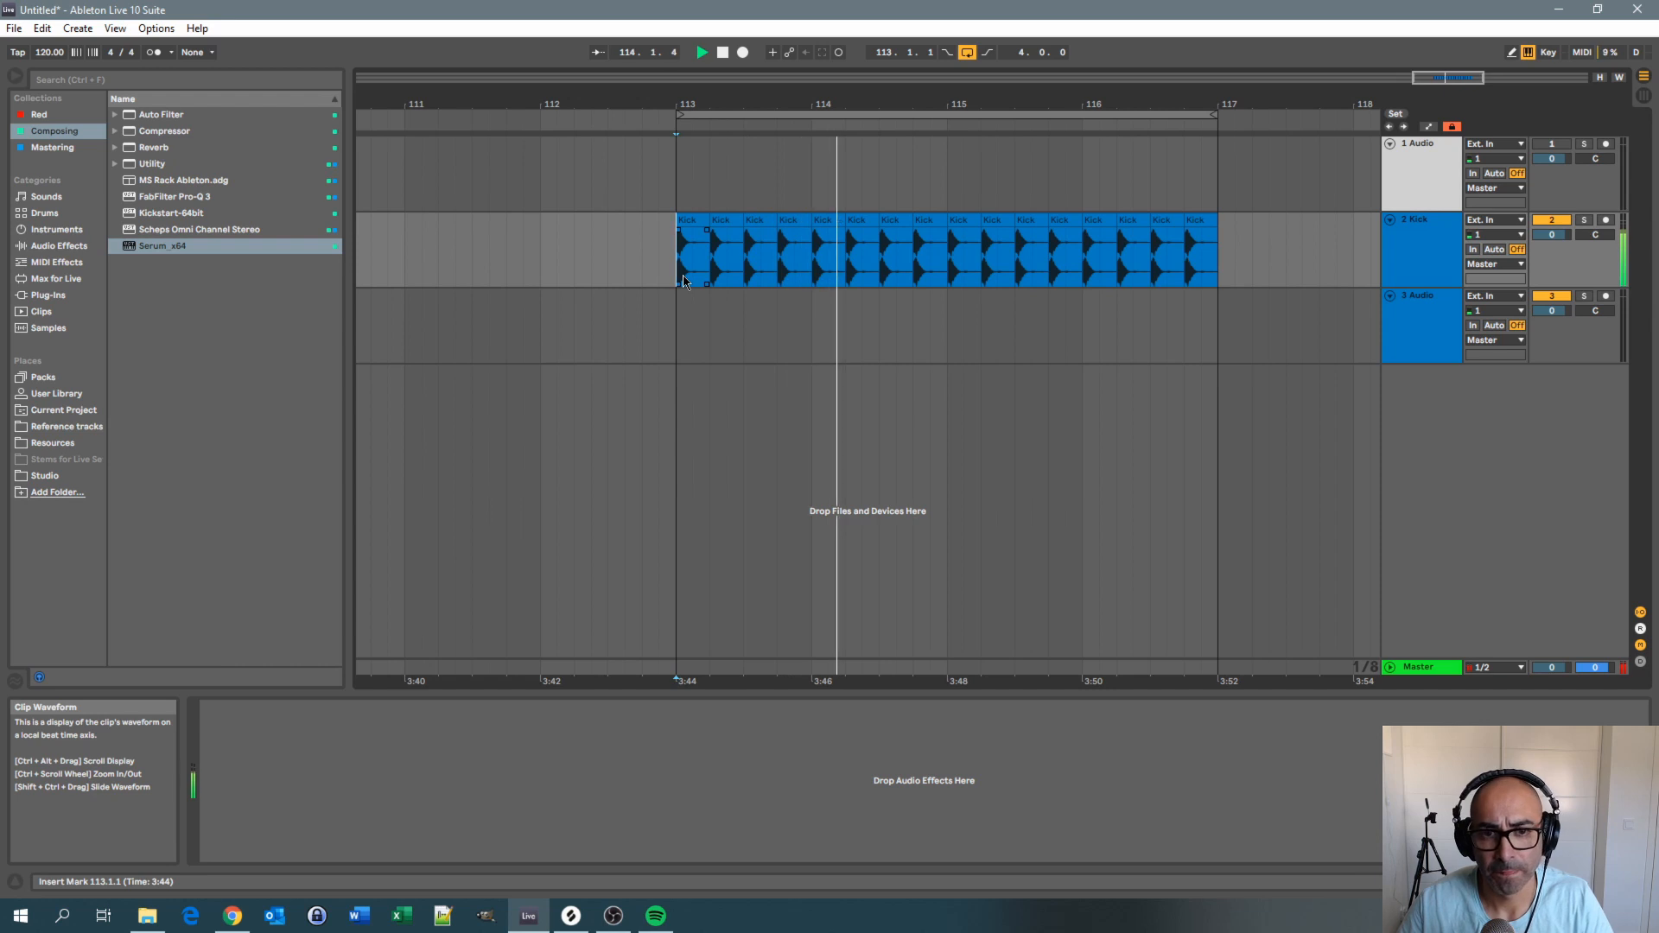
key(space)
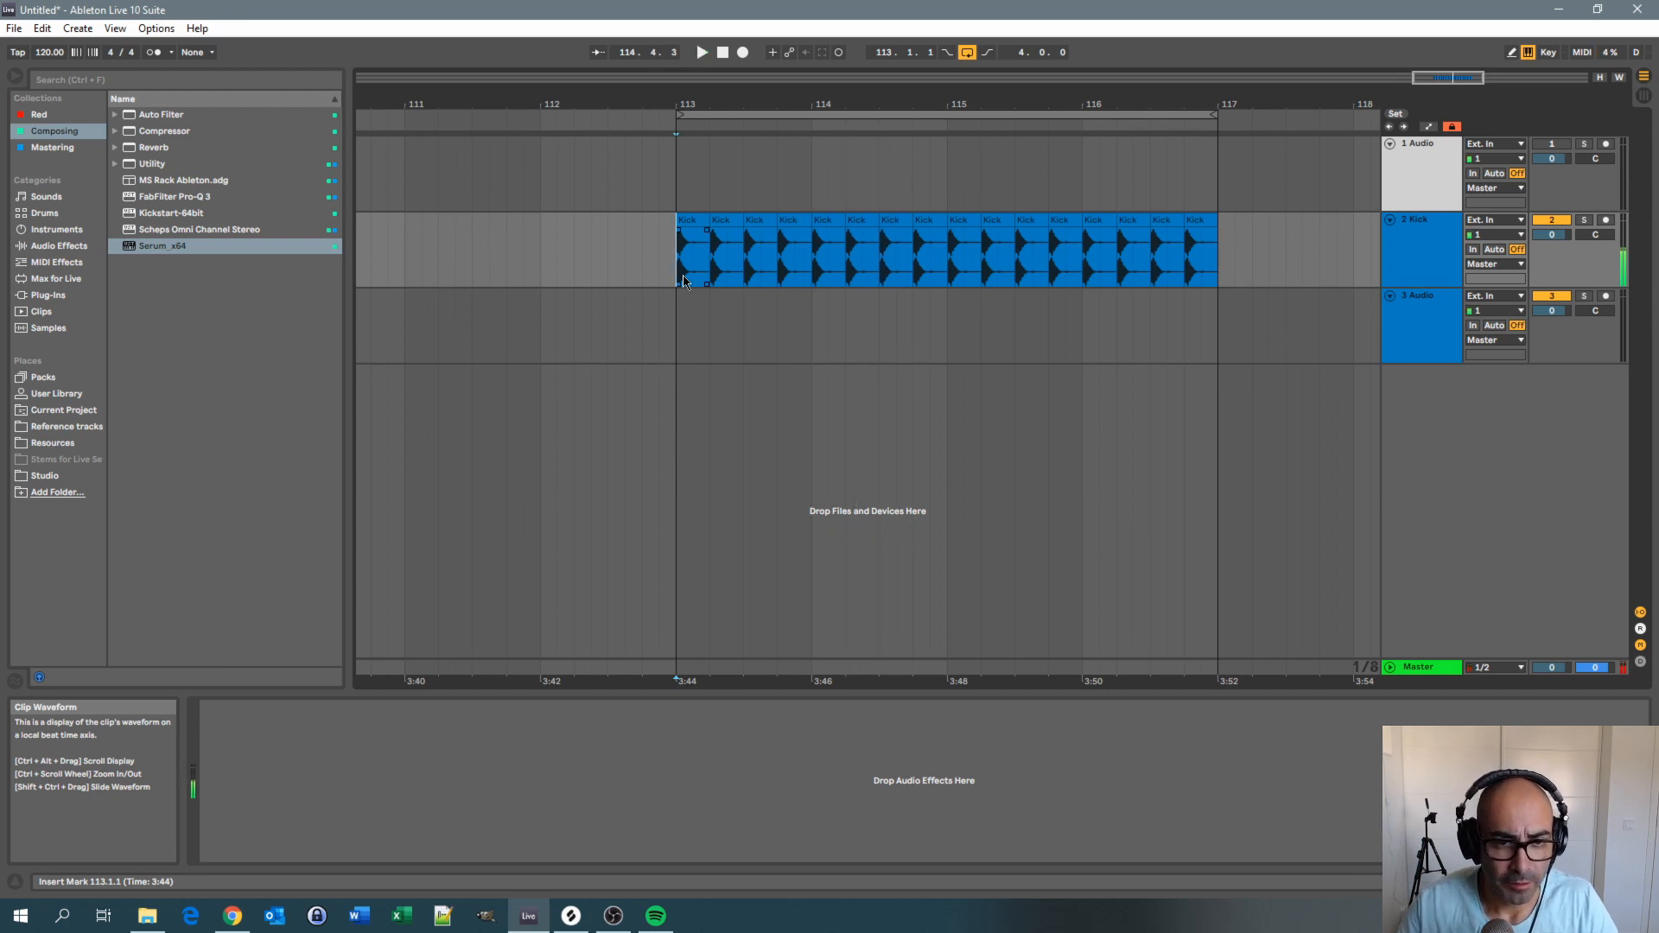
Switch to Splice, search the samples for "snare" and preview Metal_Snare_01.wav and SALVA_Tryna_Cut_fx_snare.wav
click(744, 332)
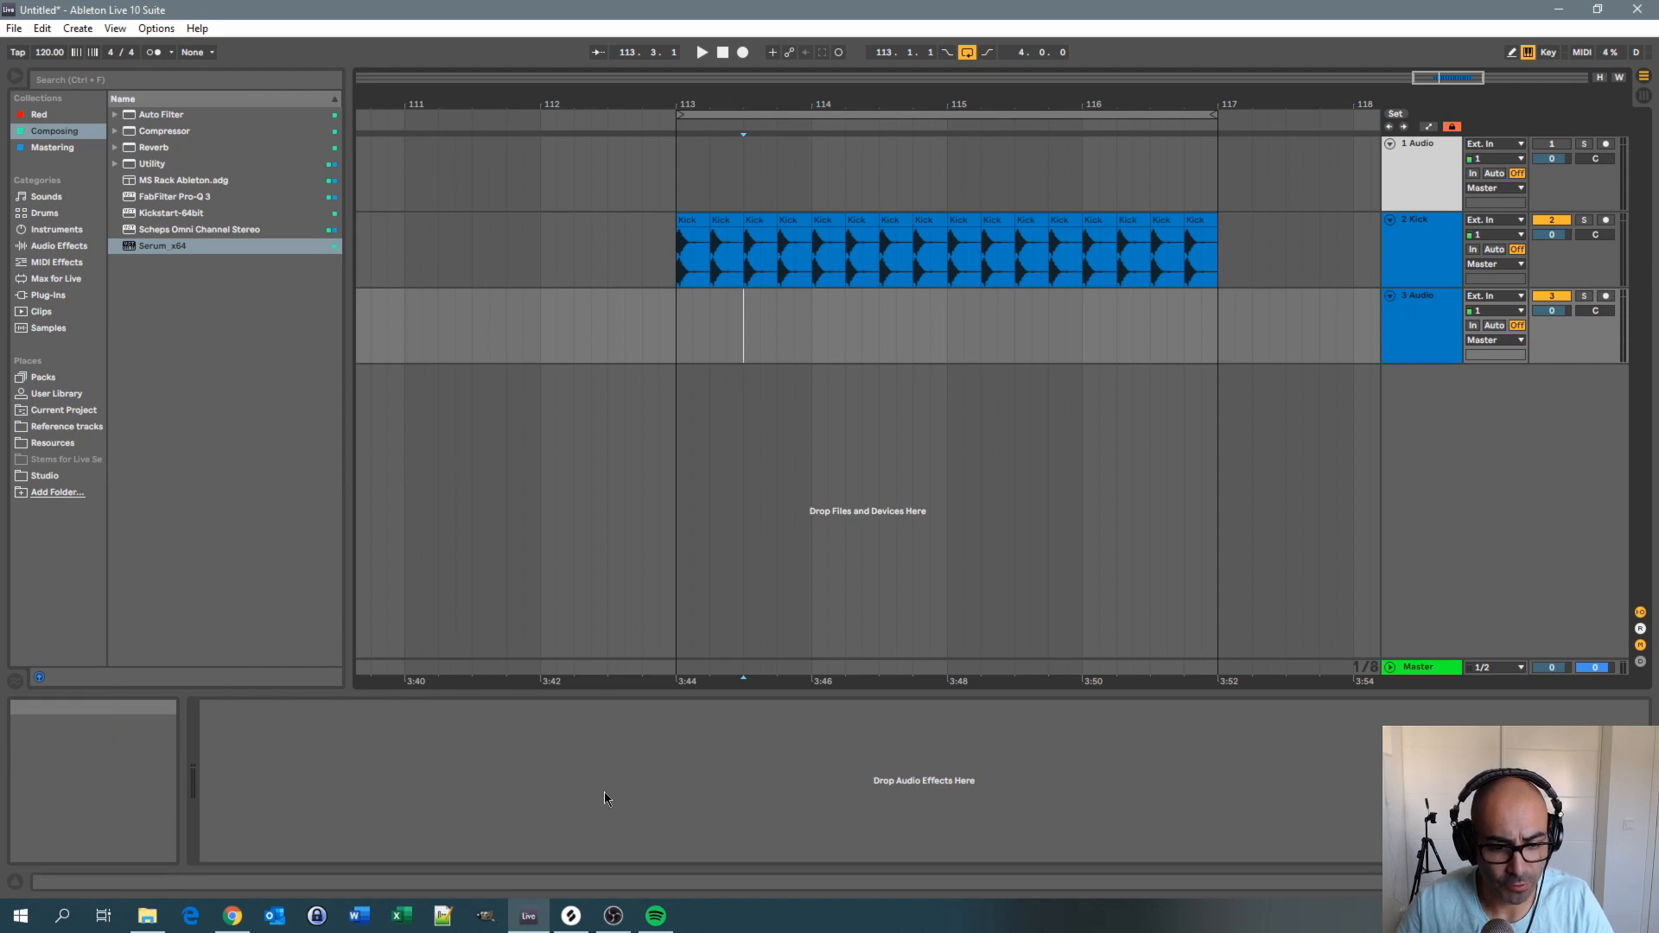
click(590, 912)
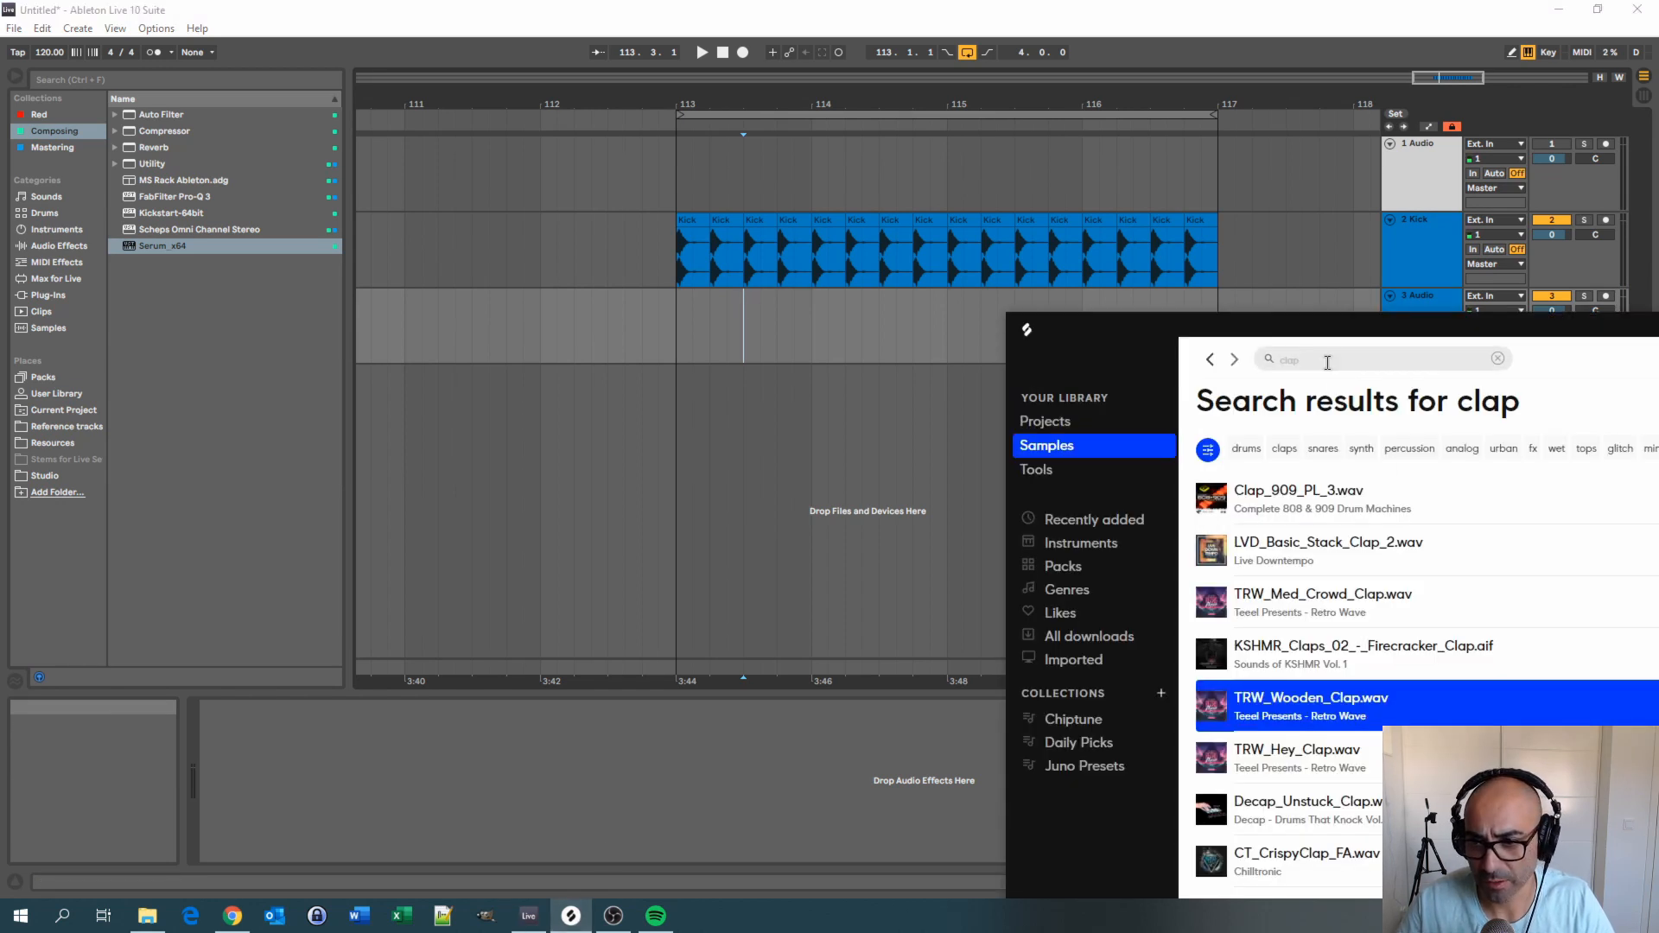
click(1328, 363)
text(snare)
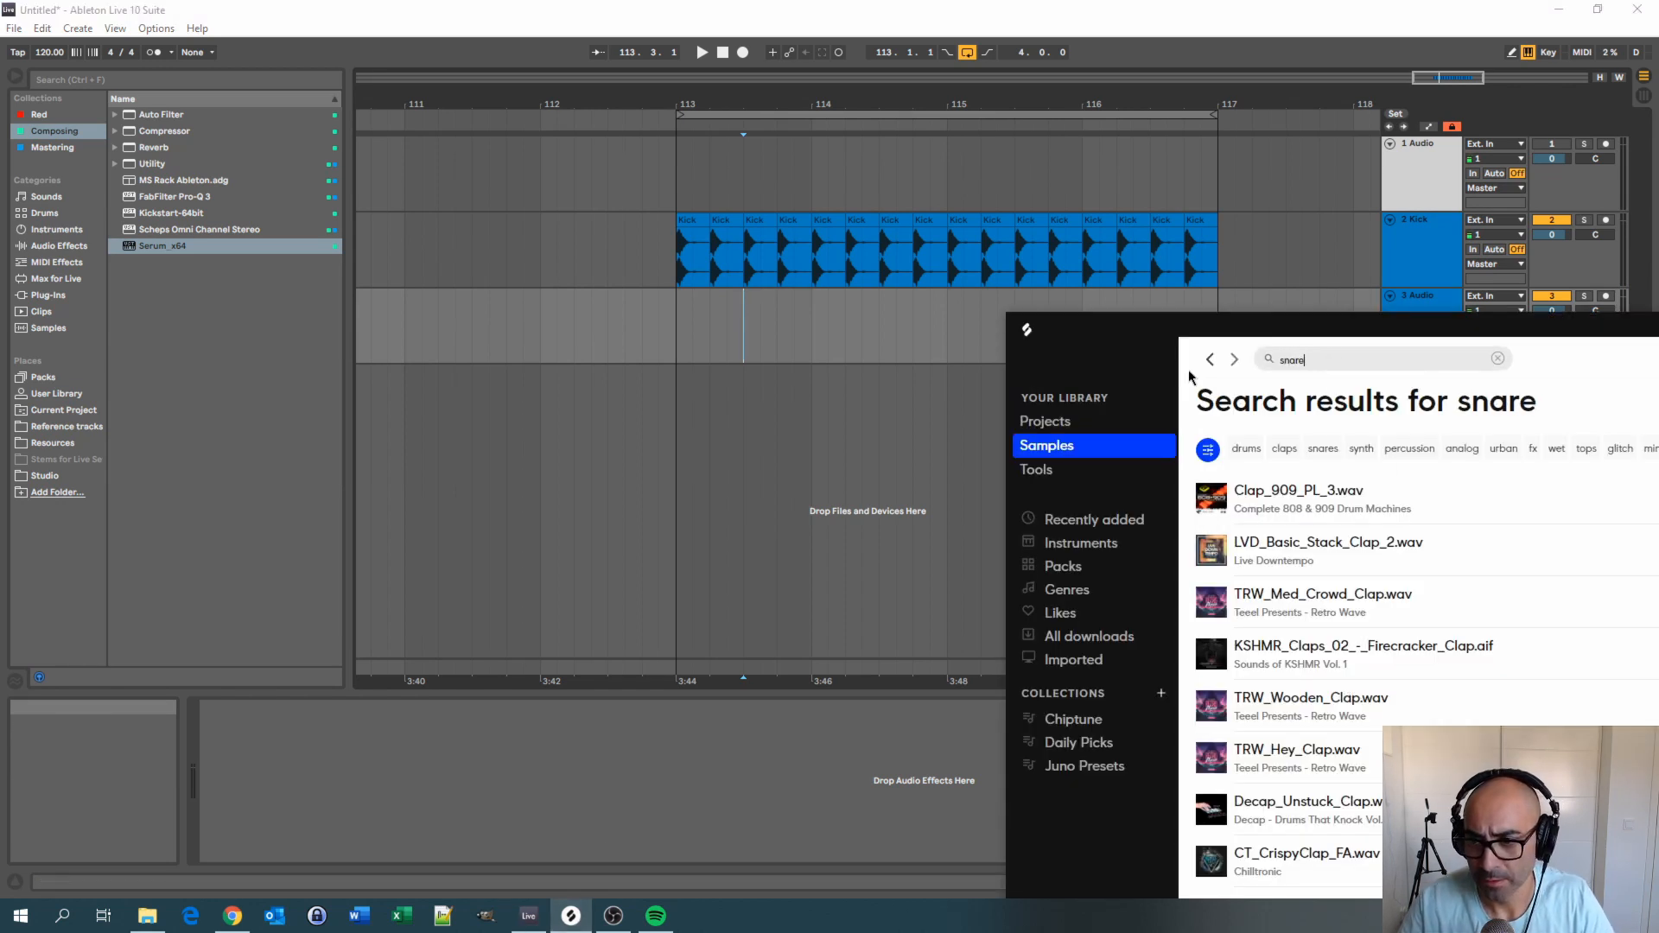
click(1218, 557)
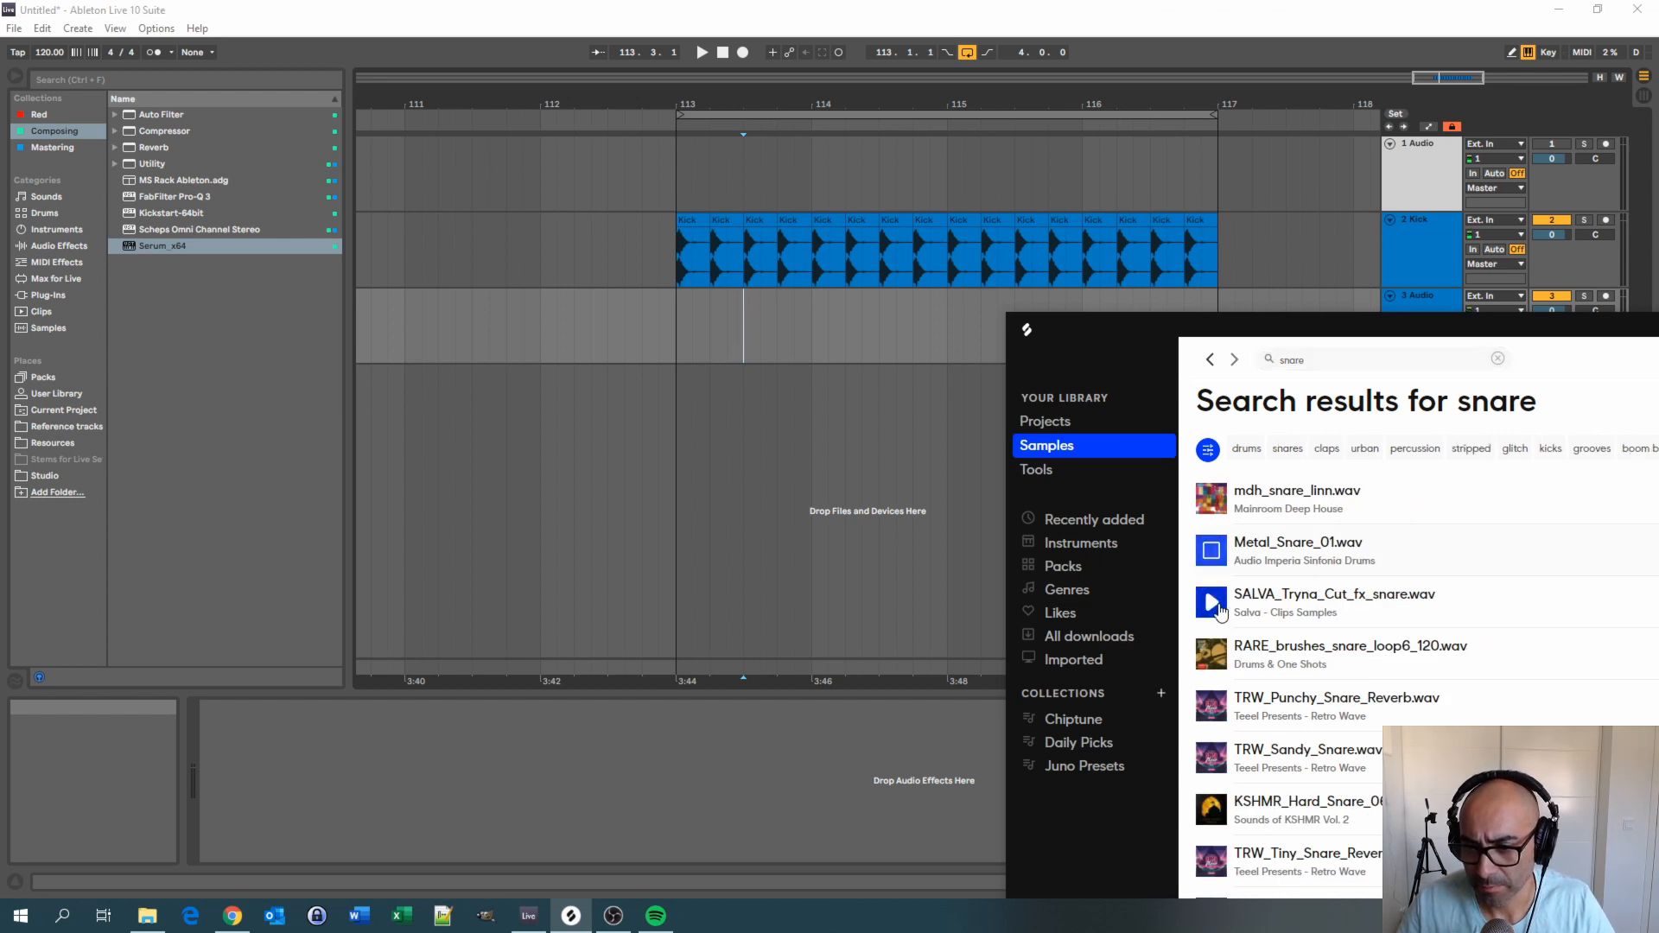
click(1218, 605)
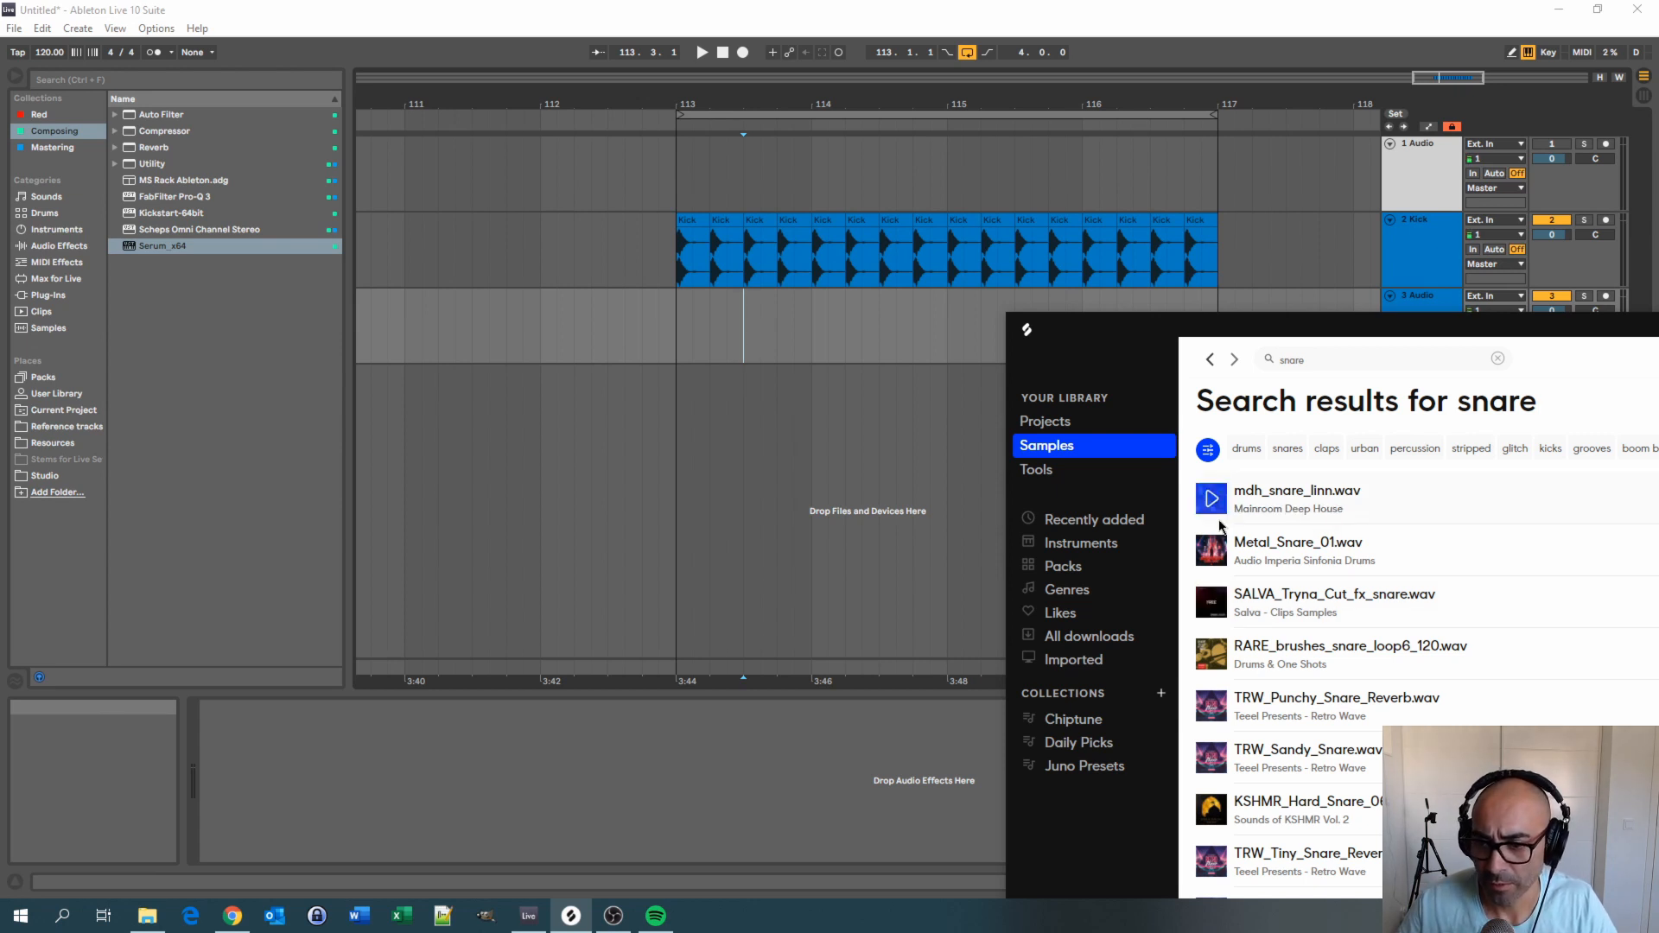
Place mdh_snare_linn.wav on track 3 at the second beat of bar 113 and play it with the kick
drag(1258, 483, 736, 318)
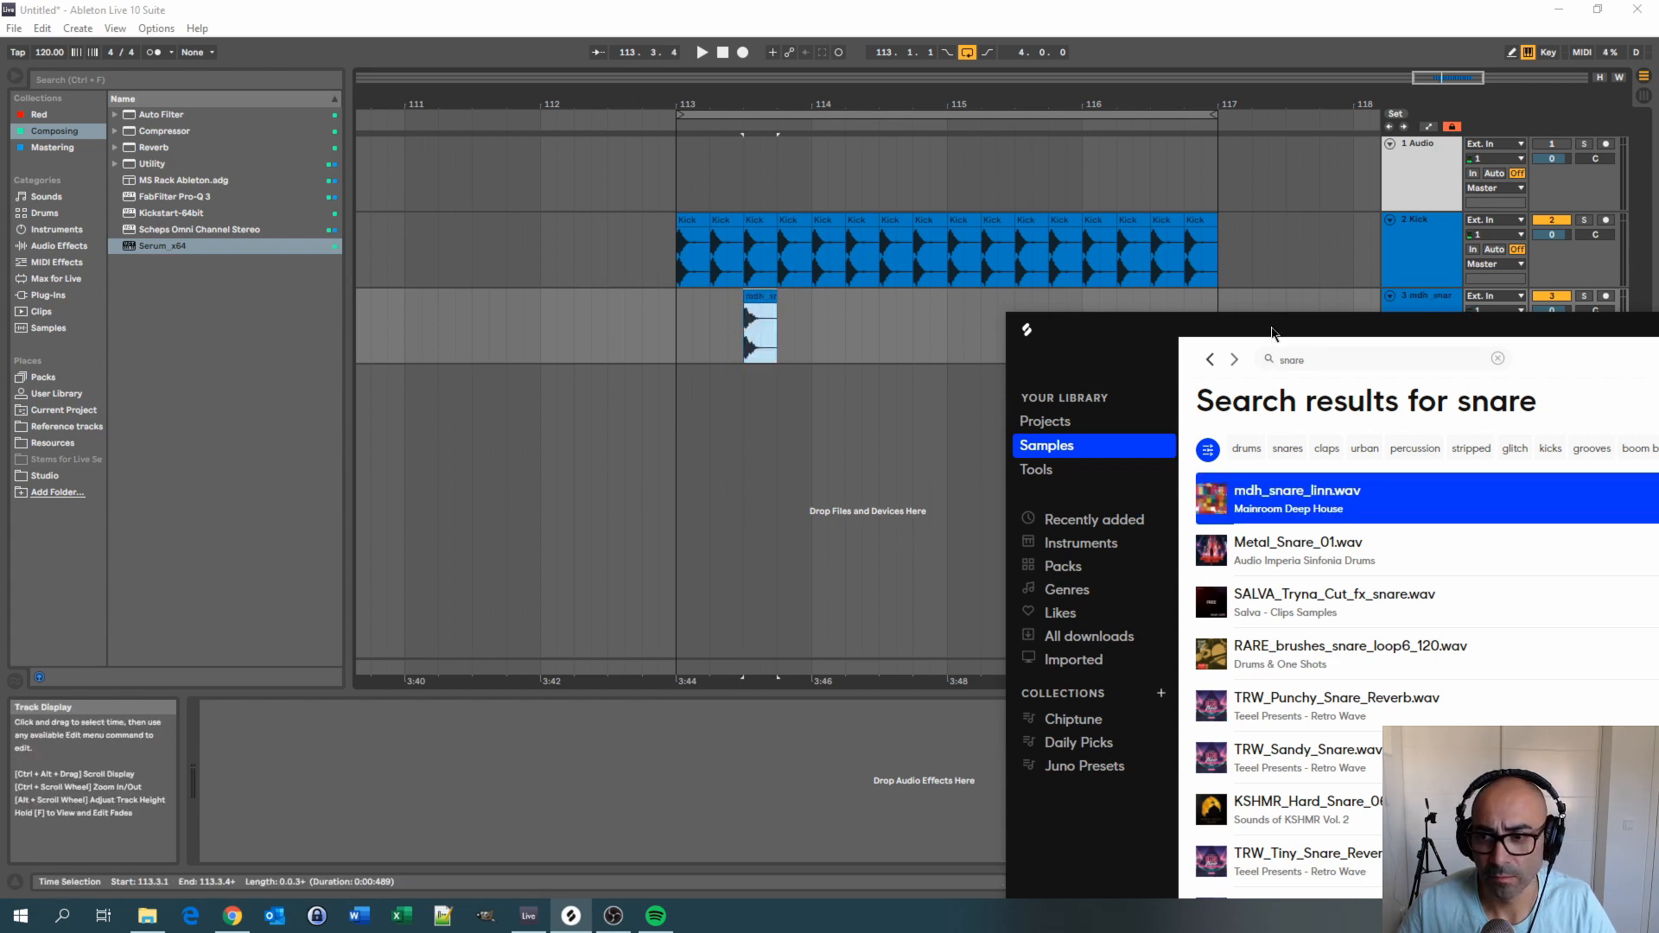
click(1622, 316)
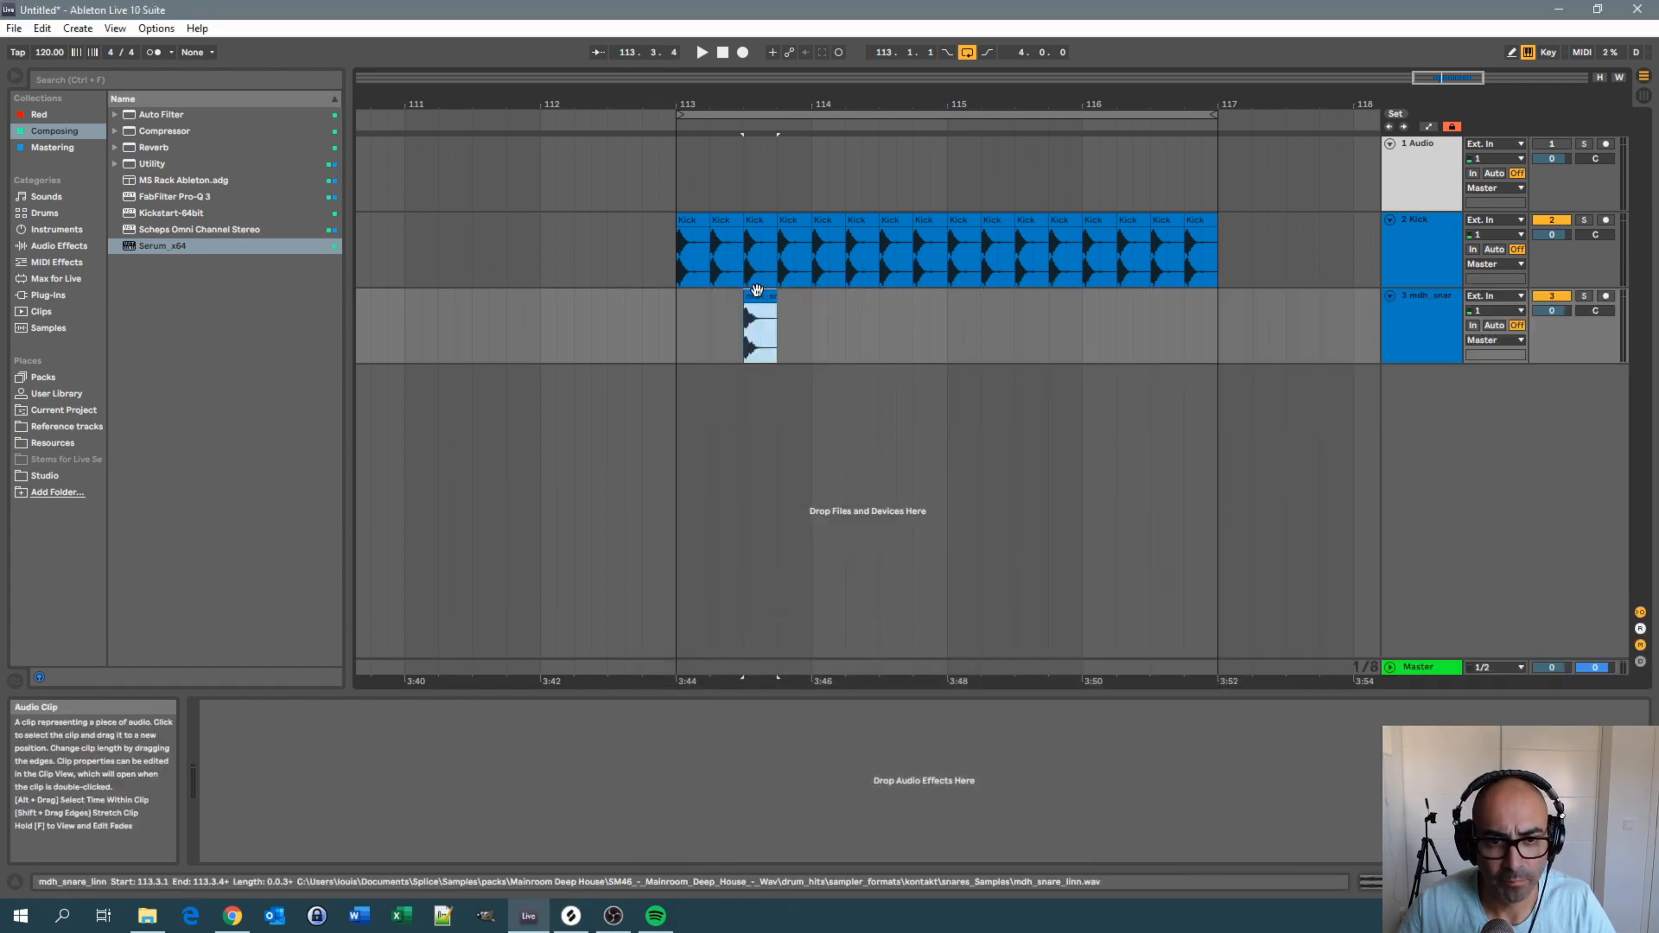
drag(757, 290, 723, 292)
click(683, 322)
key(space)
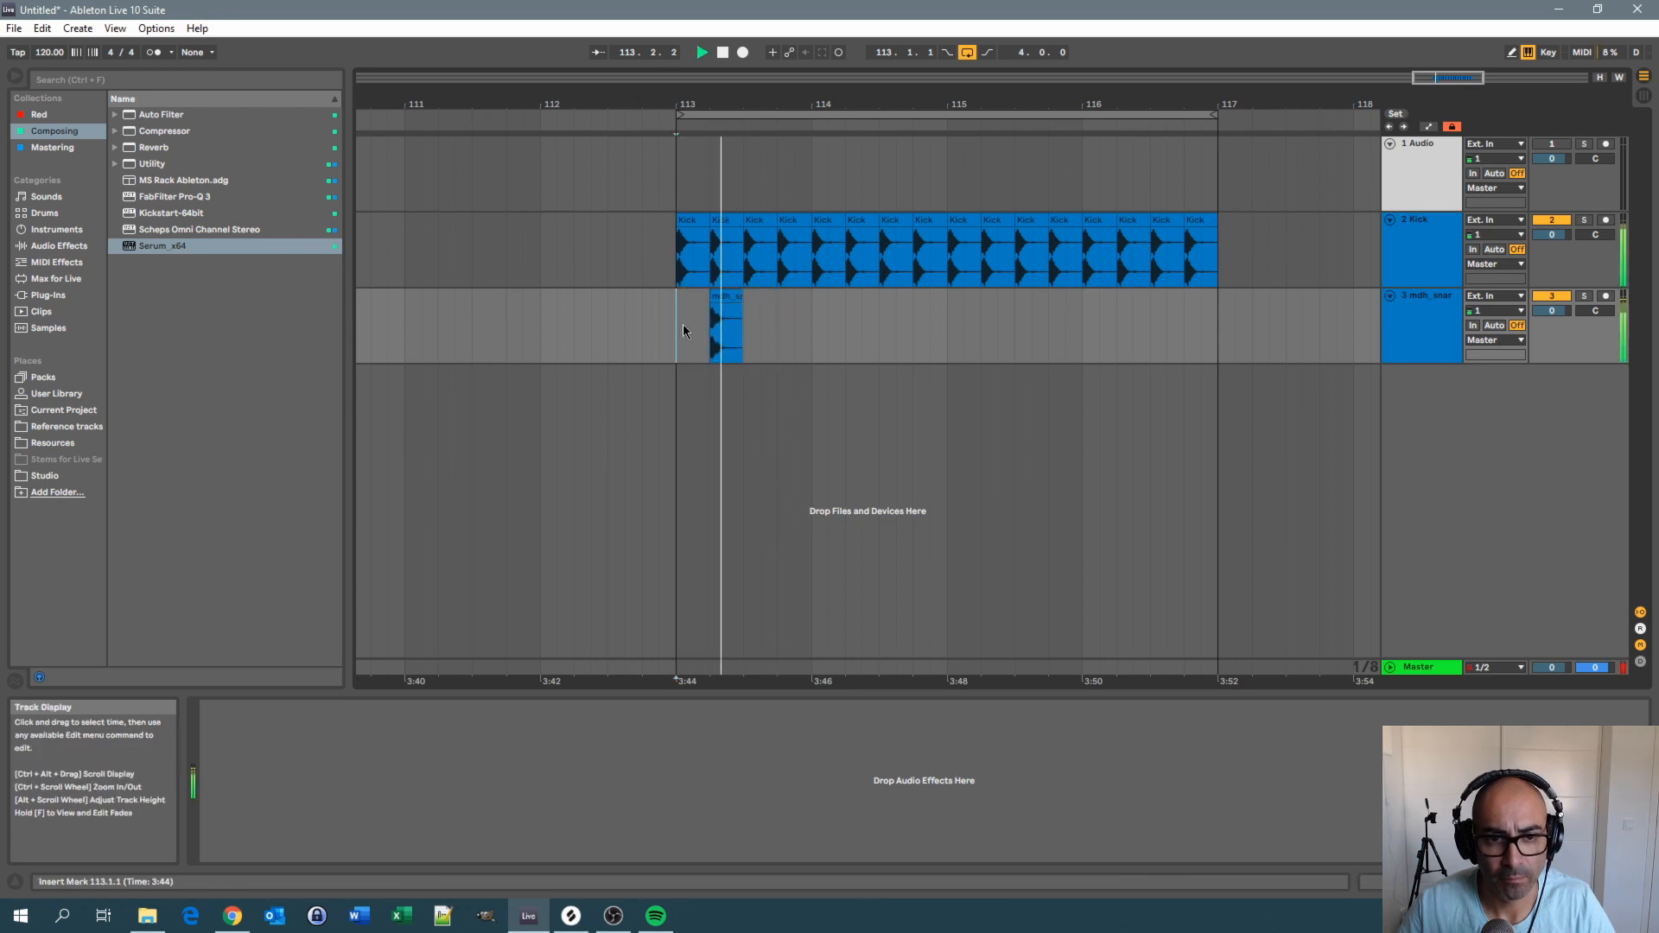
key(space)
Add a Utility effect to the snare track with its gain at -3.17 dB and listen to the balance
click(1414, 329)
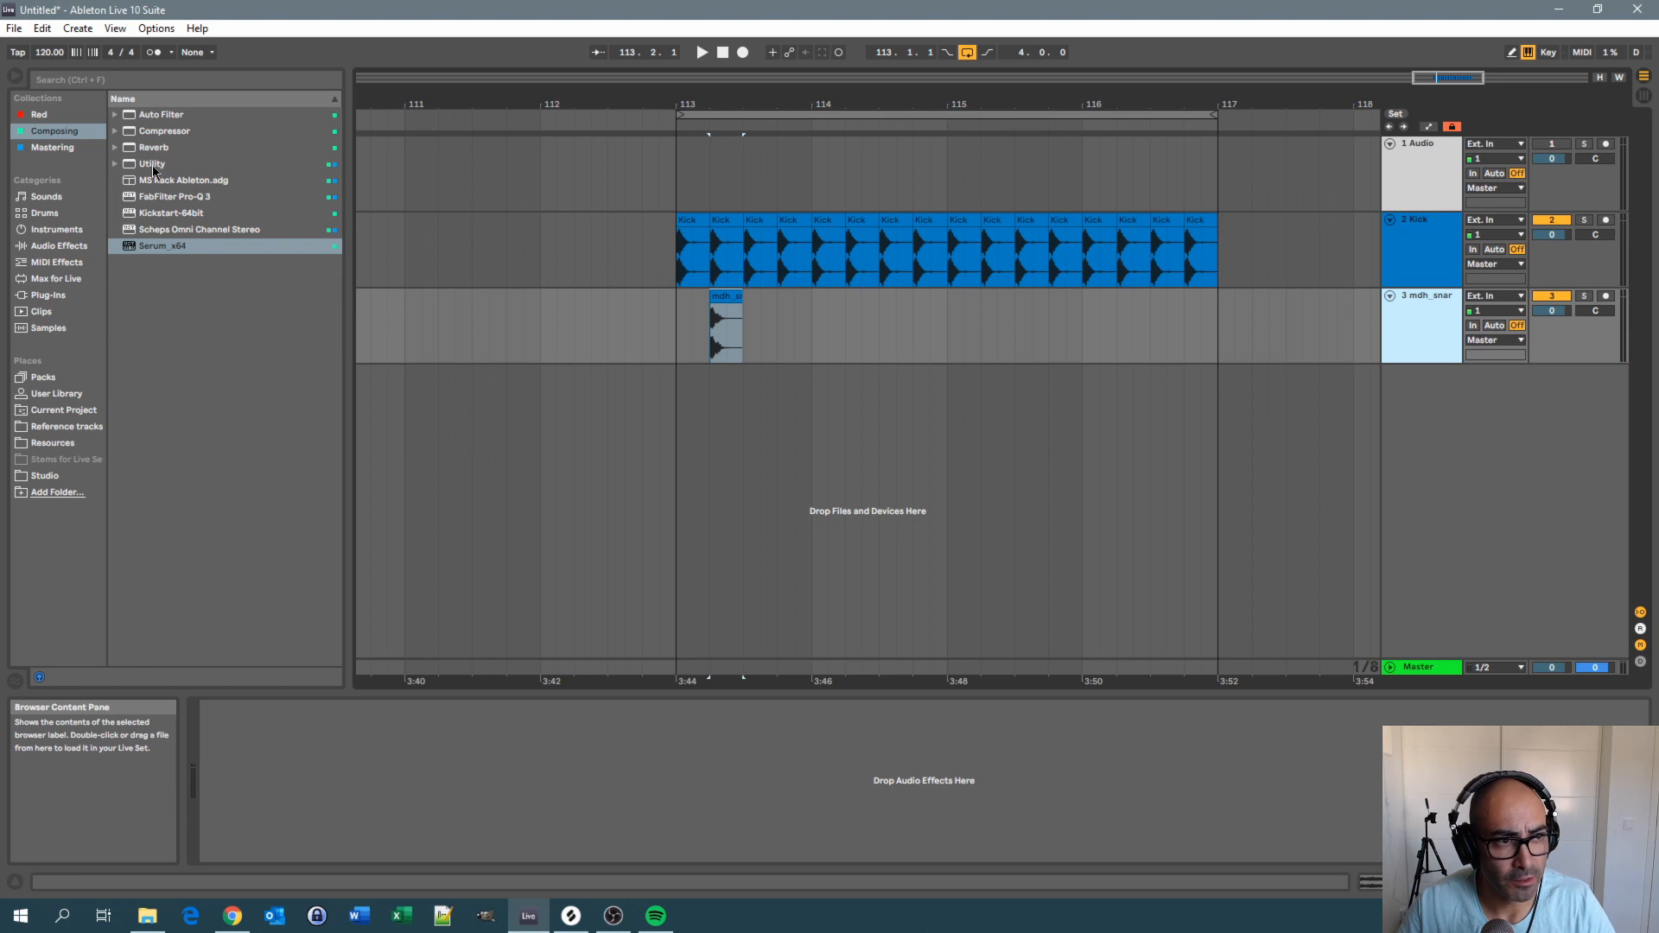
drag(153, 170, 396, 845)
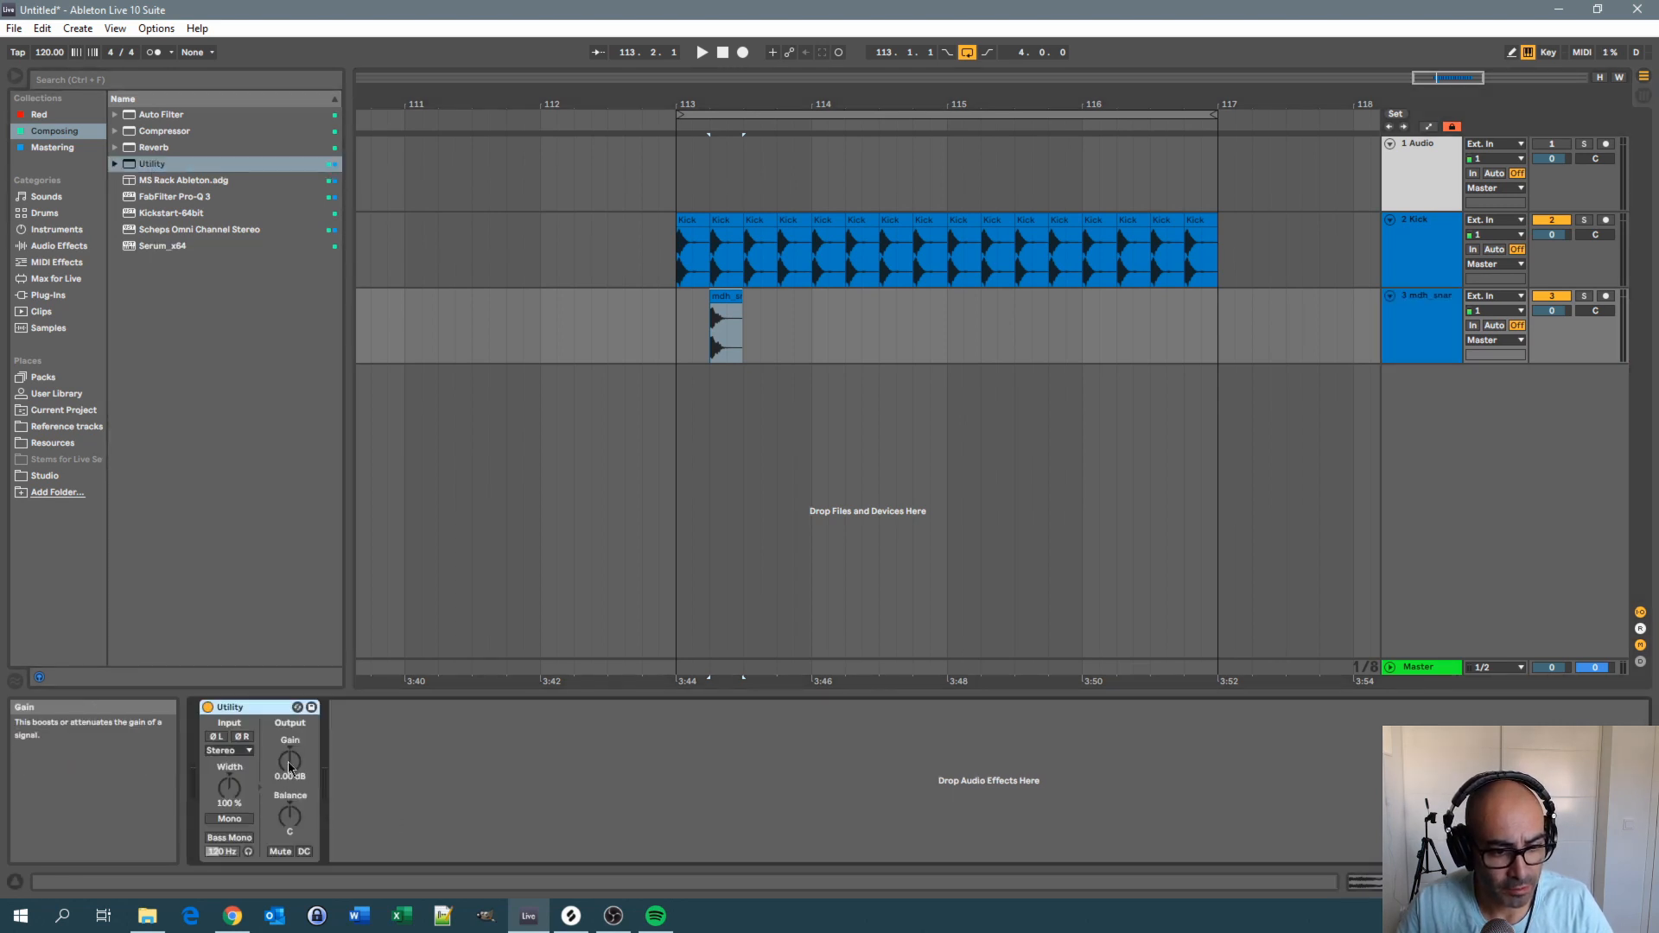
drag(294, 766, 294, 771)
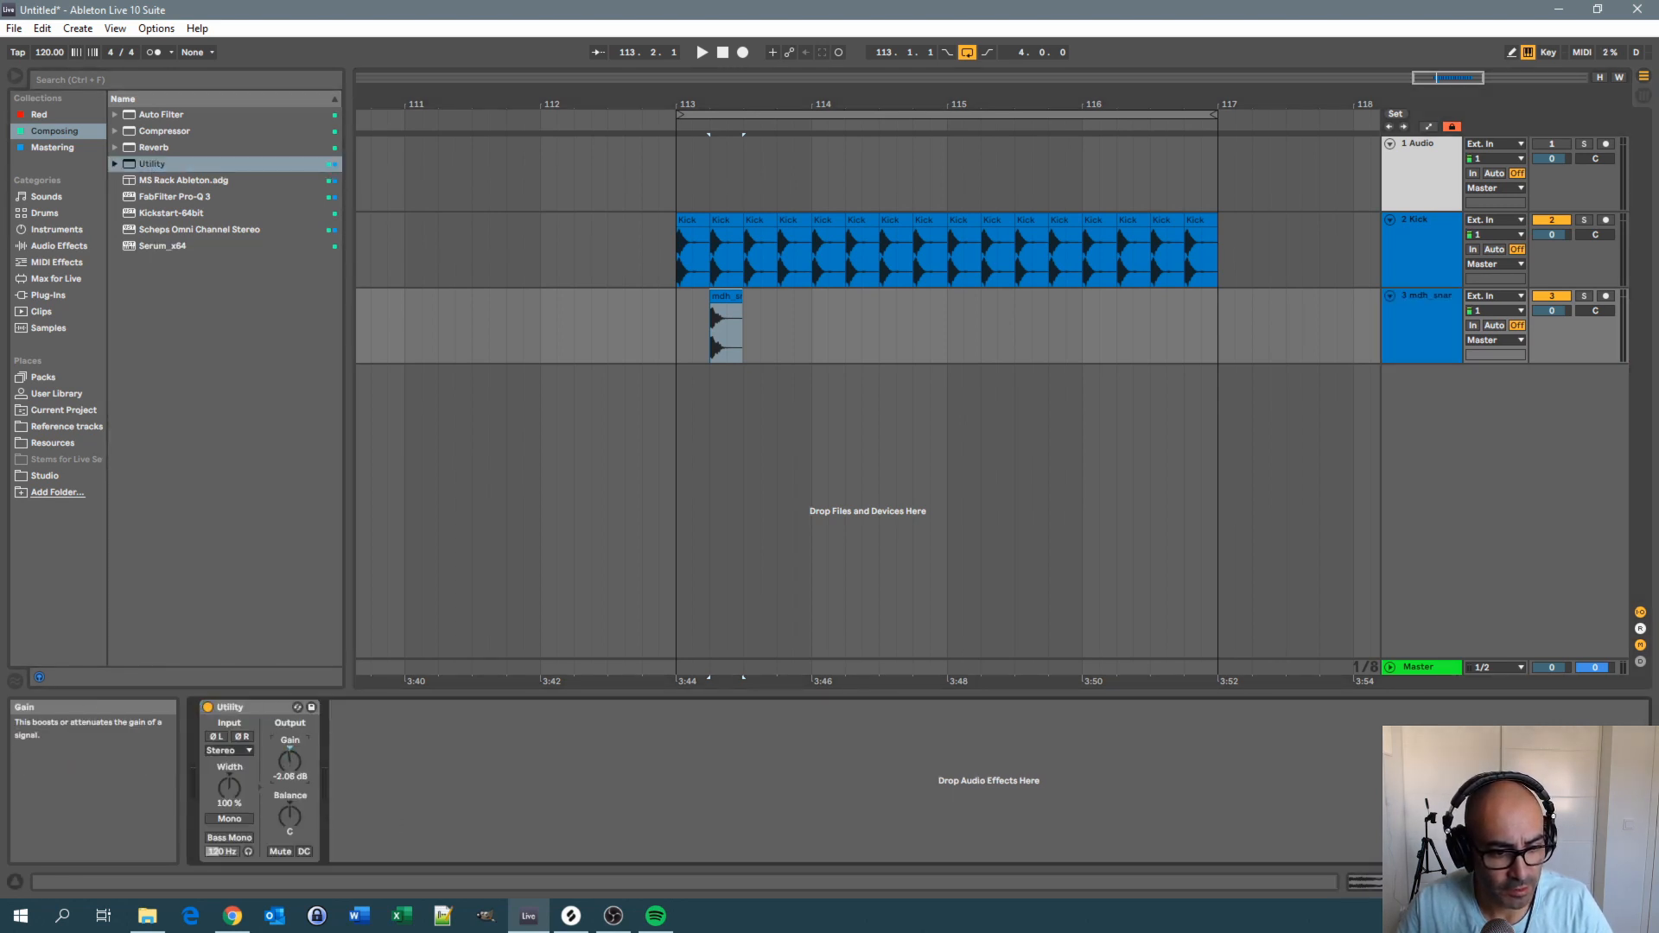
click(680, 332)
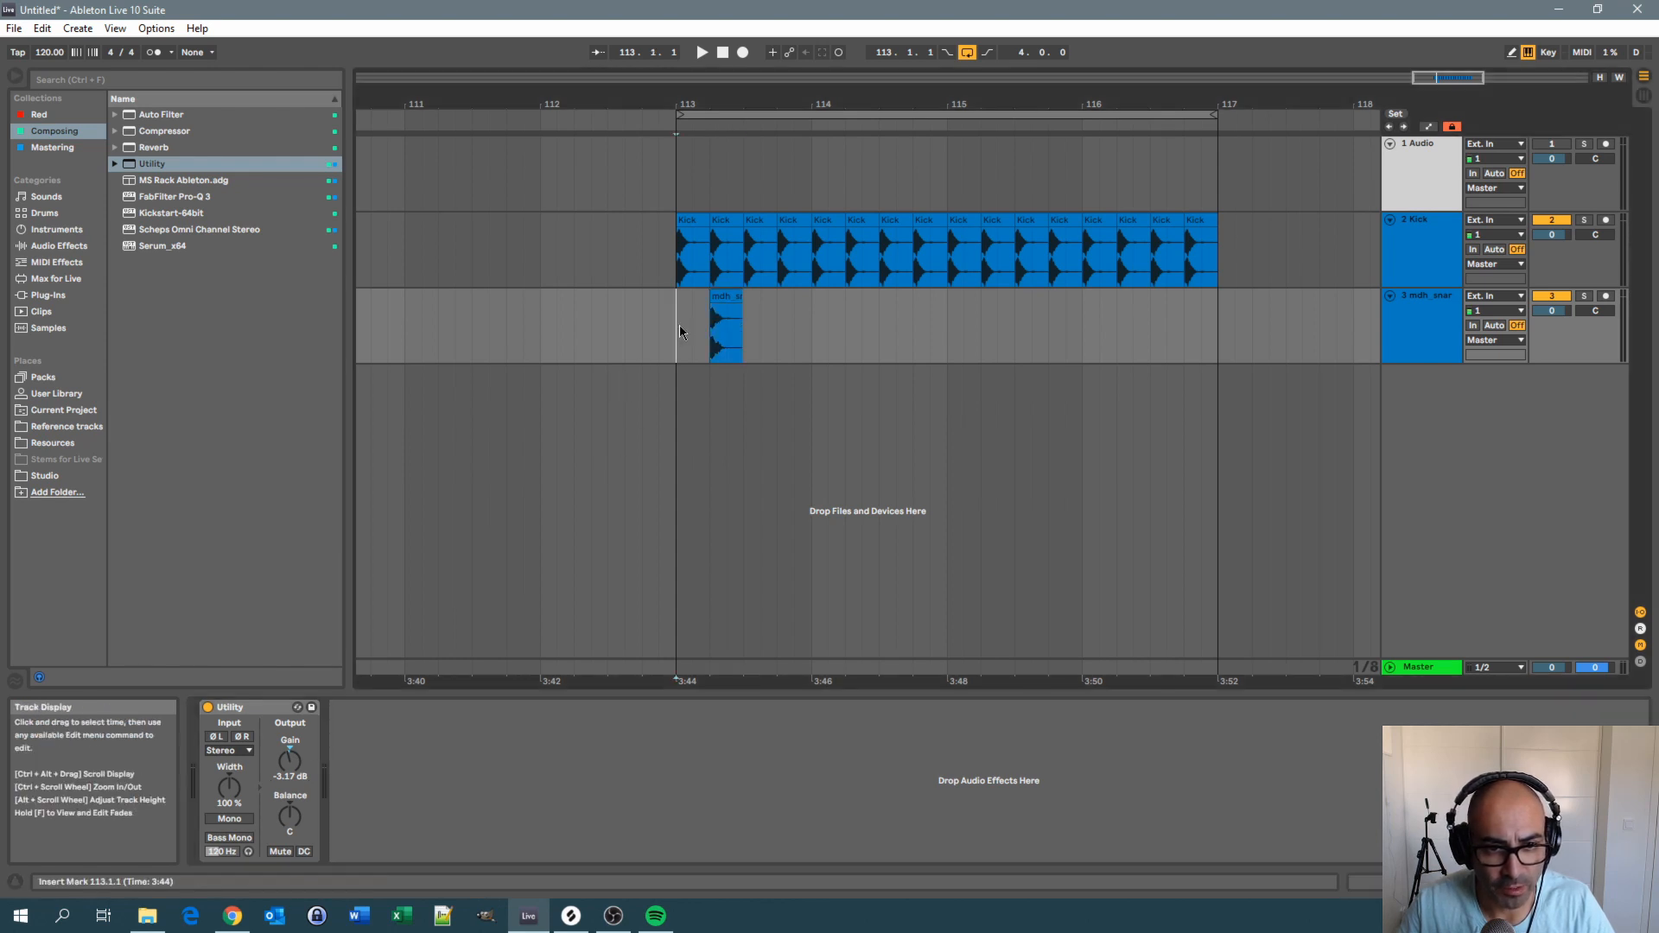
key(space)
key(space)
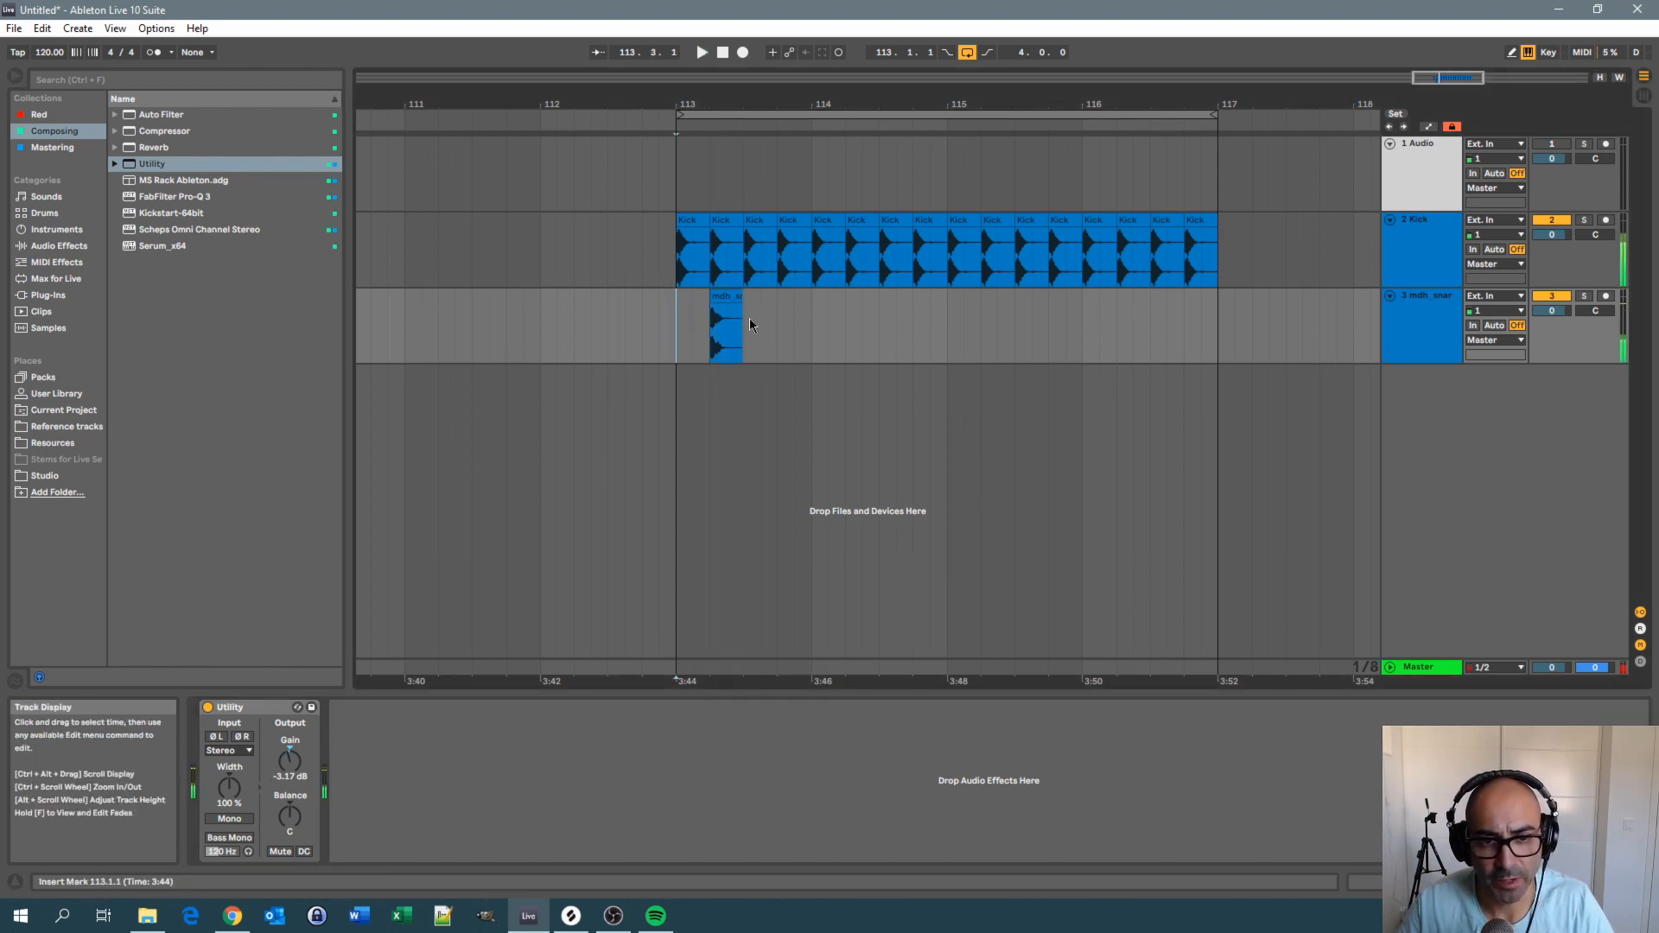
Copy the snare to beat 4 of bar 113 and duplicate that one-bar pattern through bar 116
click(698, 313)
drag(712, 300, 780, 303)
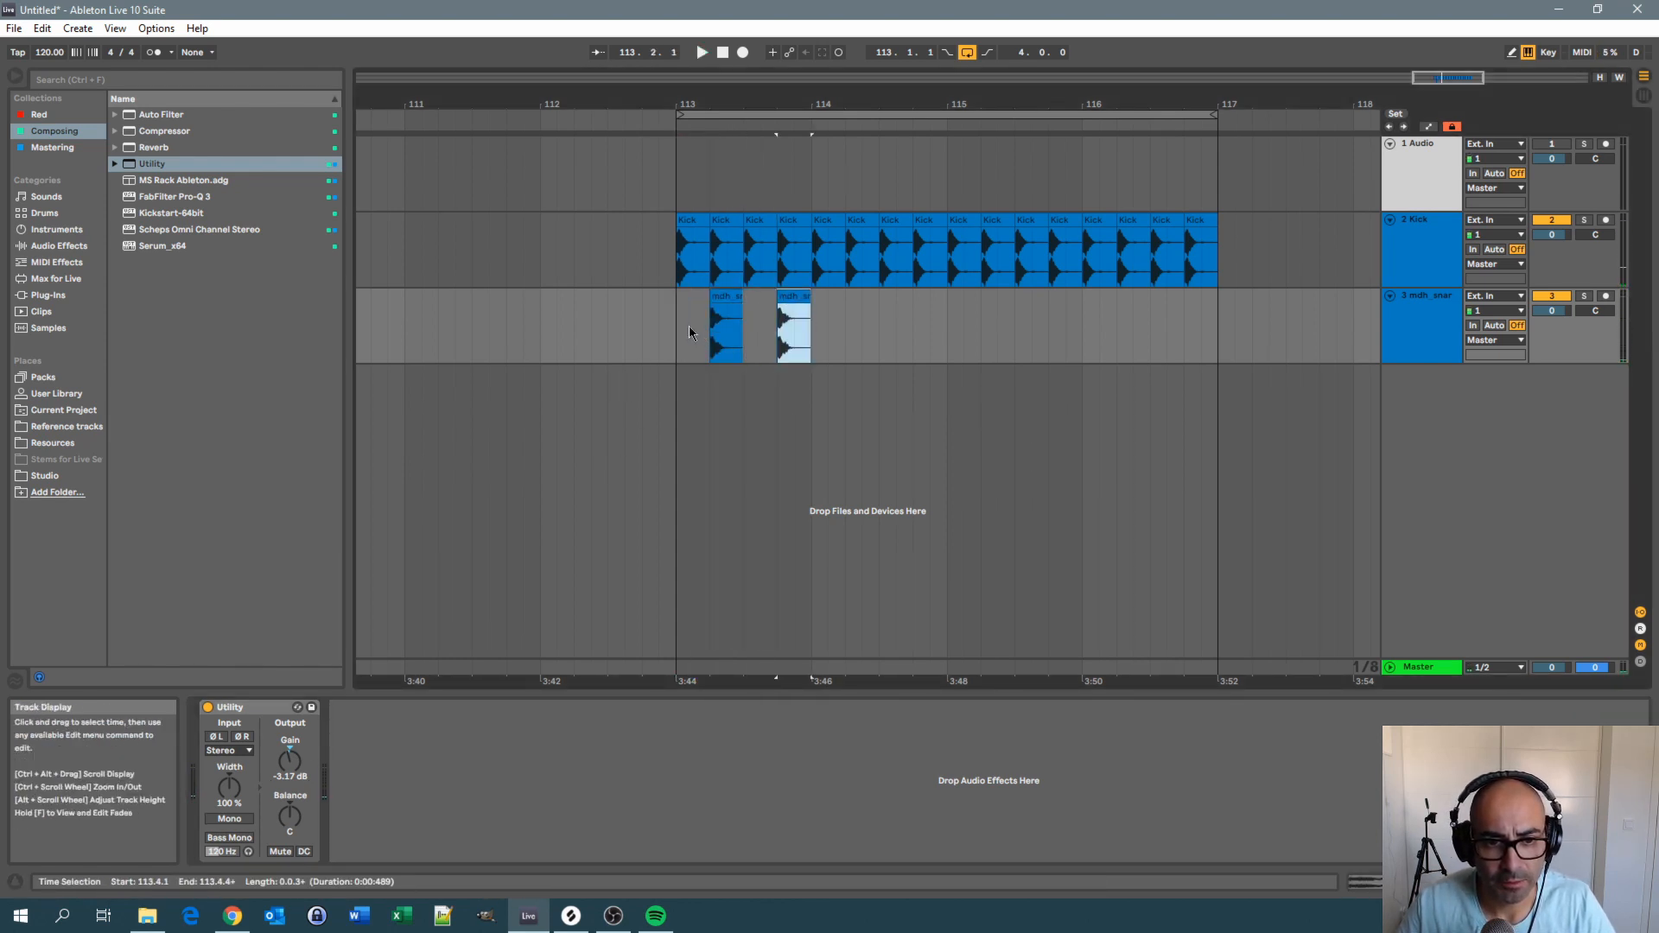
drag(677, 328, 803, 334)
key(ctrl+d)
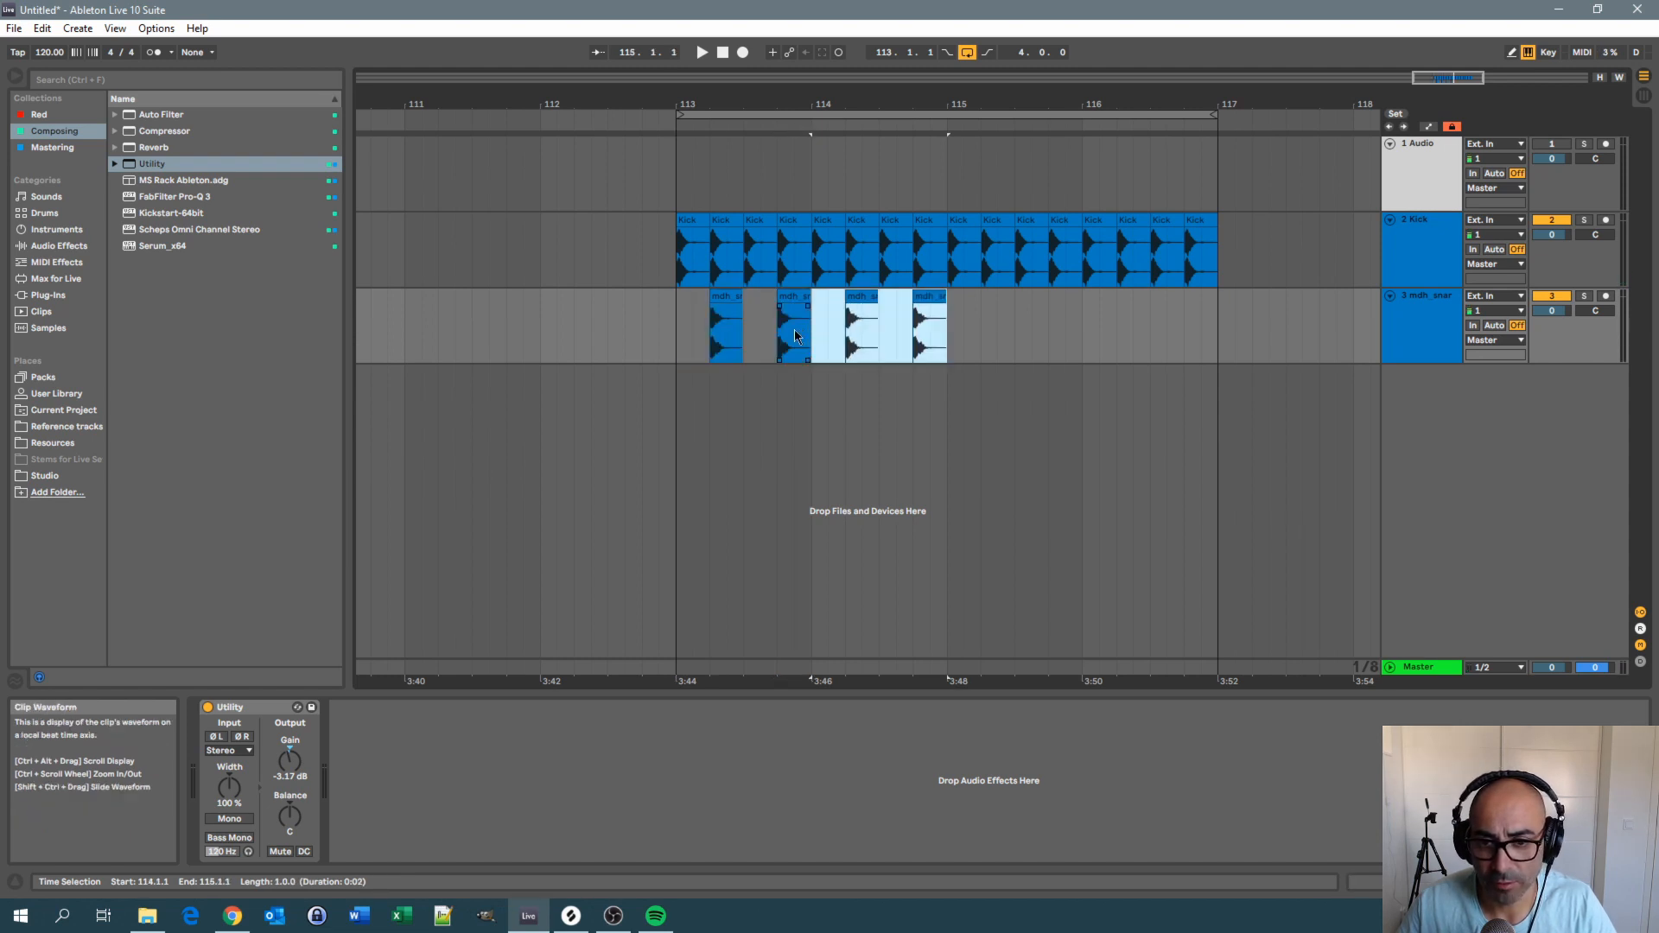
key(ctrl+d)
key(ctrl+d)
Play back the combined kick and snare pattern from bar 113
click(674, 350)
key(space)
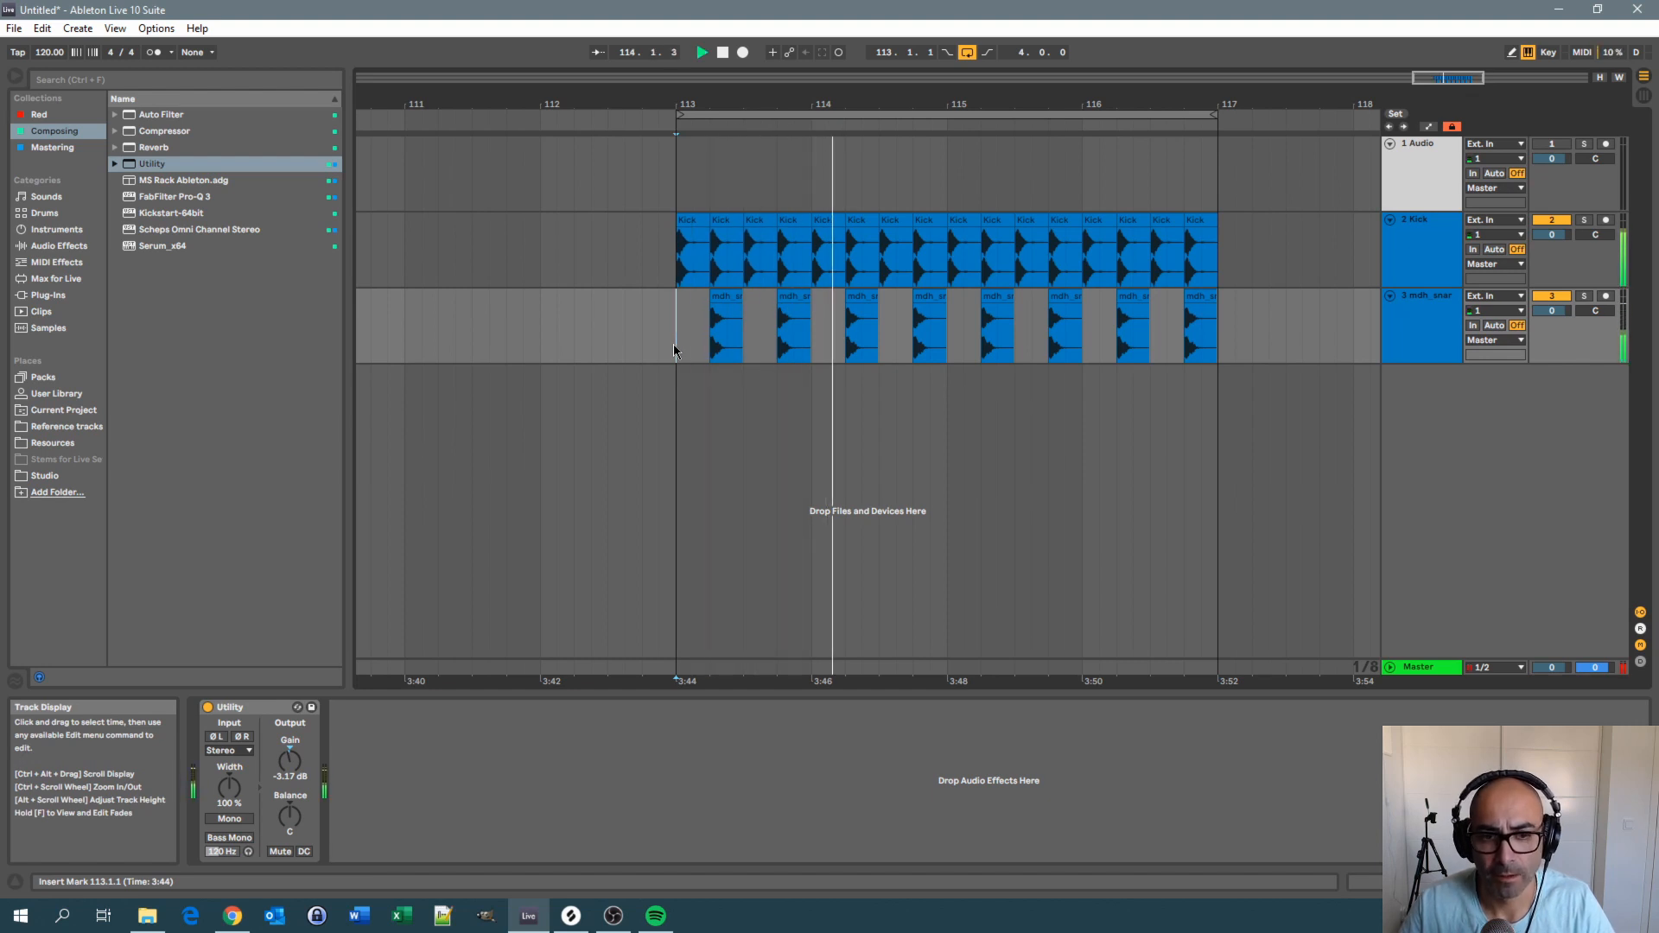
key(space)
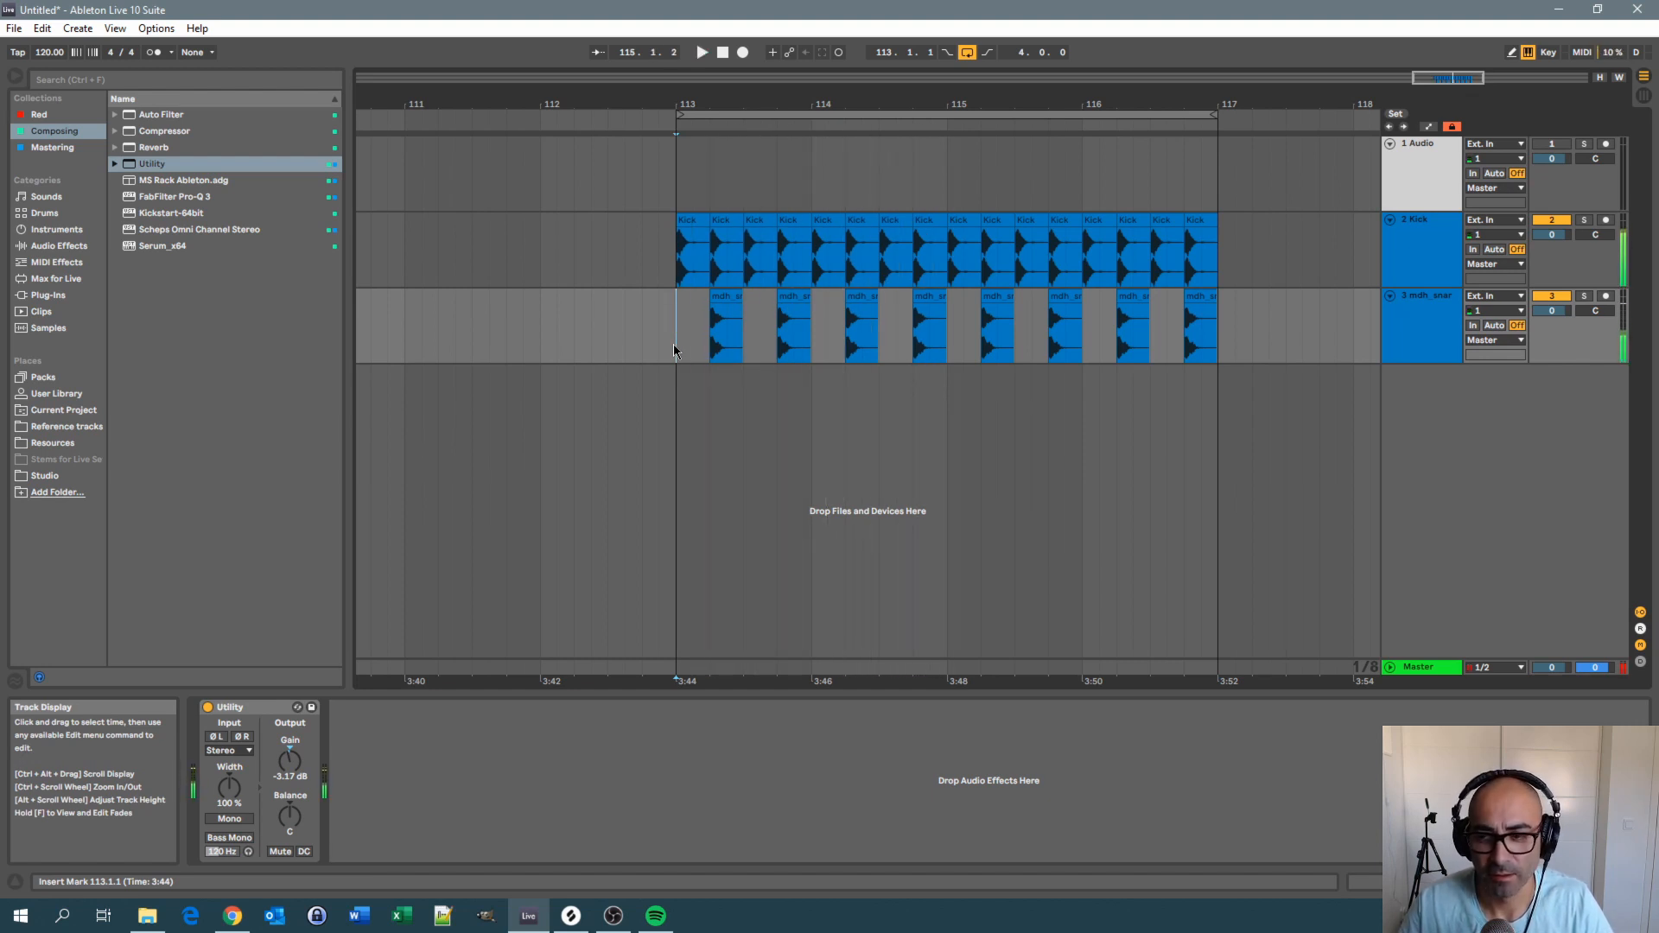
Insert a new audio track below the snare track and colour it blue
click(1420, 327)
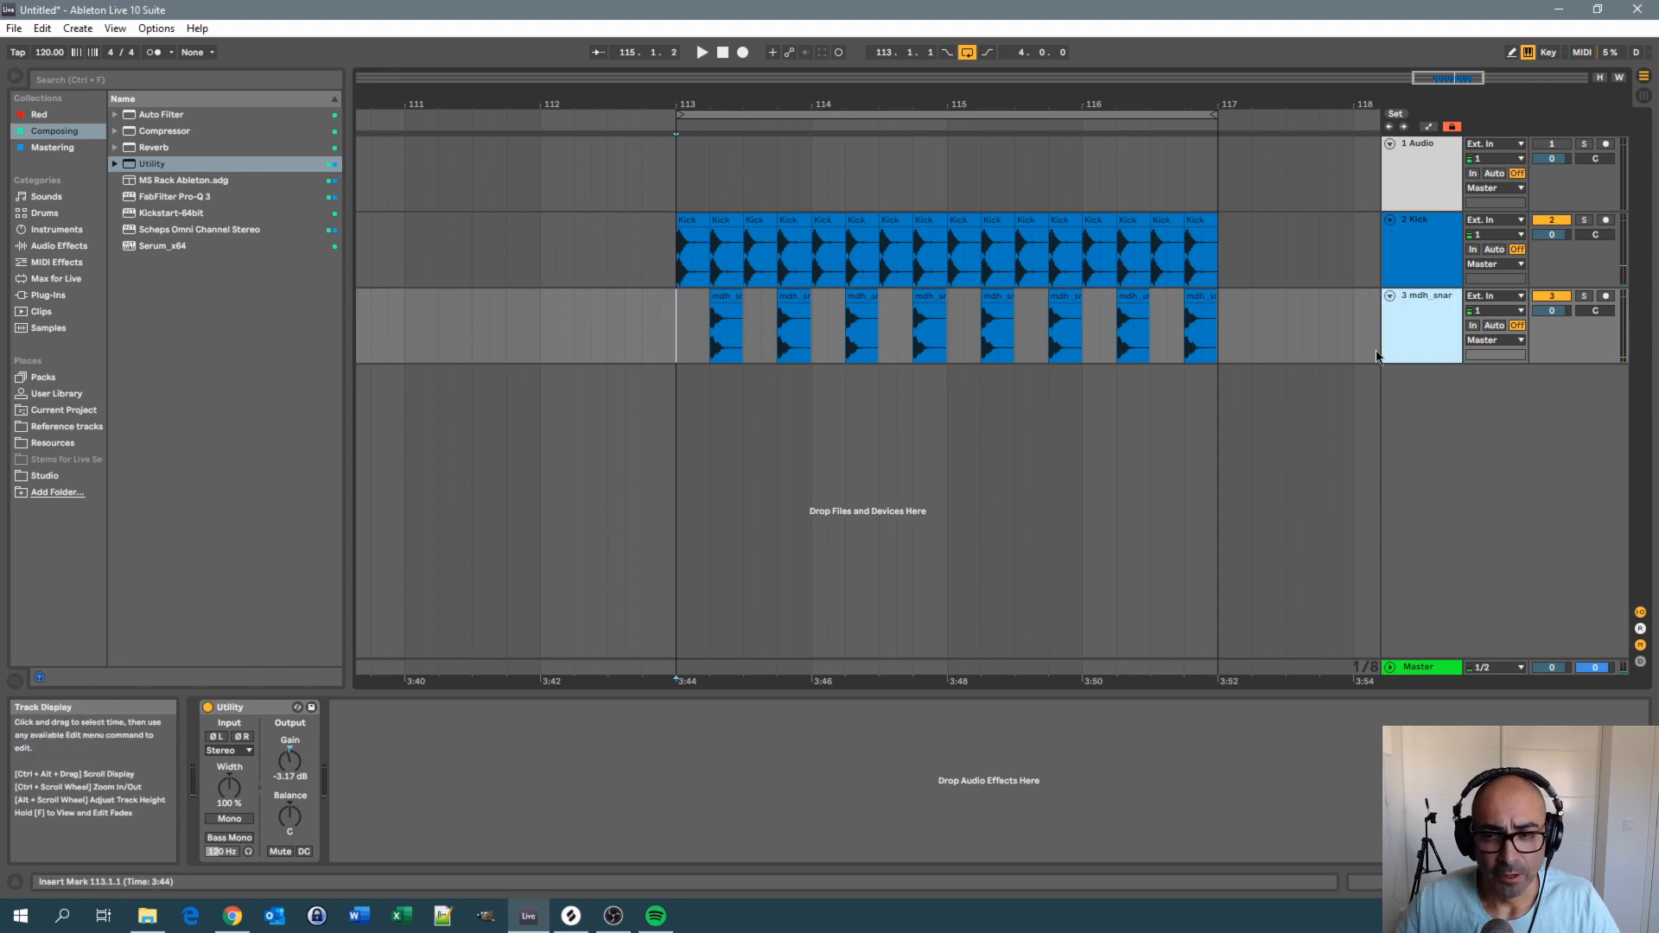
right_click(1420, 346)
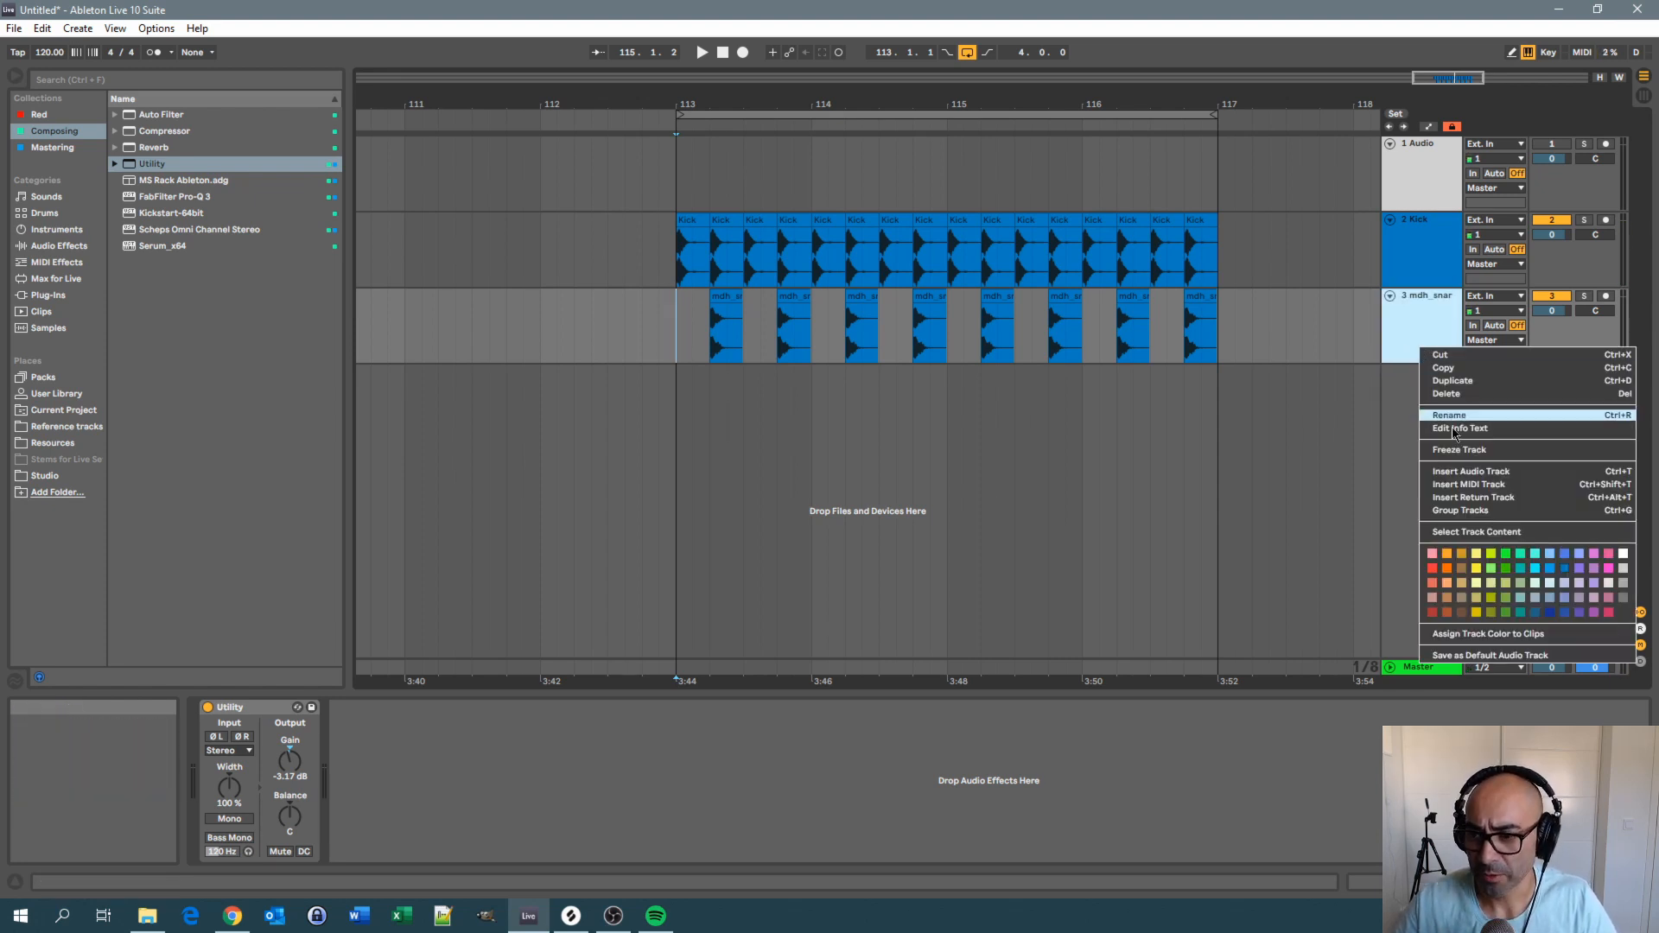
click(1451, 473)
right_click(1420, 409)
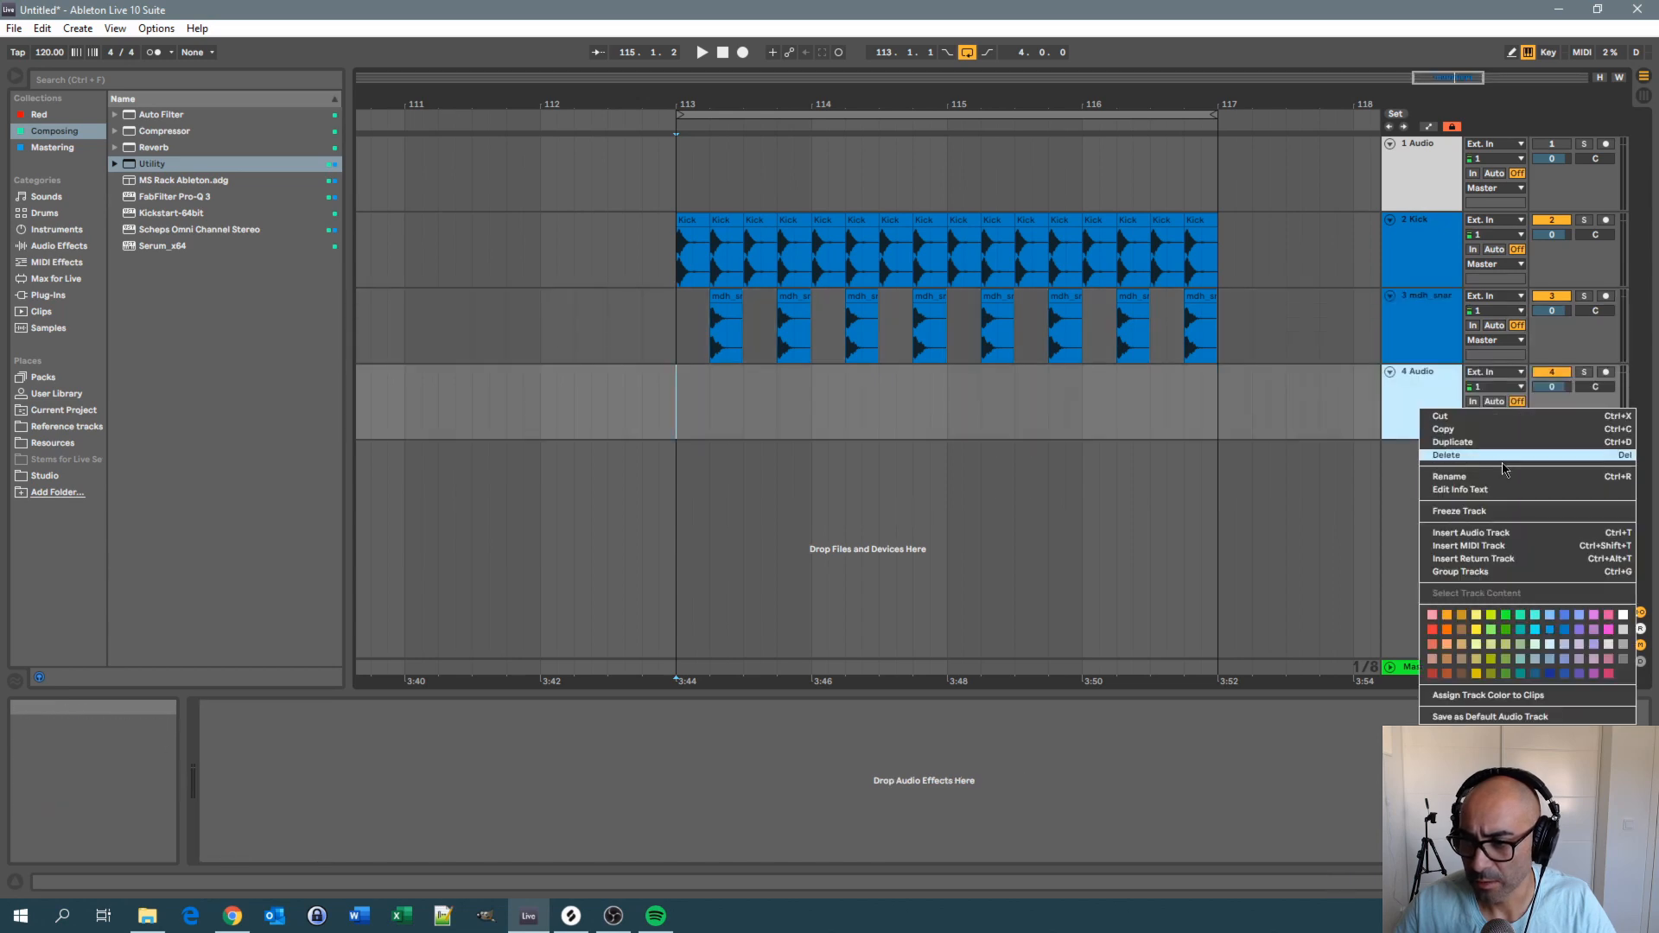
click(1565, 633)
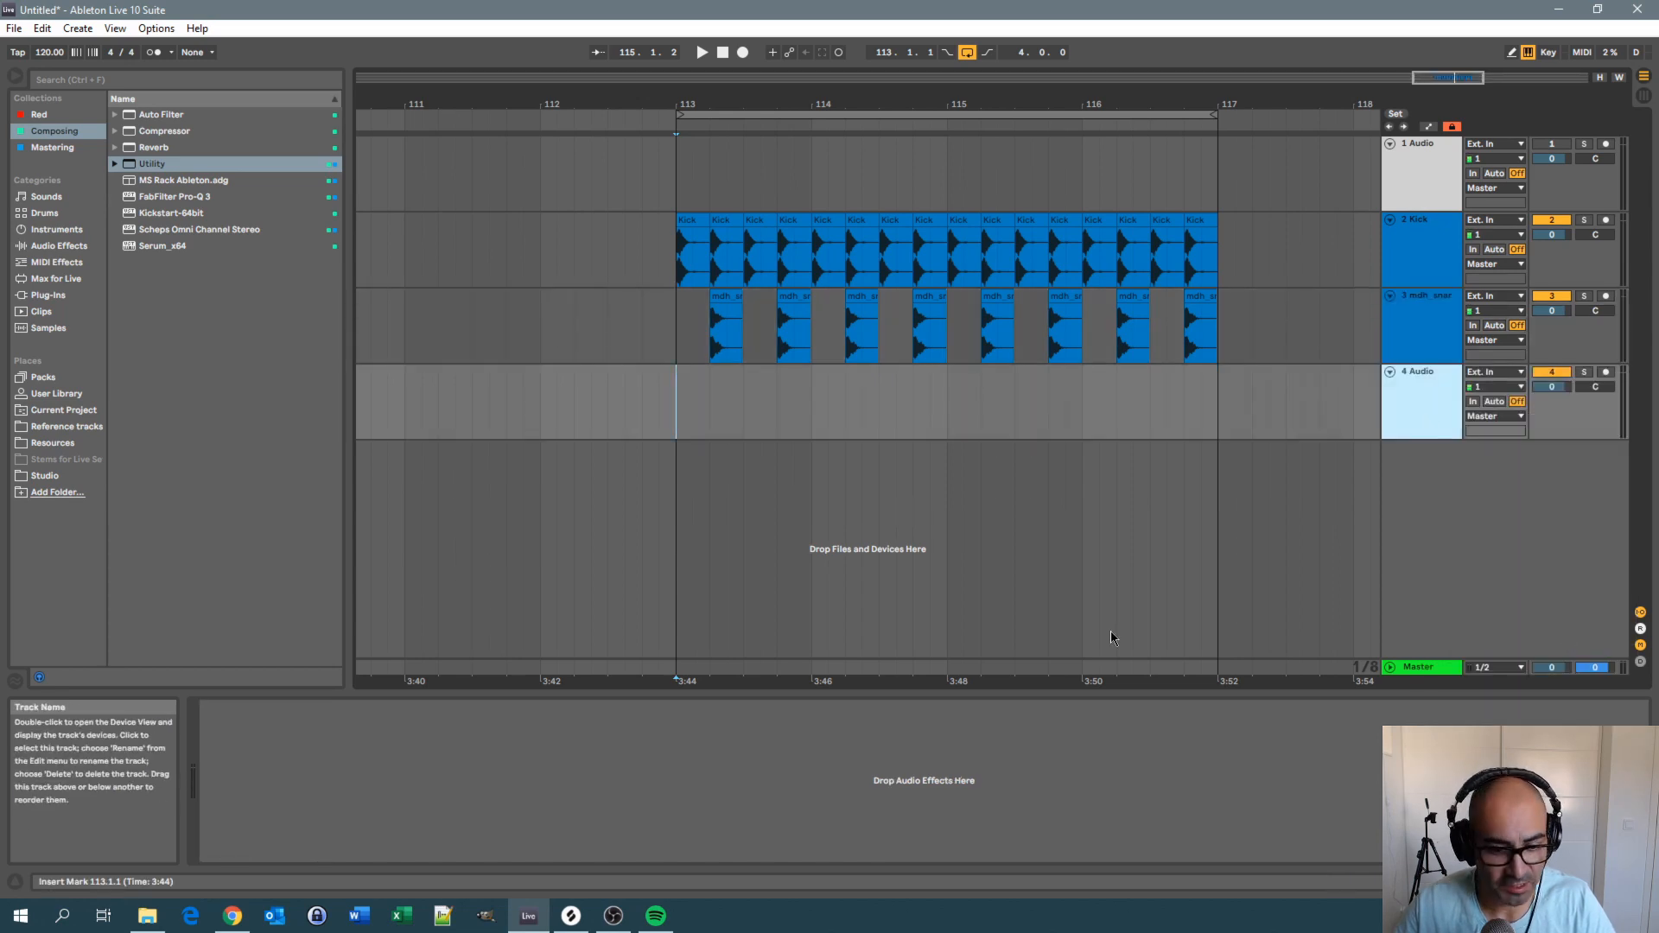
Find TRW_128_Party_Shakers_02.wav in Splice by searching for "shaker" and place it on track 4 at bar 113
click(570, 915)
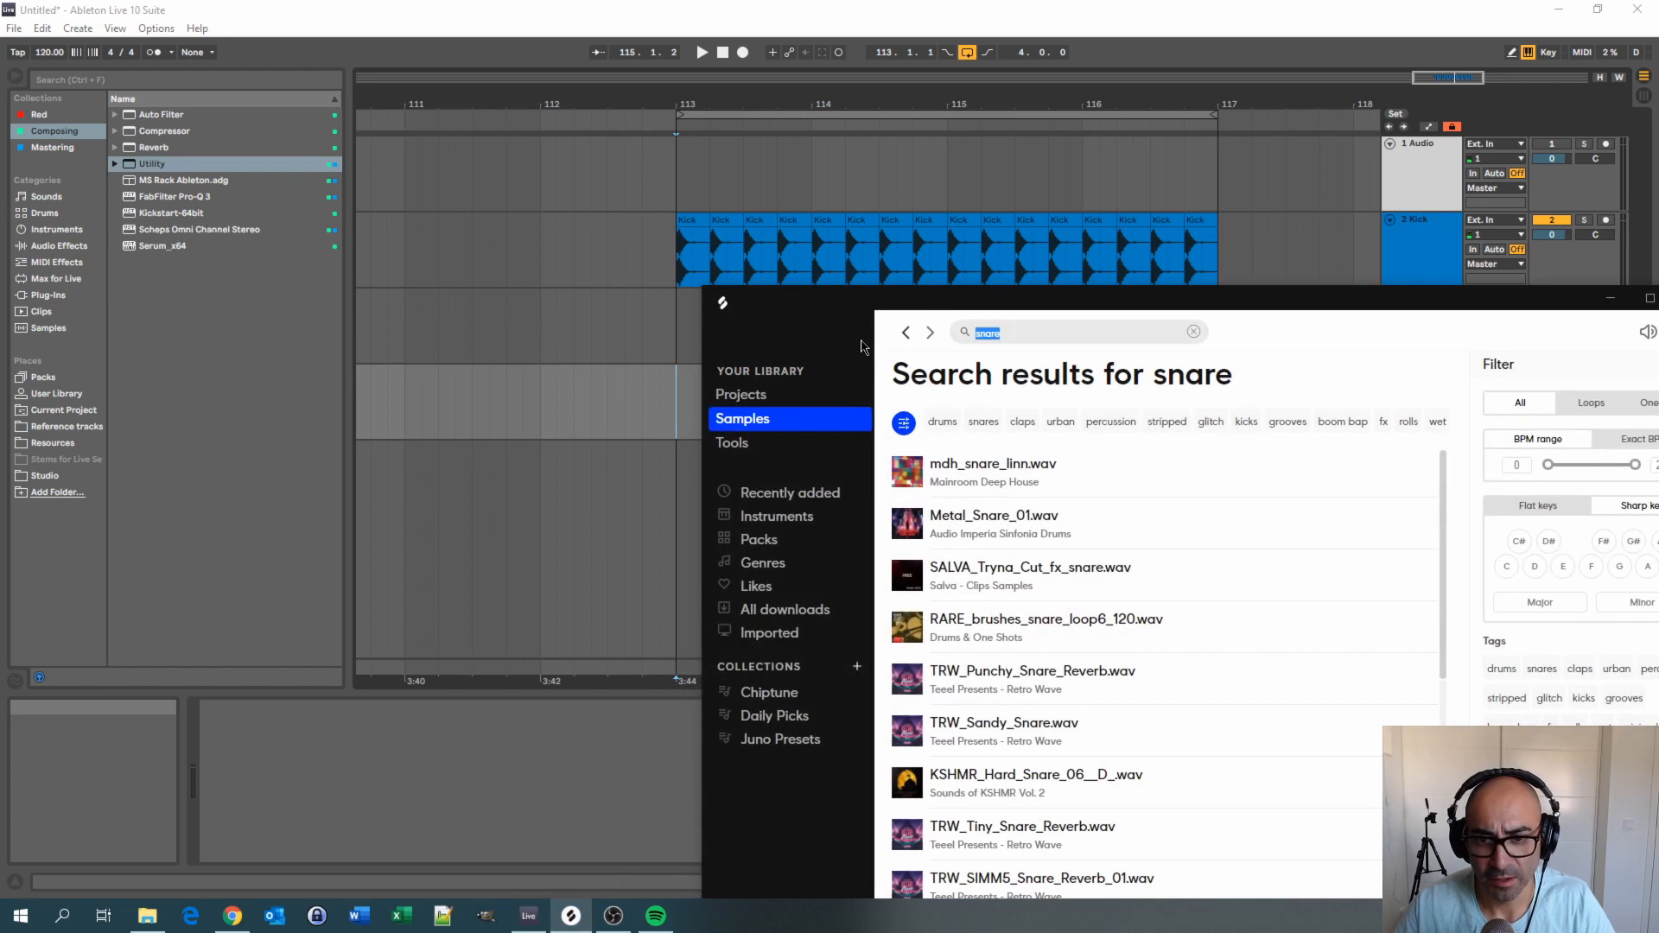
text(shaker)
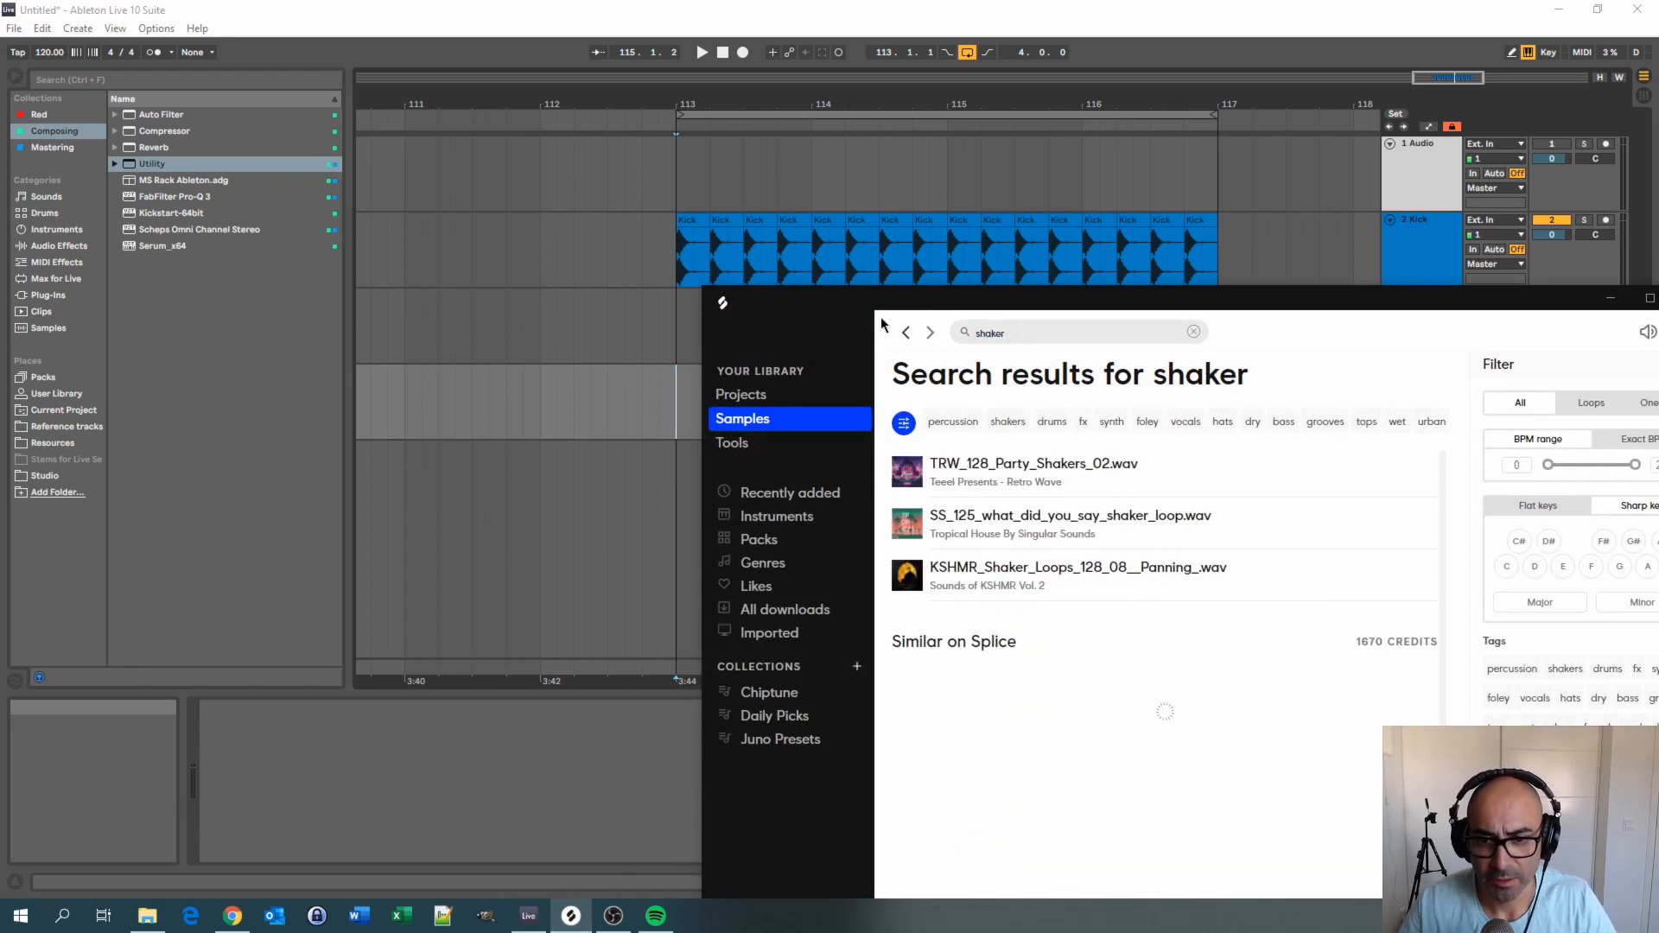
click(905, 482)
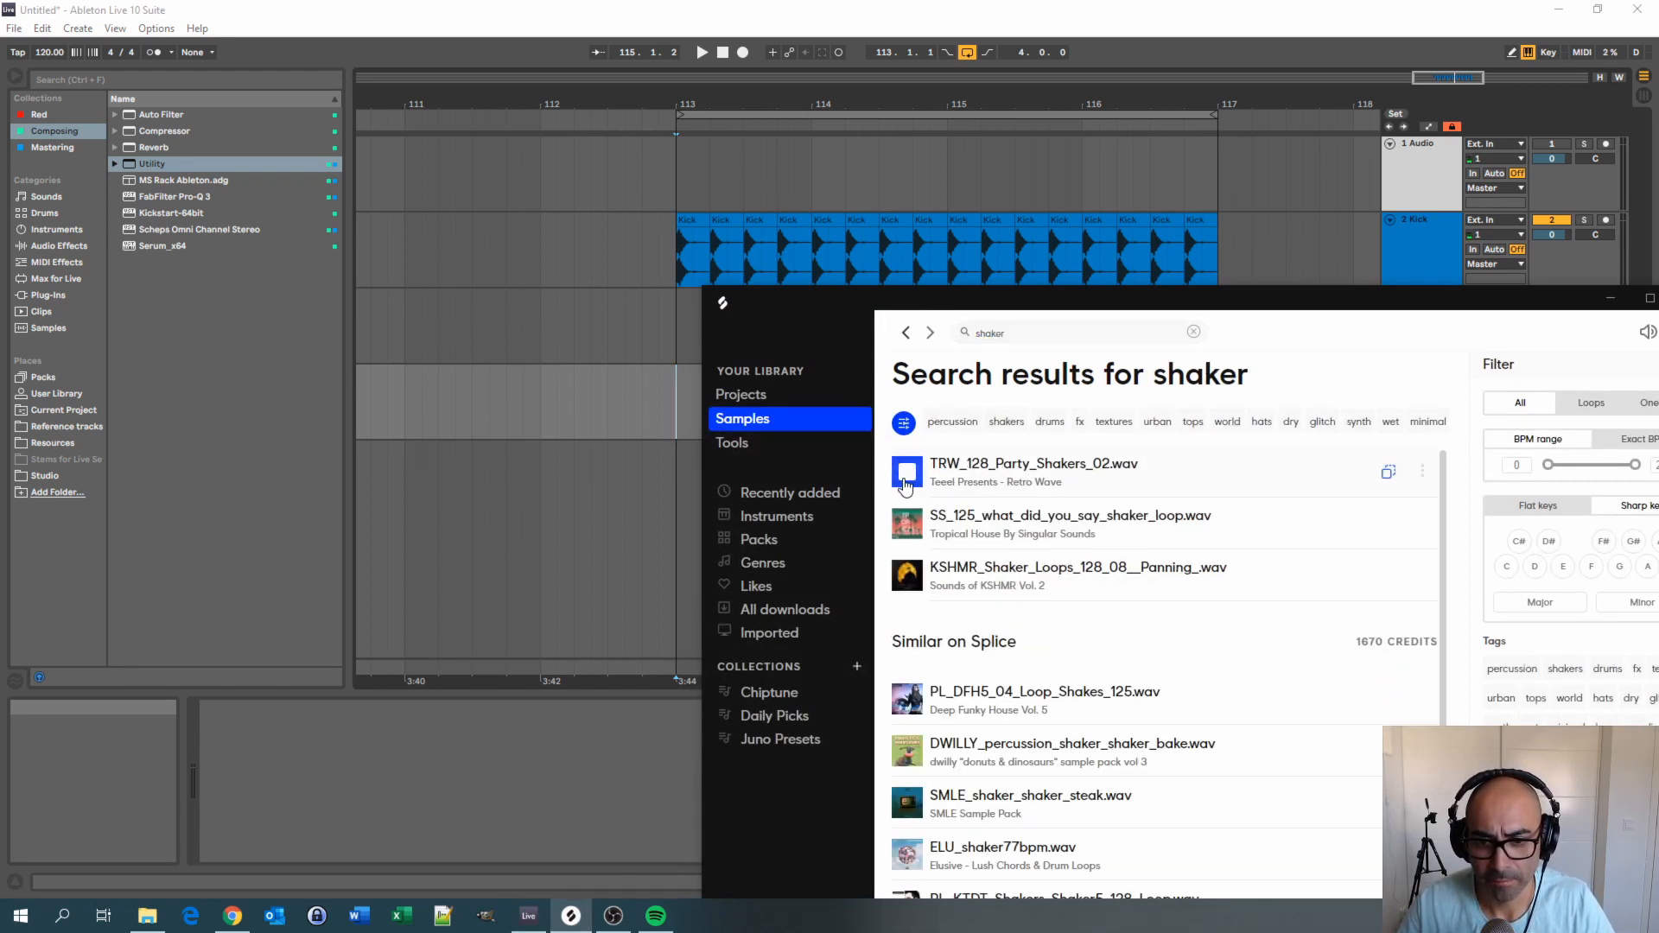
click(906, 483)
drag(1060, 302, 1559, 246)
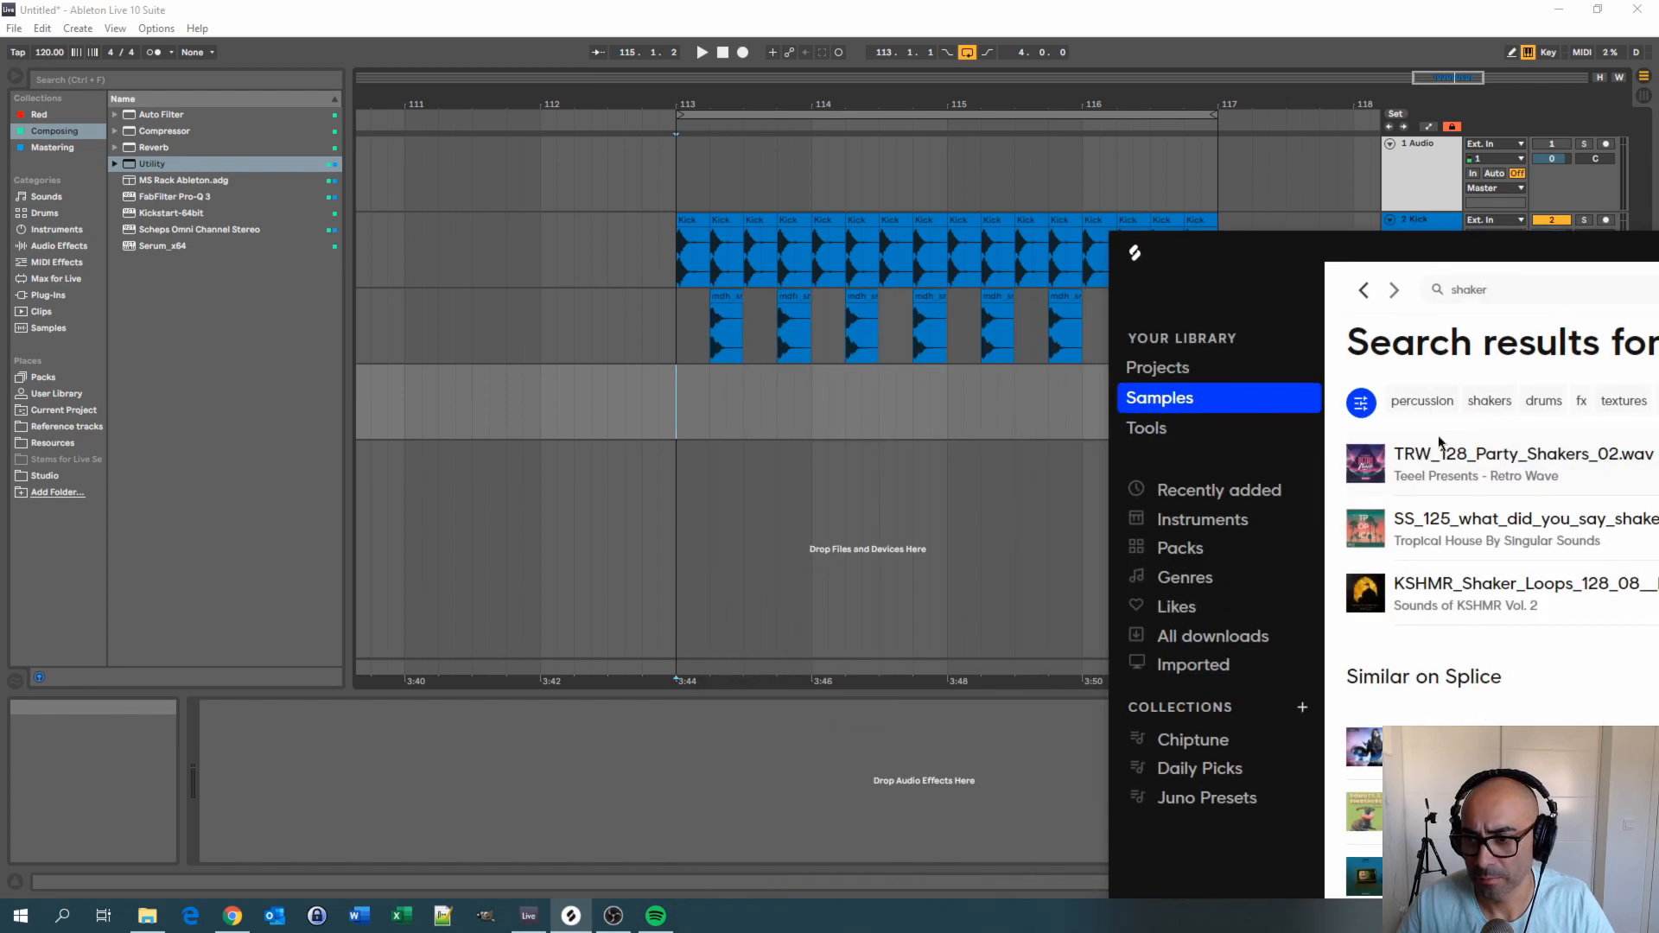
drag(1436, 466, 682, 398)
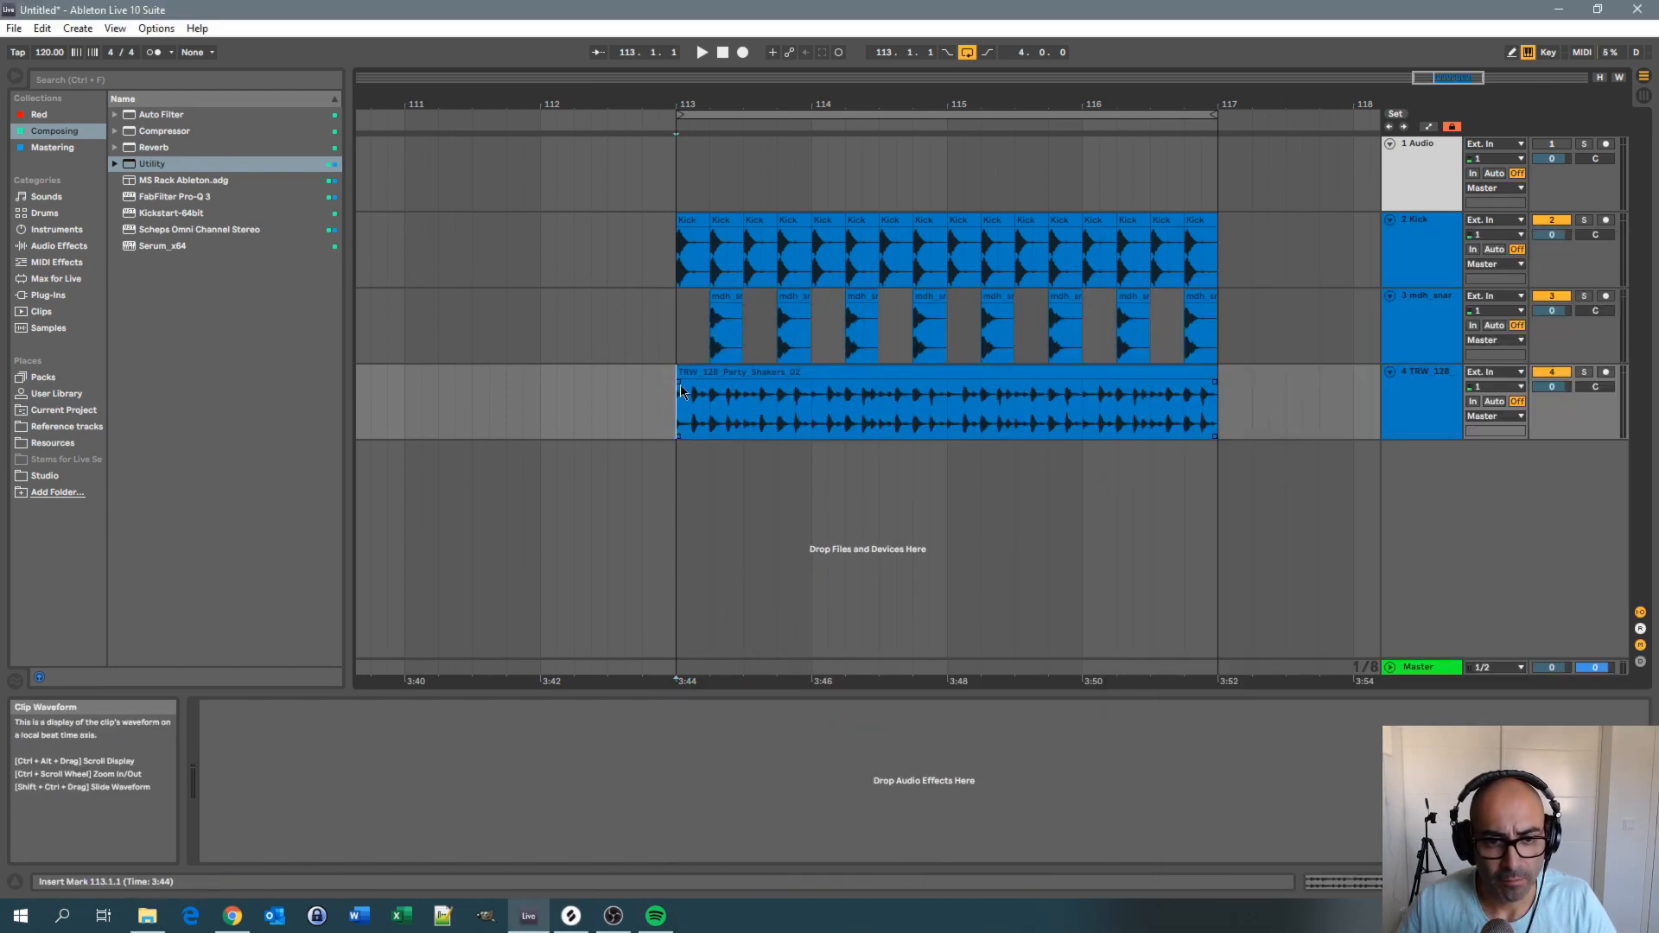
Add a Utility to the shaker track and set its gain to -2.56 dB, playing the groove to judge the level
key(space)
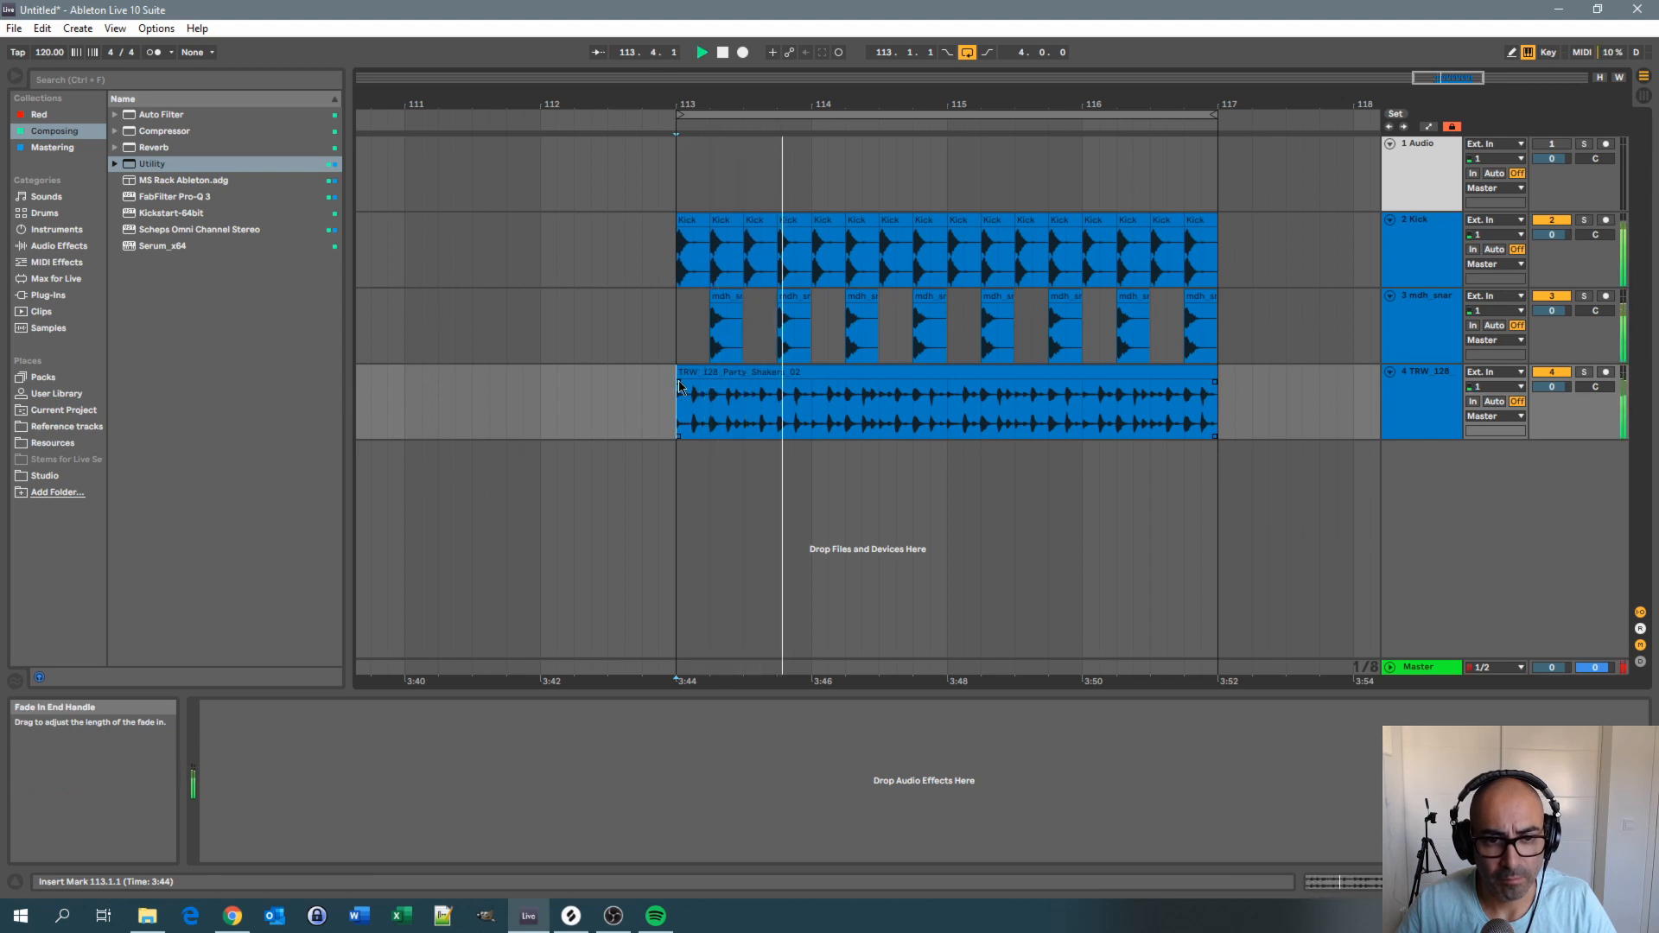
key(space)
click(1444, 418)
drag(194, 162, 257, 451)
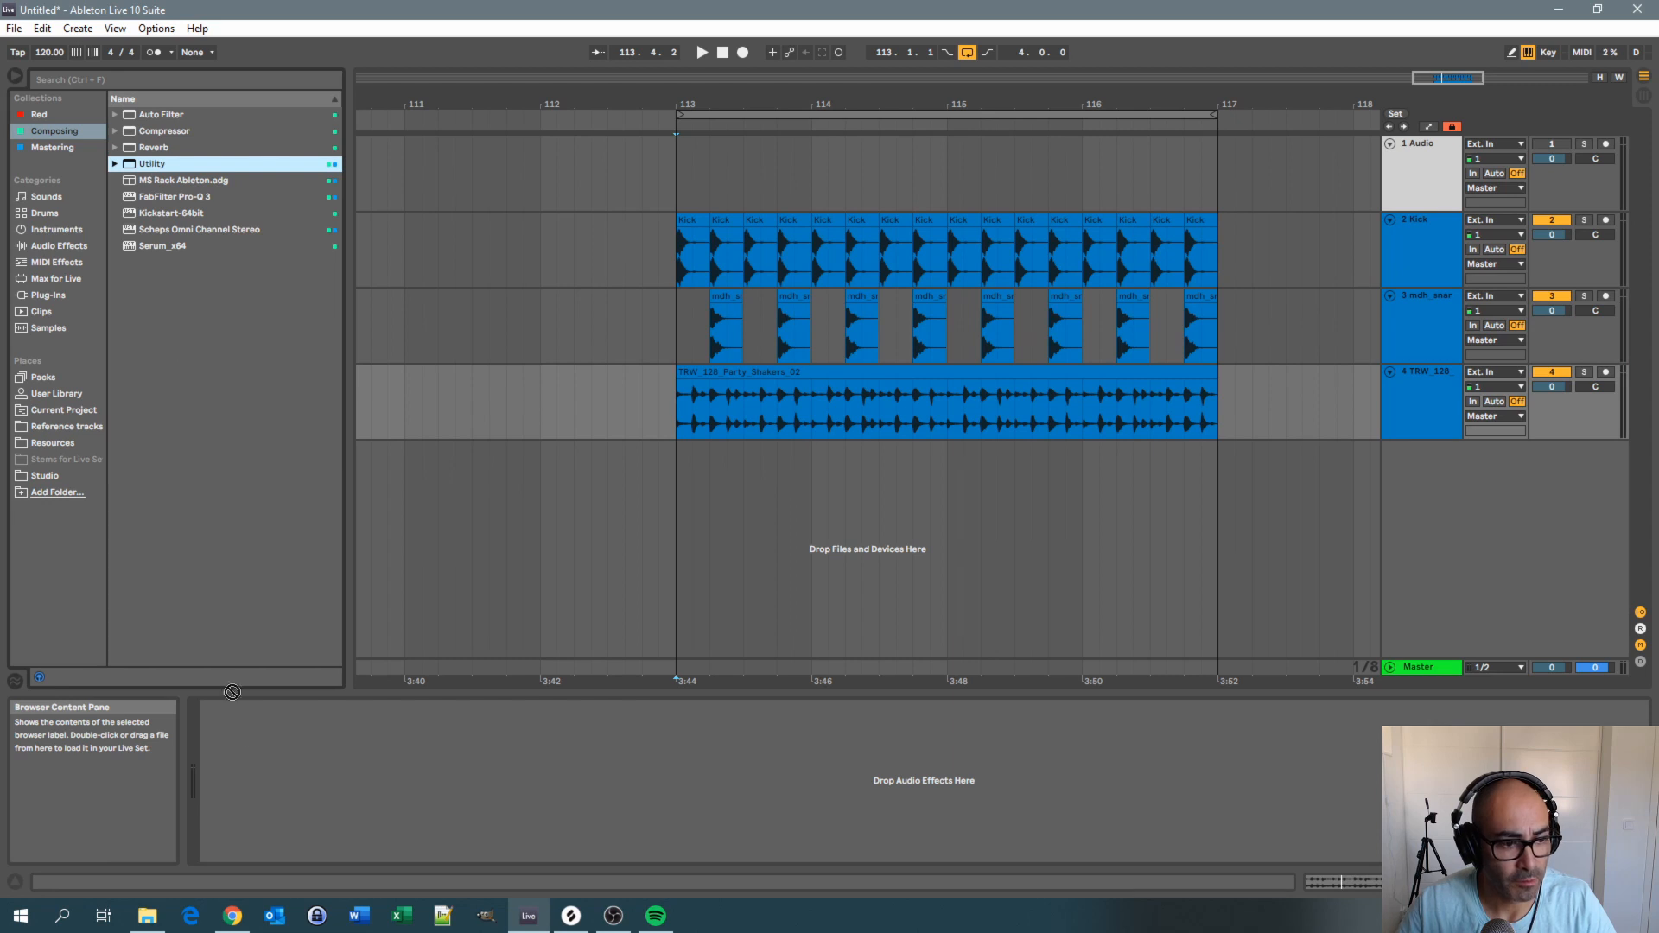
drag(232, 691, 251, 760)
key(space)
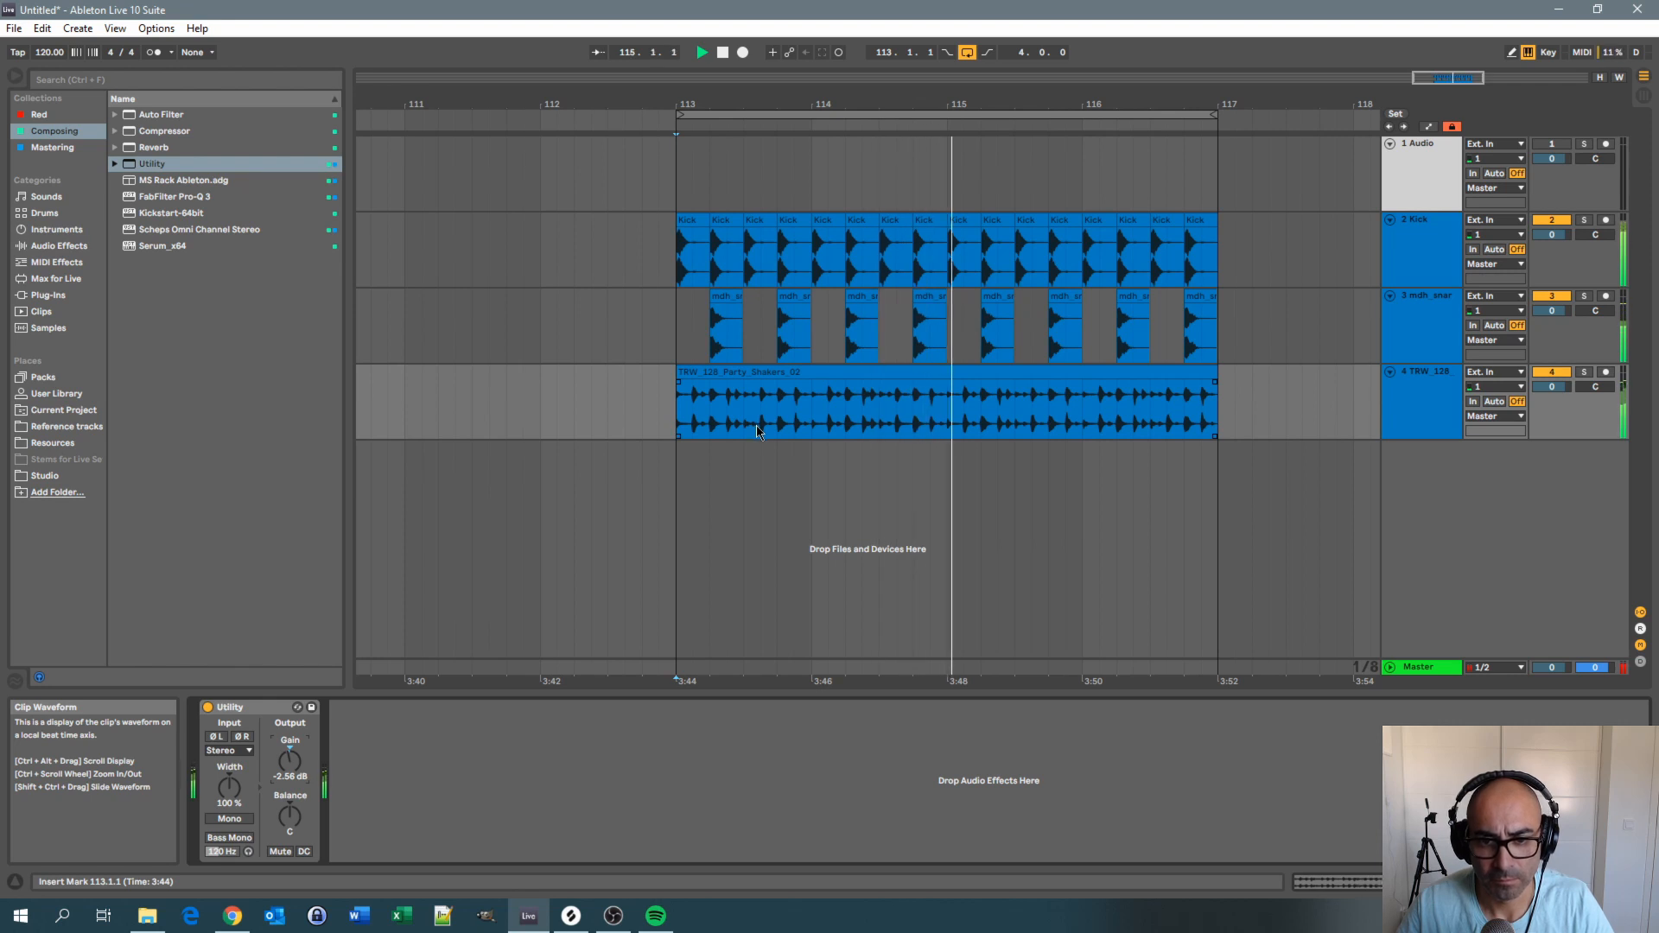
key(space)
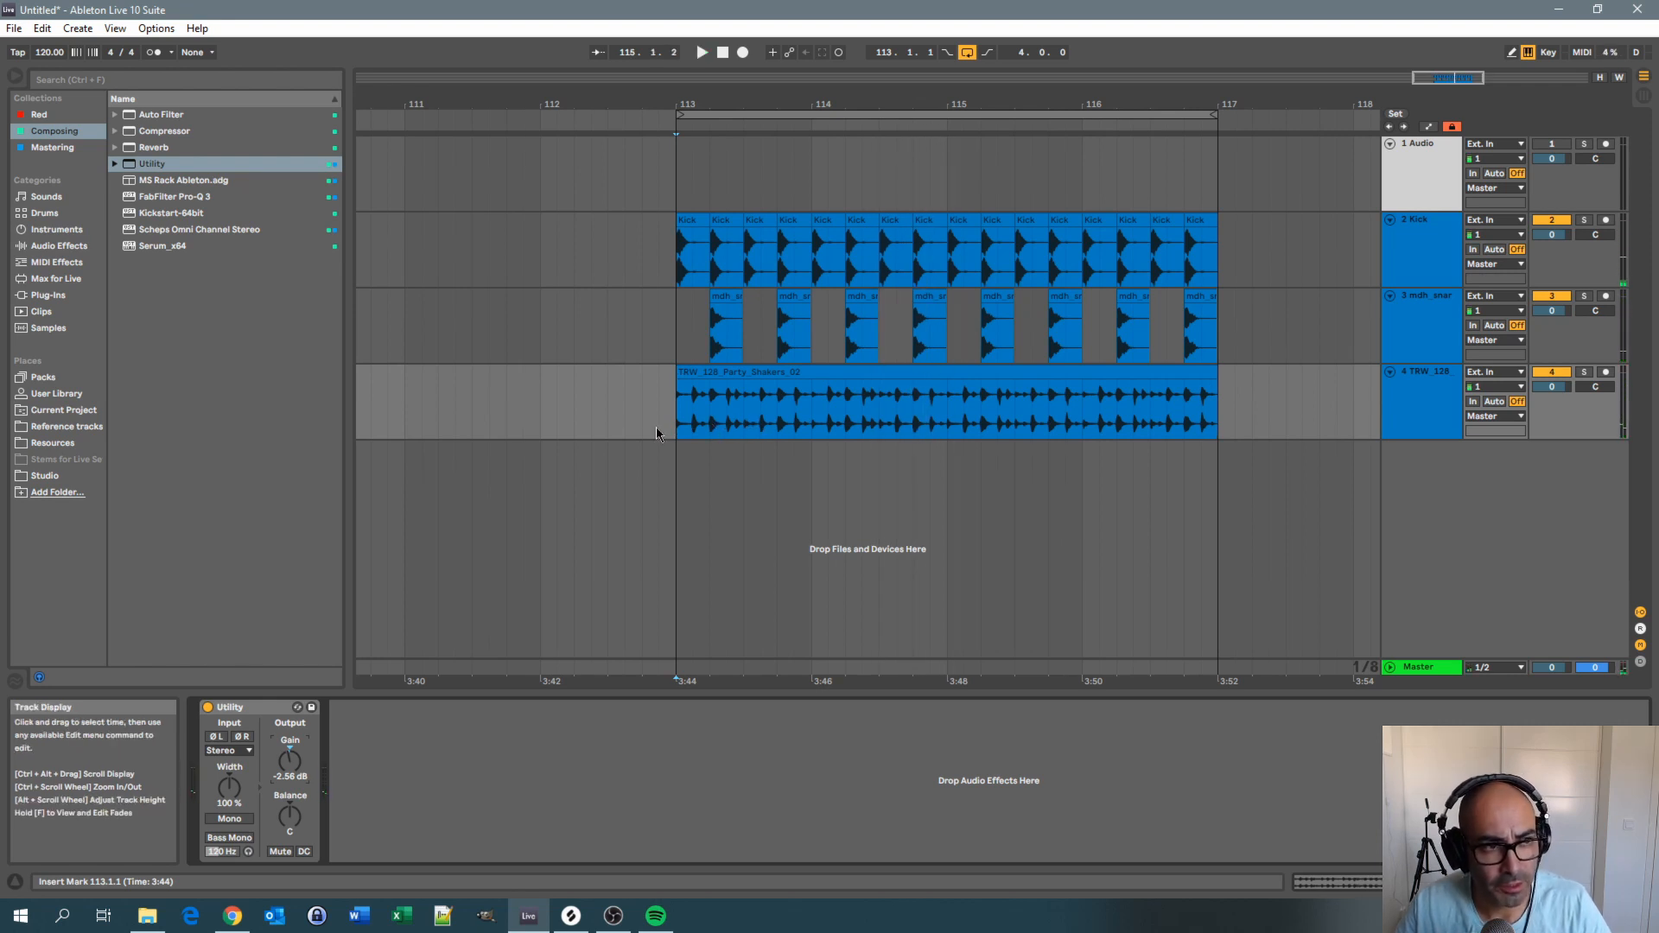
Add Kickstart-64bit after the Utility on the shaker track and choose the first curve preset of the lower row
click(184, 214)
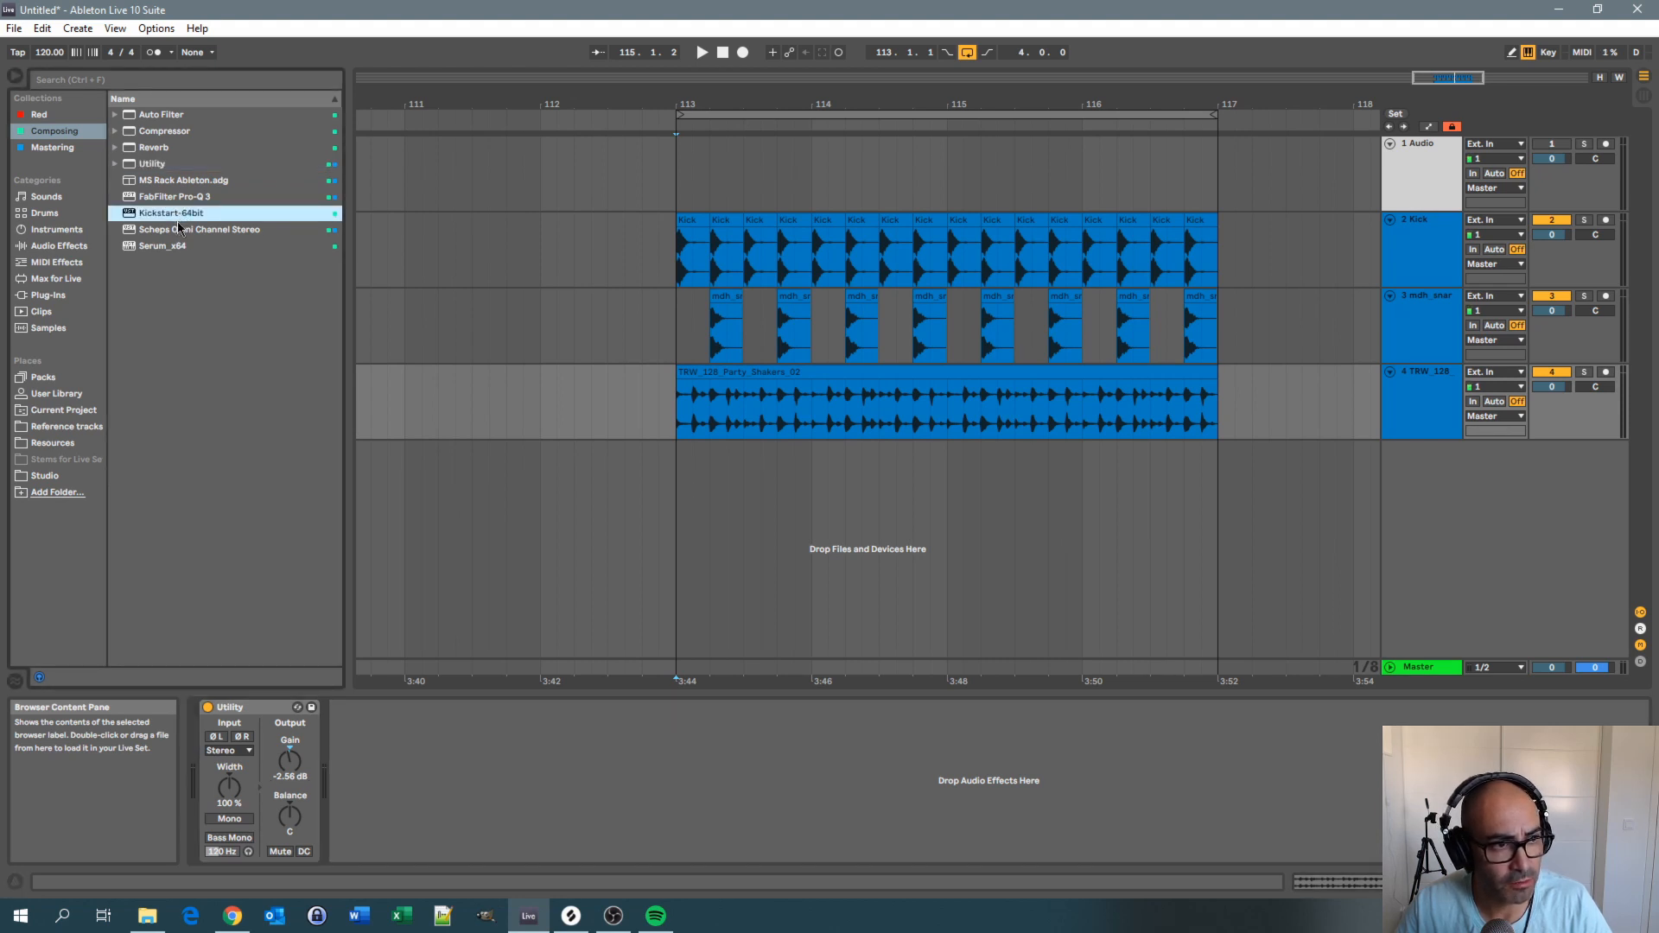
drag(297, 491, 410, 787)
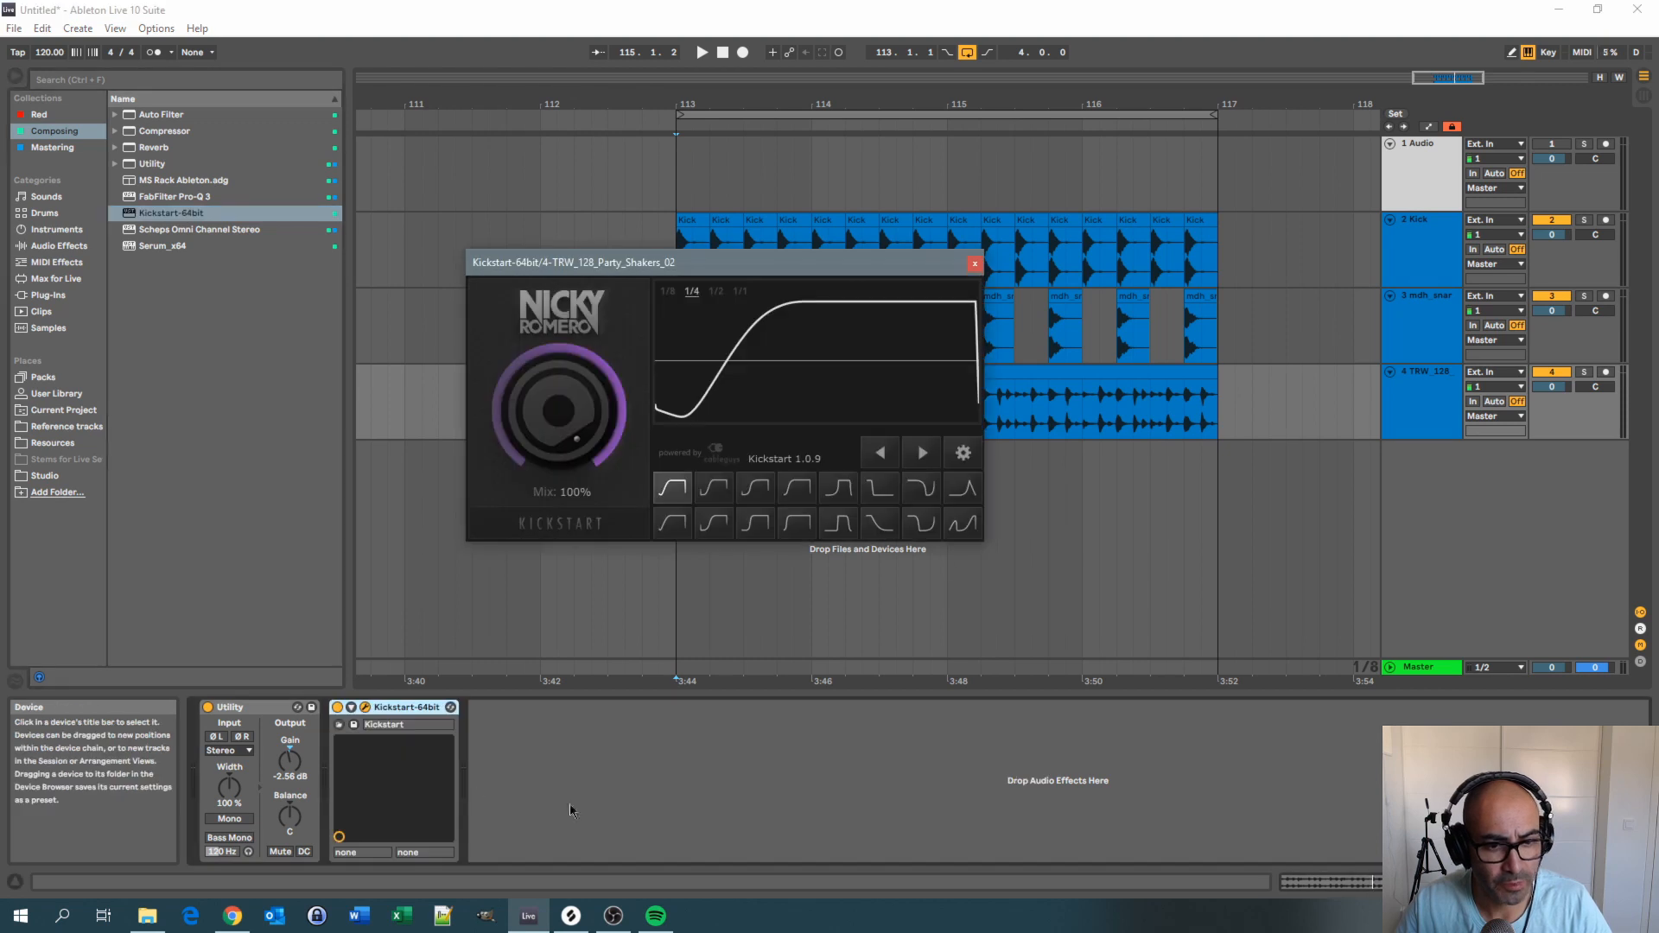
drag(807, 273, 944, 343)
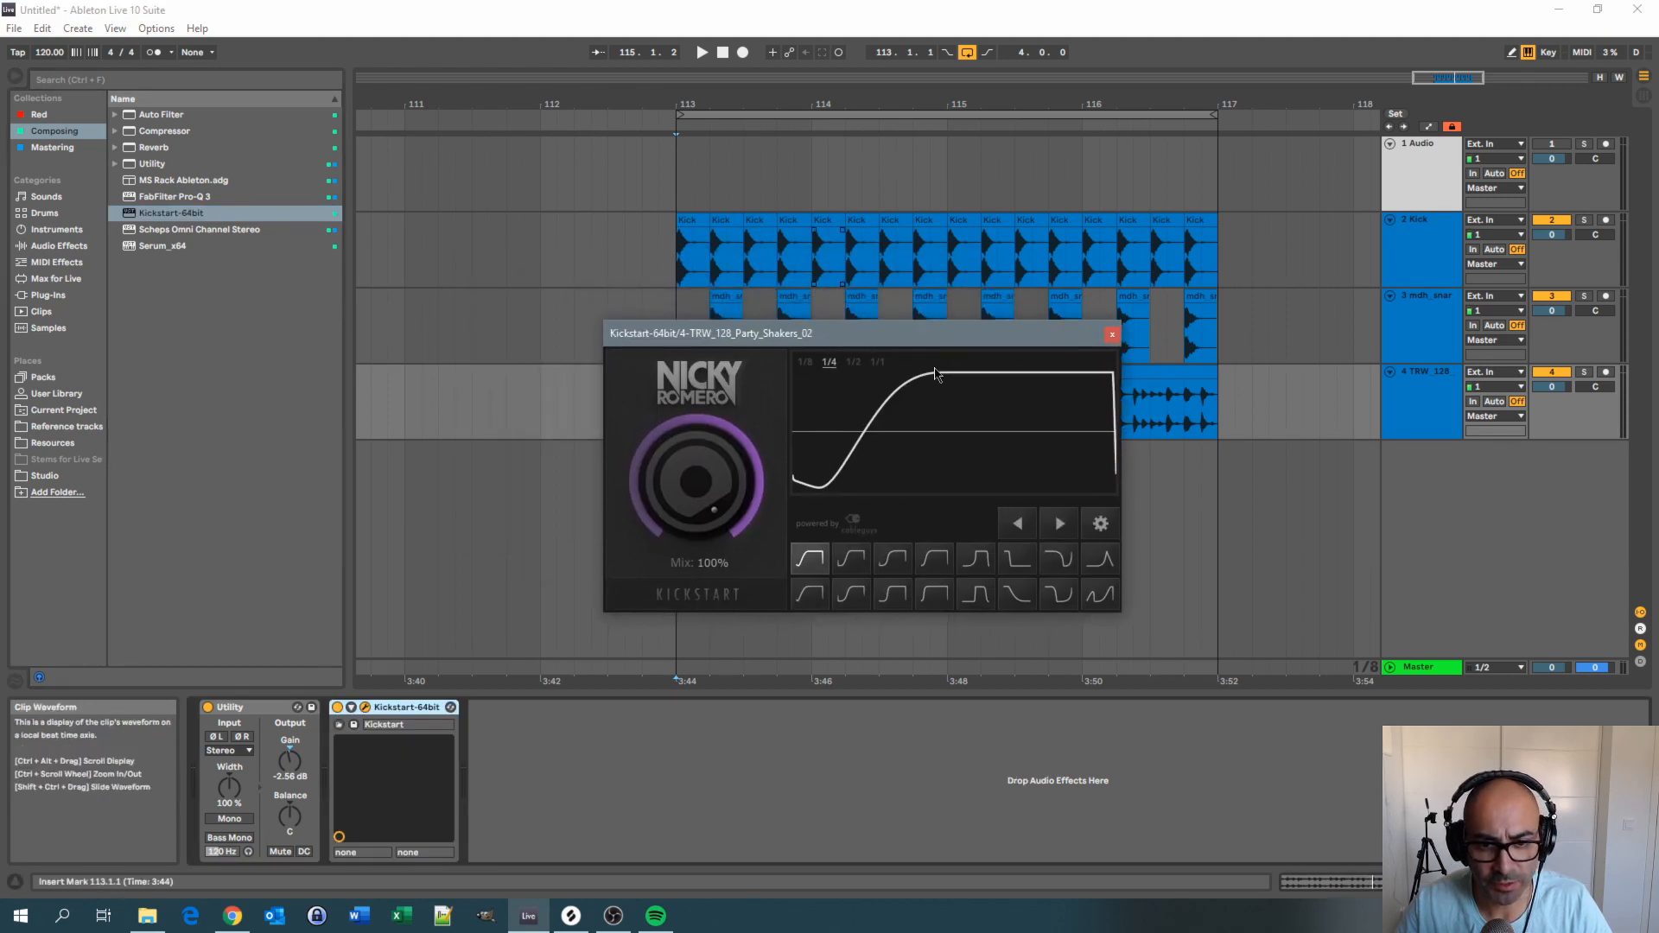
click(810, 594)
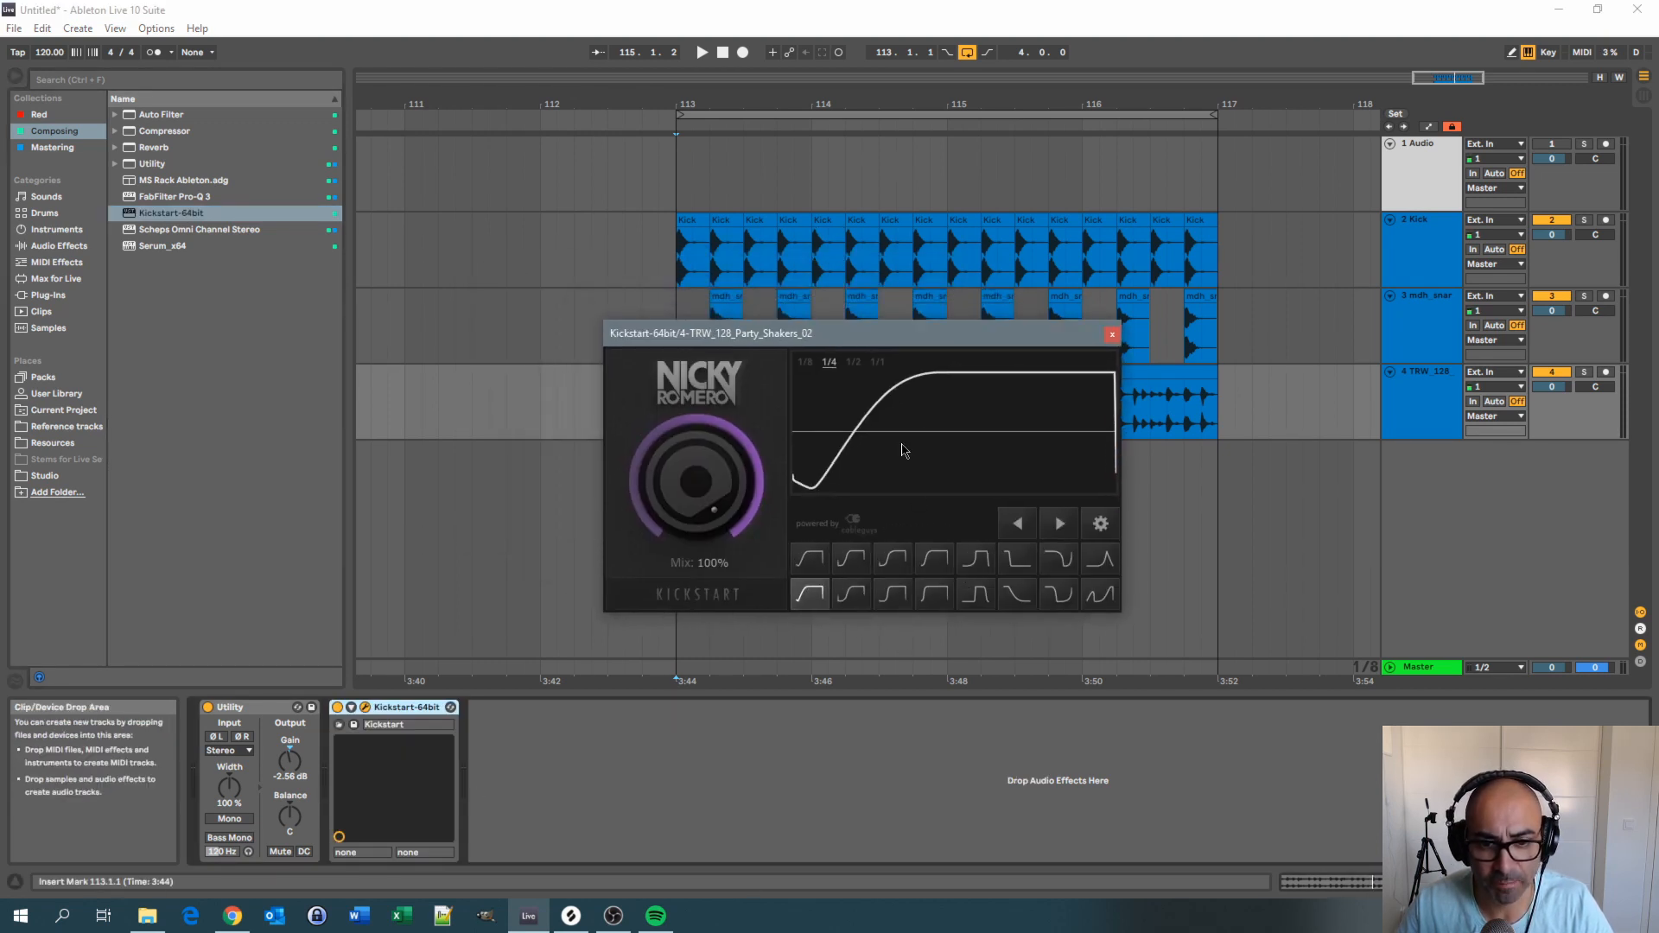
drag(838, 338, 919, 473)
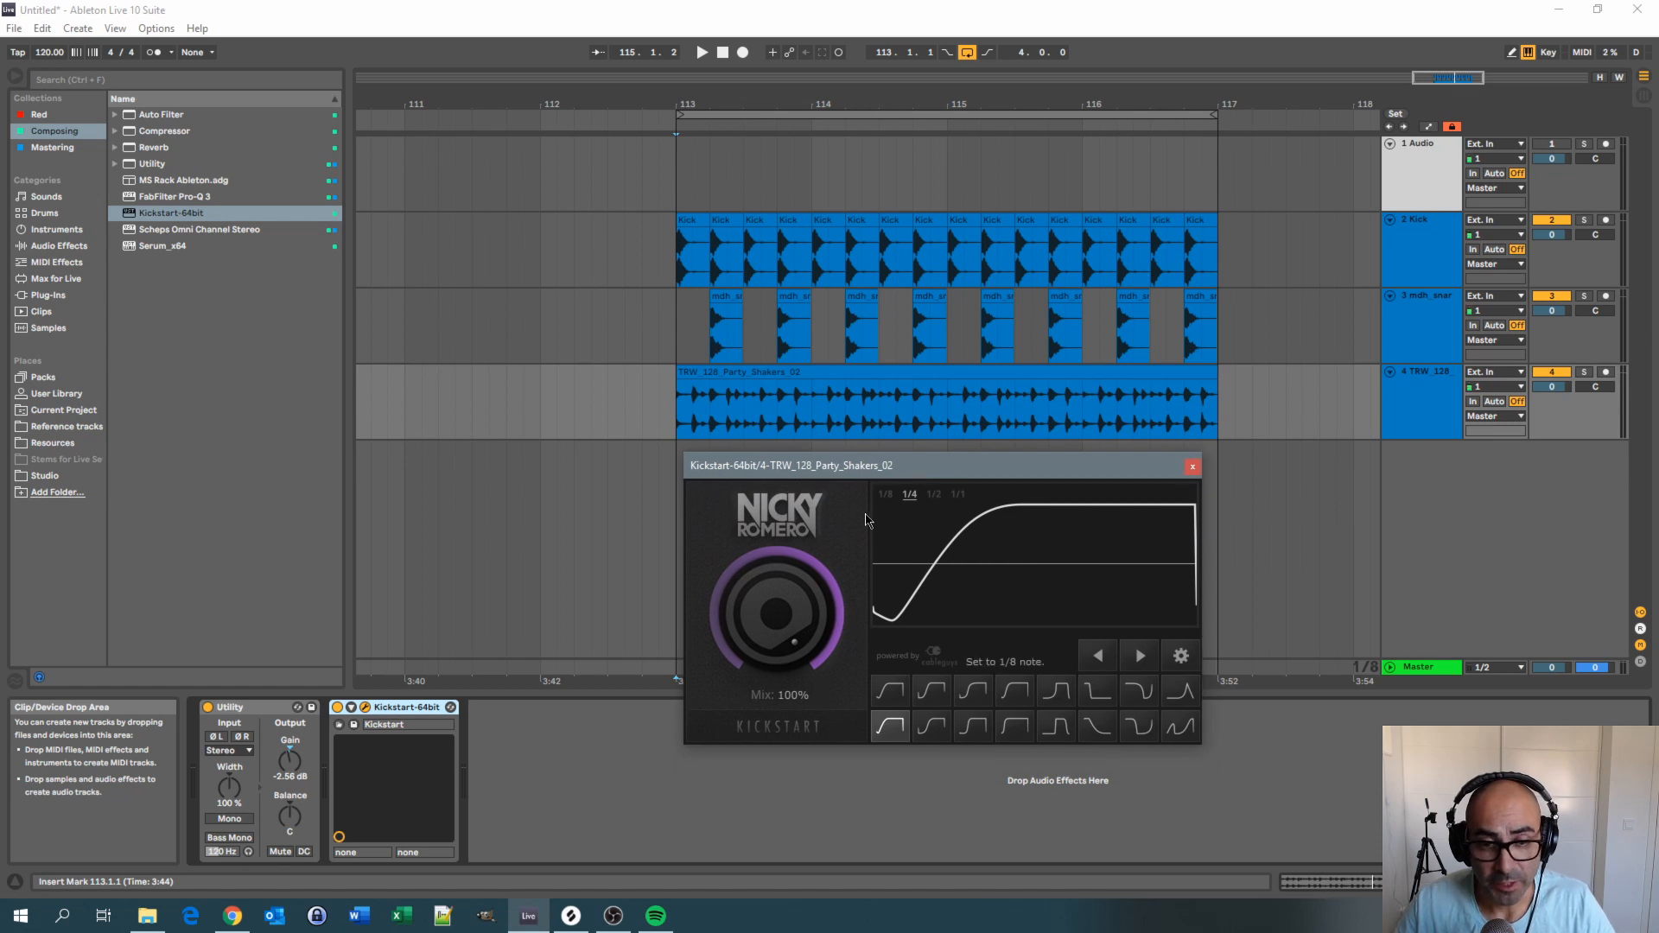
Play the groove with the ducked shaker, then solo the shaker track and play it from bar 113
key(space)
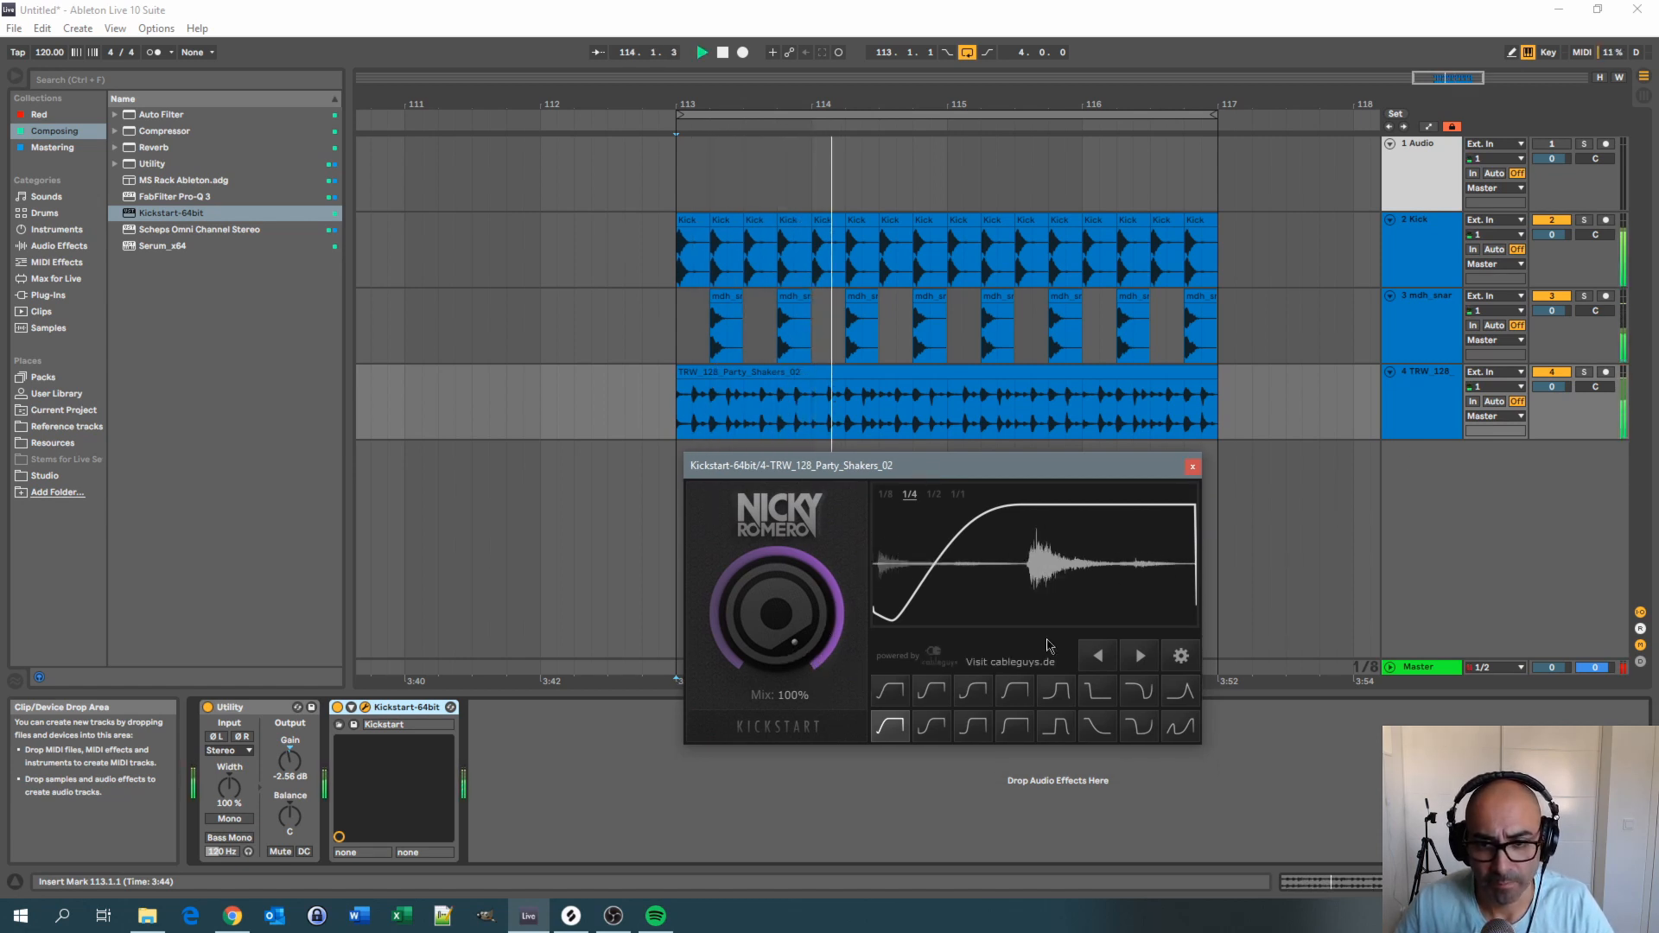
key(space)
click(1584, 372)
key(space)
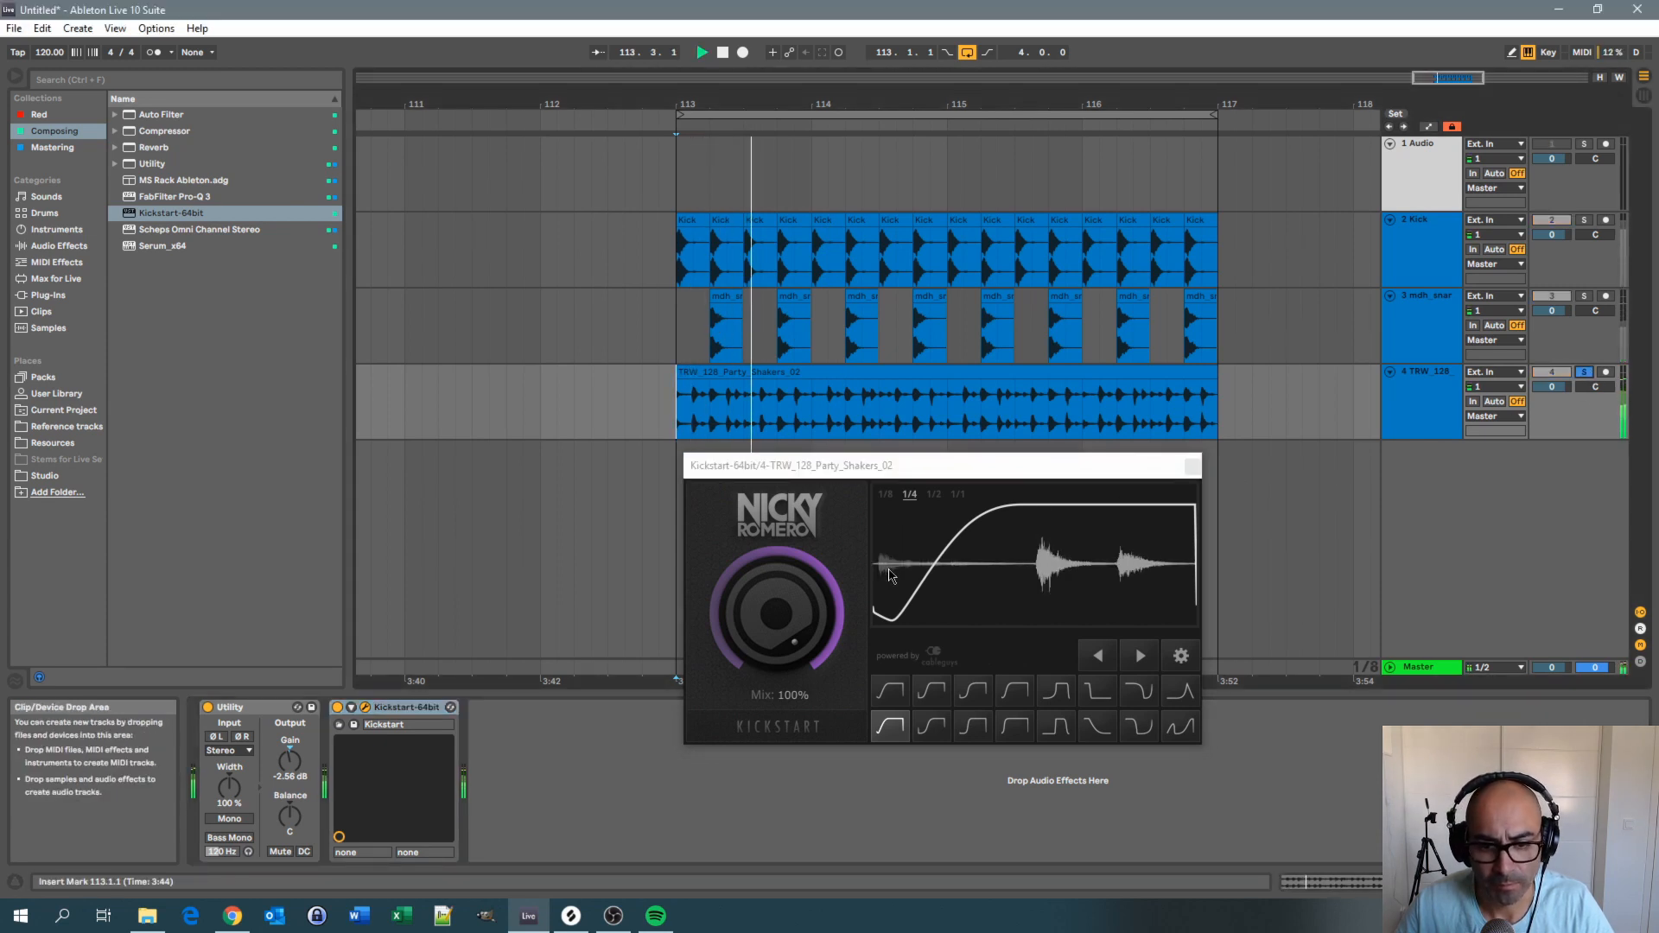
Switch Kickstart to the Mids Chain curve with an 86% mix, and play all the tracks together without the solo
click(923, 728)
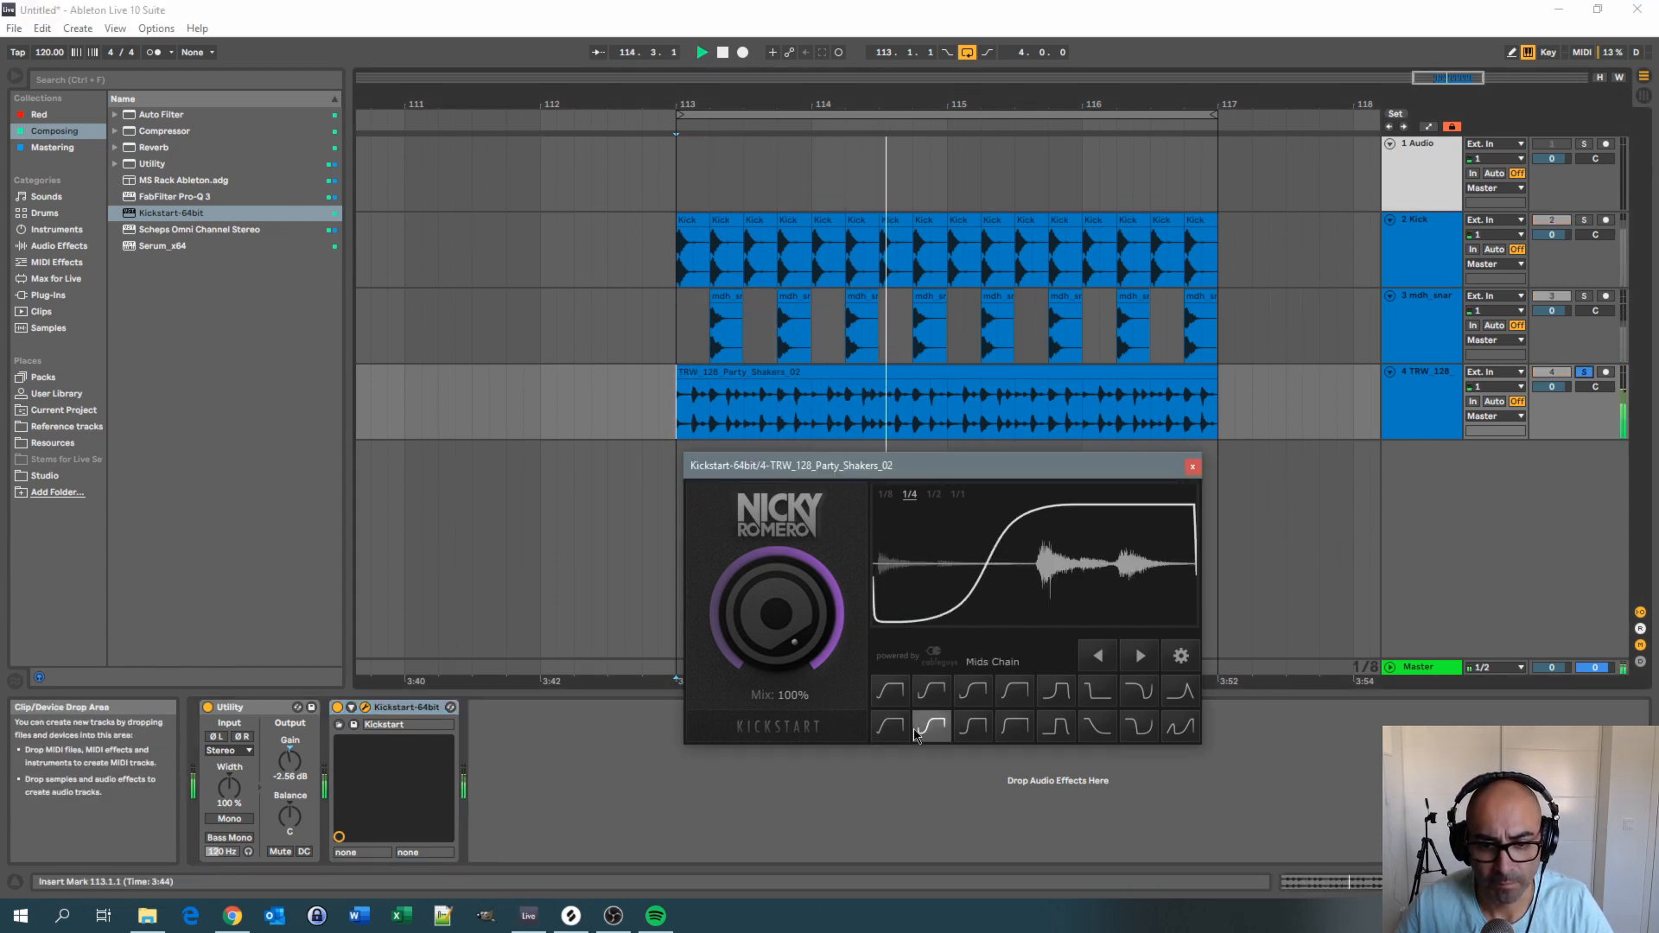
drag(785, 616, 785, 650)
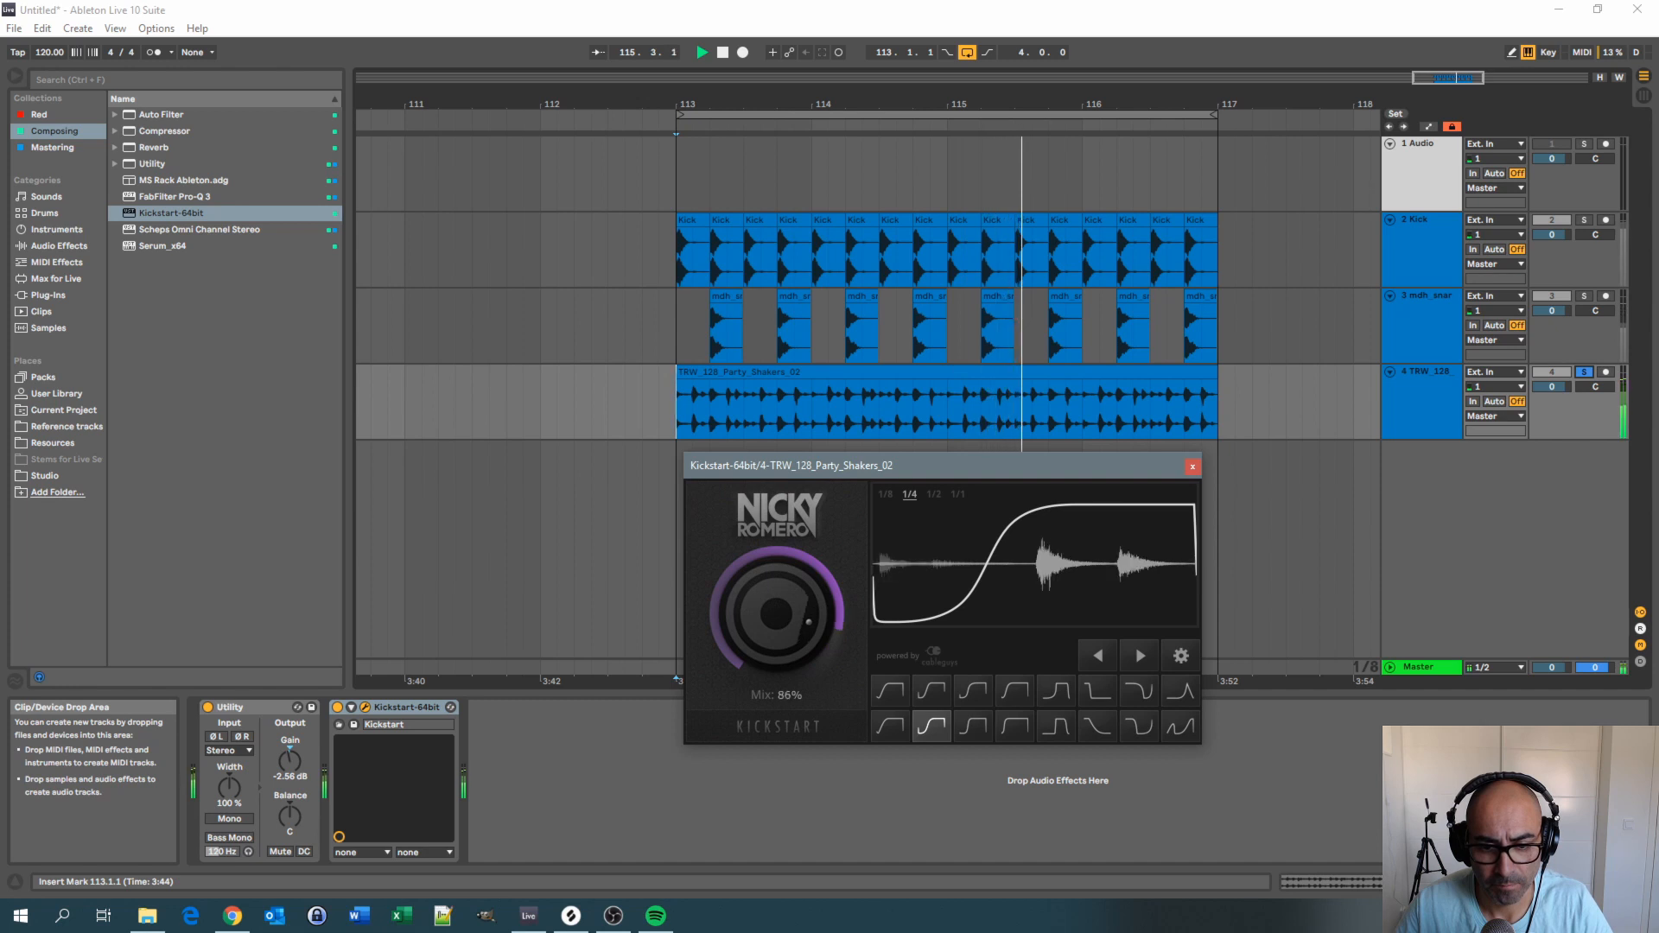
click(1193, 466)
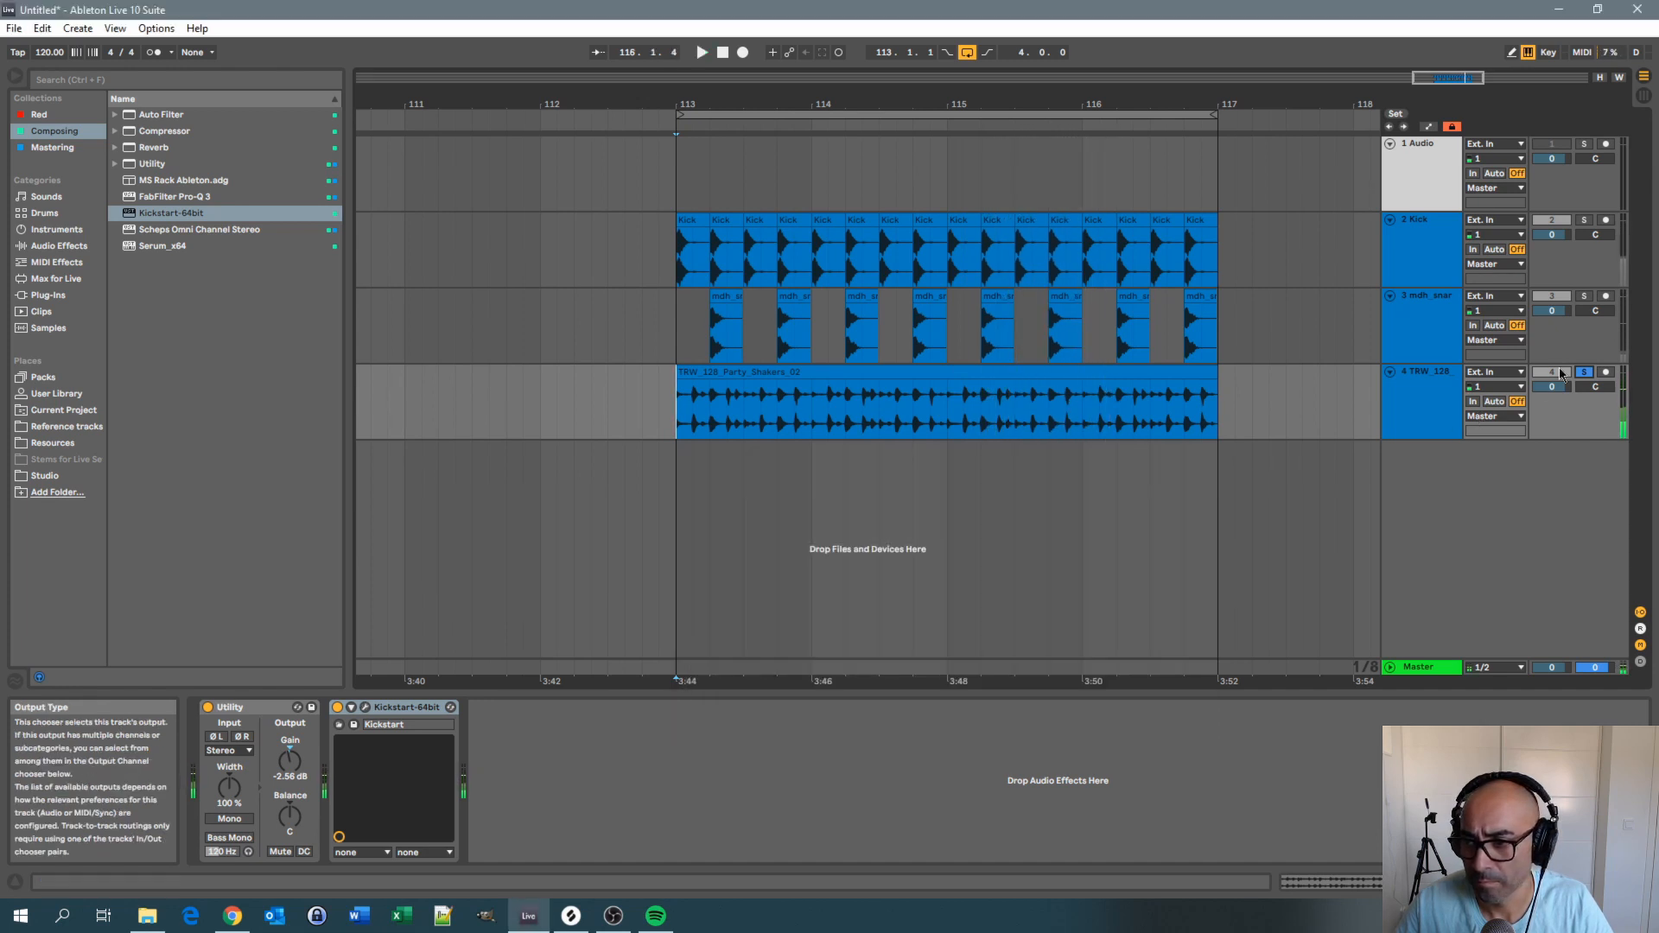
key(space)
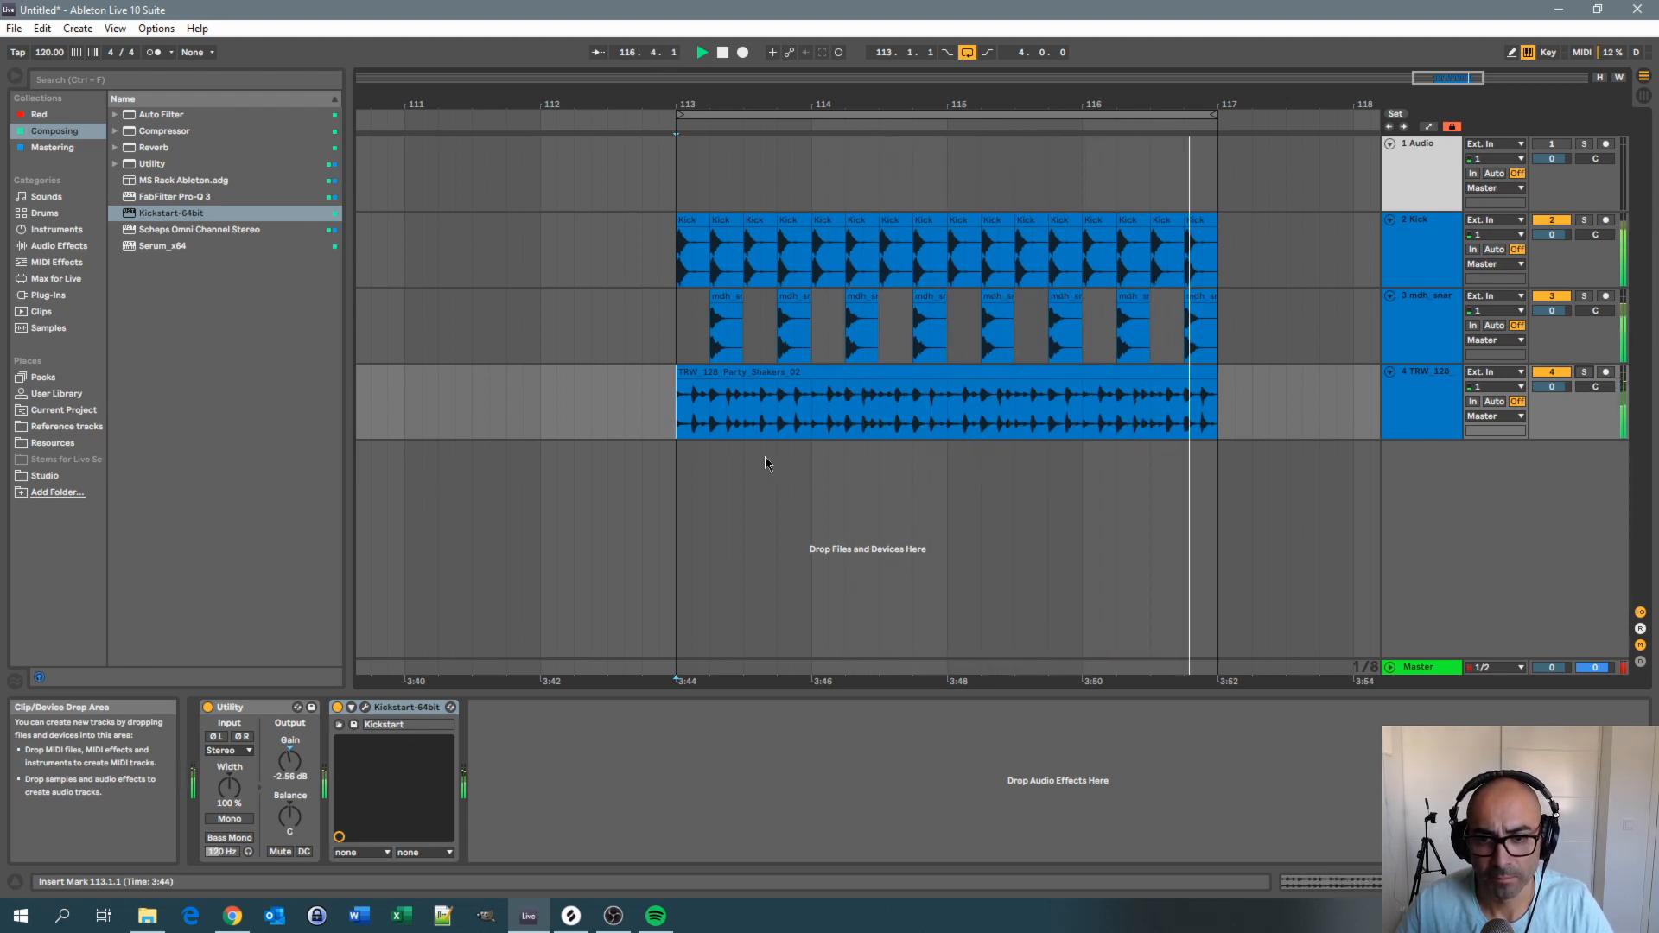
key(space)
Insert a new audio track below the shaker track and colour it blue
right_click(1420, 397)
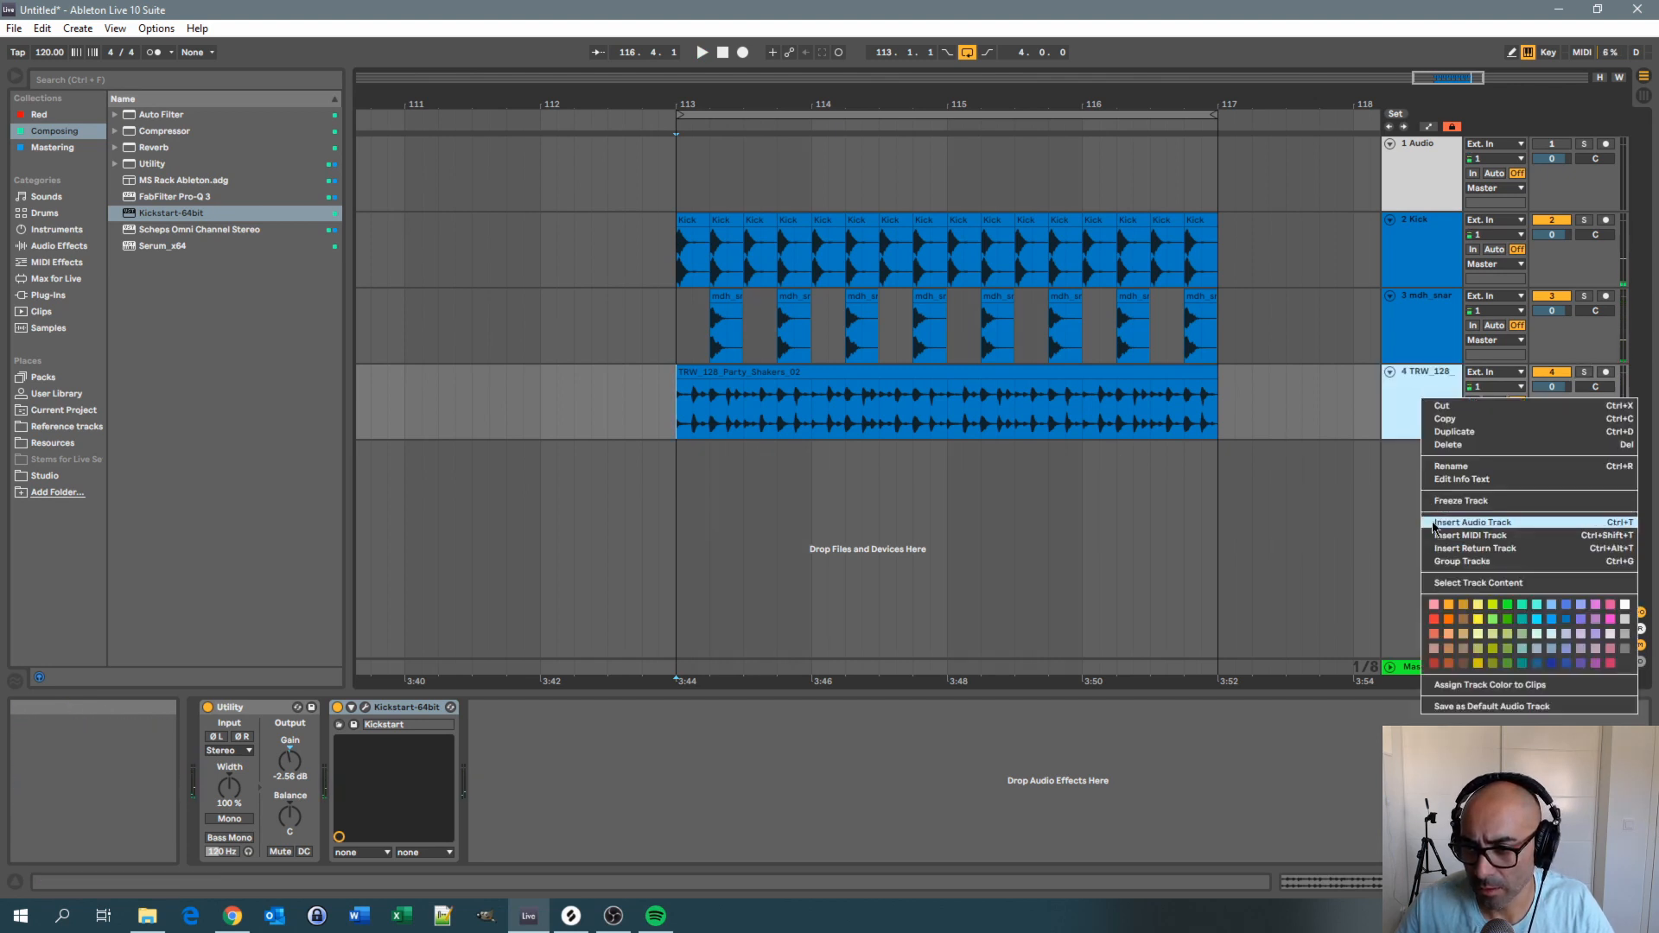
click(1433, 523)
right_click(1419, 496)
click(1555, 697)
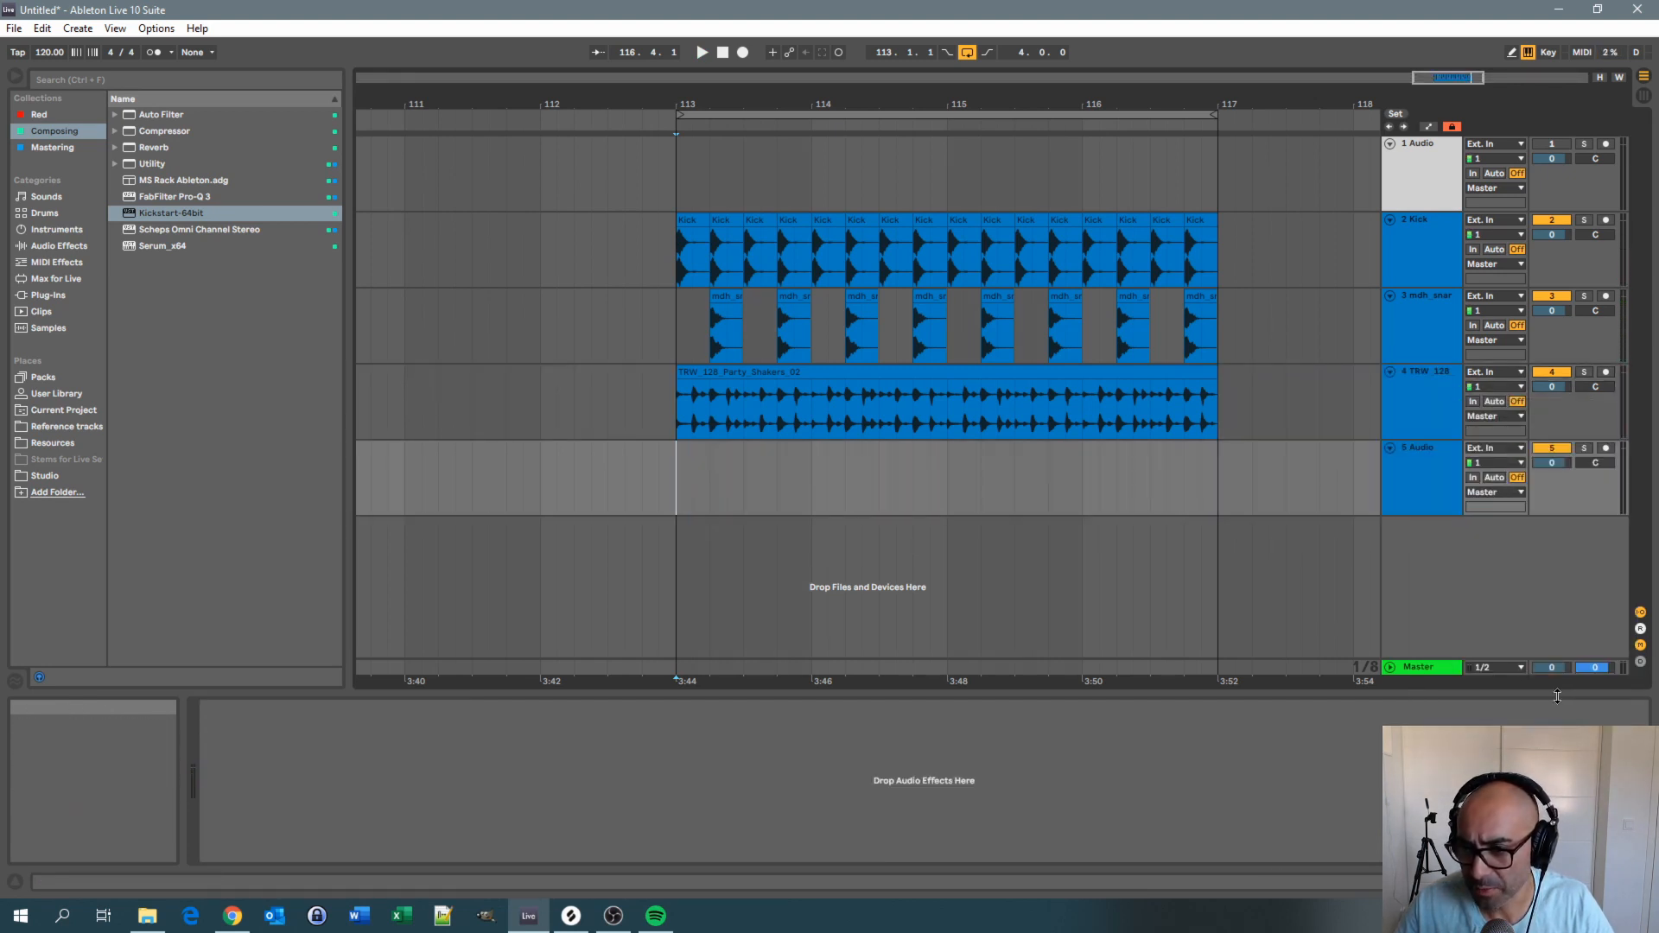
click(1418, 499)
click(1420, 252)
click(1425, 343)
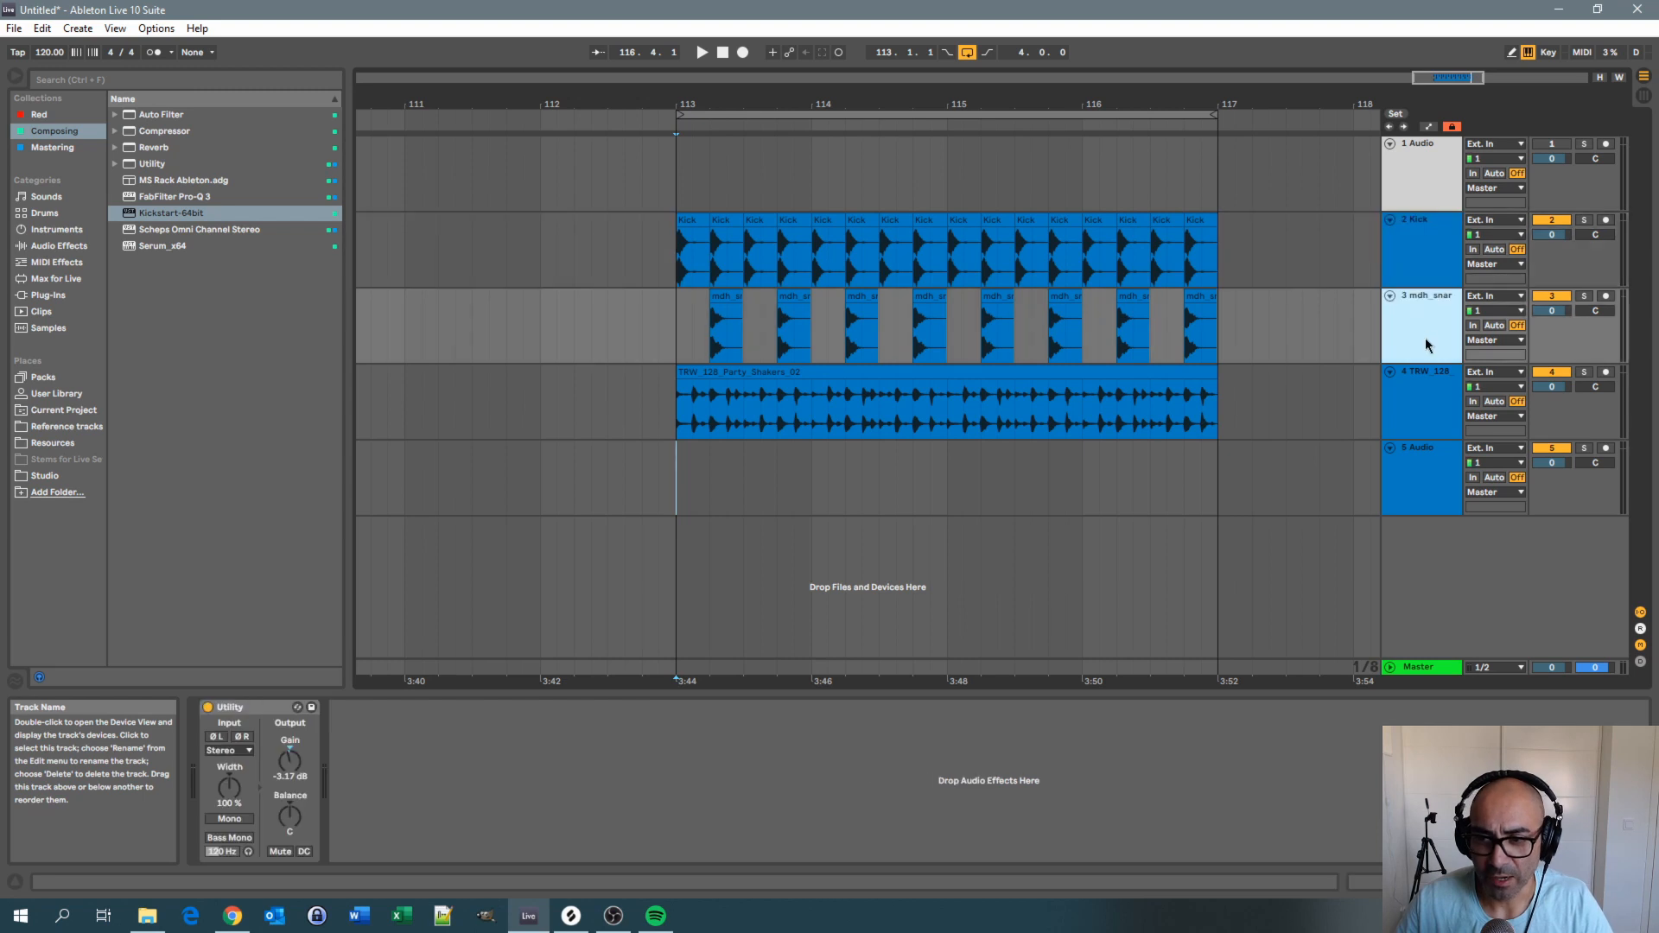
click(1407, 470)
click(1417, 404)
click(1420, 339)
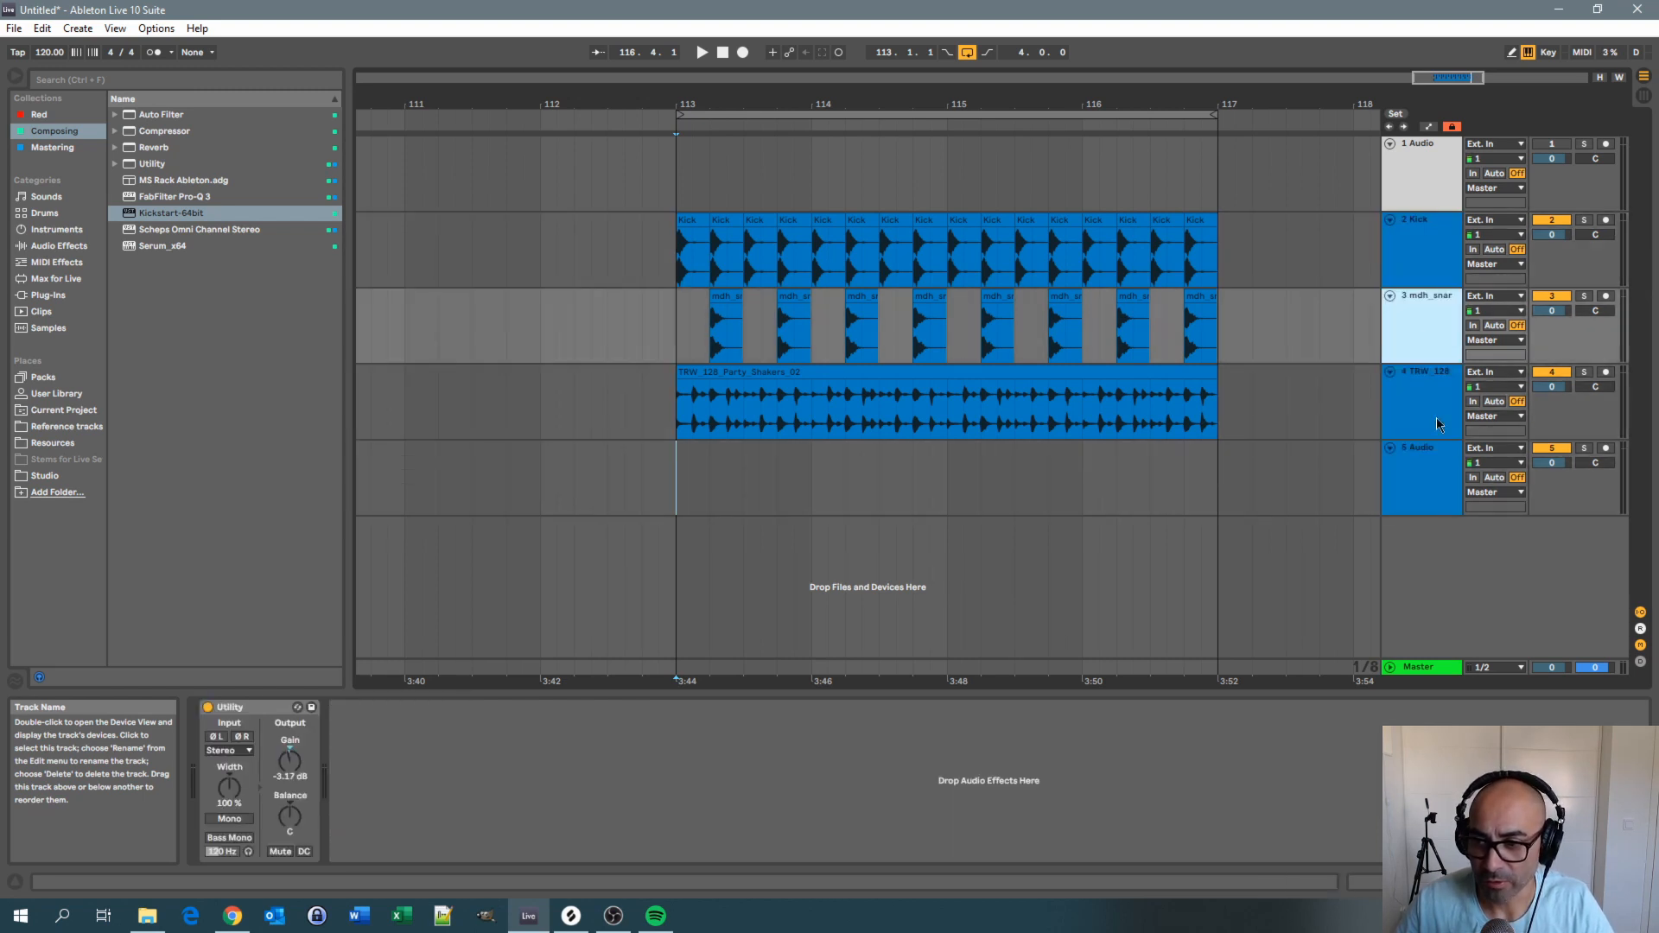
Find DLD_Stack_Clap_04.wav in Splice by searching for "claps" and place it on track 5 at 113.3.3
click(1413, 499)
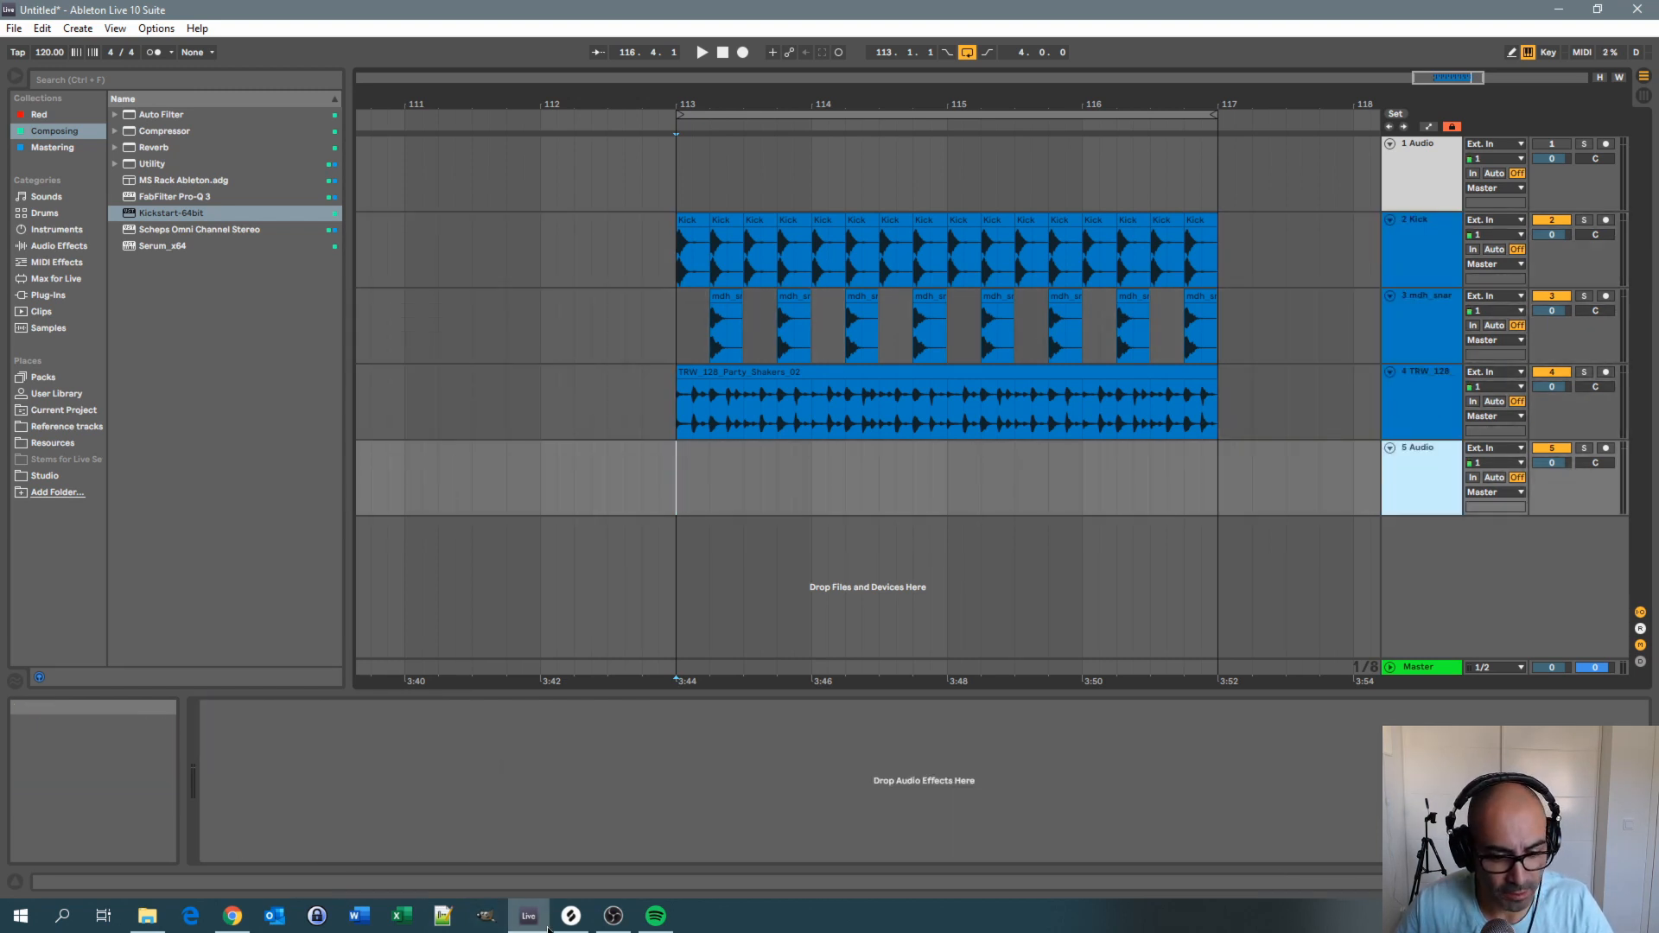
click(571, 915)
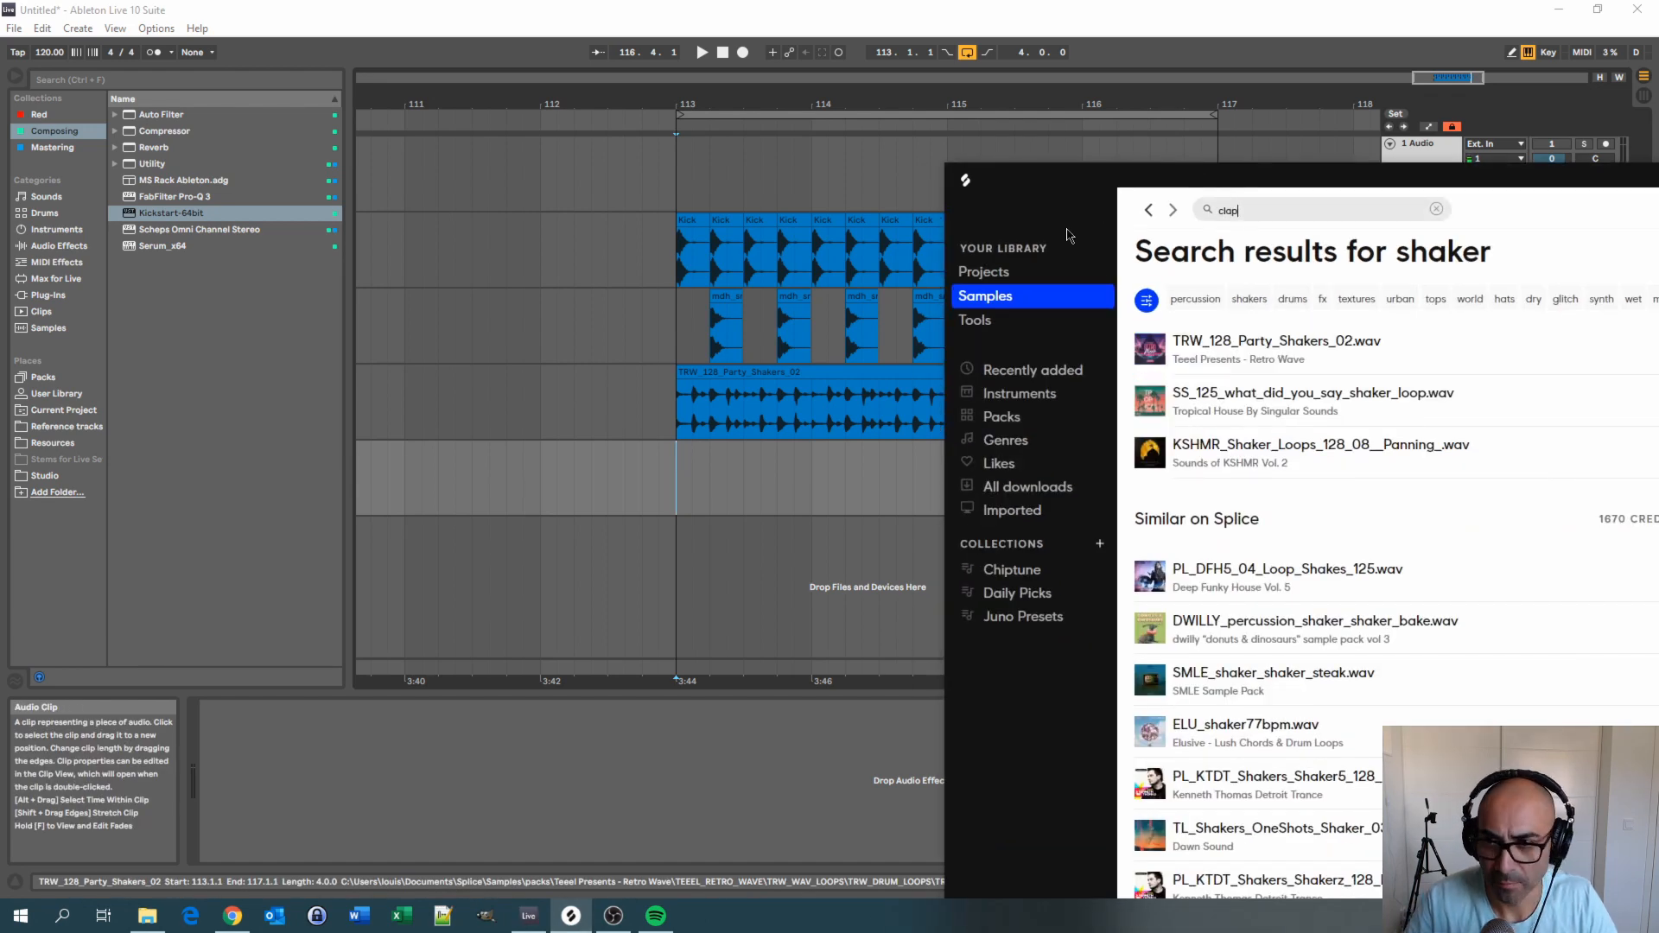
click(1151, 351)
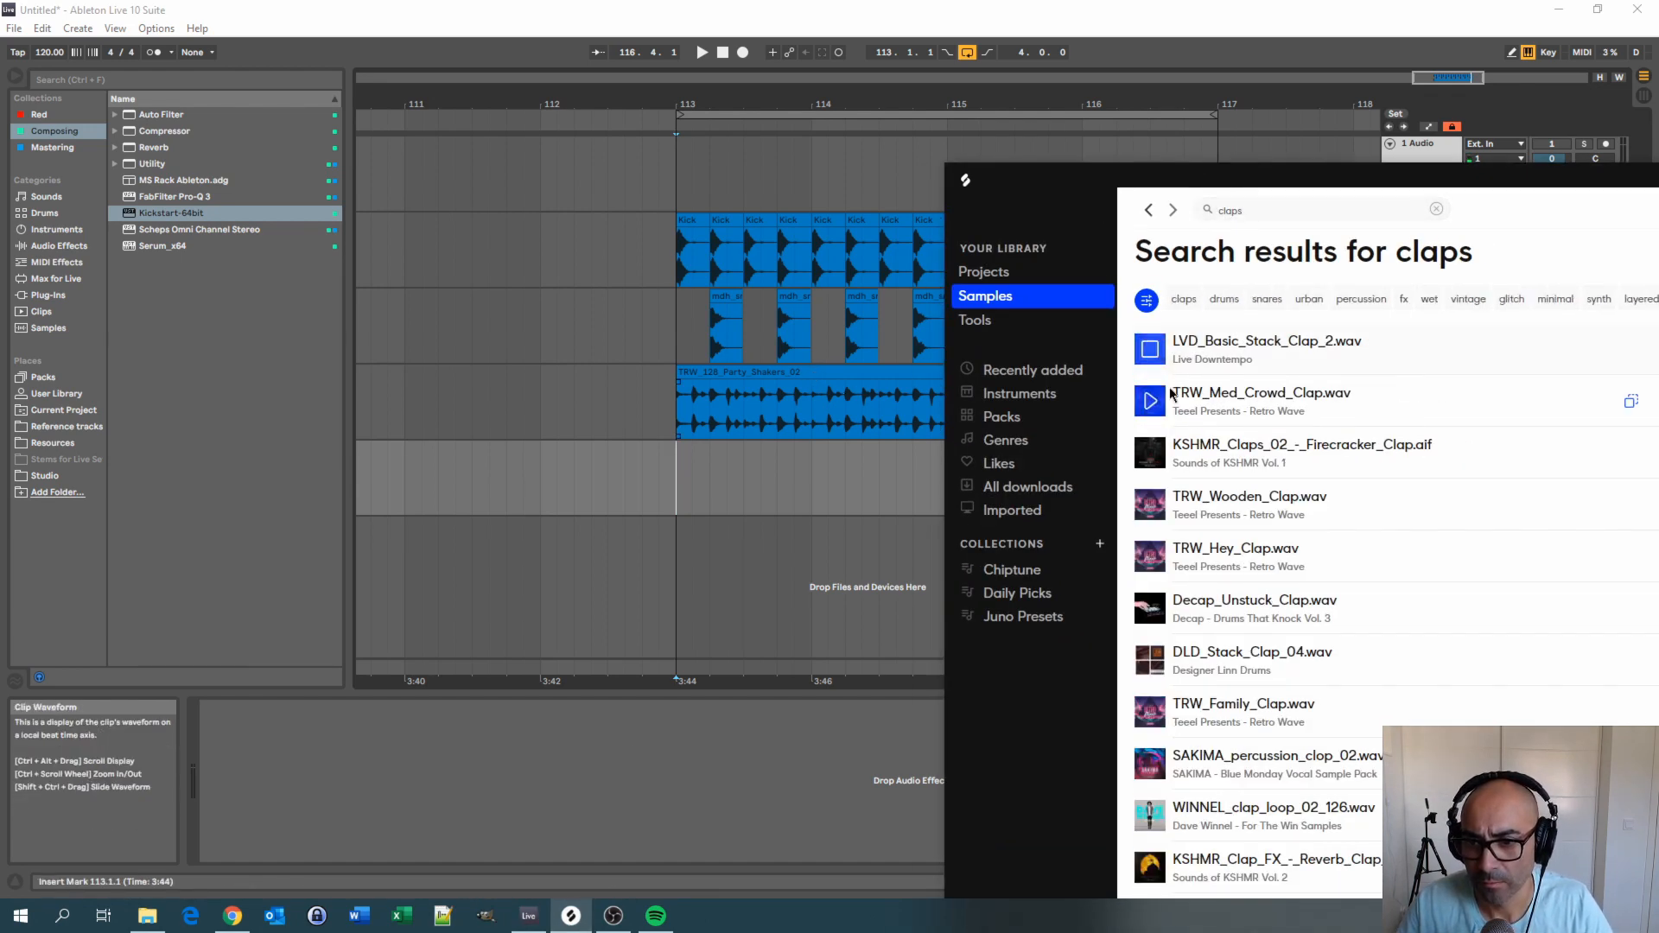
click(1157, 406)
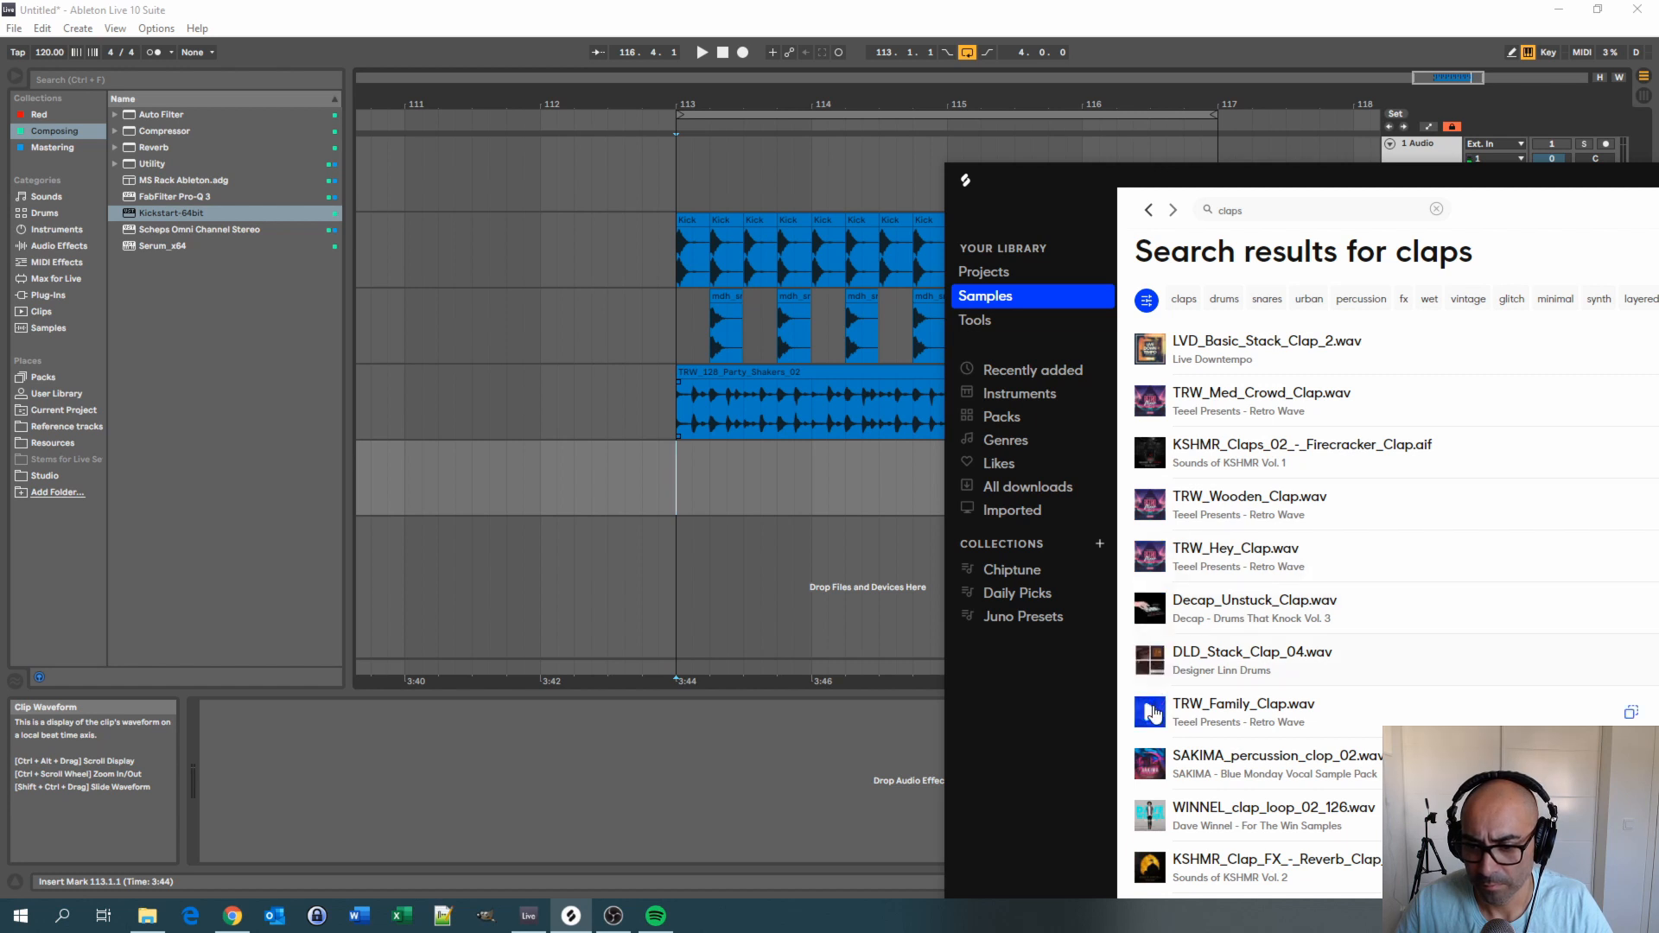
drag(1223, 657, 773, 480)
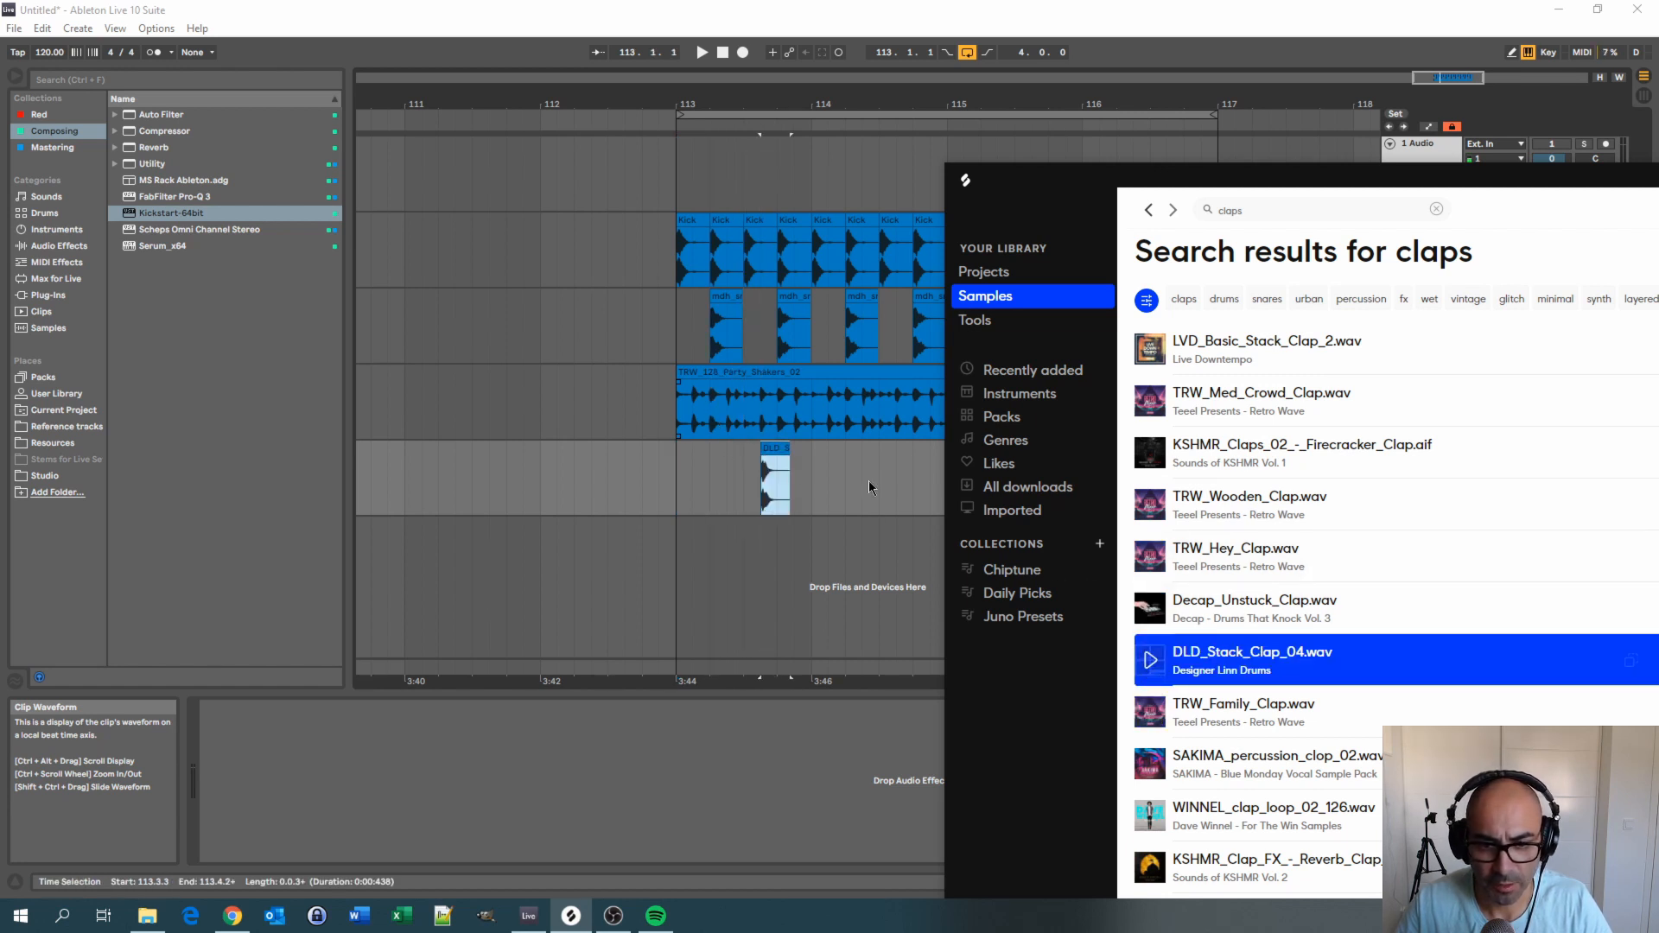
drag(1067, 183, 640, 146)
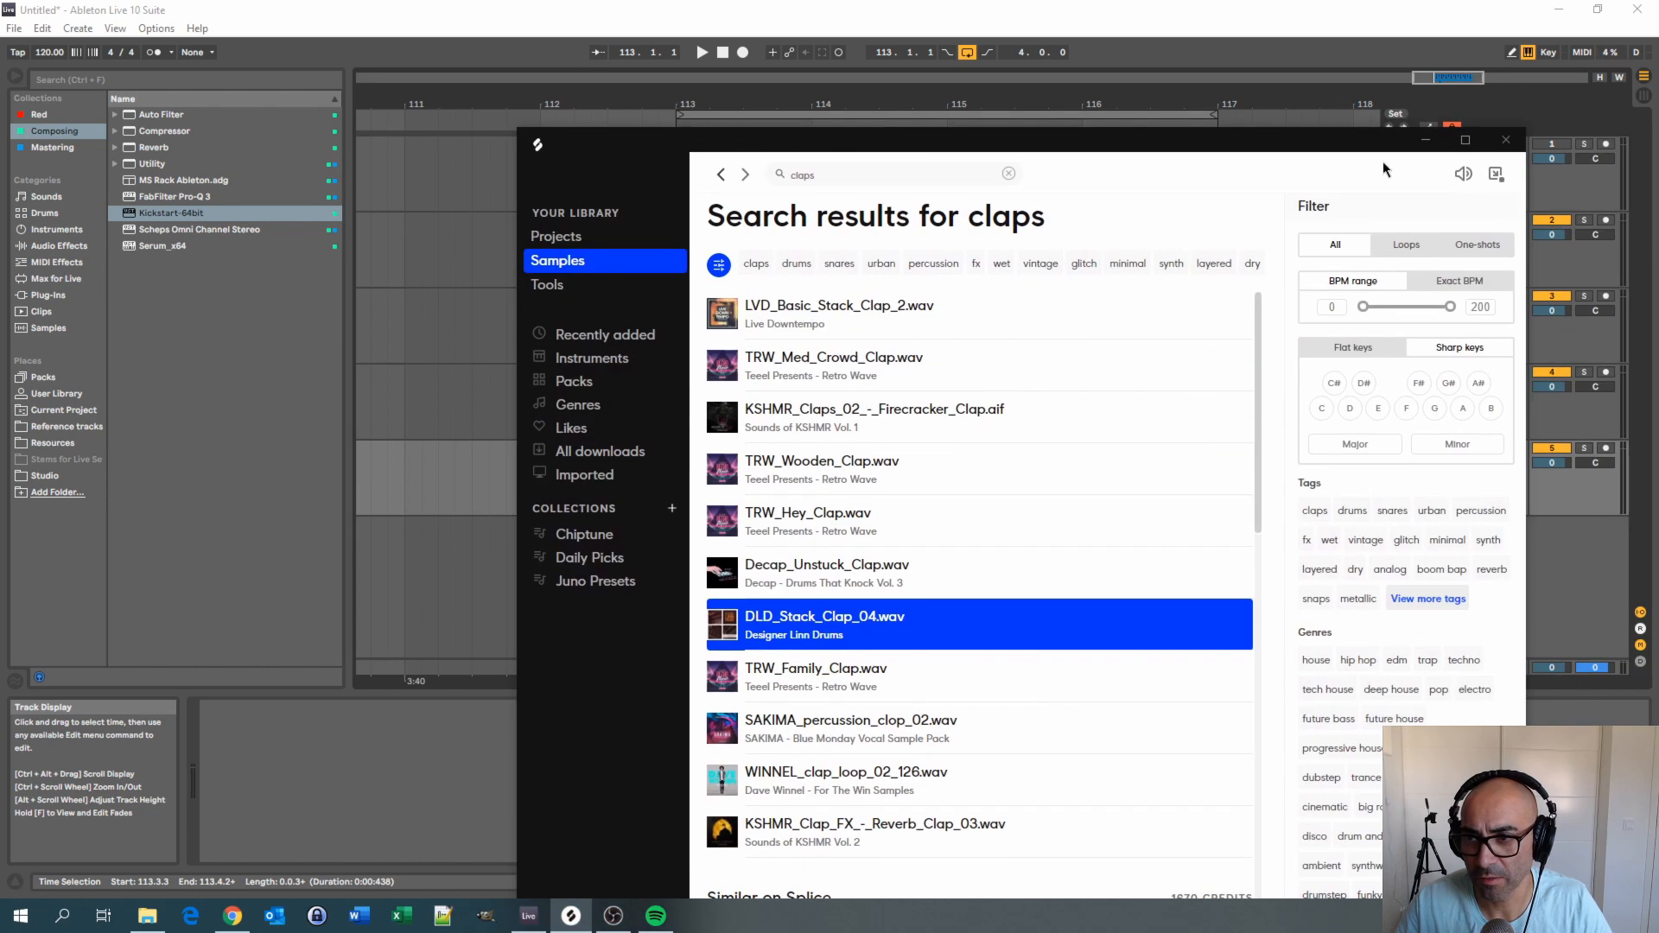
click(1426, 144)
Move the clap clip to beat 4 of bar 116, in line with the last snare, and play it
click(770, 447)
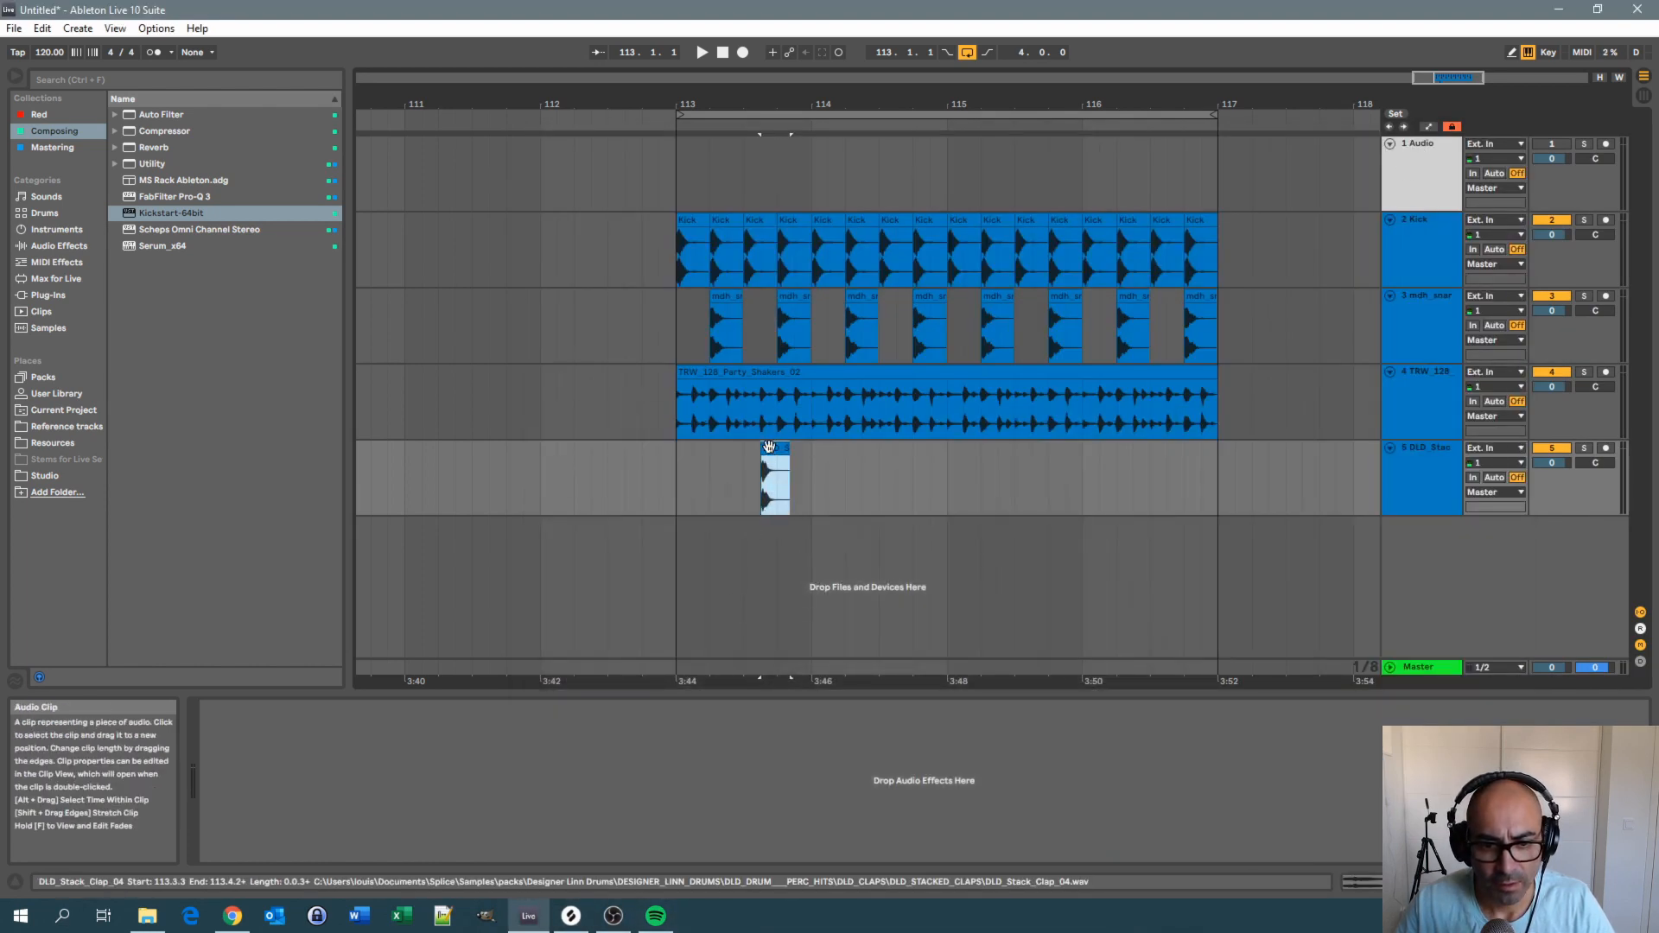
drag(777, 450, 1152, 453)
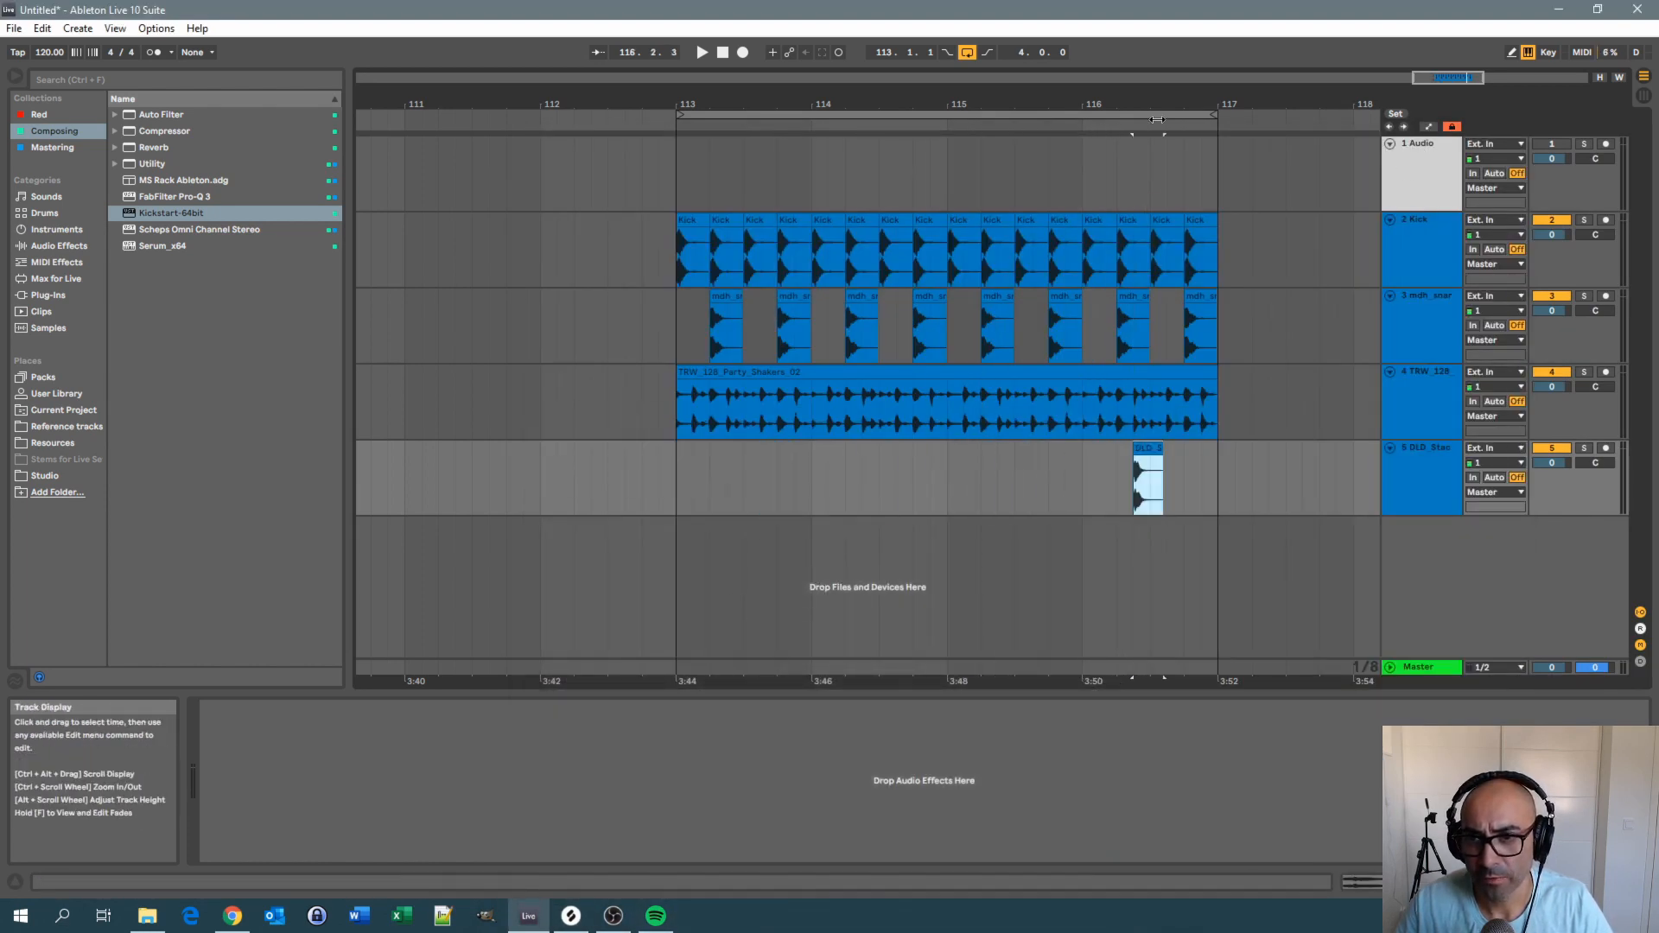
drag(1167, 101, 1162, 155)
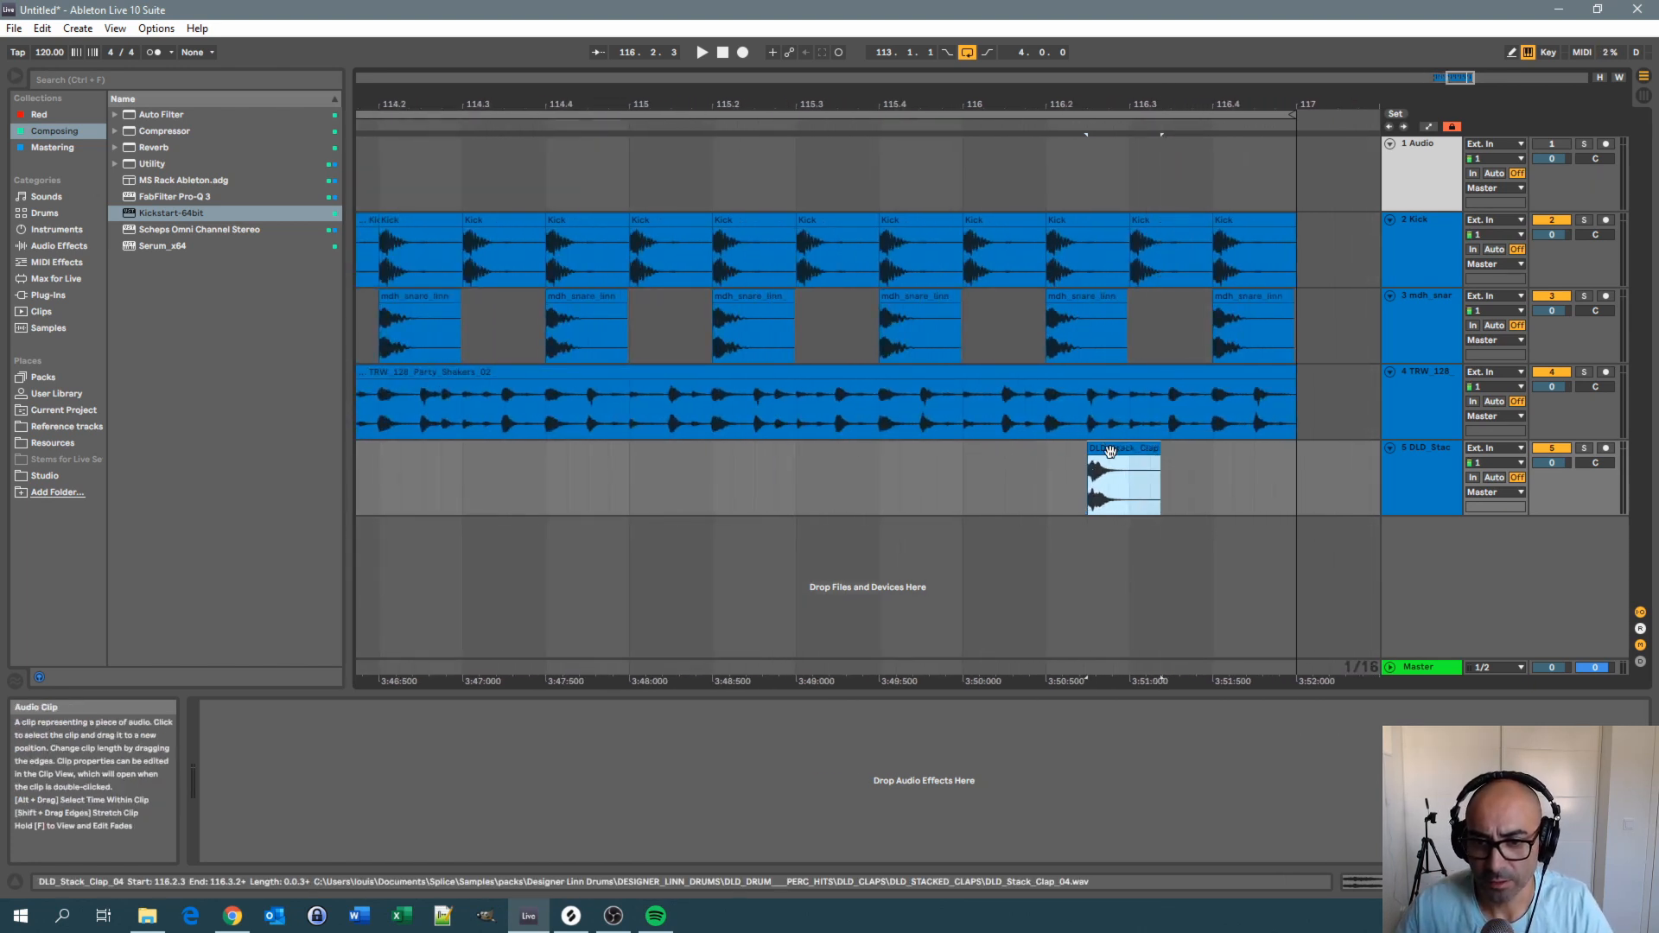
drag(1112, 451, 1220, 455)
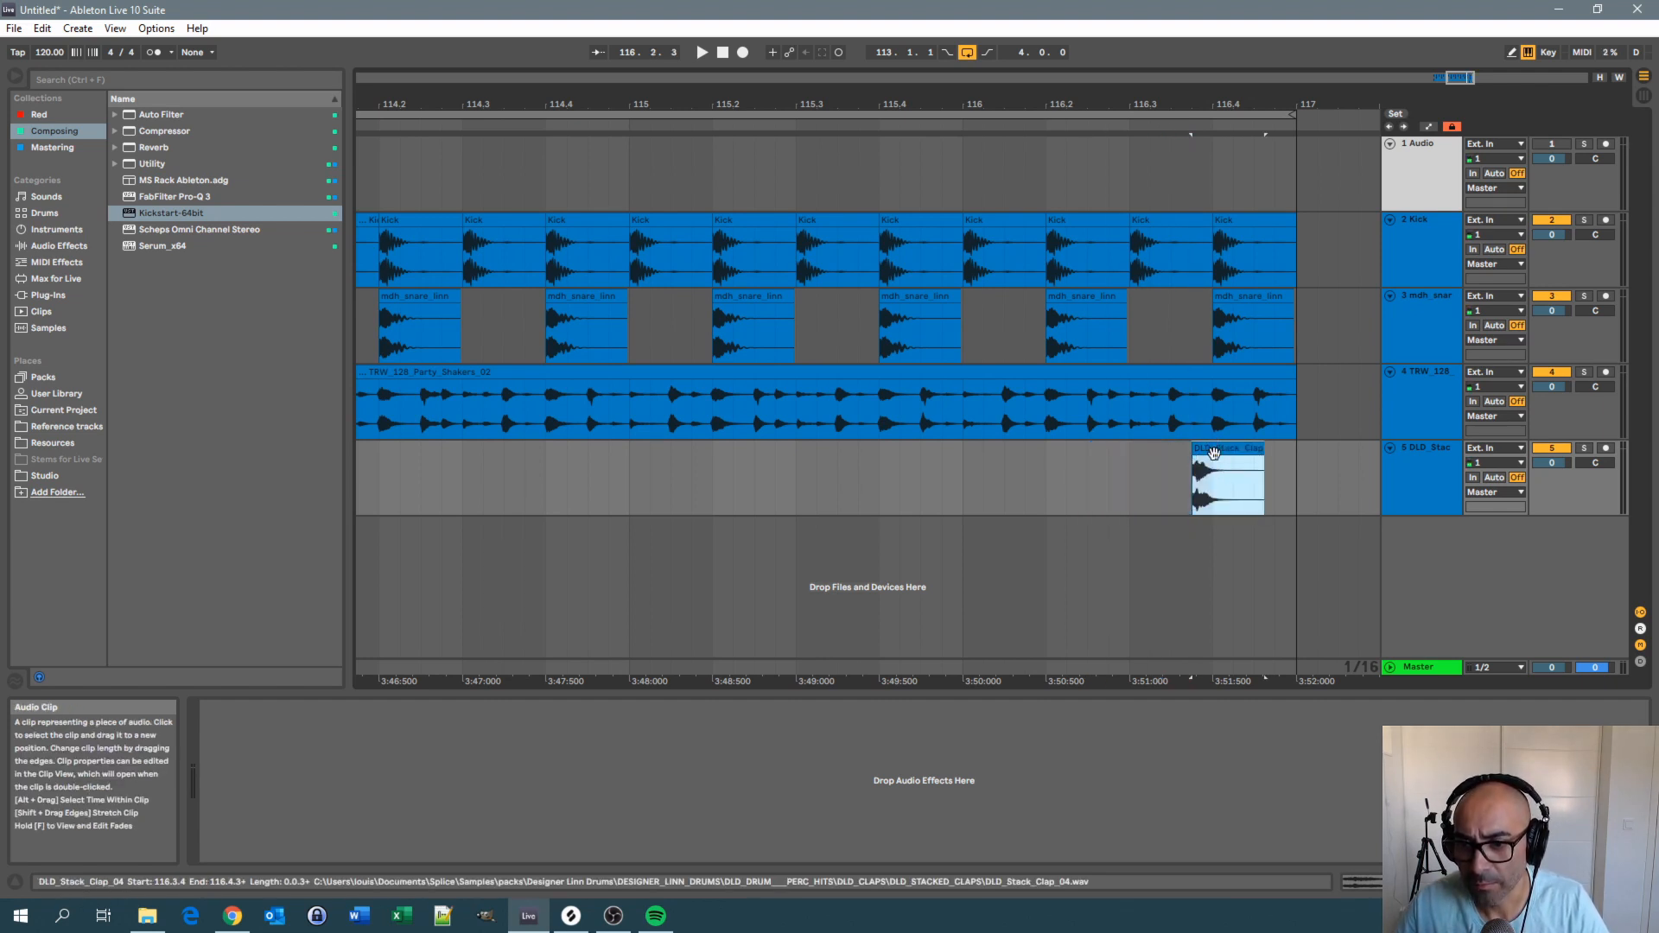
drag(1211, 450, 1230, 449)
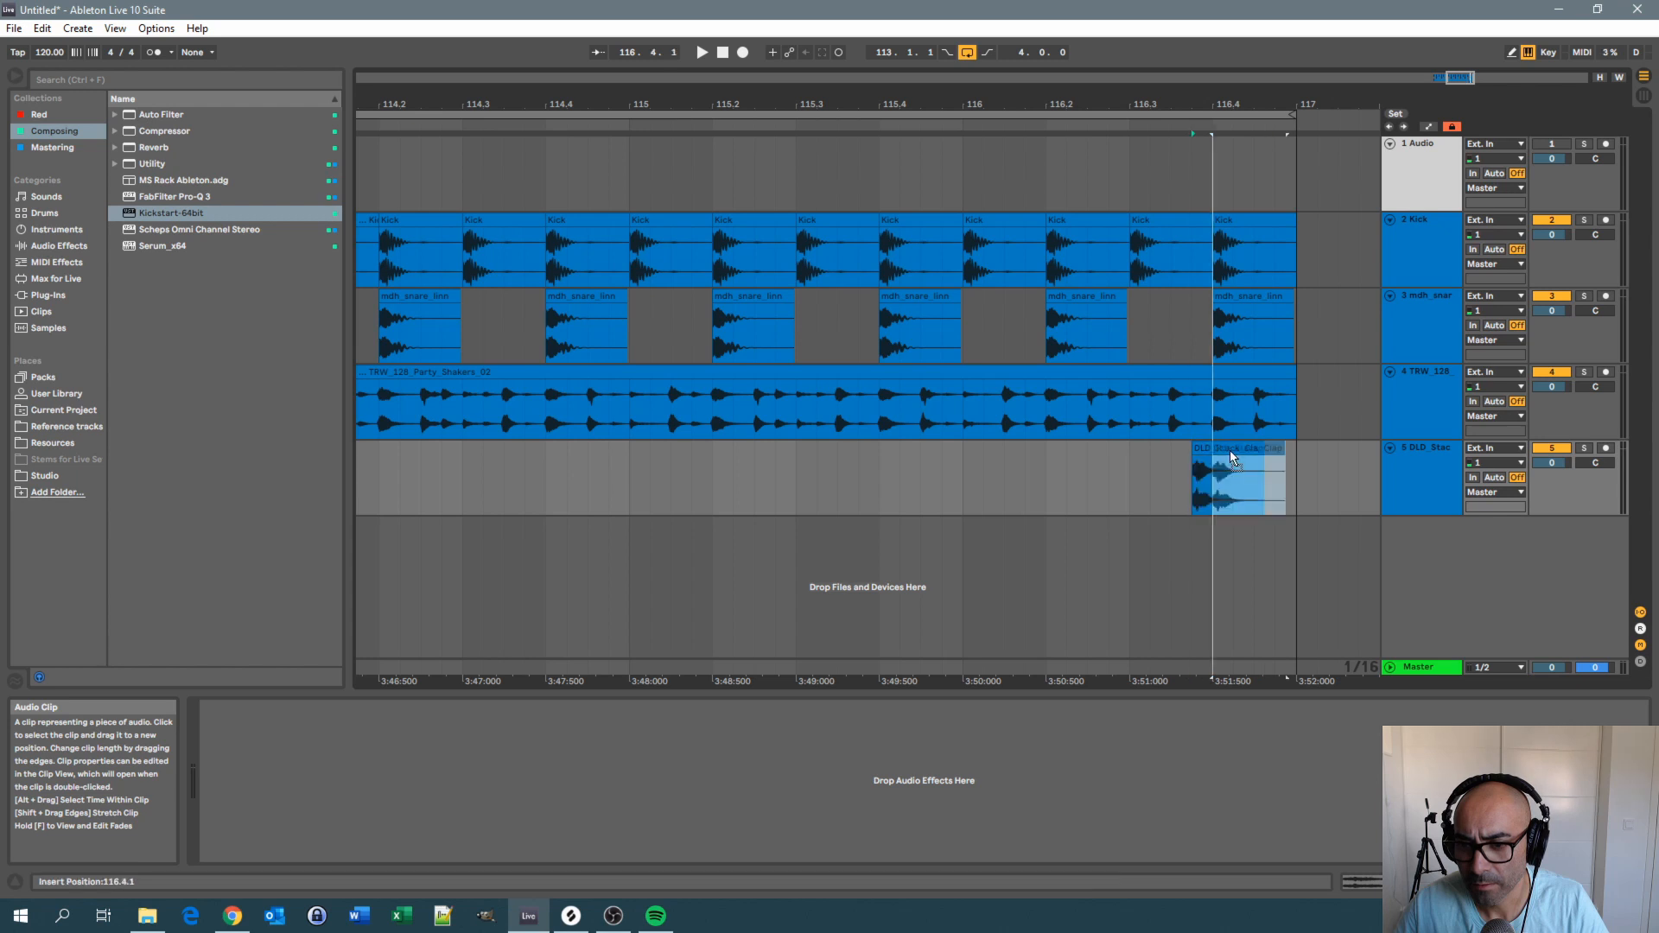
click(1153, 477)
key(space)
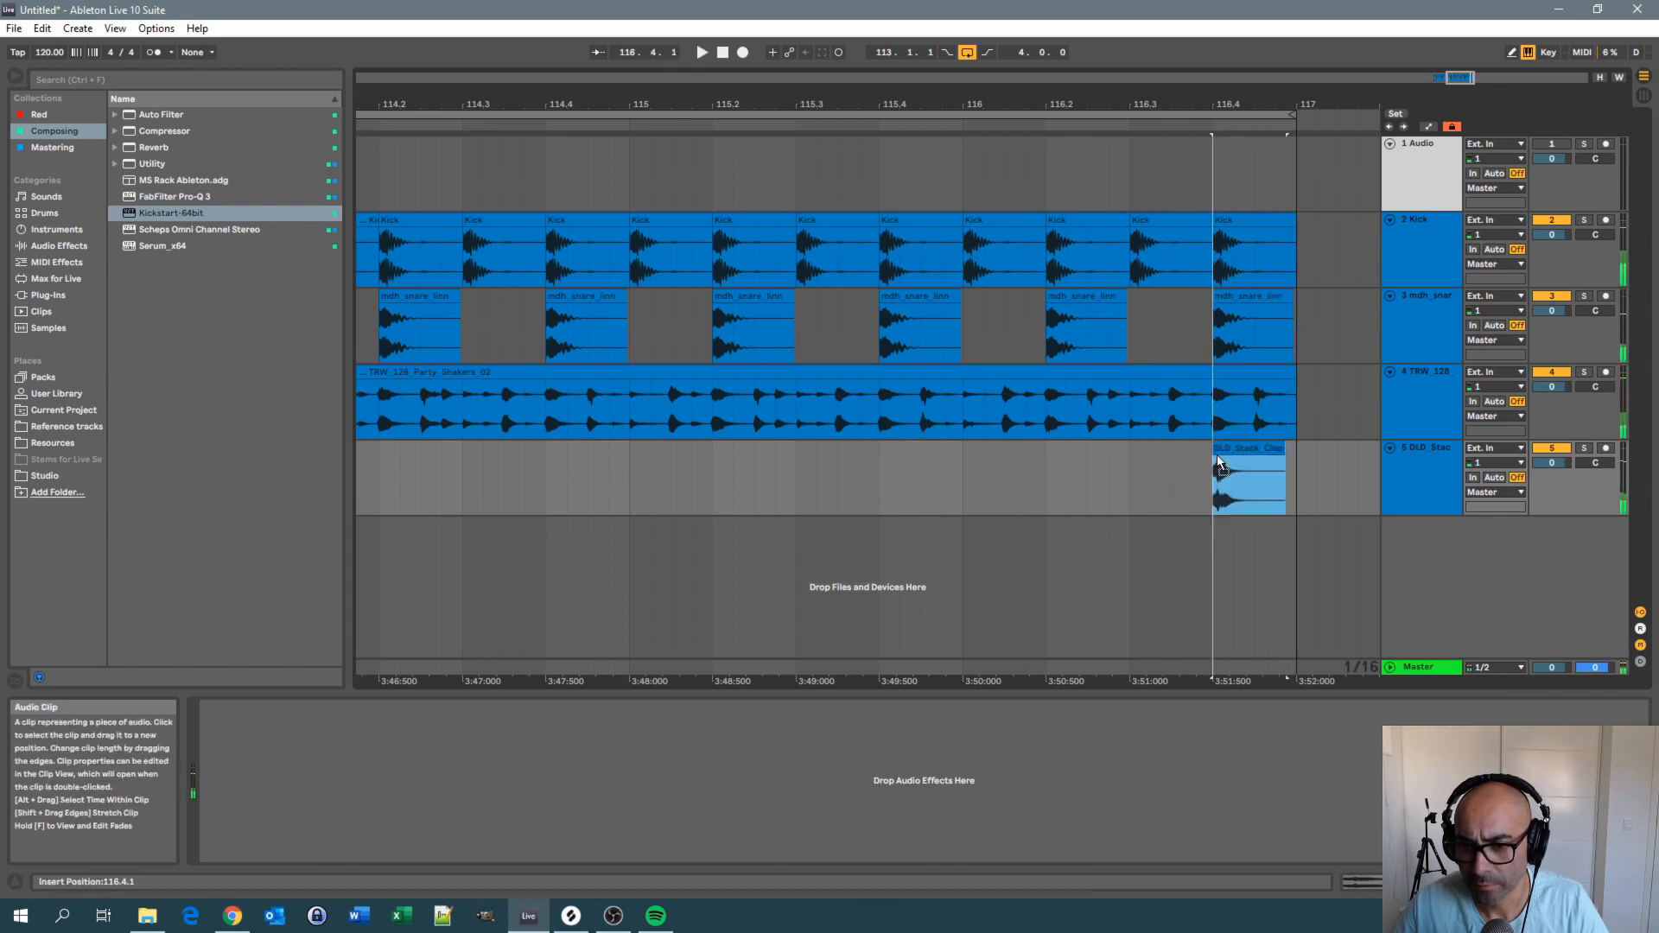
Copy the clap to 116.3.3, half a beat before the existing one, and play bar 116
mouse_move(1217, 455)
mouse_down()
mouse_move(1188, 449)
mouse_move(1223, 452)
mouse_up()
key(space)
click(1072, 484)
key(space)
click(981, 489)
click(965, 481)
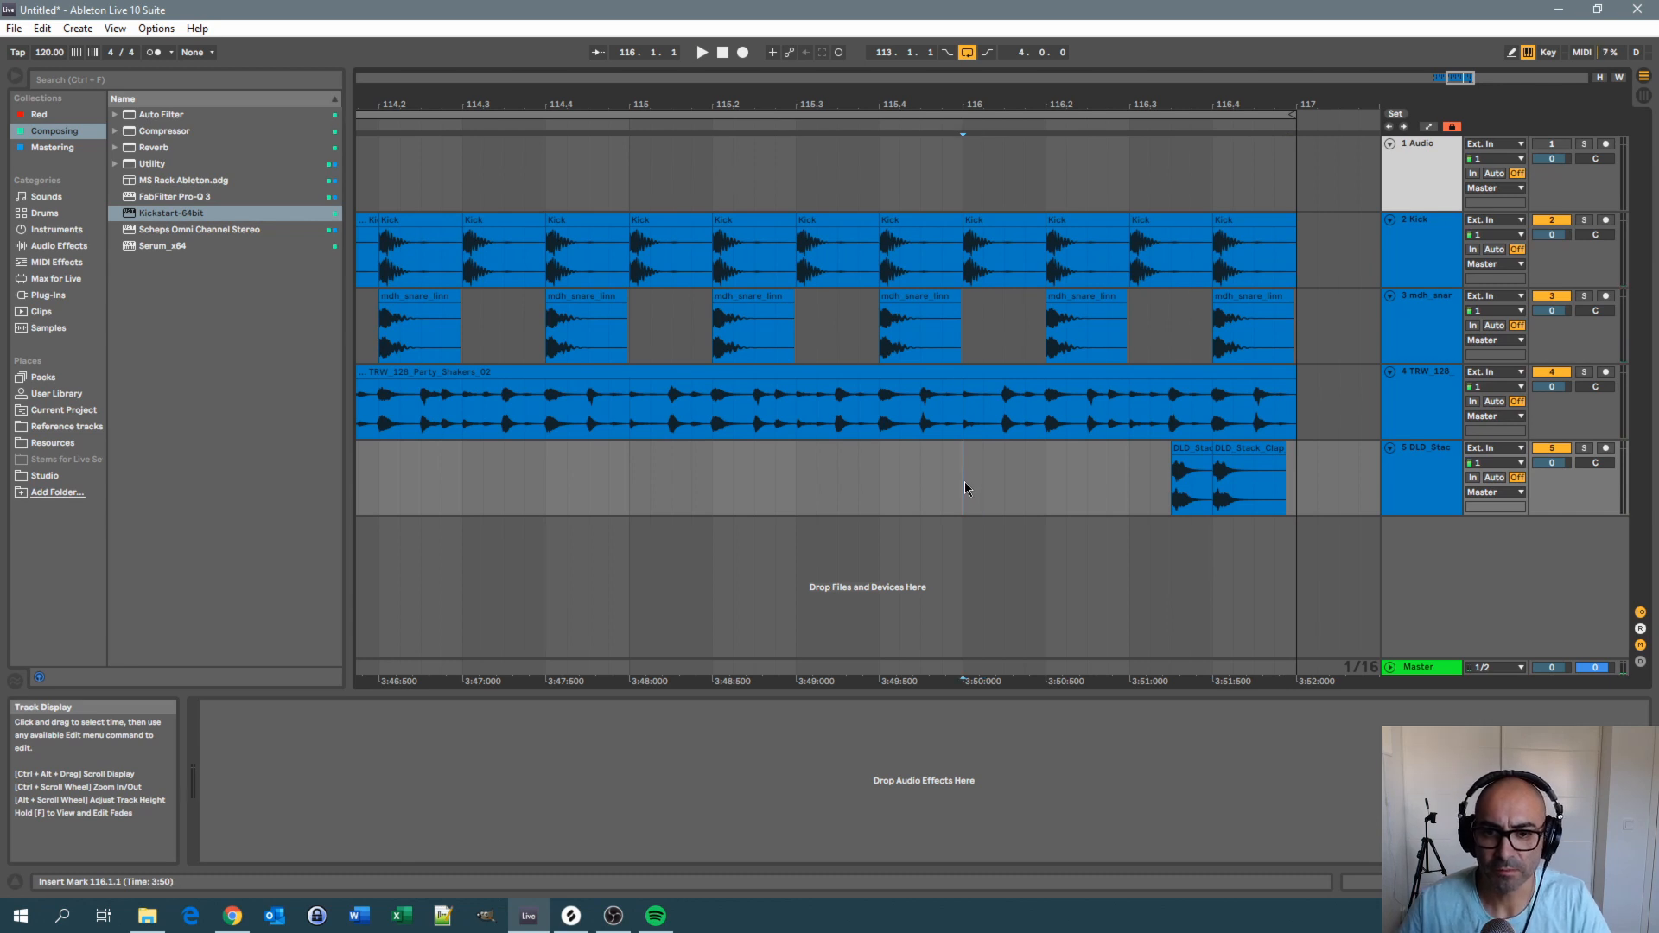
key(space)
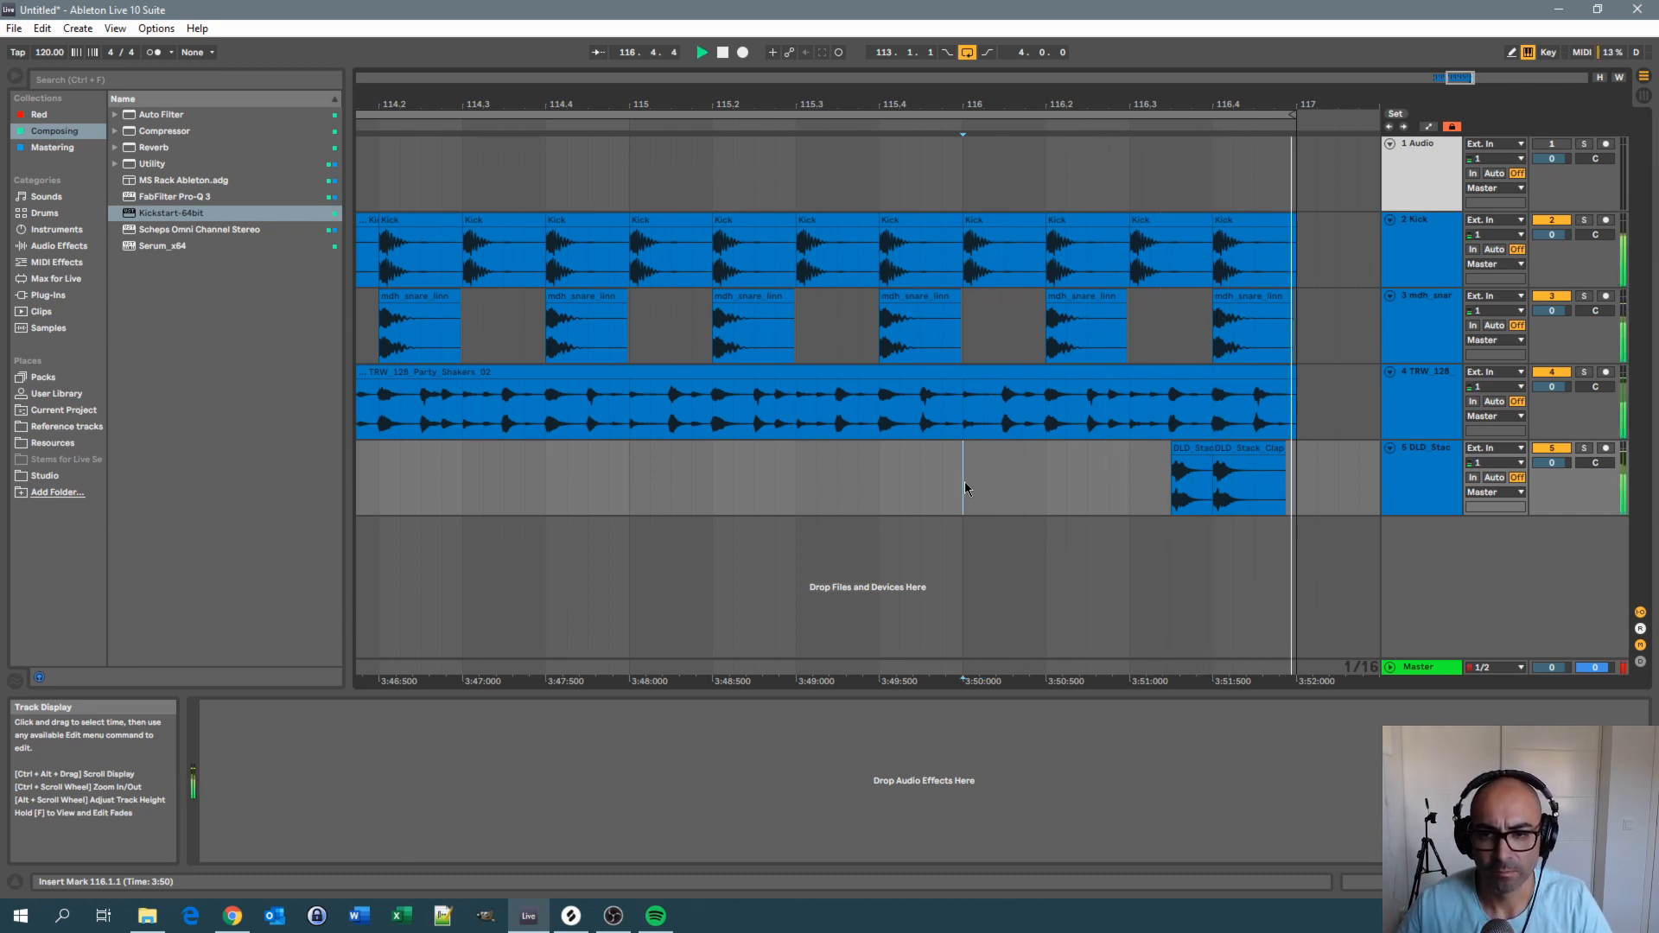
key(space)
Insert a new MIDI track below the clap track and colour it green
drag(907, 105, 907, 70)
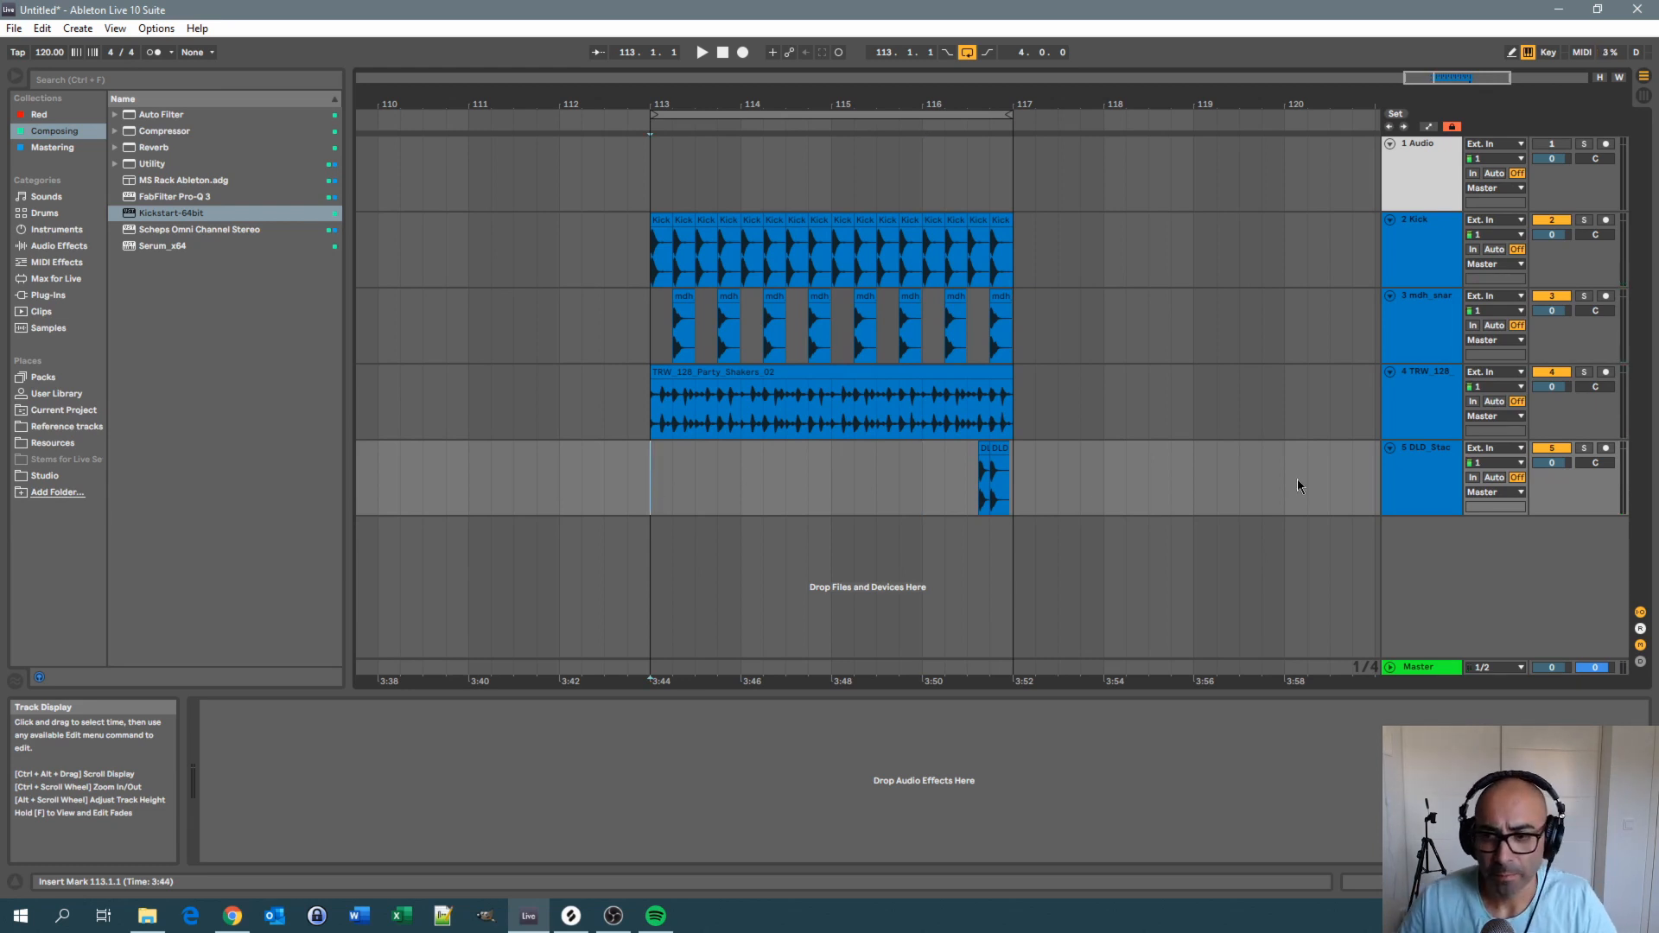
click(1400, 496)
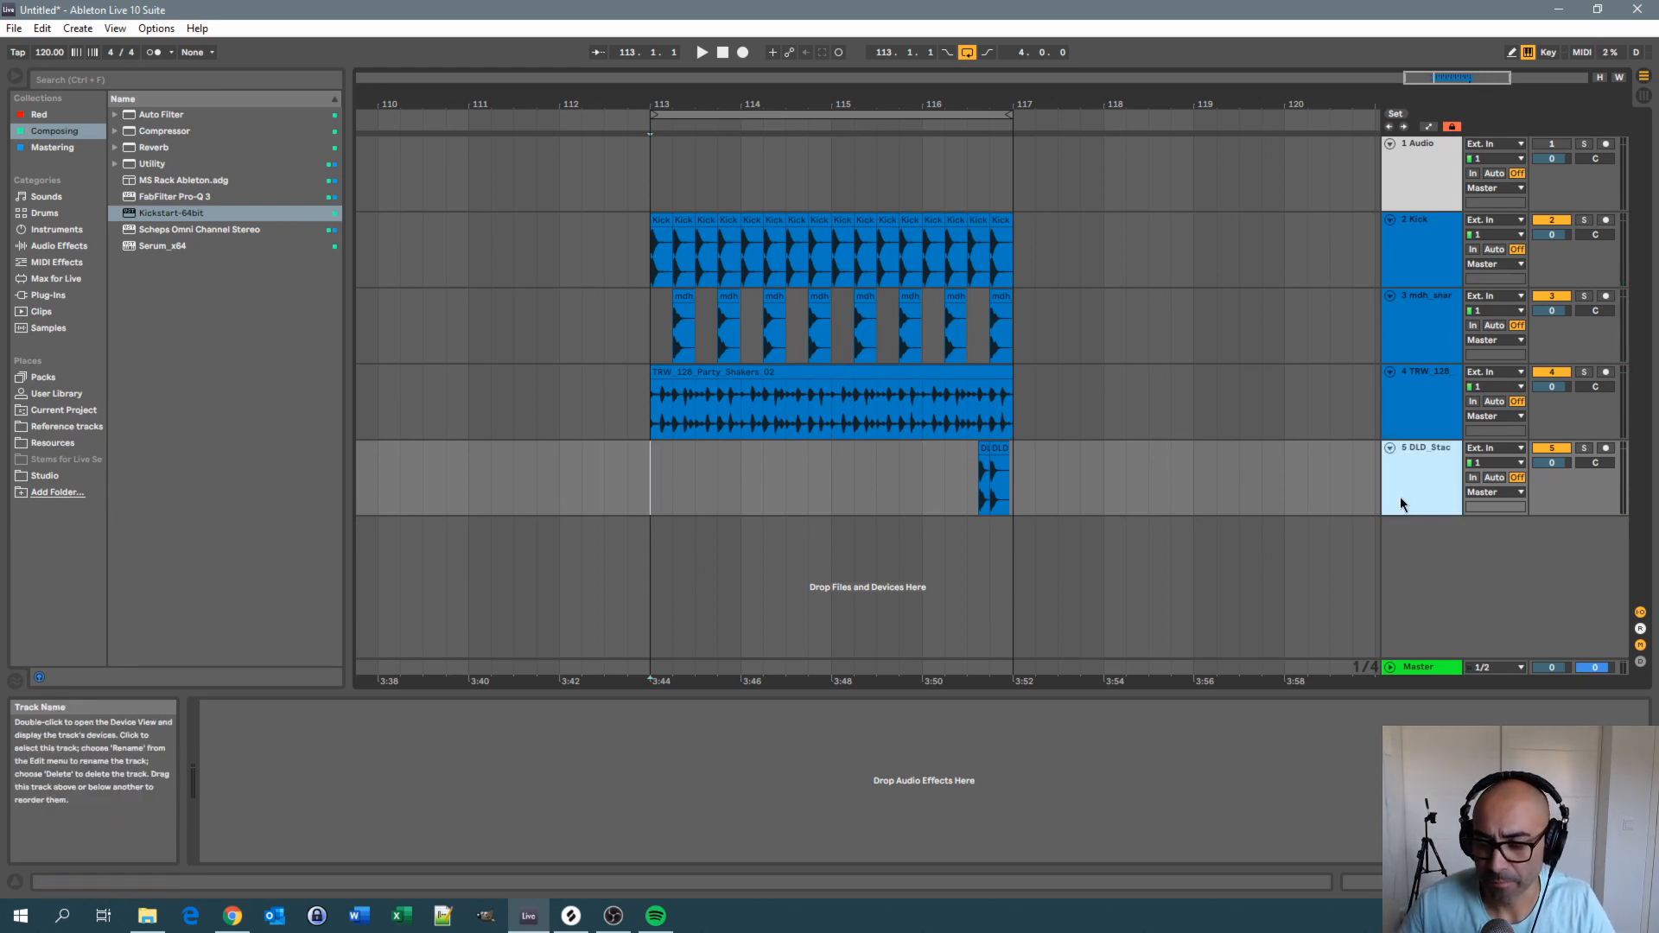
right_click(1430, 487)
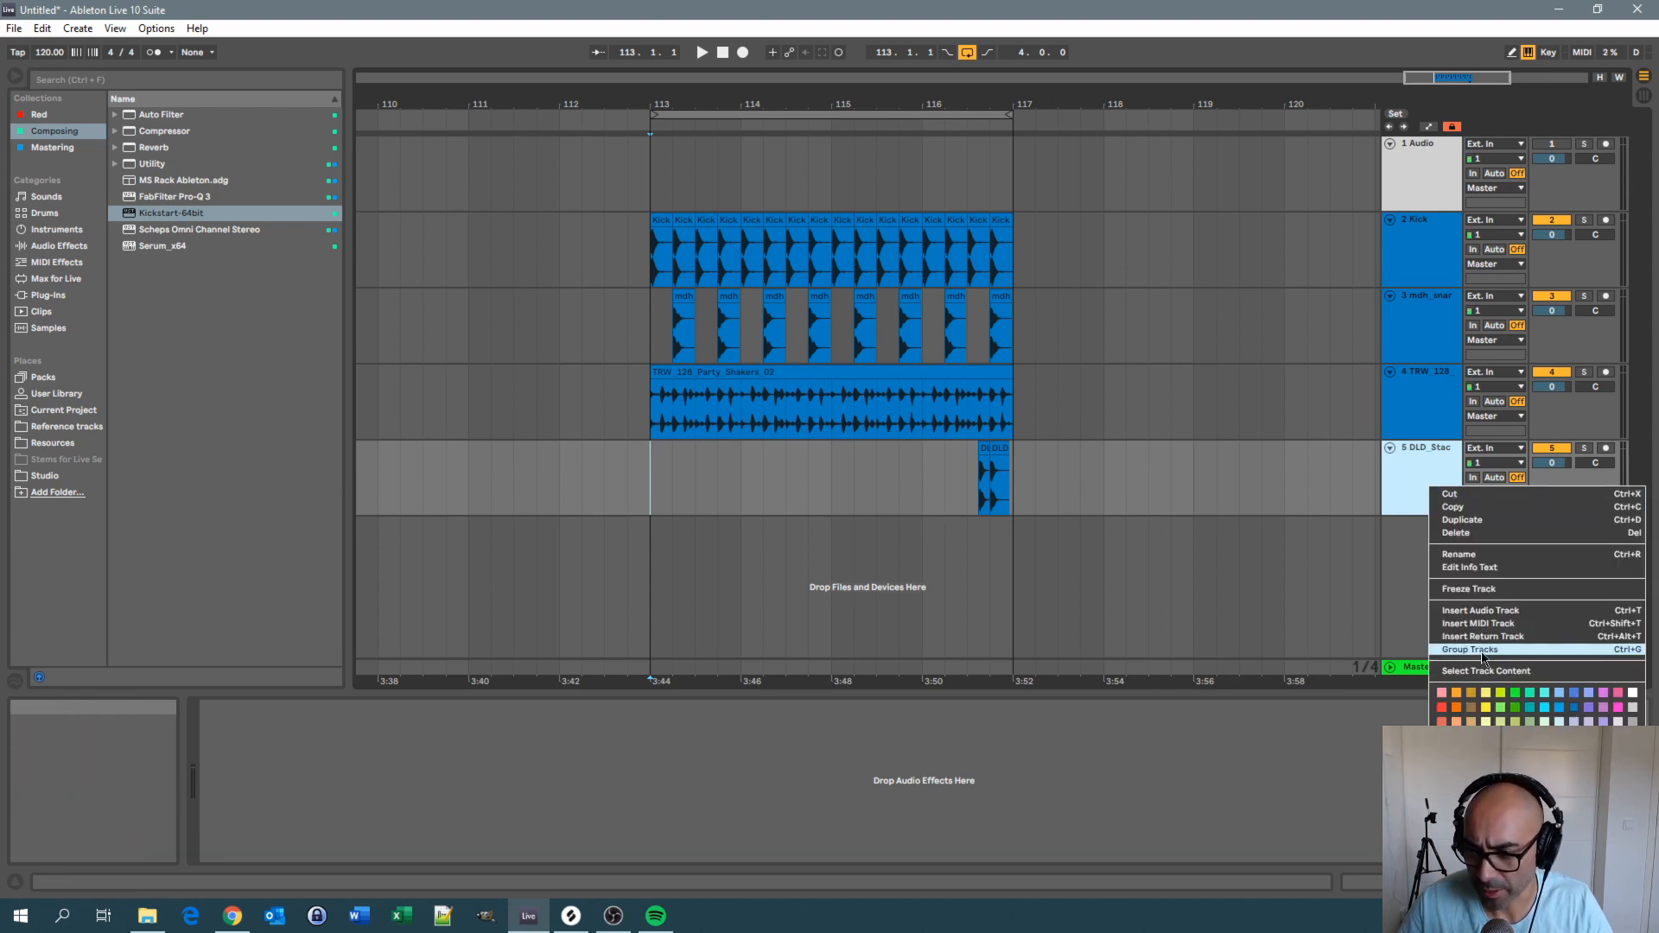
click(1485, 624)
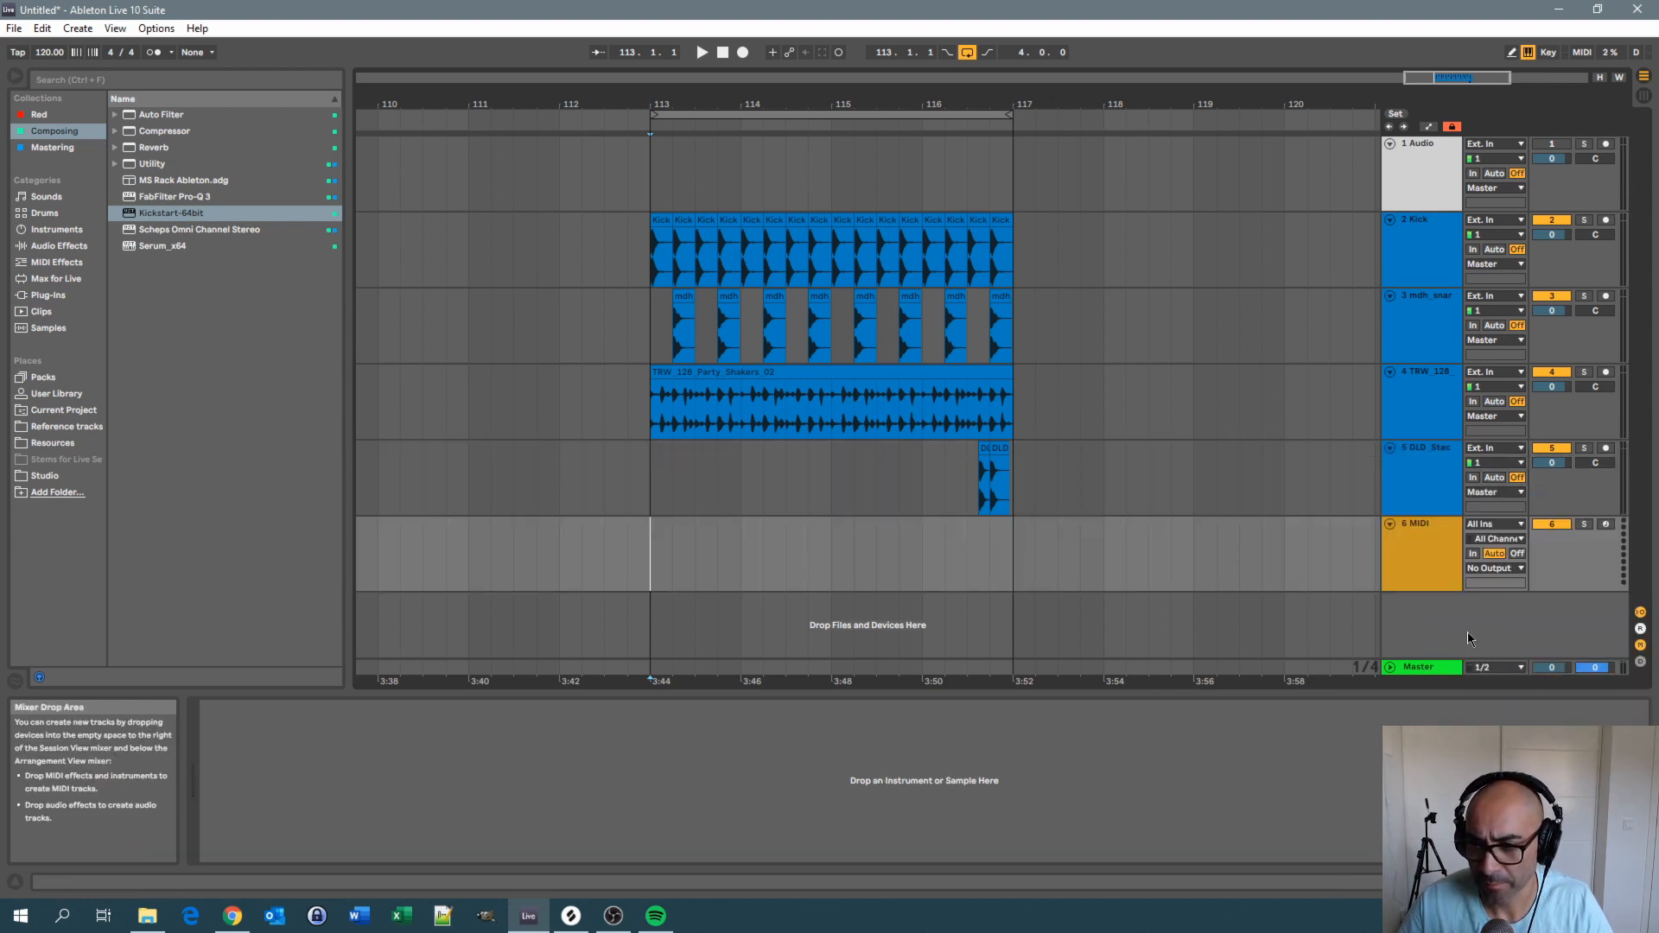
right_click(1436, 557)
click(1524, 779)
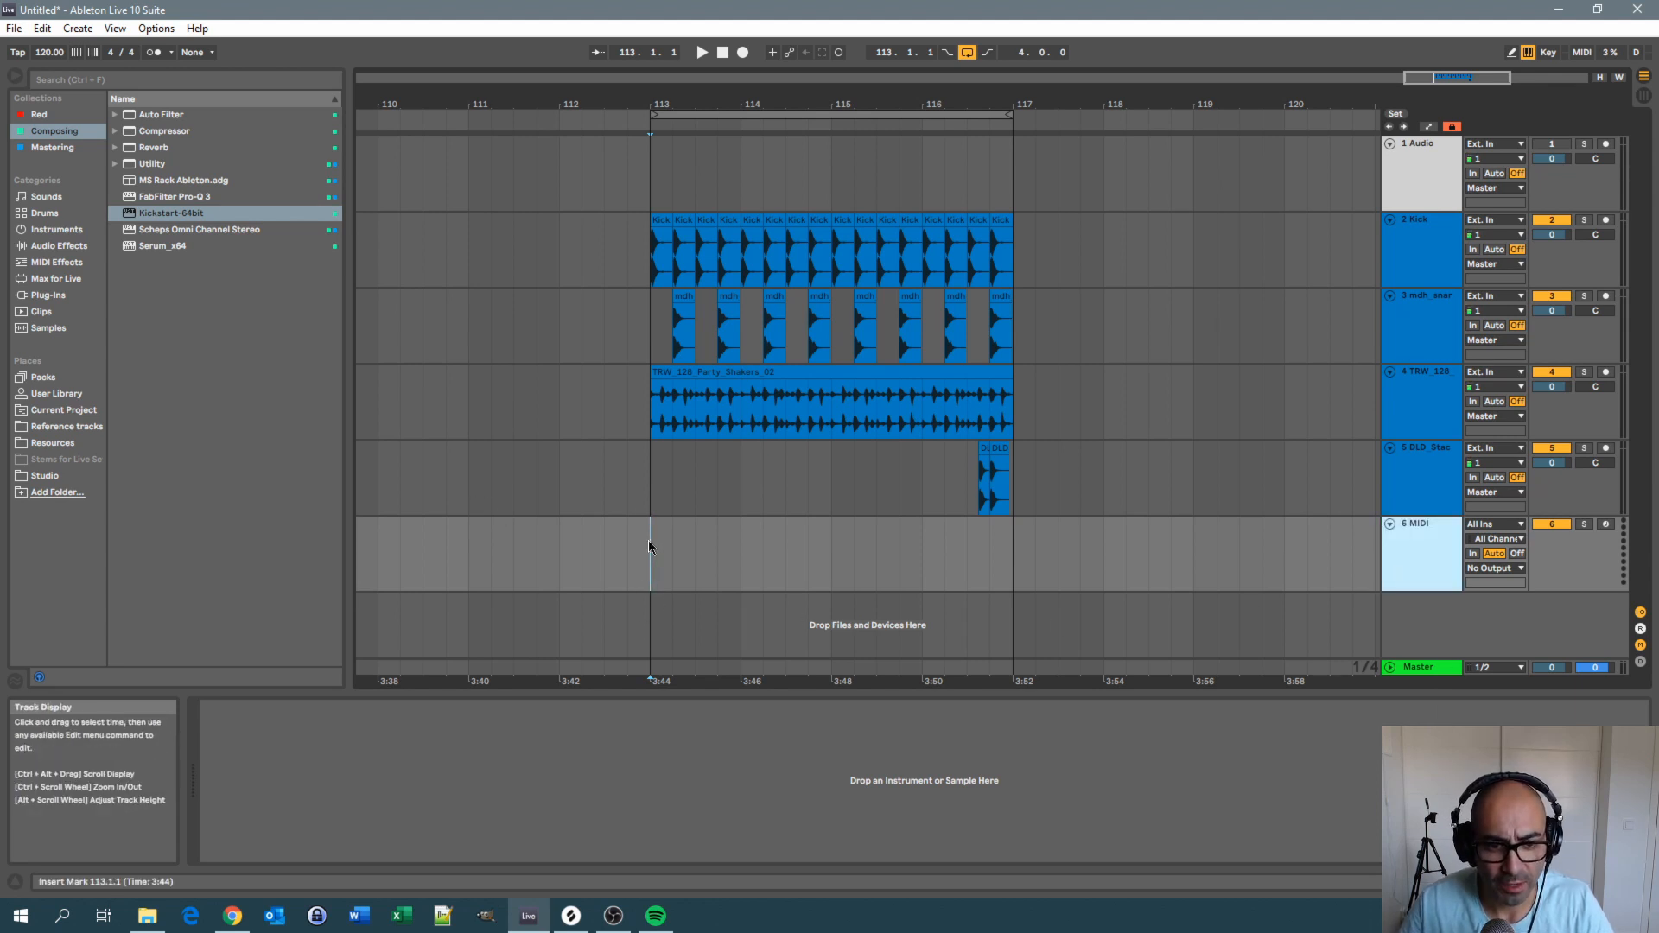
Insert a one-bar MIDI clip from bar 113 to 114 on the new MIDI track and consolidate it
drag(654, 546, 720, 550)
right_click(722, 562)
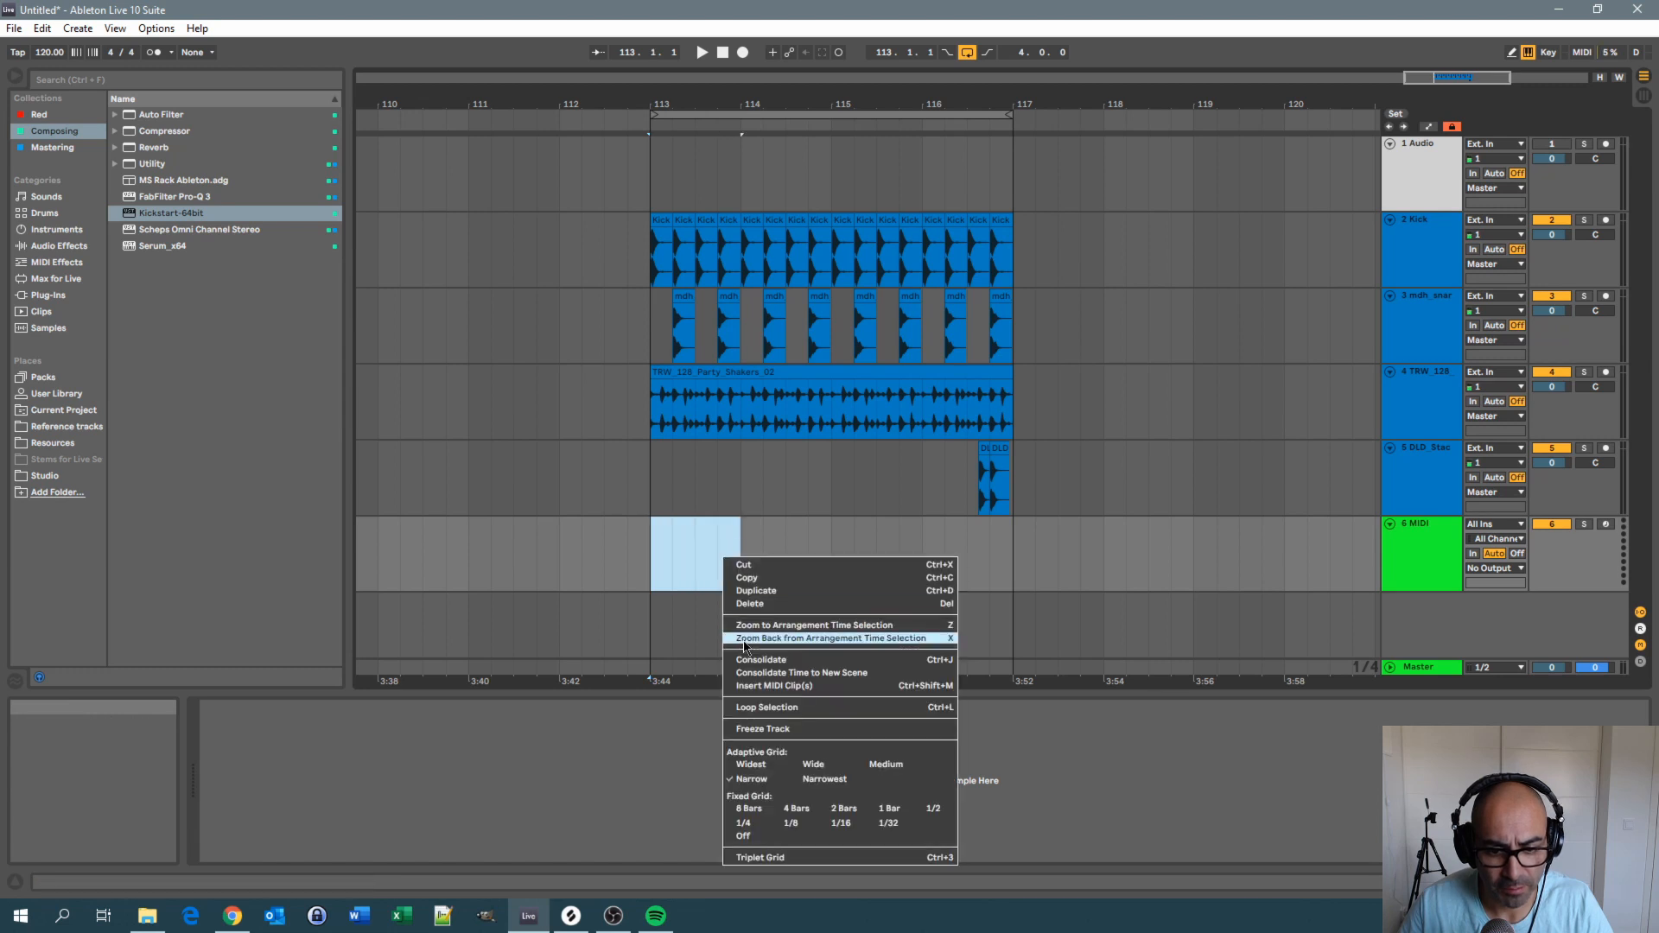
click(763, 687)
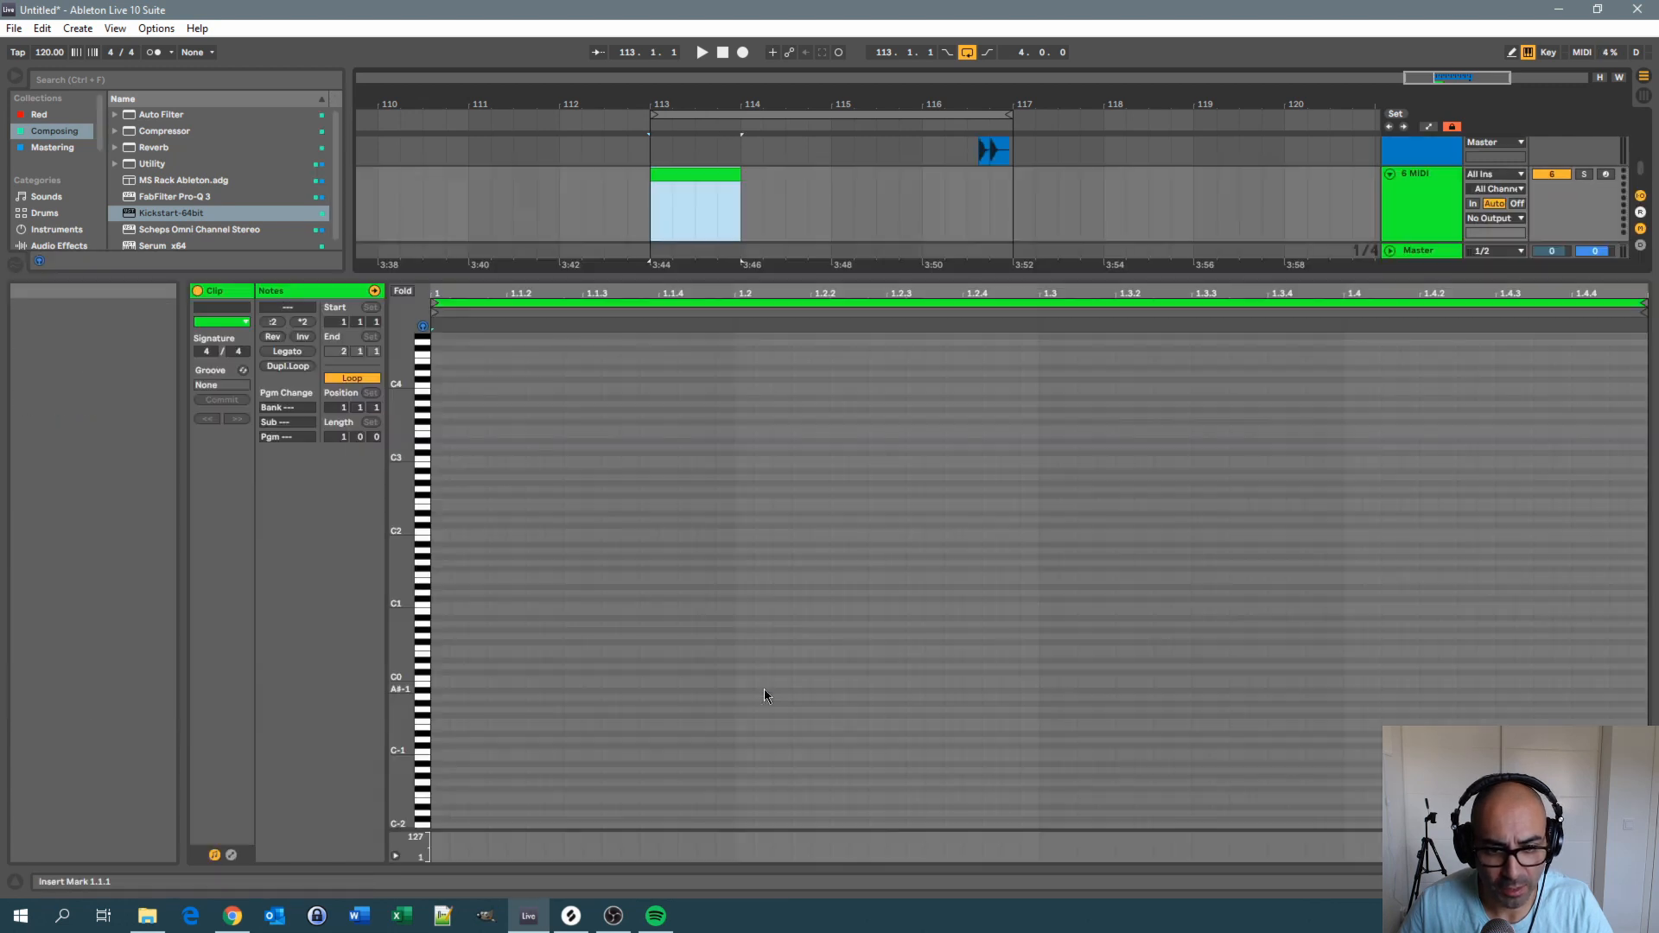
right_click(687, 181)
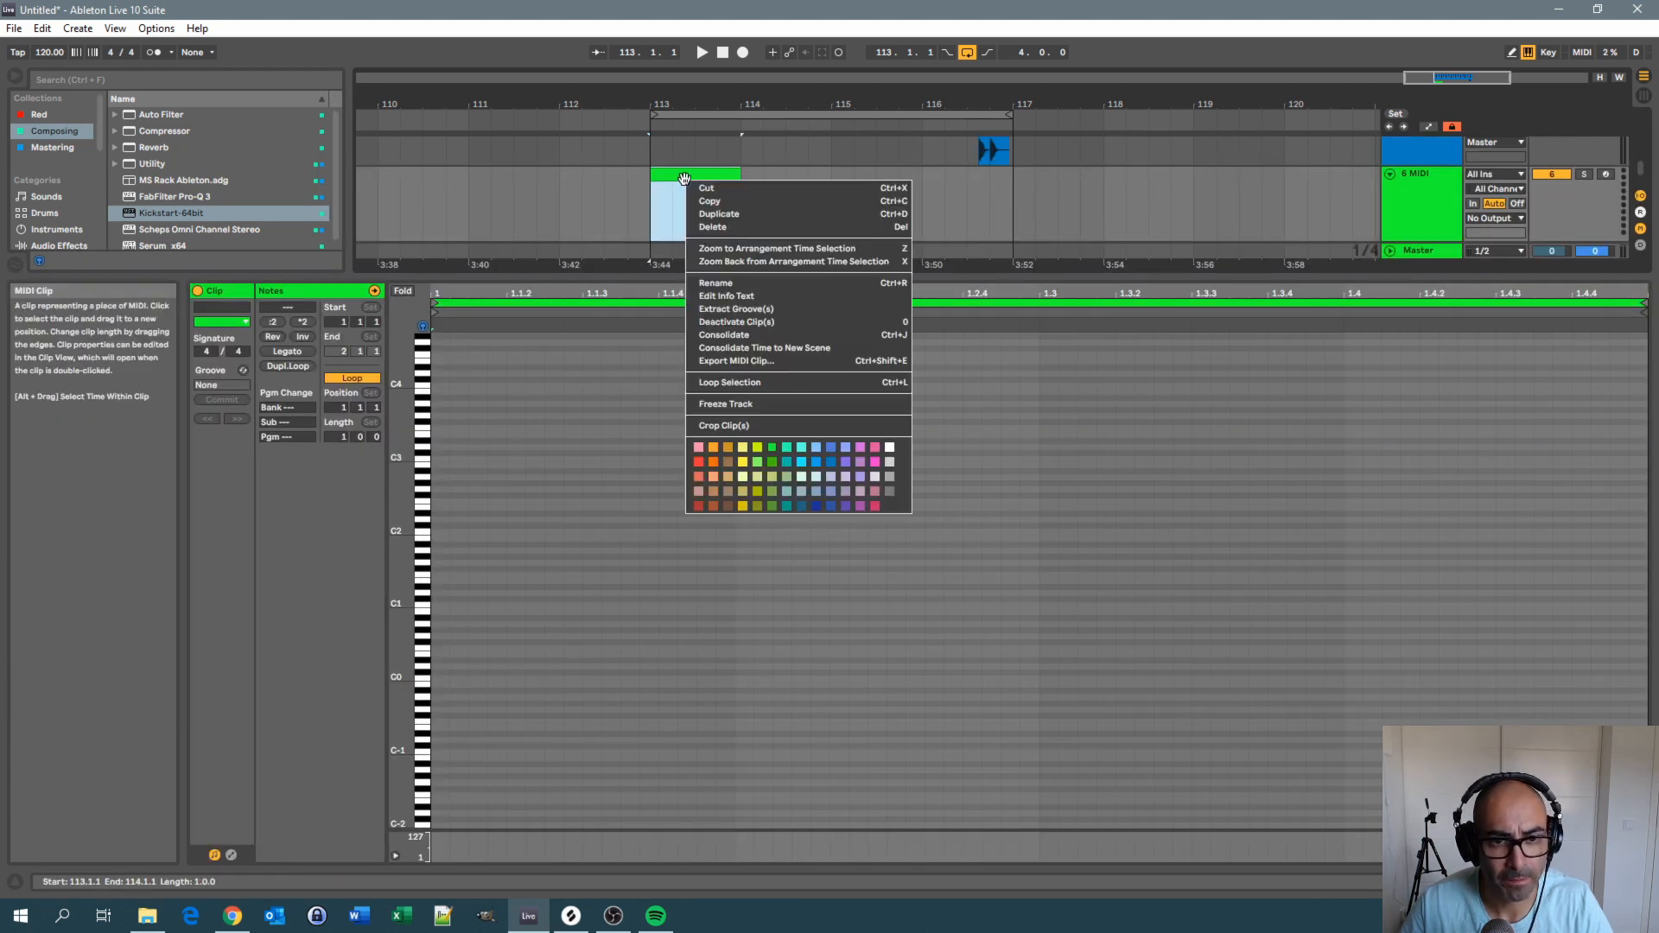
click(775, 347)
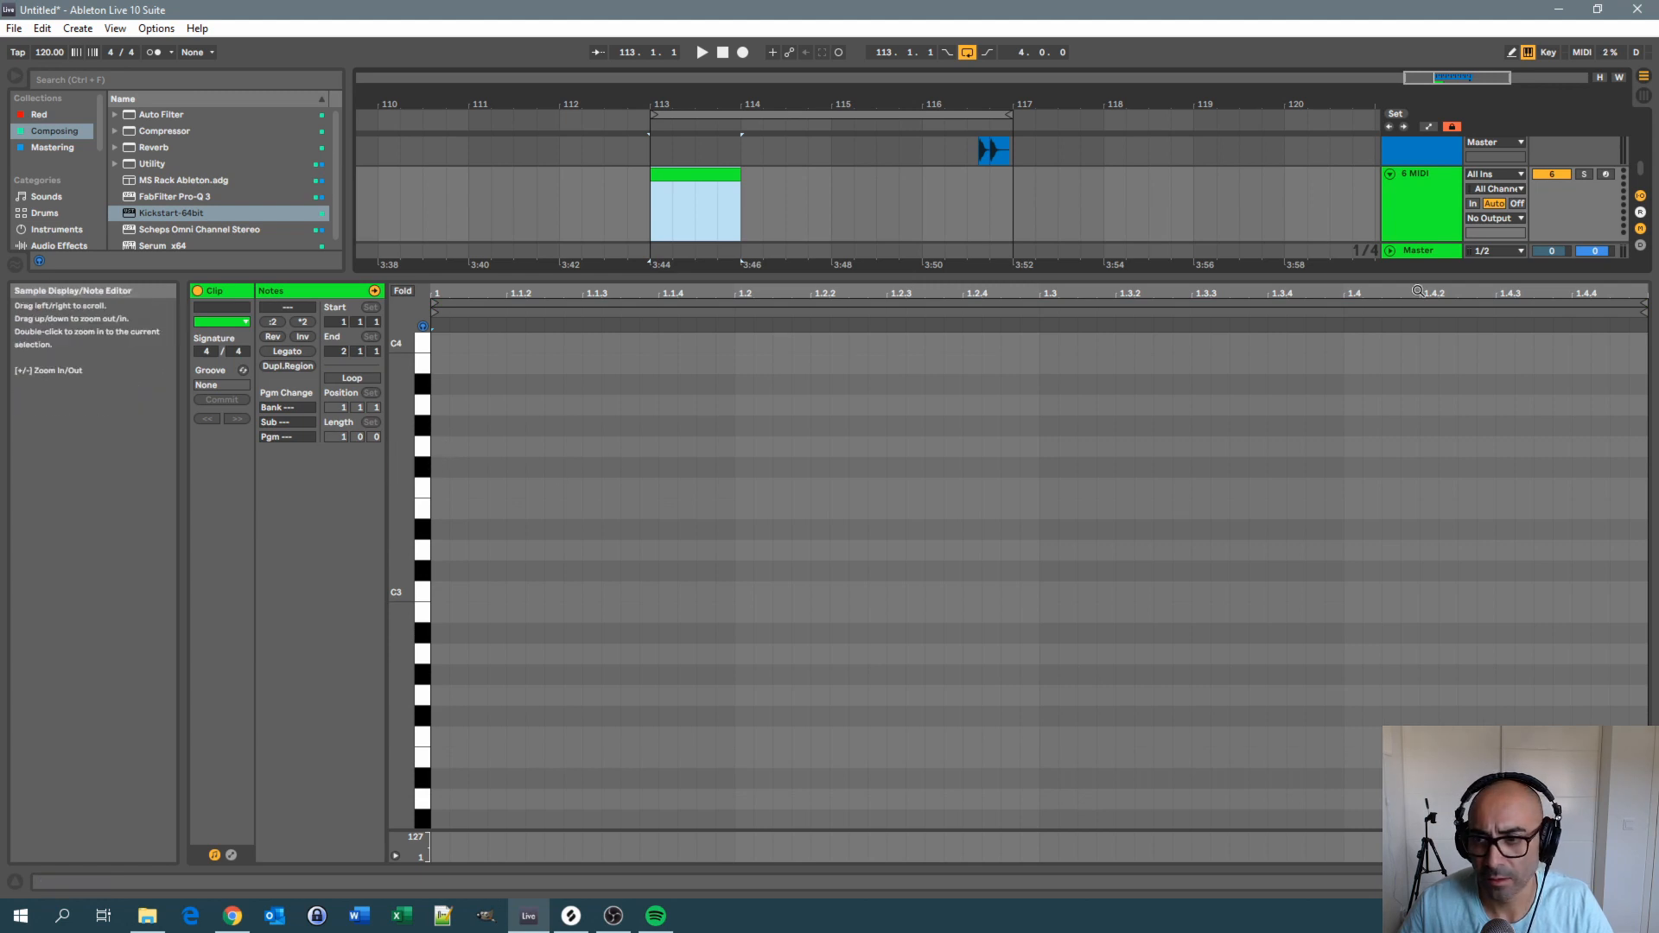
Load Serum_x64 as the instrument on the MIDI track and close its plug-in window
key(shift+Tab)
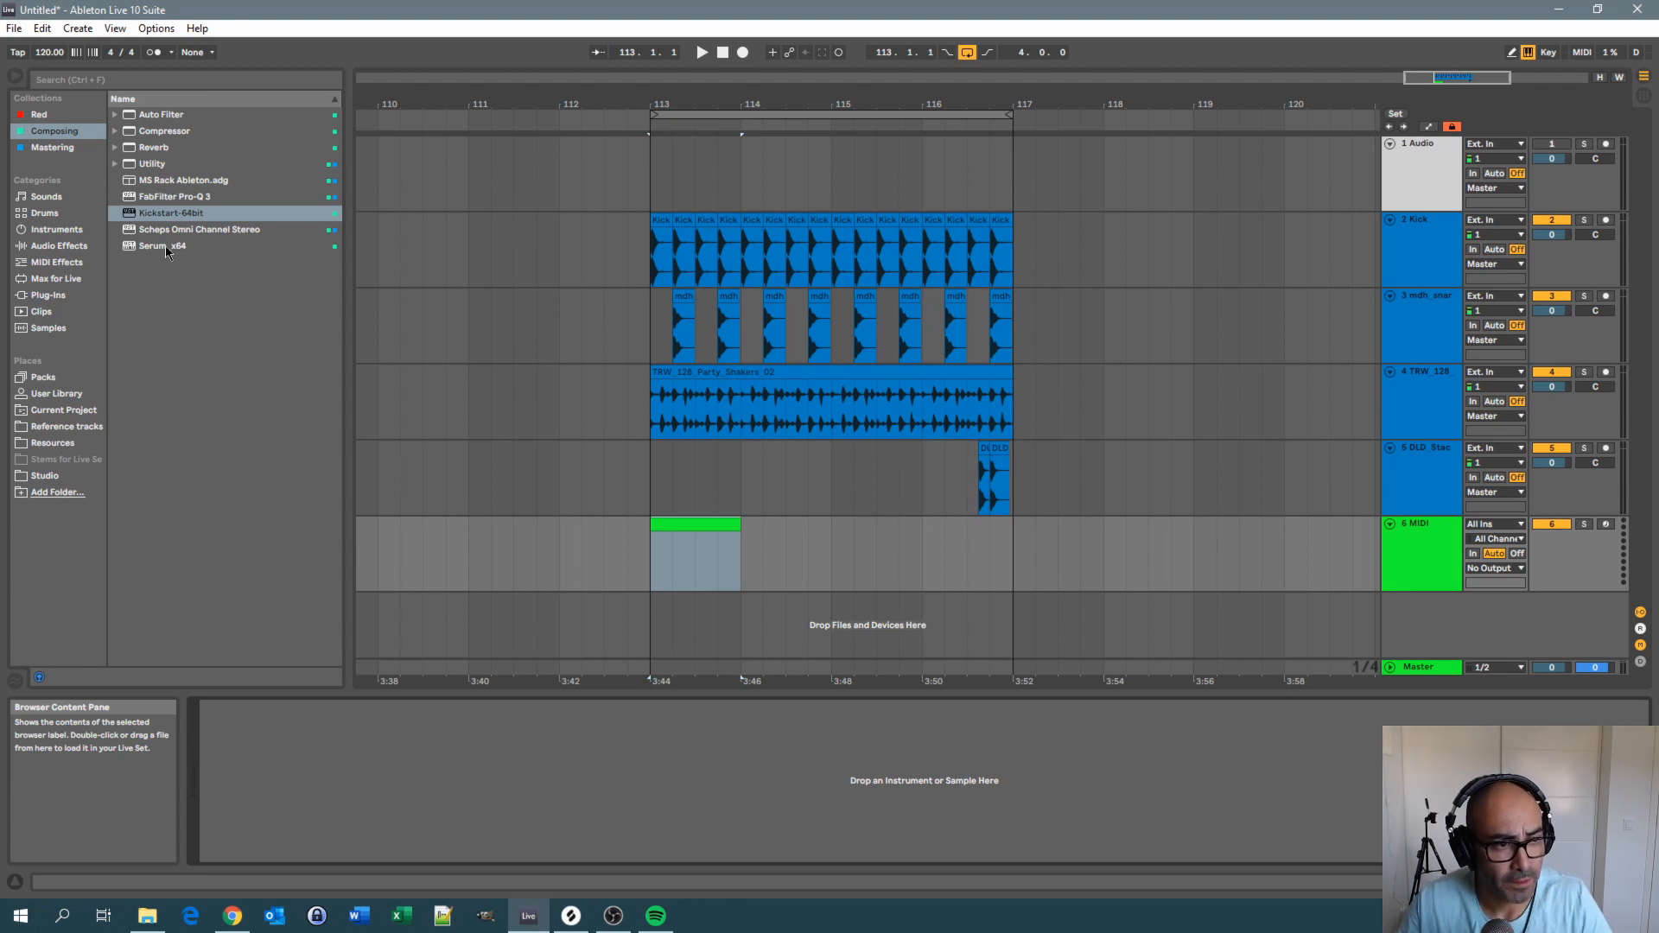
drag(164, 246, 360, 765)
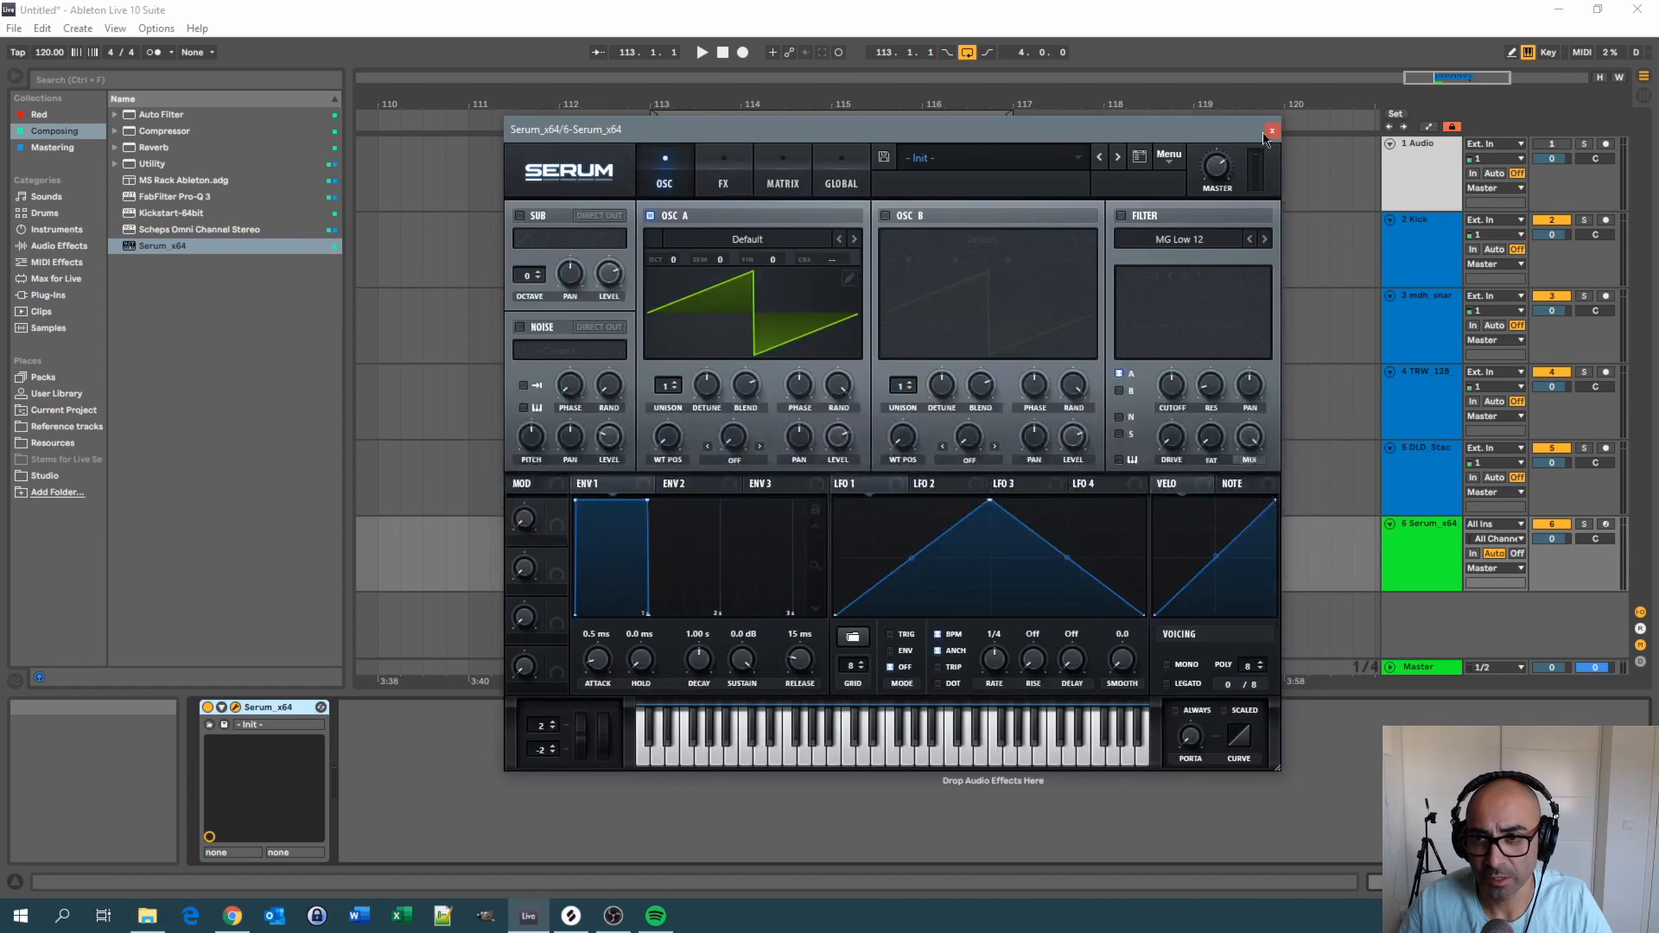
click(1271, 131)
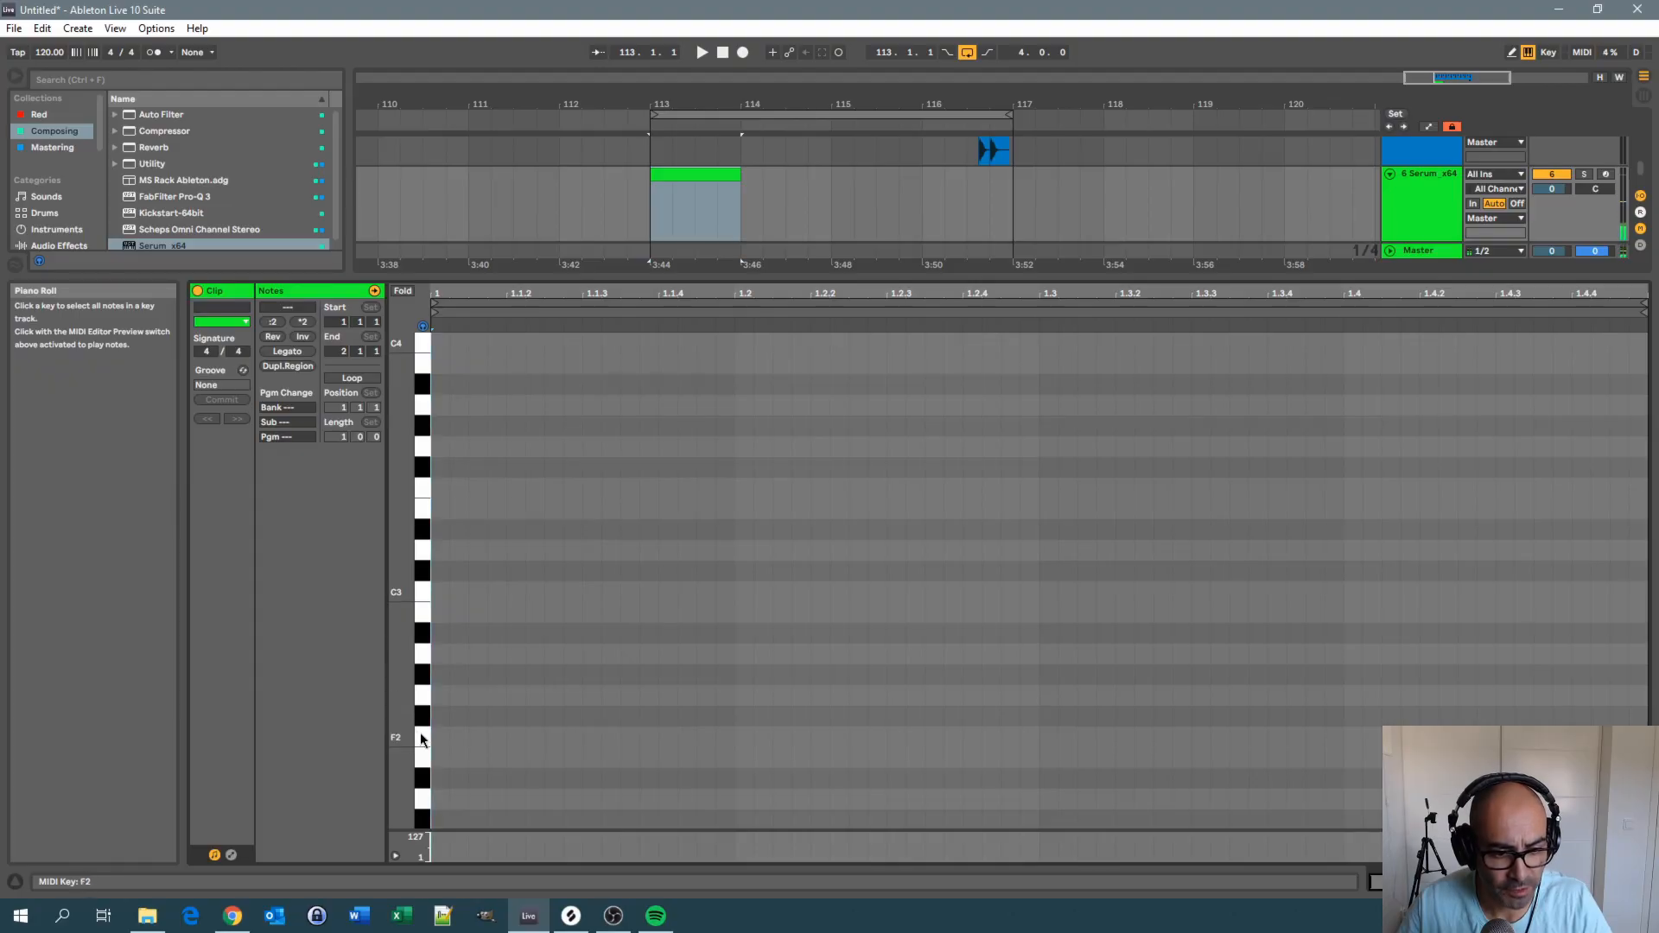
Audition low piano-roll keys of the Serum track from G2 down to A#1 to pick a bass pitch
click(421, 741)
click(423, 696)
click(422, 696)
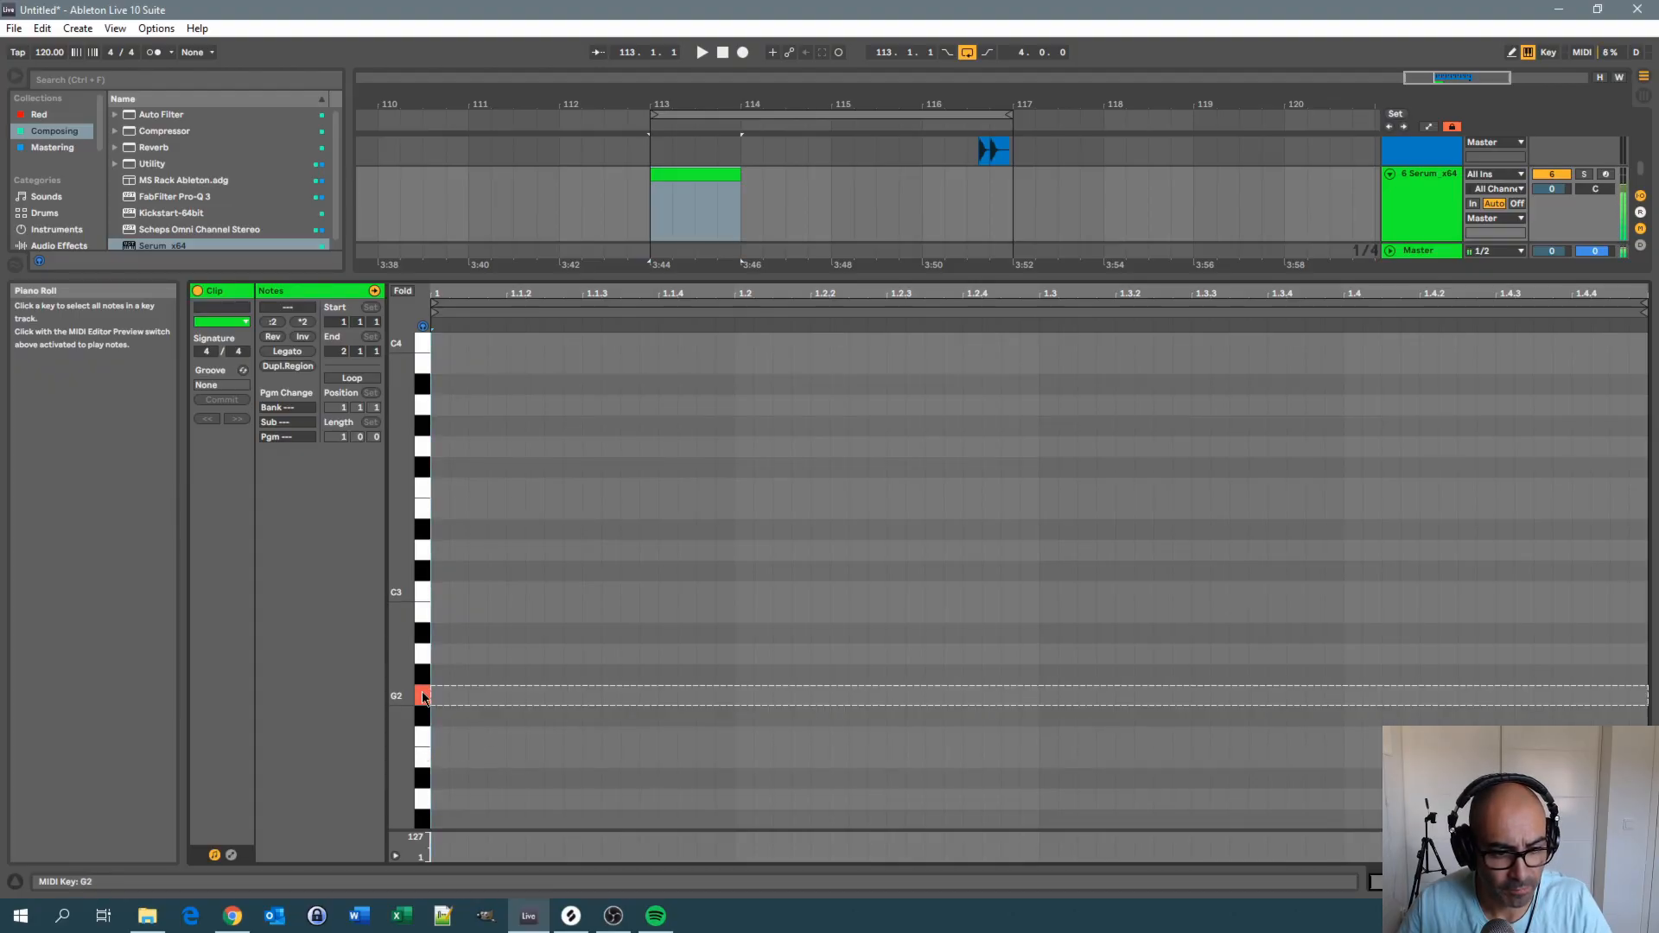
scroll(423, 761, down, 1)
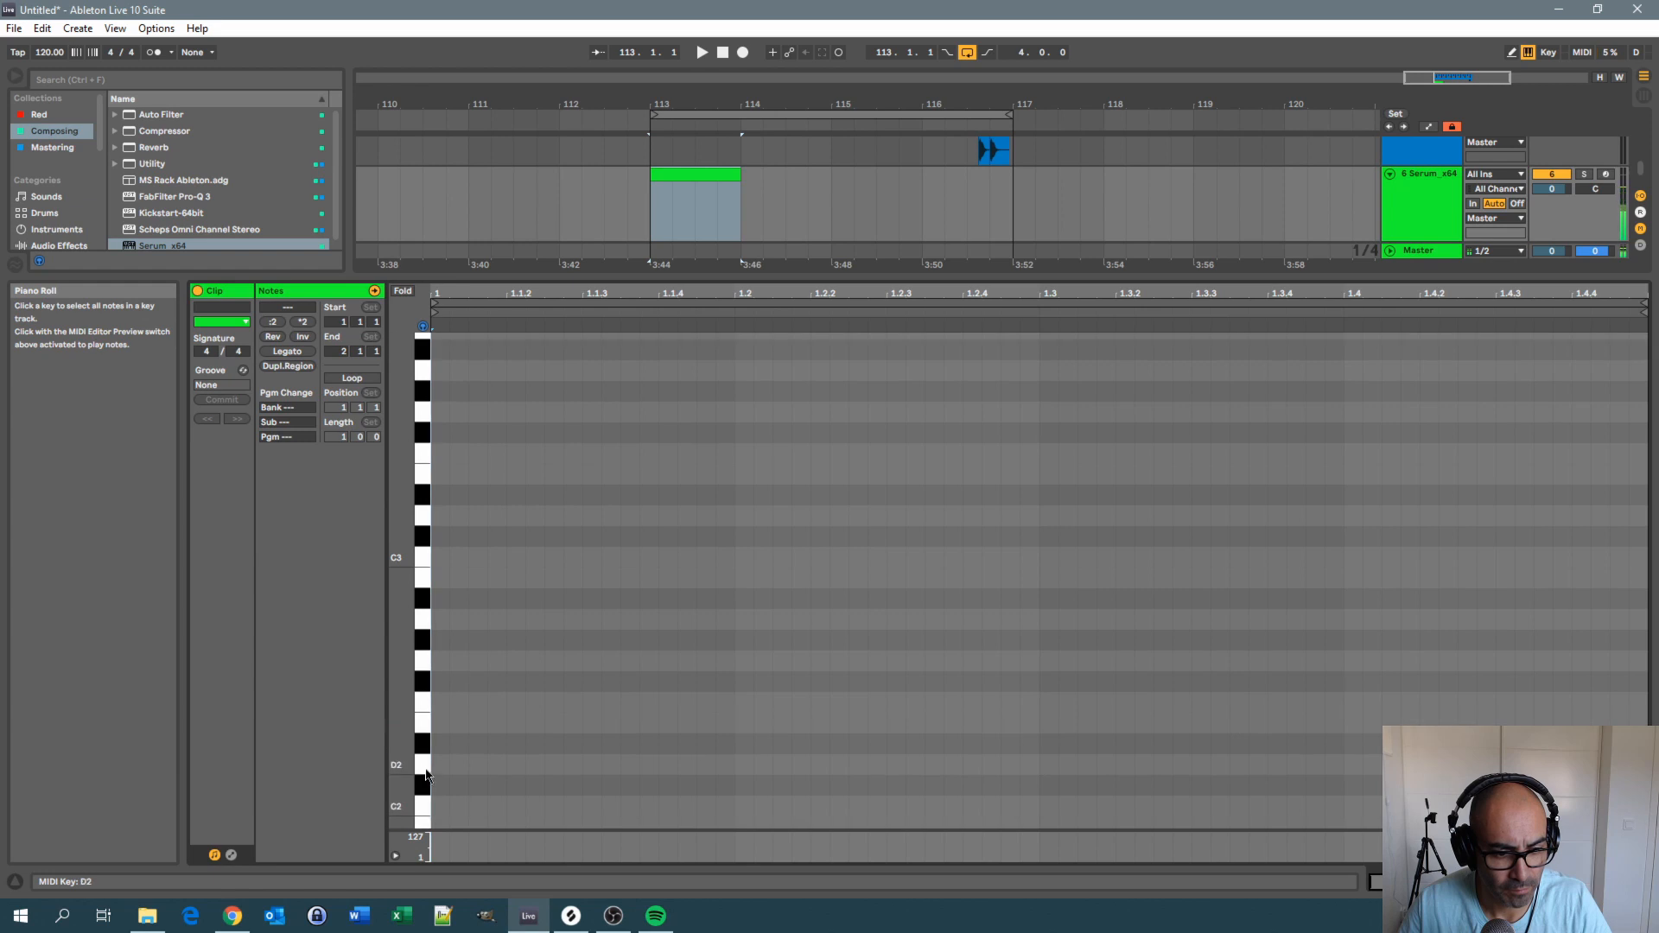
click(424, 765)
scroll(427, 804, down, 2)
click(424, 761)
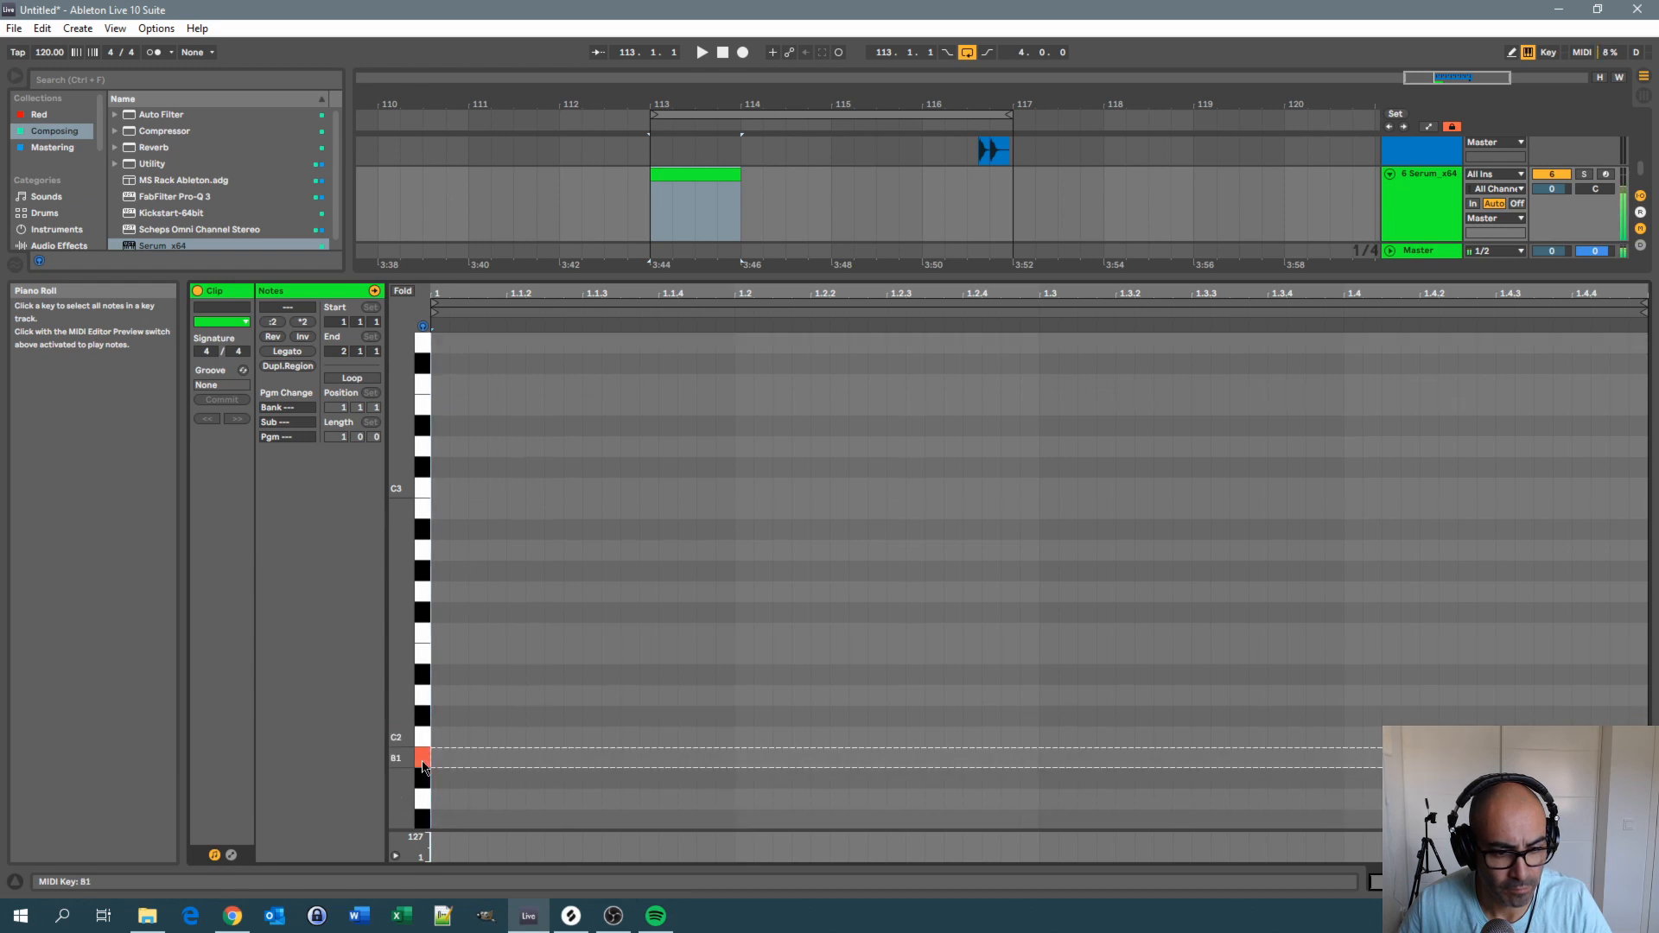
click(423, 761)
click(425, 778)
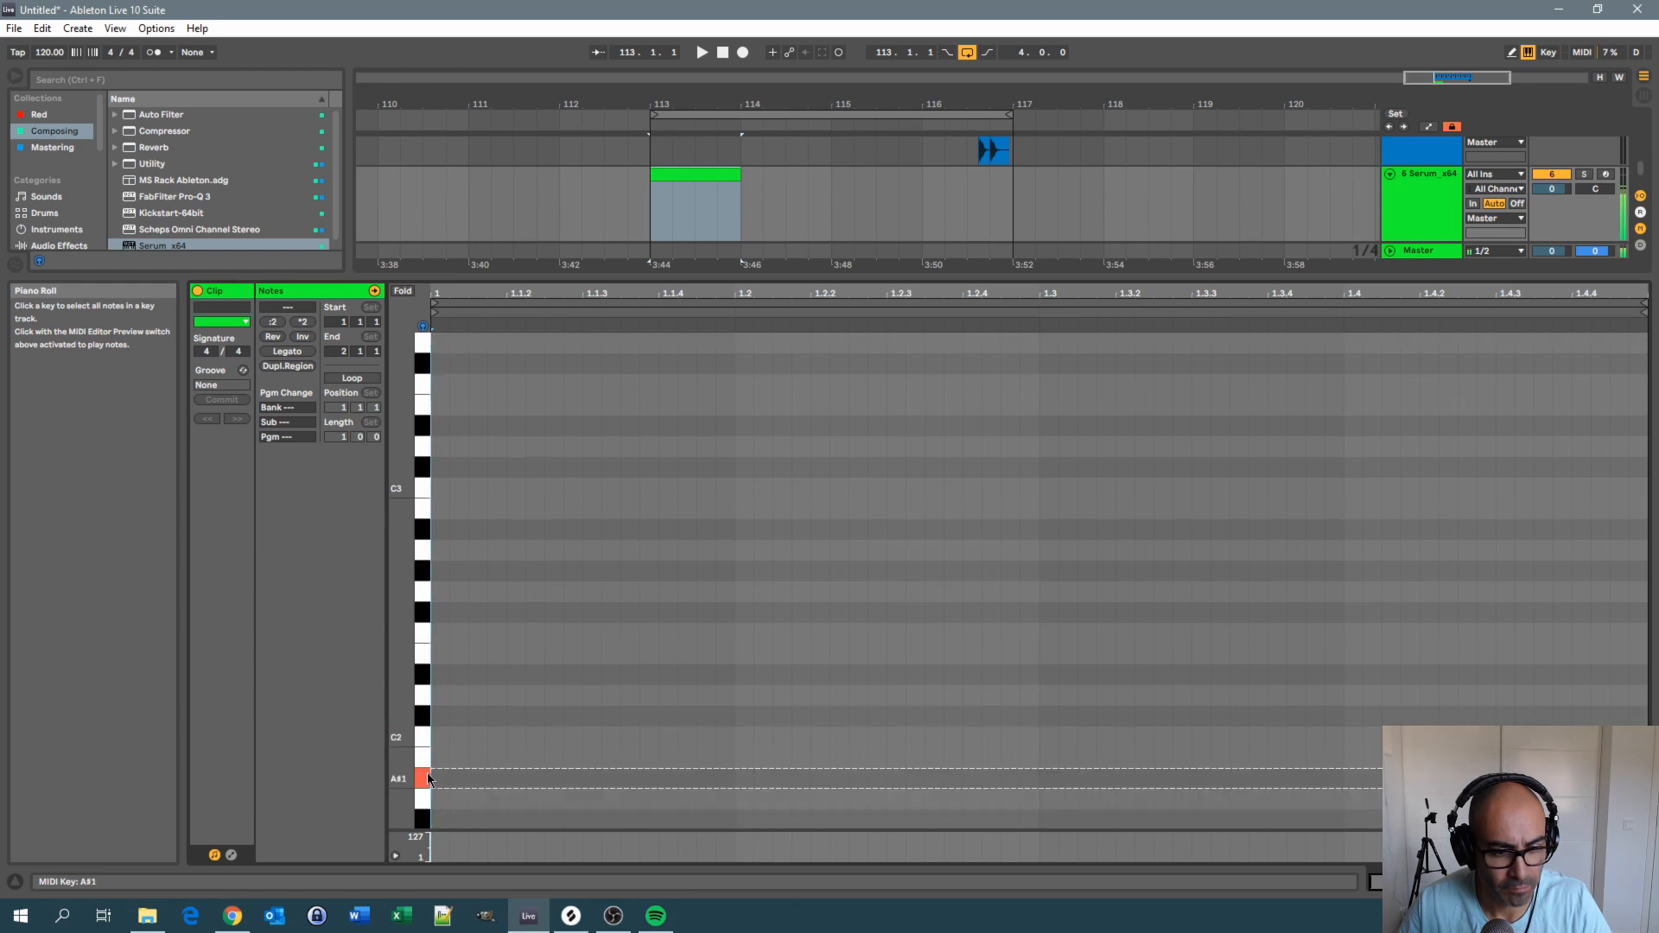
click(423, 758)
click(425, 779)
click(430, 783)
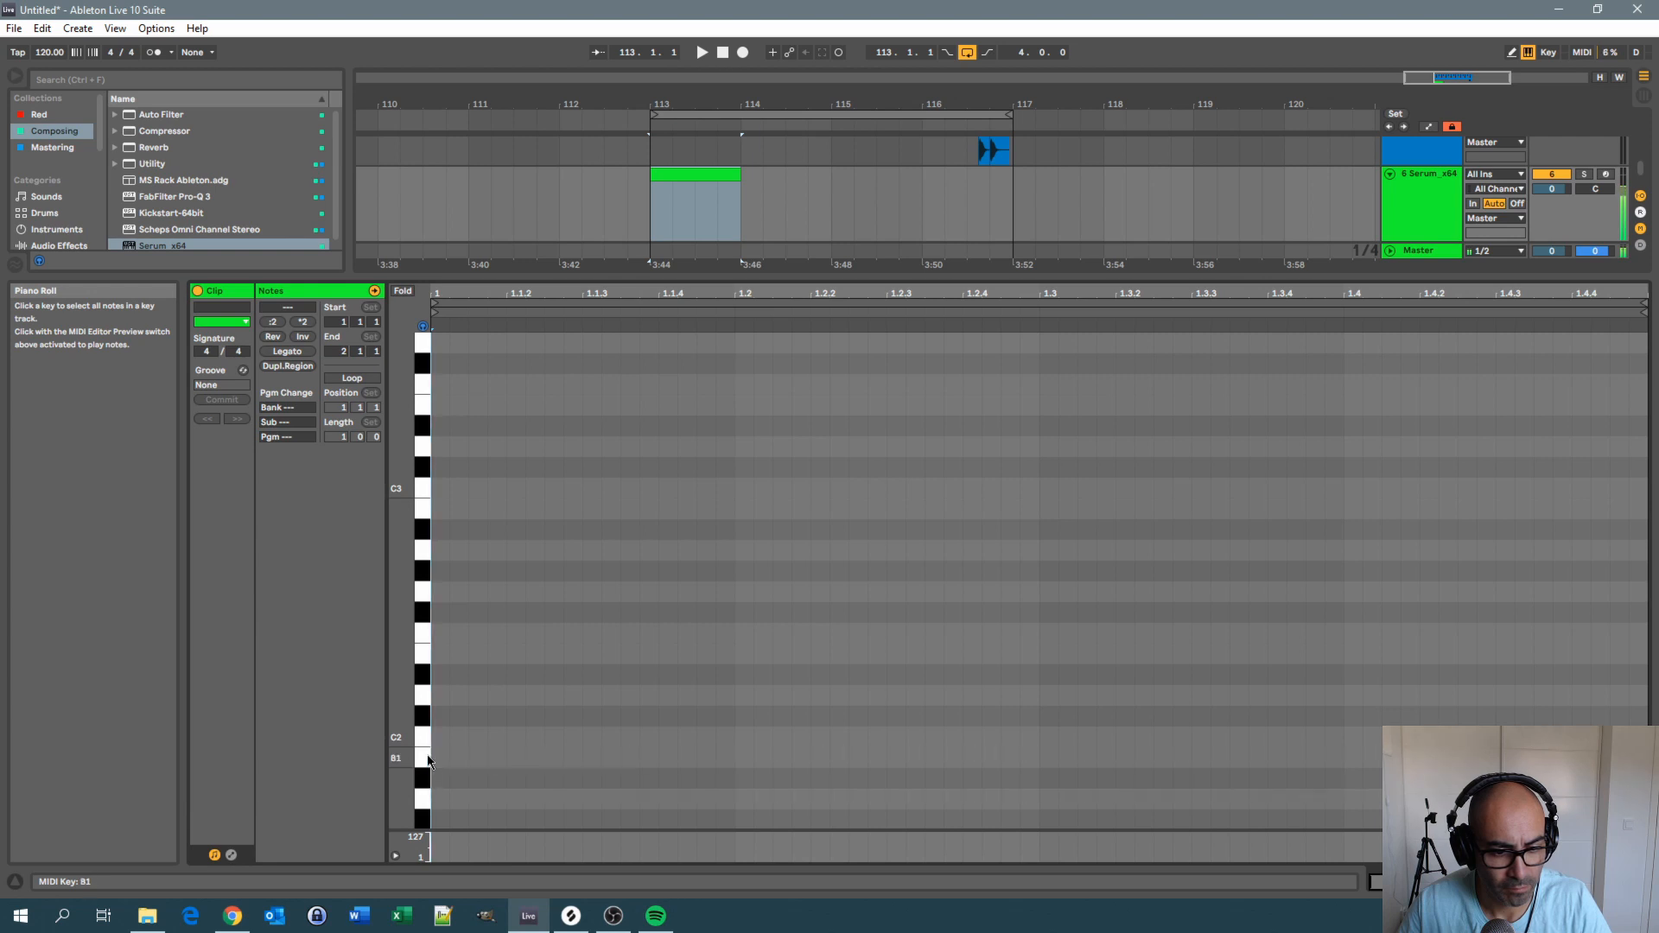
Draw a B1 note half a sixteenth long at 1.1.1 and copy it to 1.1.2
double_click(438, 757)
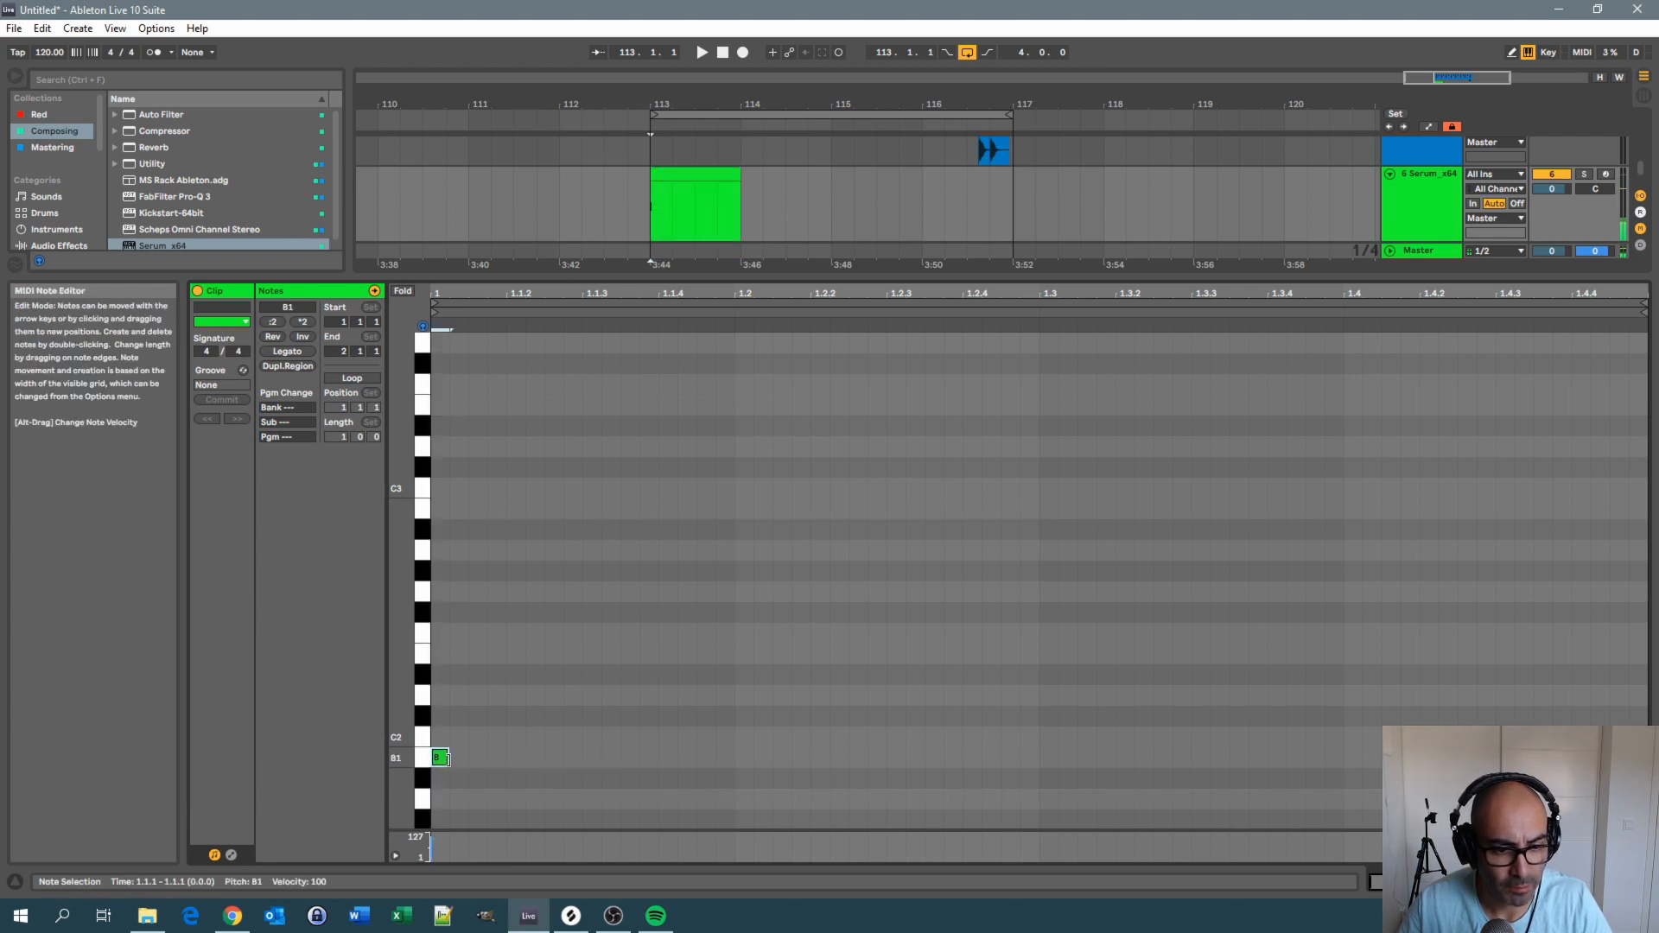
drag(446, 758, 521, 768)
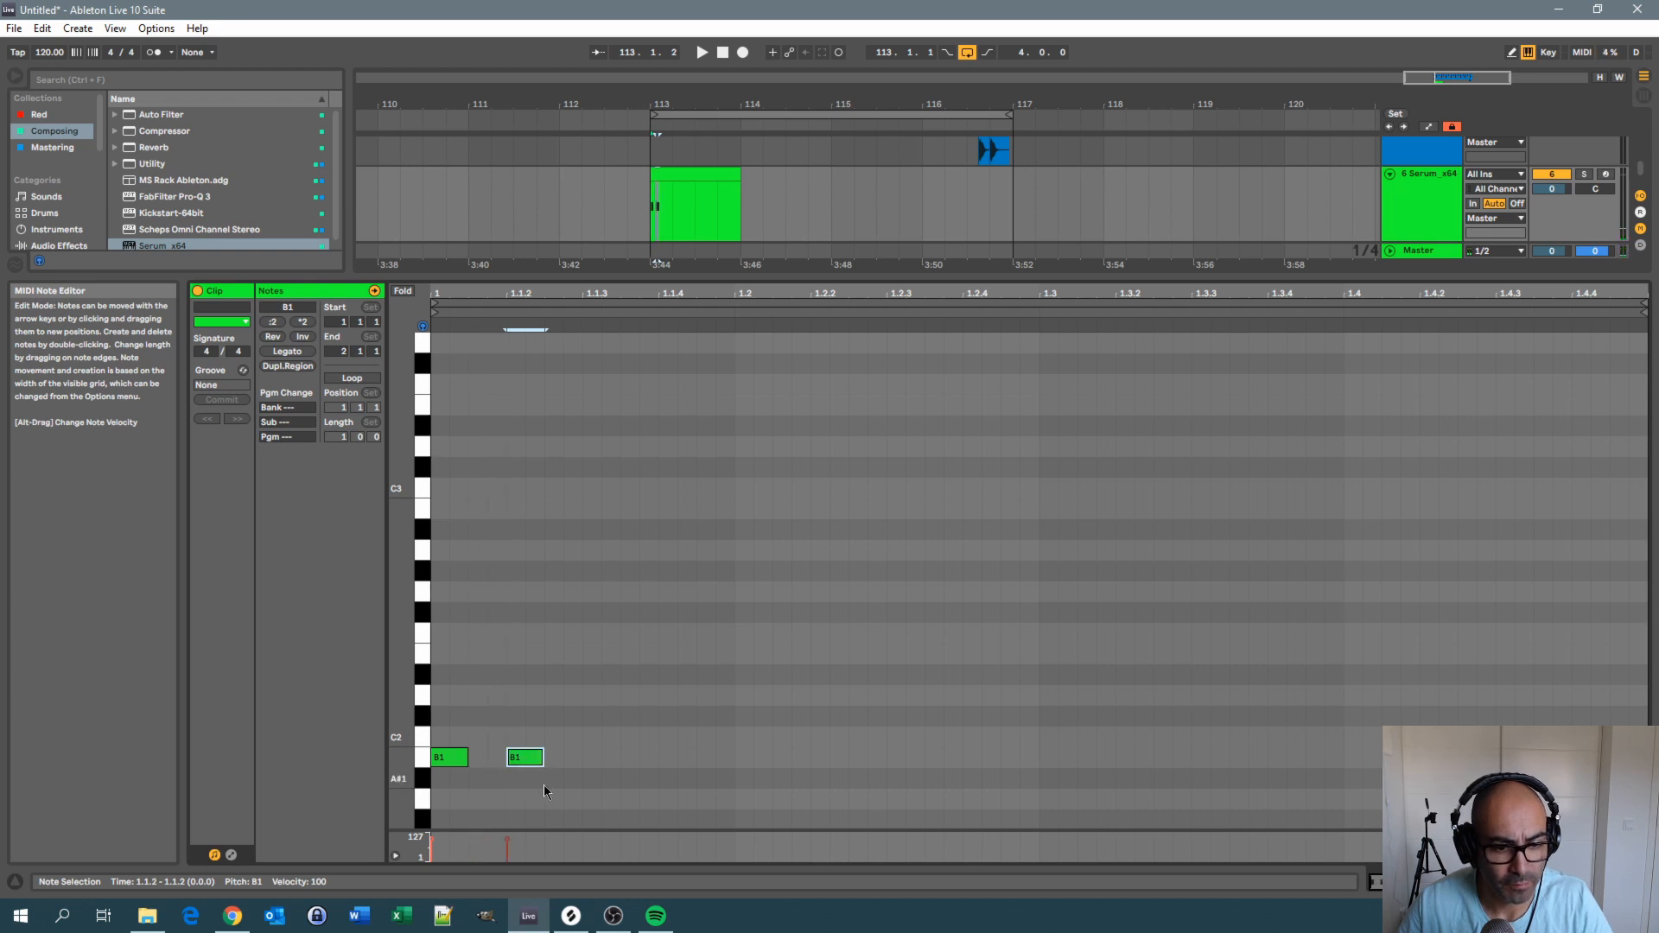
click(544, 784)
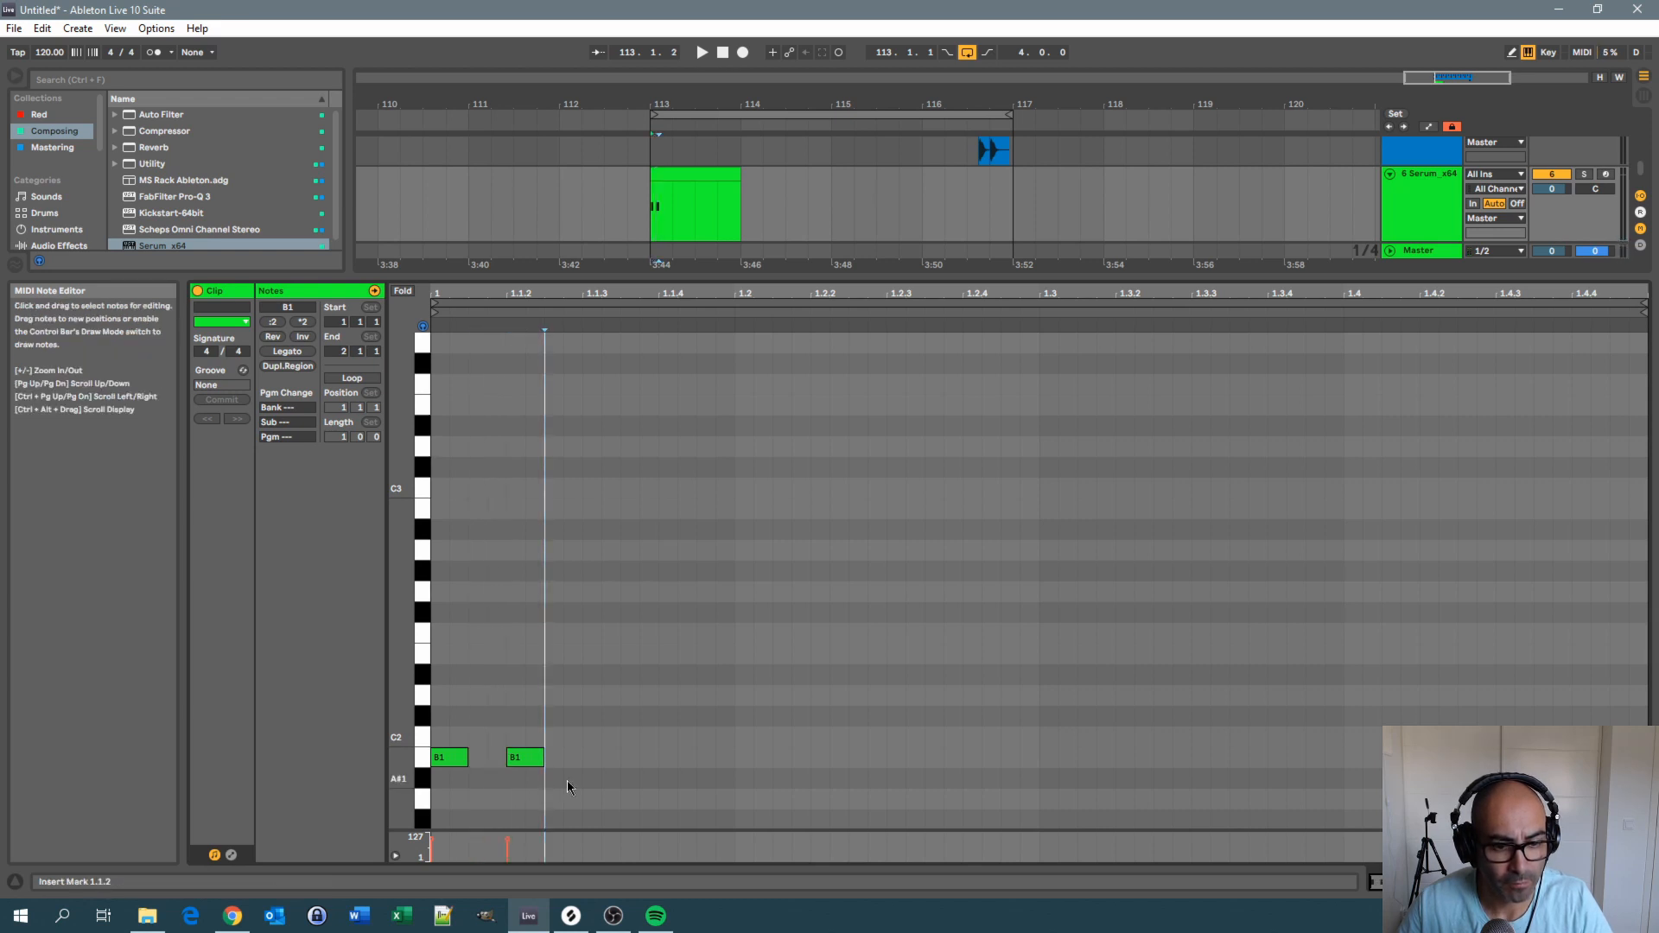
Duplicate the B1 notes until one falls on every sixteenth of the one-bar clip
drag(577, 781, 437, 735)
key(ctrl+d)
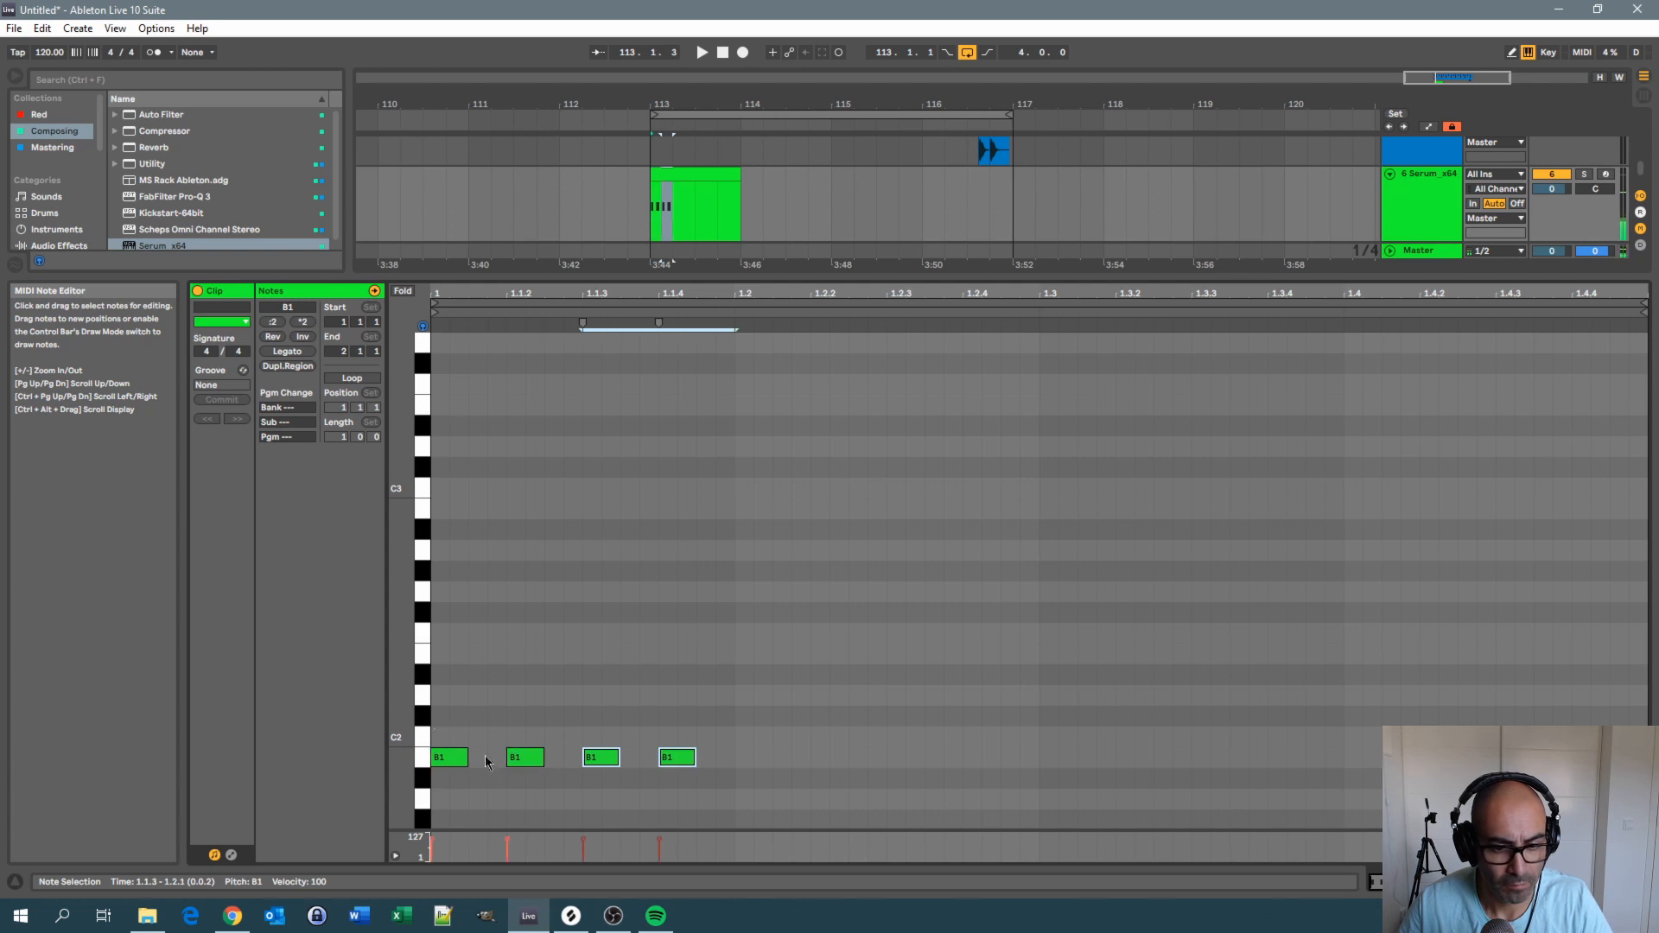
drag(729, 794, 436, 707)
key(ctrl+d)
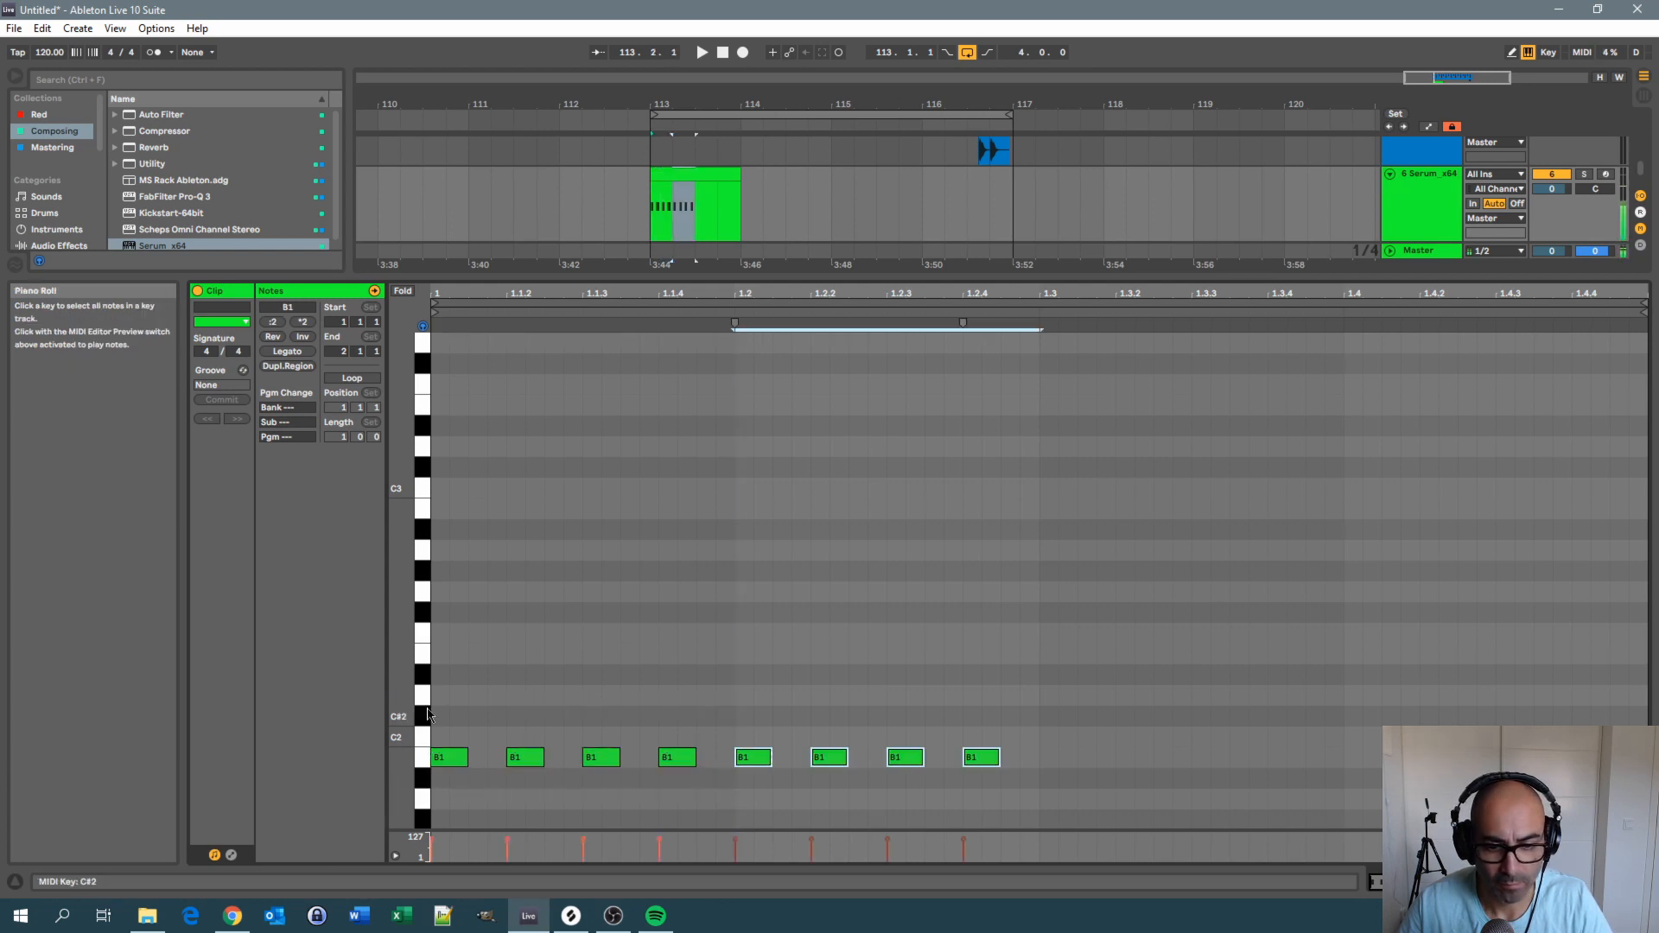
key(ctrl+d)
key(ctrl+d)
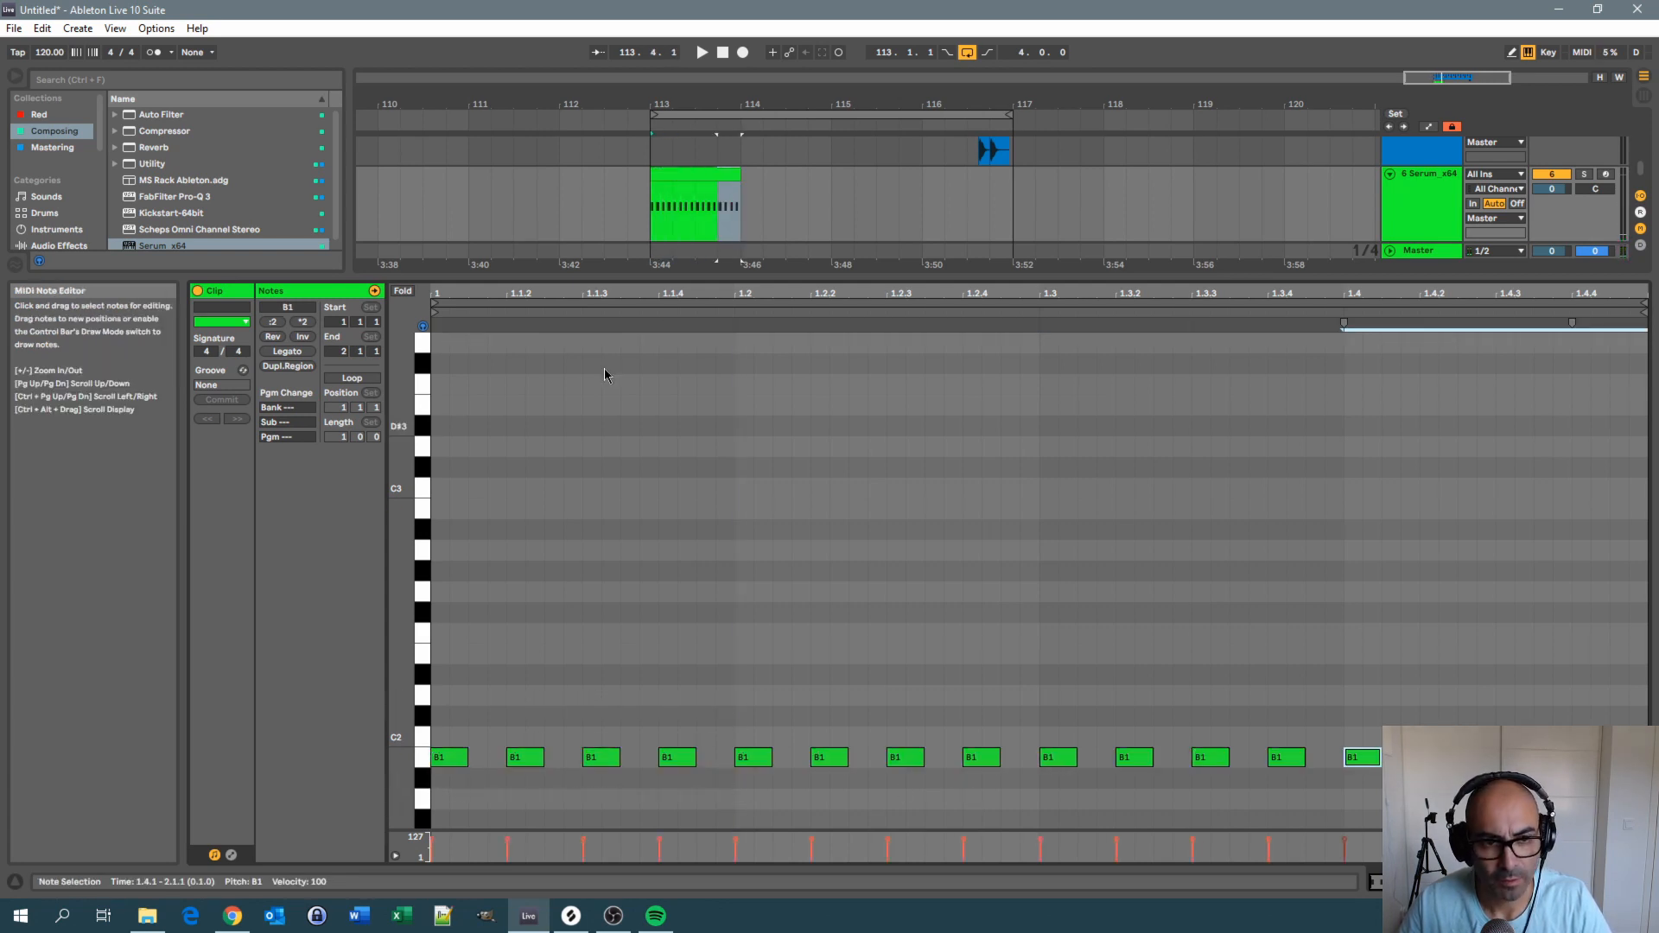
Shorten the arrangement loop to one bar from 113.1.1 and play it from the start
click(654, 227)
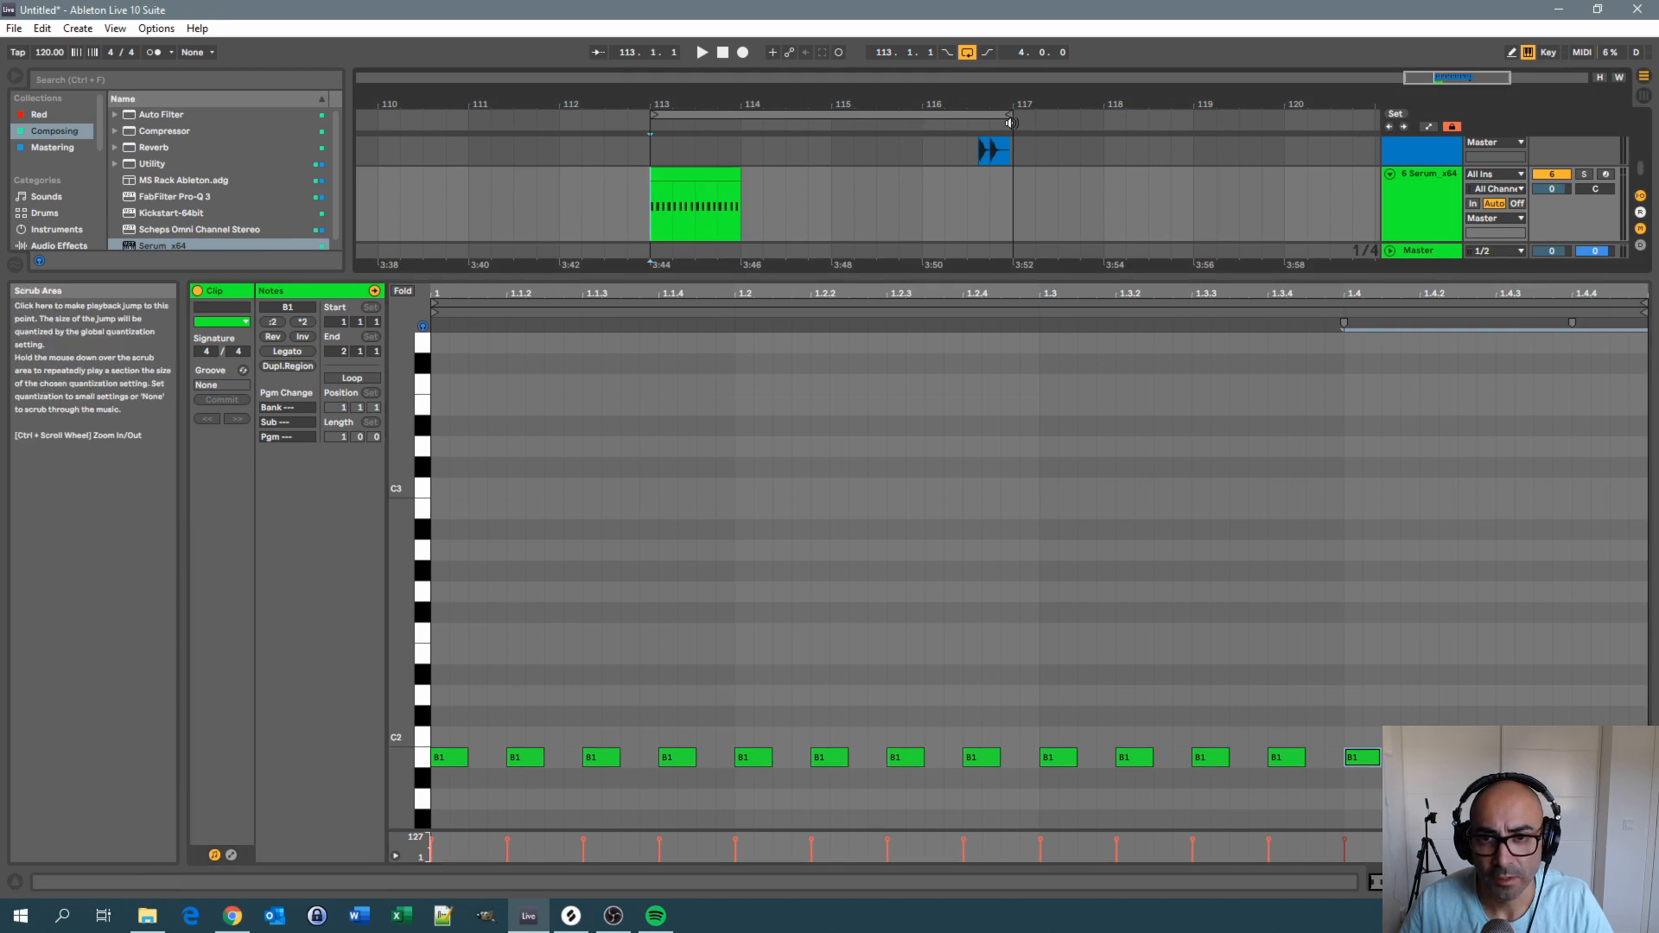
drag(1010, 122, 742, 143)
click(650, 230)
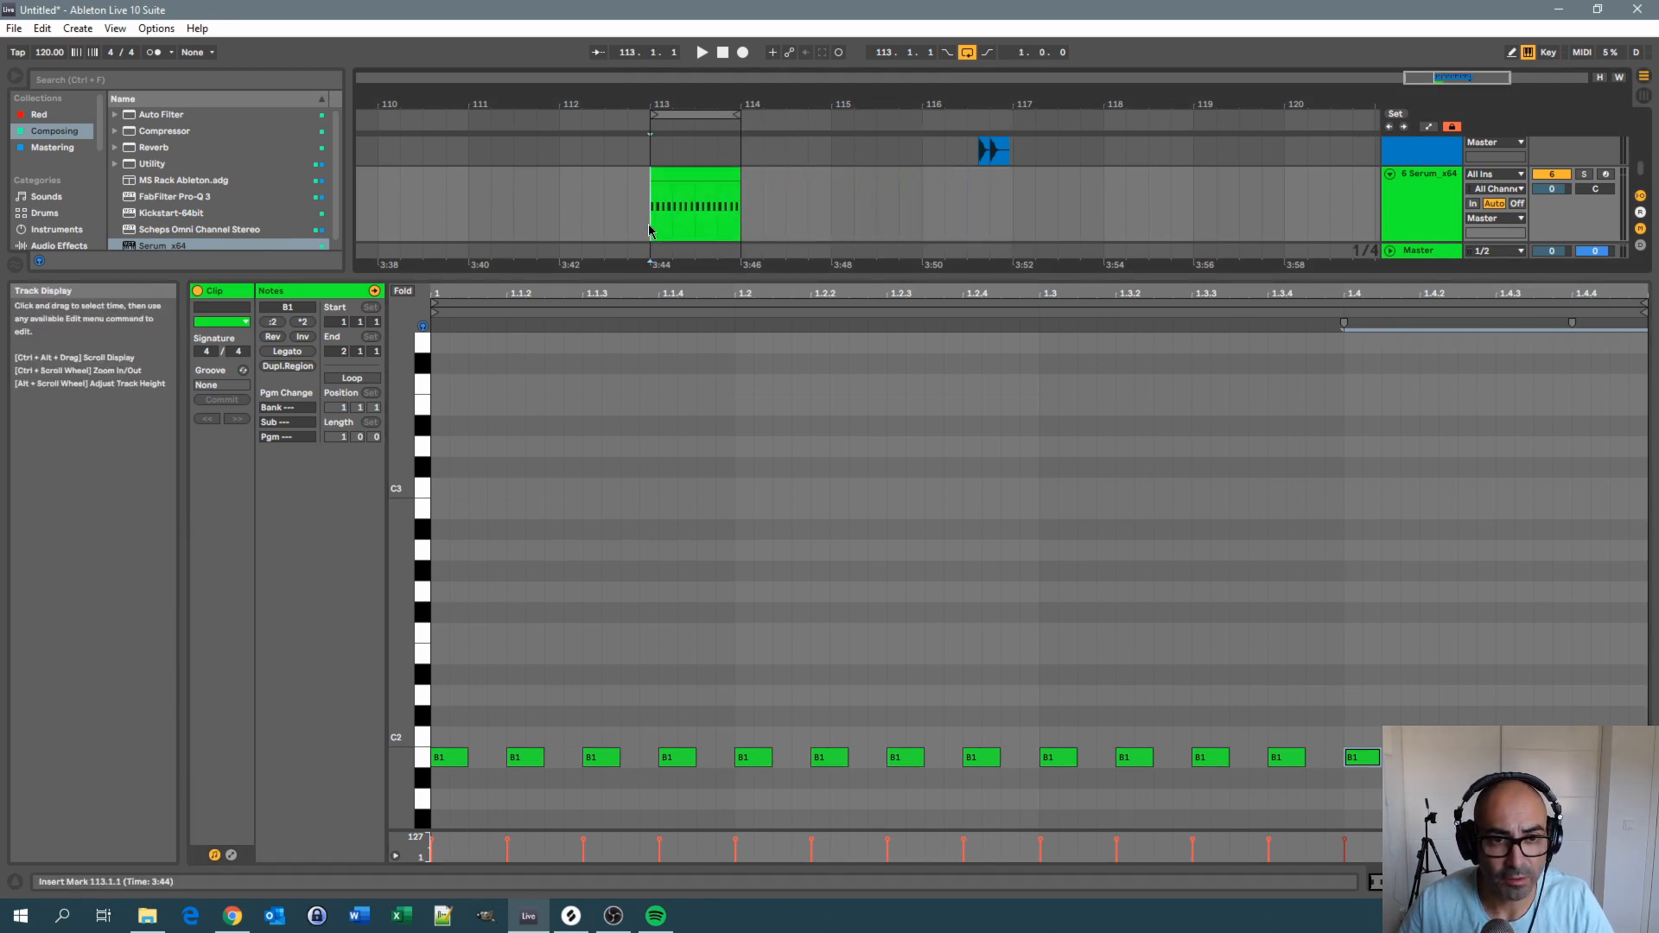
key(space)
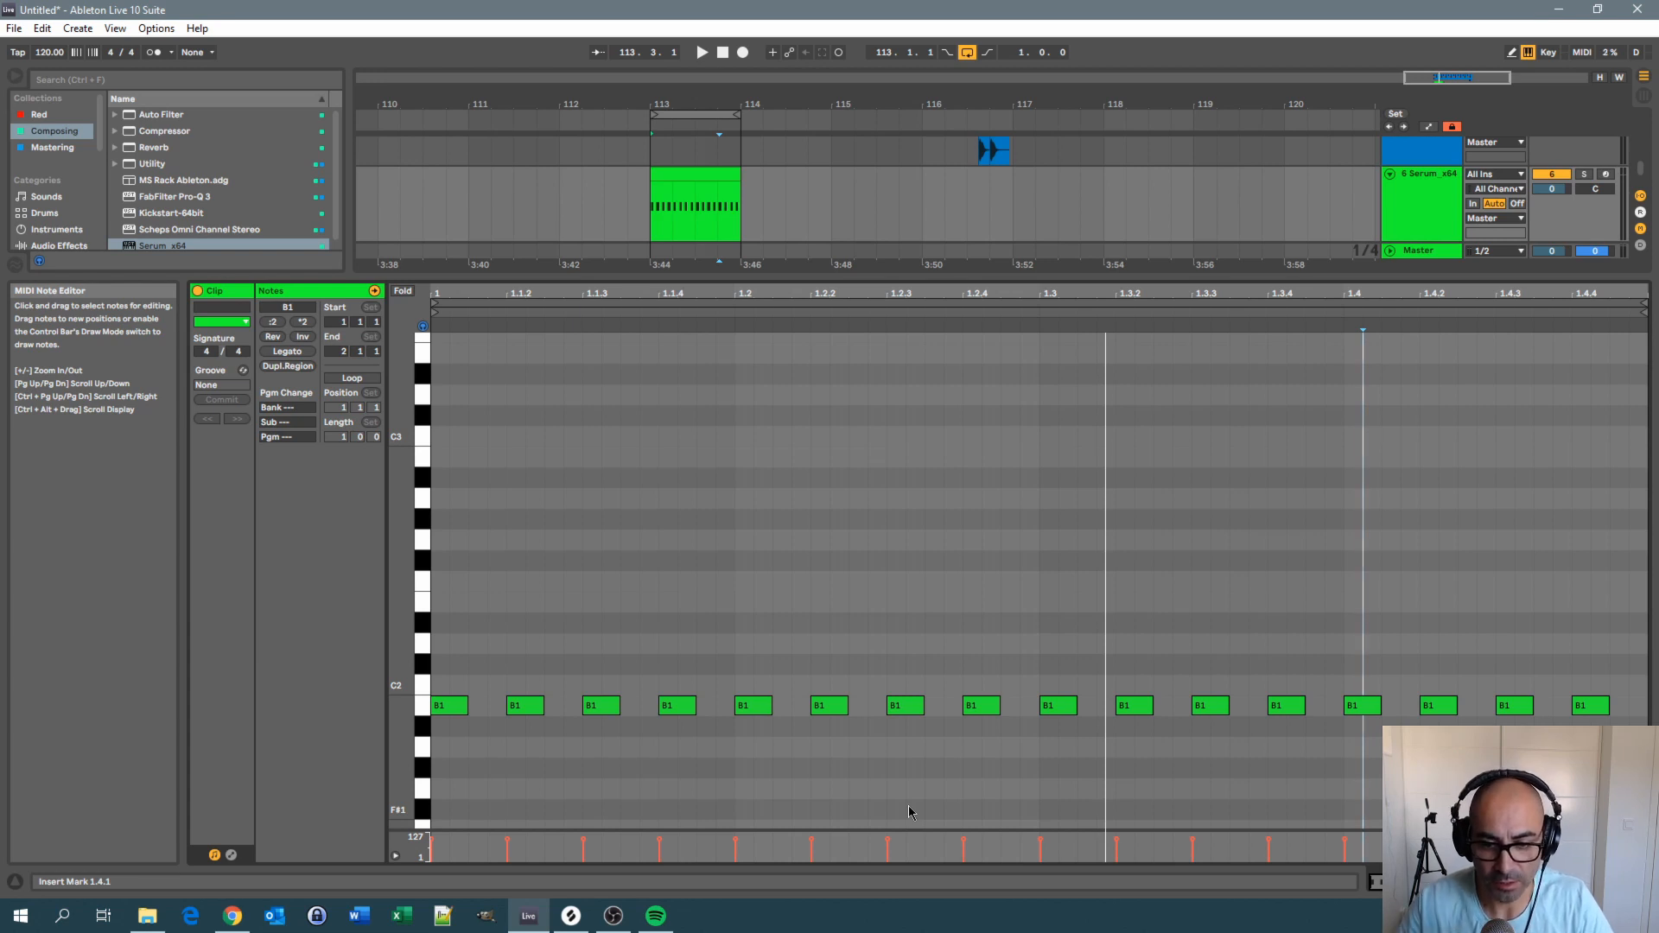
Deactivate the B1 note at 1.3.2 and play the loop
key(space)
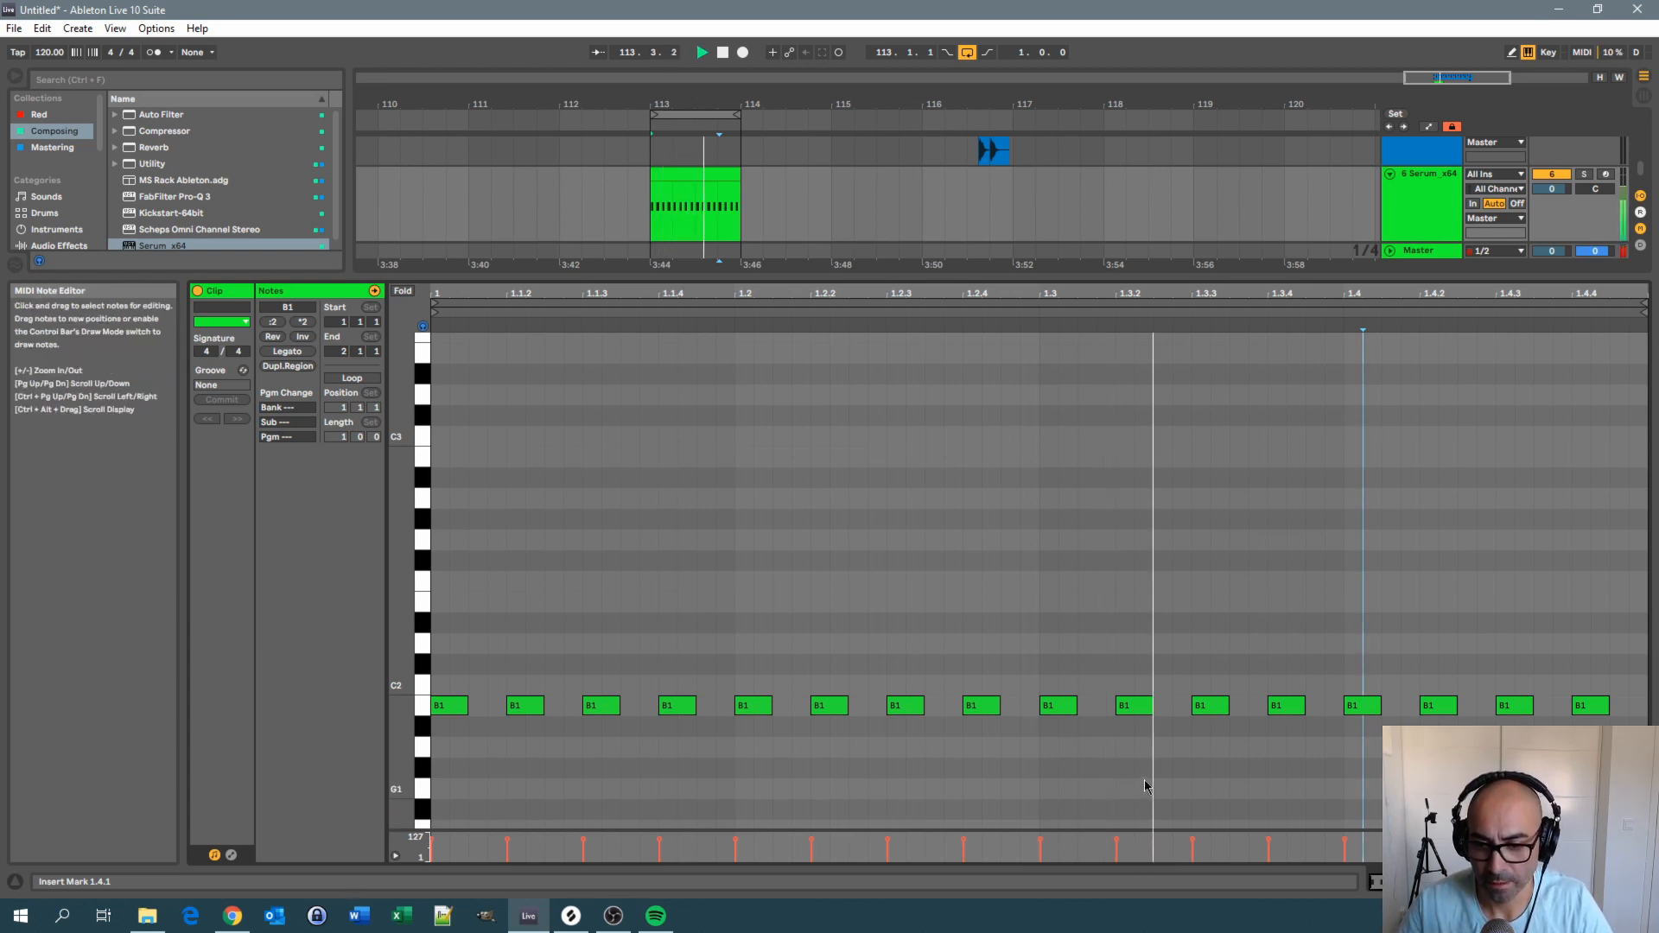
click(1134, 705)
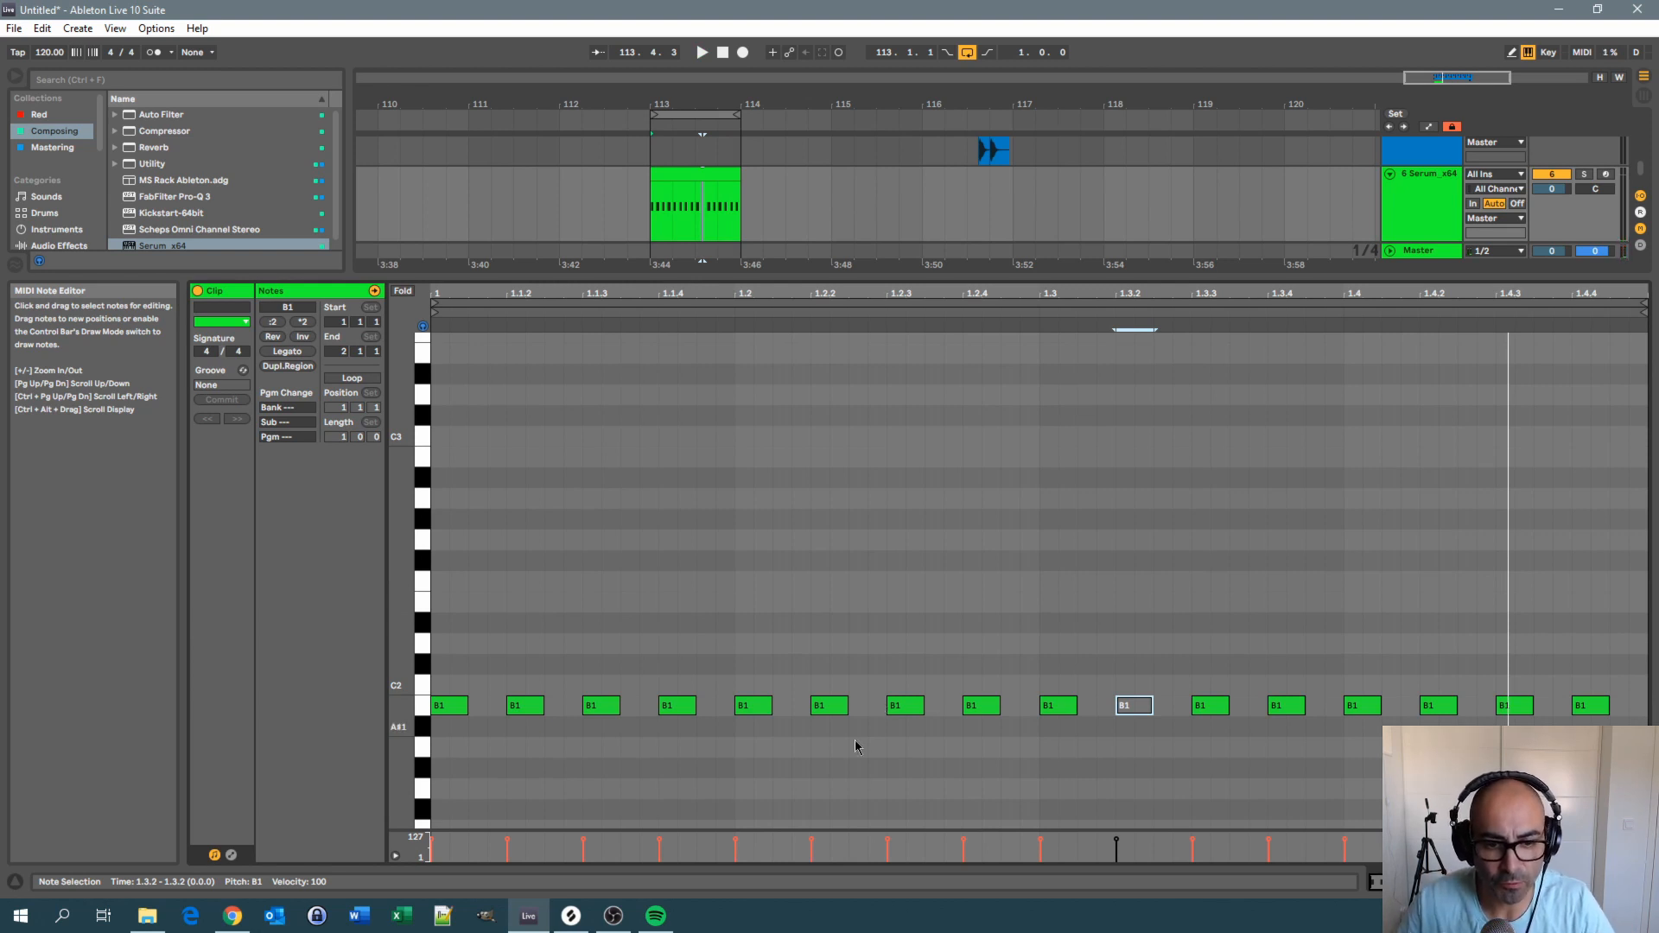
key(space)
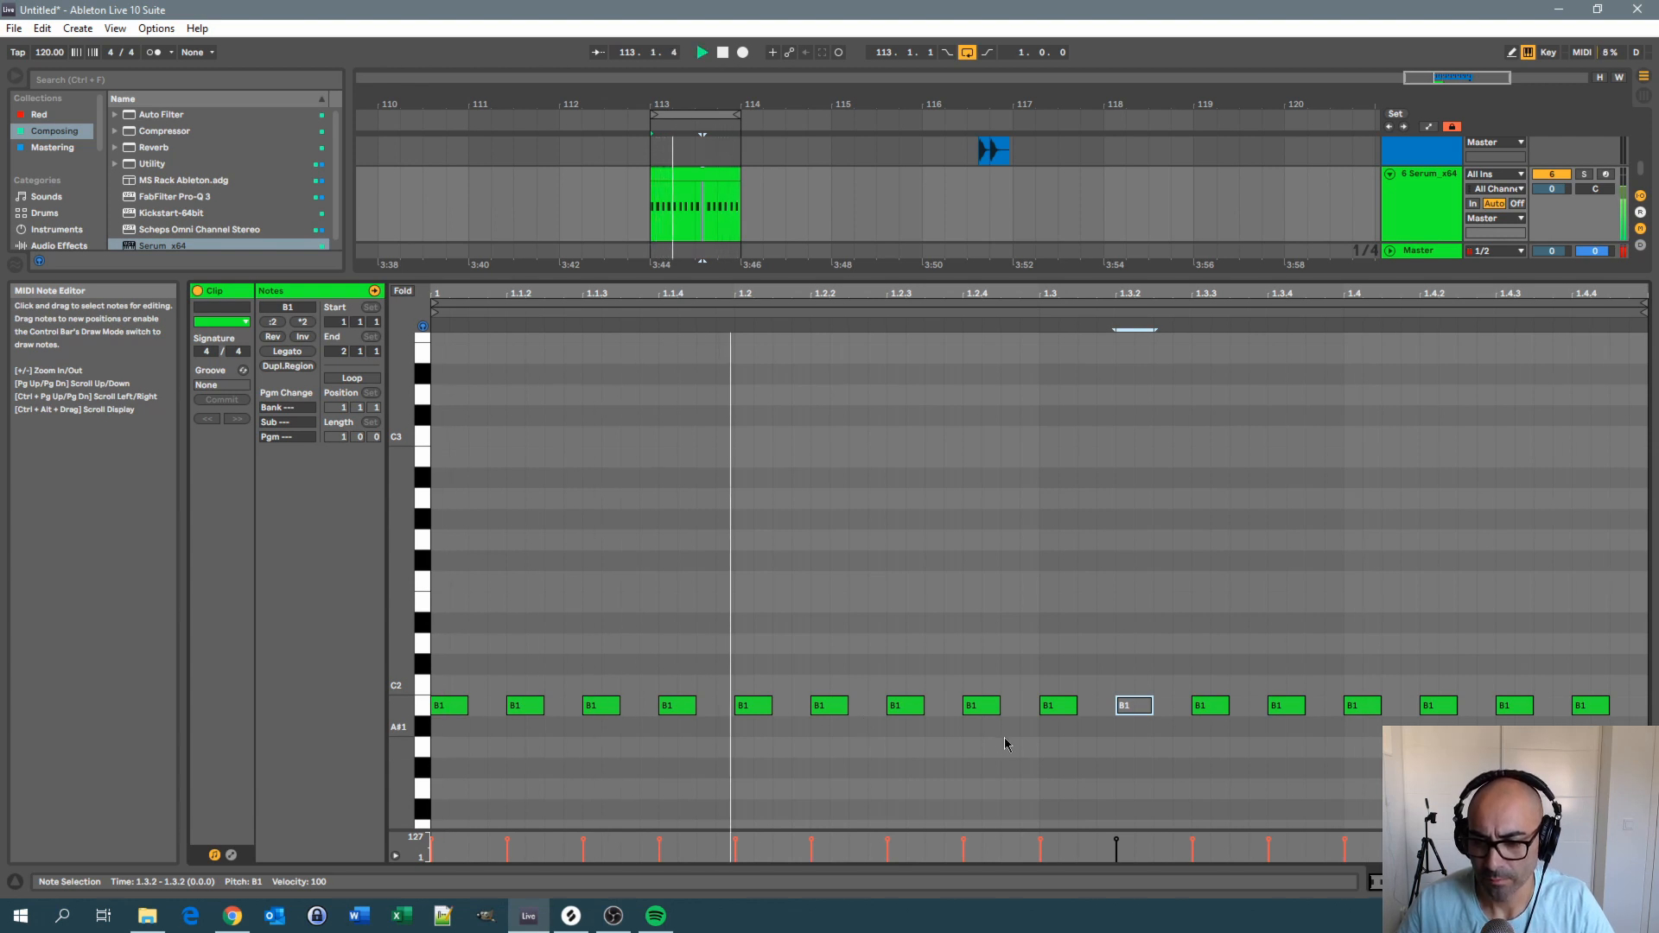
Raise the note at 1.3.4 one octave to B2 and play the loop
click(1282, 707)
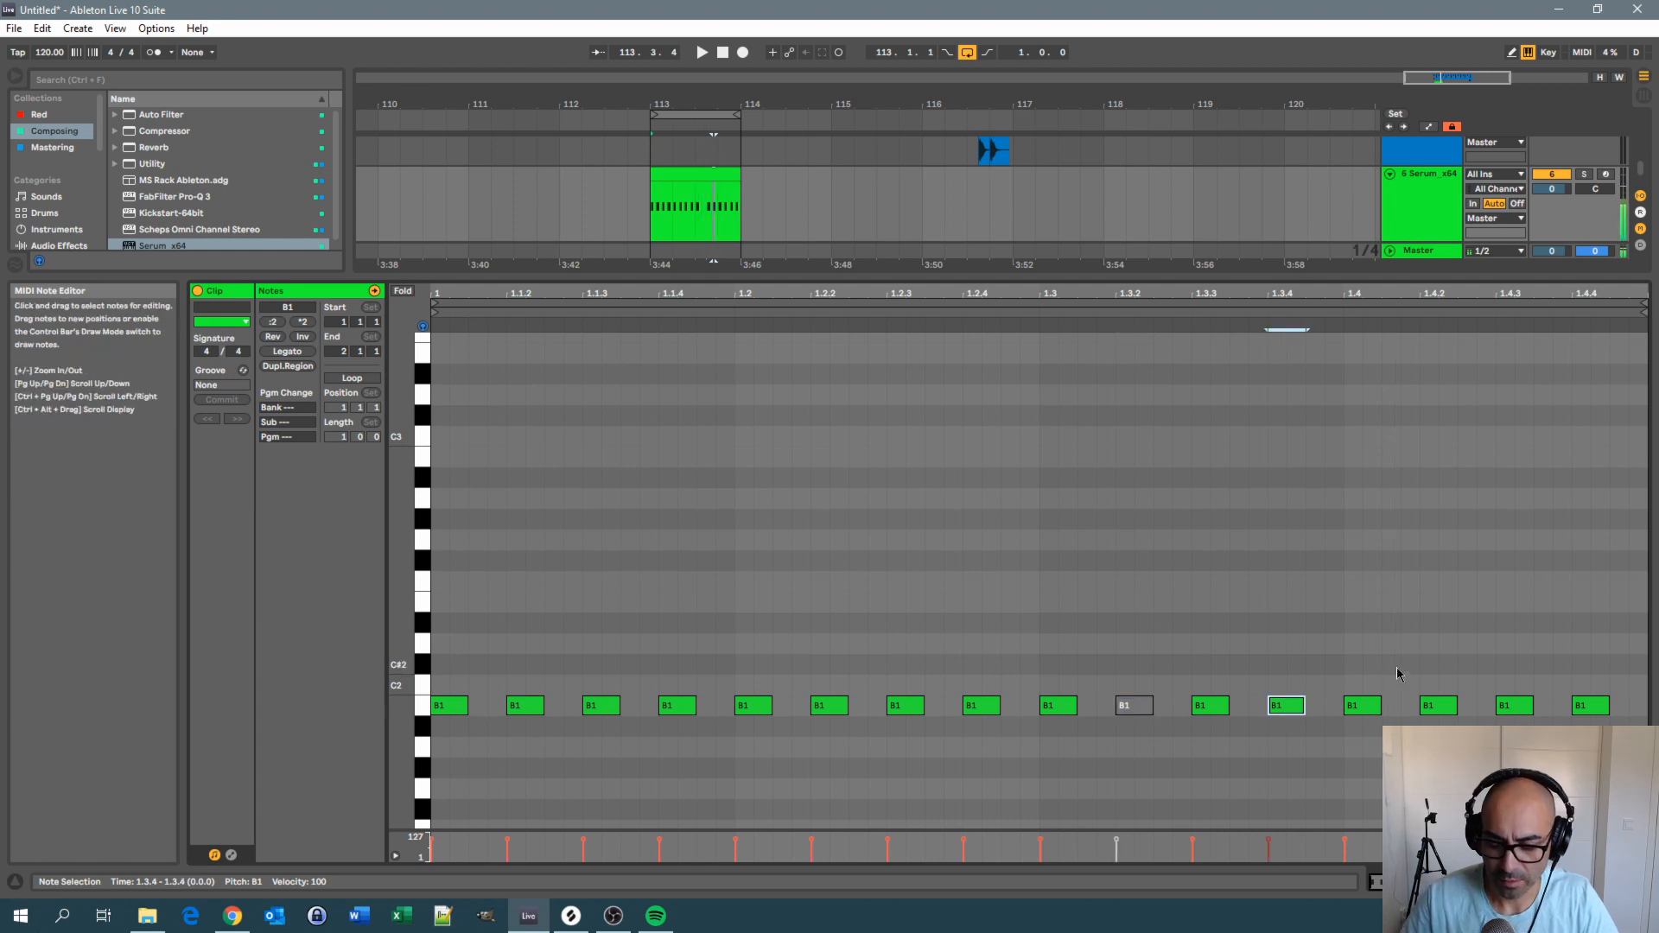
key(shift+Up)
key(space)
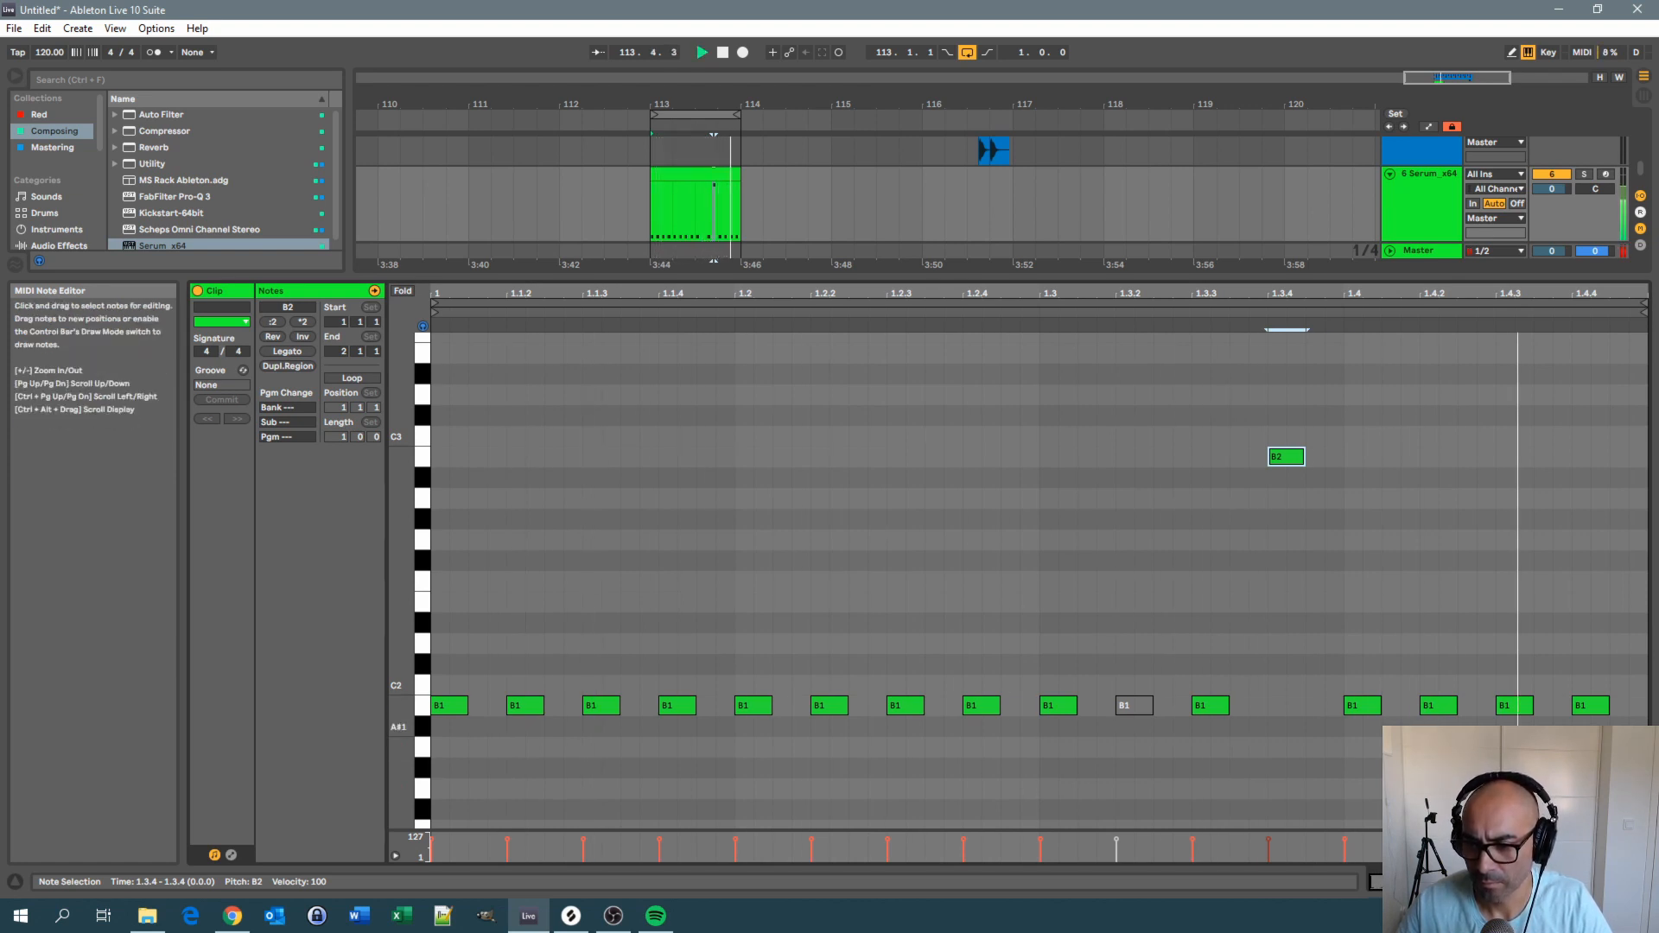
Lower the note at 1.4.2 one octave to B0 and play the loop
key(space)
click(1451, 708)
key(shift+Down)
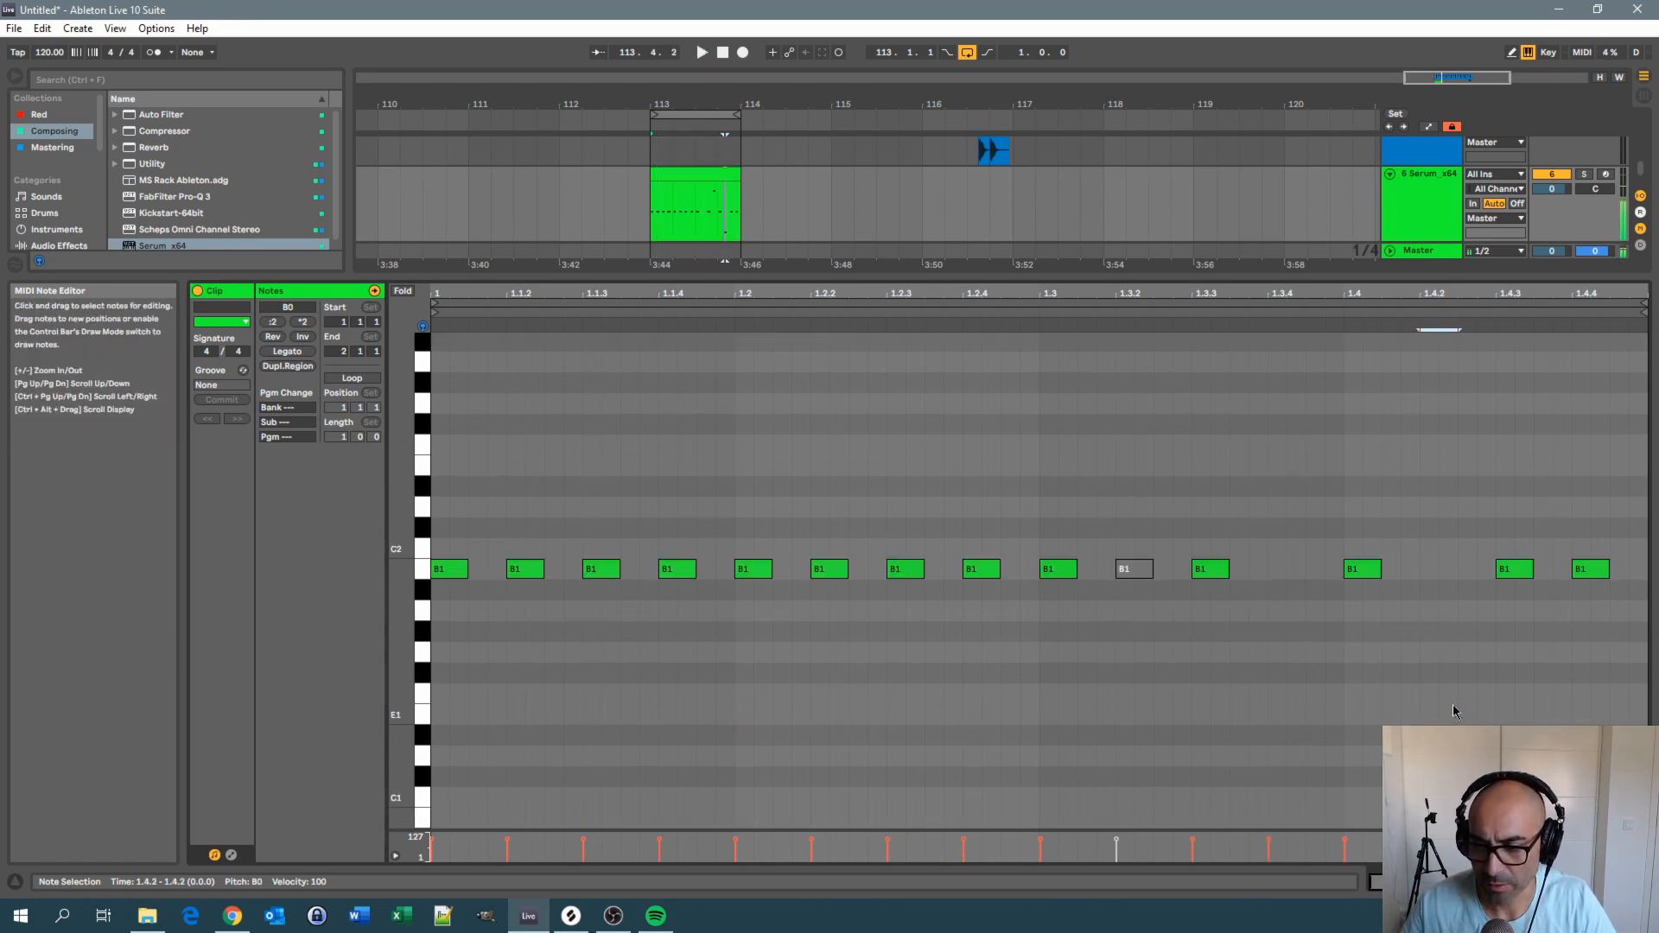
key(space)
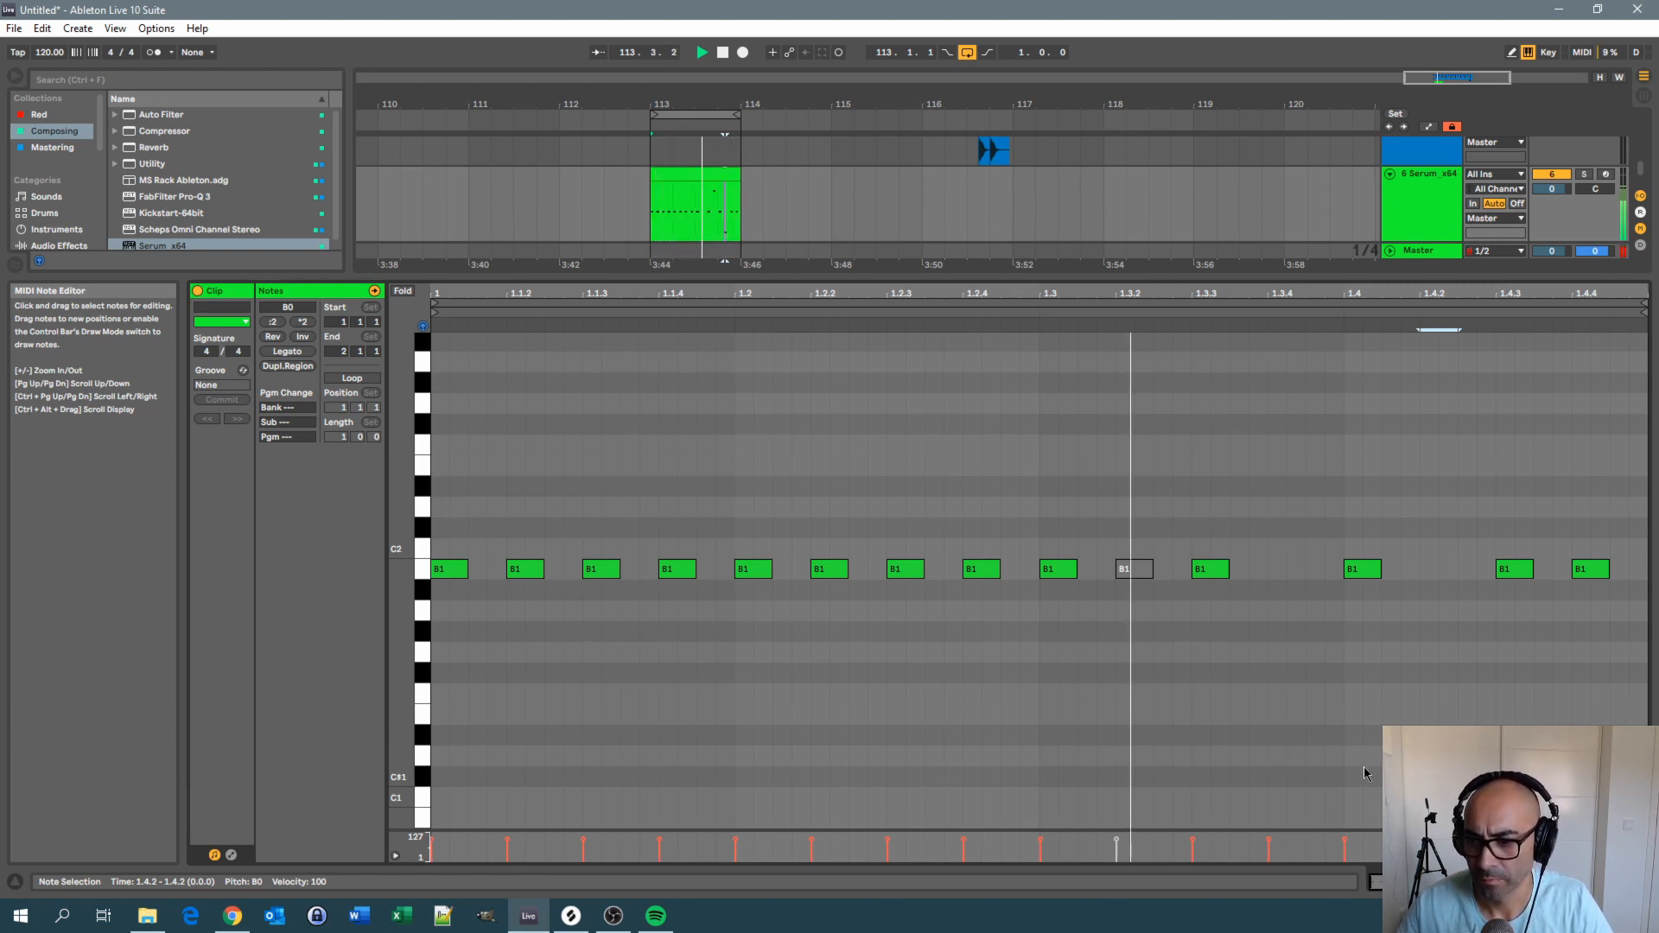
key(space)
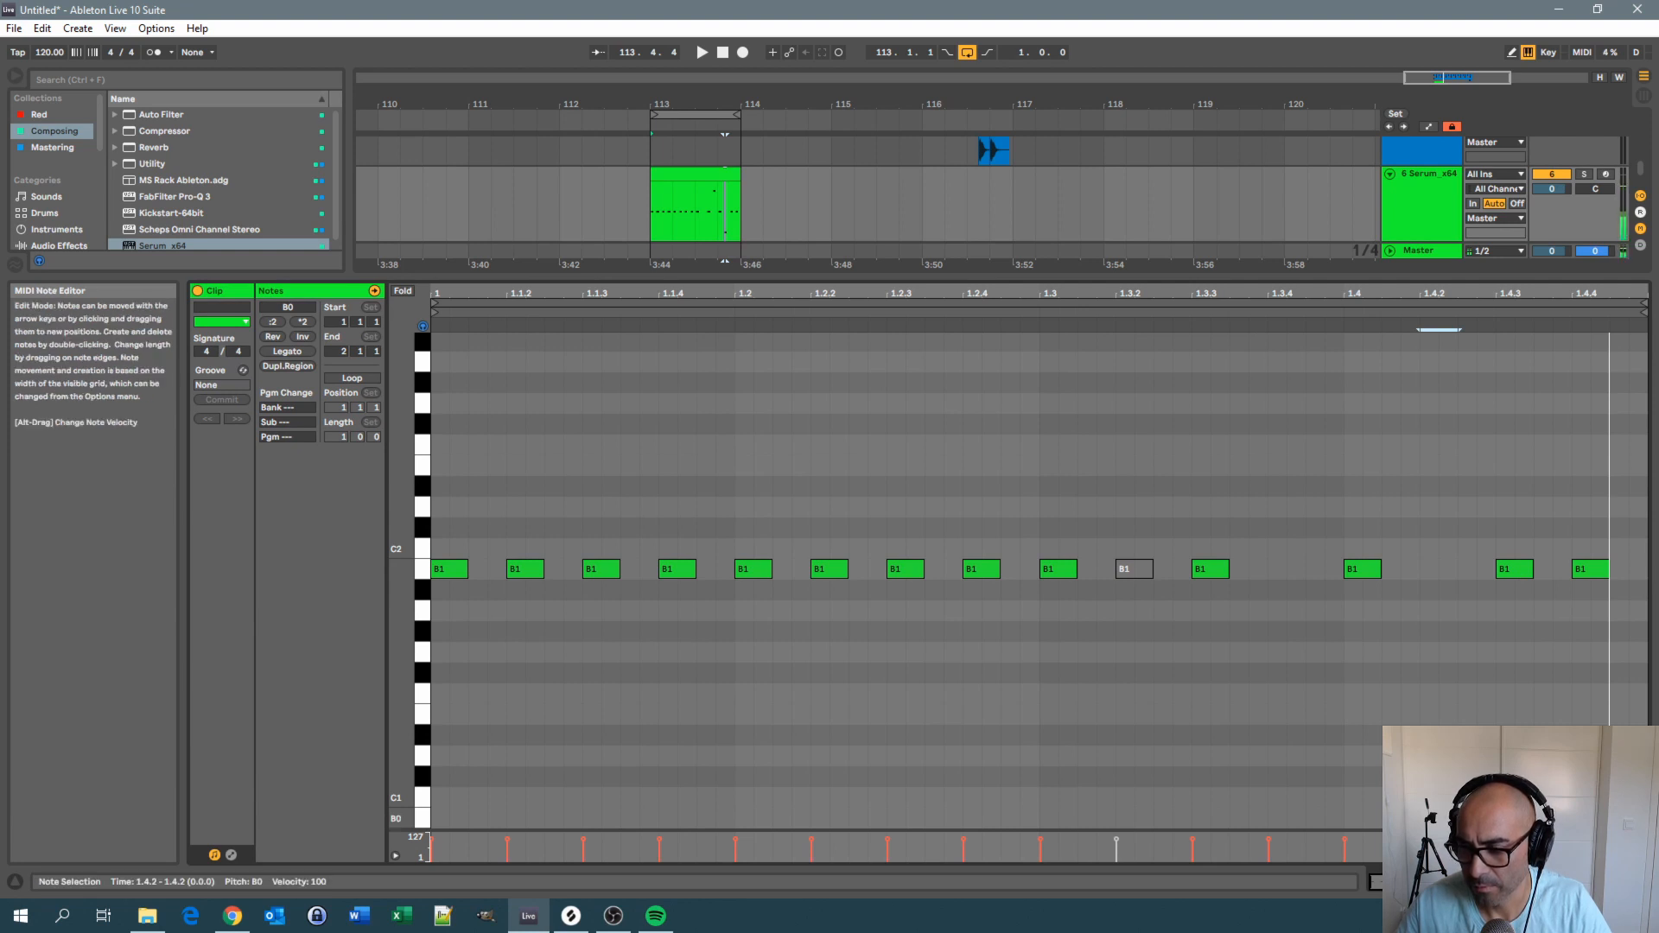
Transpose all notes in the bass clip up one octave and play the loop
key(ctrl+a)
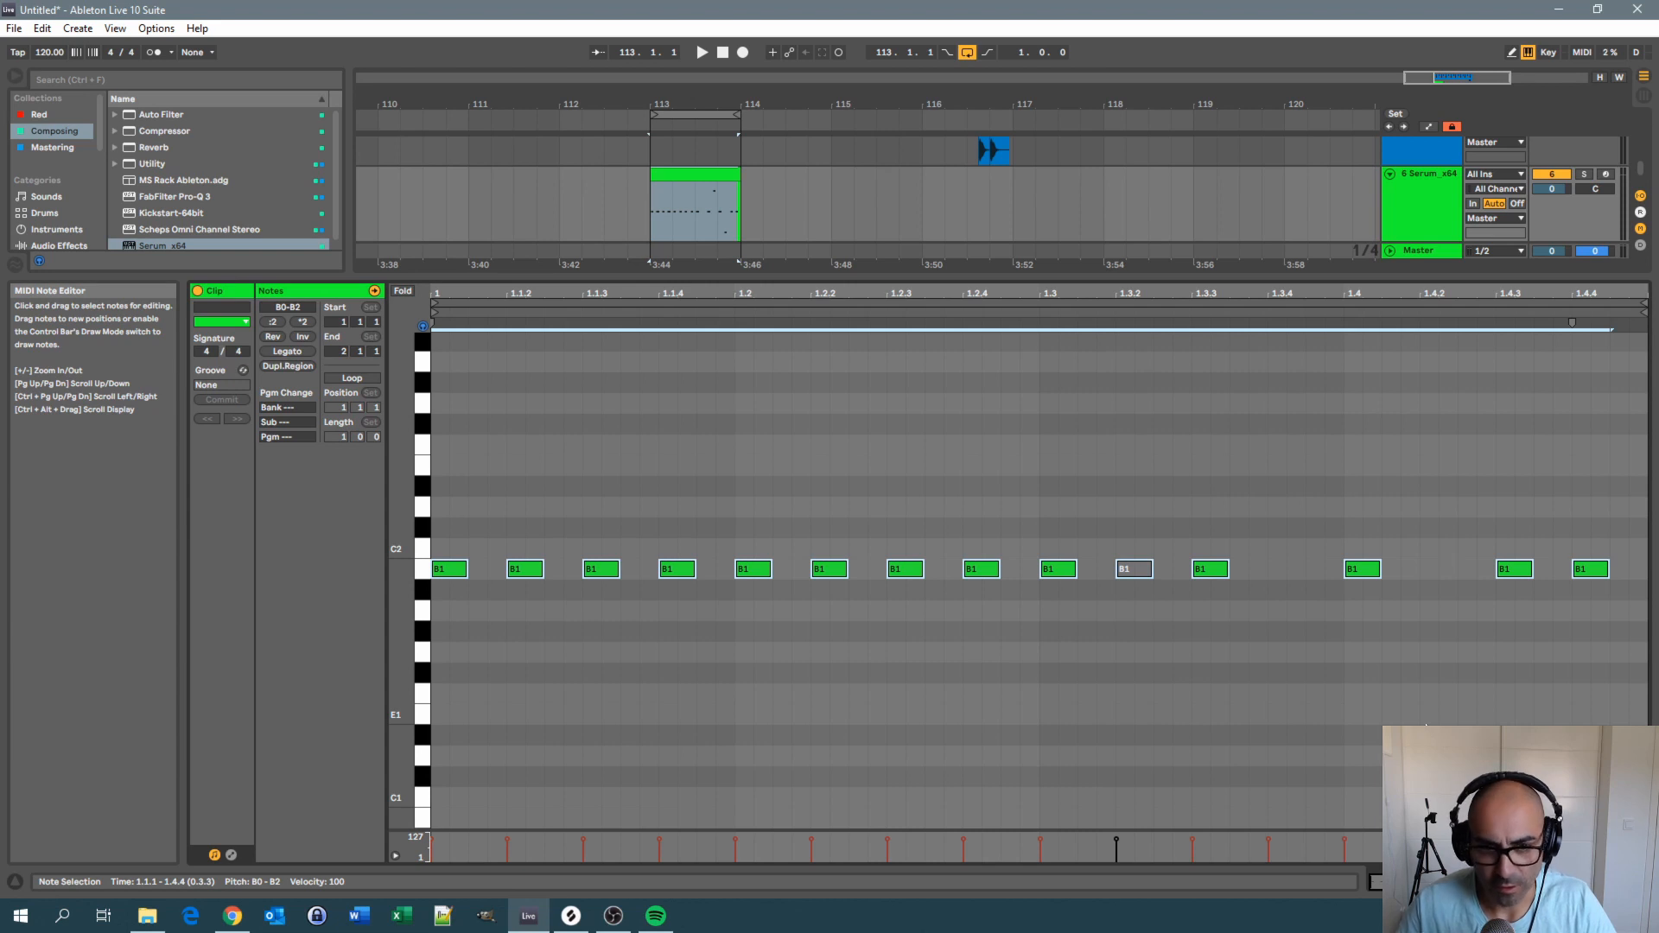
key(shift+Up)
key(space)
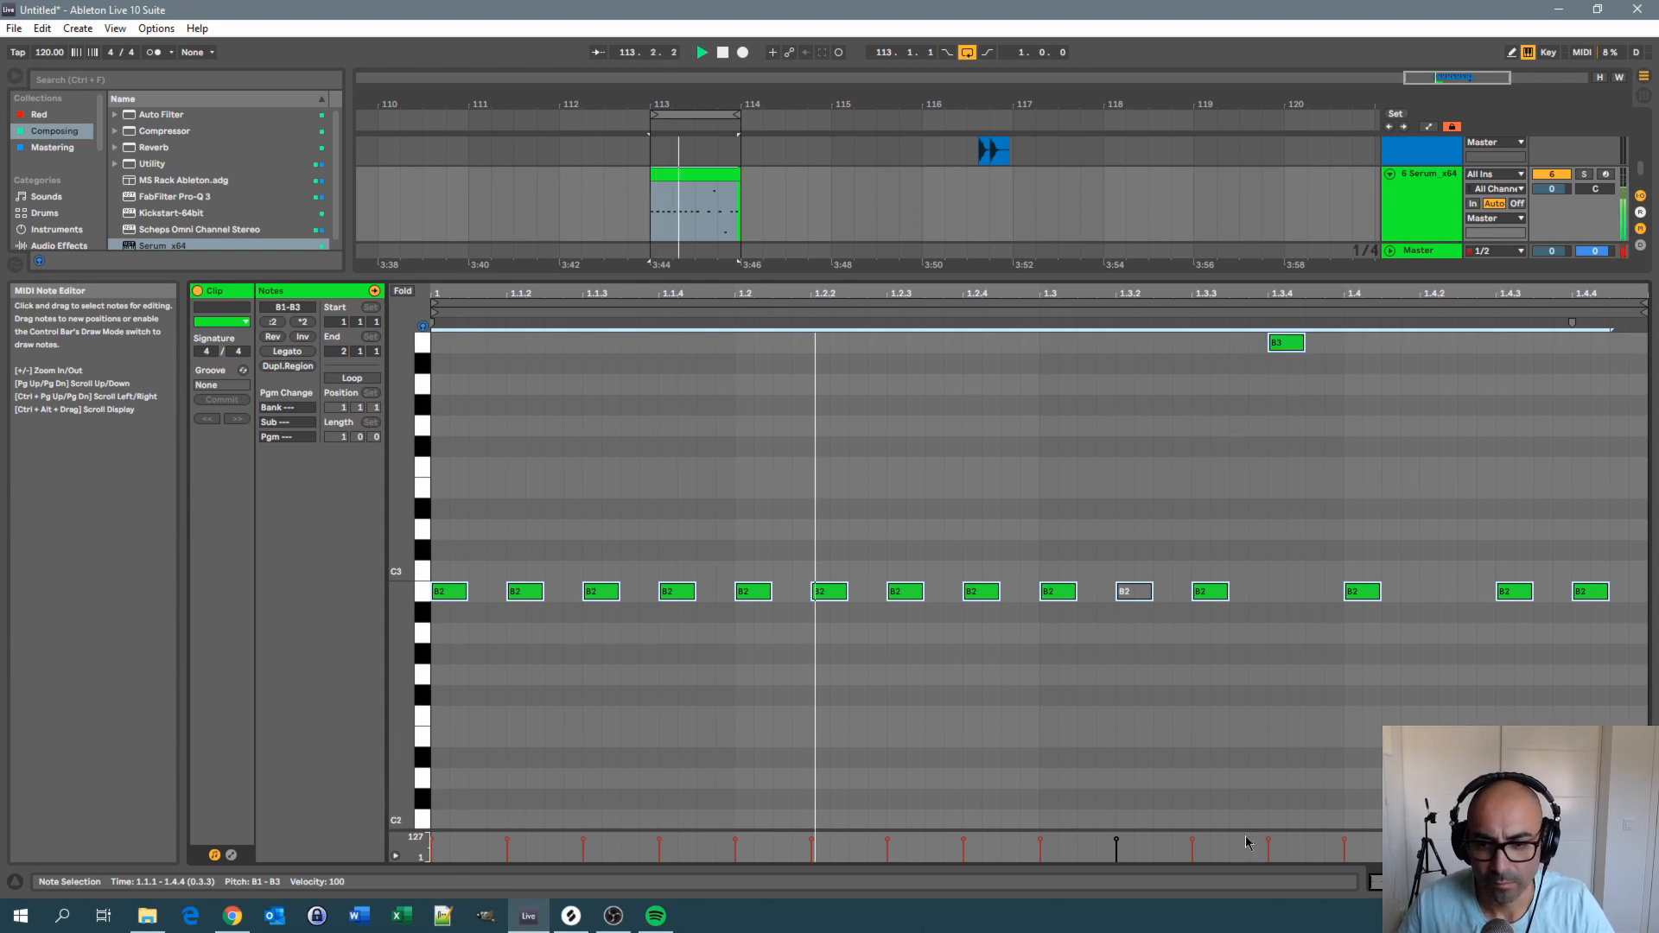
Try the note at 1.4.3 lowered to E2 and play the loop
scroll(1443, 683, down, 5)
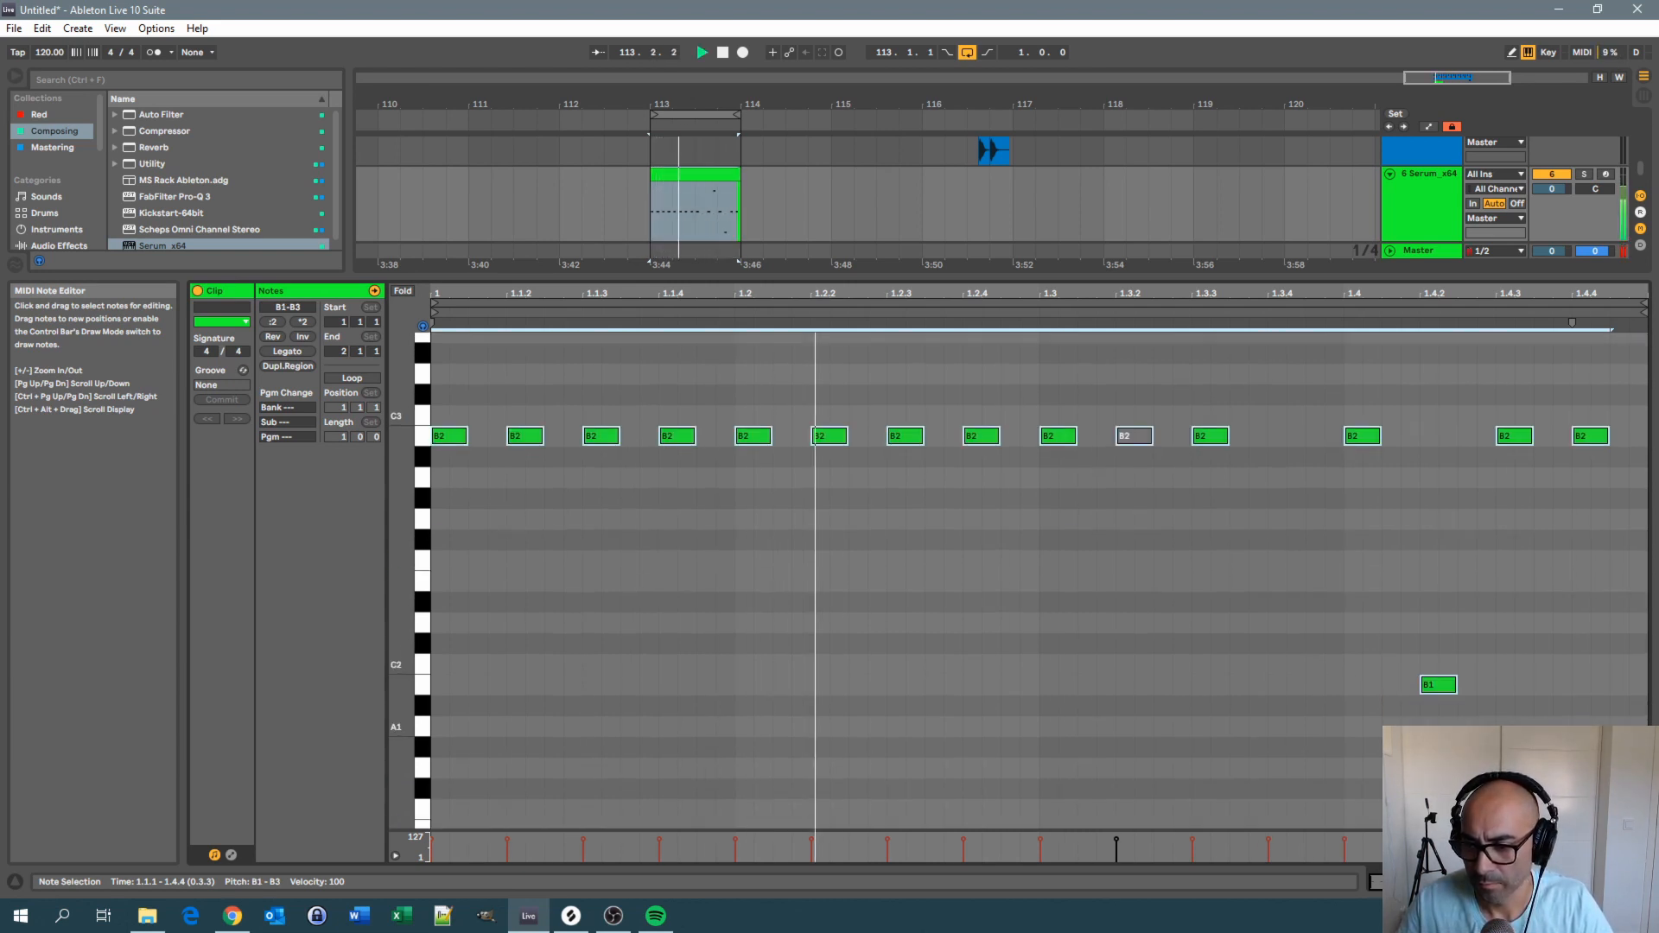
click(1448, 672)
click(1515, 419)
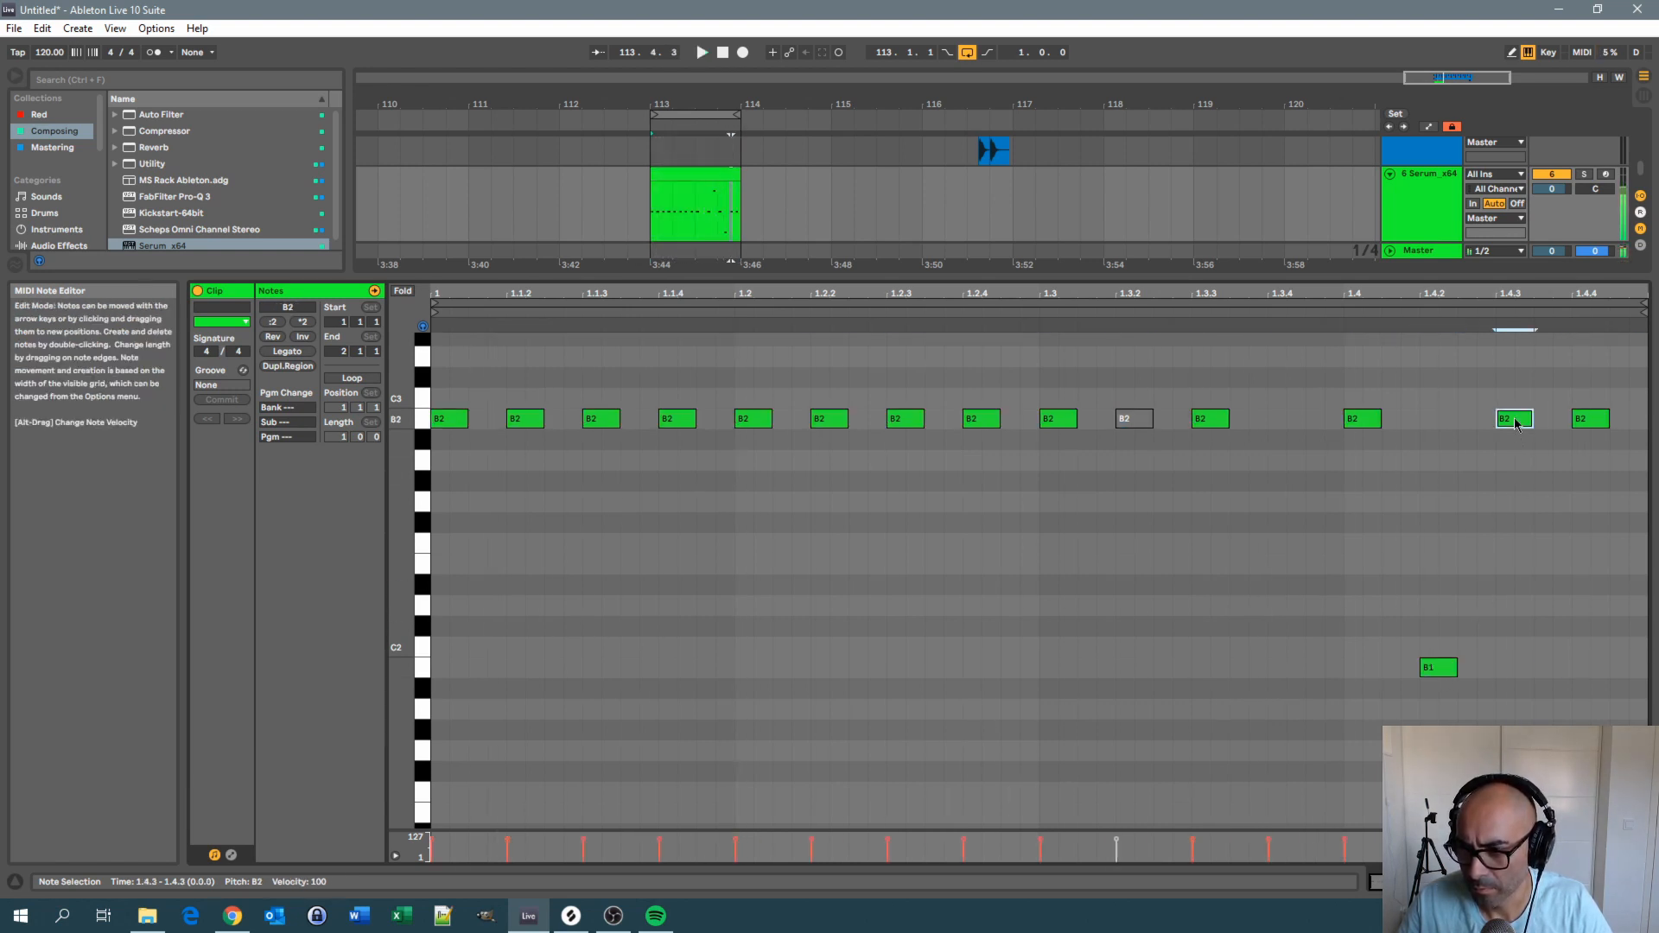
drag(1514, 423, 1521, 553)
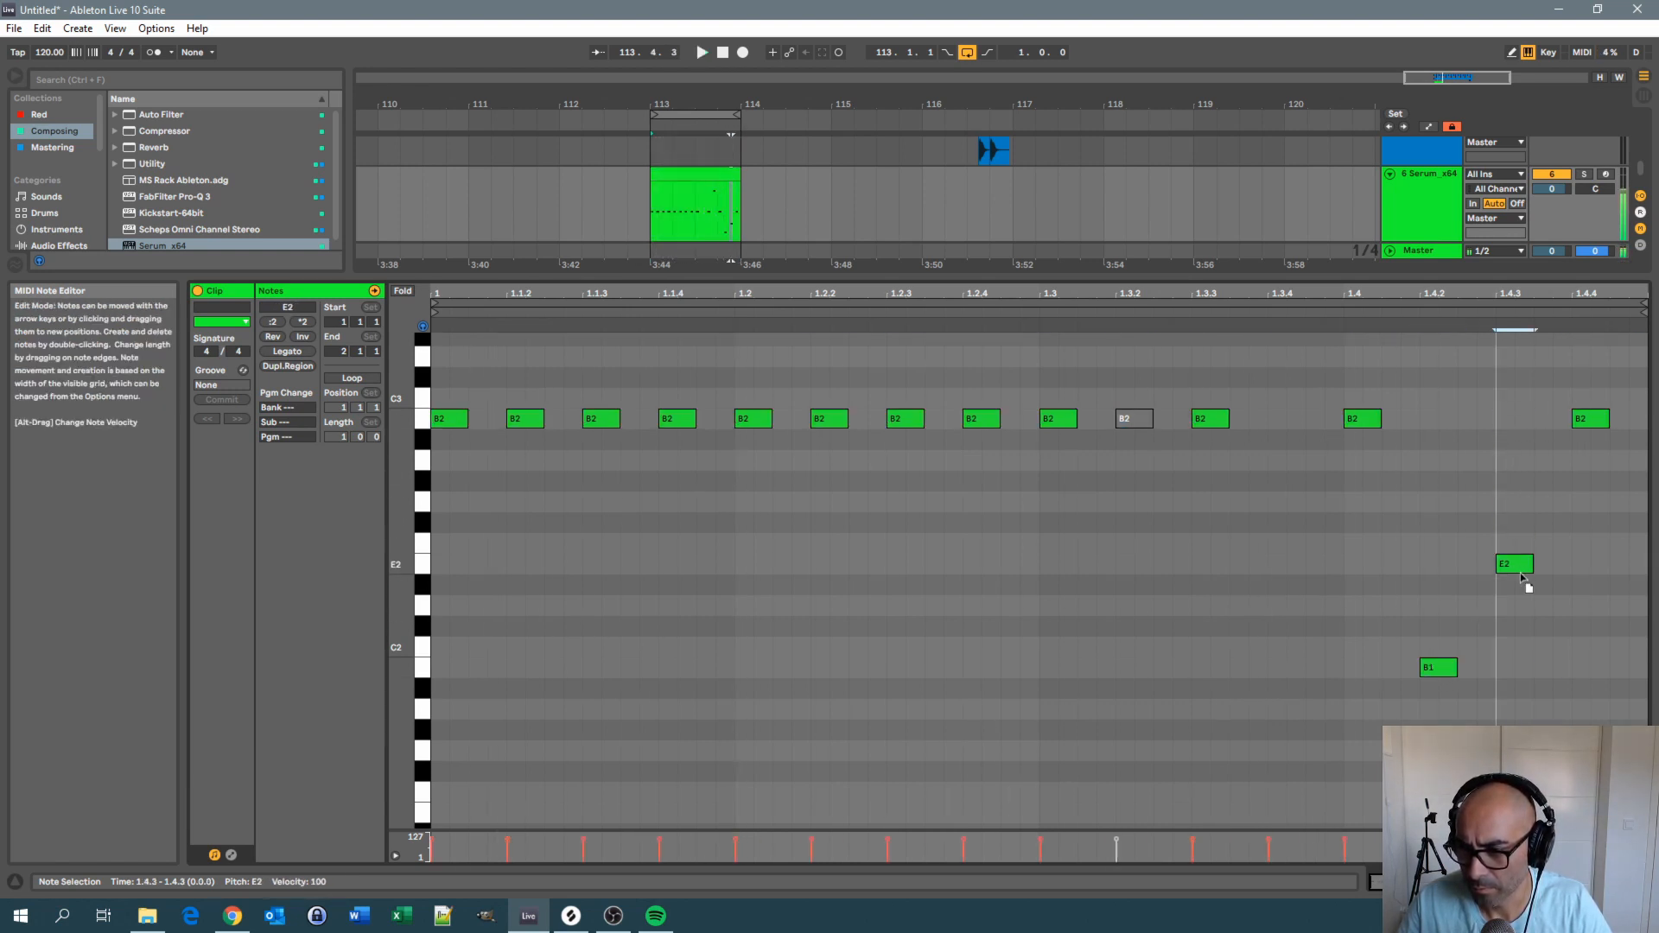
click(1371, 425)
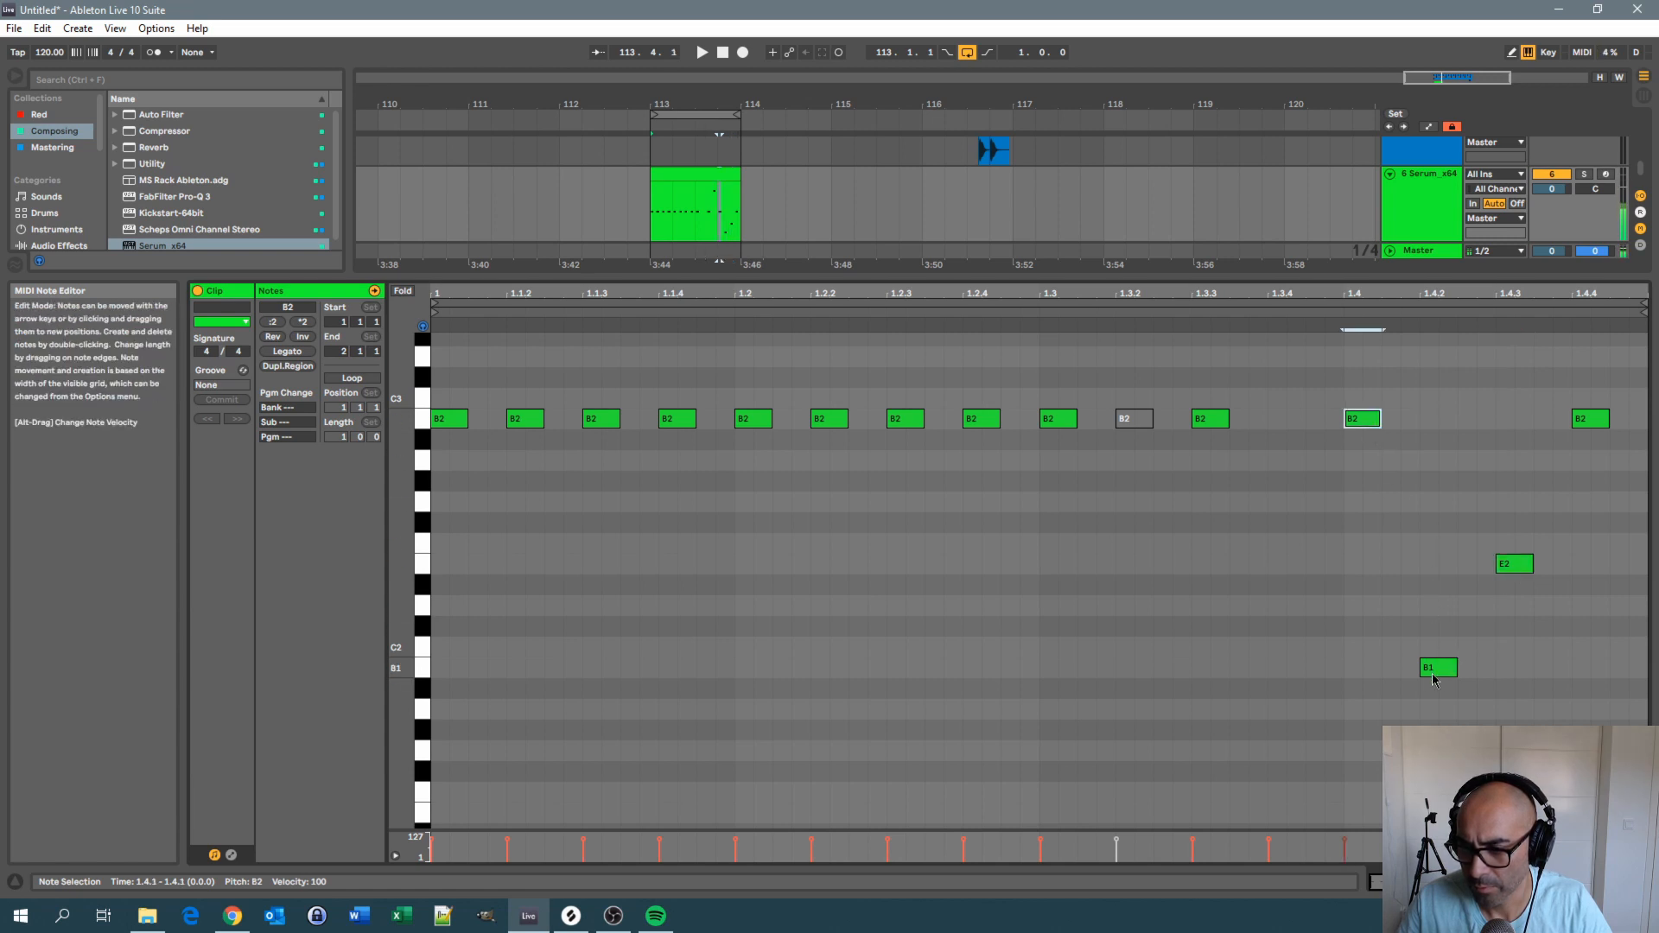
click(1516, 567)
drag(1515, 565, 1509, 584)
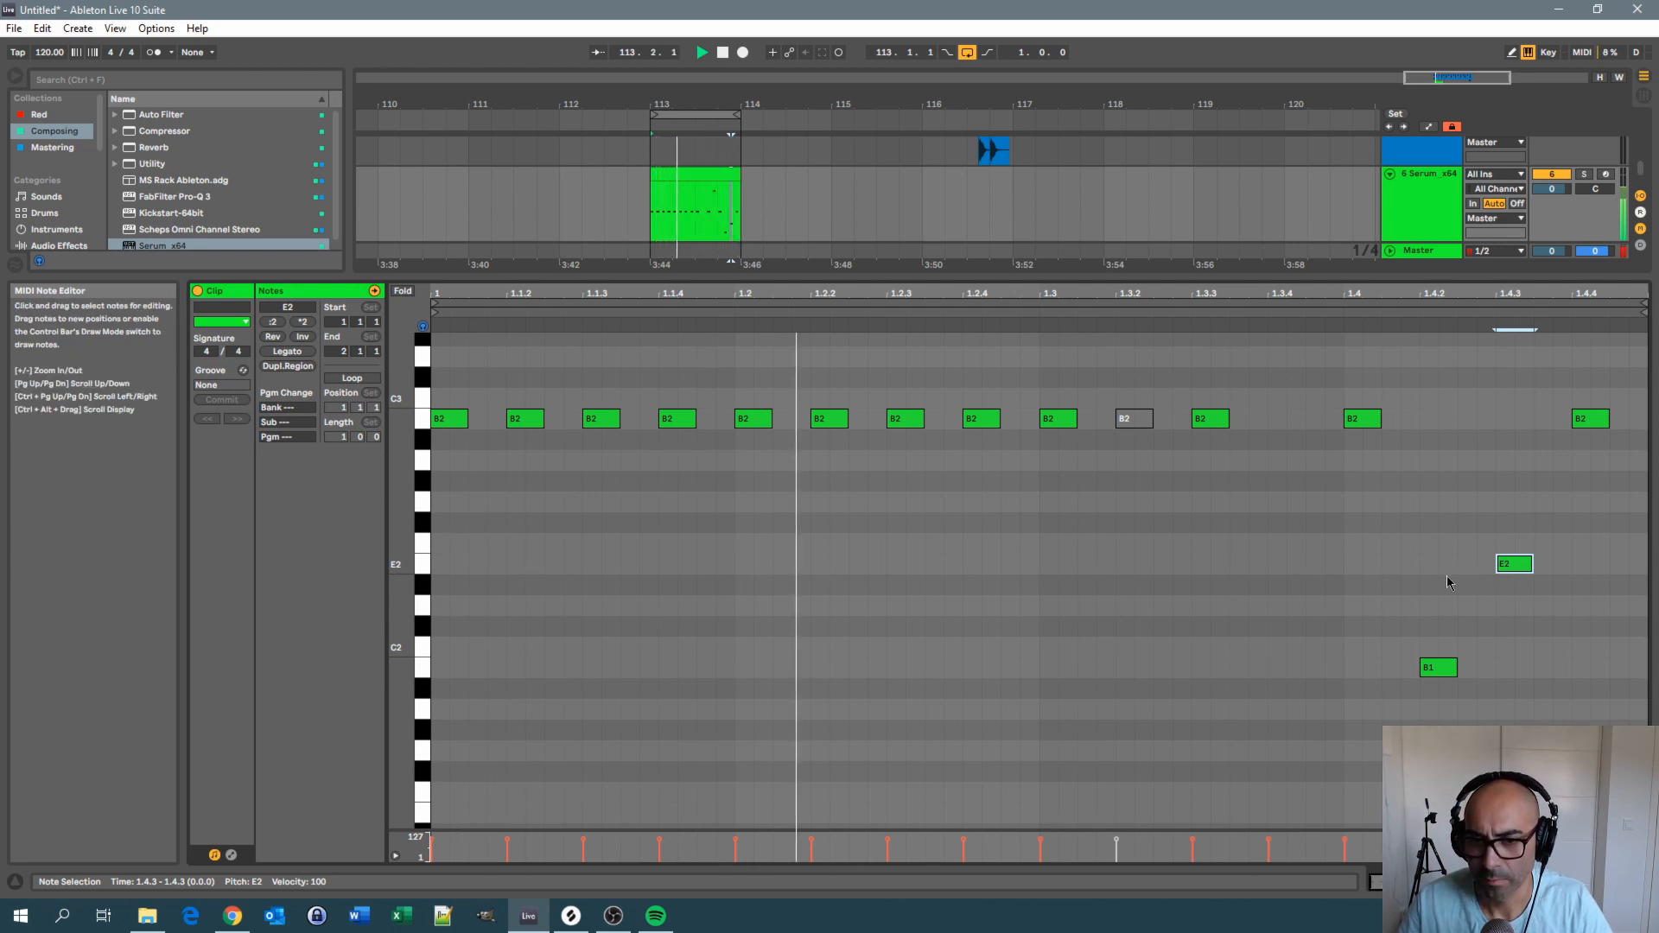
Lower the note at 1.4.3 to D2 and play the loop from 113.1.1
drag(1509, 577, 1512, 606)
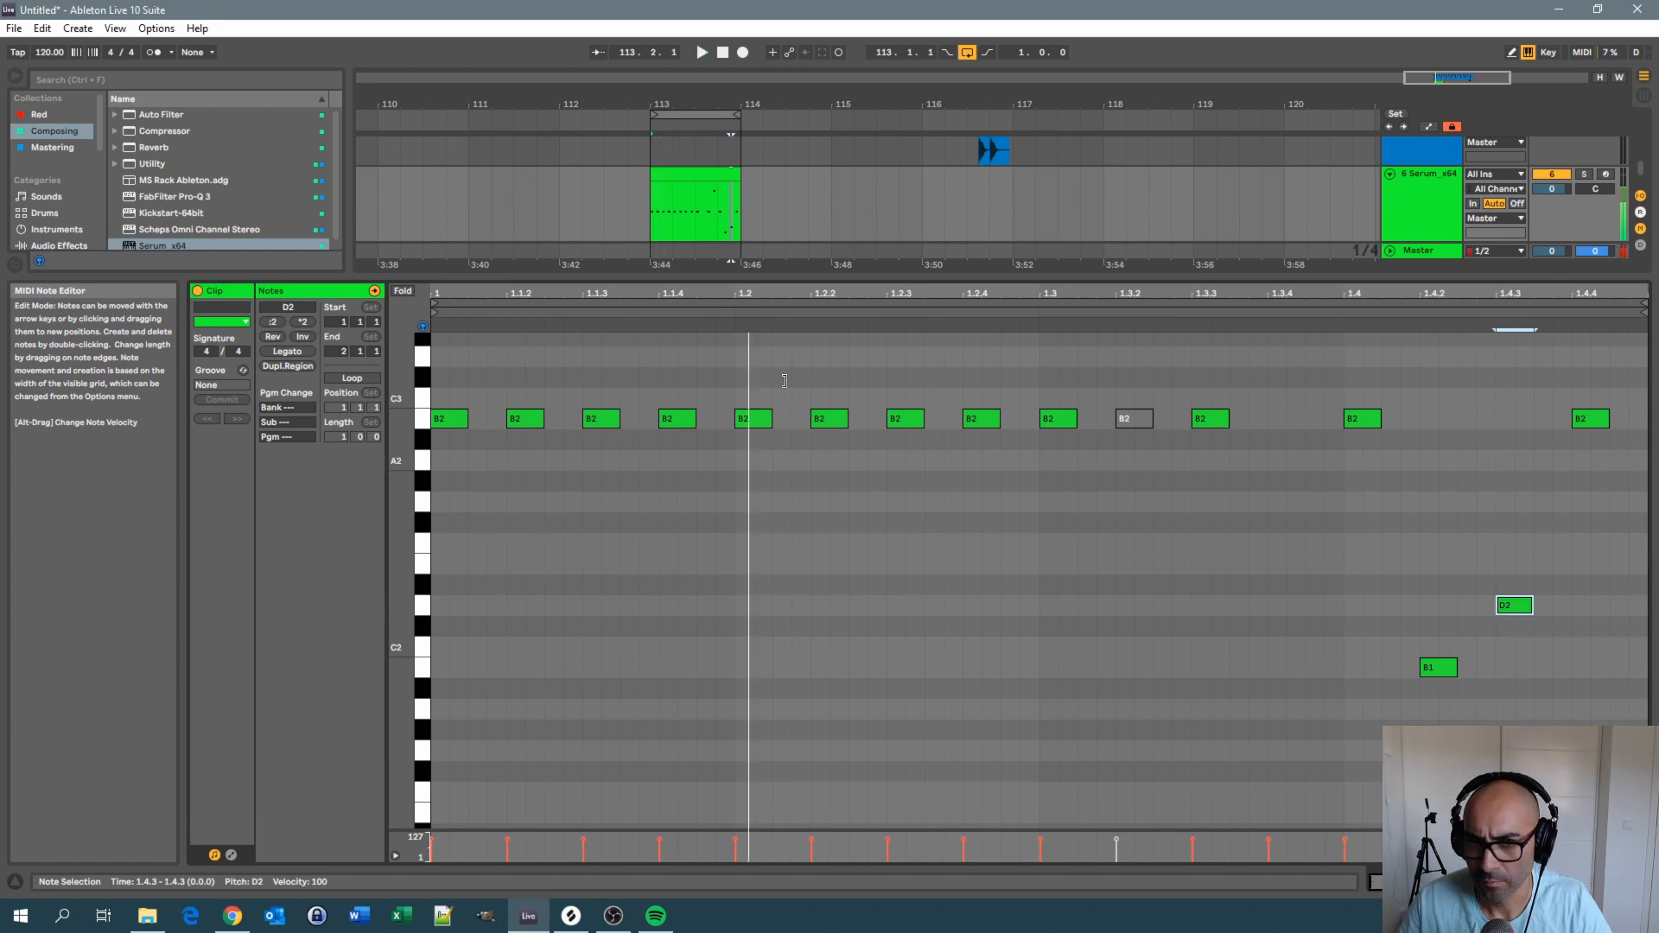
click(717, 214)
key(space)
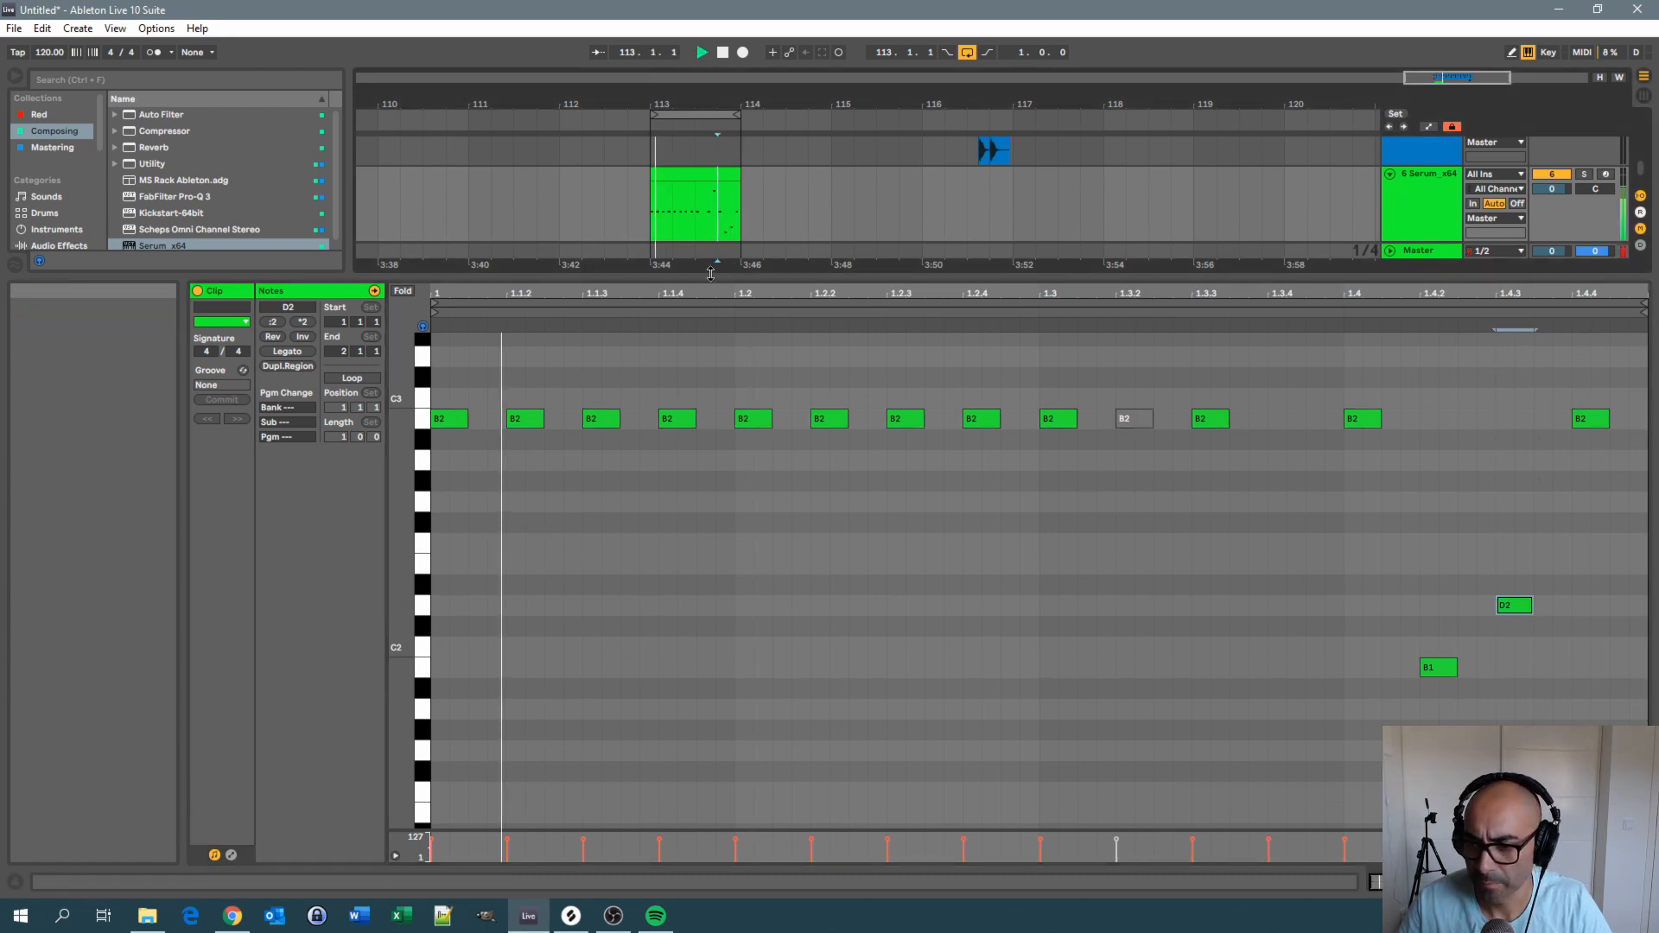
click(656, 225)
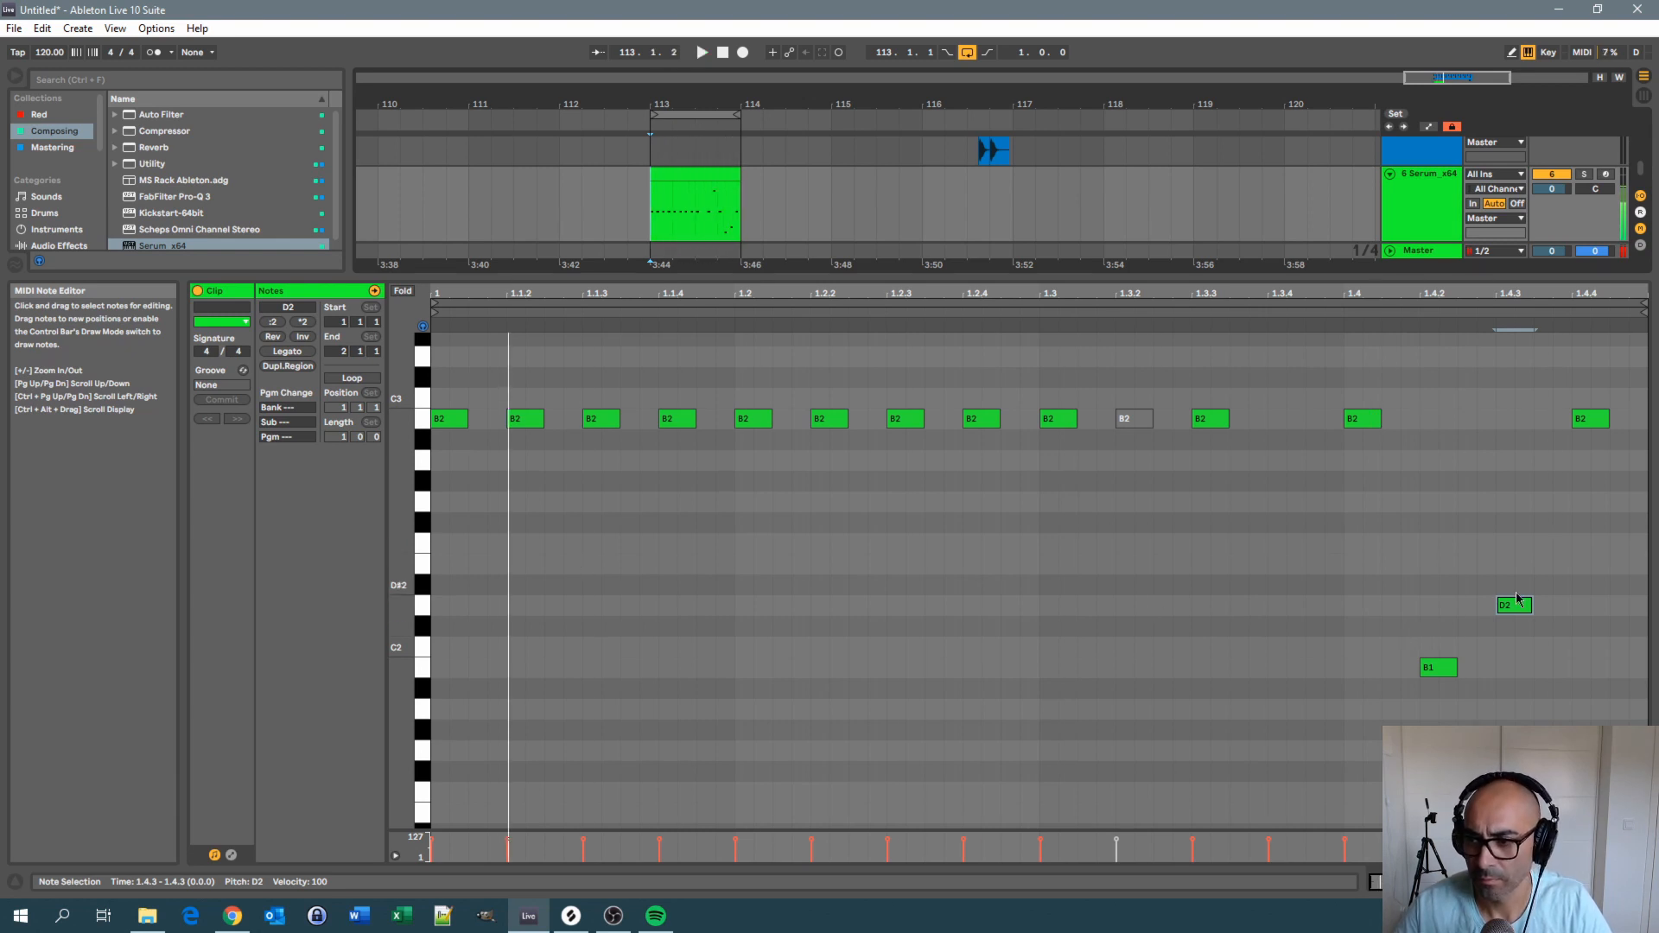
Raise the note at 1.4.4 one octave to B3 and play the loop
scroll(1521, 605, up, 4)
click(1589, 574)
scroll(1581, 605, up, 2)
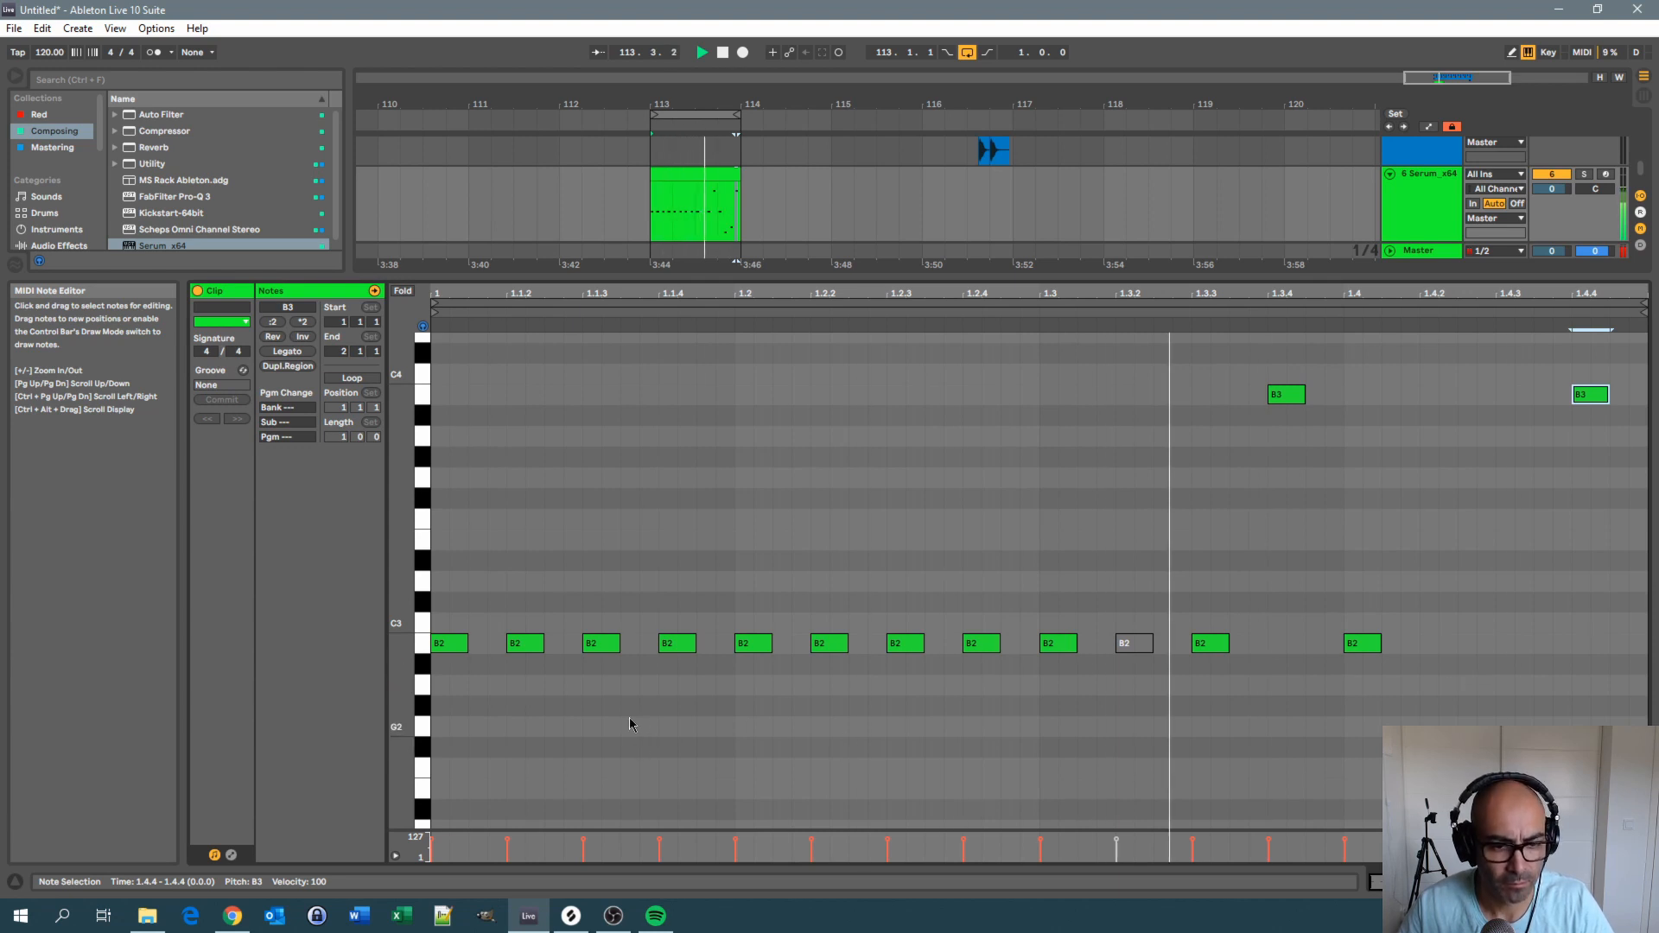
key(shift+Tab)
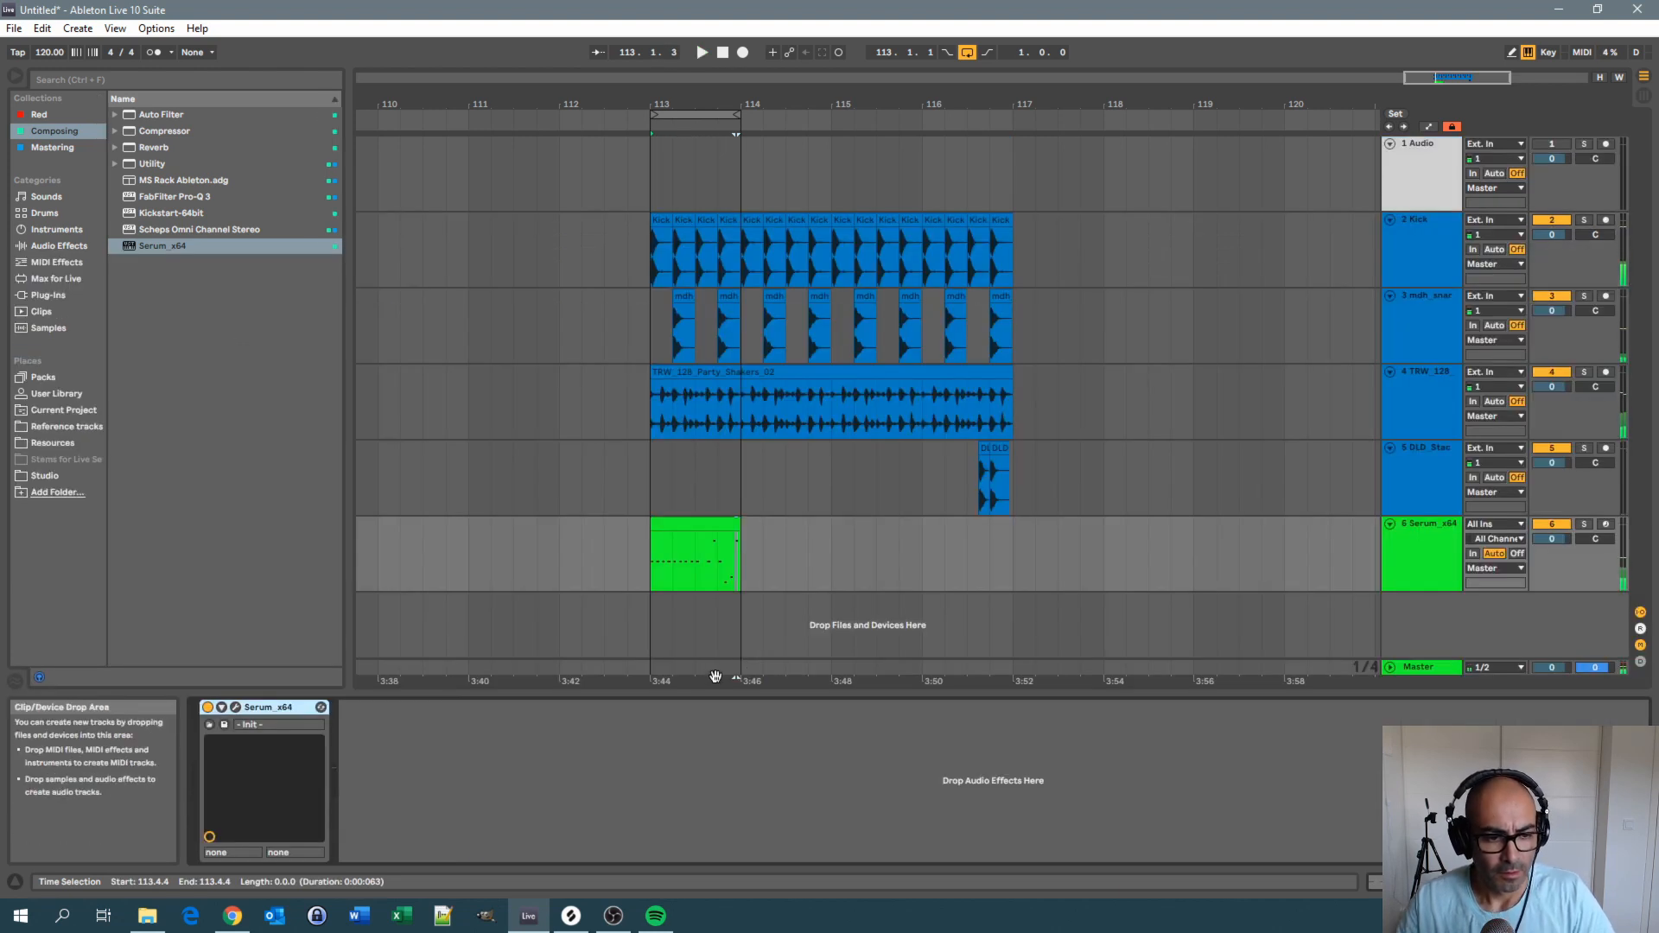
Reopen the bass clip, deactivate the B2 note at 1.2.2 and play the loop from 113.1.1
double_click(697, 531)
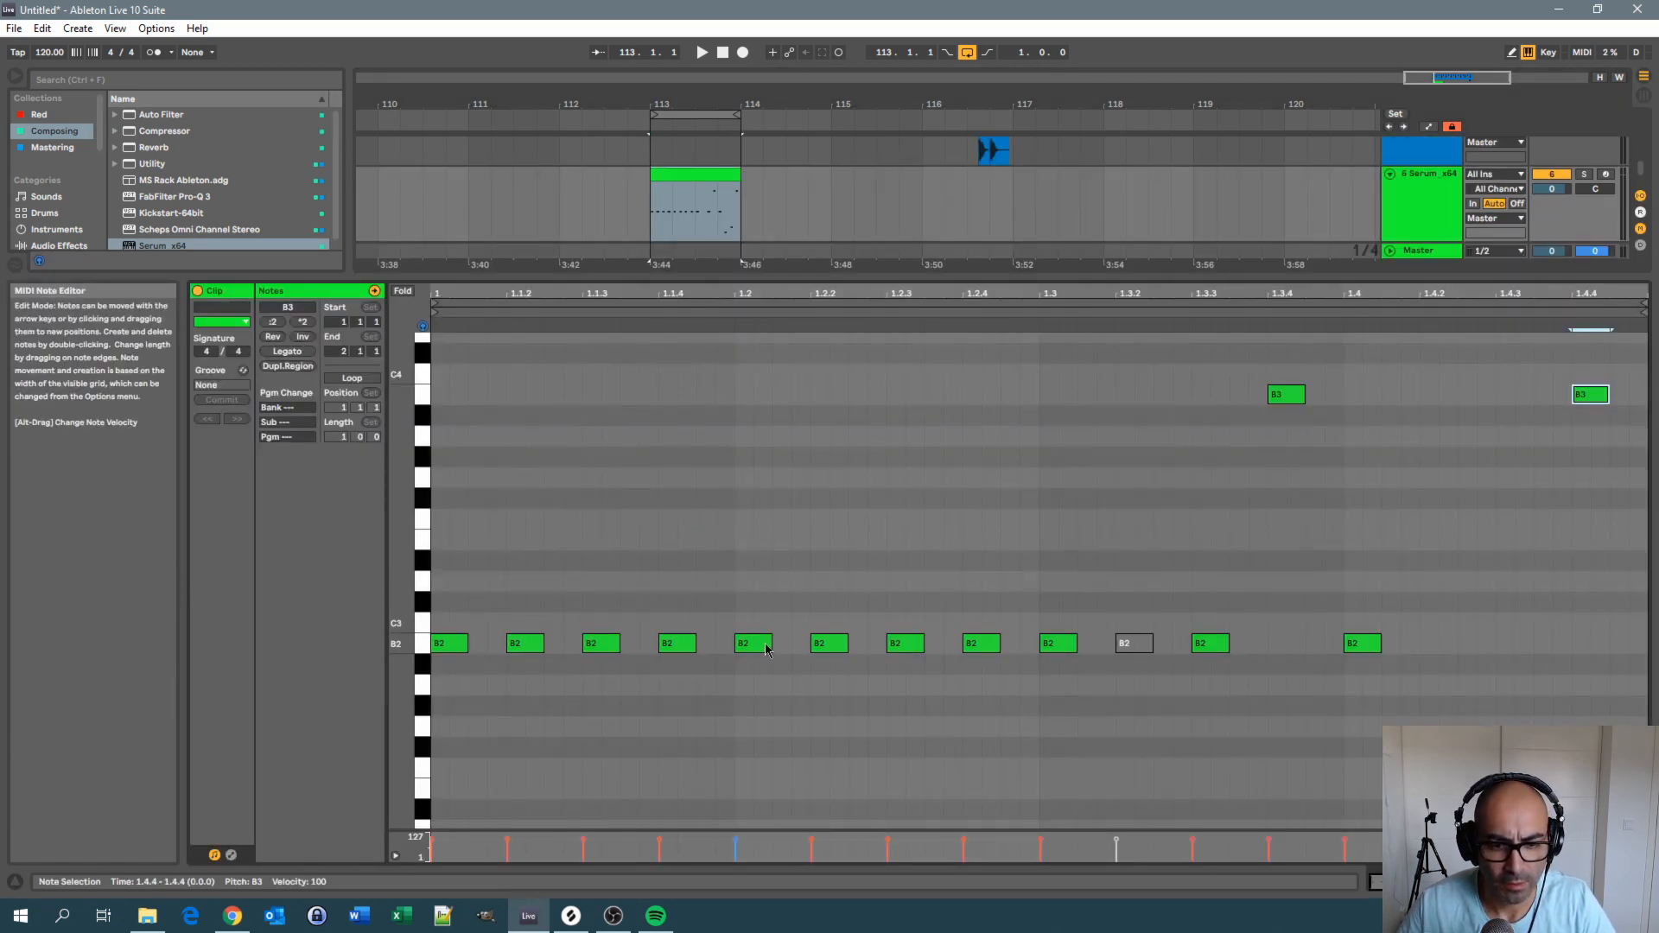
click(826, 644)
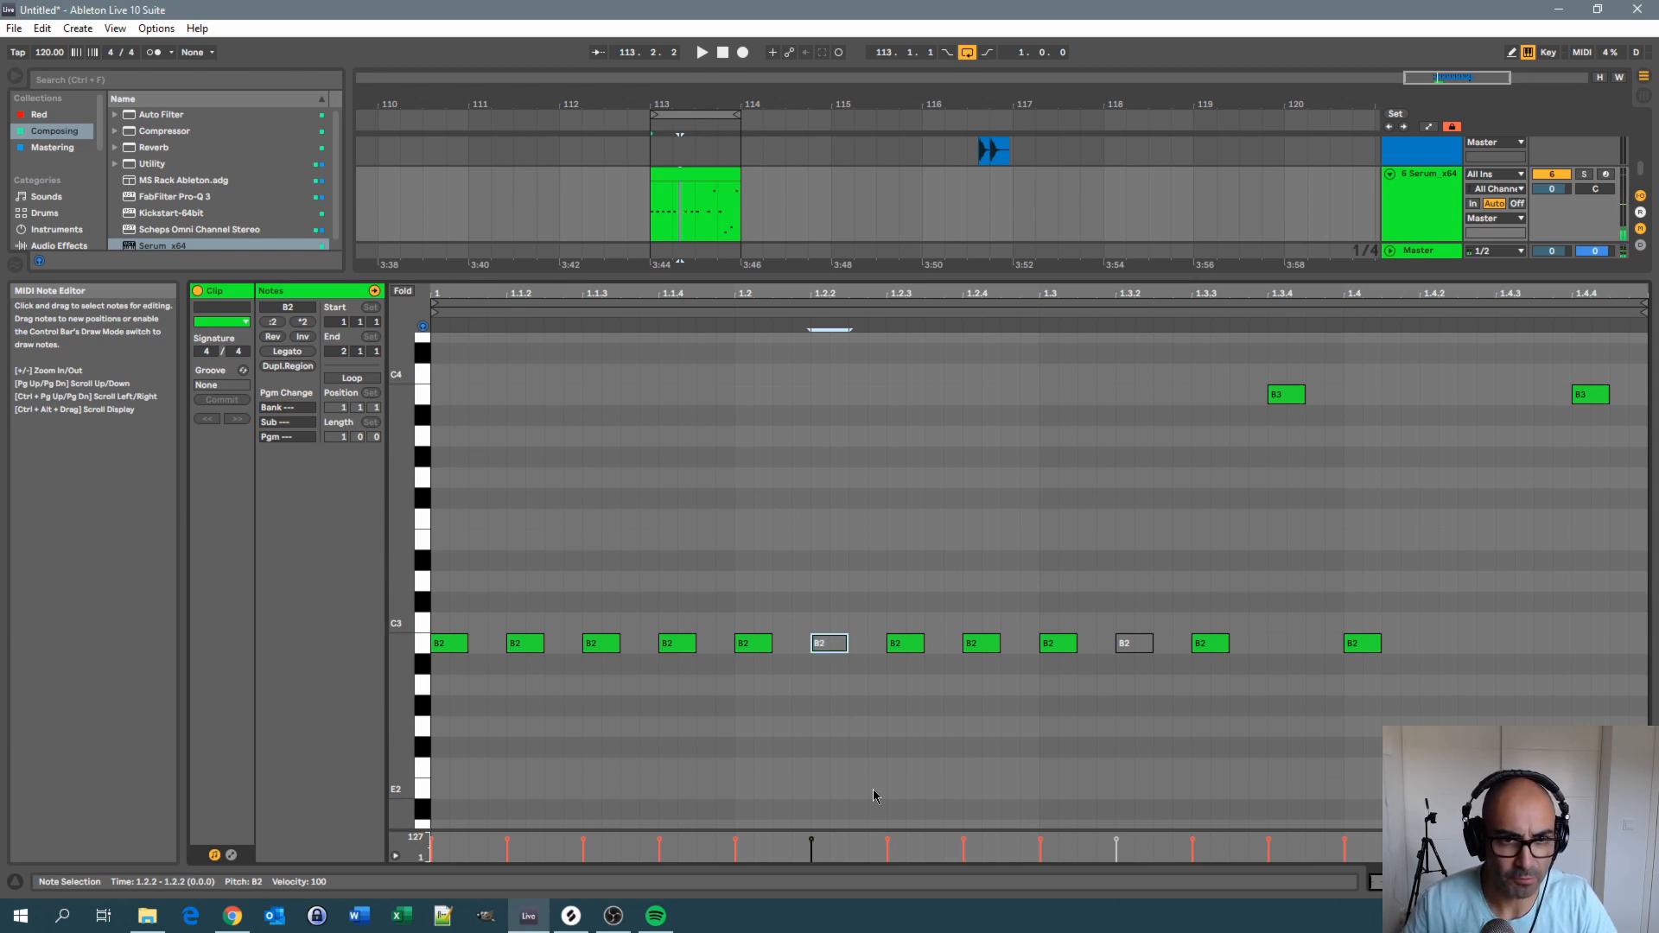
click(657, 234)
key(space)
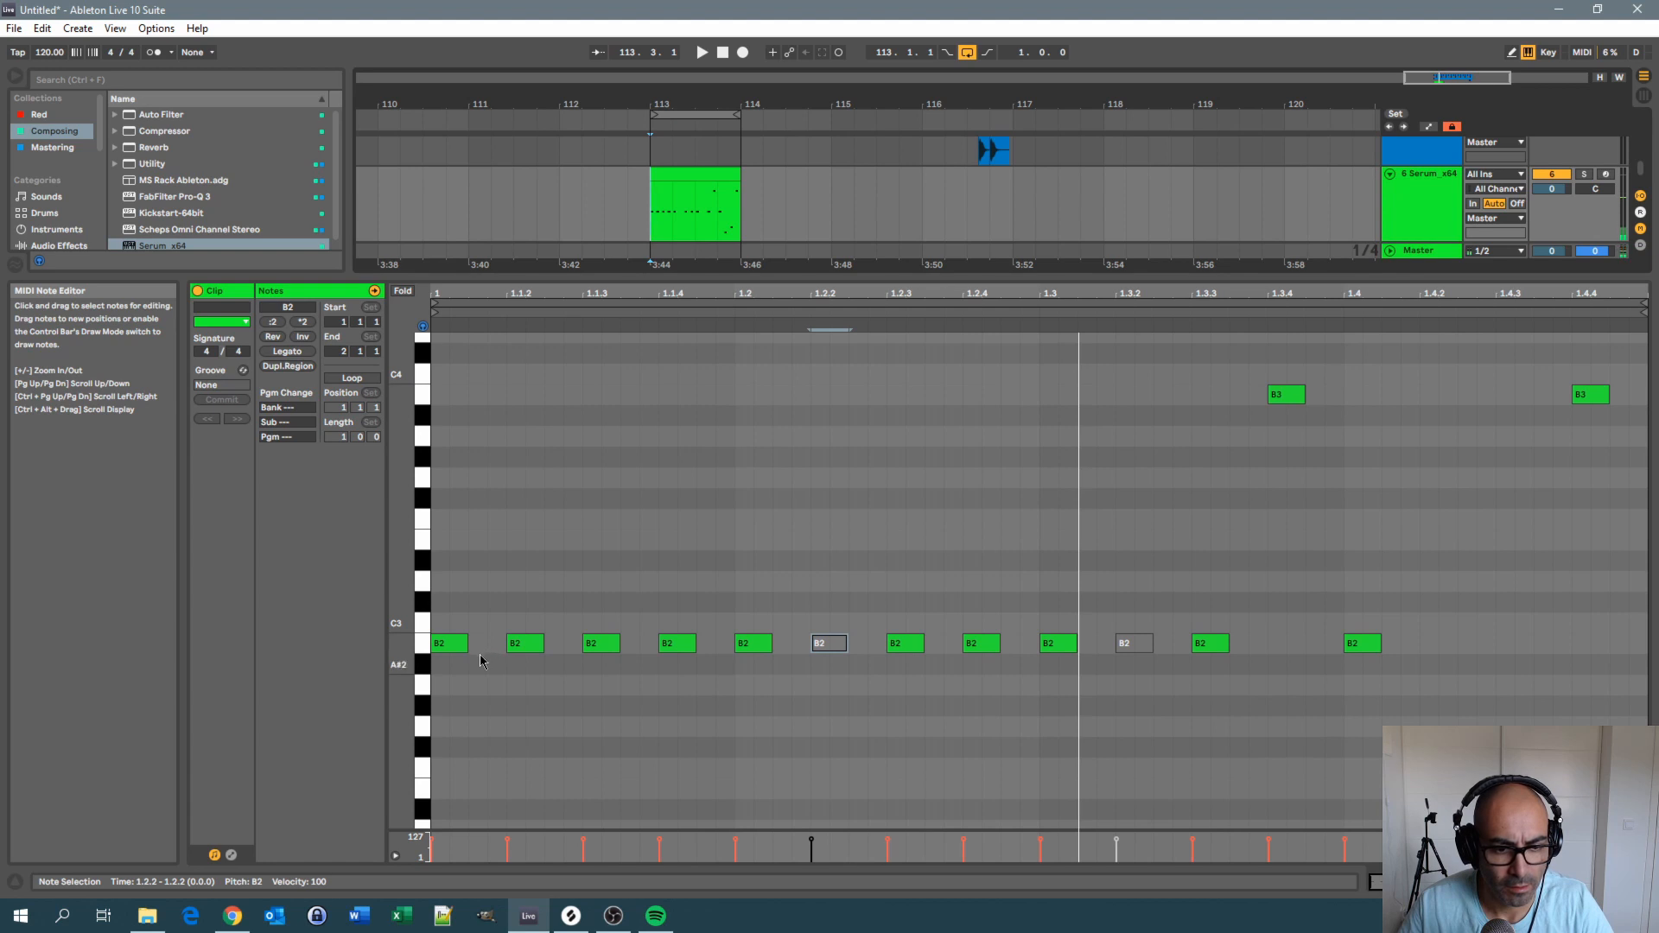
Try the note at 1.2 in the octaves B3 and B1, and return it to B2
click(744, 644)
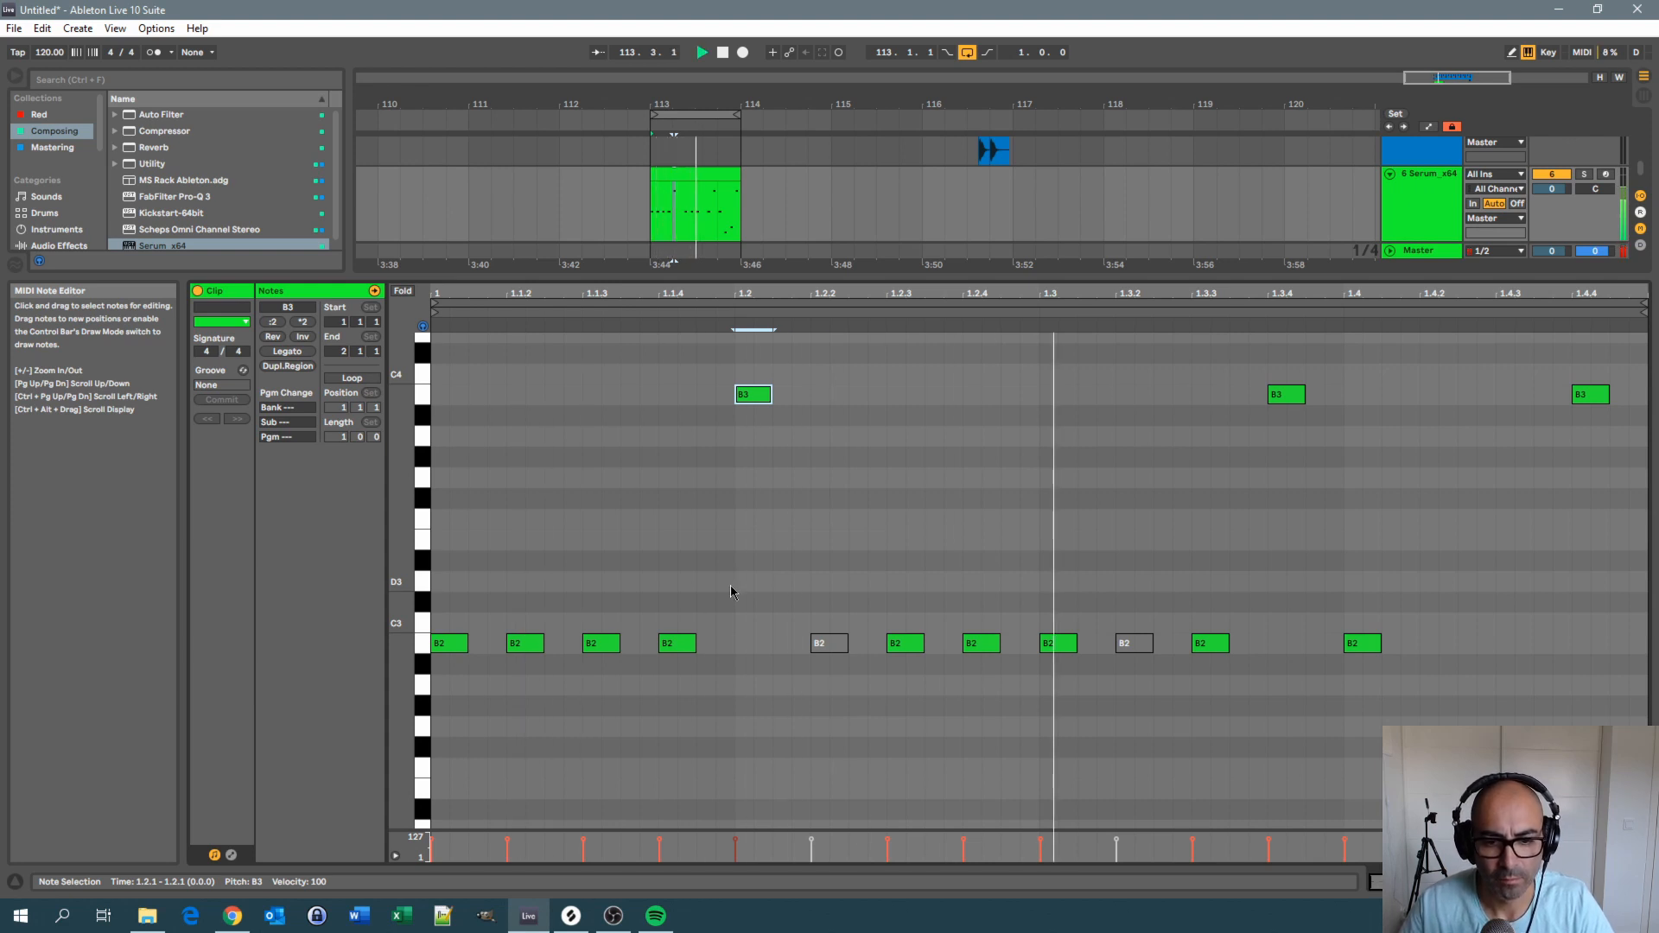
key(shift+Down)
key(shift+Down)
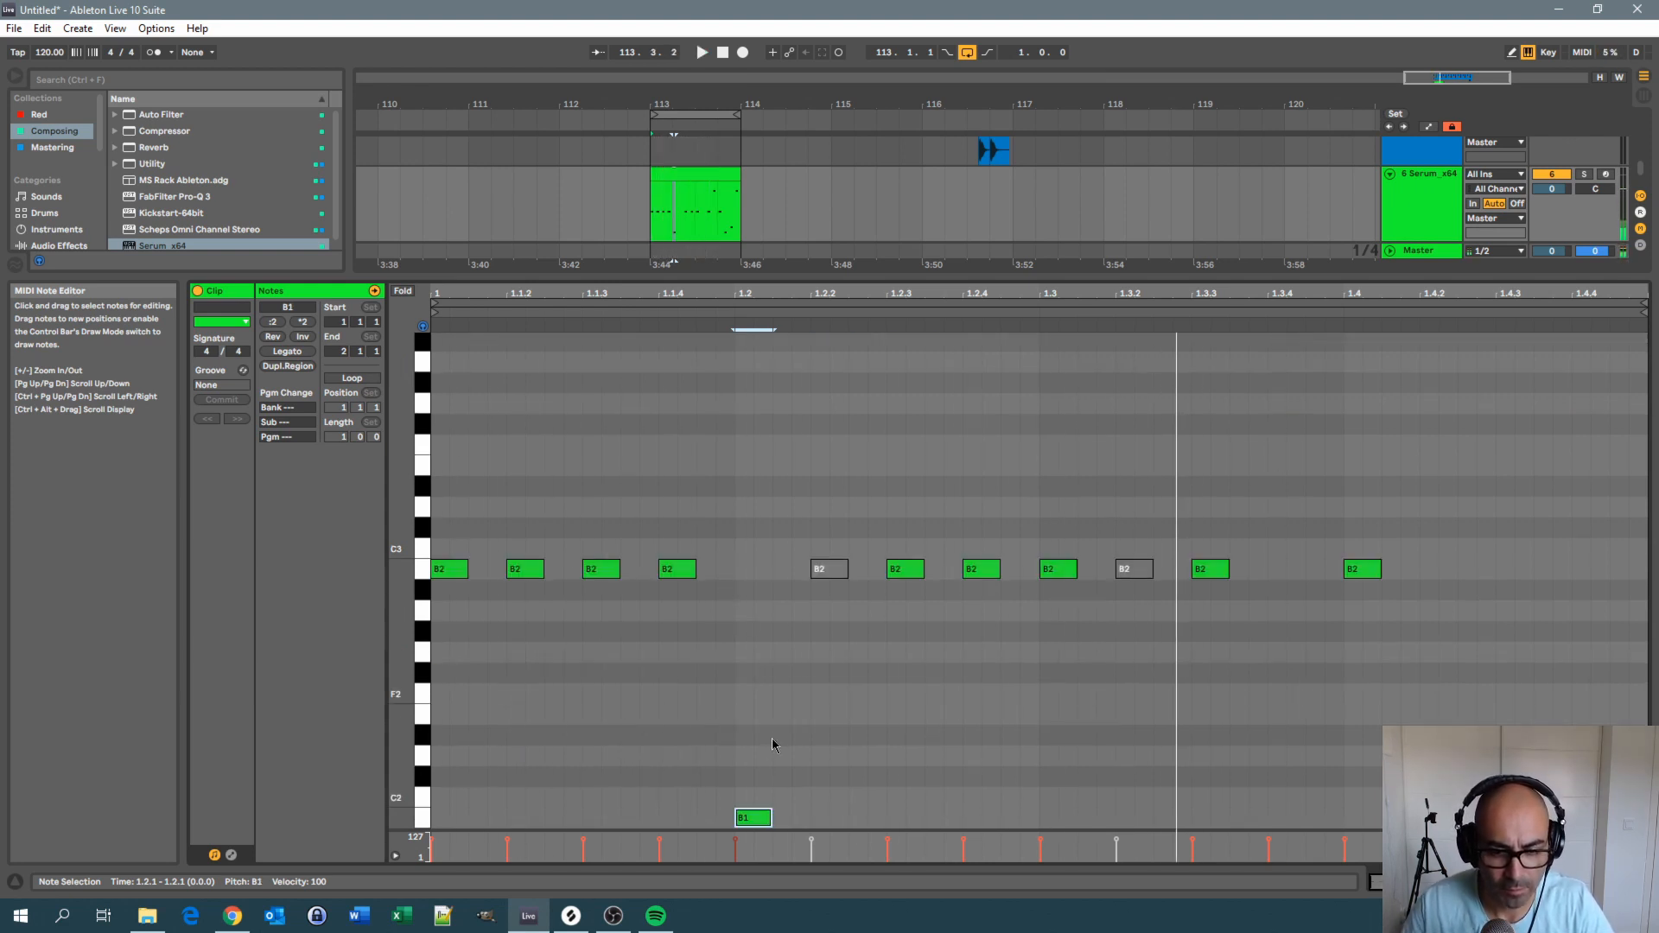
key(shift+Up)
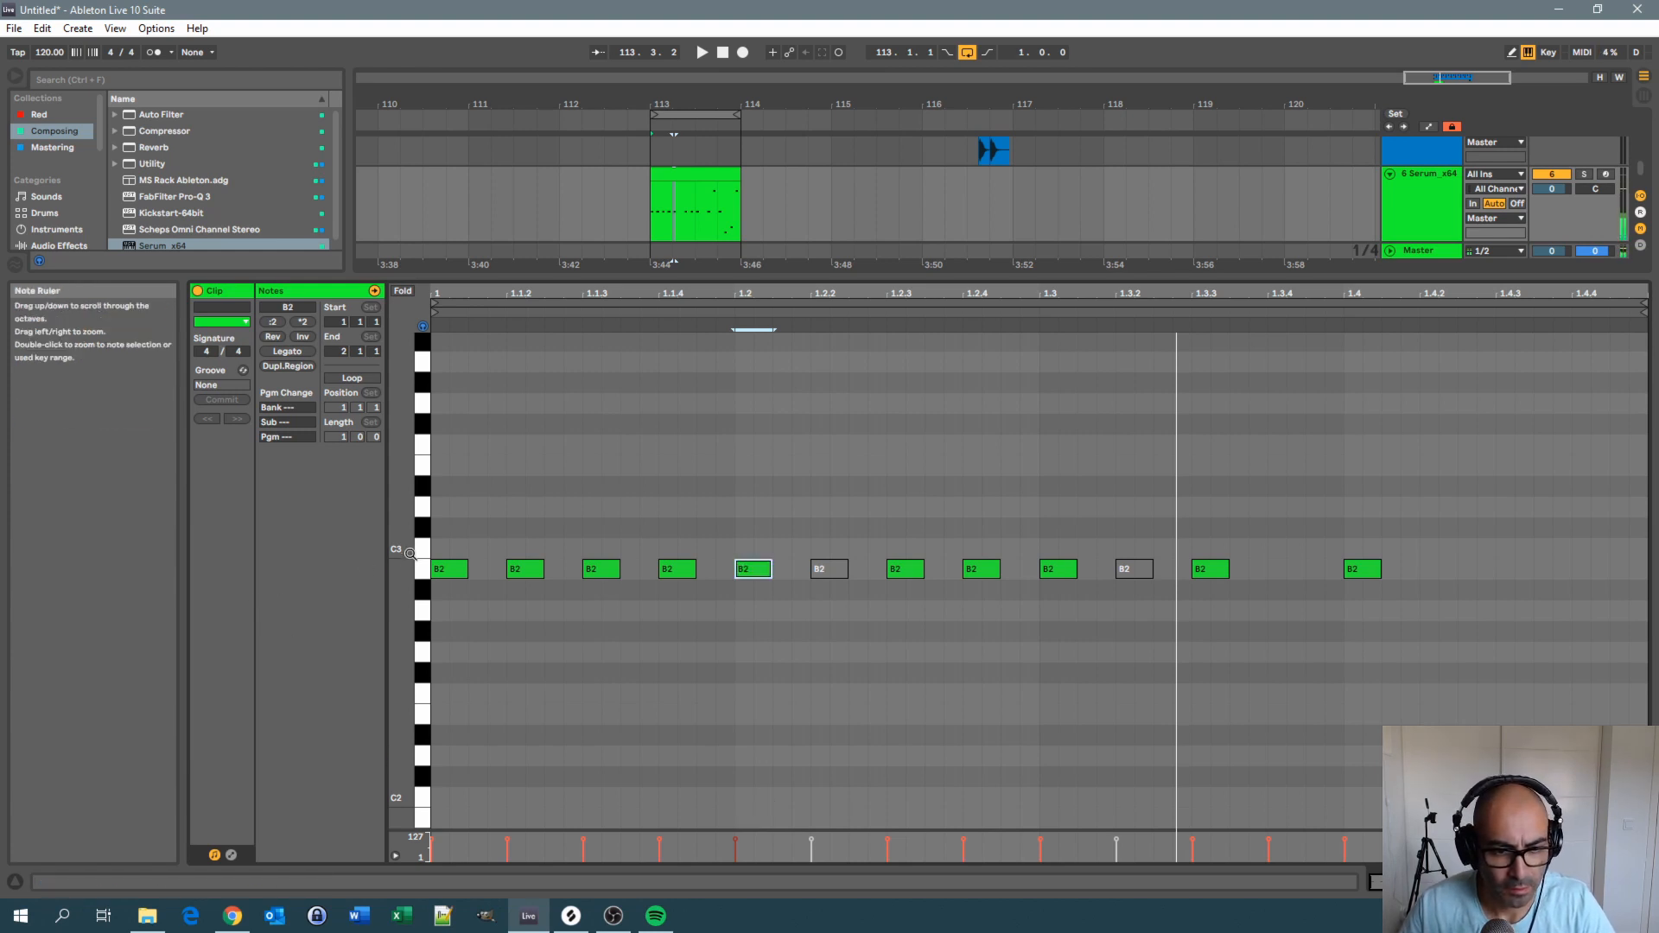
Raise the note at 1.1.4 one octave to B3 and play the loop
click(677, 569)
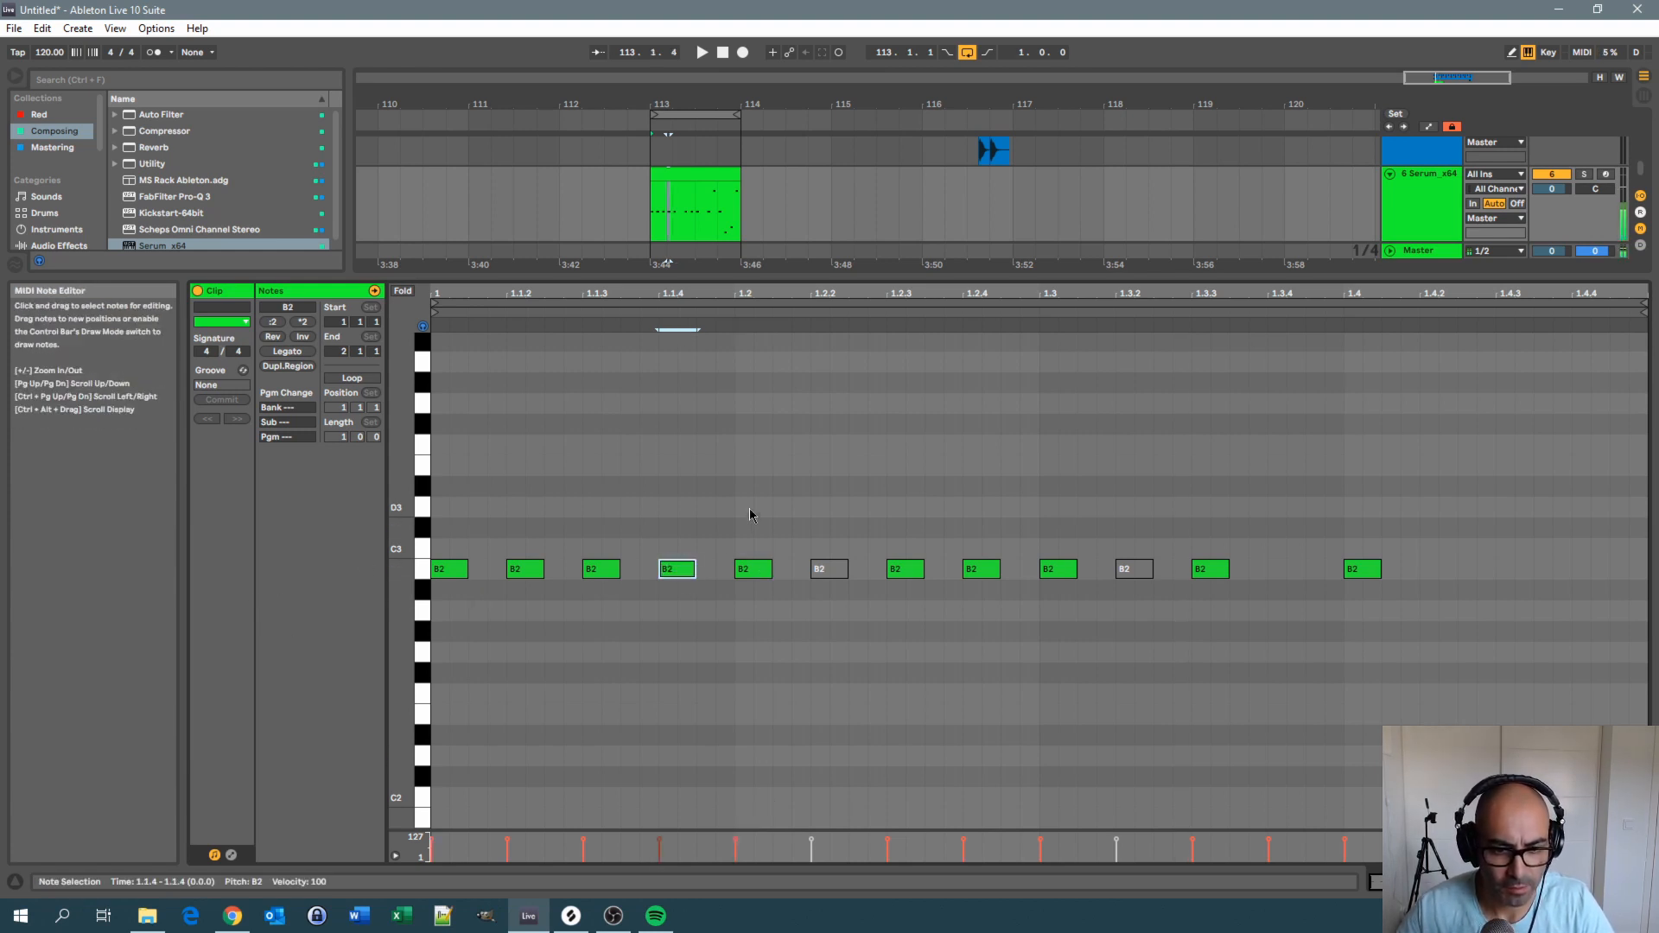
key(shift+Up)
key(space)
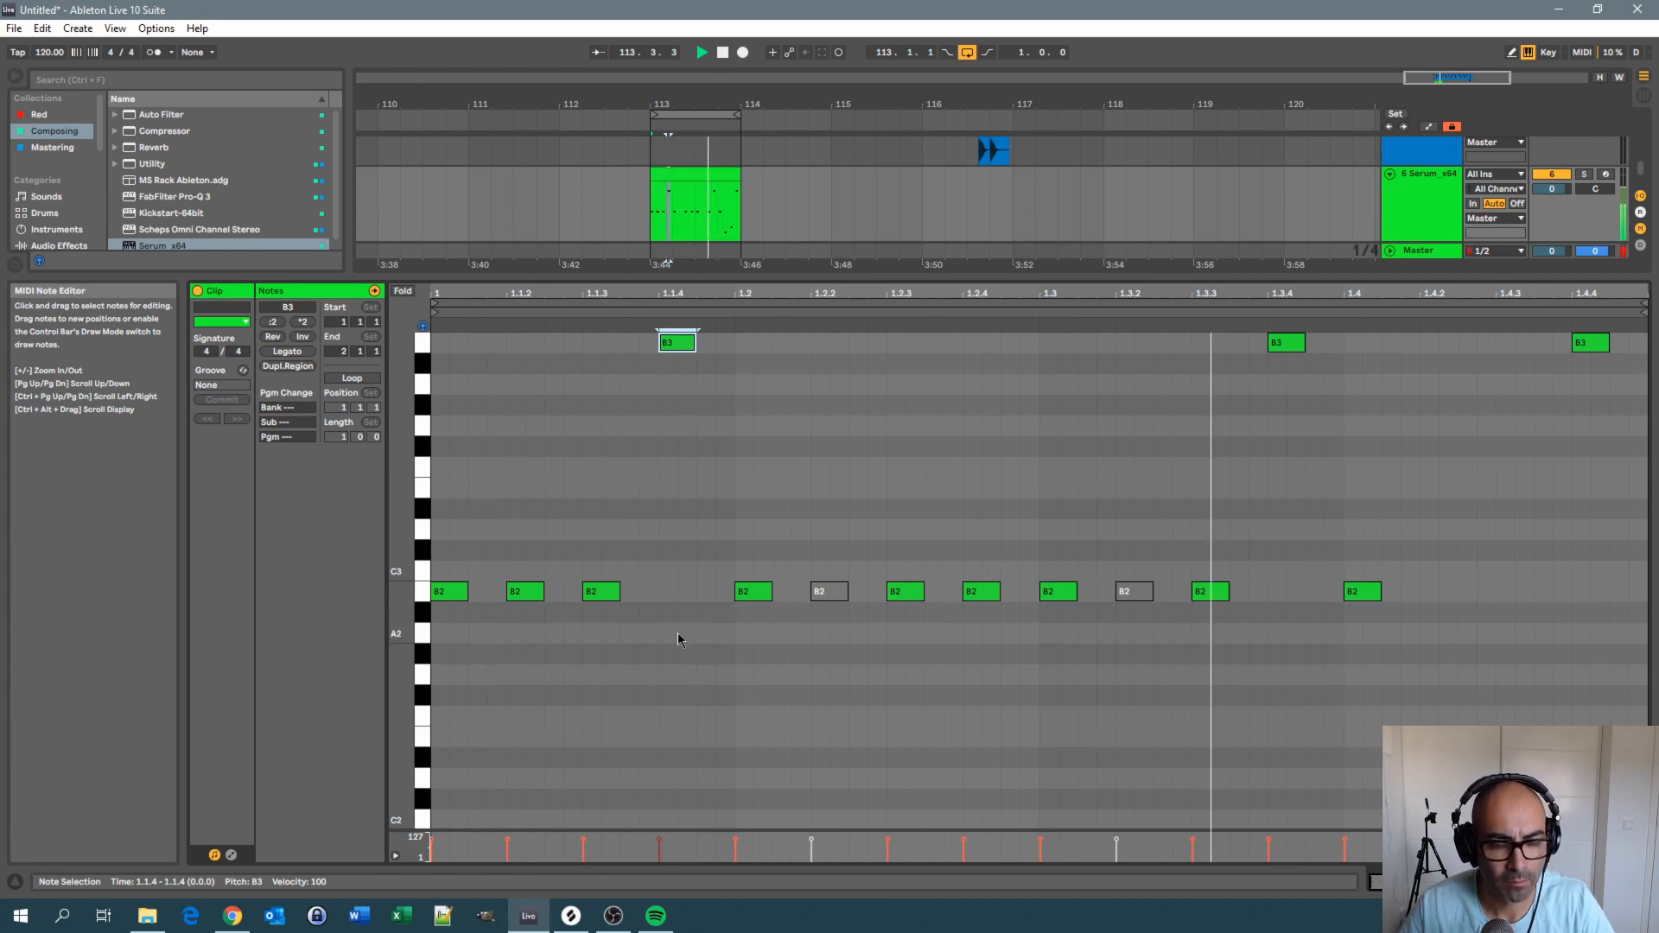
key(space)
Open the Serum instrument on the bass track and load the Synthwave preset Key_10_baras
key(shift+Tab)
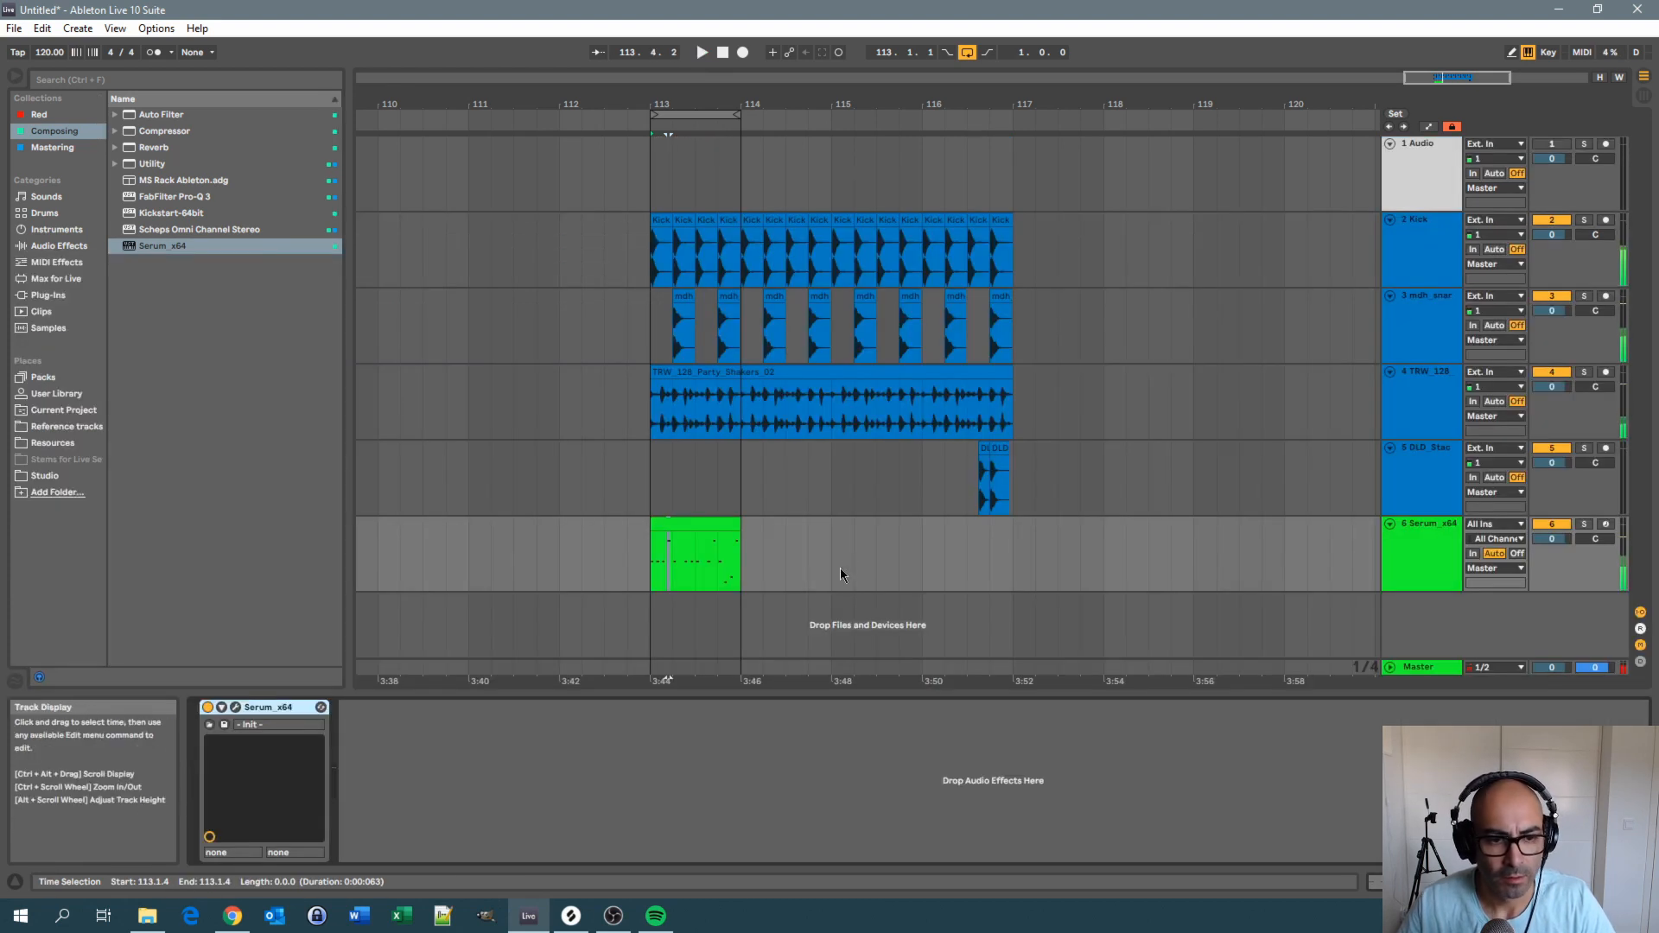
click(235, 708)
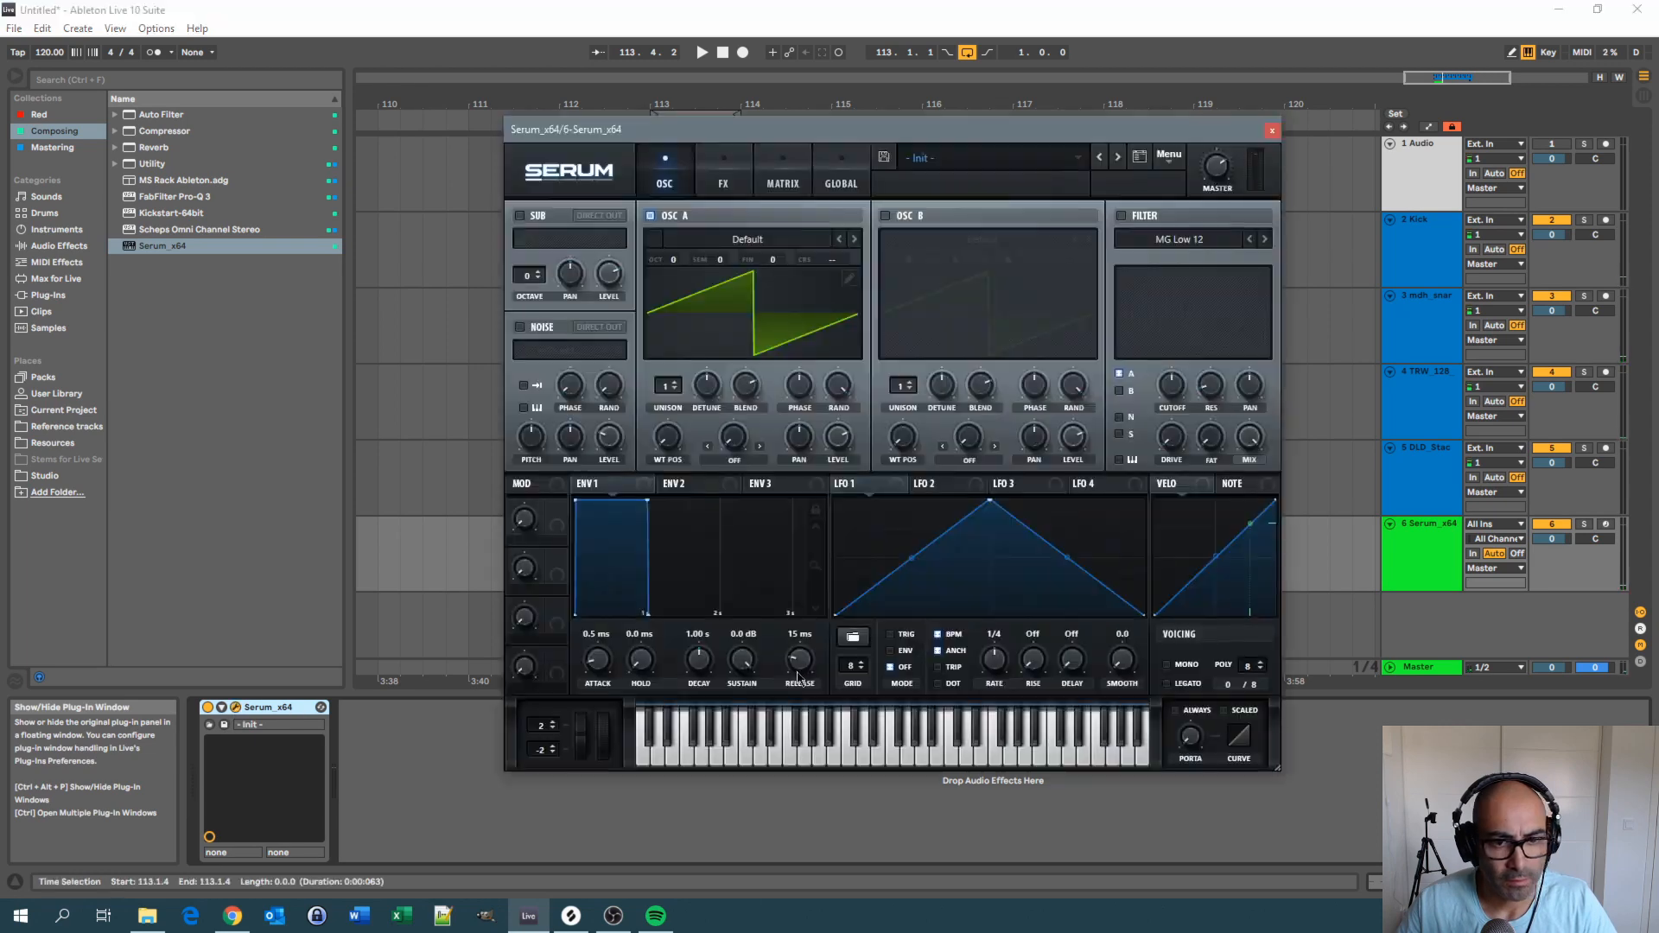
click(973, 164)
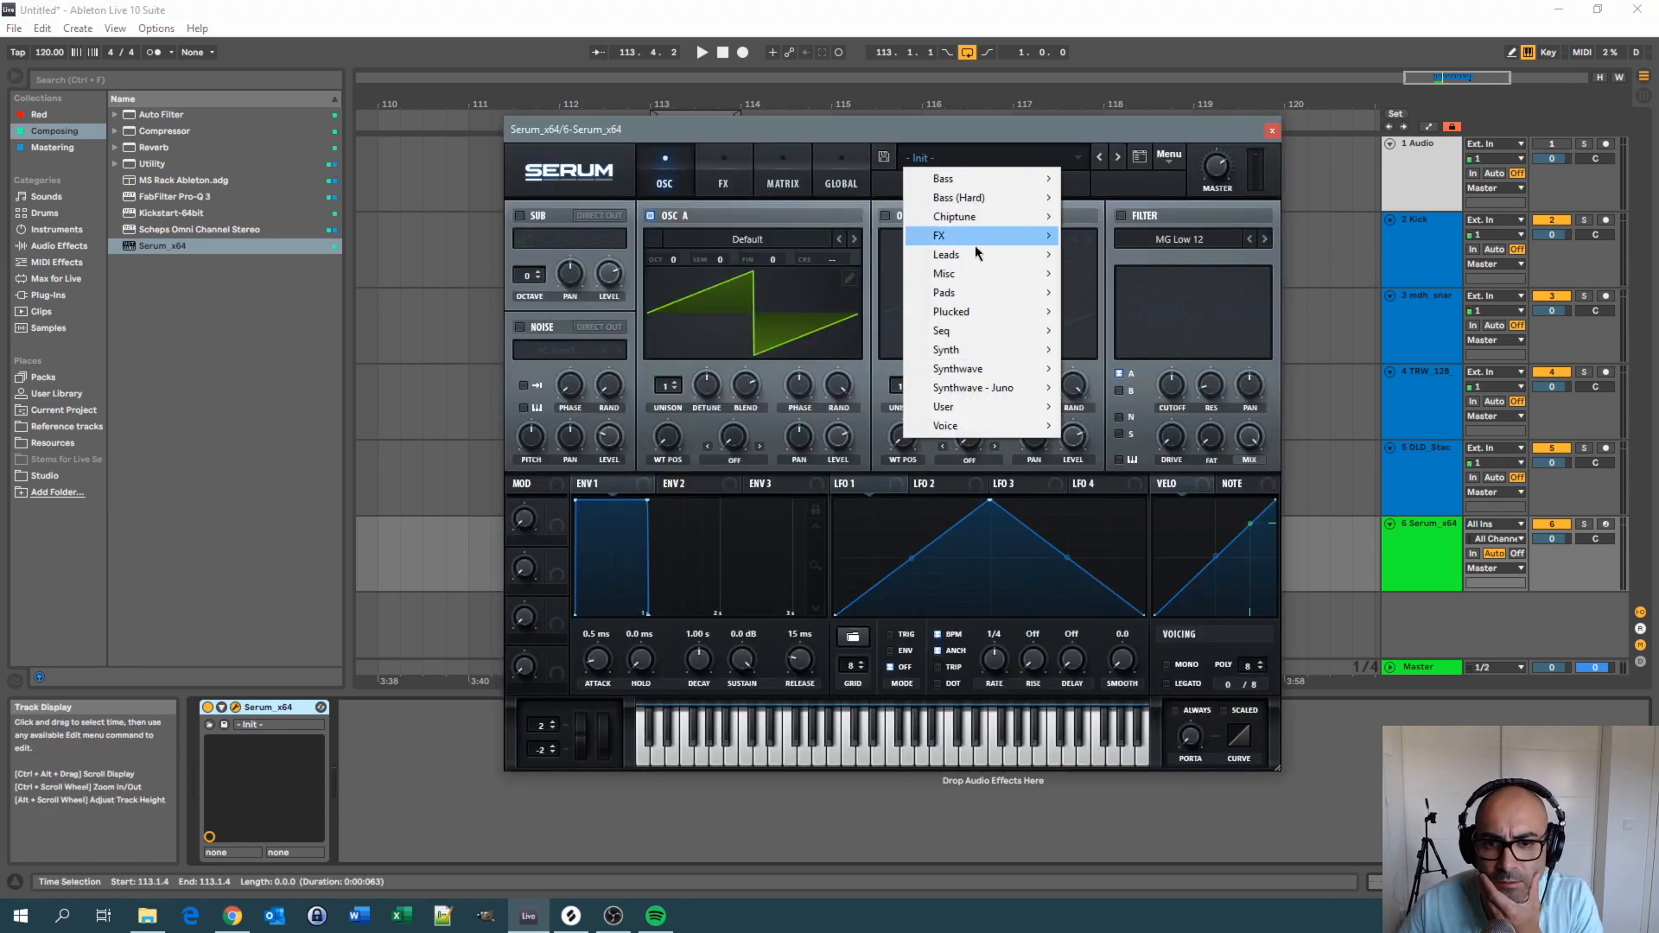
mouse_move(967, 371)
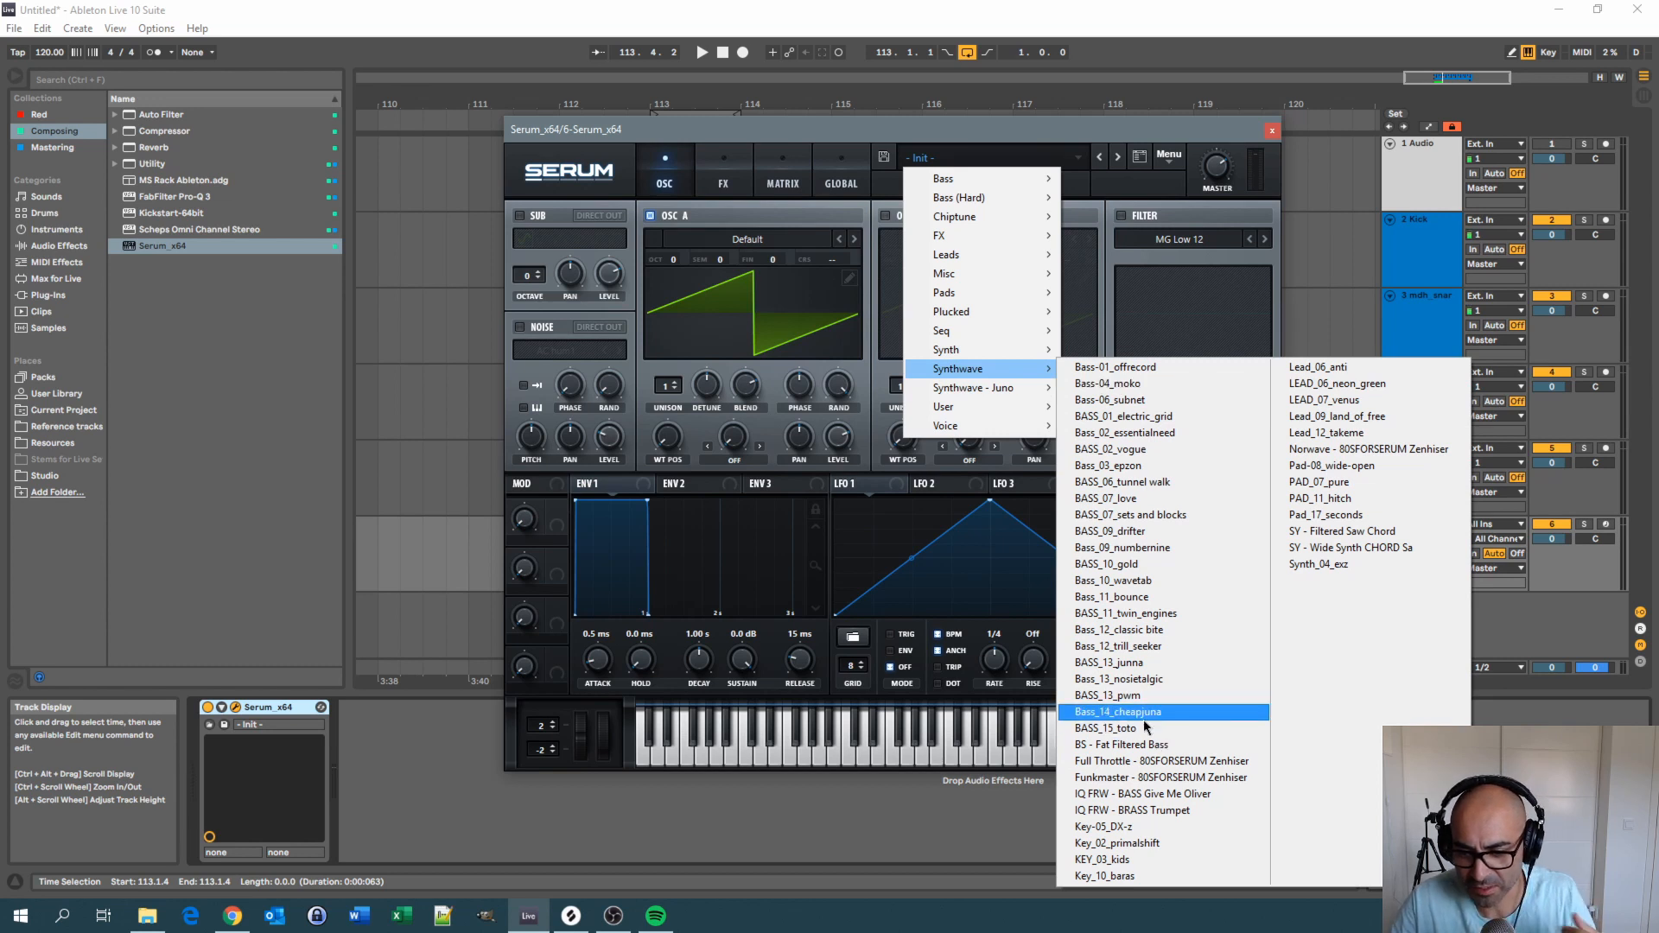
click(1106, 876)
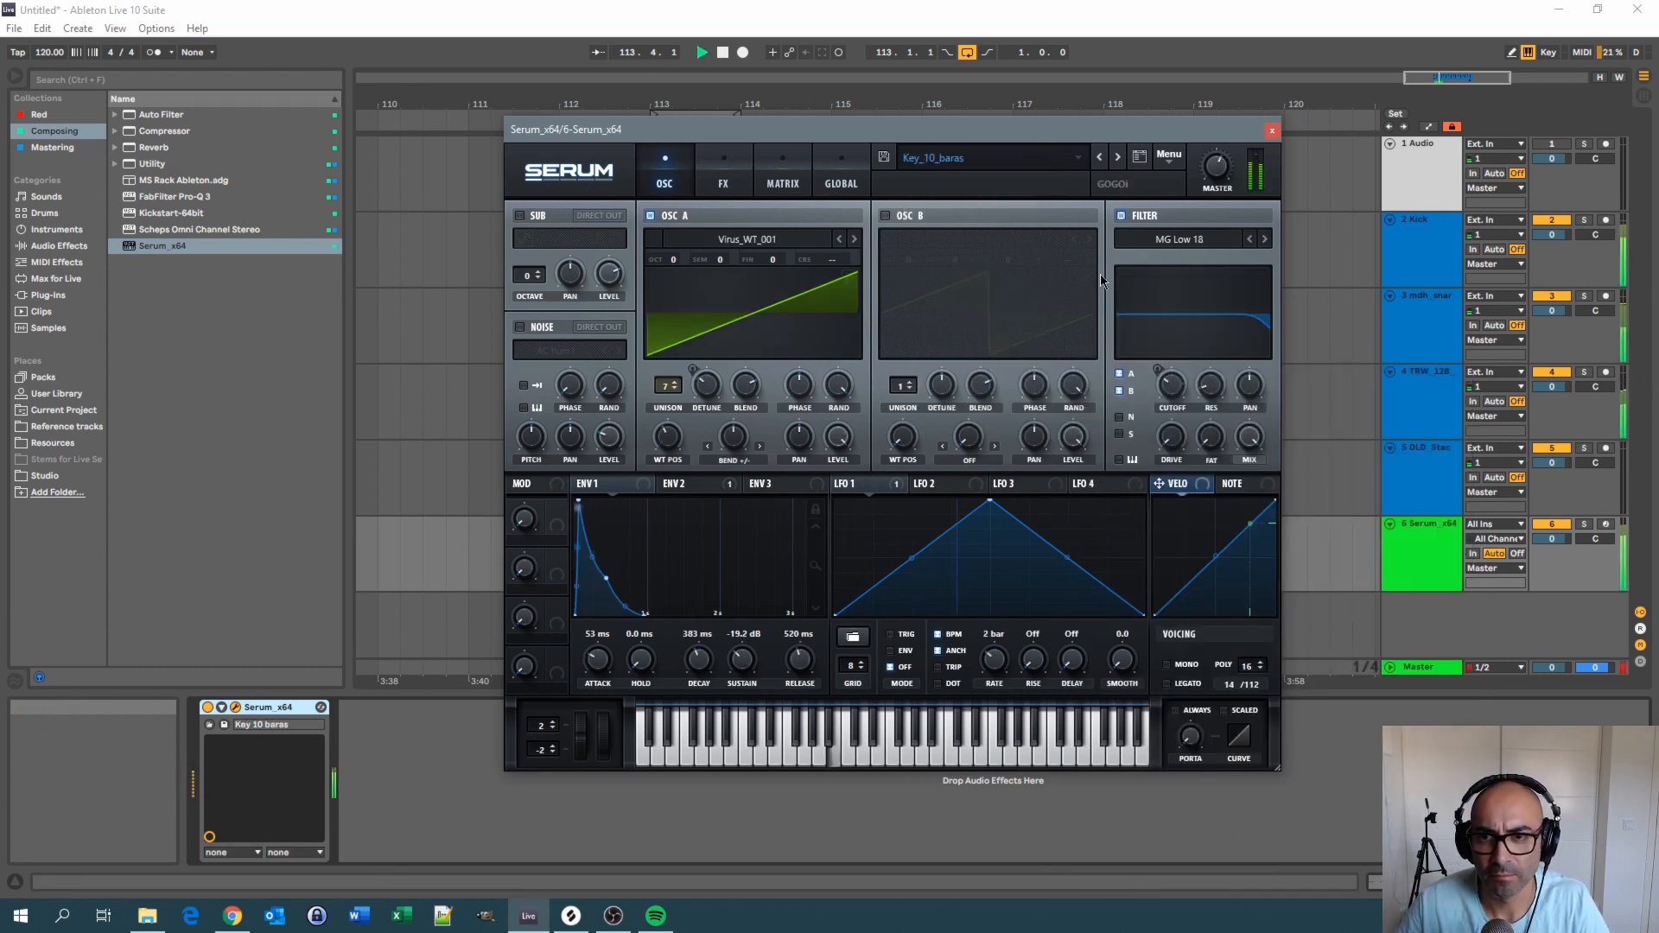
Audition neighbouring Serum presets over the playing loop, keep IQ FRW - BASS Give Me Oliver, and close the plug-in
click(1119, 158)
click(1100, 158)
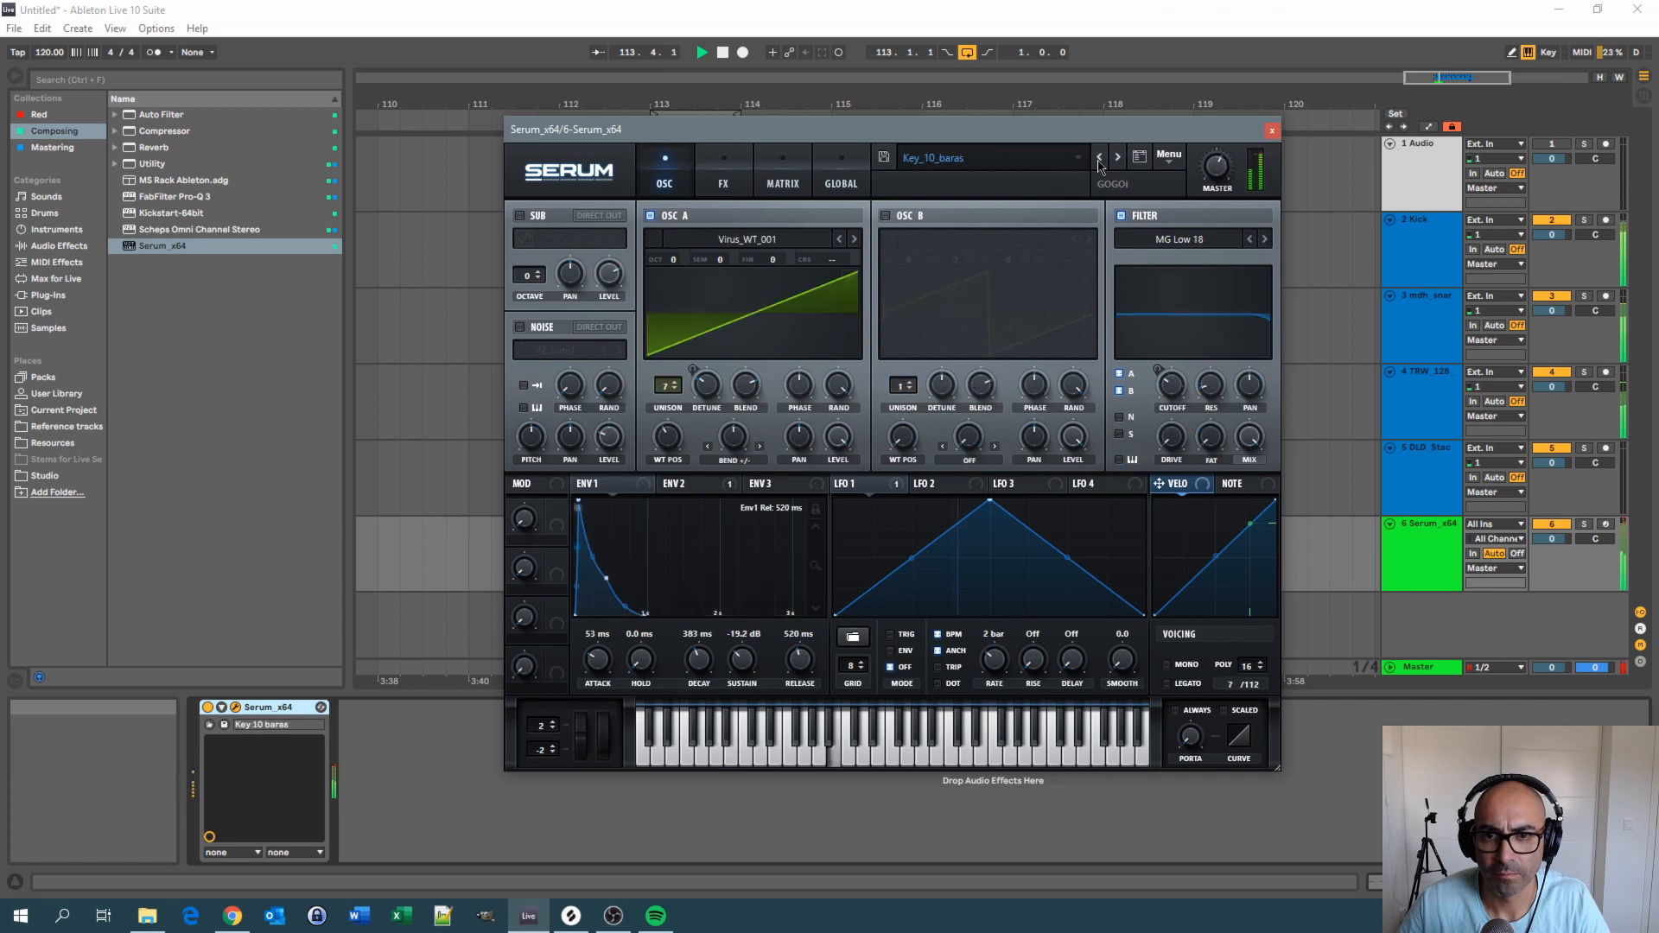
click(1100, 158)
click(1100, 158)
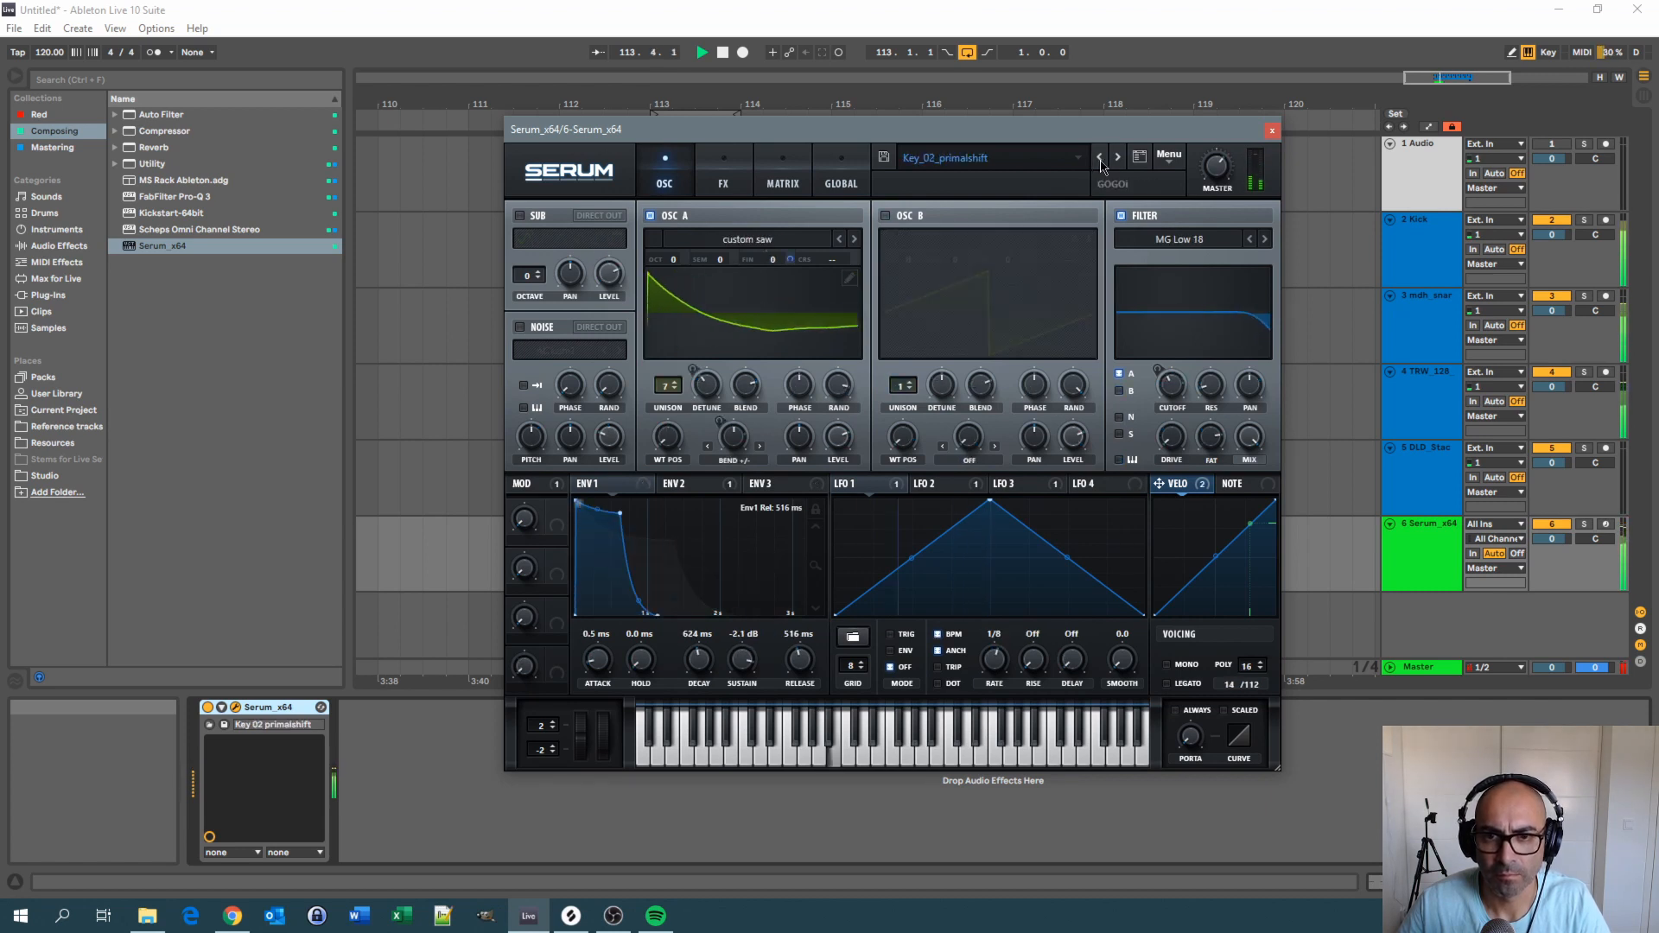
click(1100, 158)
click(1100, 158)
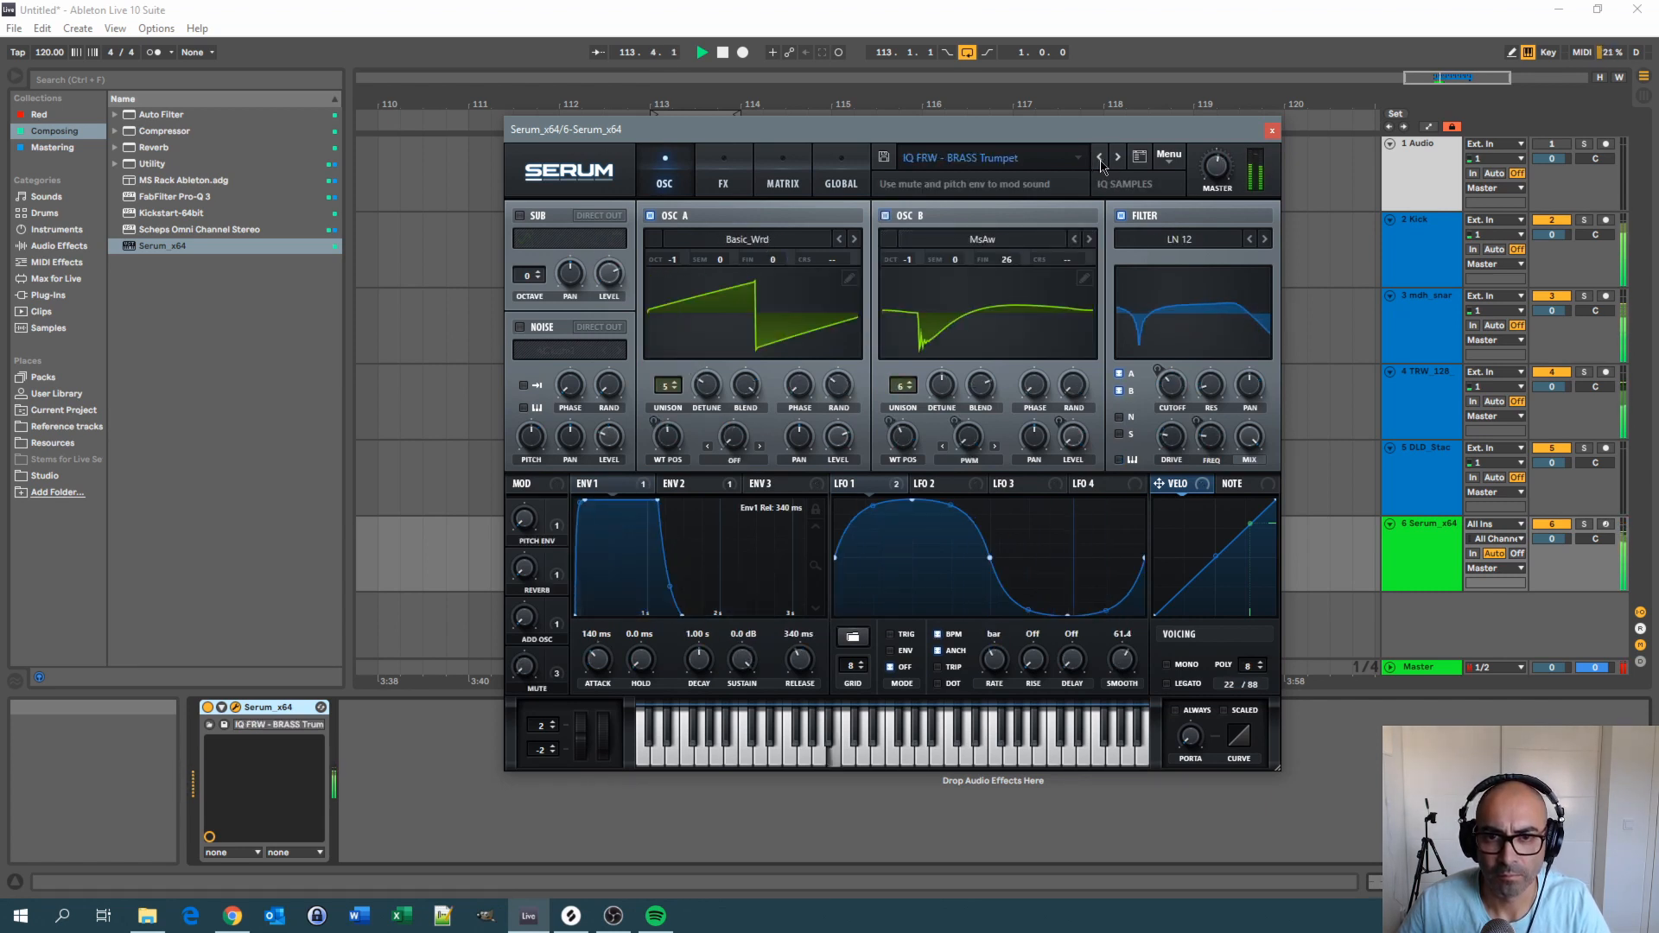
click(1100, 158)
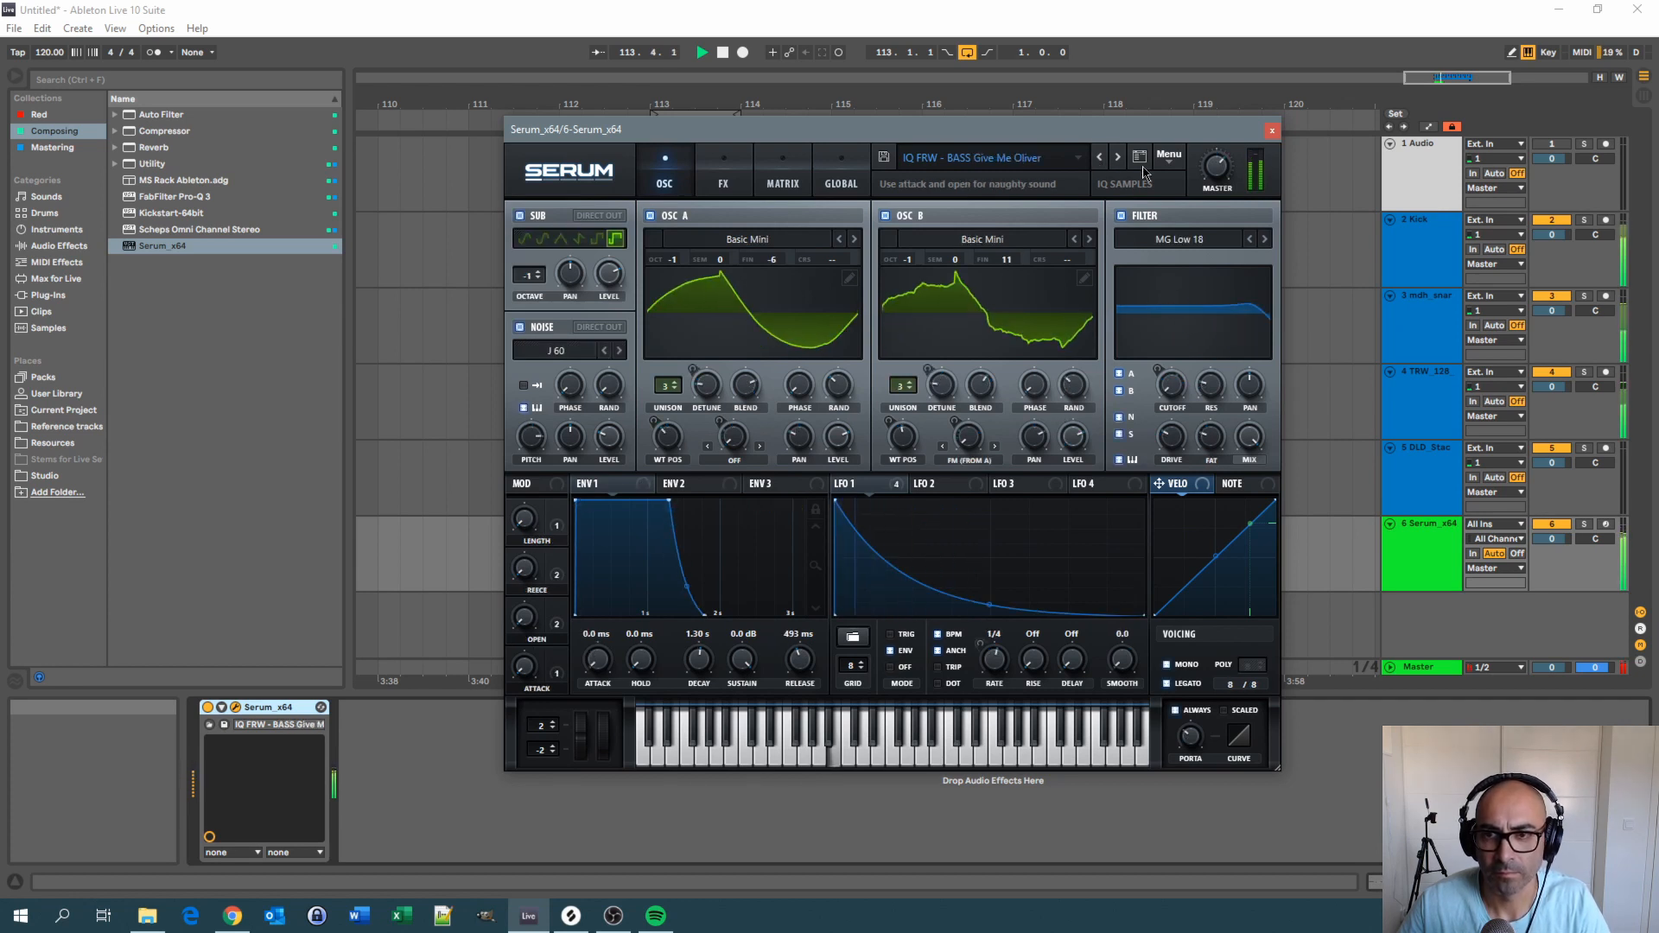
click(1272, 132)
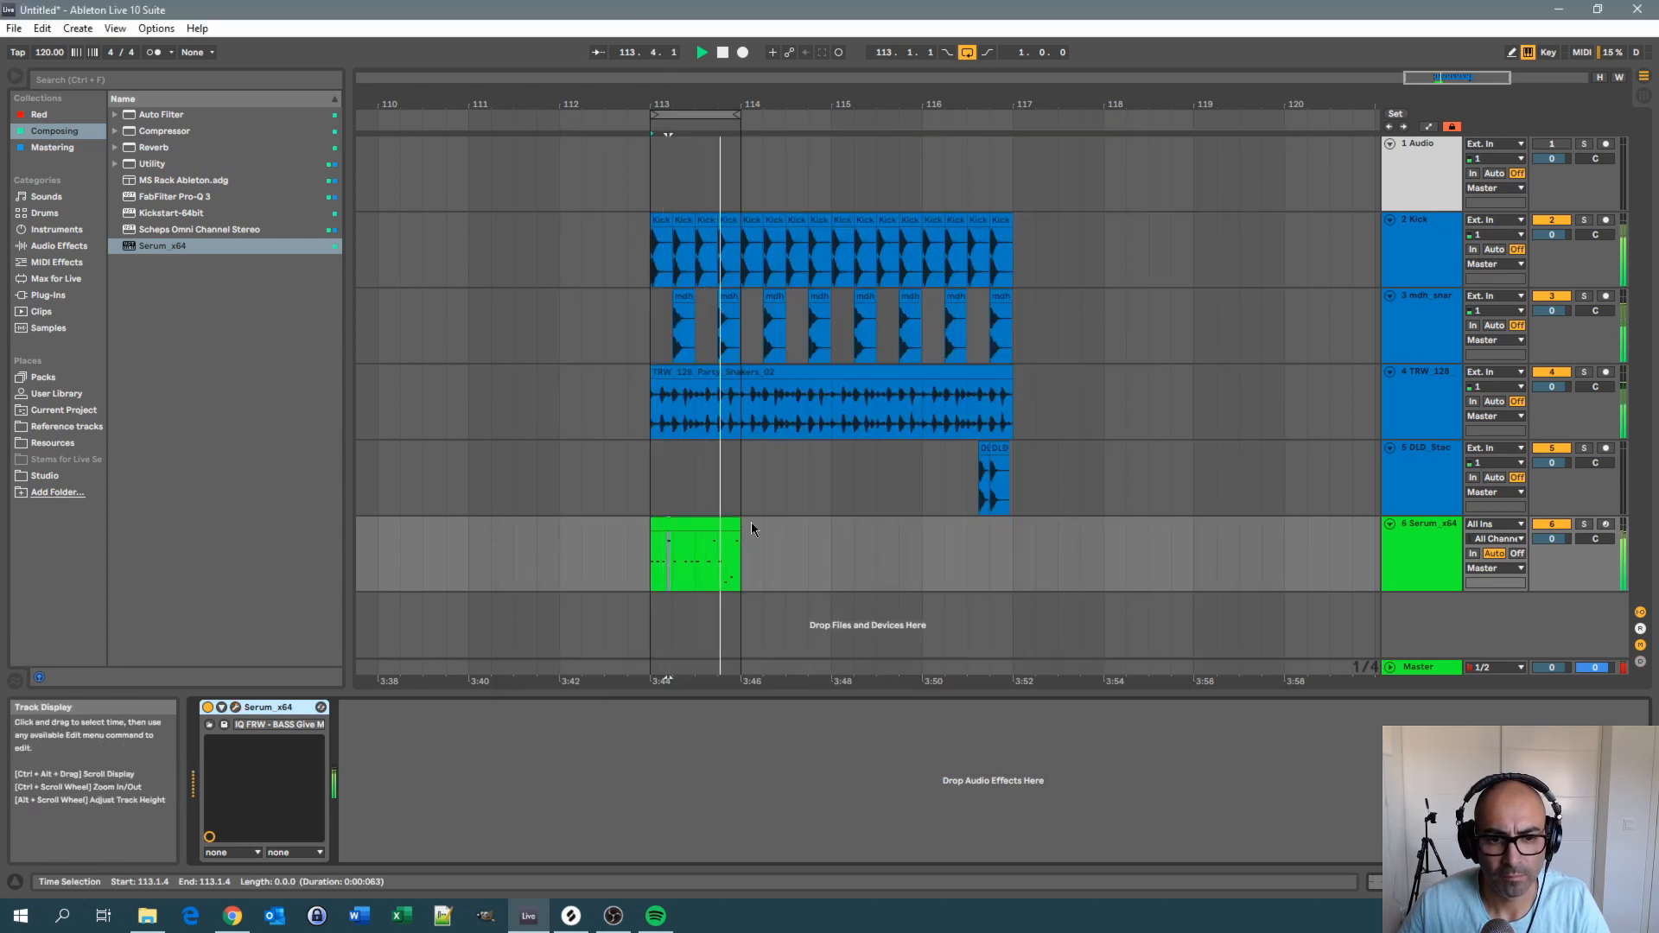
key(space)
Play the loop briefly from 113.1.1 to hear the bassline with the selected preset
double_click(718, 531)
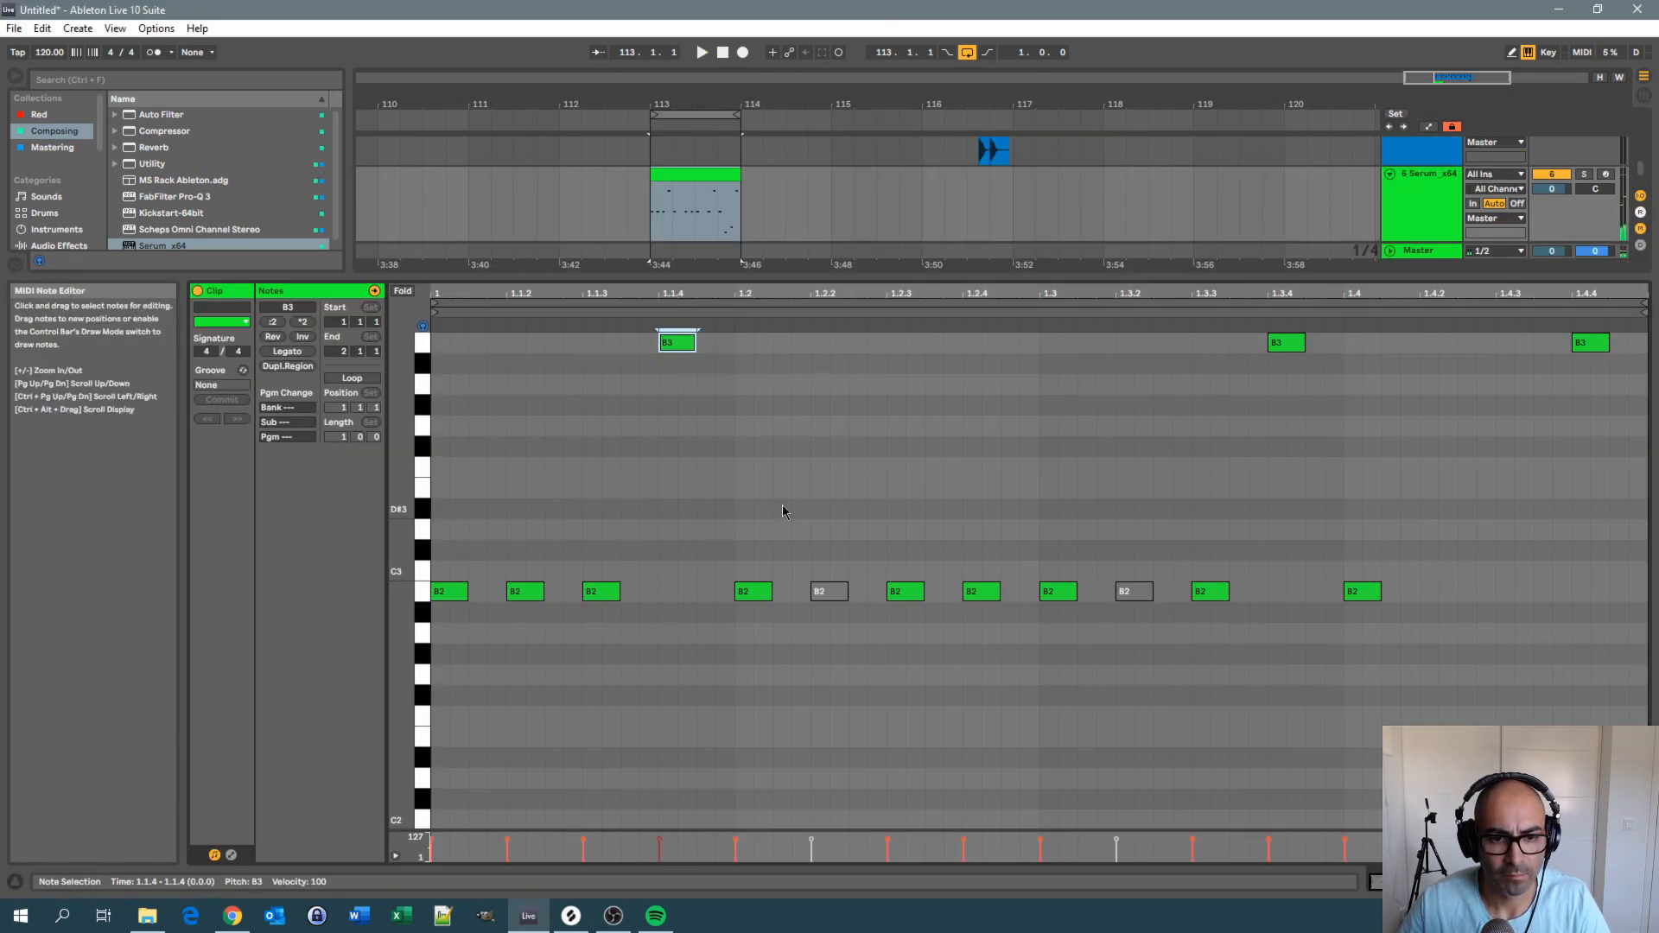
key(shift+Tab)
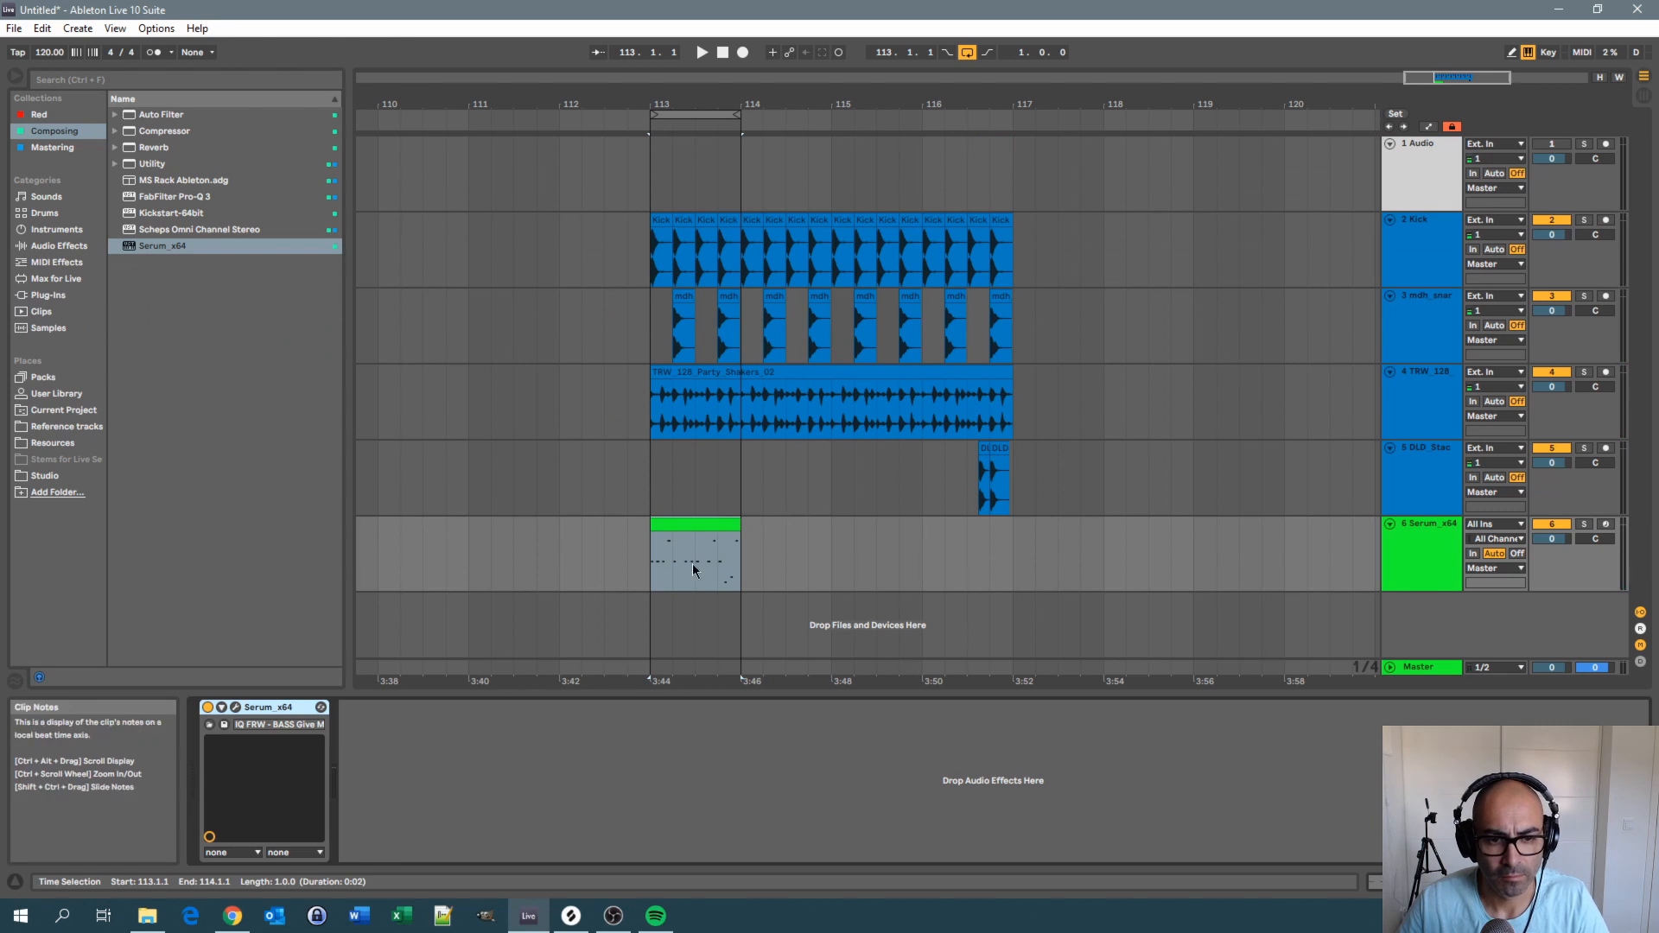
key(space)
key(space)
Reopen the bass clip, lower the note at 1.1.4 one octave to B2 and play the loop
double_click(692, 527)
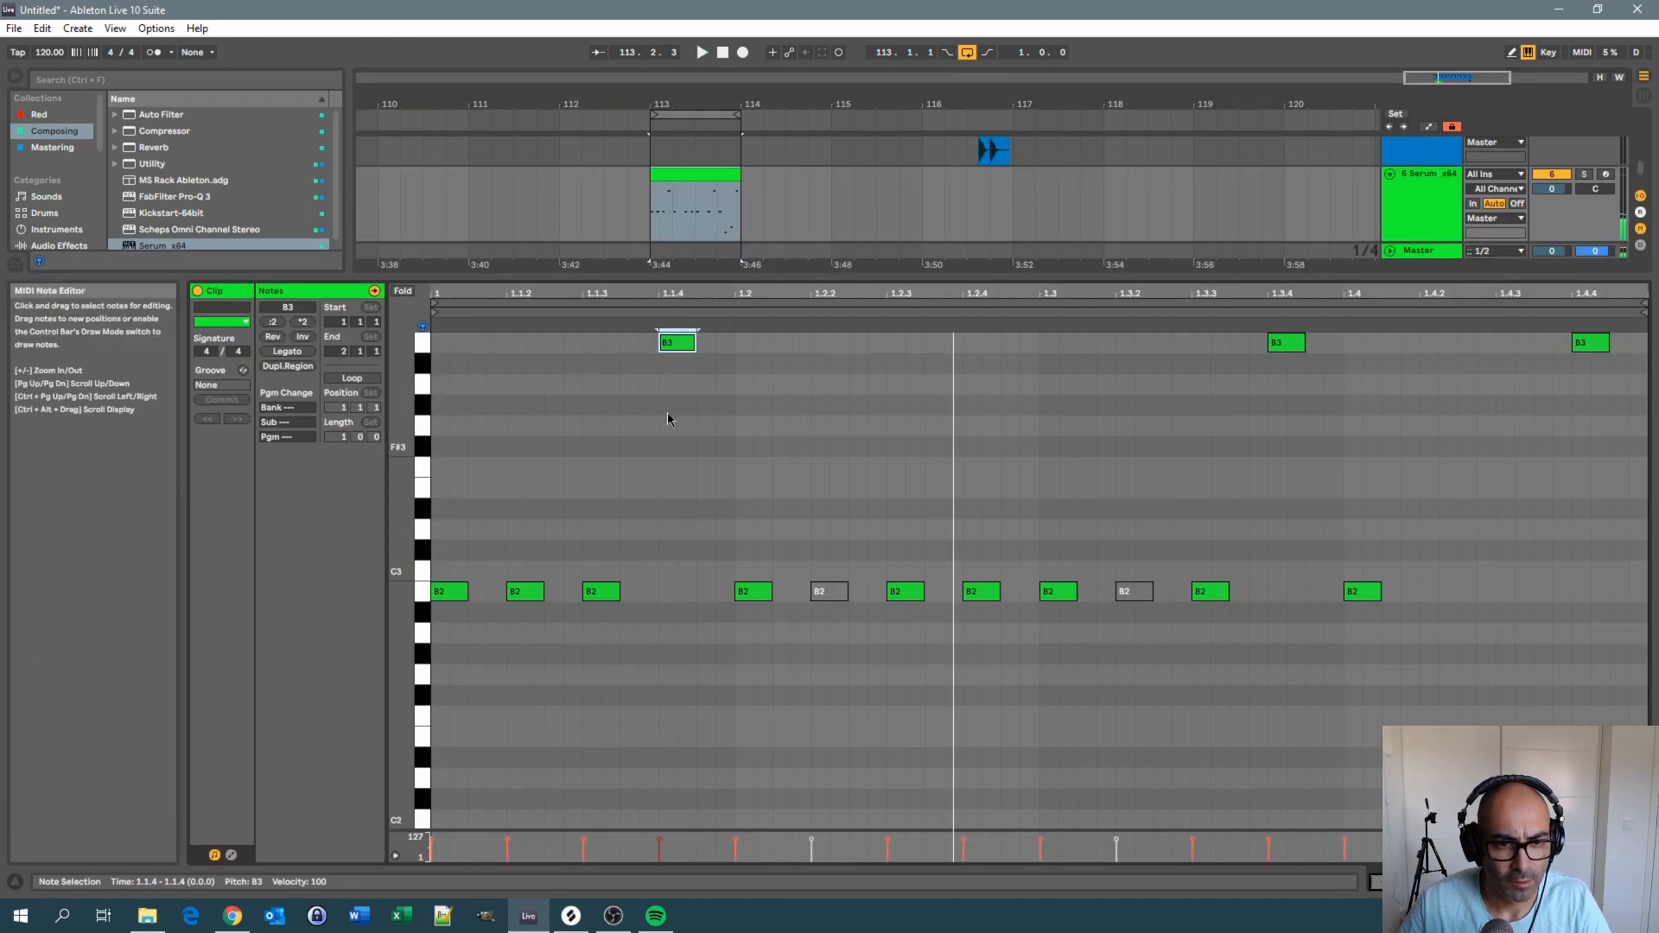
click(663, 346)
key(shift+Down)
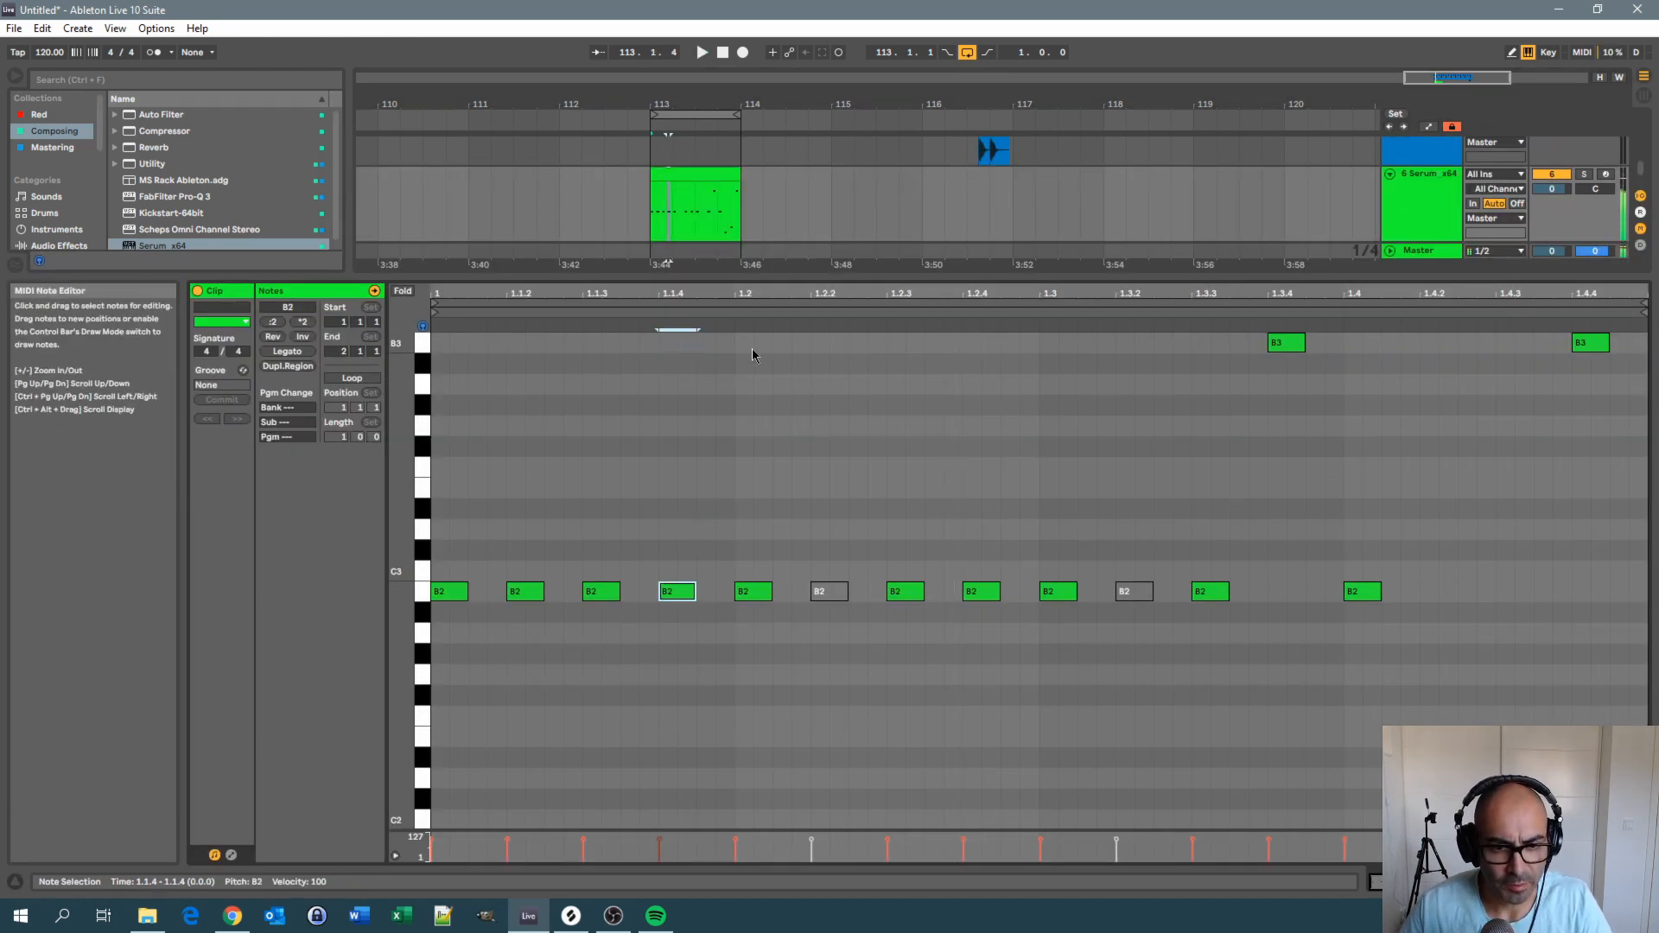
key(space)
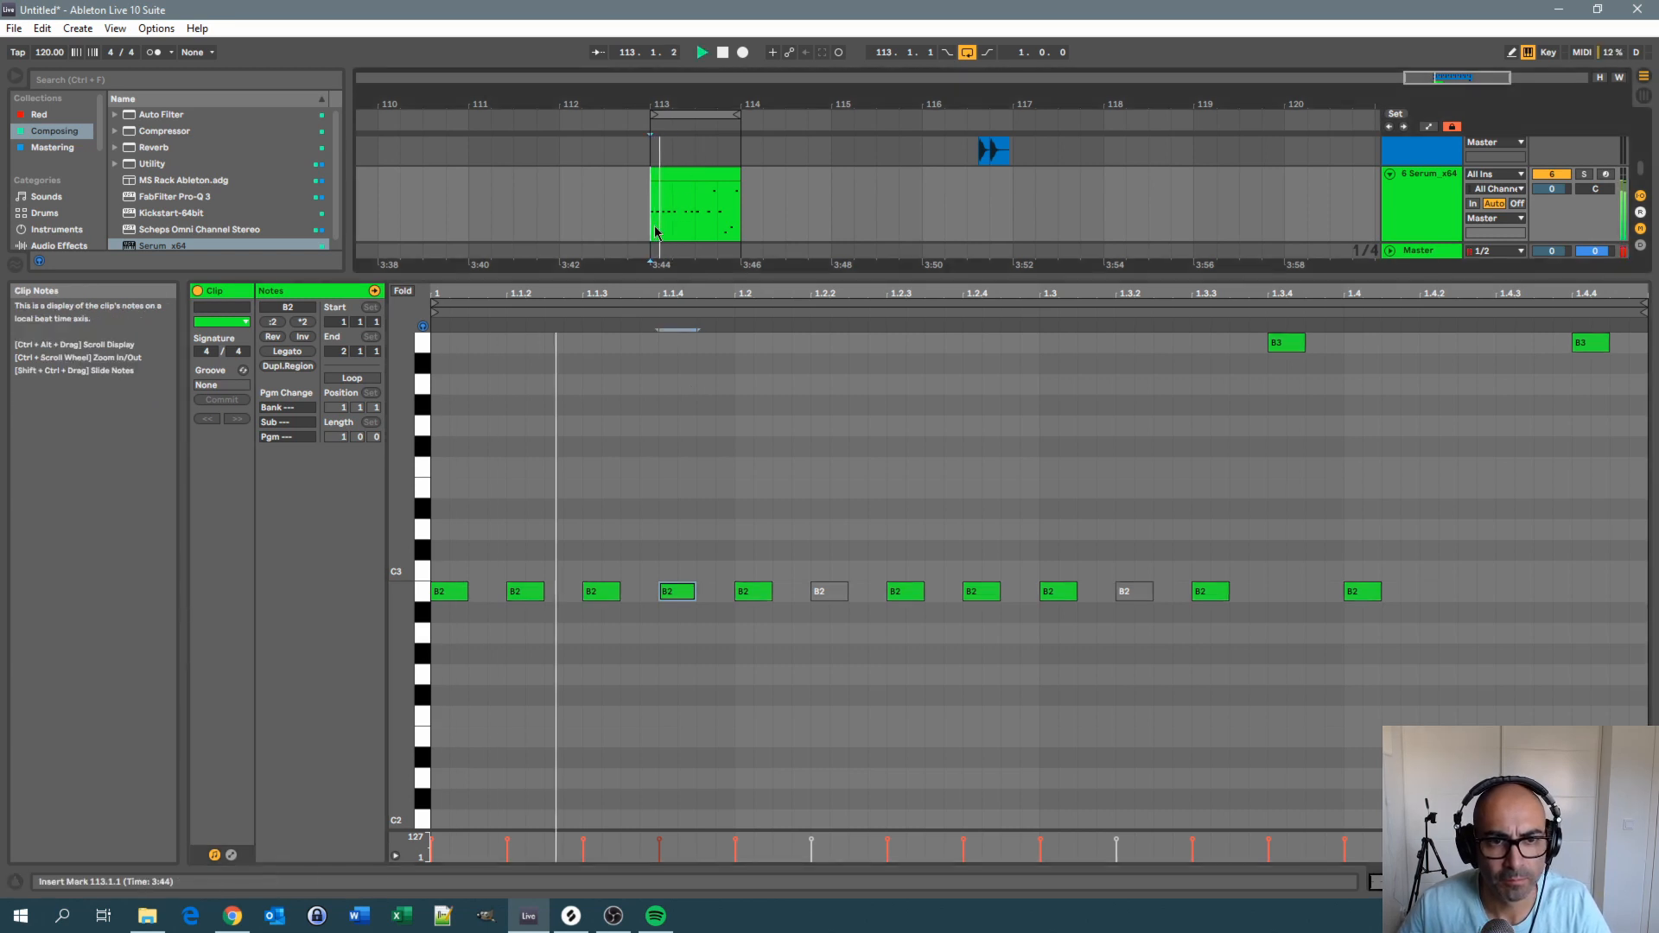
Play the bassline loop repeatedly and select the note at 1.2.3 to judge which notes need another pitch
key(space)
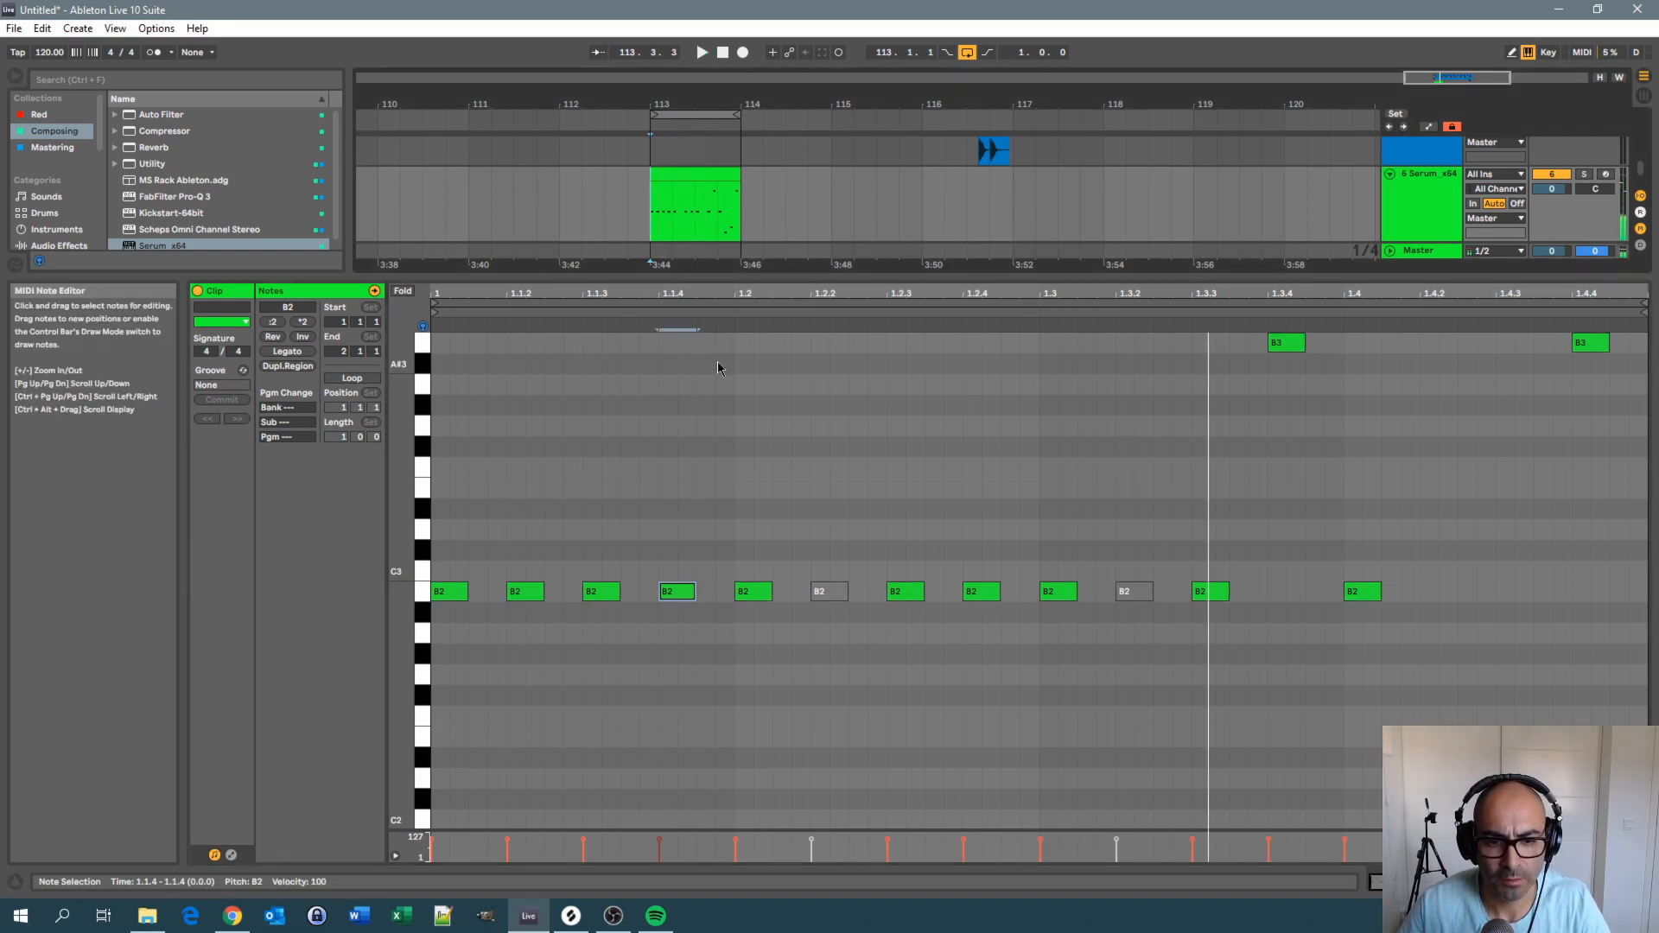
key(space)
key(space)
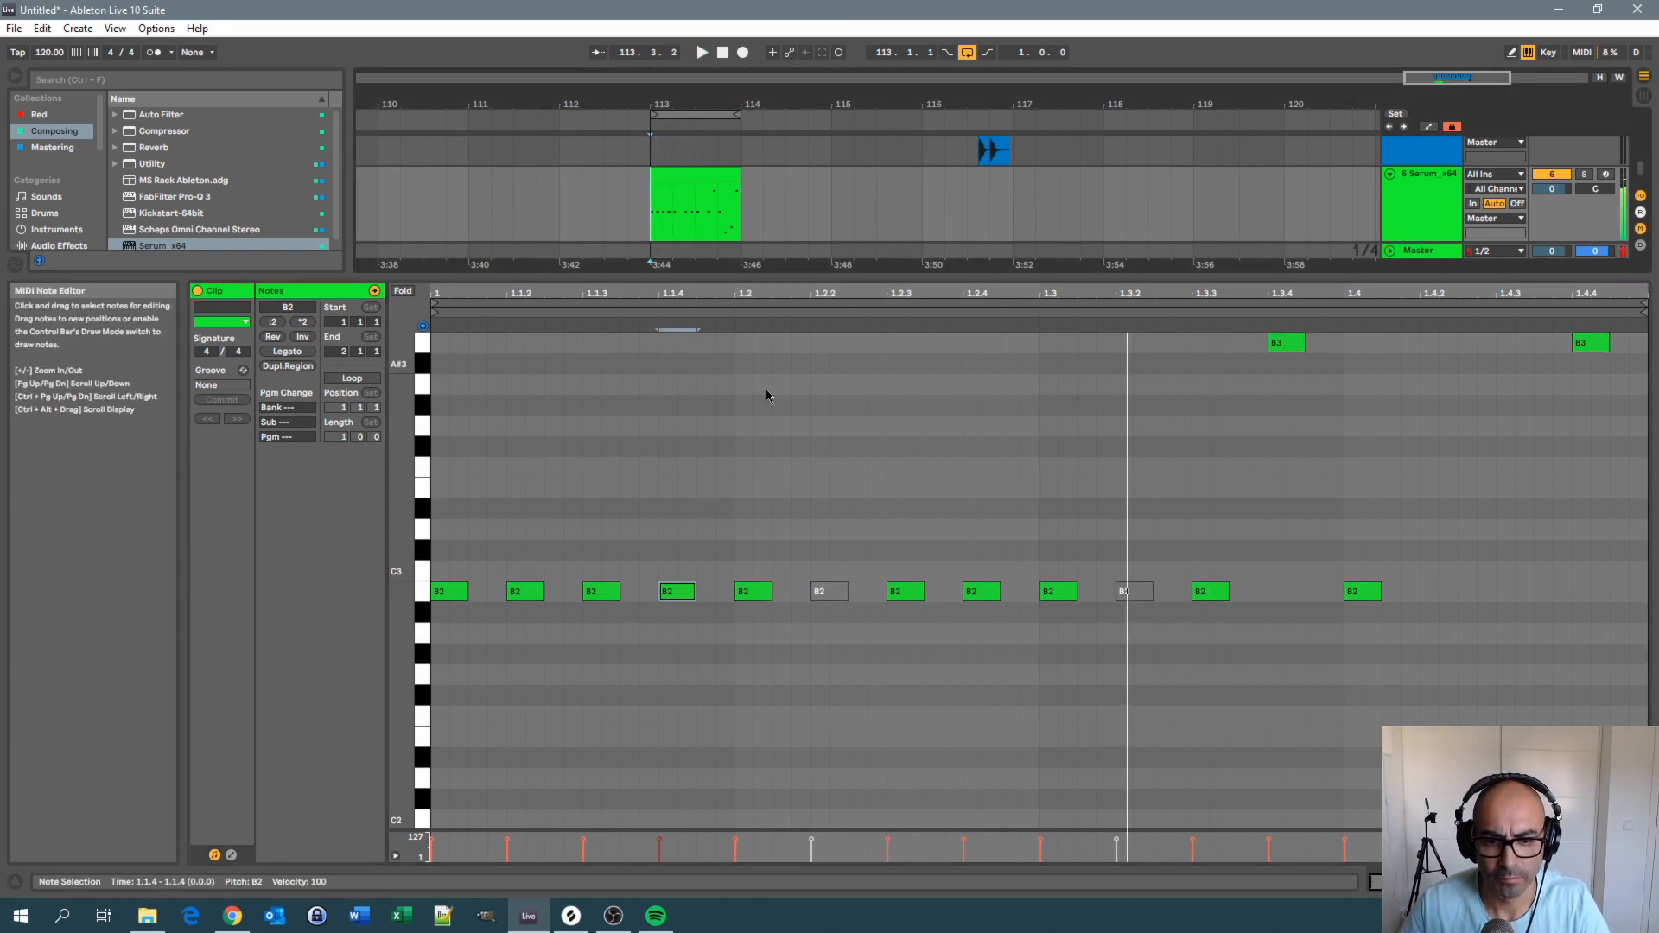
mouse_move(901, 596)
mouse_down()
mouse_move(862, 596)
mouse_move(909, 598)
mouse_up()
key(space)
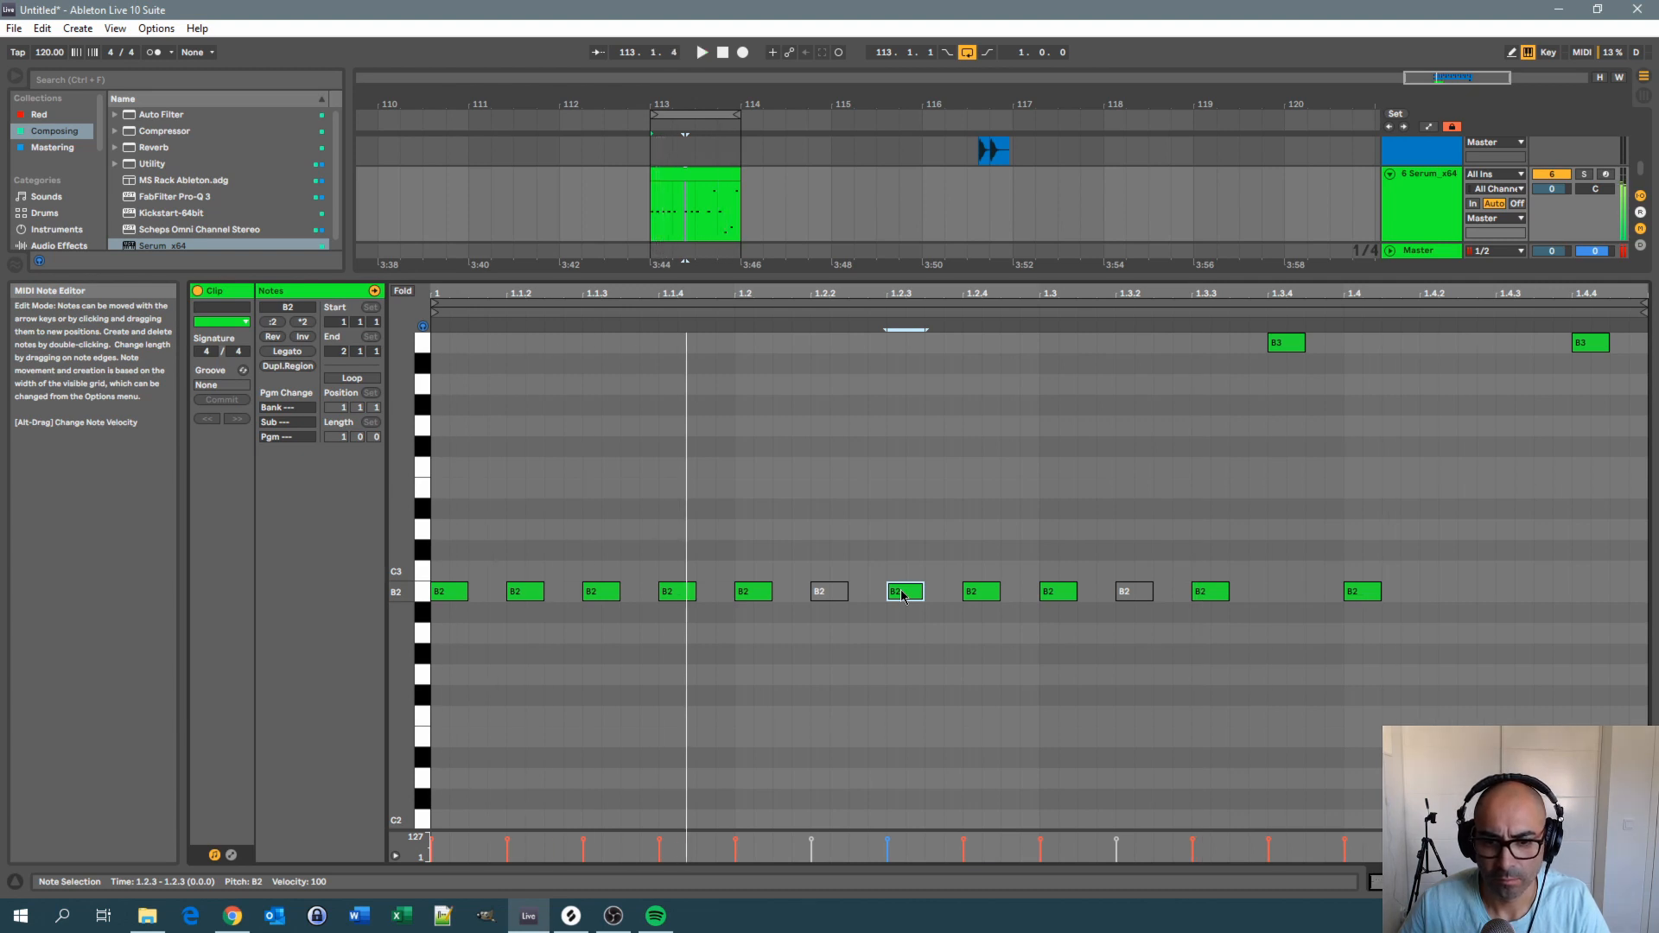
Raise the bass notes at 1.2.4 and 1.4.3 to D3 and play the loop
click(972, 596)
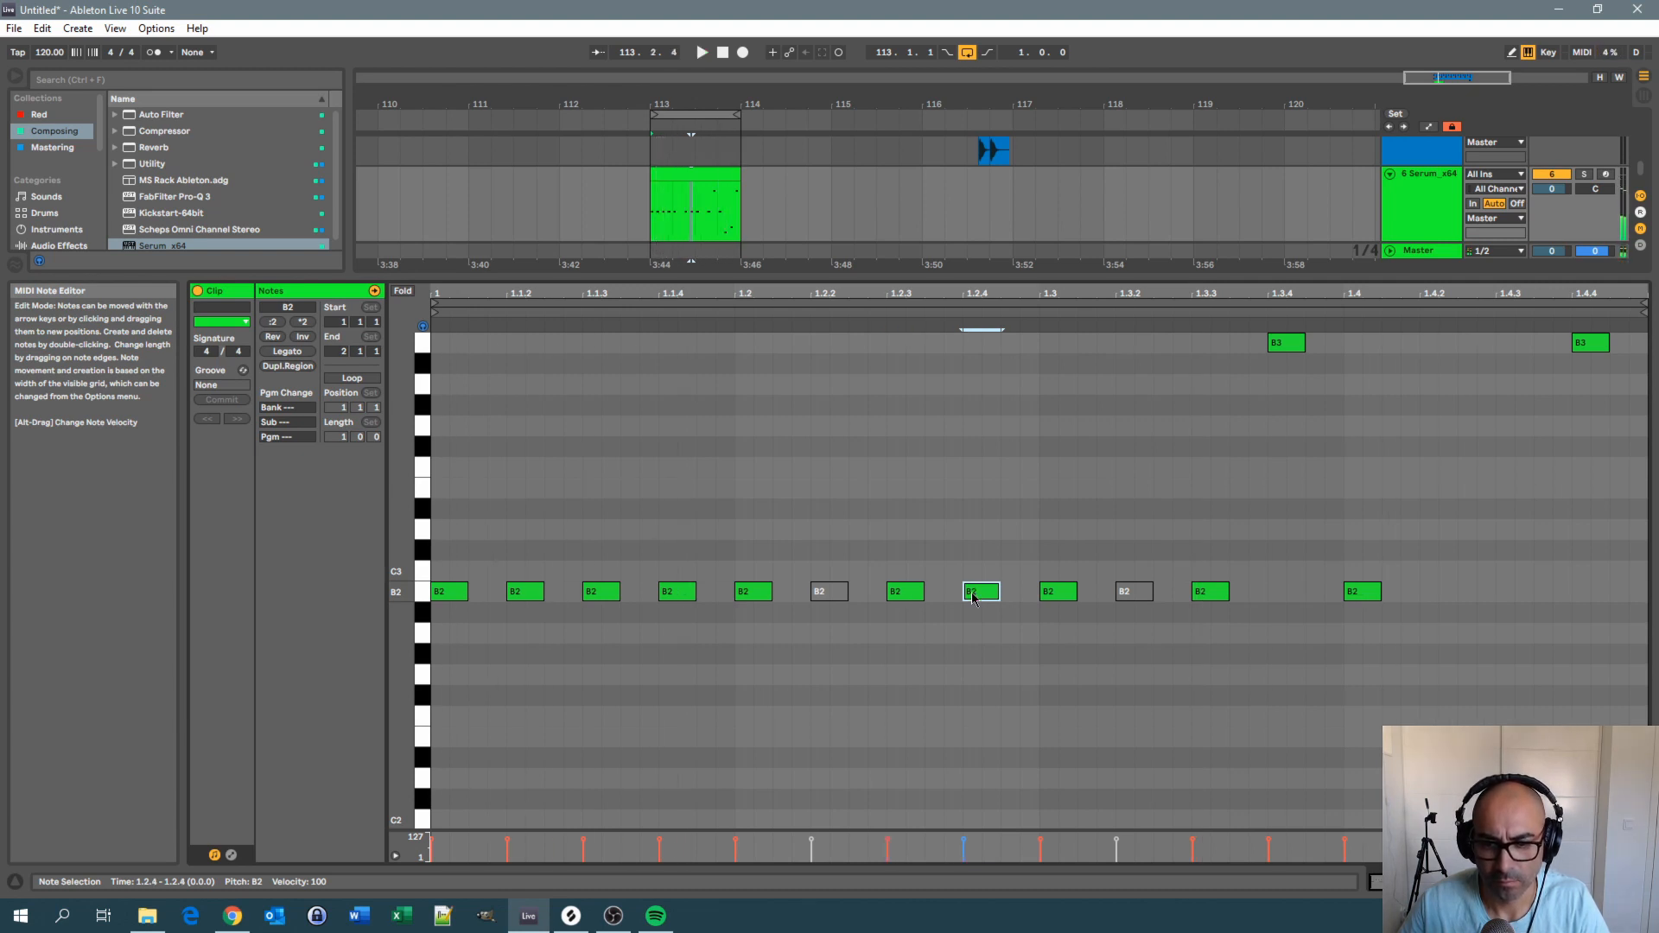
drag(972, 597, 974, 560)
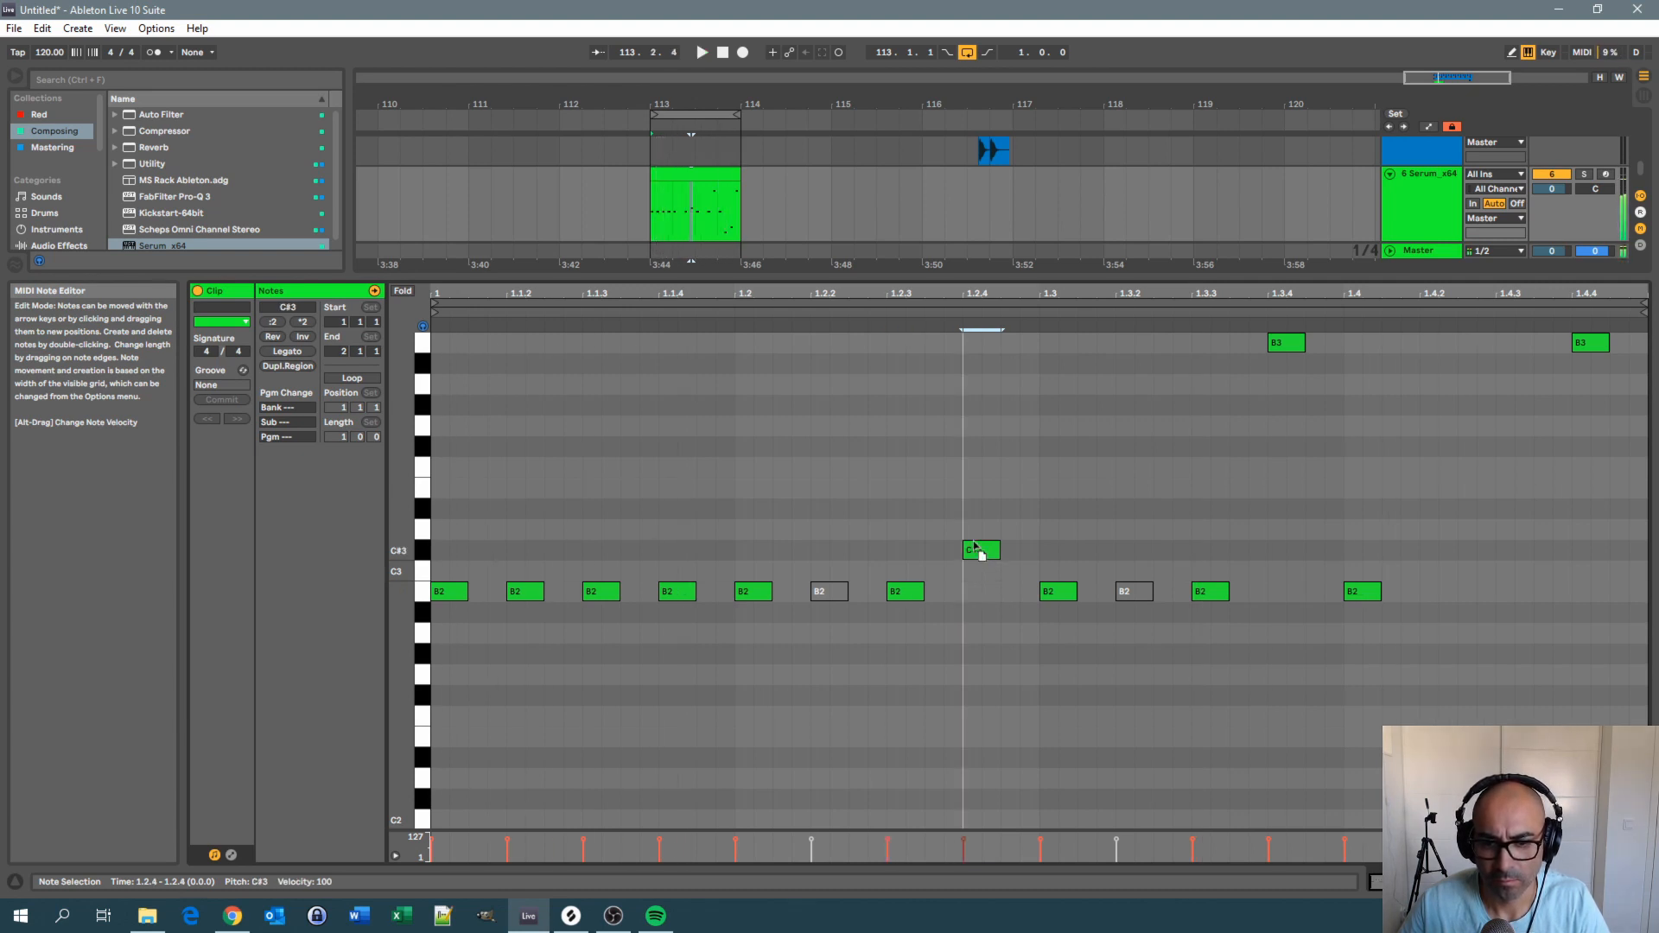
key(space)
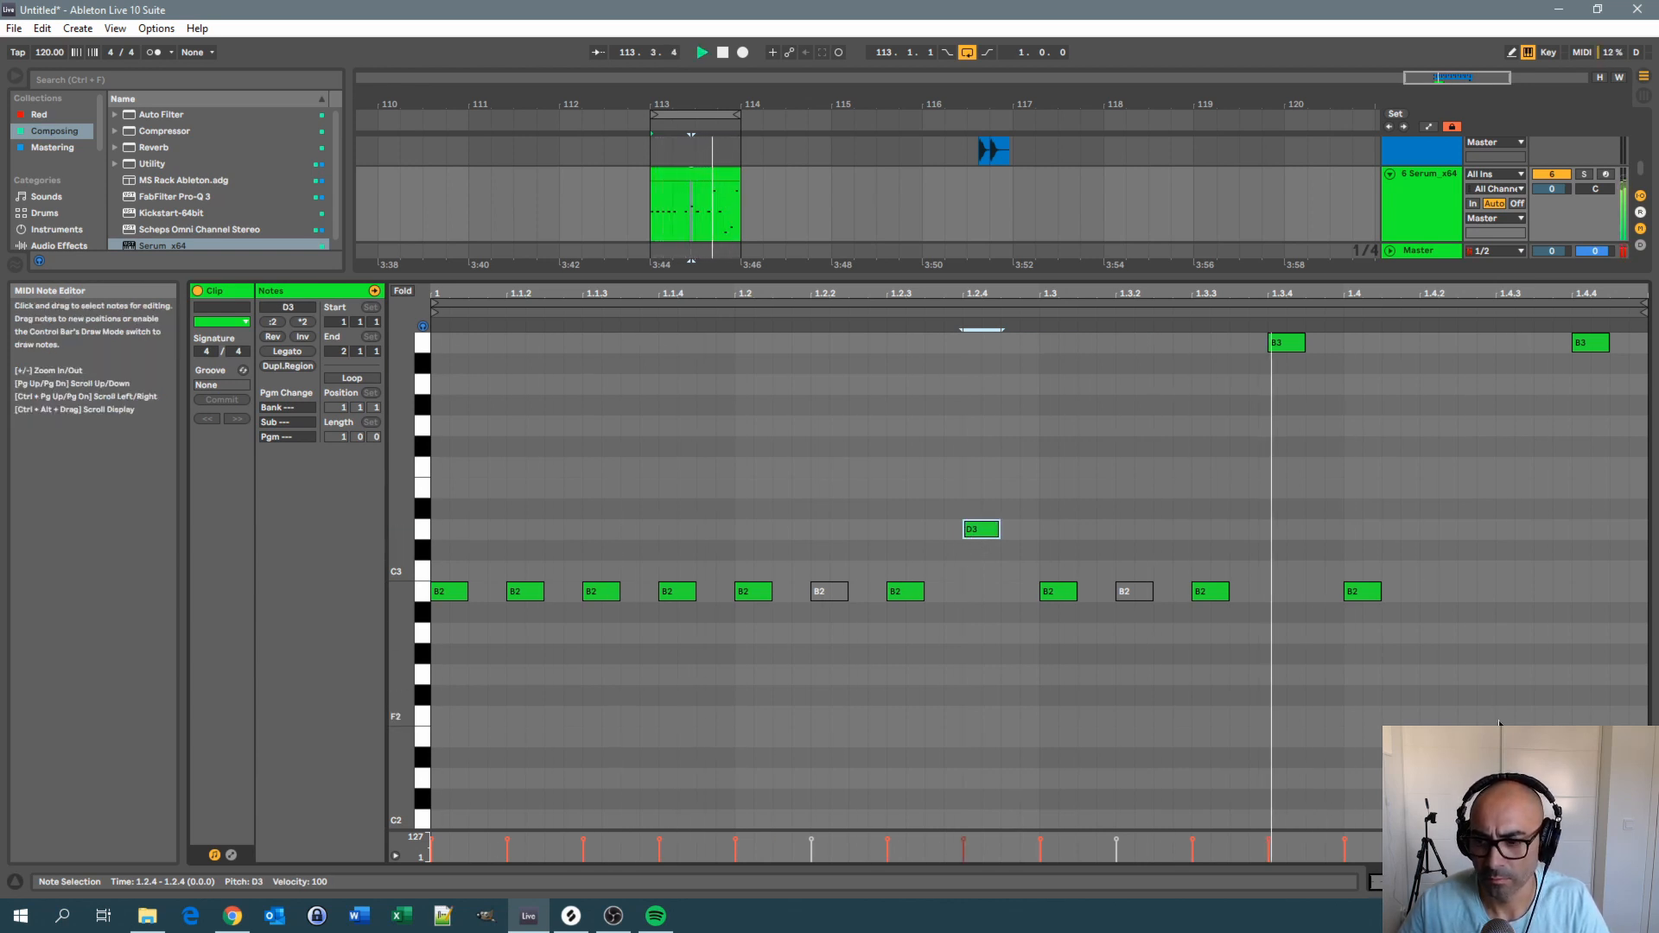
key(space)
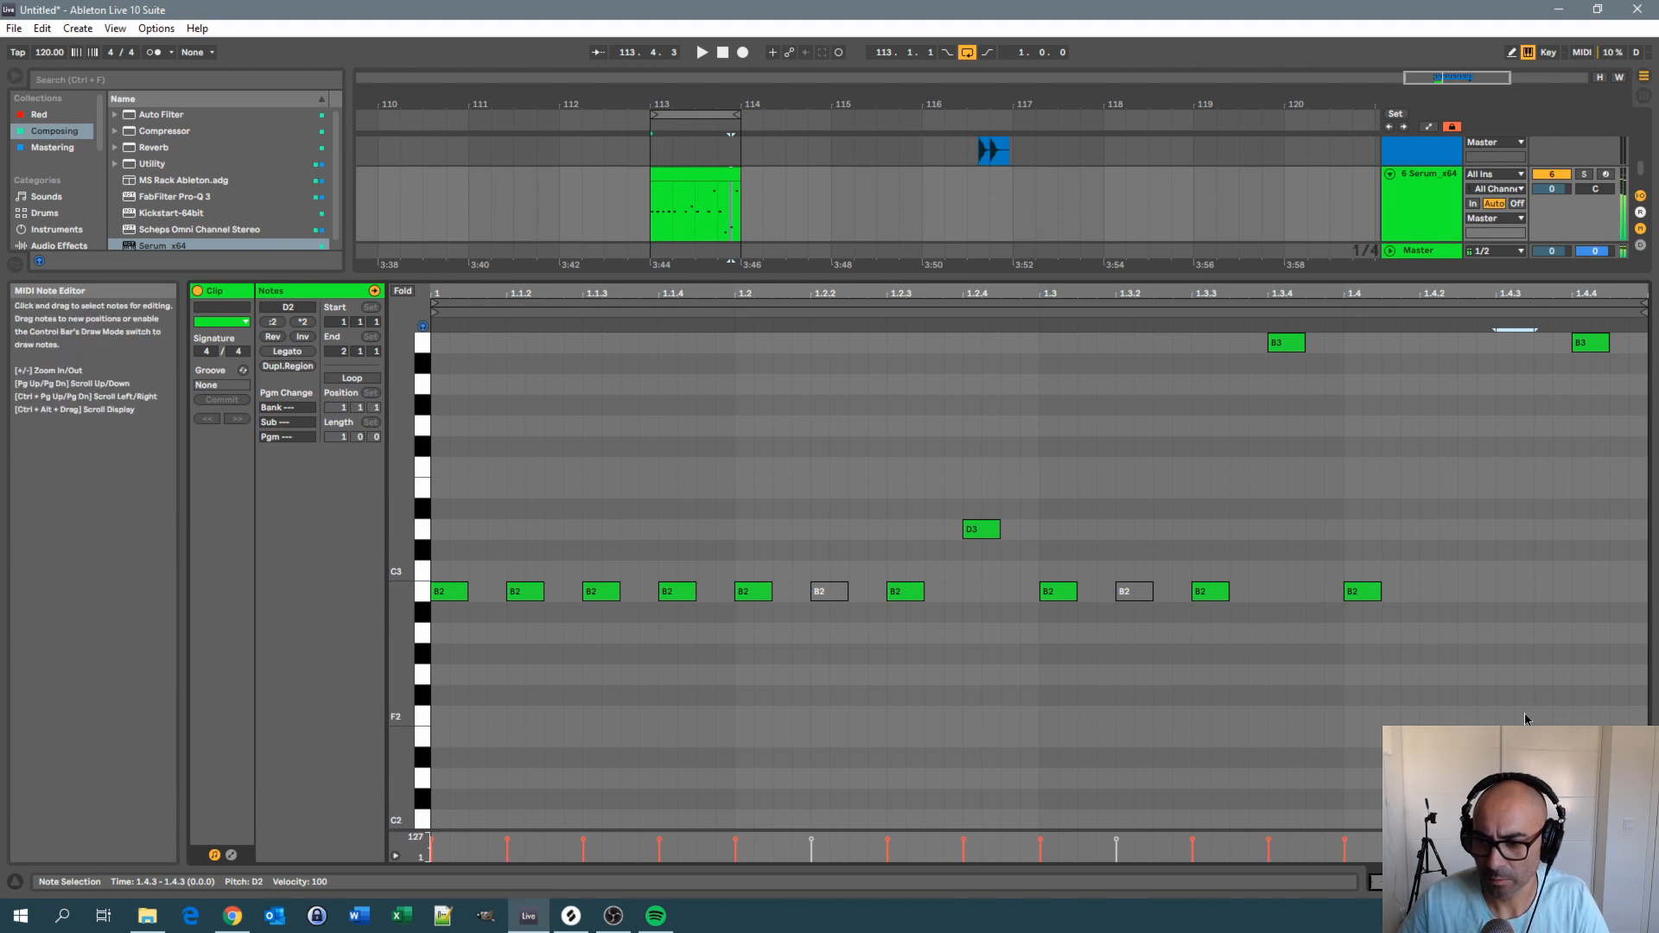
key(shift+Up)
key(space)
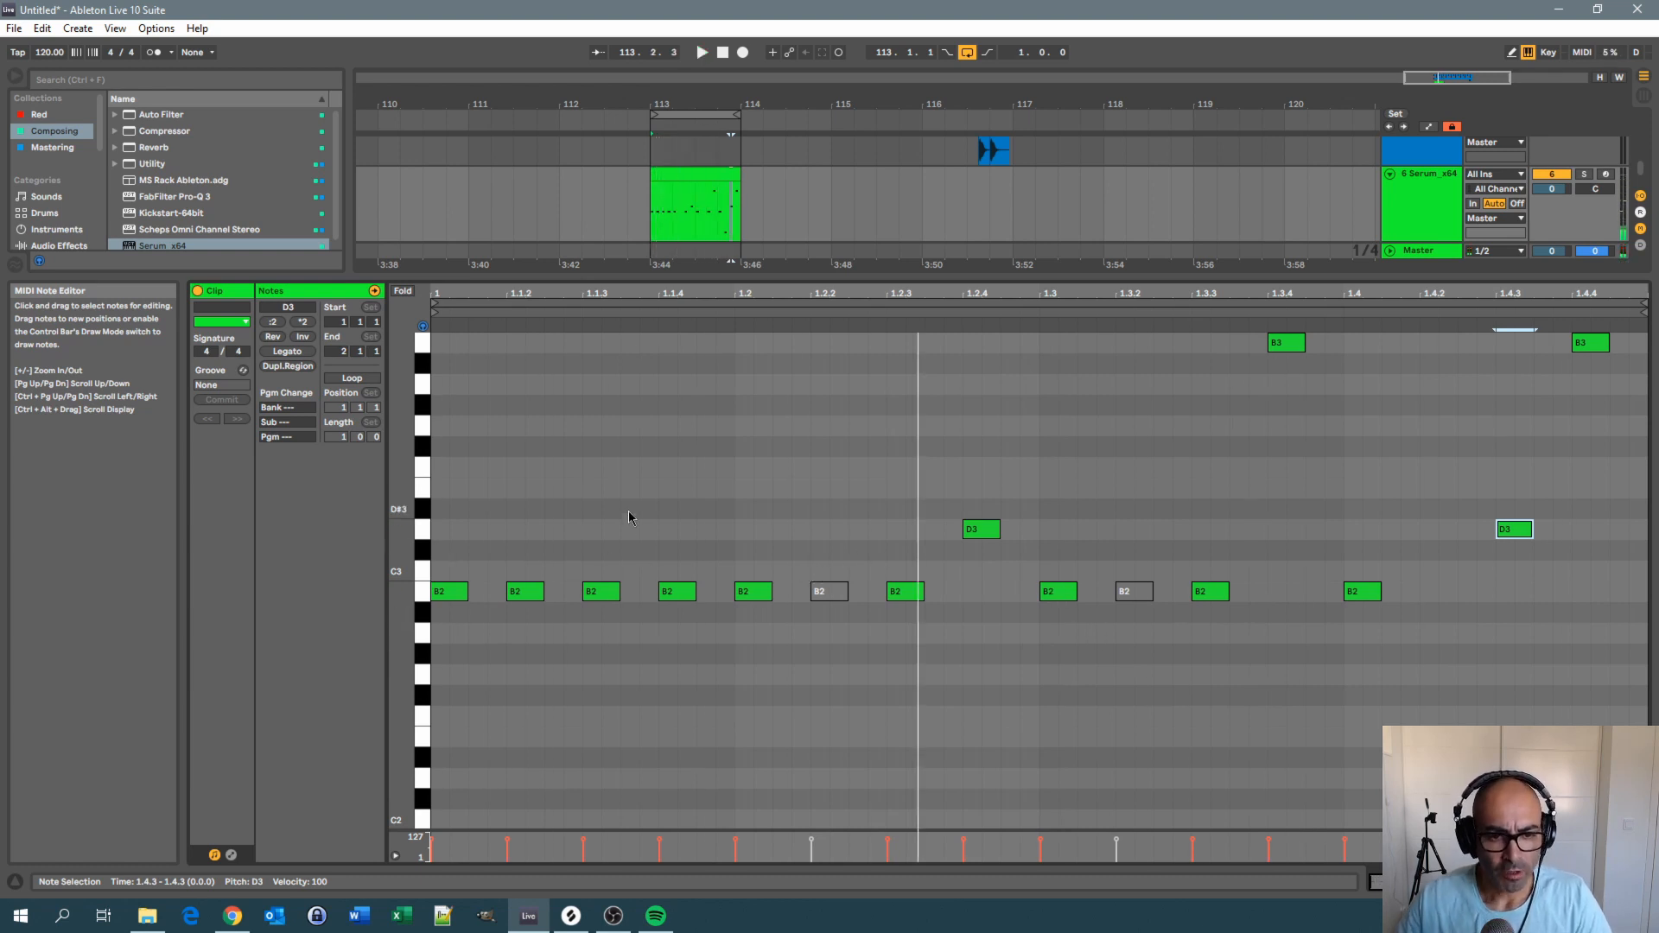
Apply Legato to all notes in the bass clip and play the loop
key(ctrl+a)
key(space)
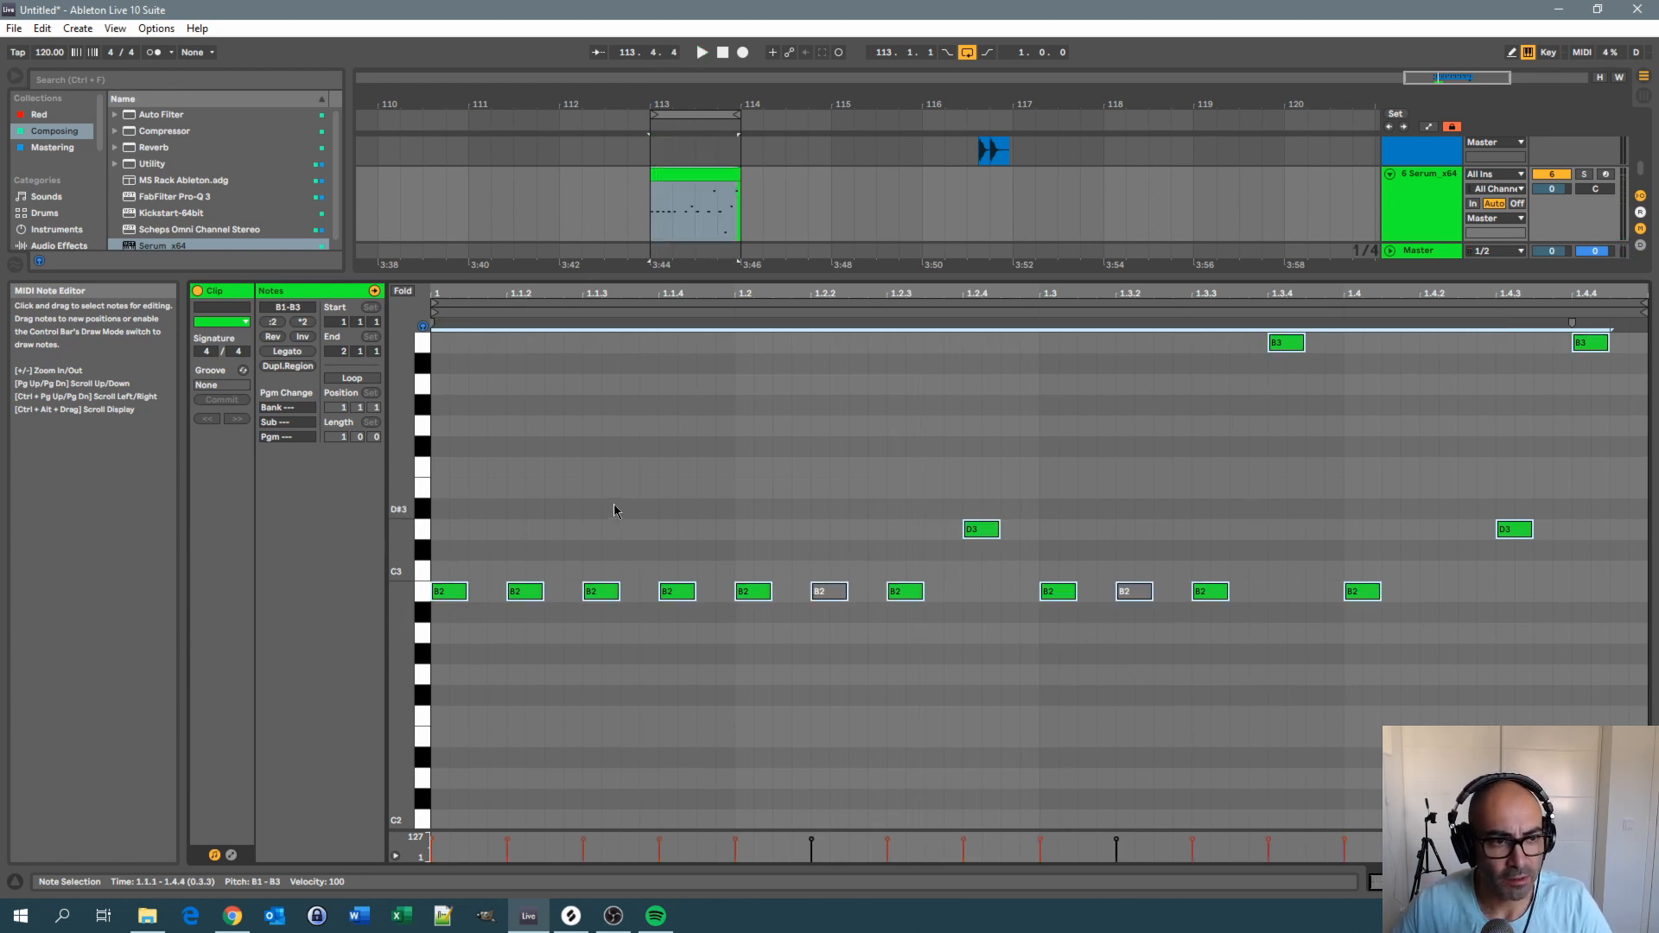
click(287, 352)
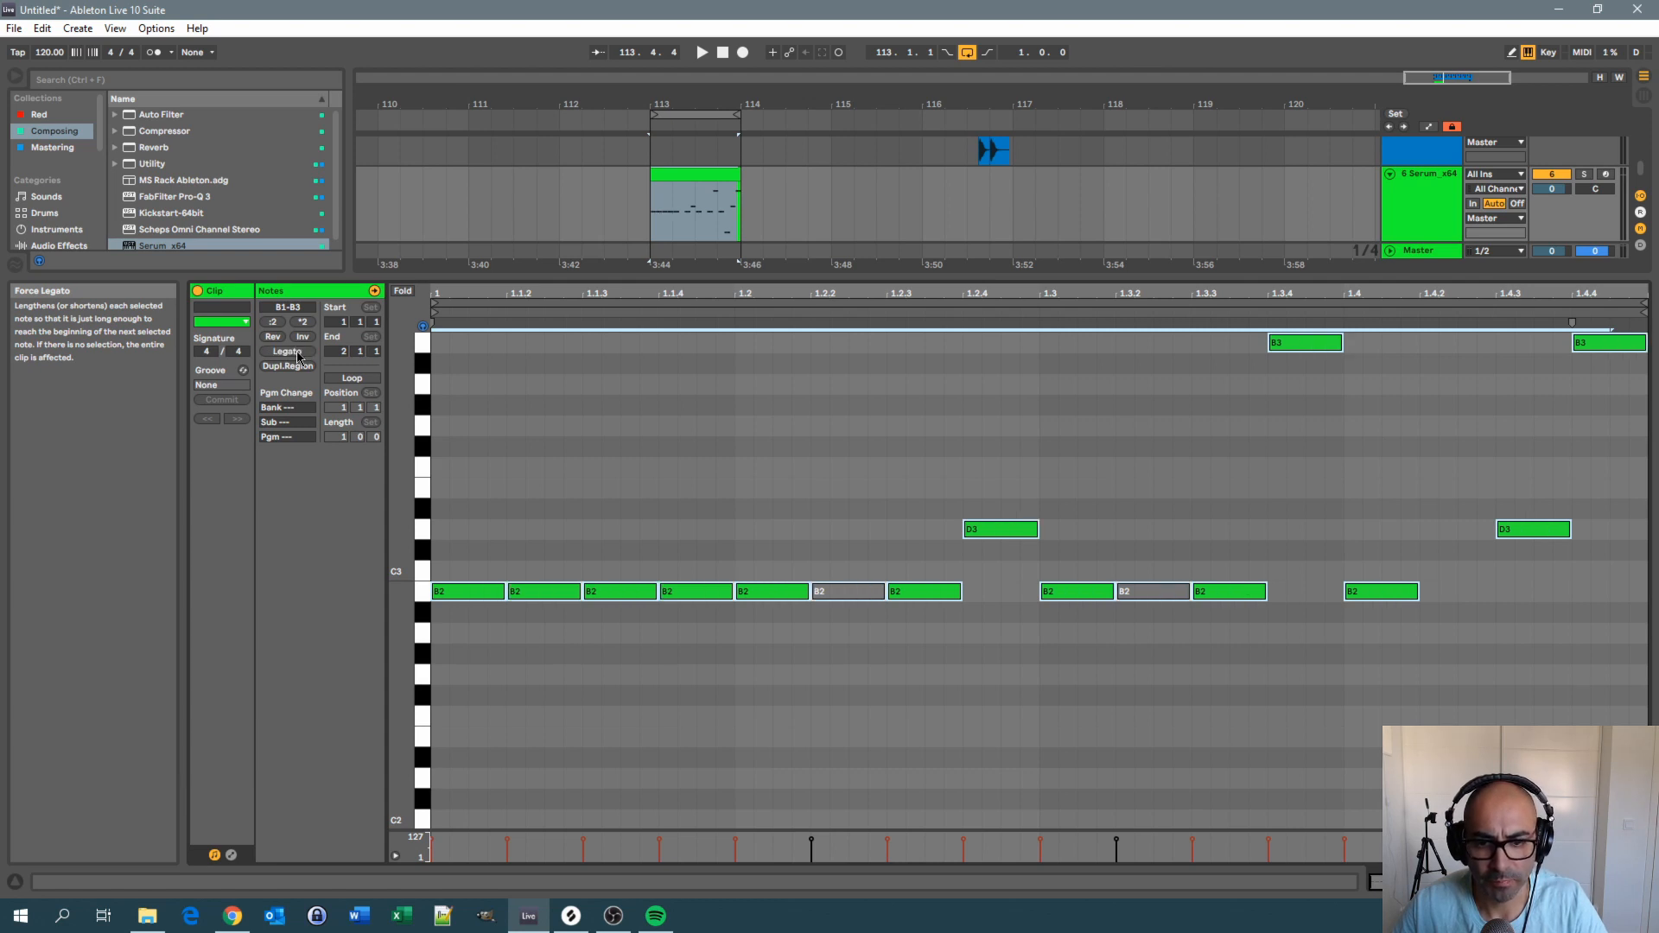
key(space)
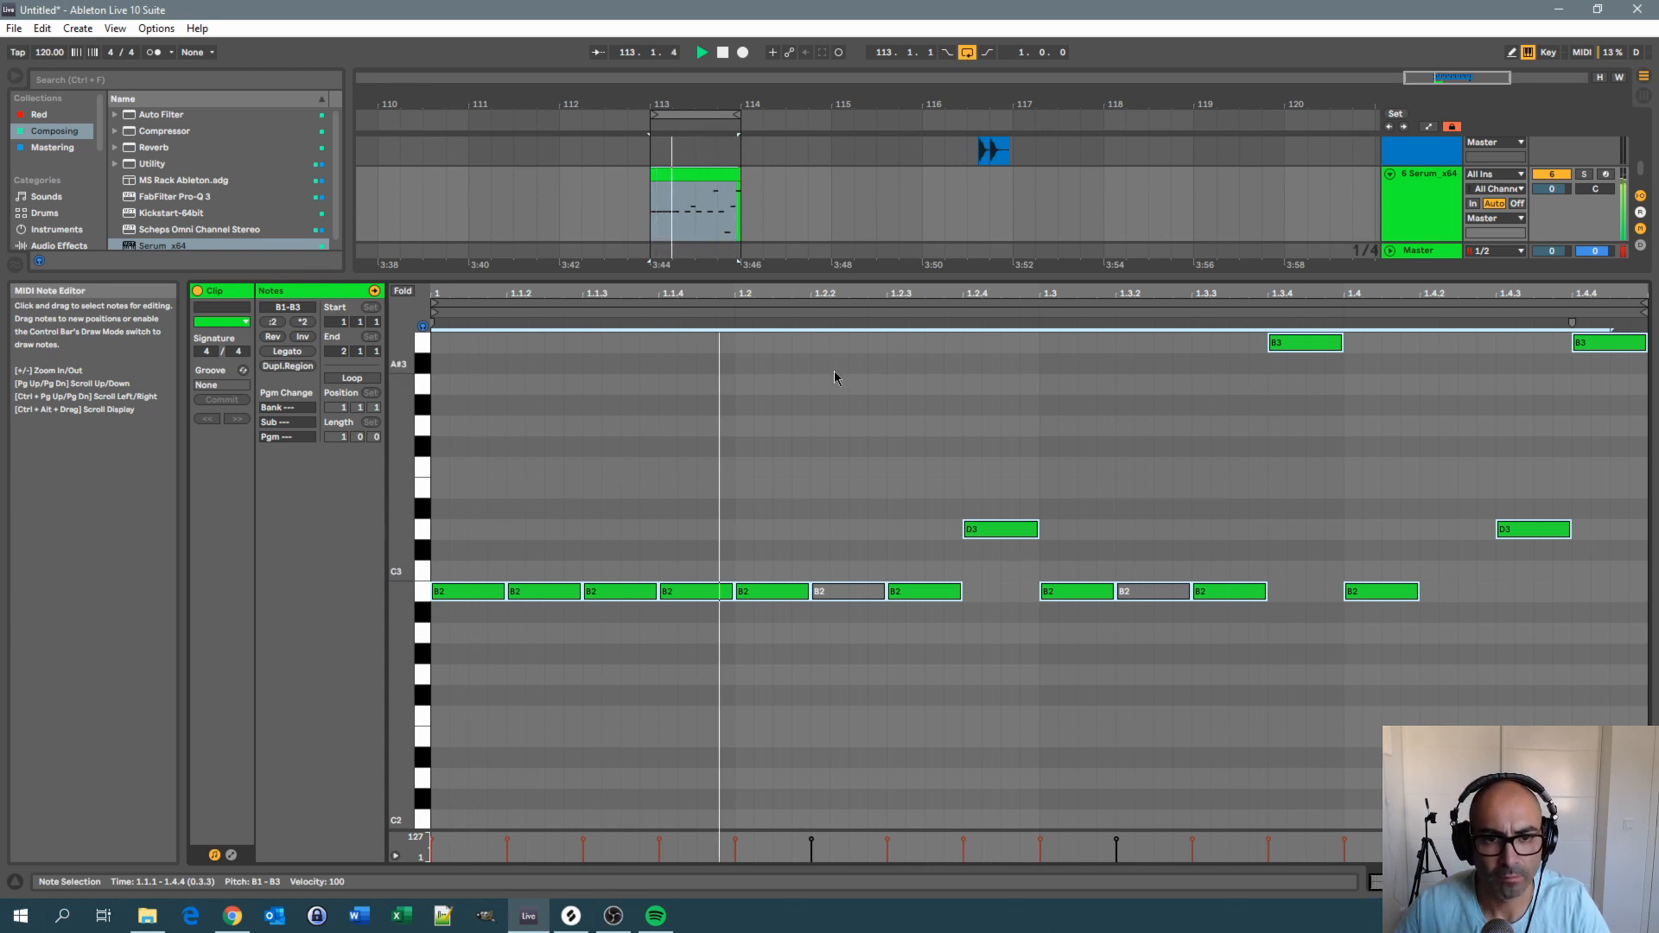
Return to the bass track's device chain, stop playback and add Kickstart-64bit after Serum
key(shift+Tab)
key(space)
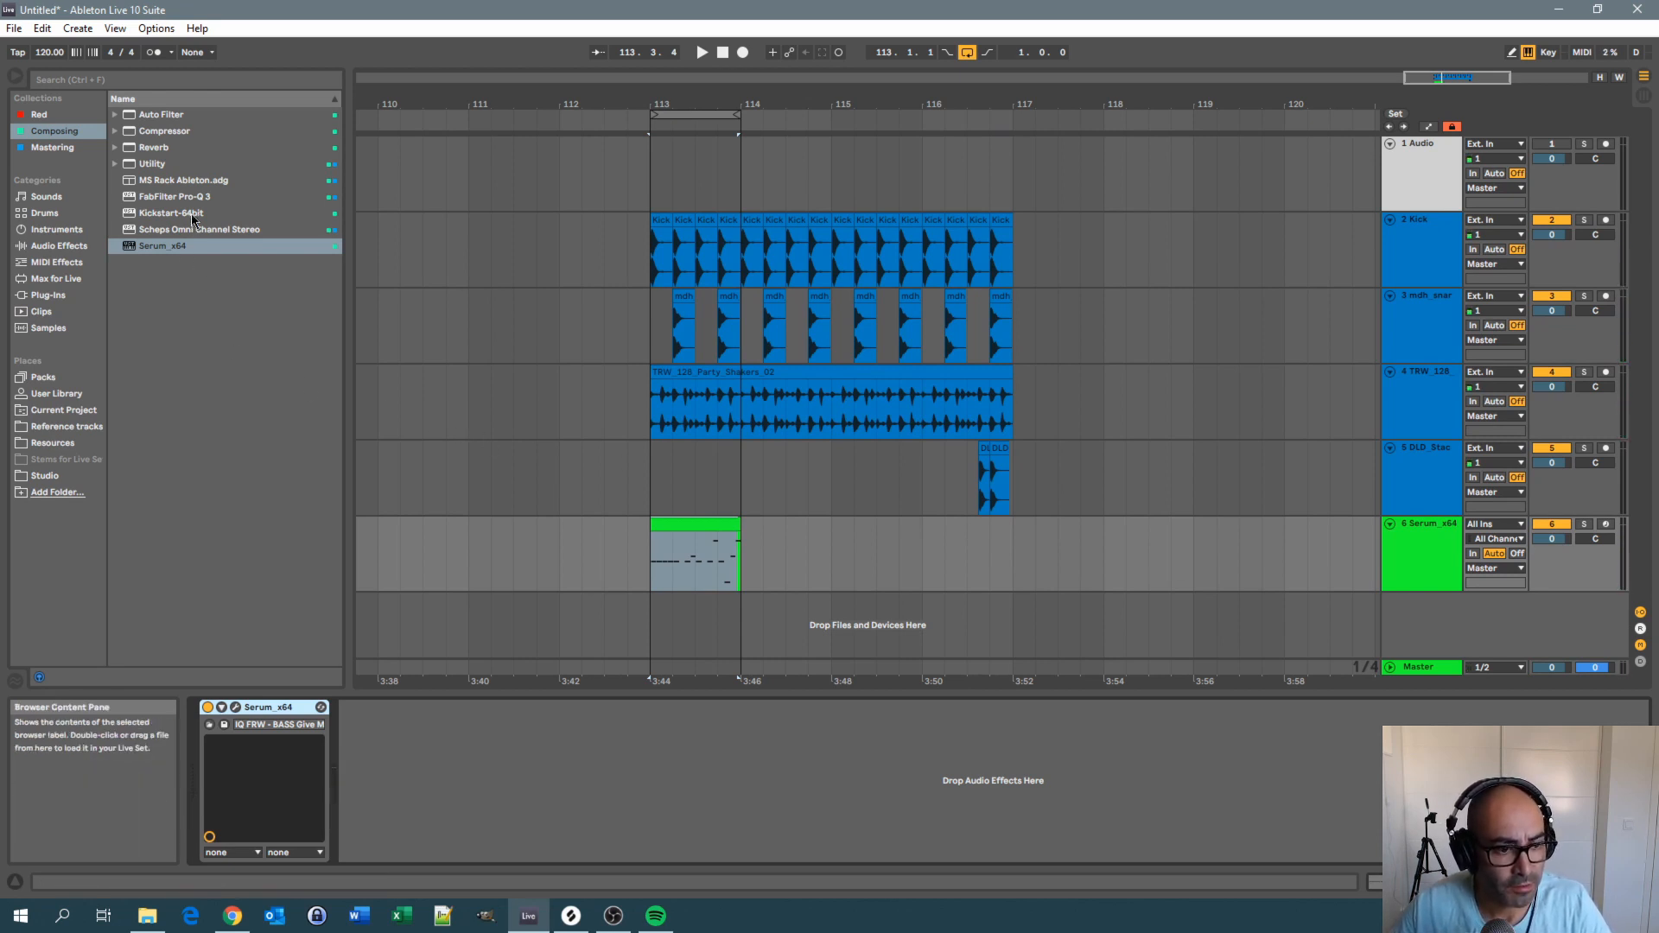
drag(193, 220, 227, 322)
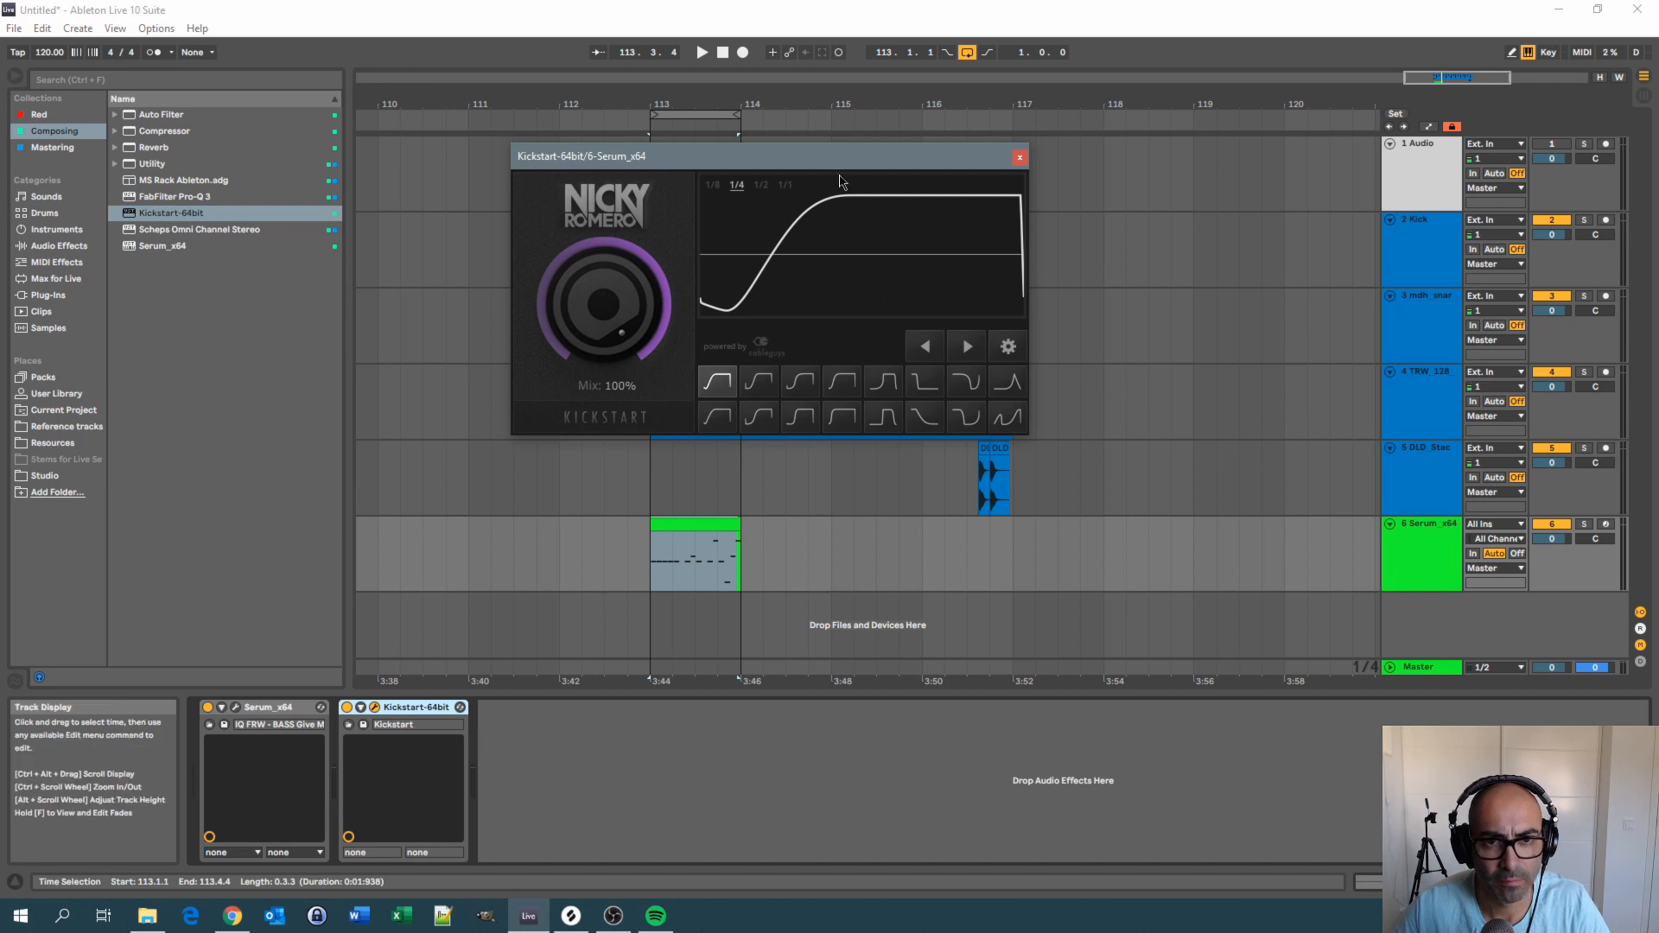
drag(843, 161, 921, 257)
With the loop playing, choose Kickstart's second curve in the lower row, set Mix to 80% and close the plug-in
key(space)
click(834, 515)
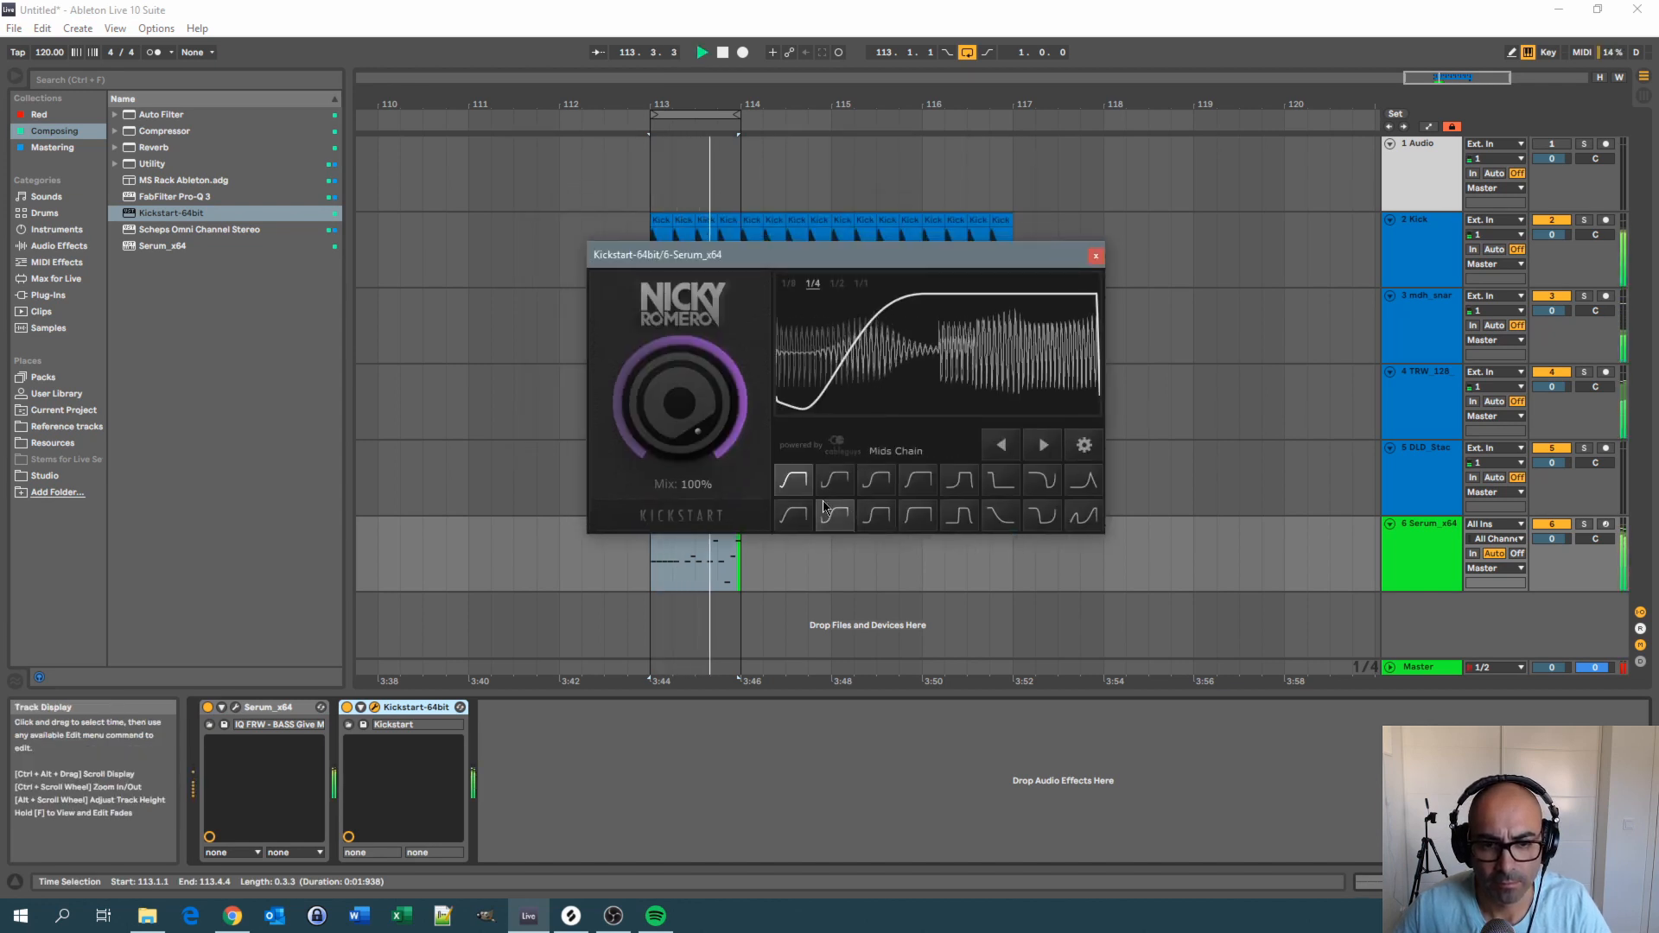
drag(662, 412, 662, 432)
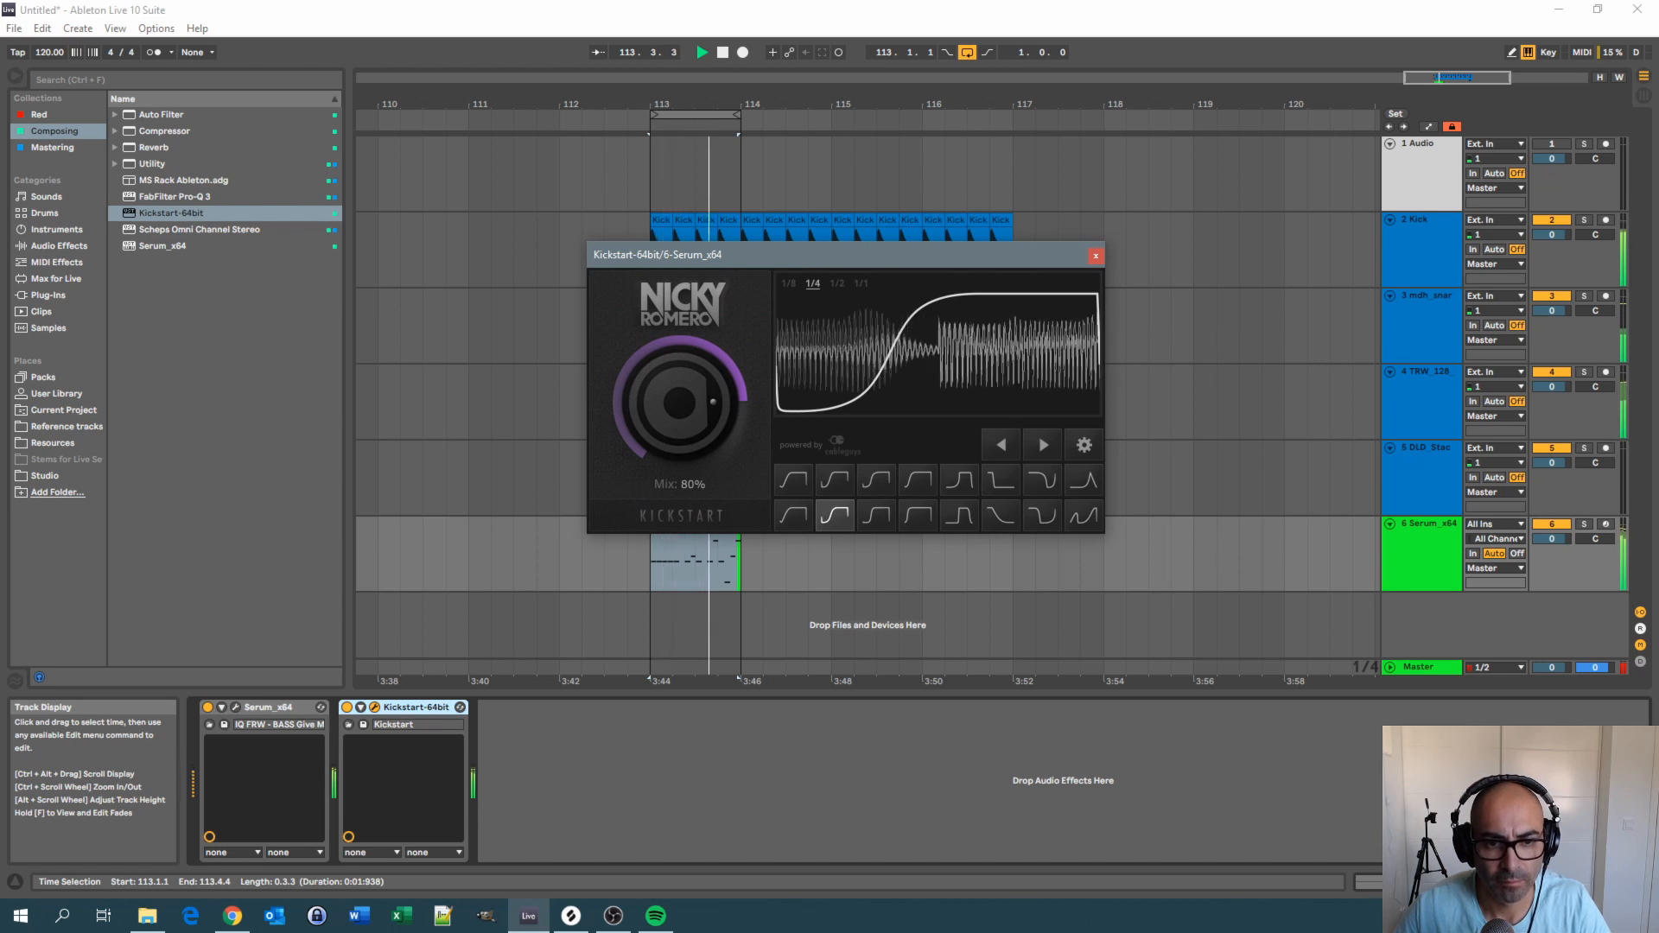
click(1095, 257)
key(space)
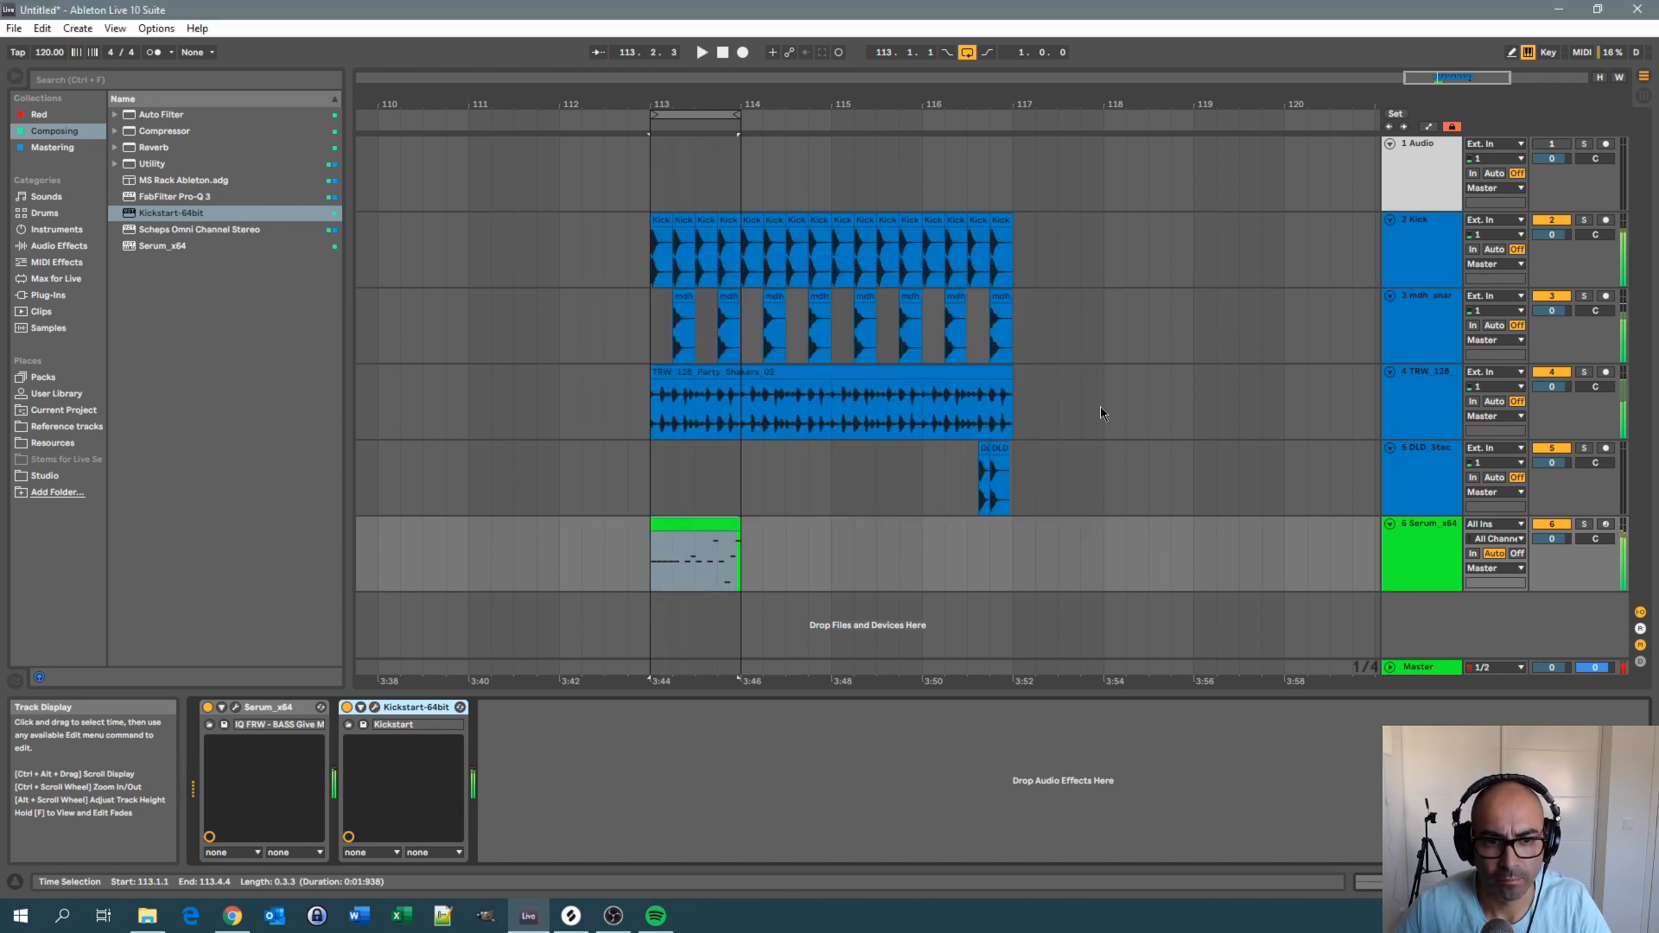
Duplicate the one-bar bass clip three times so the bassline fills bars 113 to 116
click(1406, 421)
click(1391, 560)
key(space)
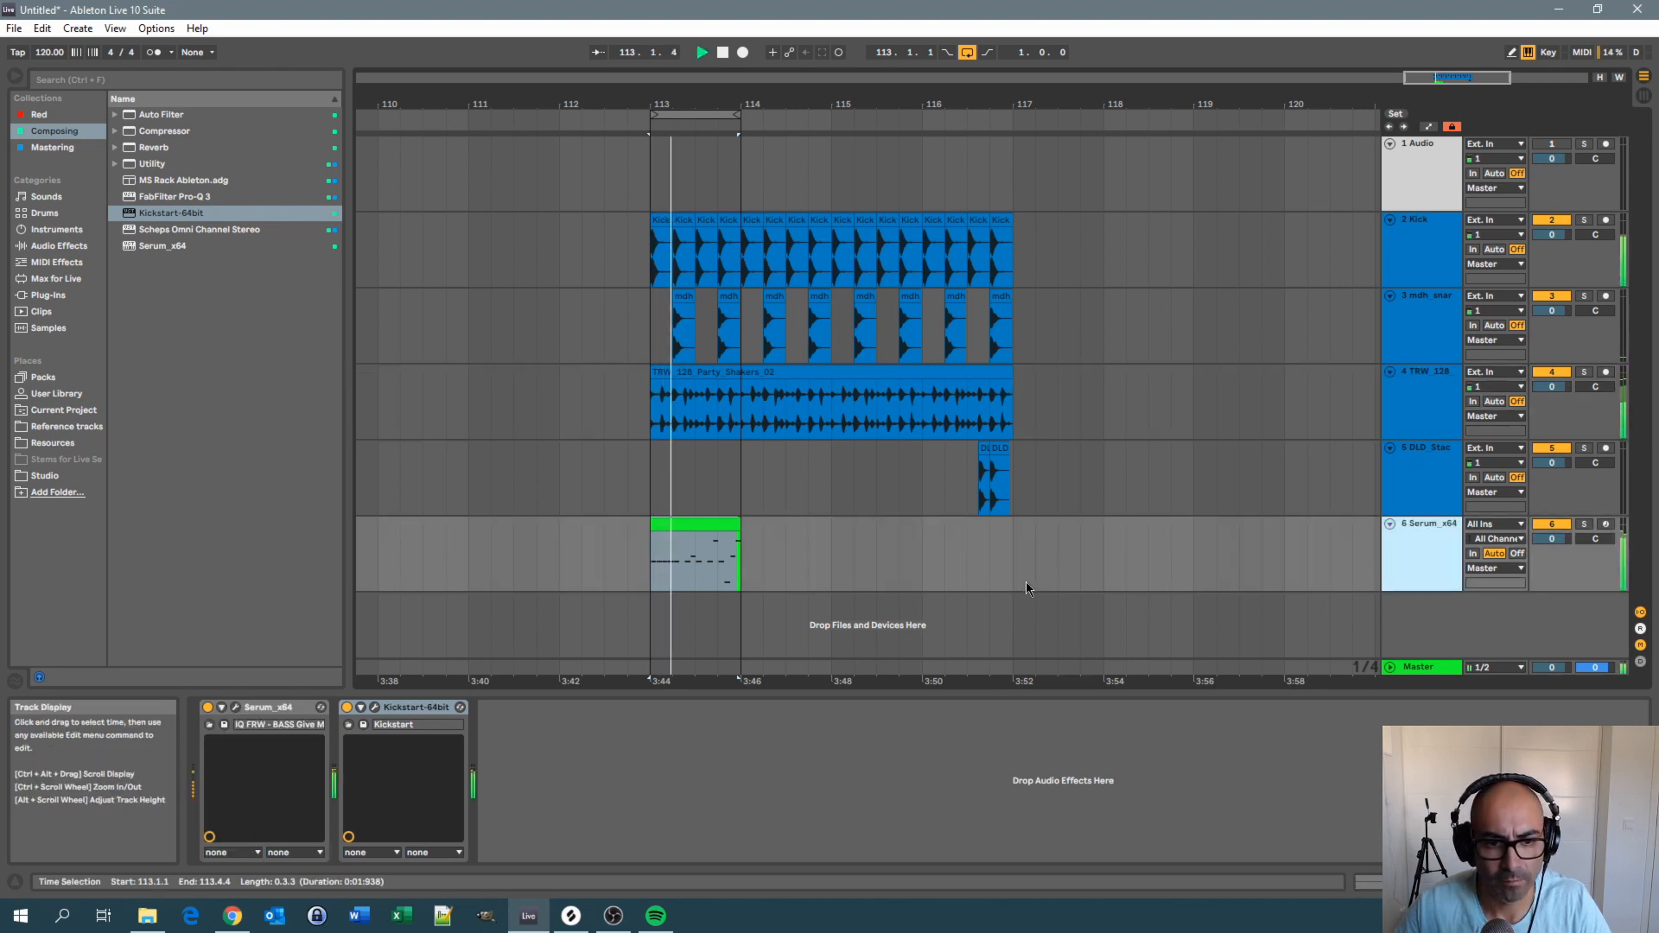
click(733, 542)
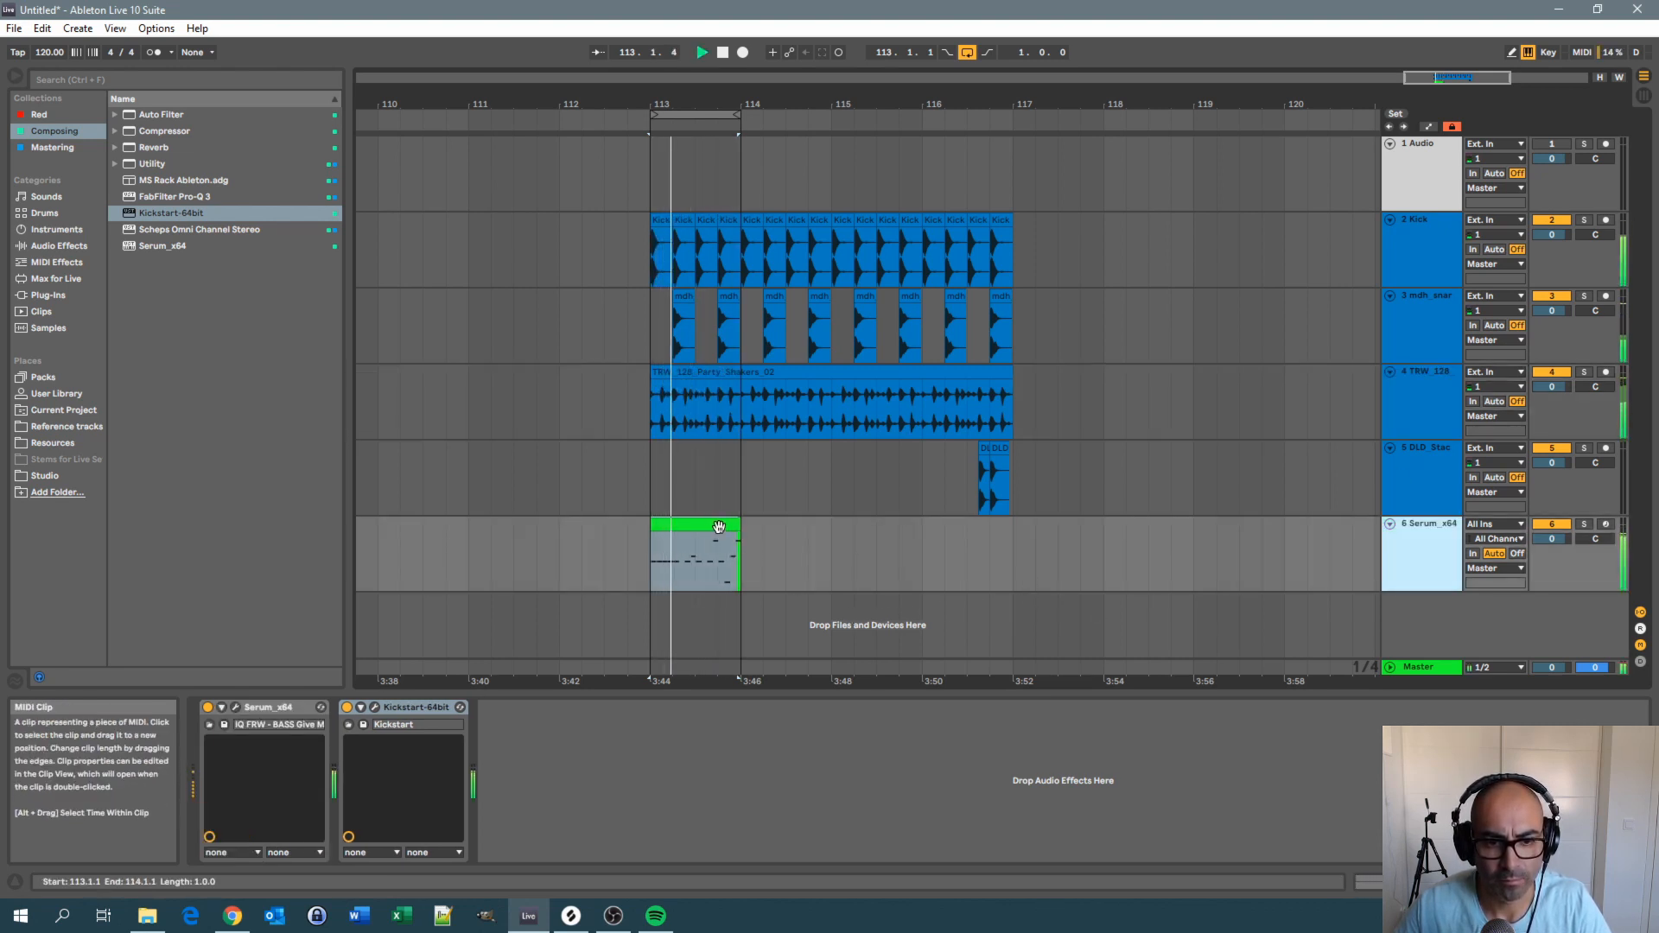
key(ctrl+d)
key(ctrl+d)
key(ctrl+d)
key(space)
click(899, 173)
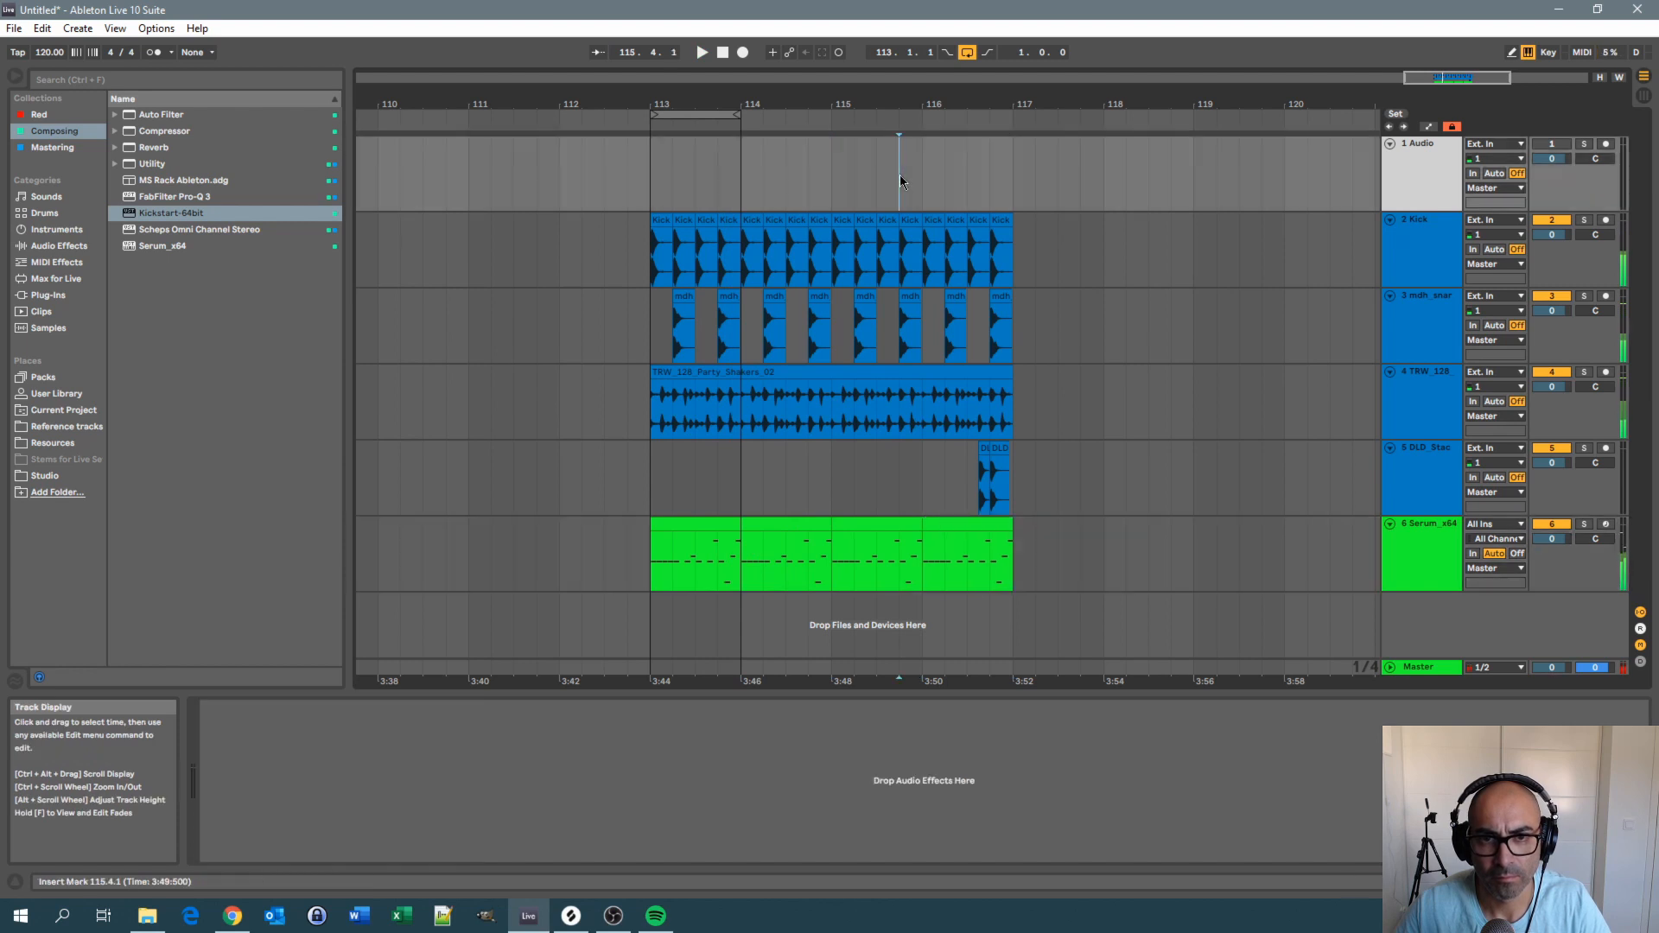
Extend the arrangement loop to four bars, from 113.1.1 to 117.1.1, and play it from 116.1.1
drag(737, 115, 1012, 114)
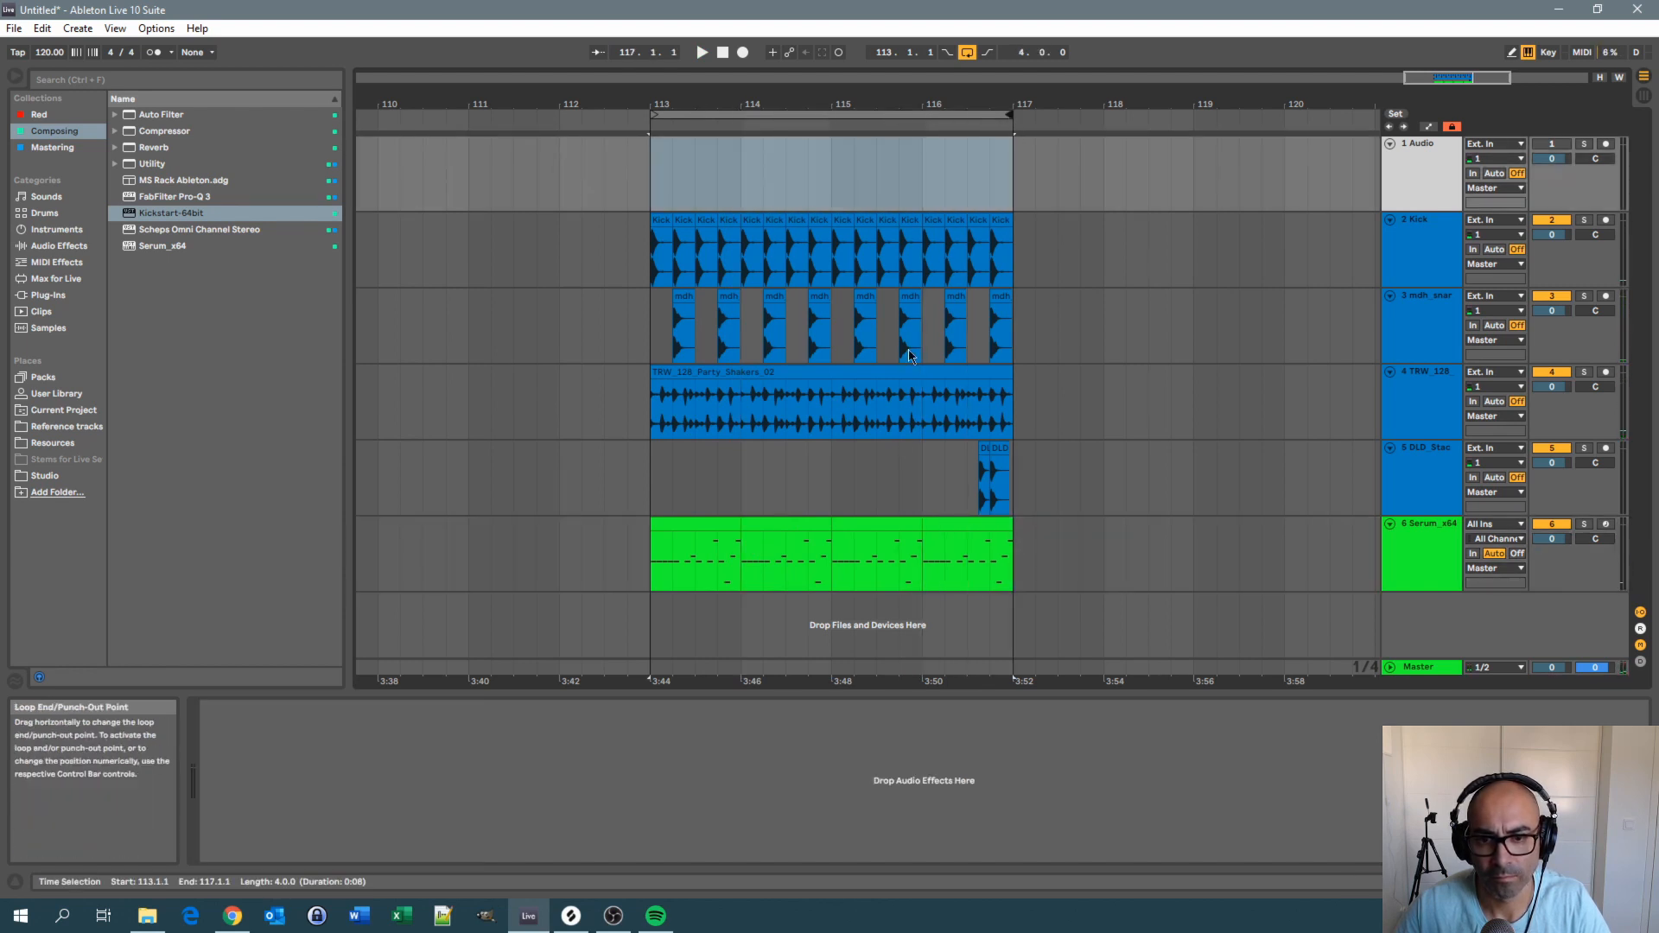
click(928, 505)
key(space)
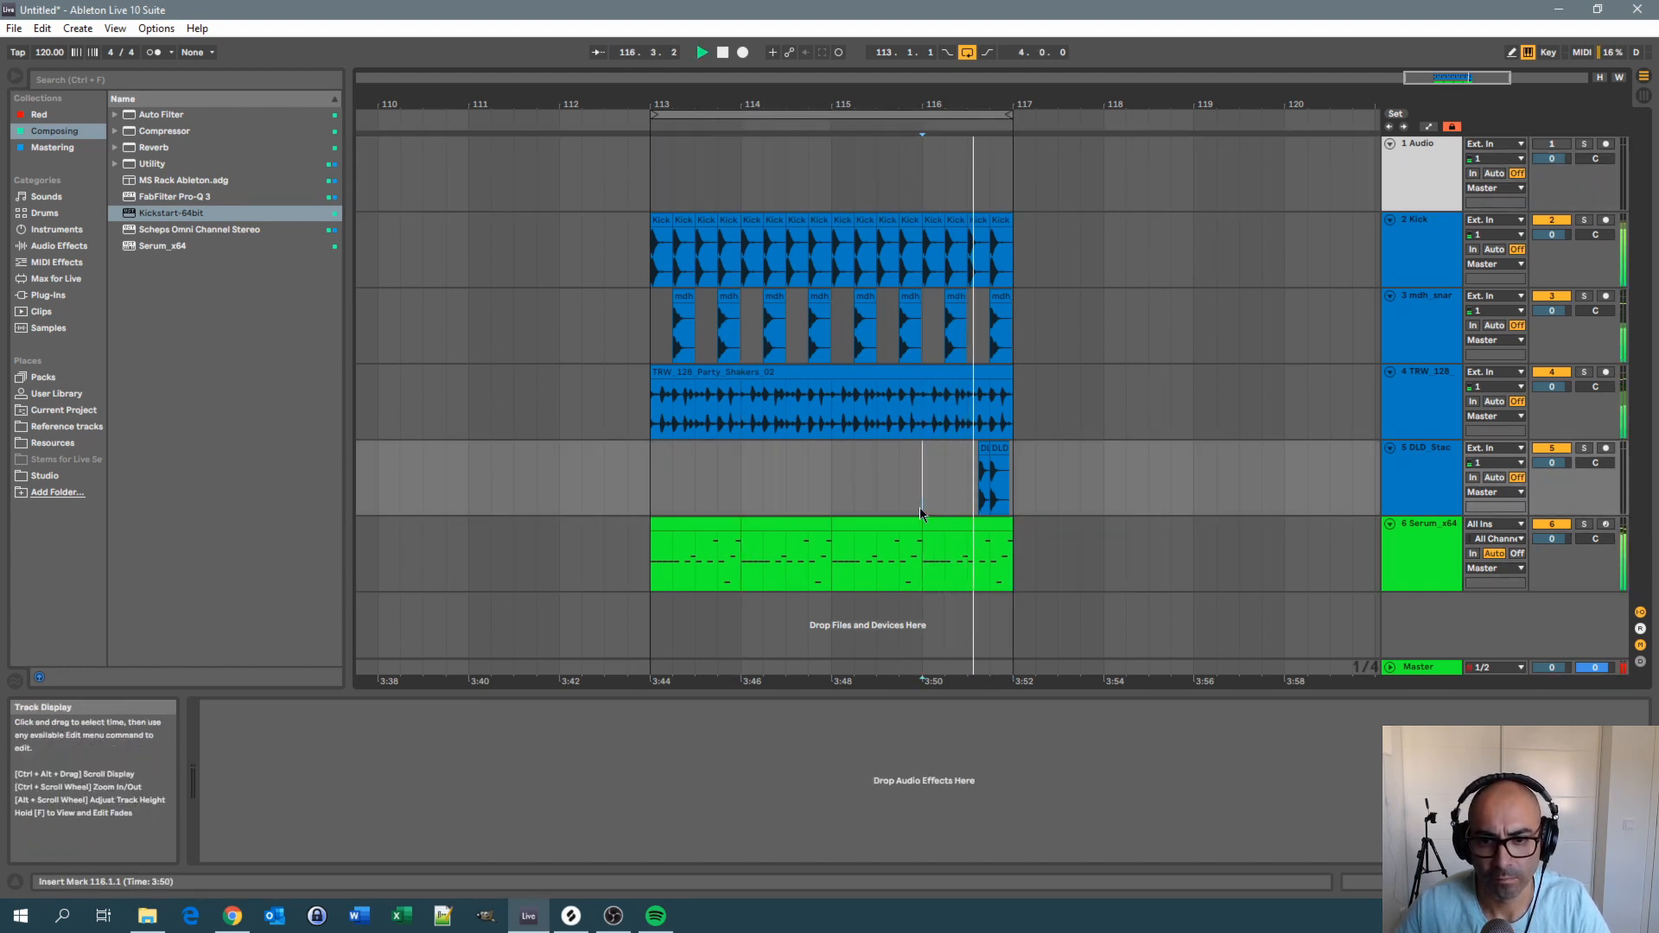
key(space)
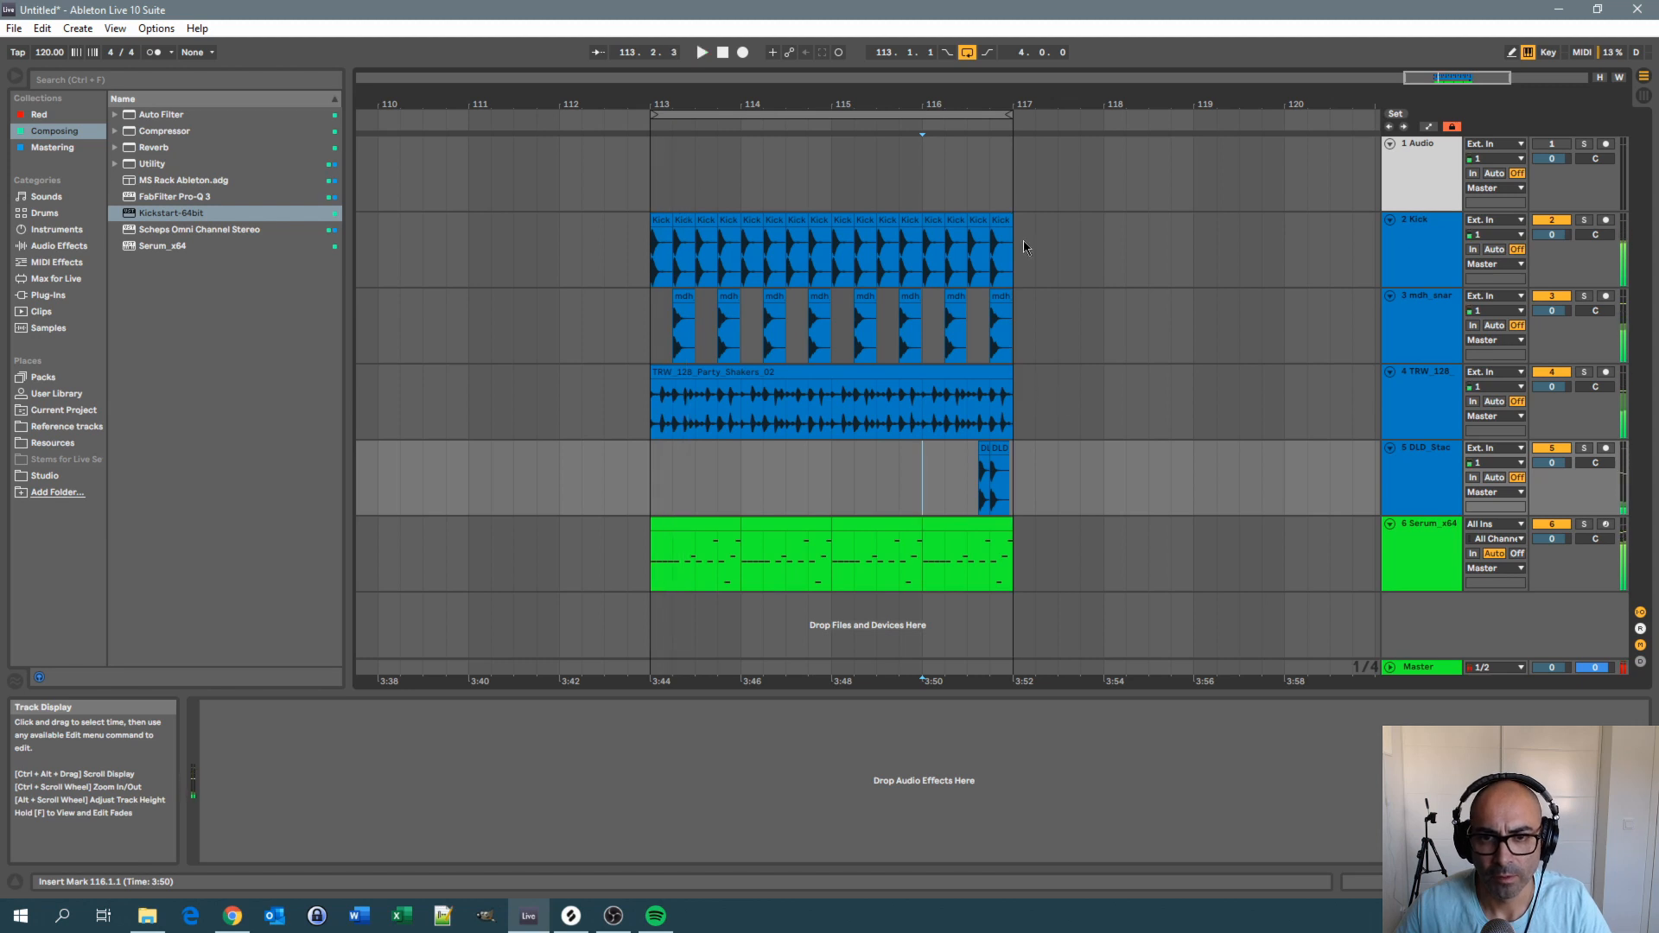
Deactivate the last two kick clips and the last snare clip in bar 116, playing the section from 115.1.1
click(1000, 224)
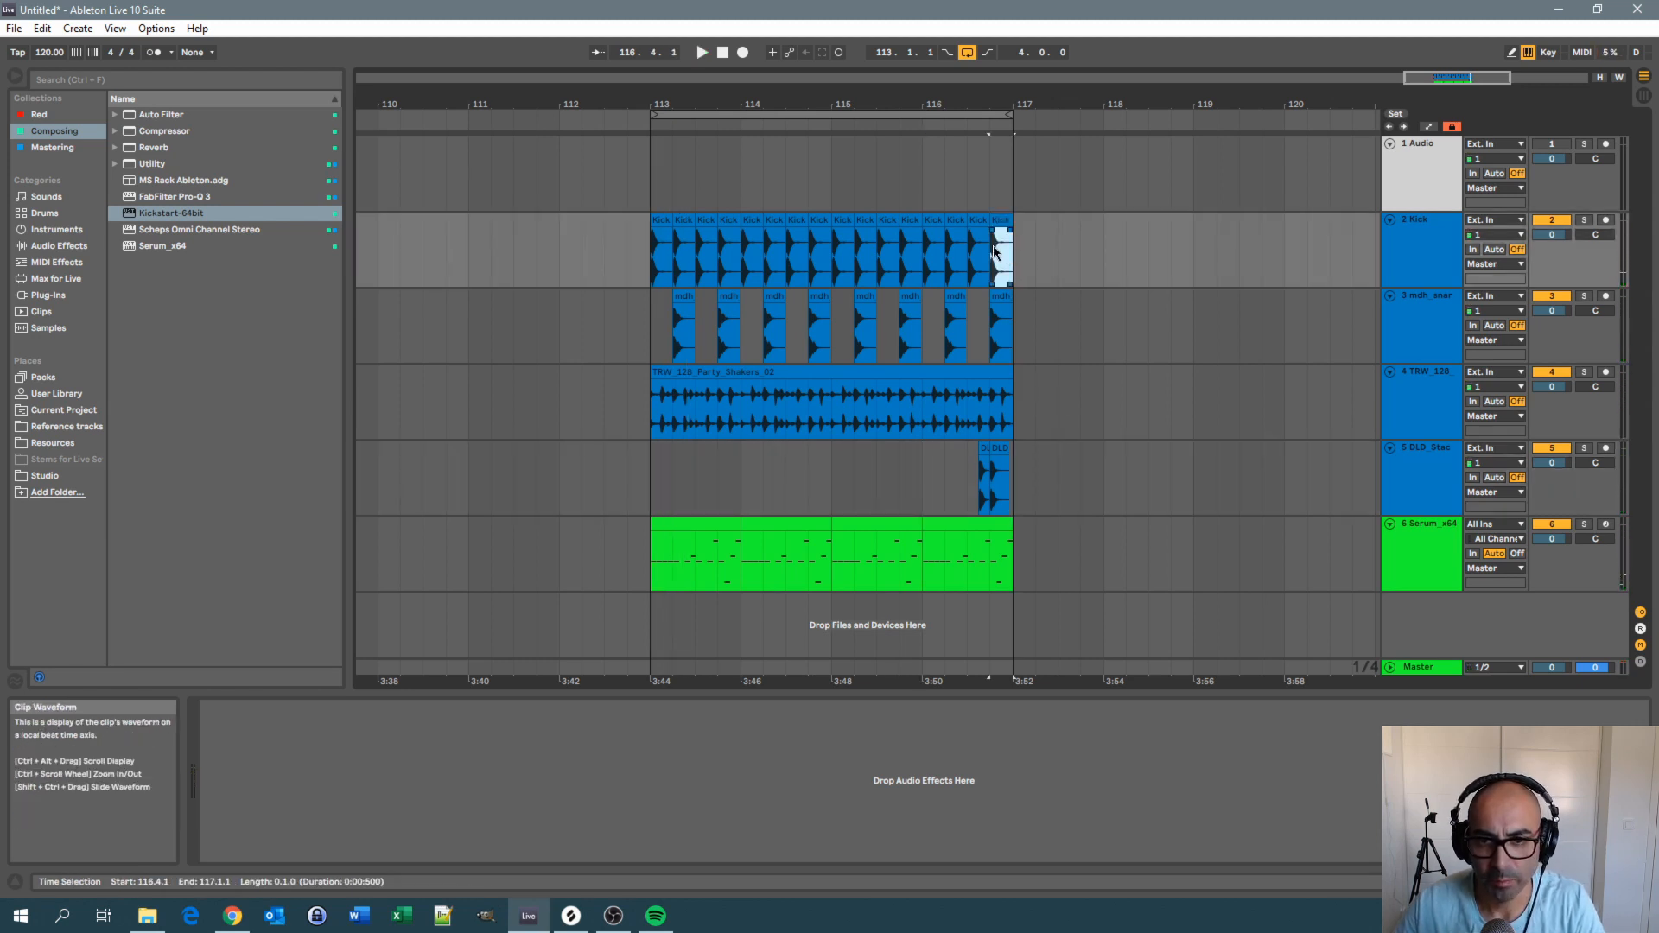
click(979, 230)
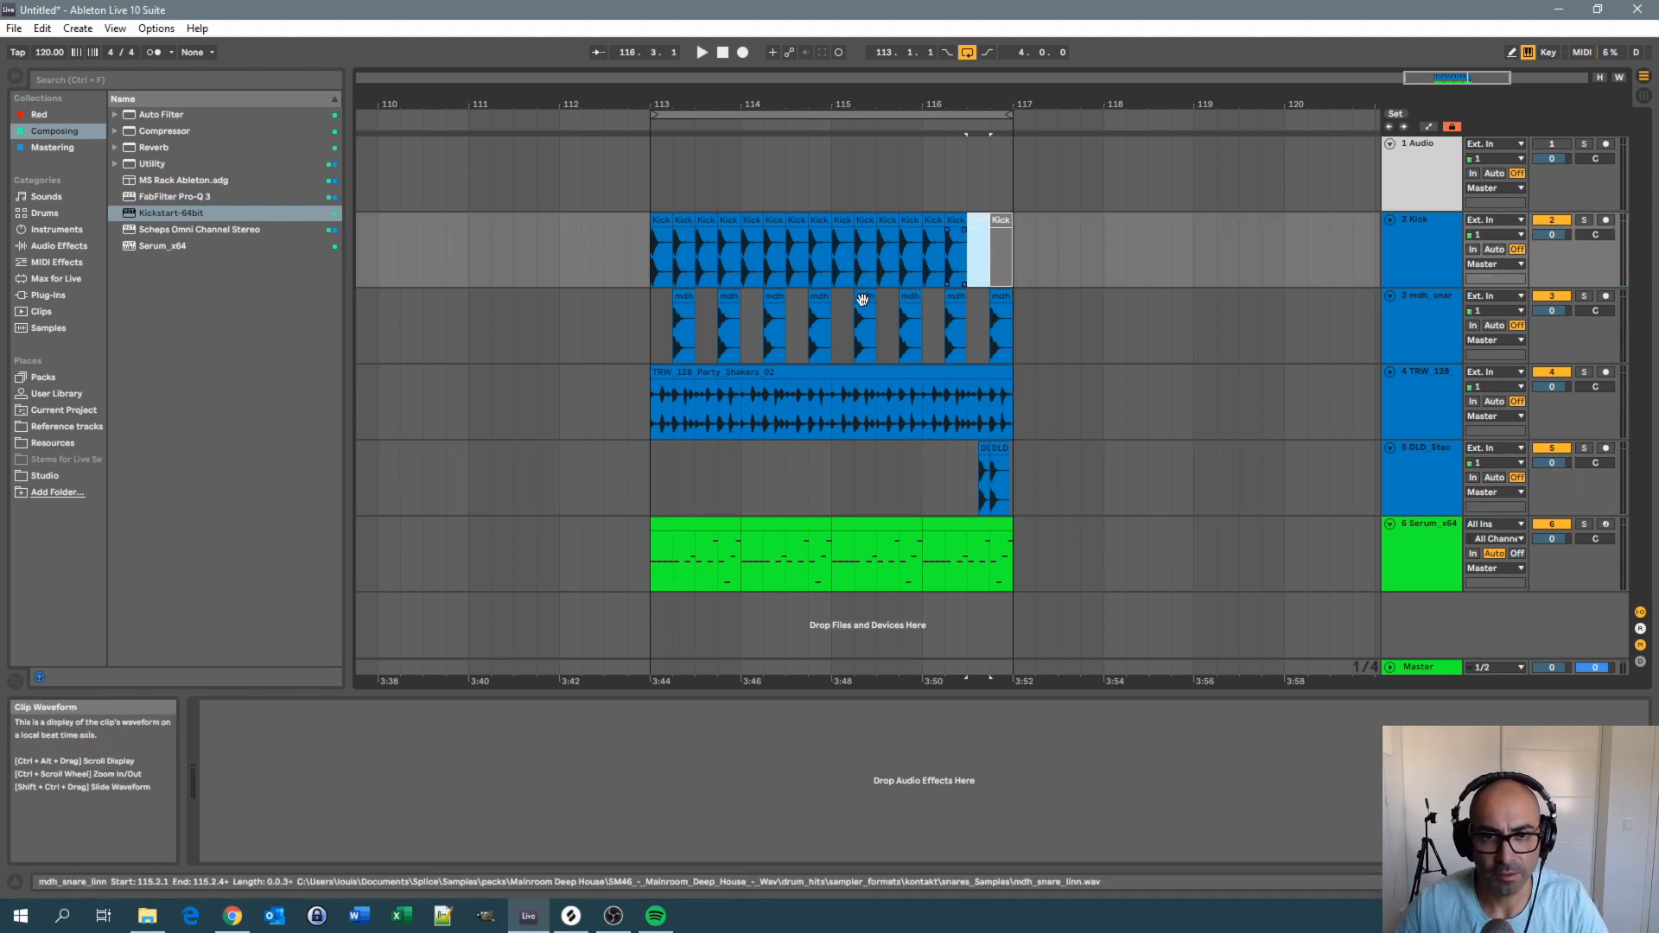
key(space)
click(829, 263)
key(space)
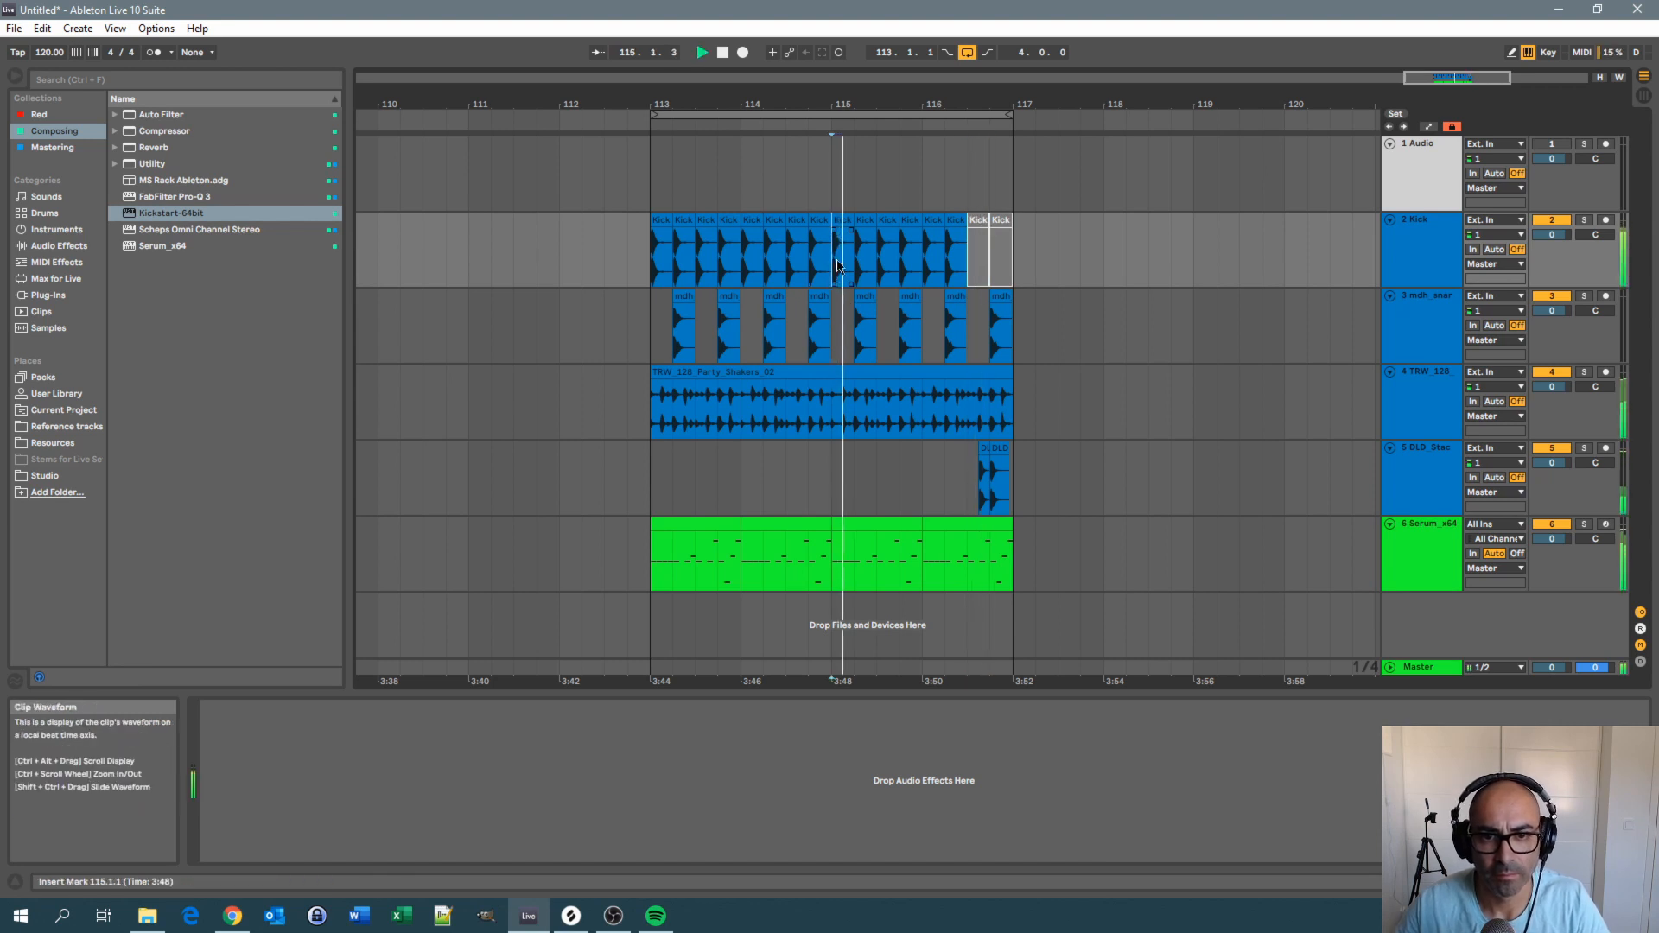
click(999, 298)
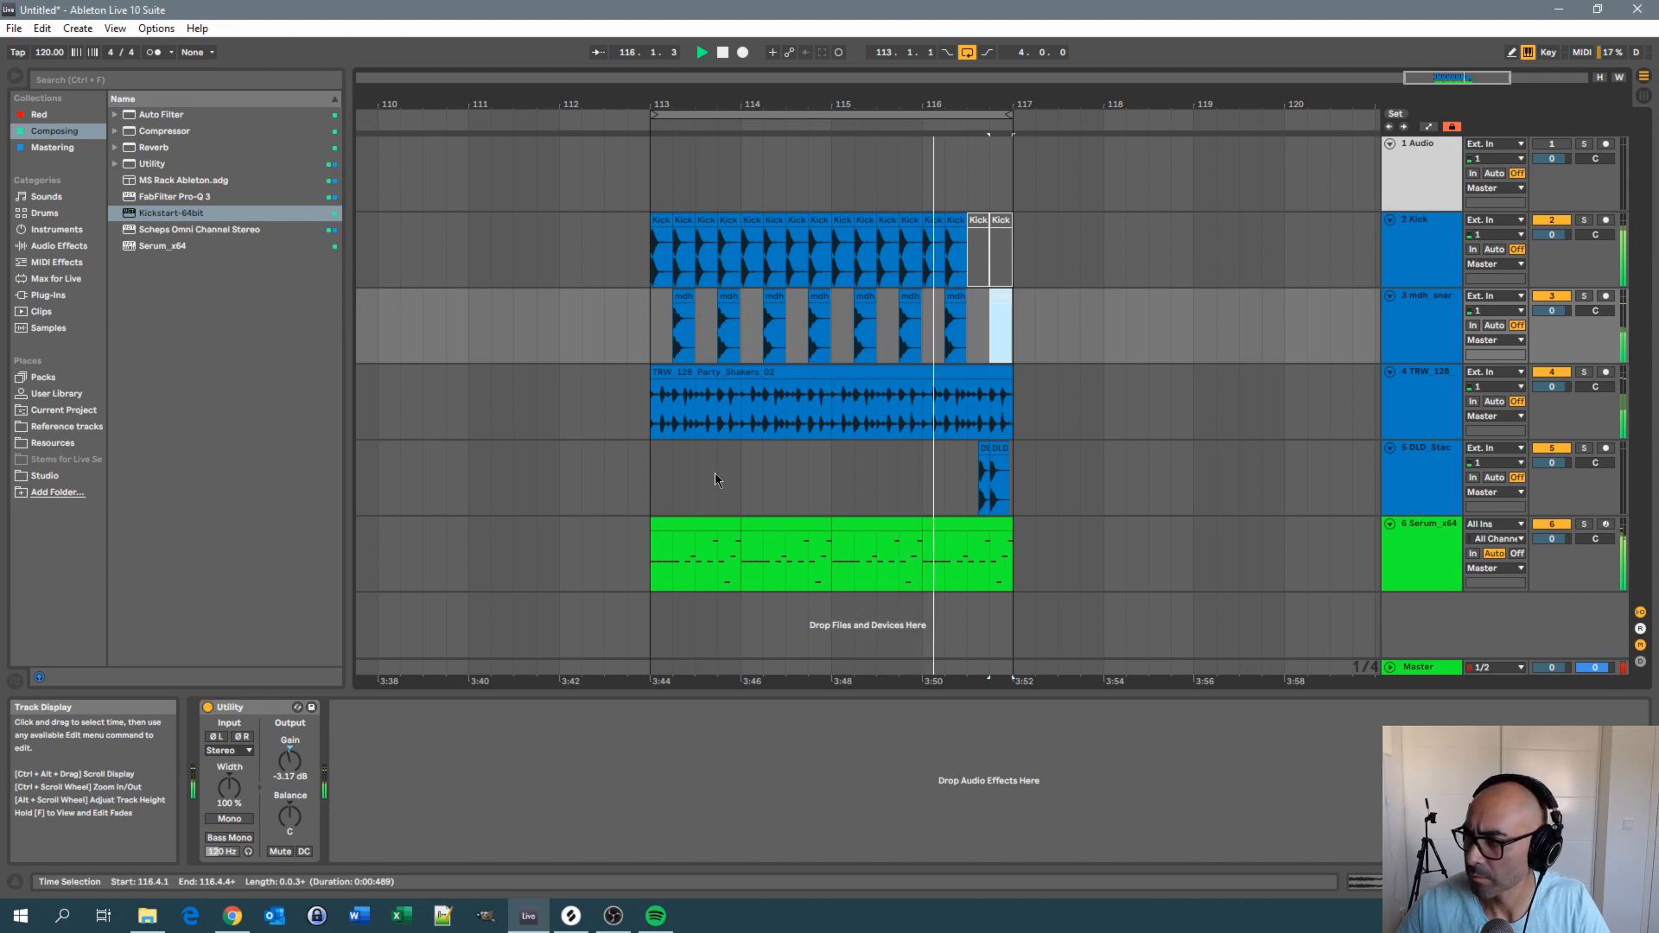
In the second bass clip, lower the notes at 1.1.4 and 1.2.4 to A2 and play from 114.1.1
click(740, 553)
key(space)
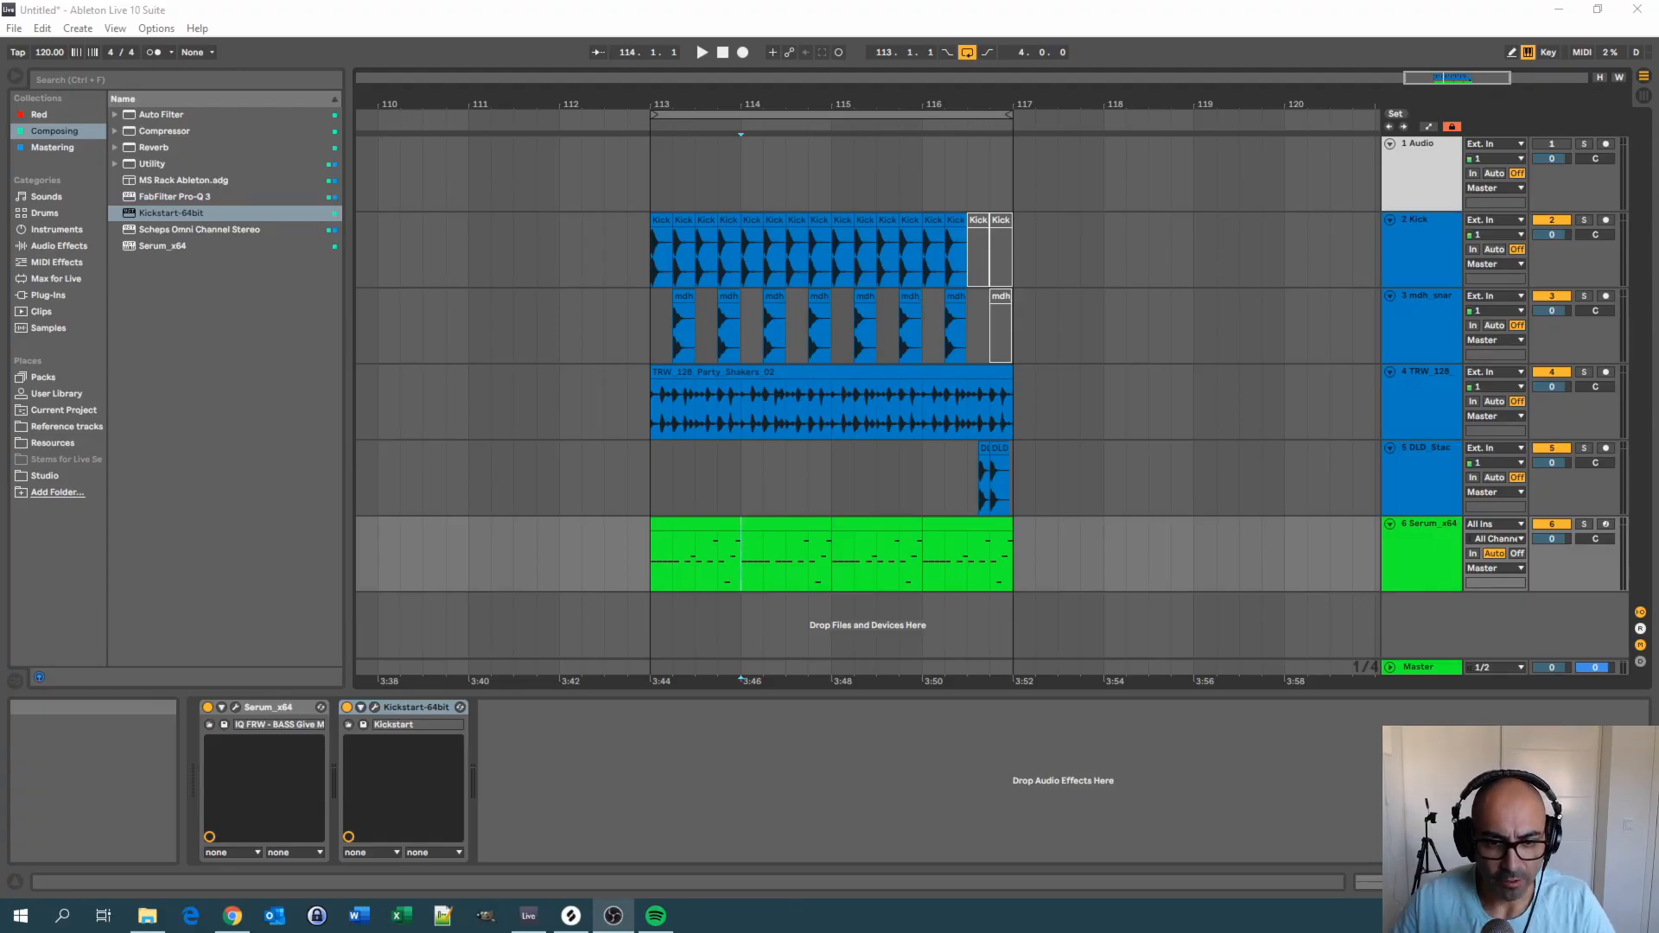
double_click(771, 529)
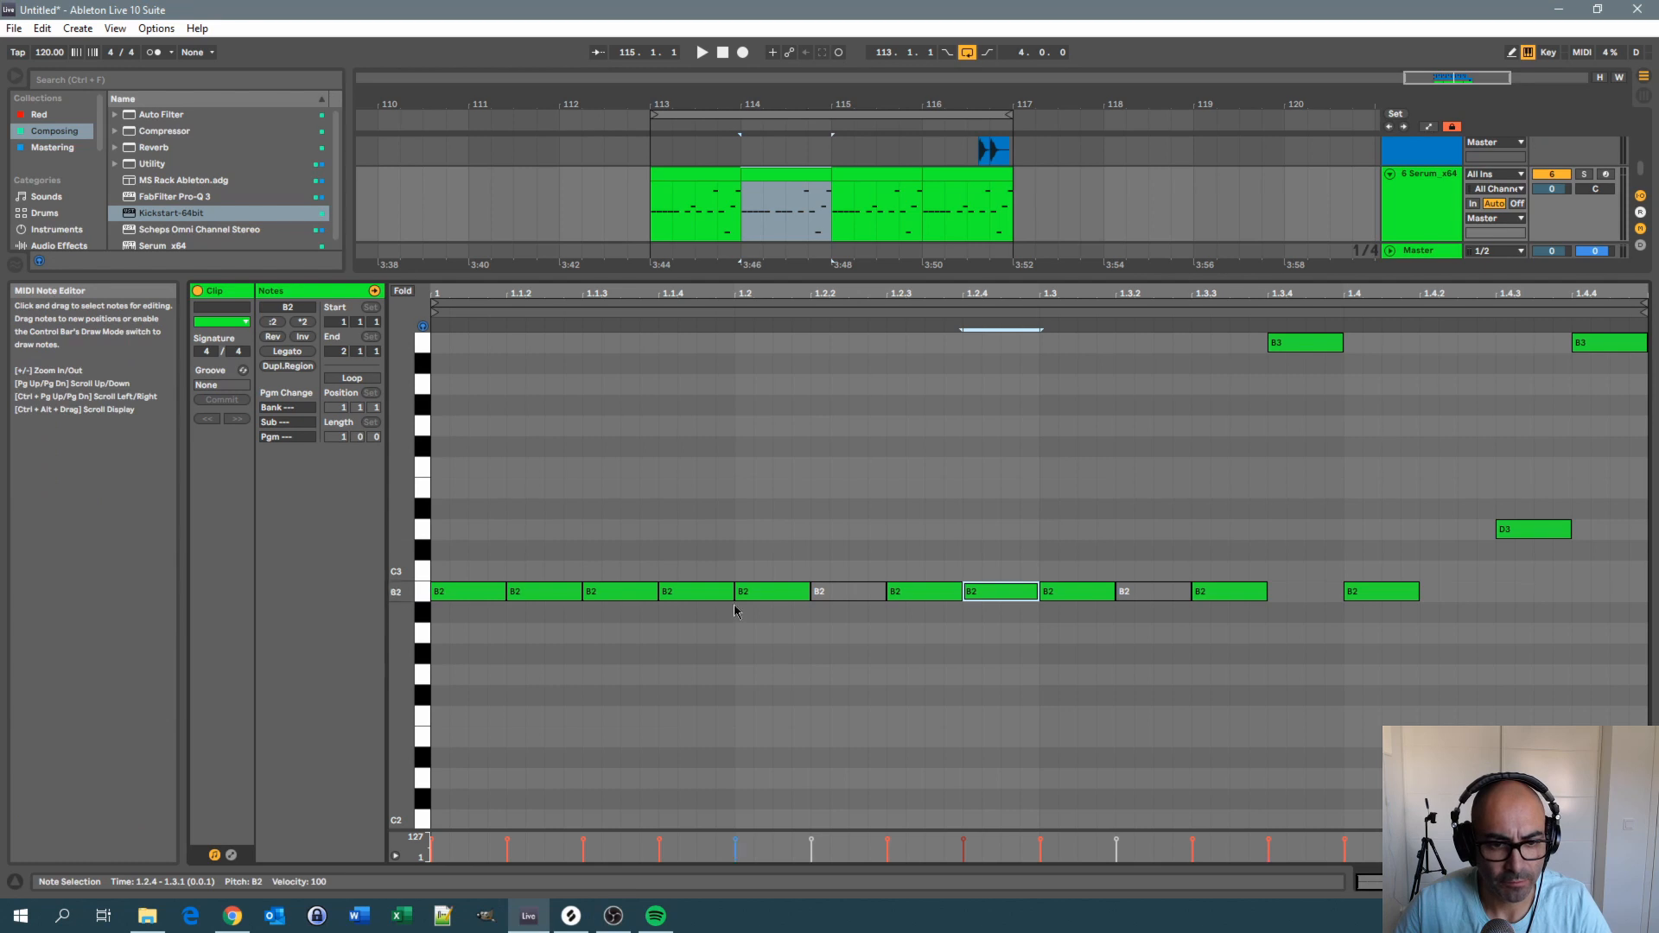
key(space)
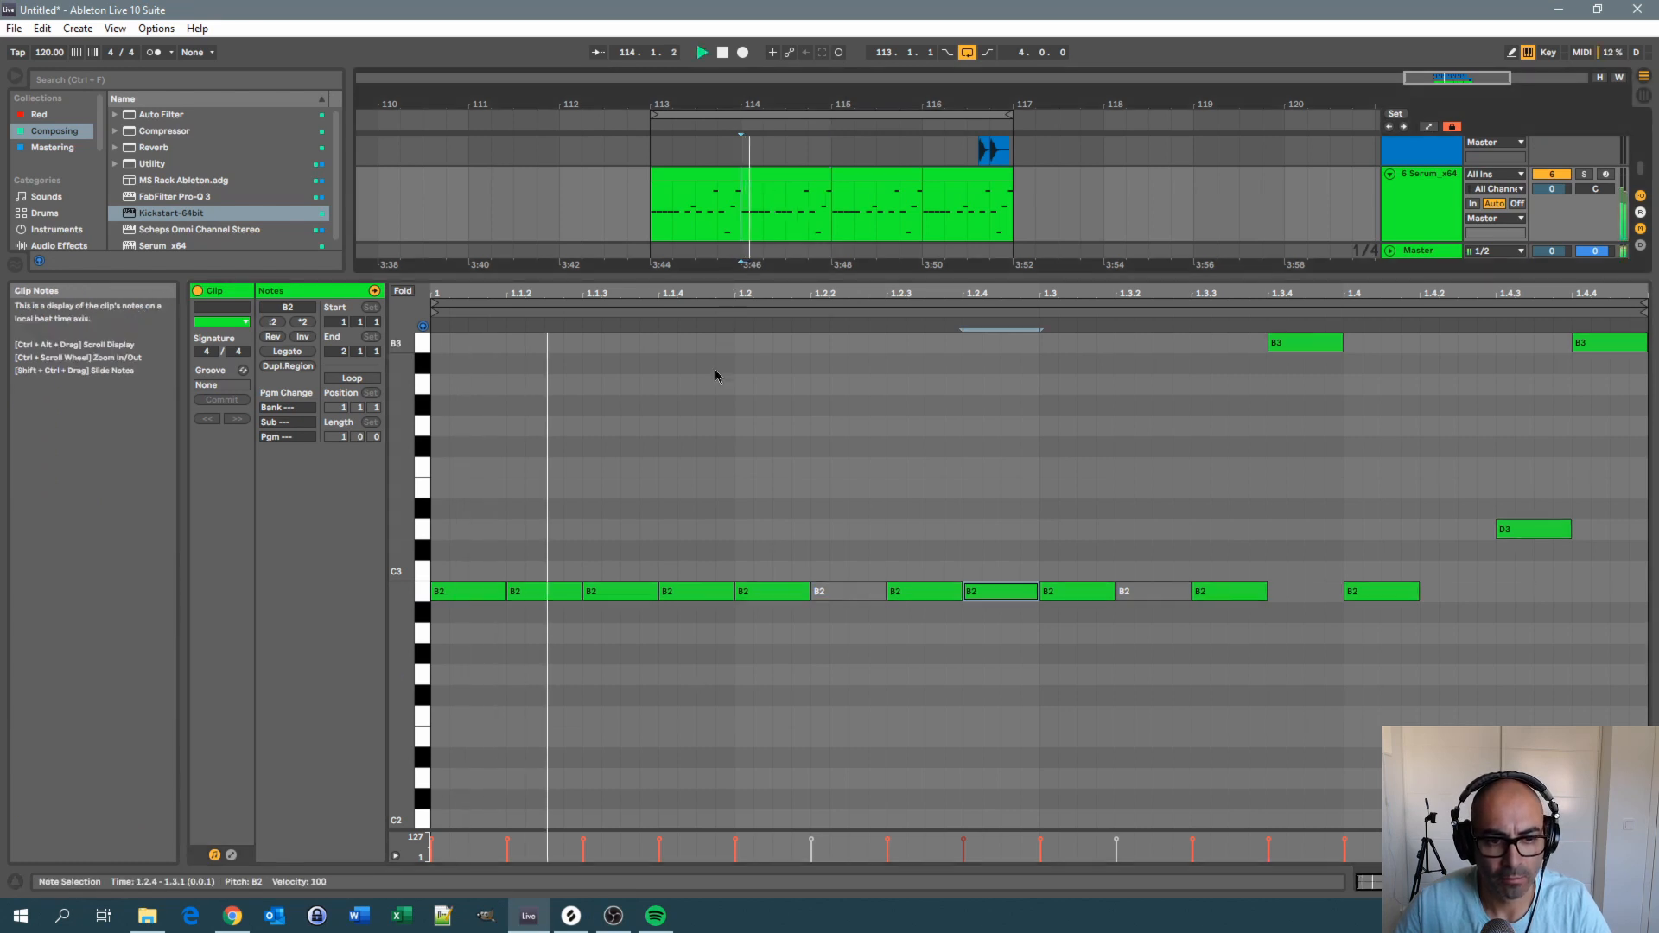
drag(707, 605, 710, 628)
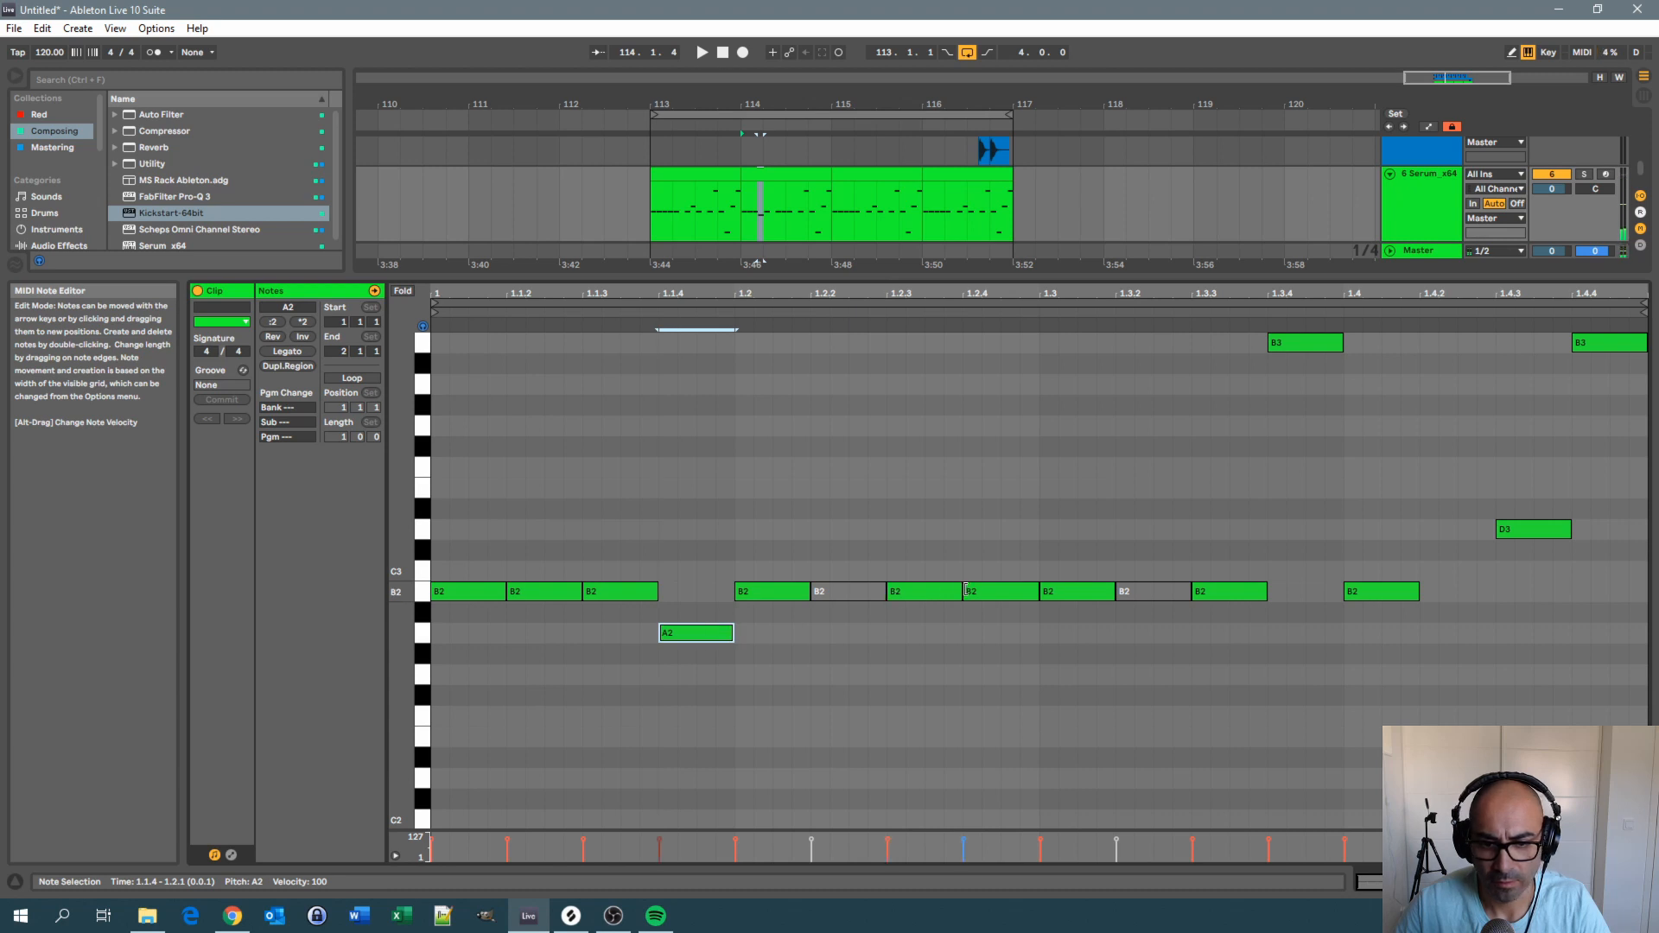
drag(994, 594, 995, 633)
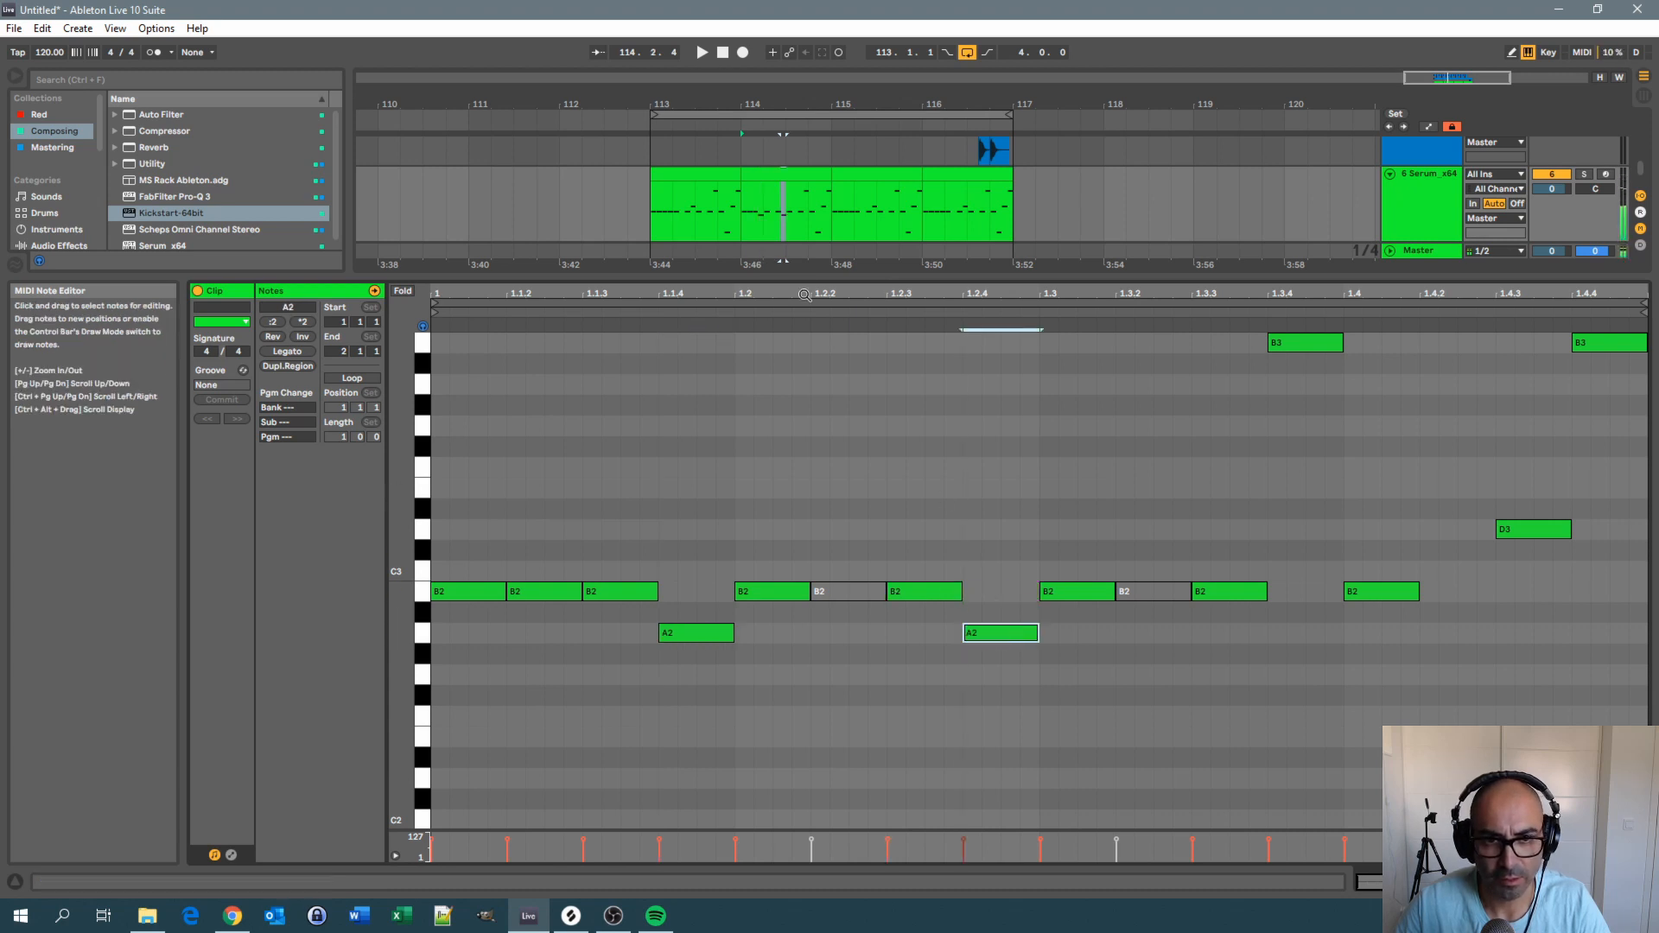
click(739, 233)
key(space)
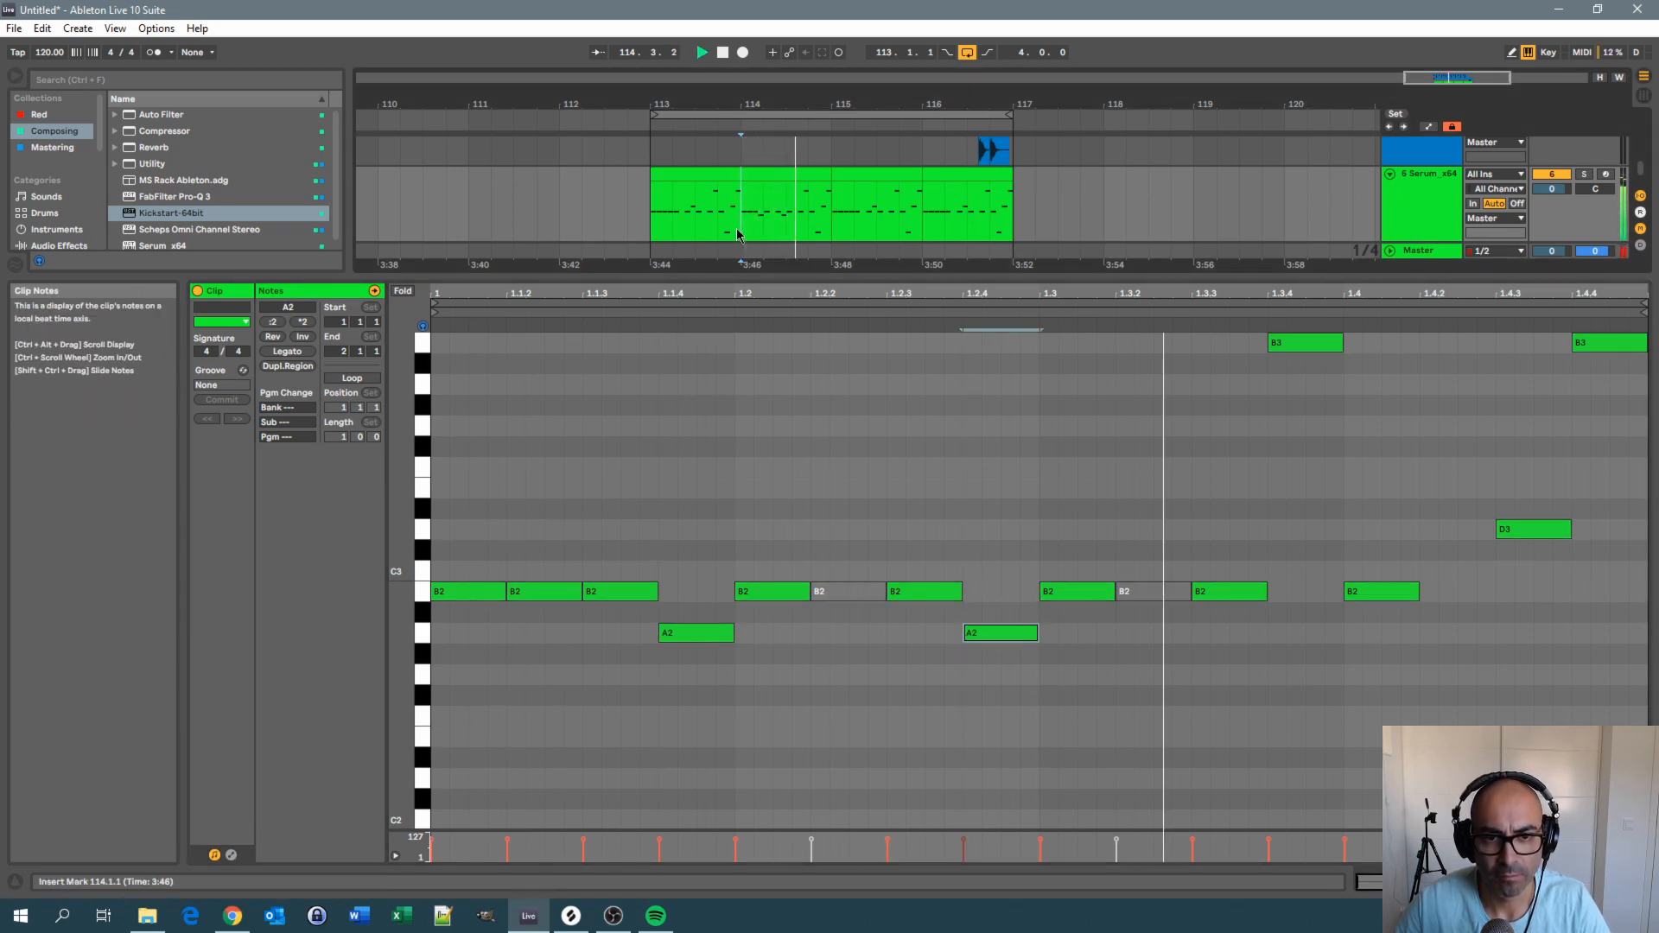
key(space)
Shorten the arrangement loop to two bars, 113.1.1 to 115.1.1, play it from the start and return to the device chain
drag(1009, 121, 853, 123)
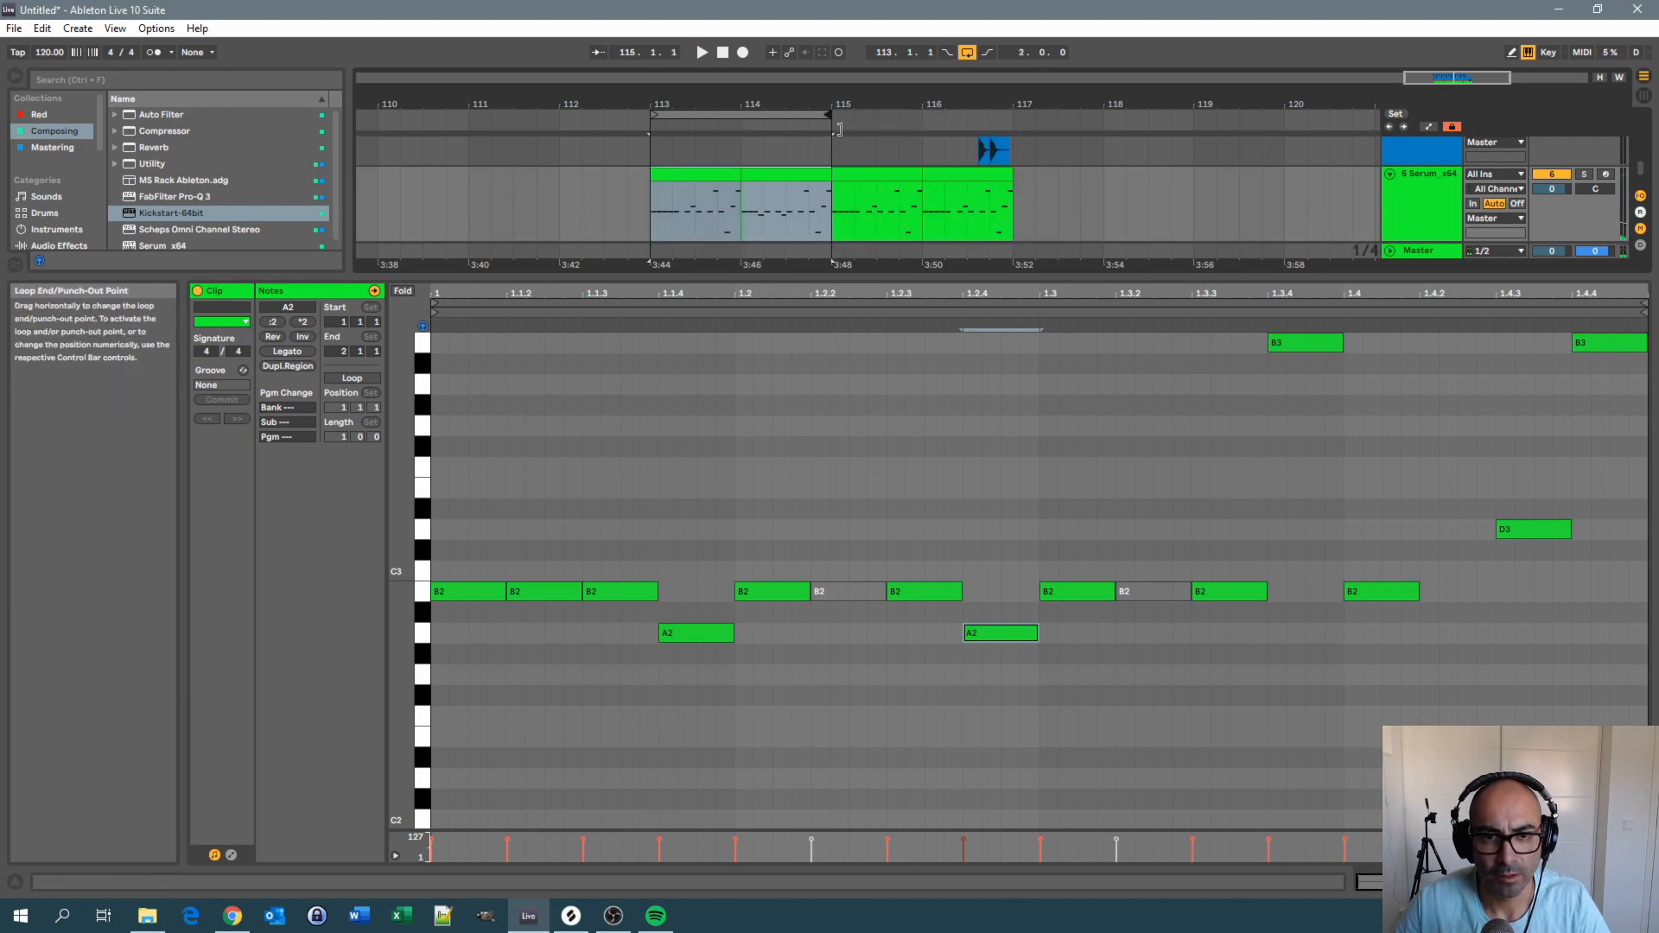
click(651, 225)
key(space)
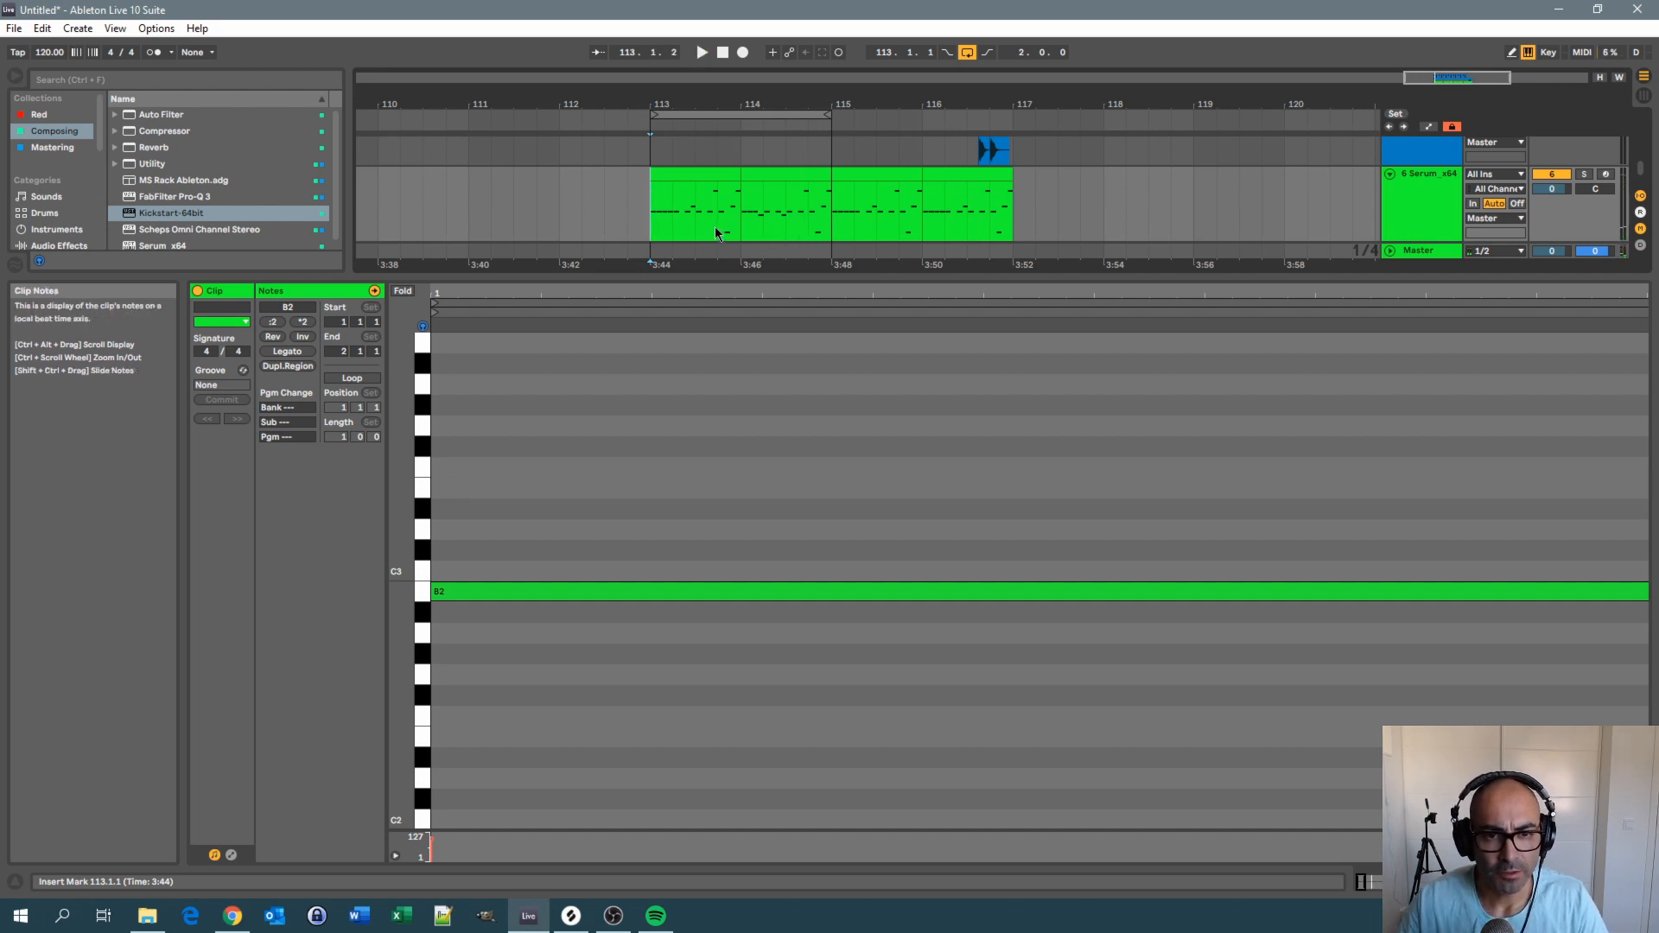
key(shift+Tab)
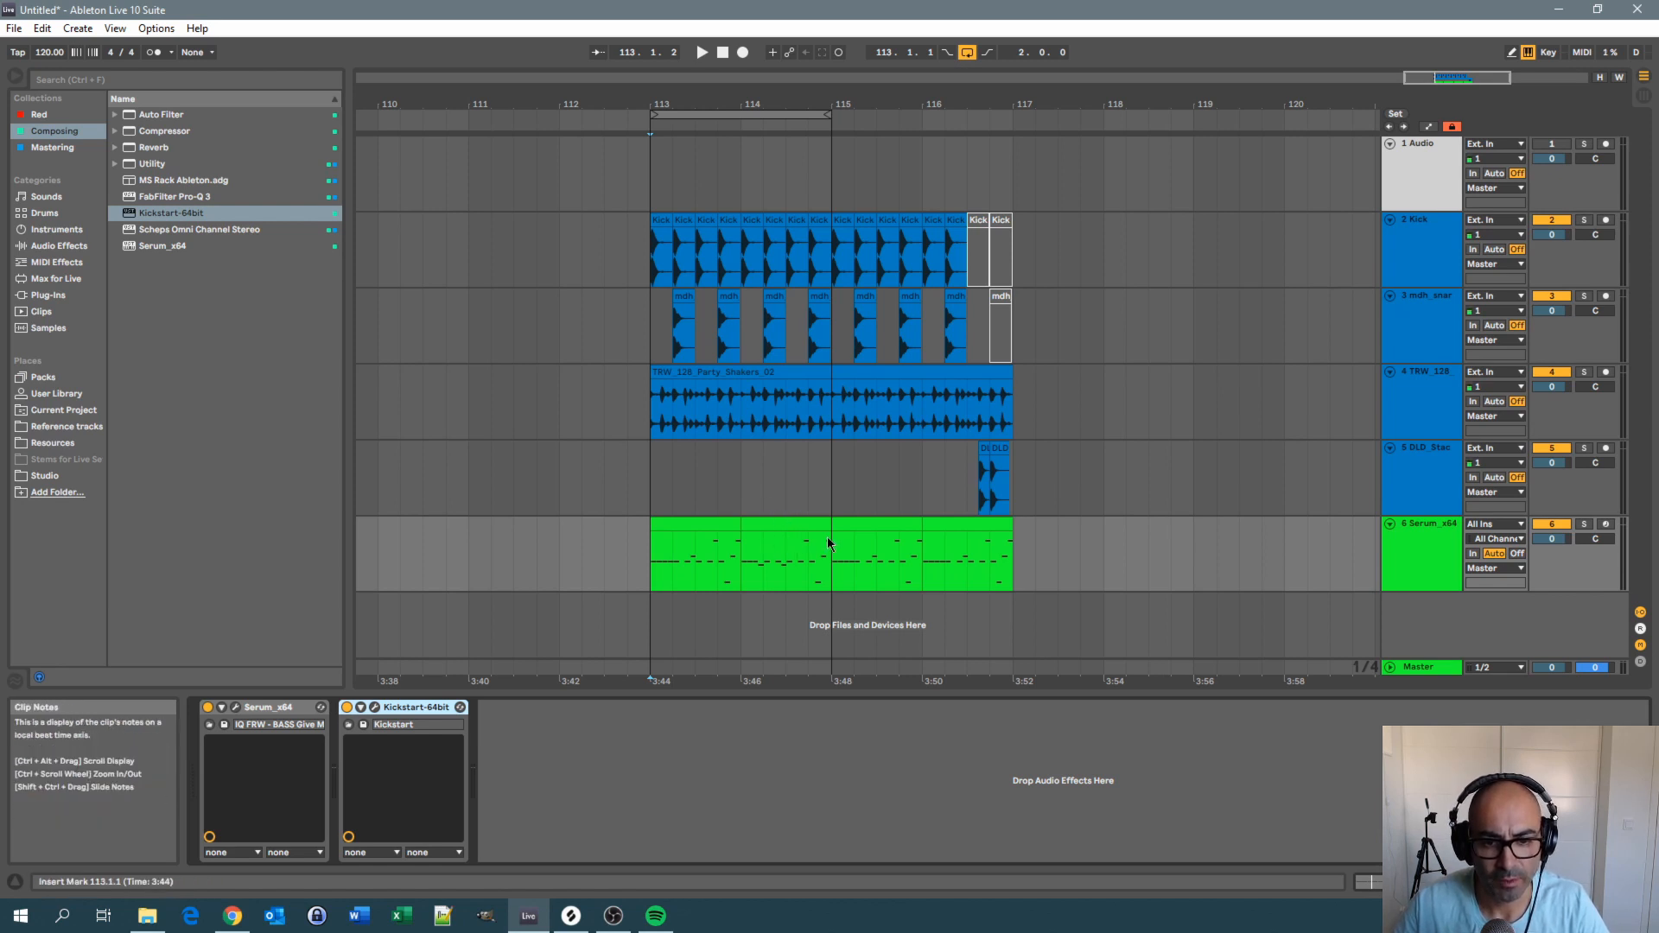
Replace the bass clip in bar 116 with a copy of the bar 114 clip and loop 116.1.1 to 117.1.1
click(941, 529)
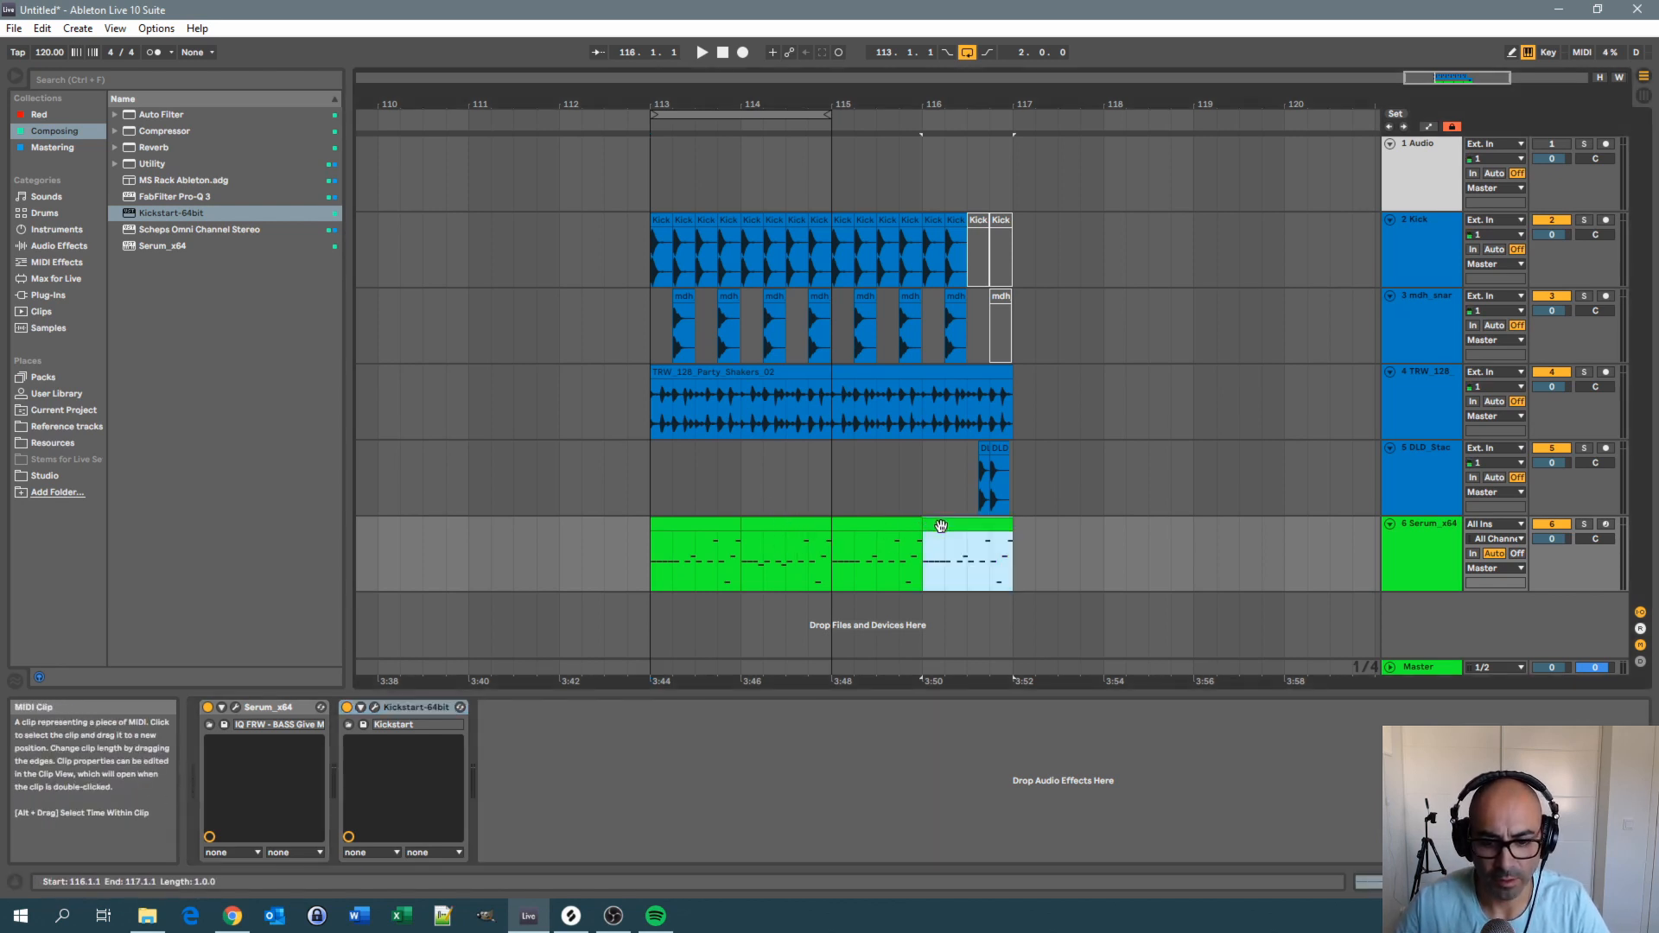
mouse_move(941, 527)
mouse_down()
mouse_move(760, 532)
mouse_move(990, 539)
mouse_up()
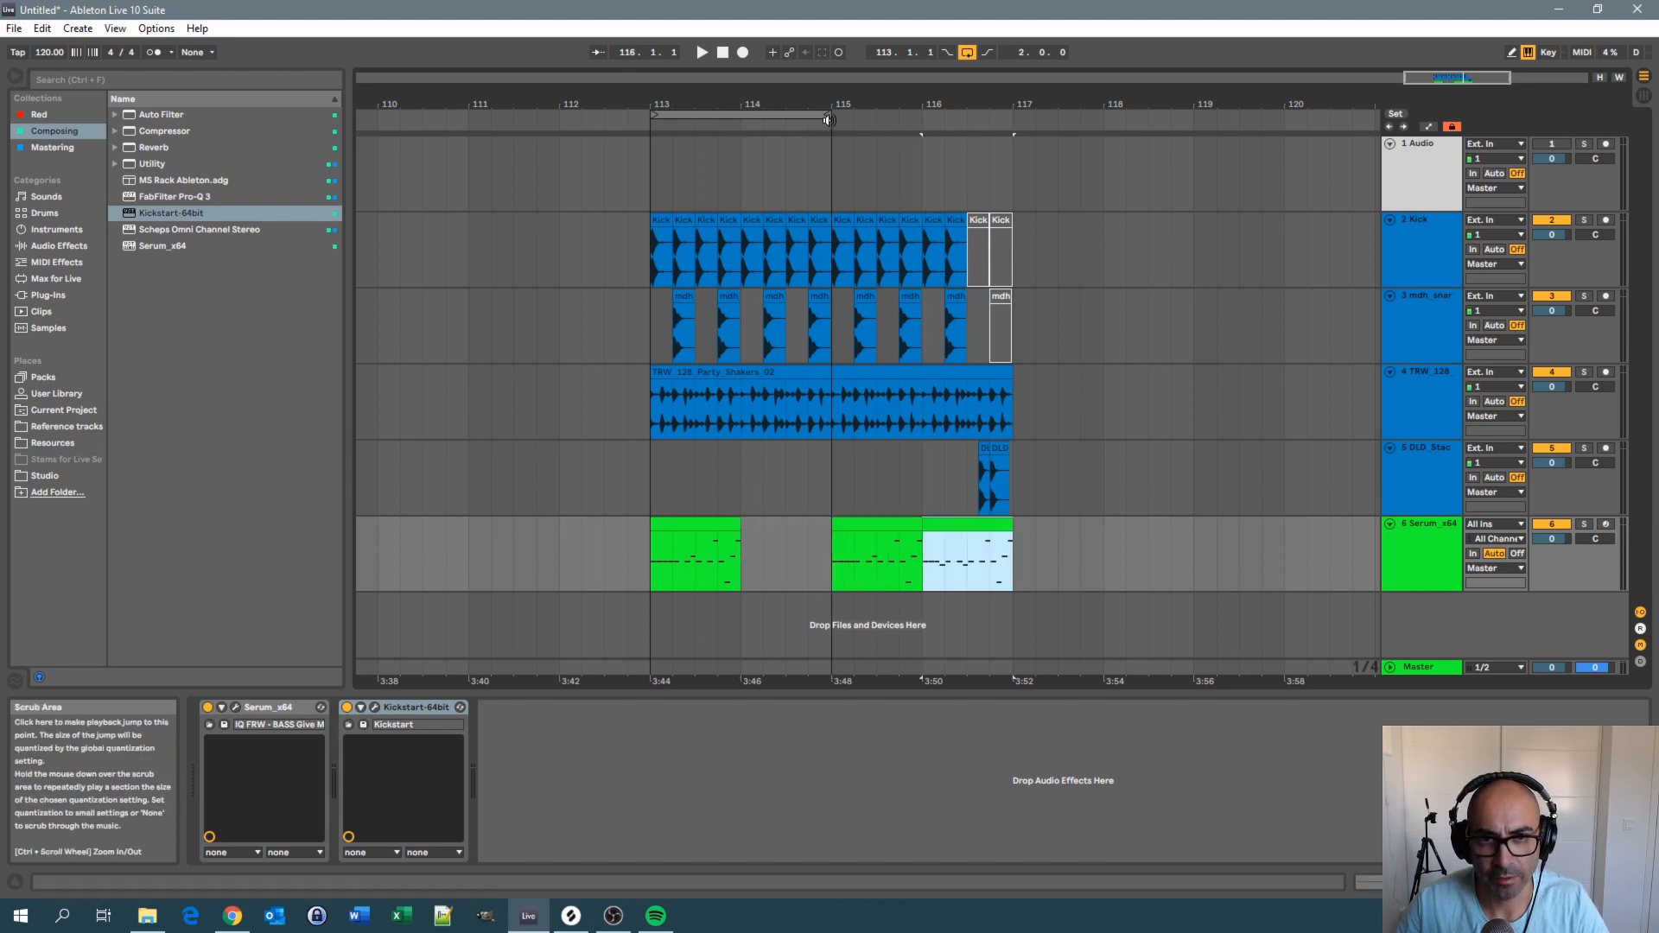
drag(828, 115, 1012, 132)
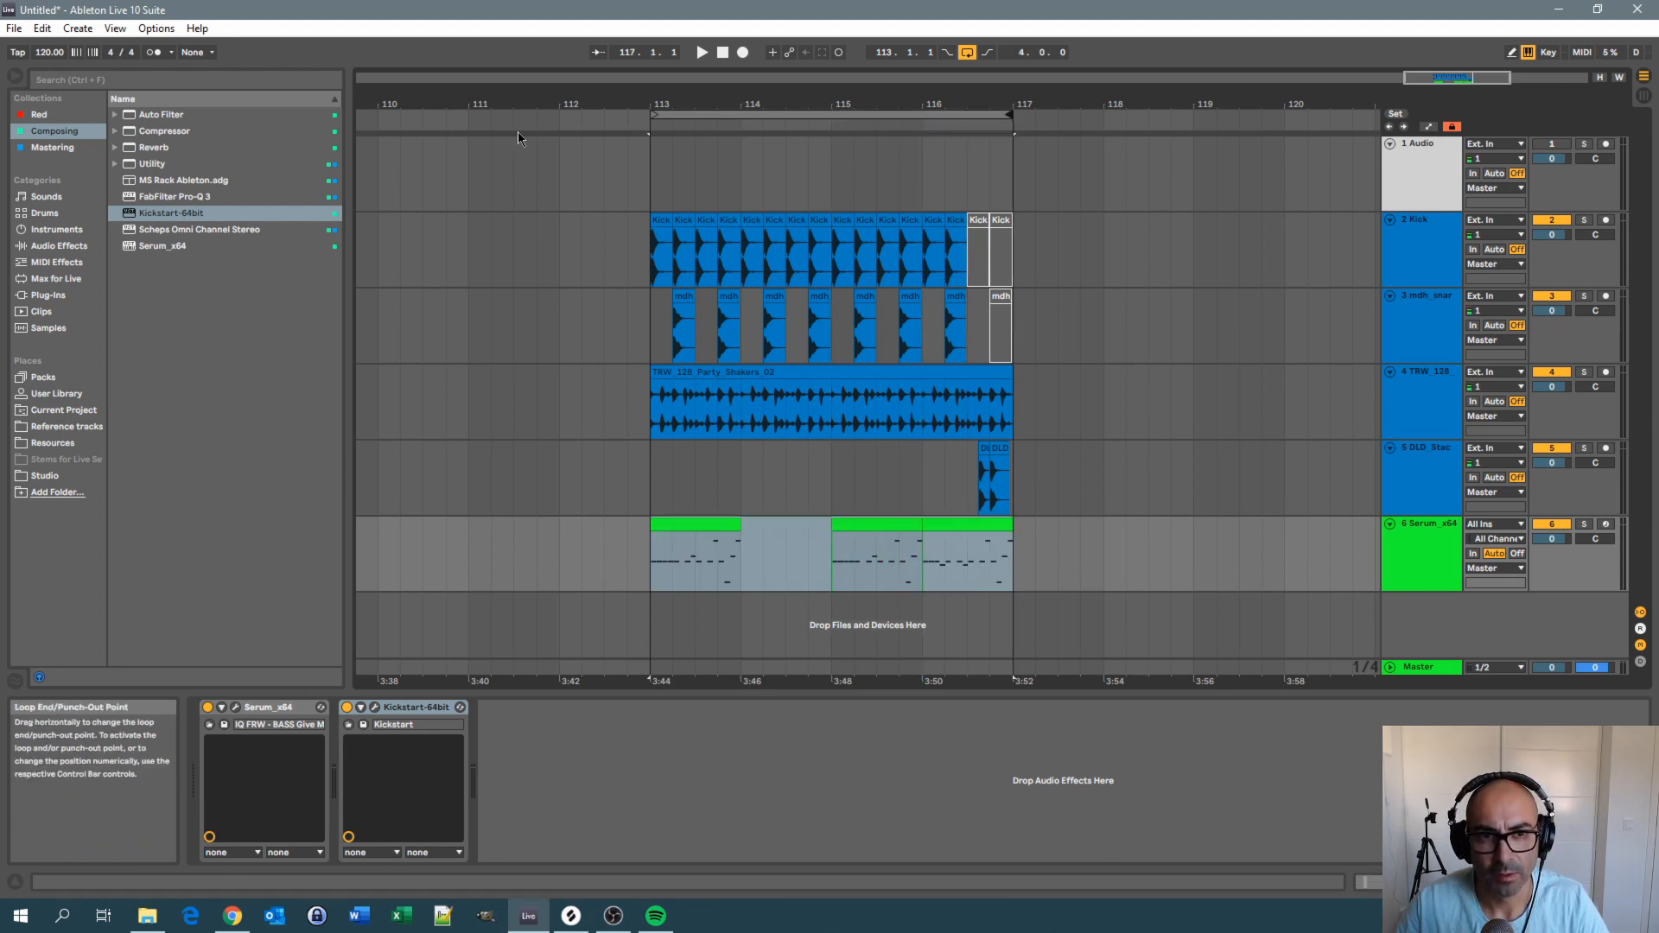
mouse_move(655, 116)
mouse_down()
mouse_move(673, 216)
mouse_move(898, 346)
mouse_move(921, 391)
mouse_up()
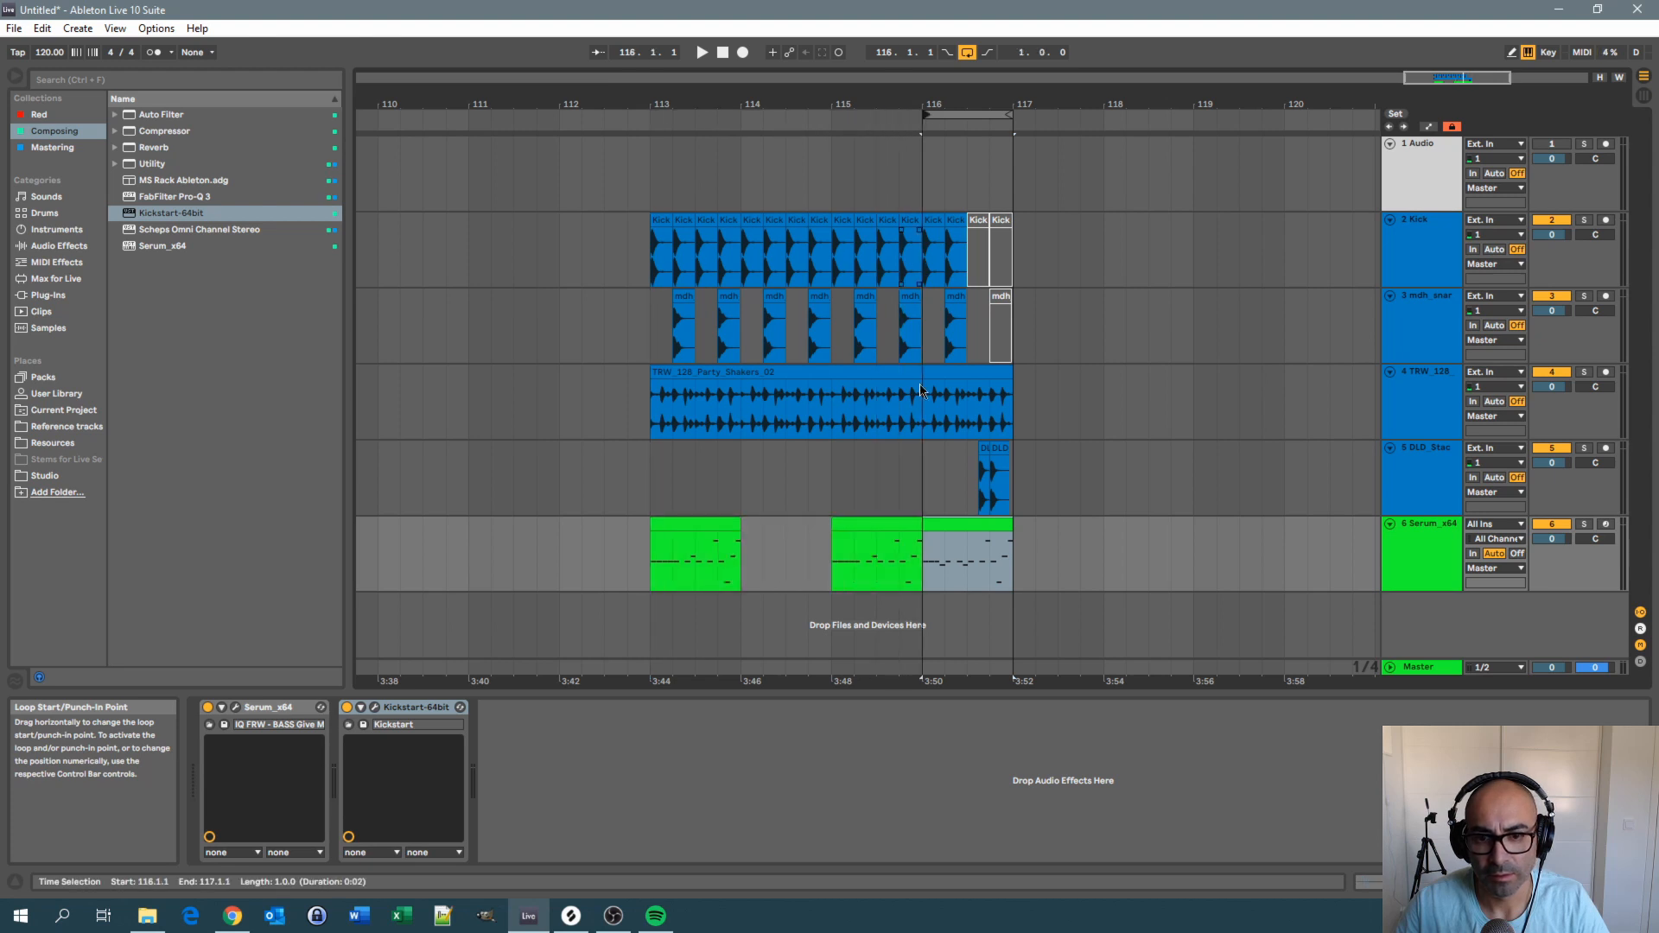
drag(938, 547, 785, 537)
click(909, 561)
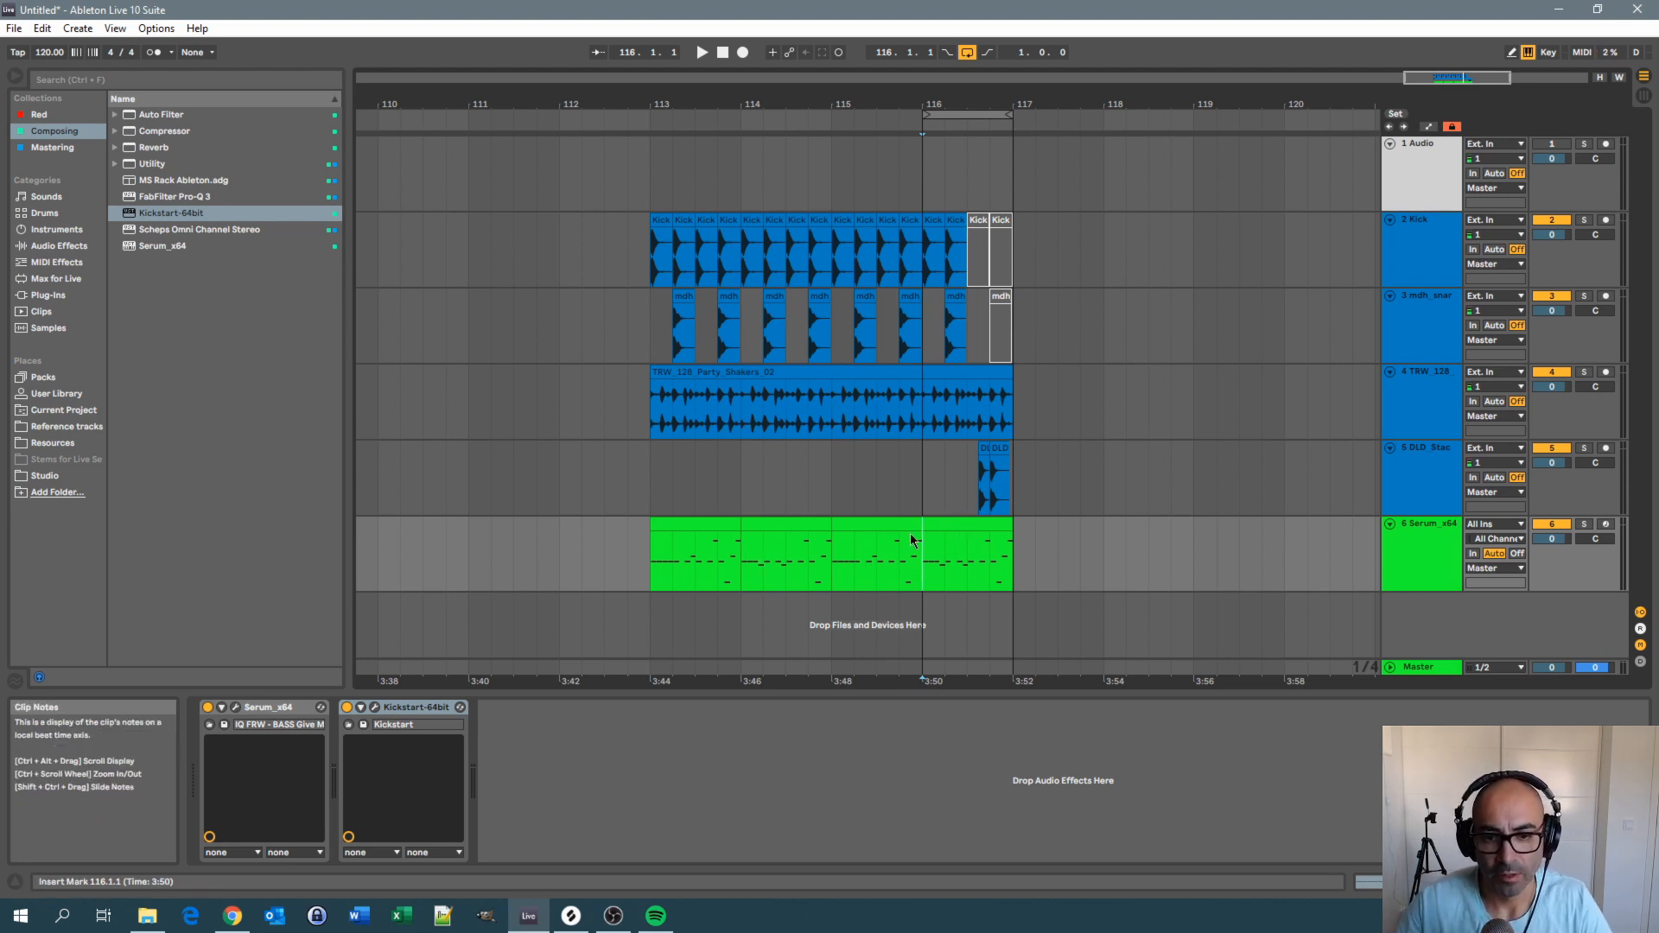
In the bass clip in bar 116, raise the B2 note at 1.4.1 to D4 and play the loop
click(948, 527)
double_click(947, 527)
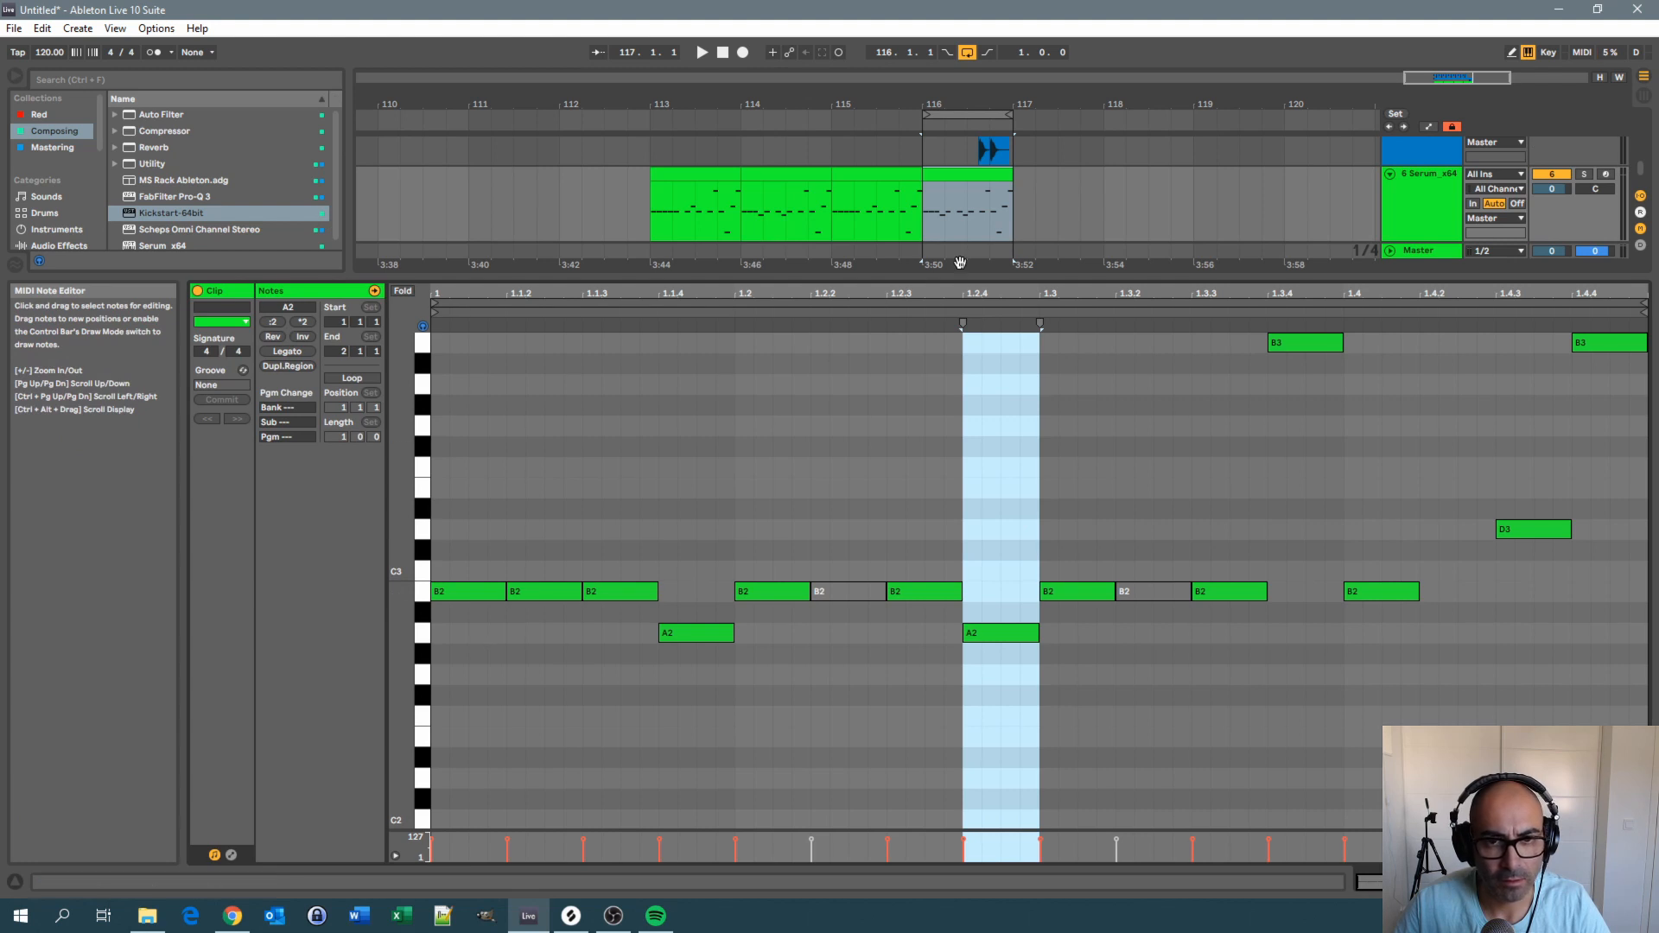
click(927, 231)
key(space)
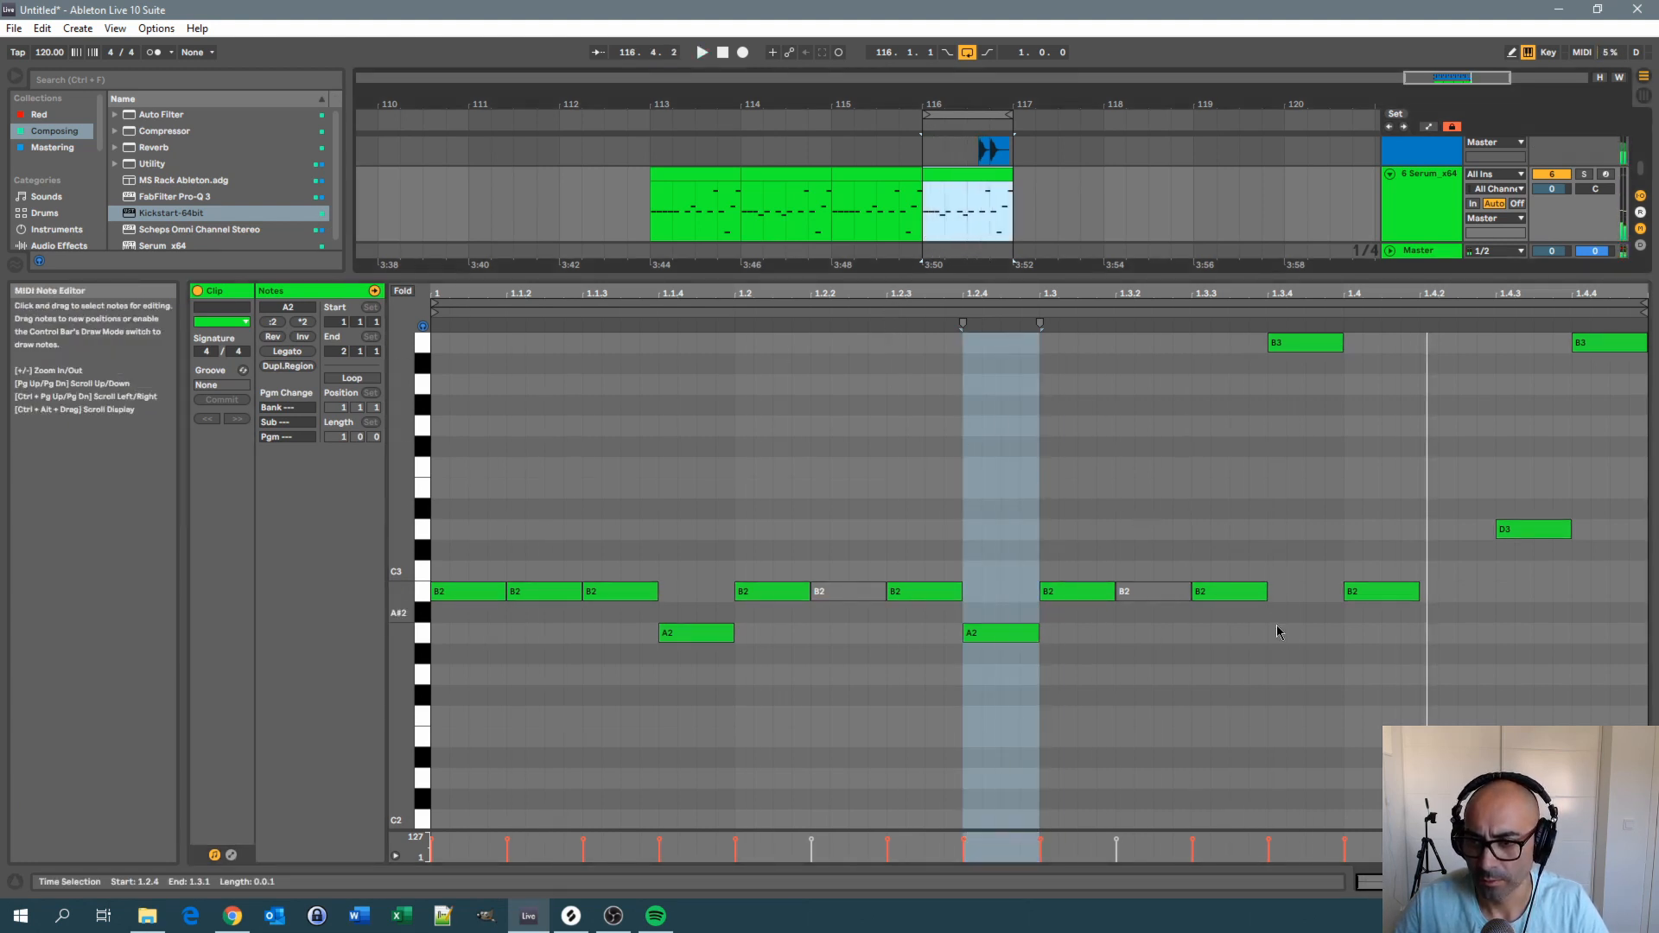
scroll(1277, 631, up, 2)
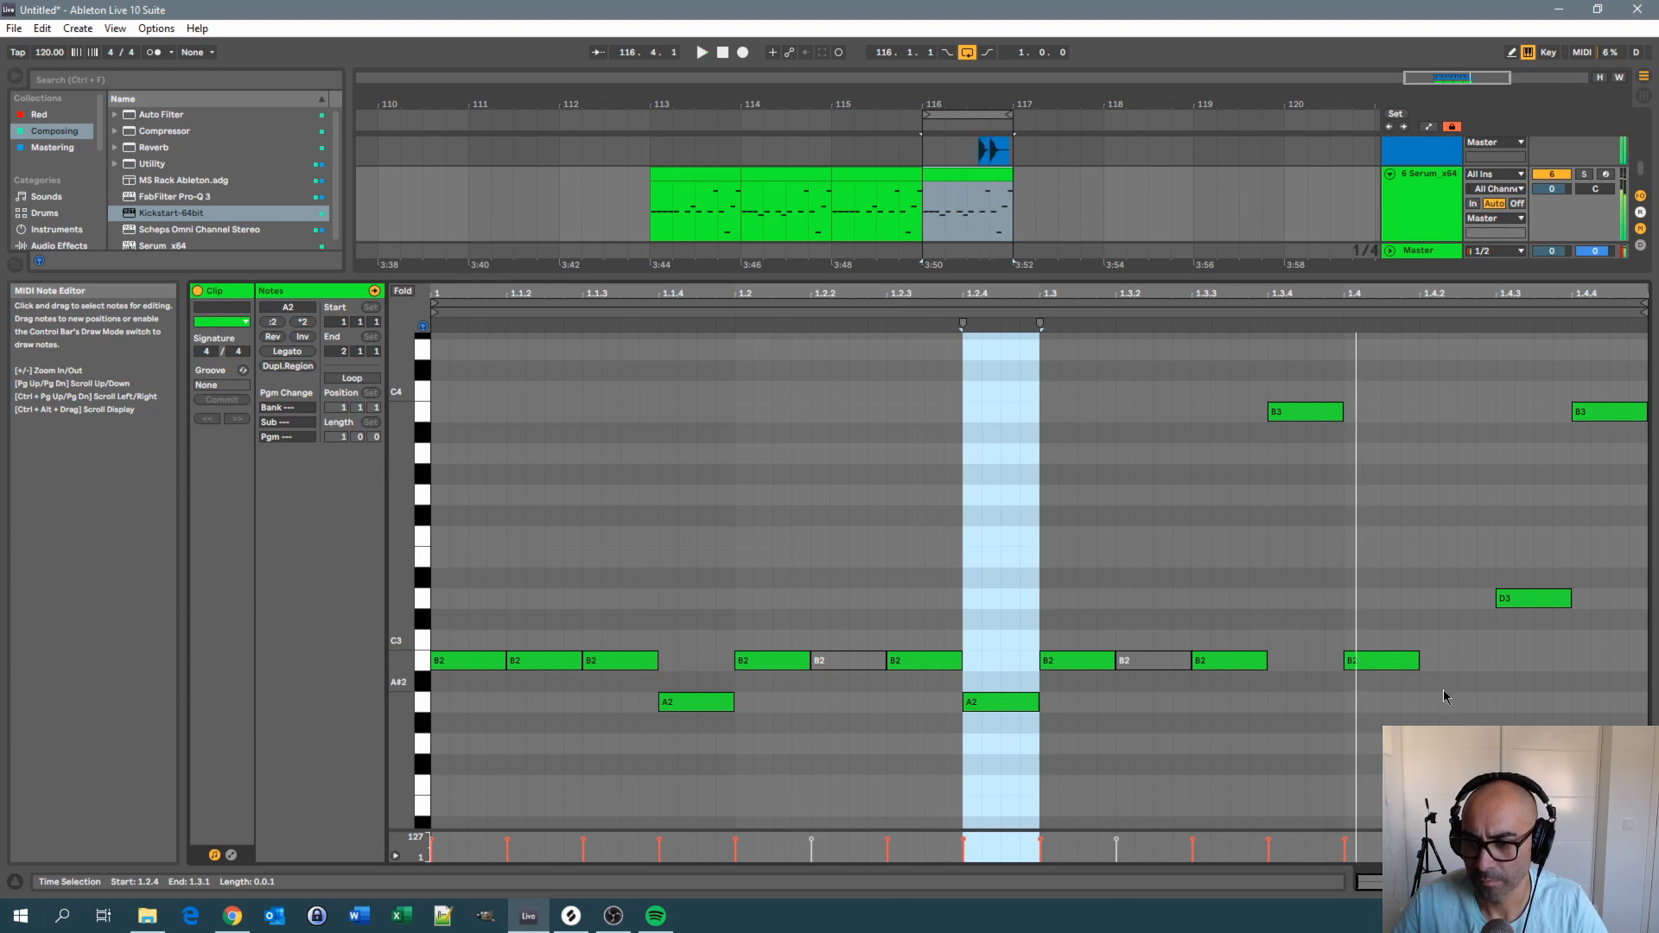
click(1285, 411)
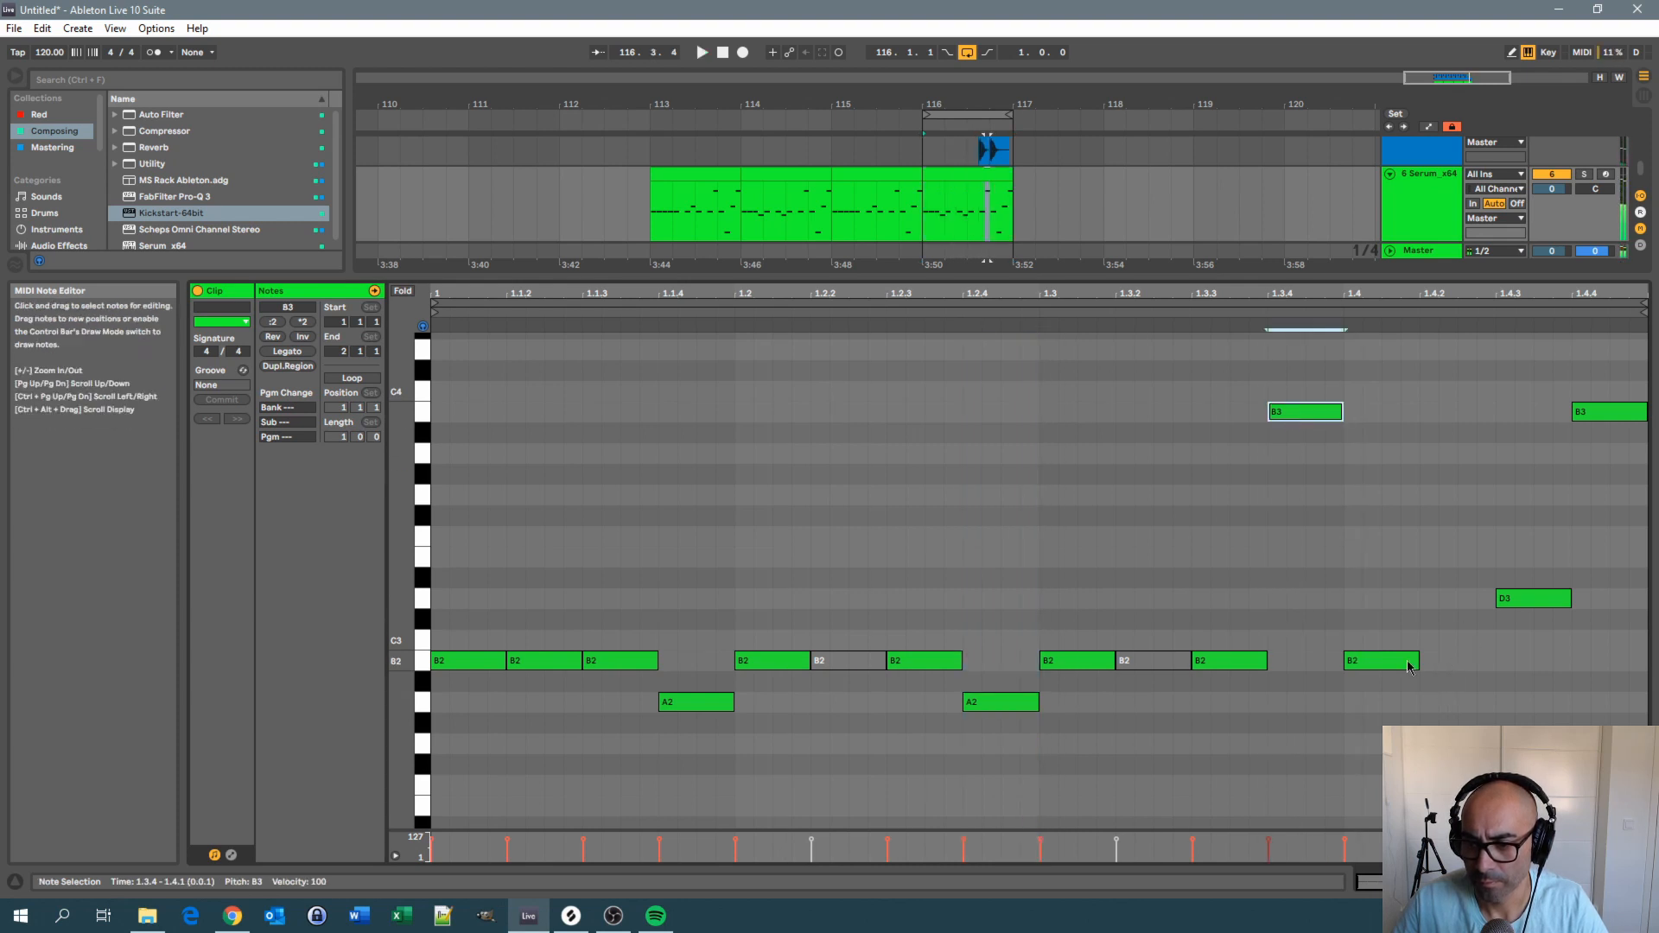
drag(1409, 663, 1386, 348)
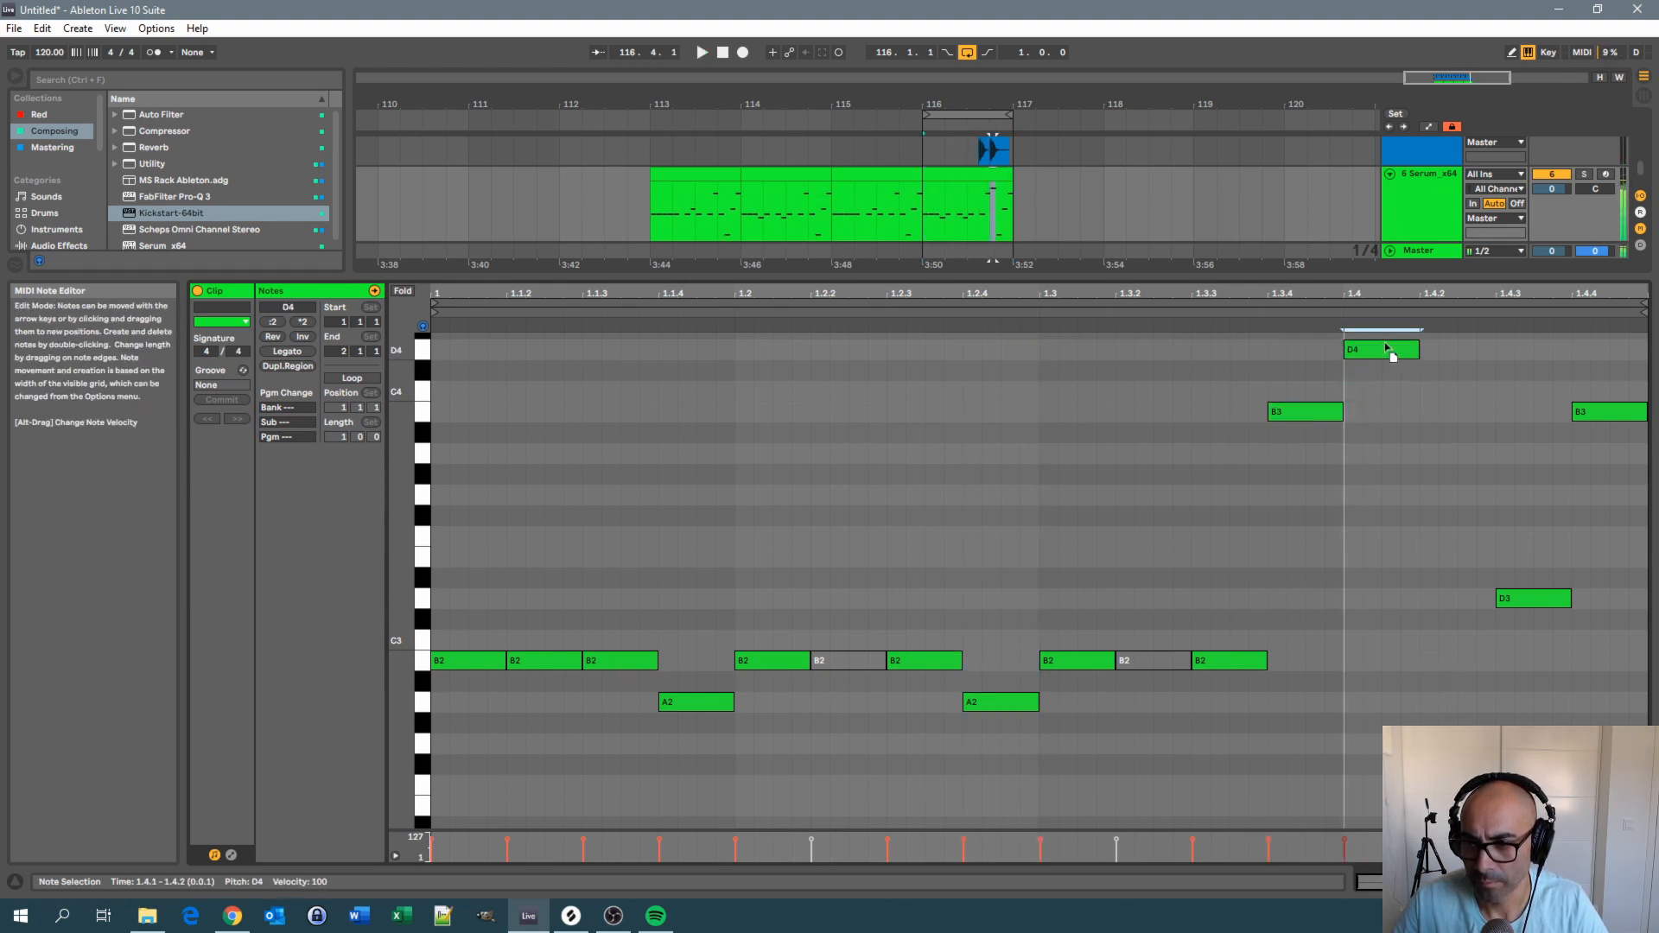
key(space)
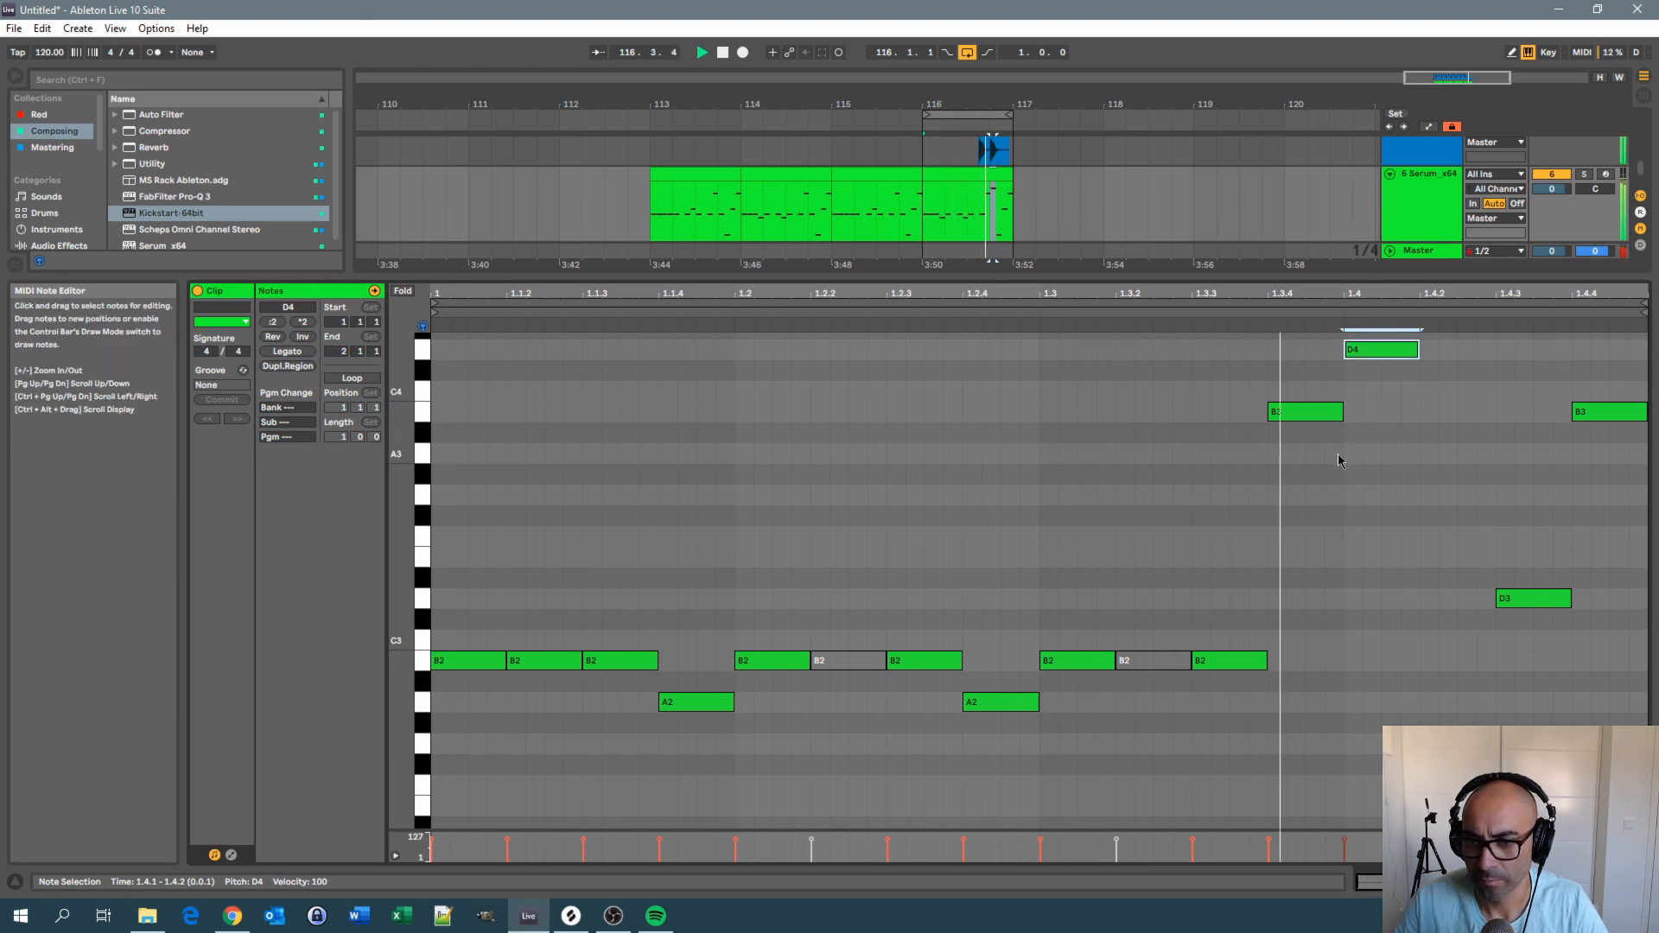
Raise the note at 1.4.3 to D4 and the low note at 1.4.2 to B2 in the bar 116 bass clip
click(1528, 605)
key(shift+Up)
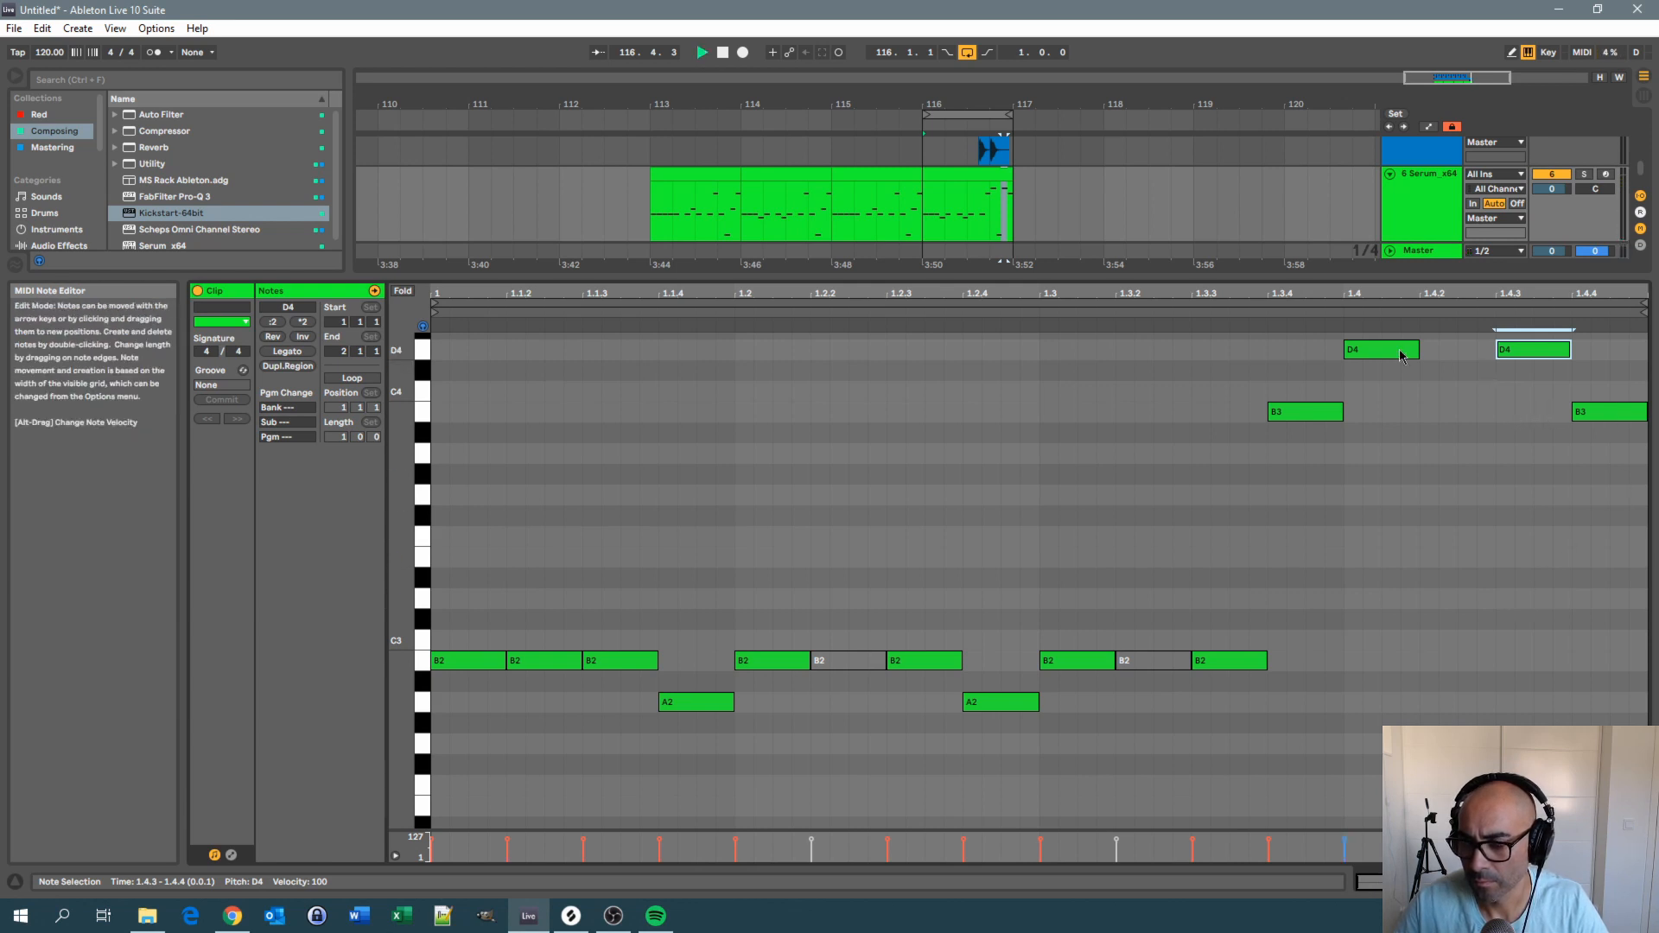
scroll(1402, 356, down, 4)
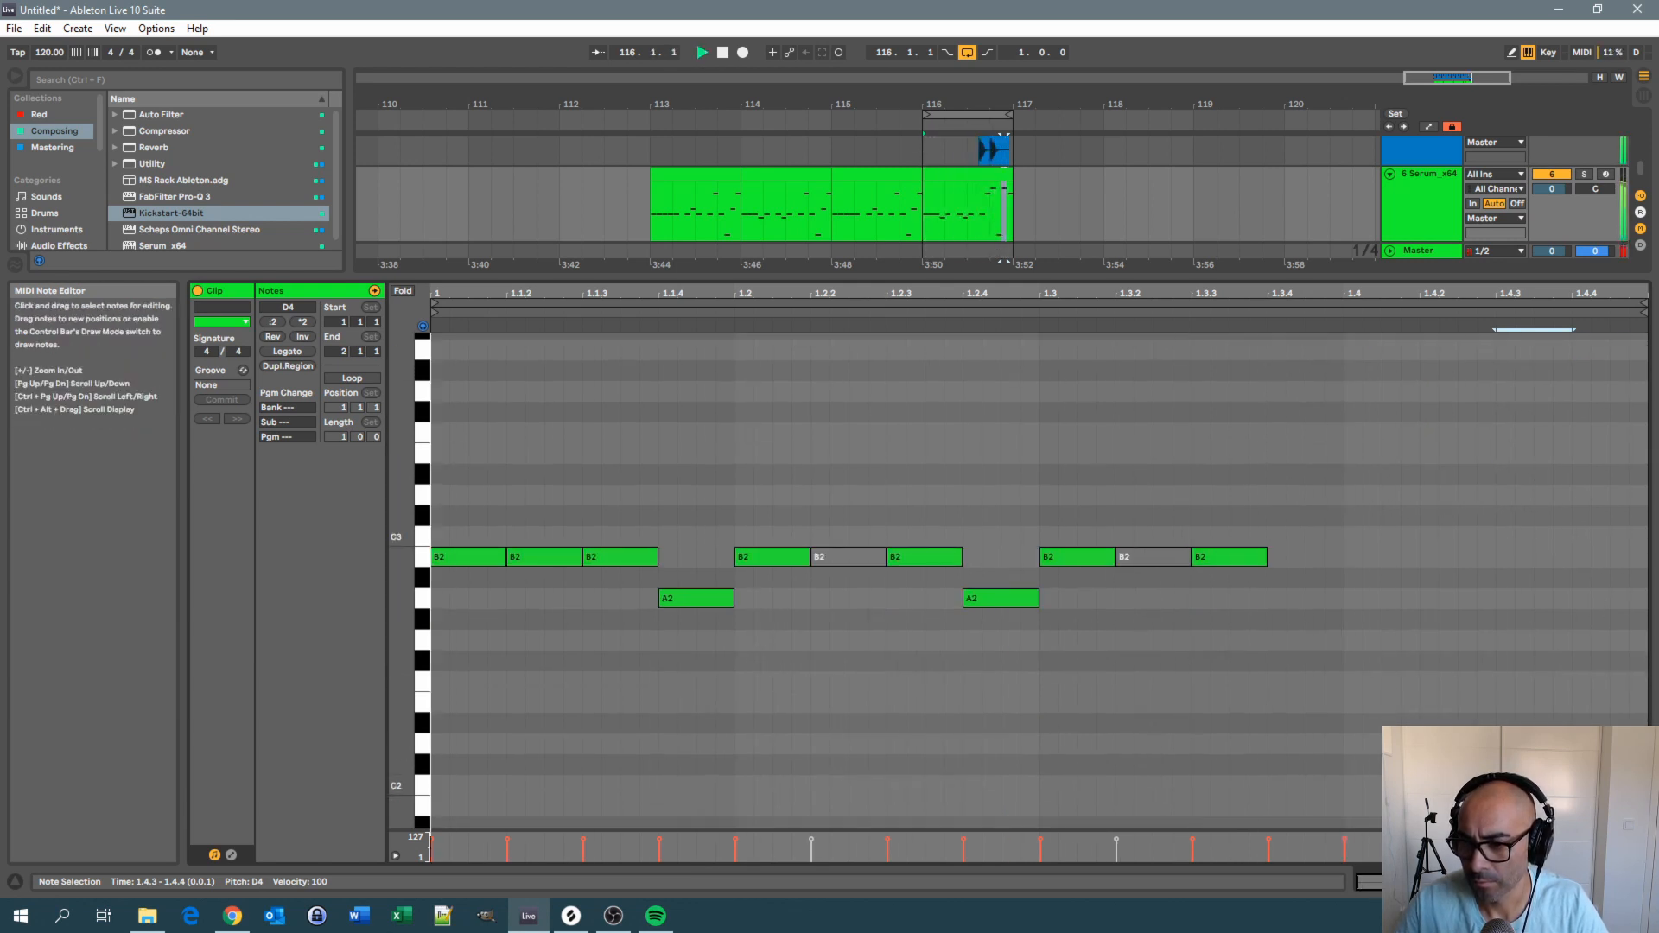
key(space)
click(1458, 805)
key(shift+Up)
scroll(1458, 794, up, 3)
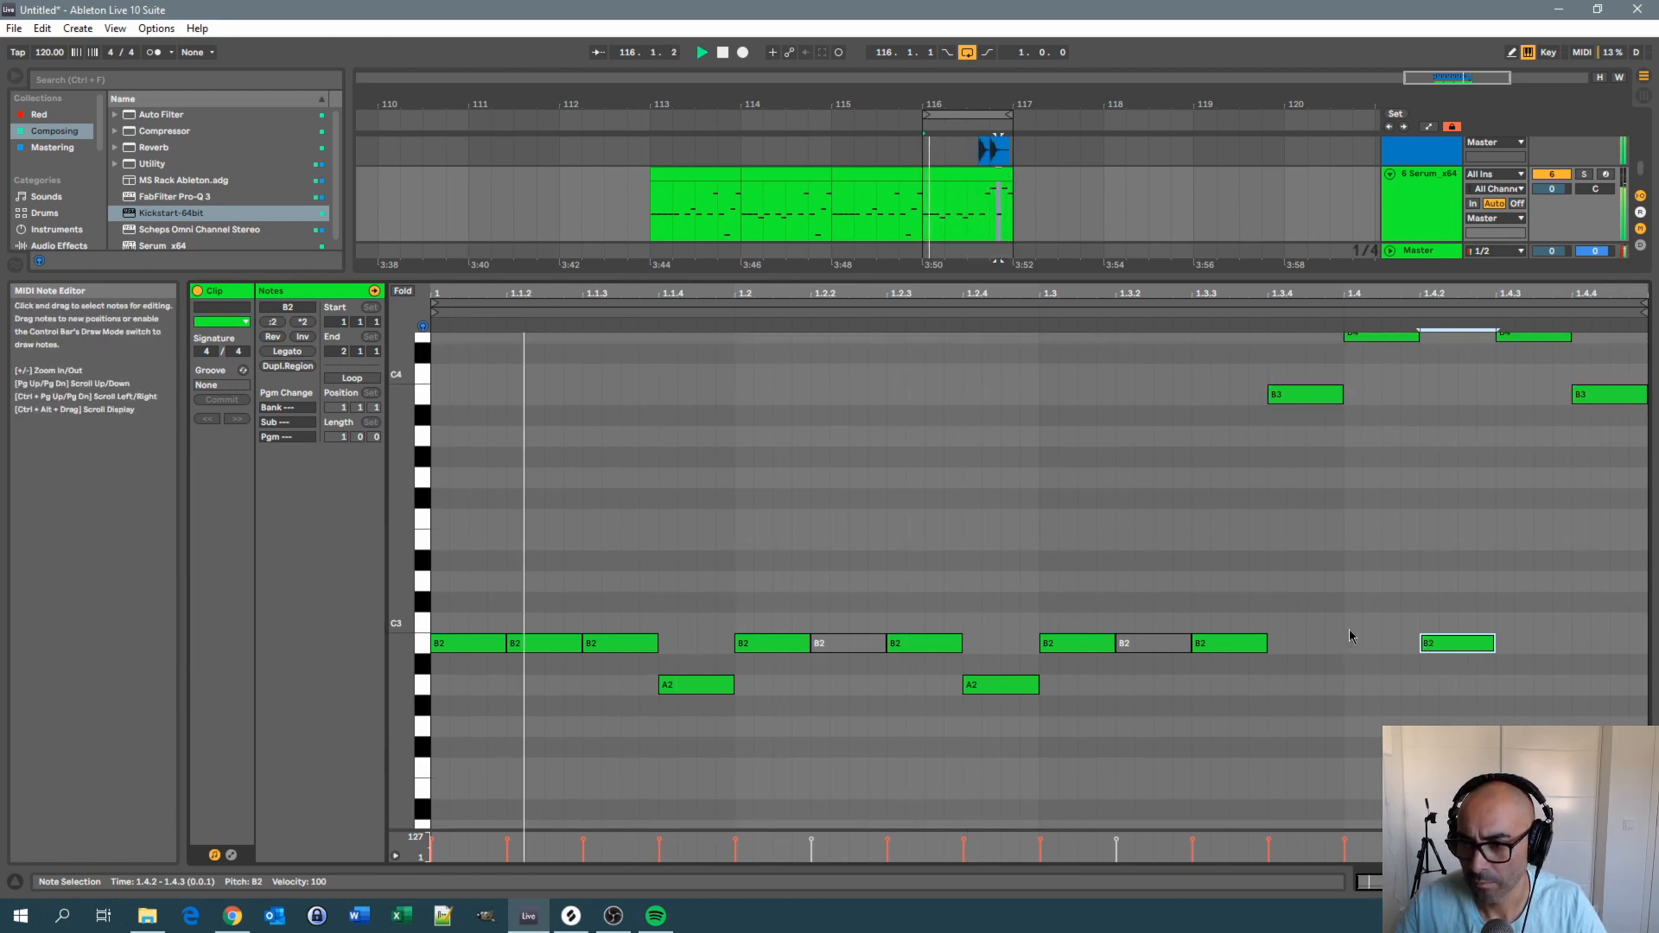
Lower the last note, at 1.4.4, to A3, play the loop, and lower the note further to F#3
click(1628, 398)
scroll(1562, 346, up, 2)
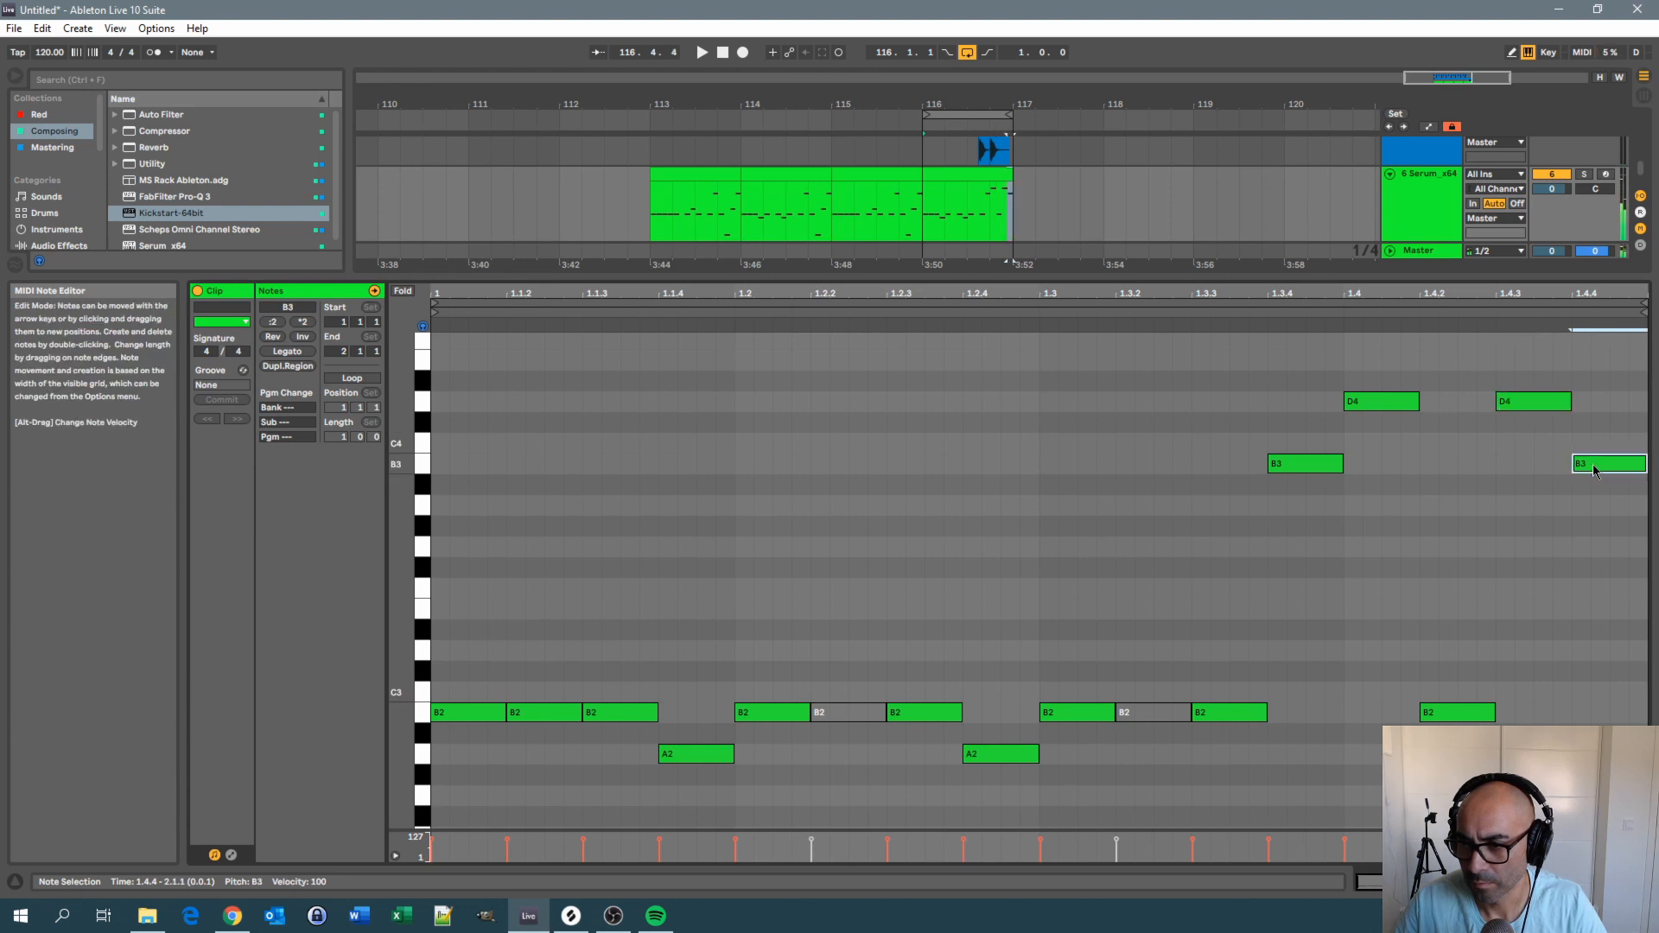
drag(1594, 469, 1596, 509)
key(space)
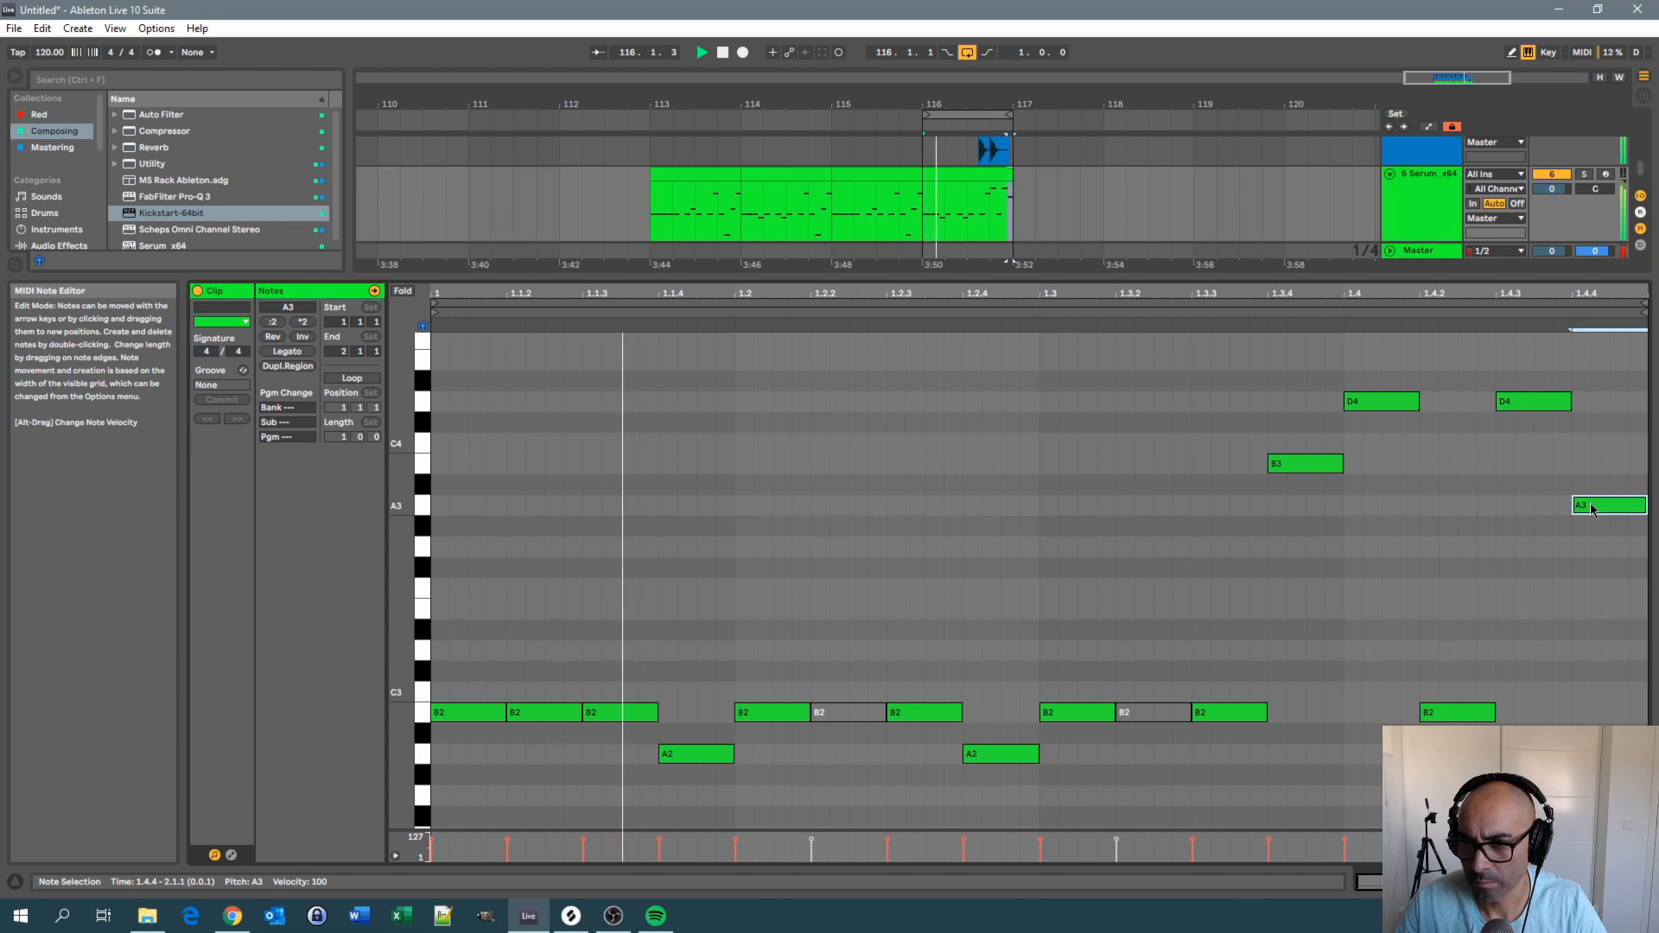
key(space)
mouse_move(1594, 508)
mouse_down()
mouse_move(1618, 522)
mouse_move(1613, 572)
mouse_up()
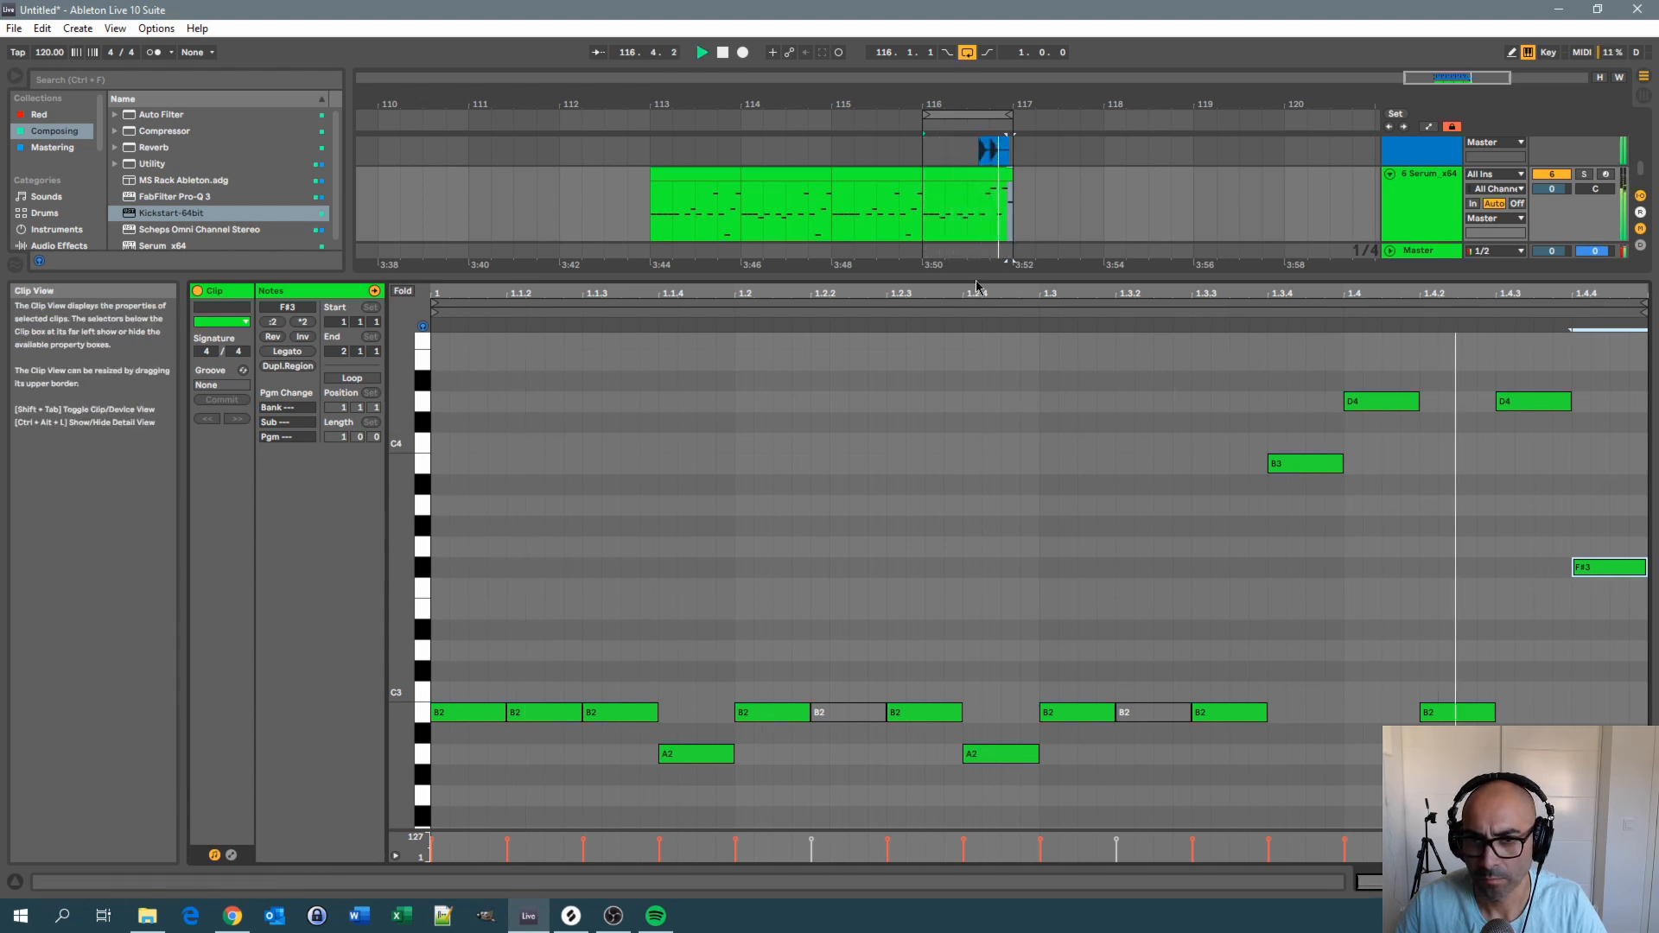
key(space)
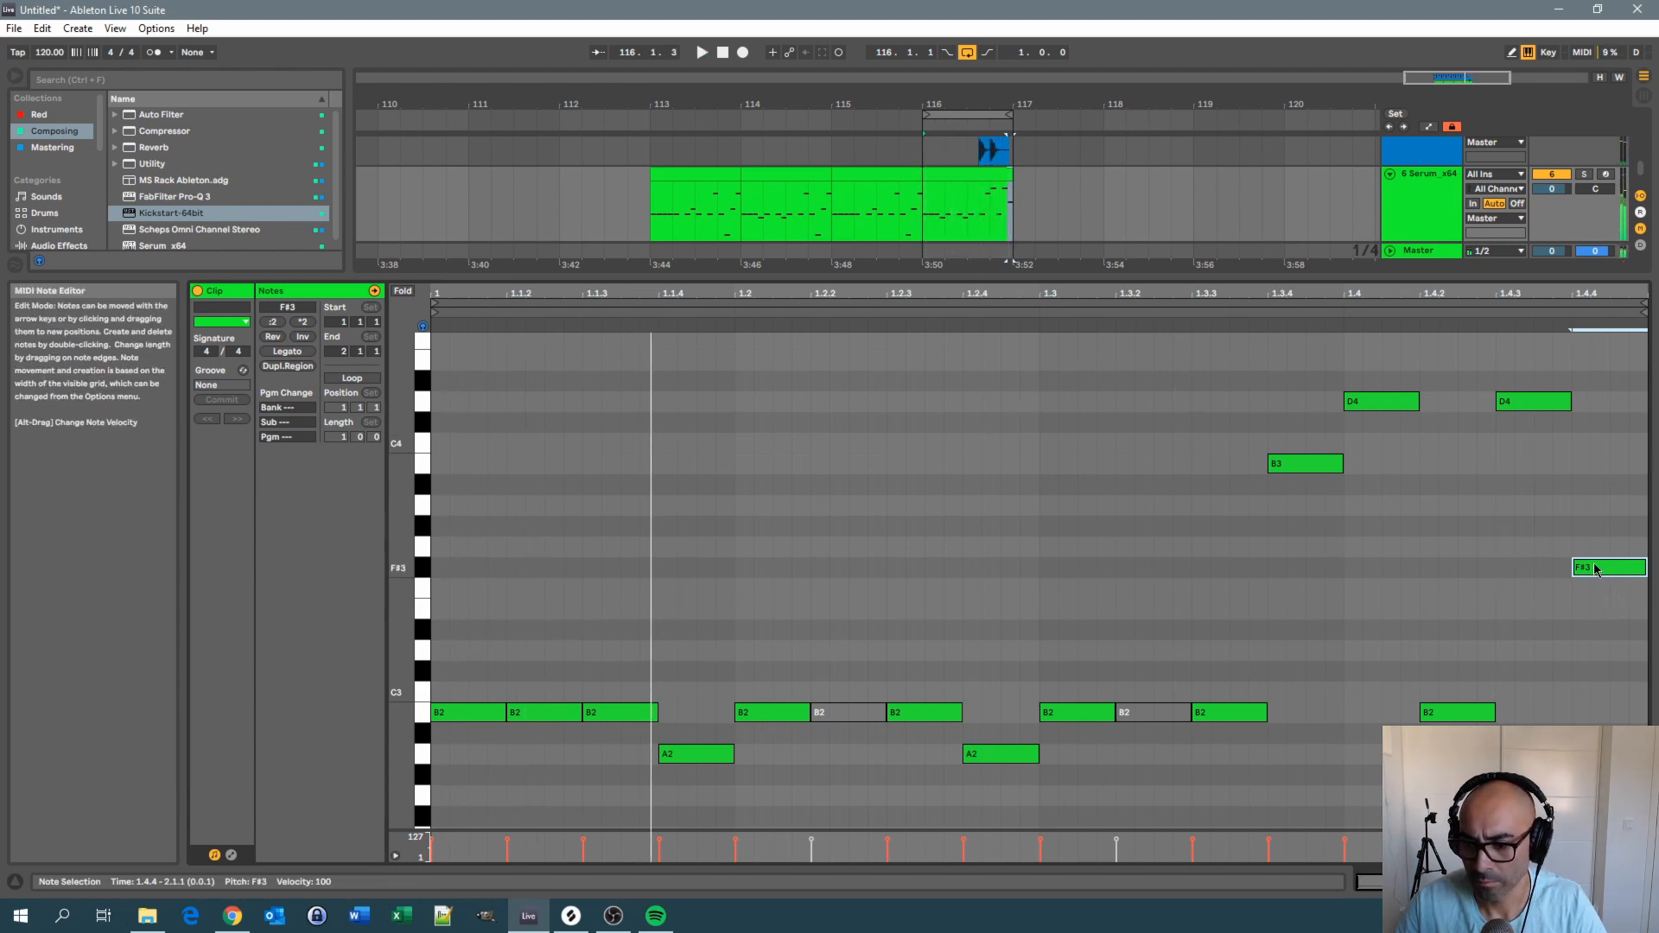
Try the last note at 1.4.4 on E3 with the loop playing, and return it to F#3
key(Down)
key(Down)
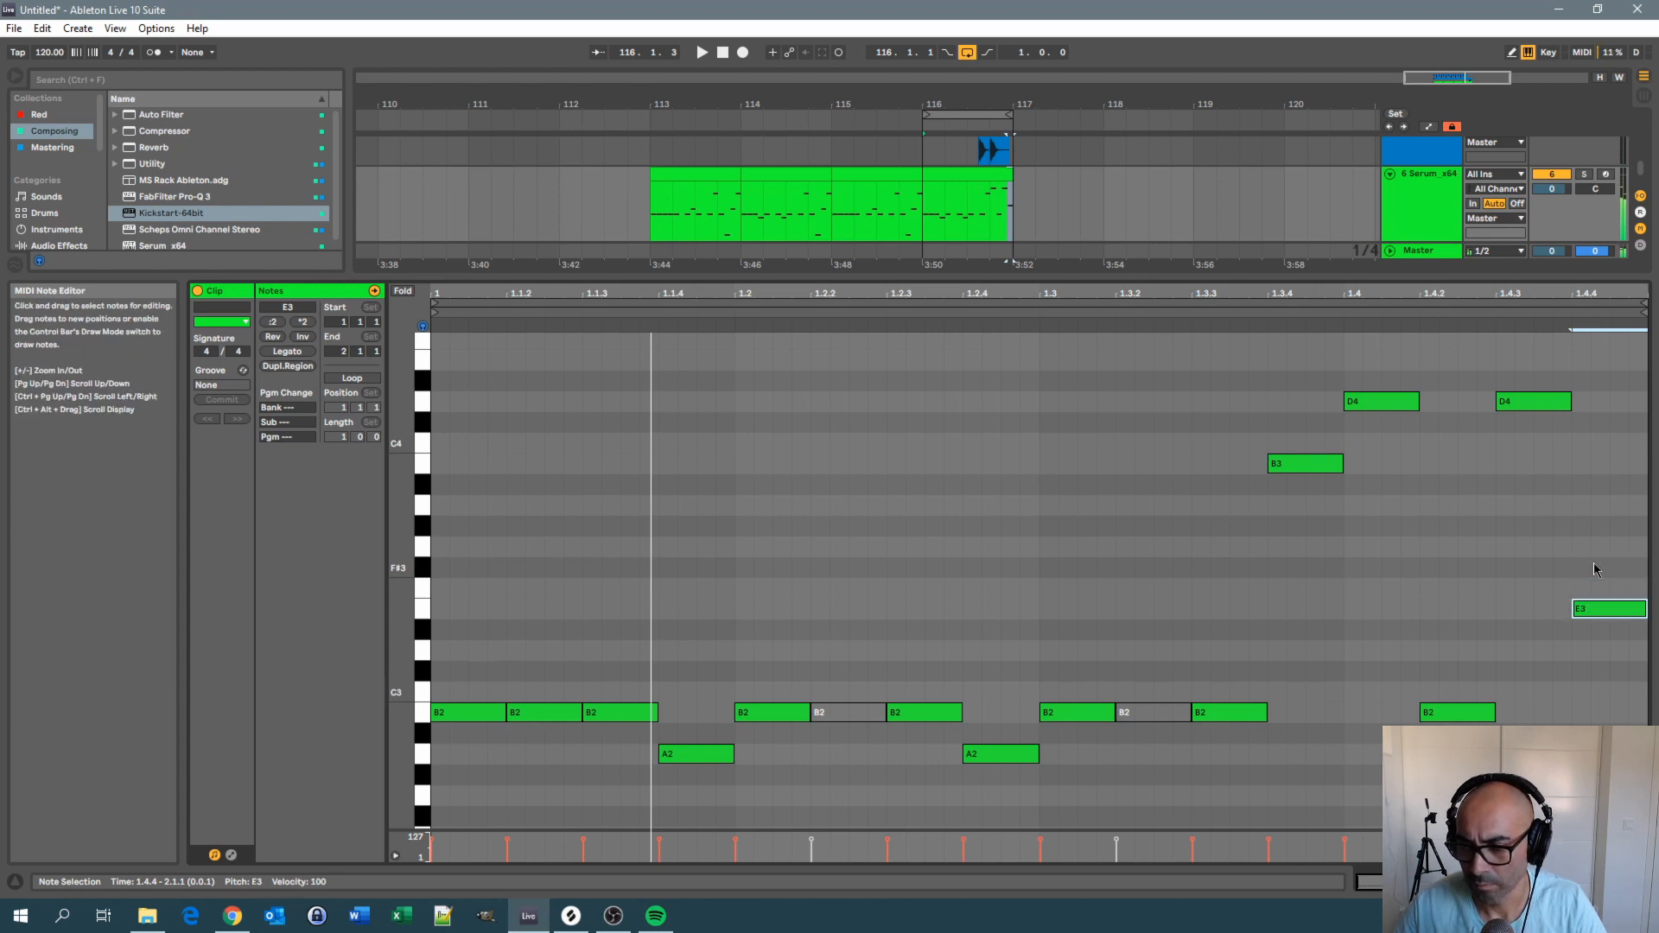
key(space)
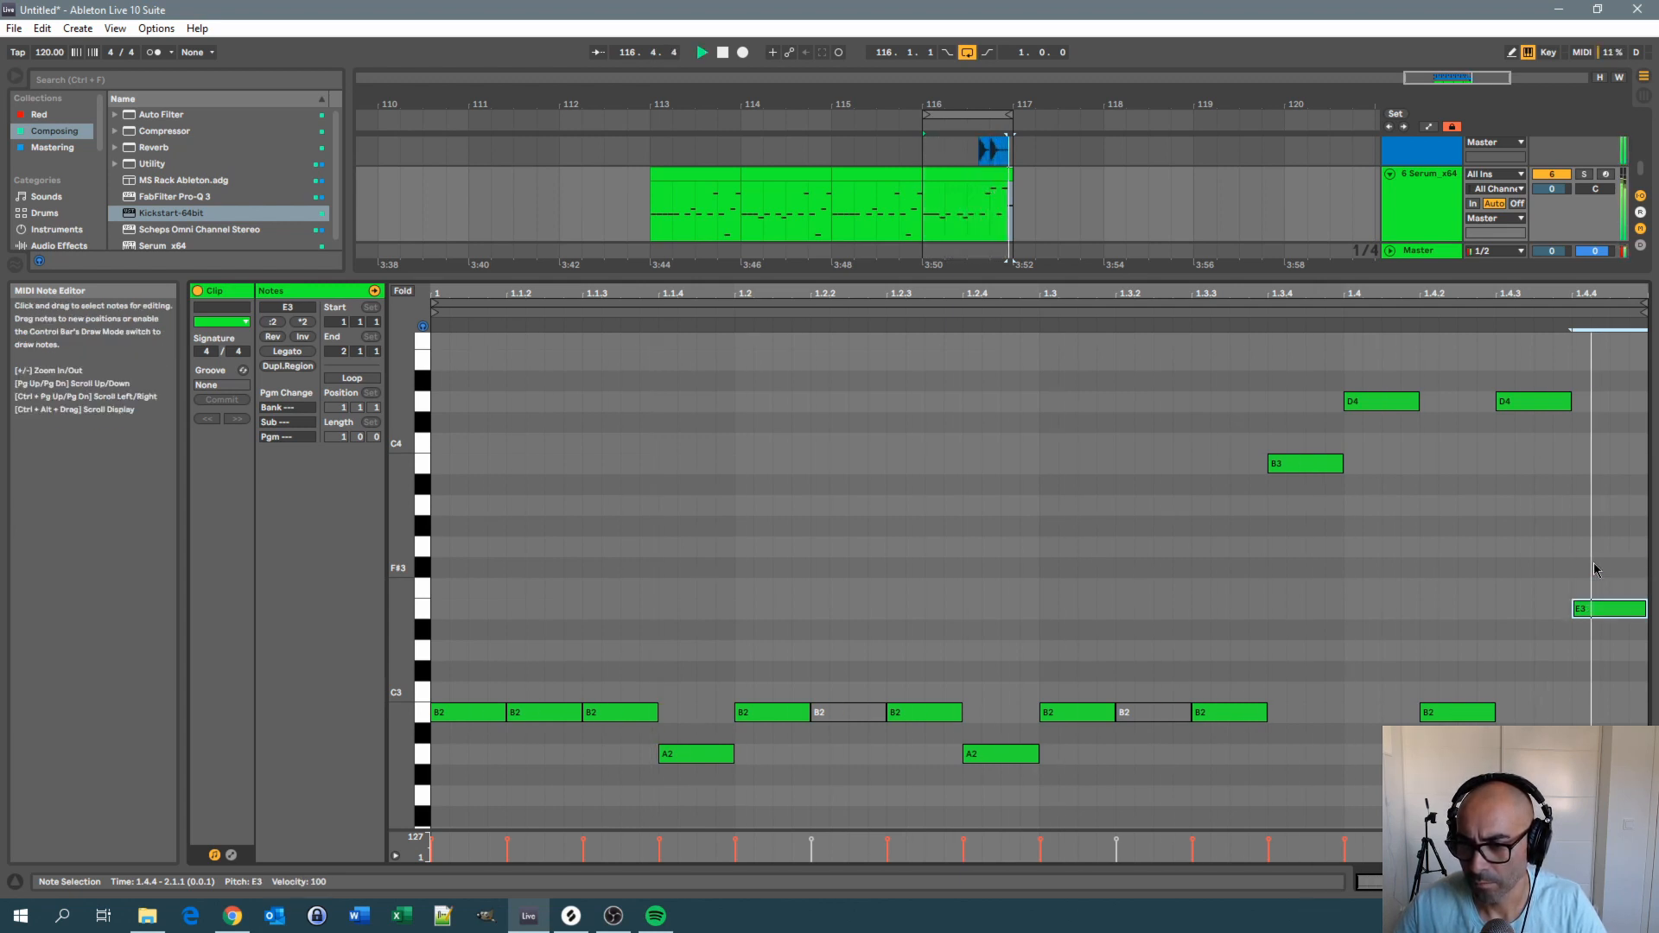
key(space)
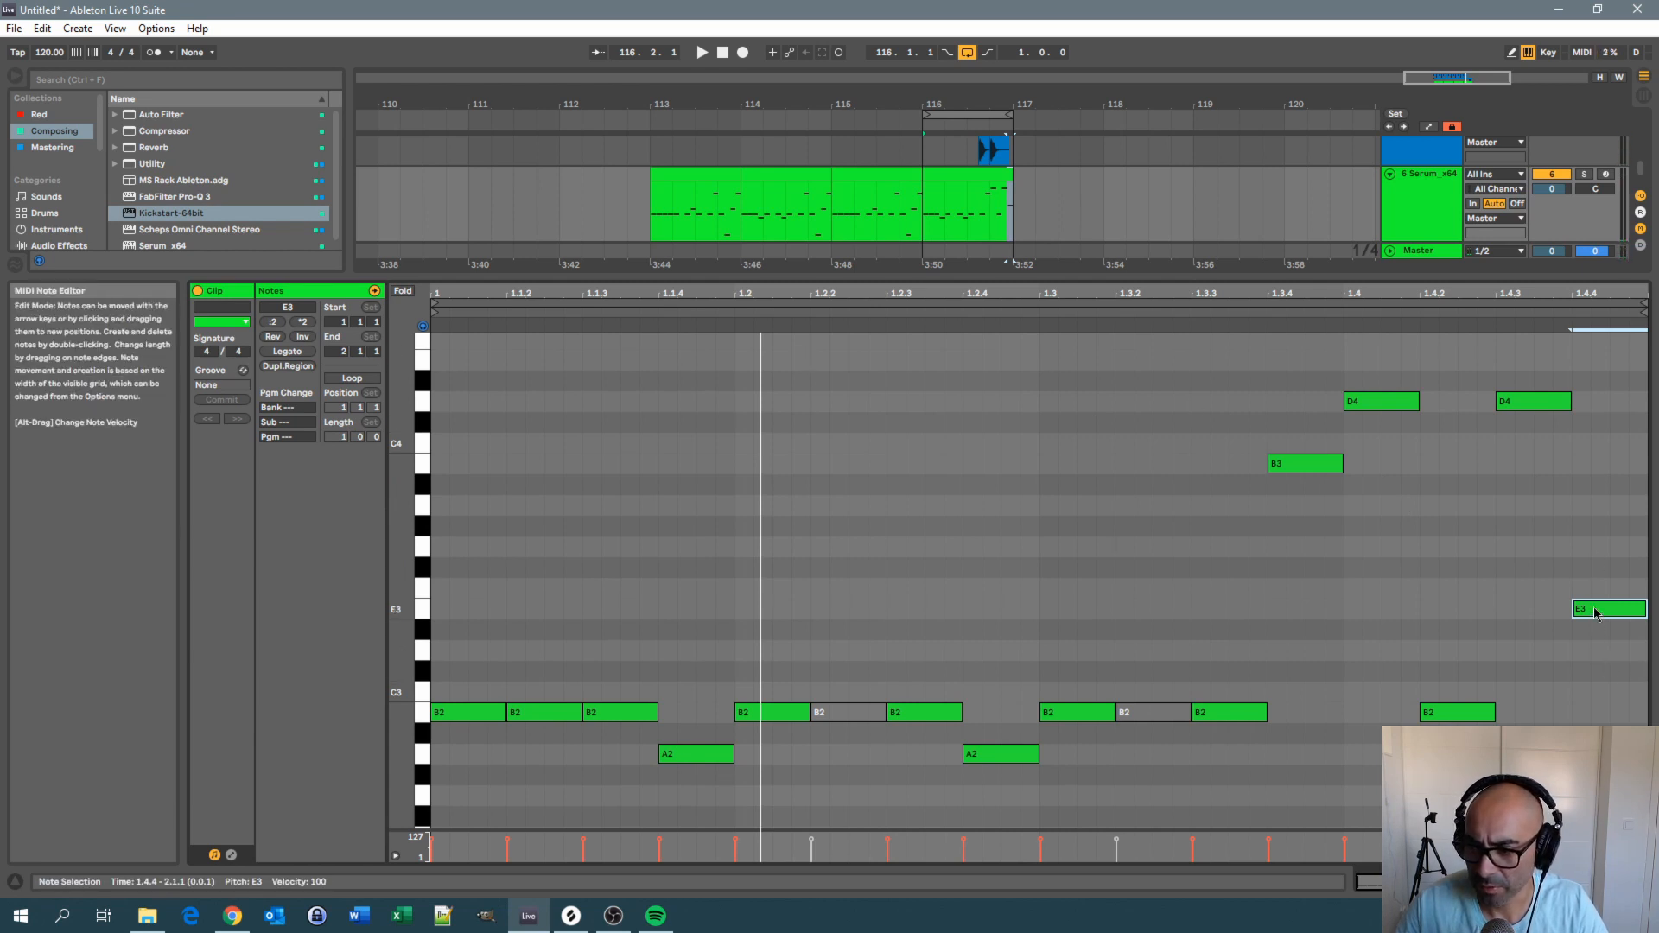
drag(1595, 613, 1598, 577)
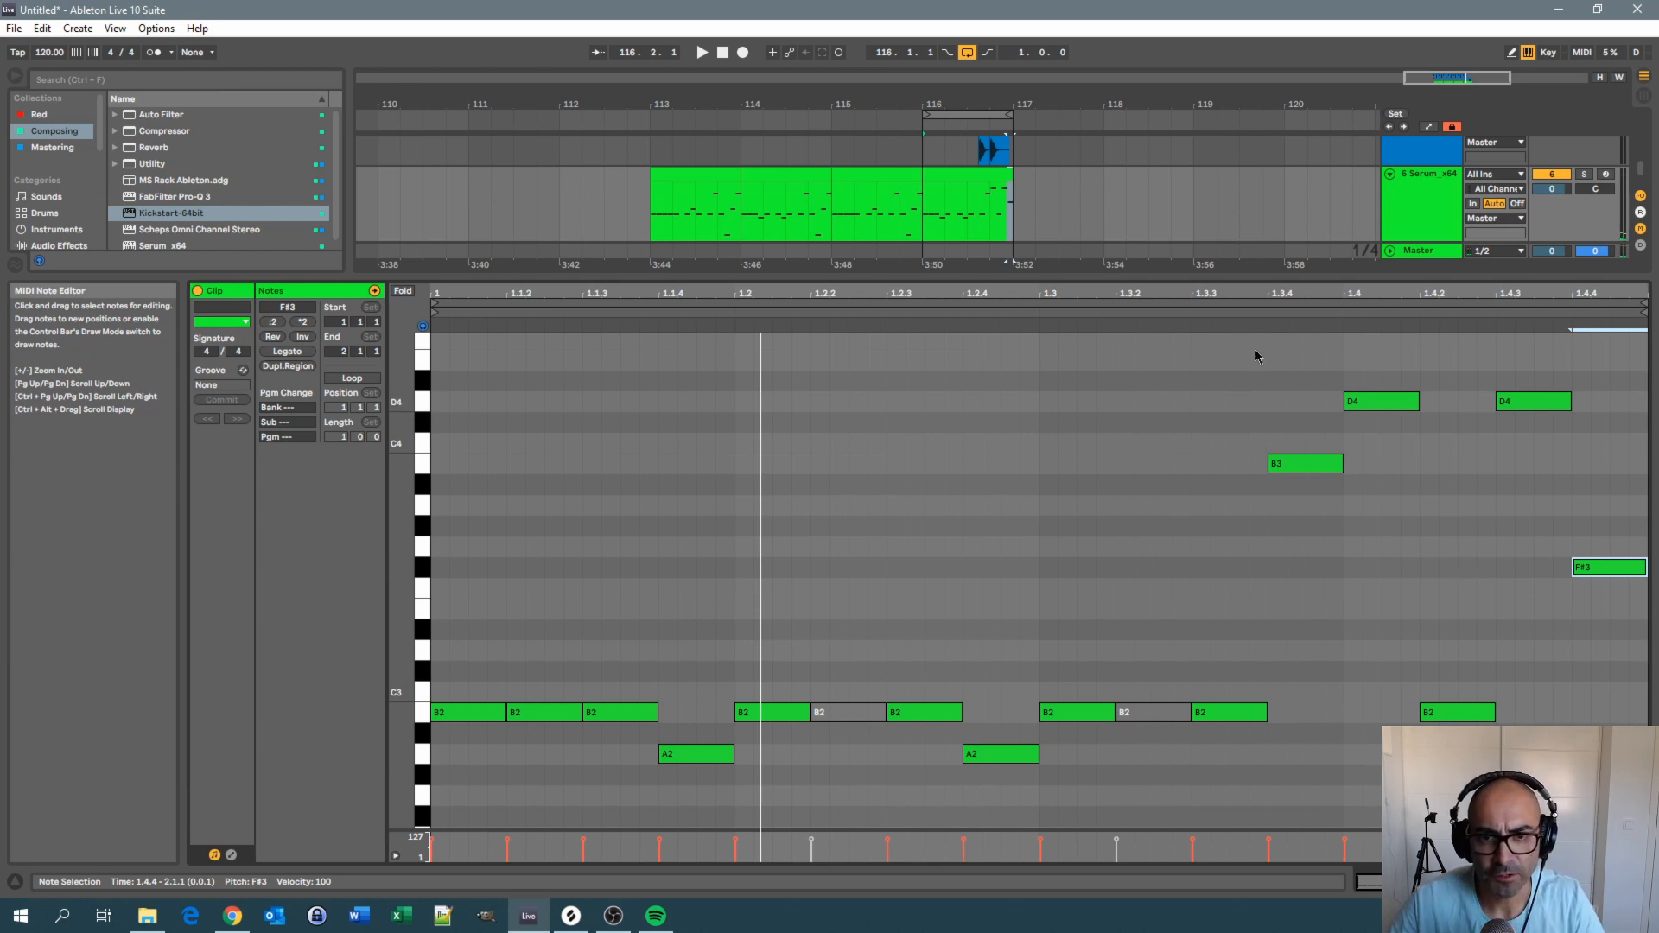
key(space)
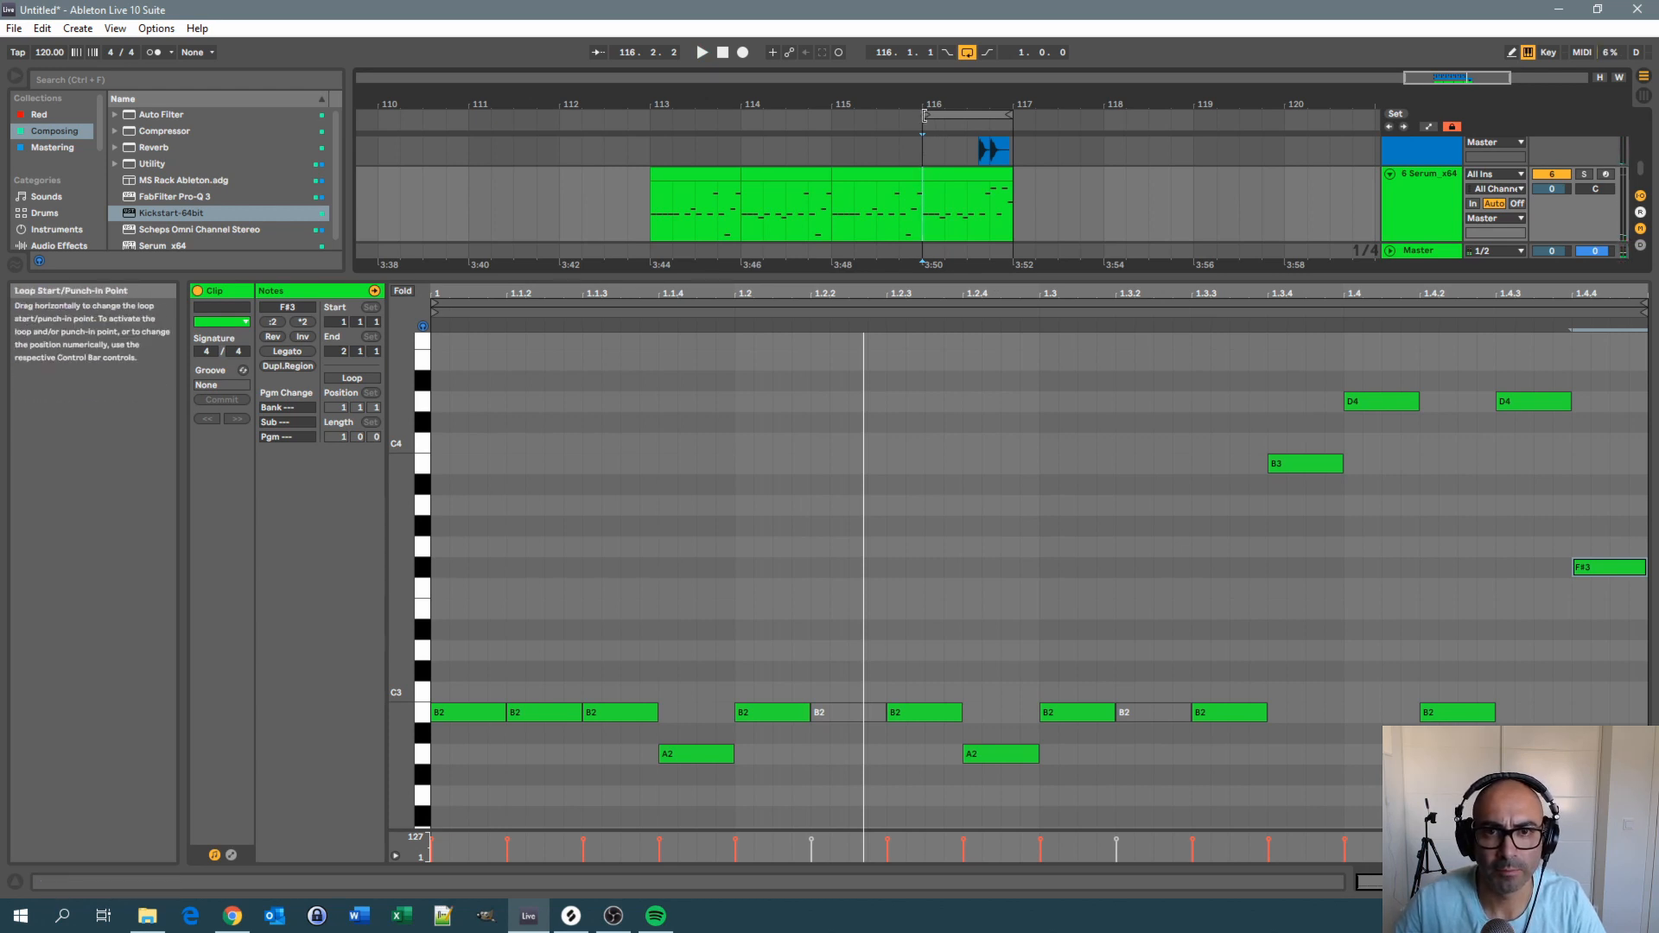
Extend the arrangement loop to four bars, 113.1.1 to 117.1.1, and play the whole groove from 113.1.1 in the arrangement
drag(925, 115, 661, 116)
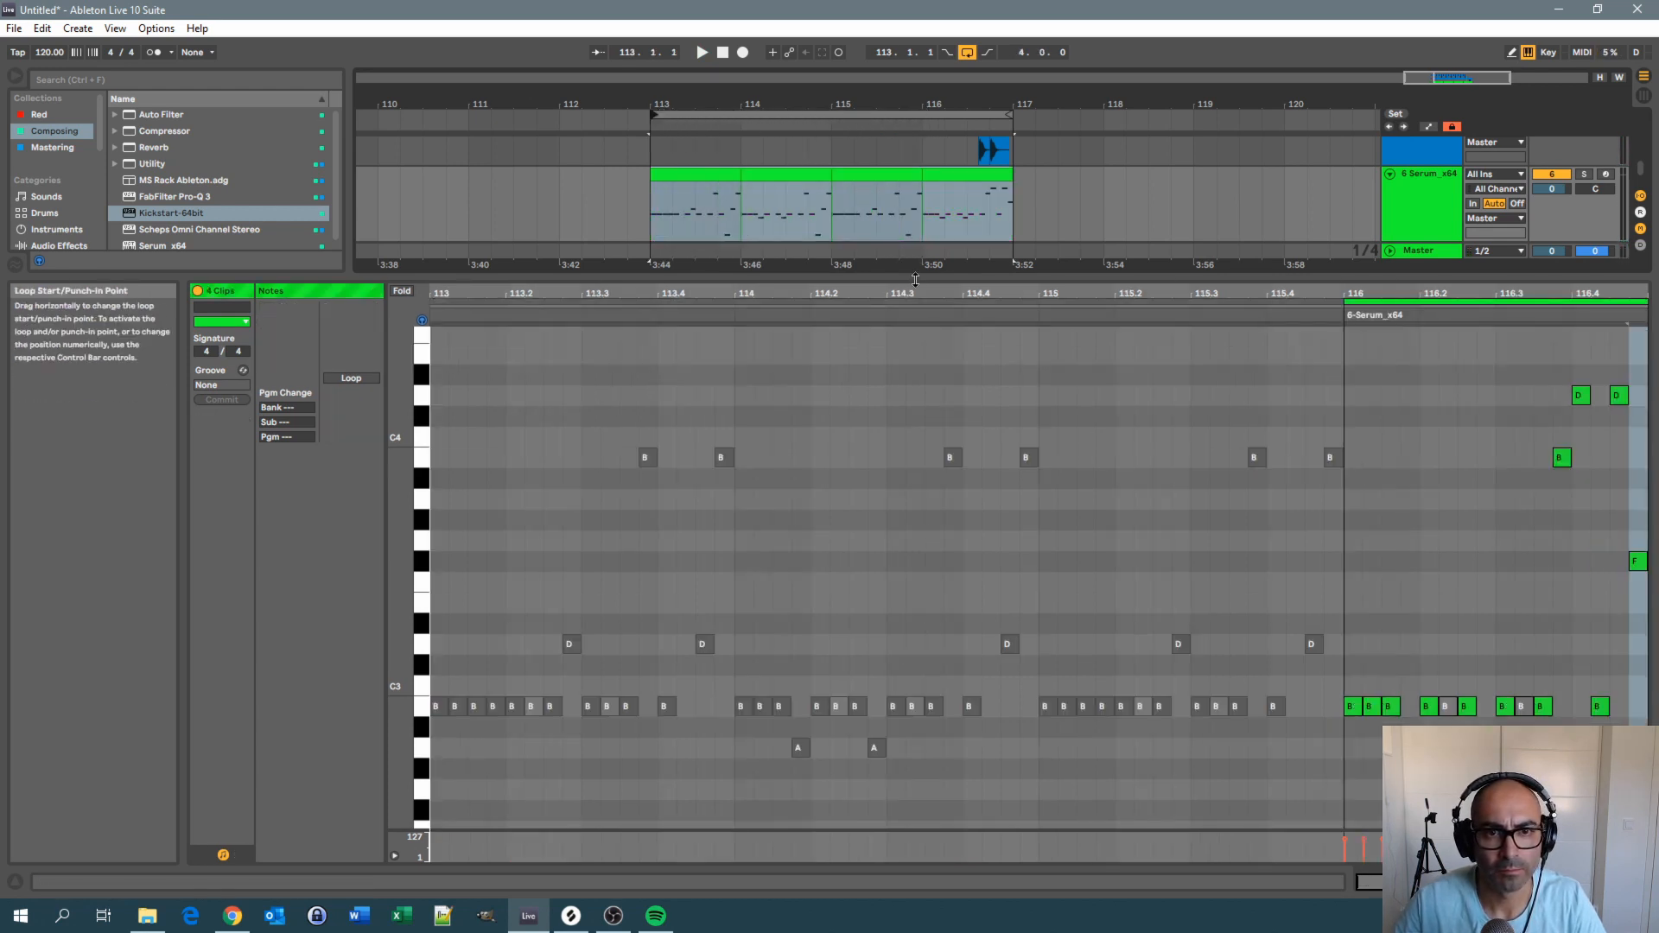
key(shift+Tab)
click(652, 560)
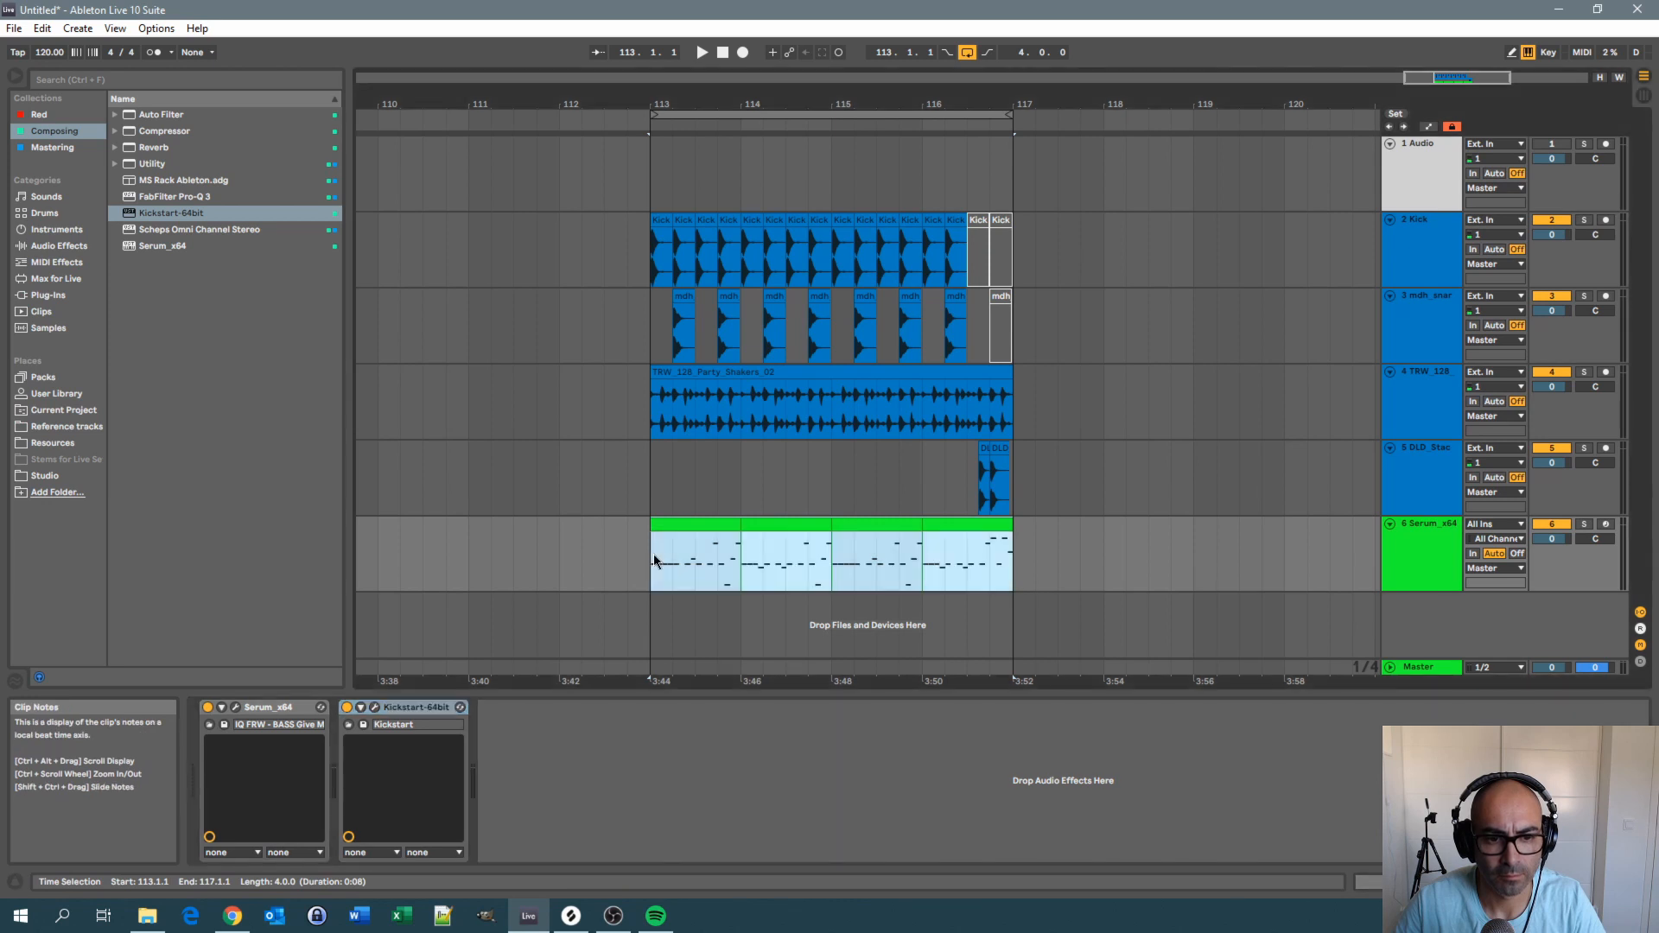
key(space)
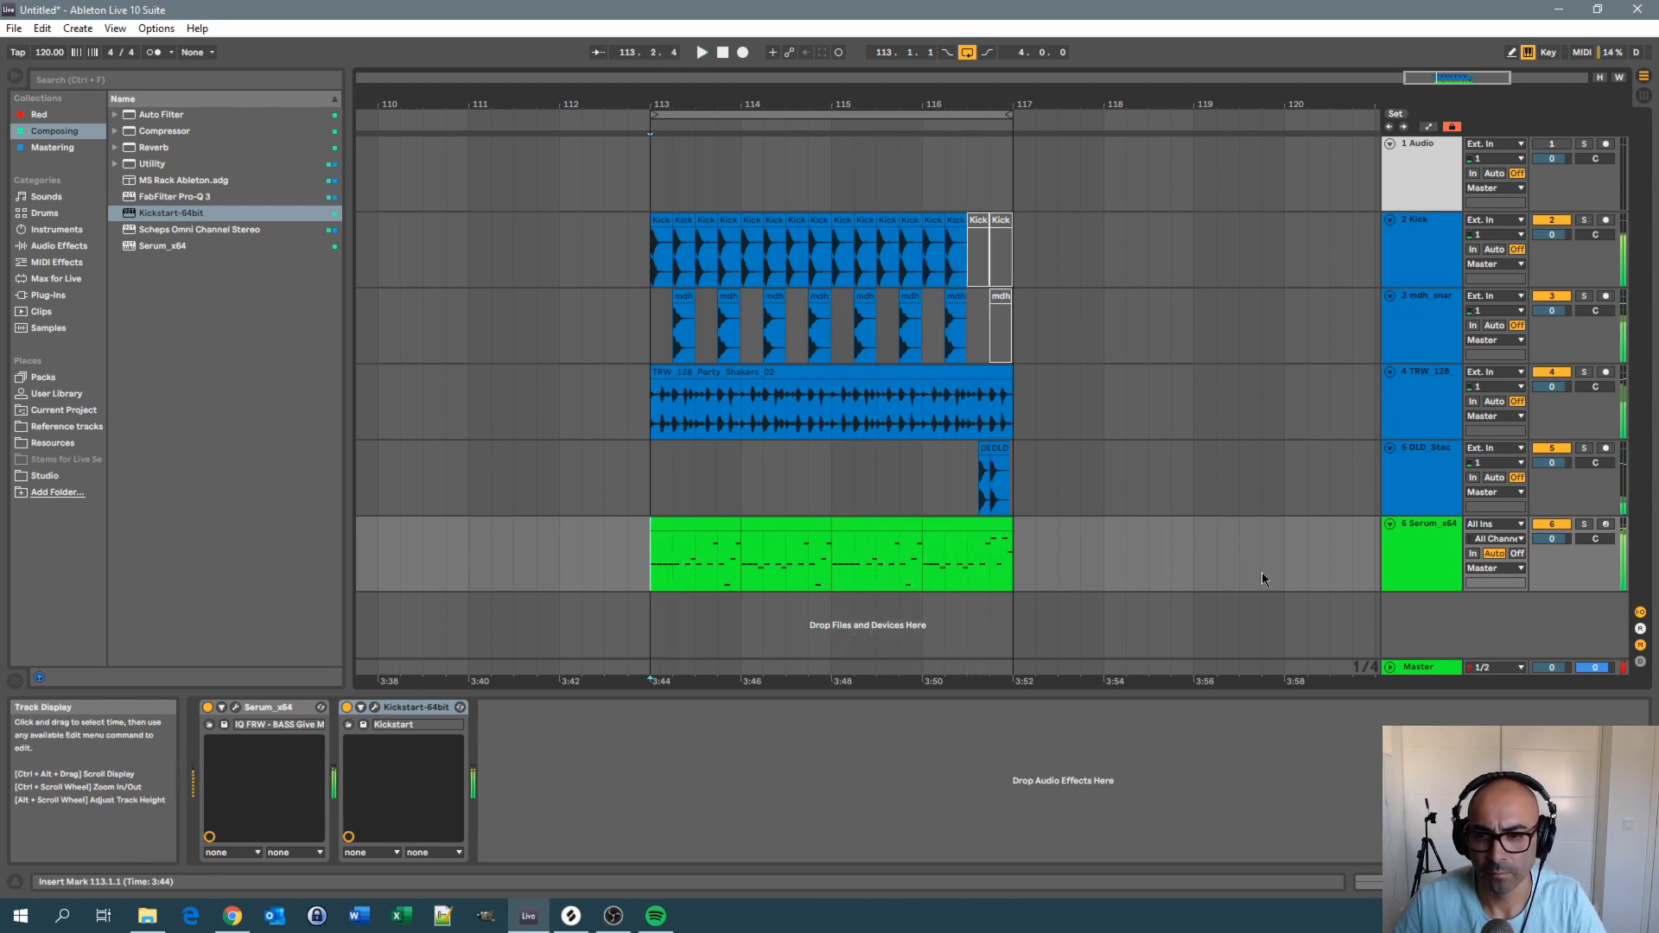
key(space)
click(1395, 778)
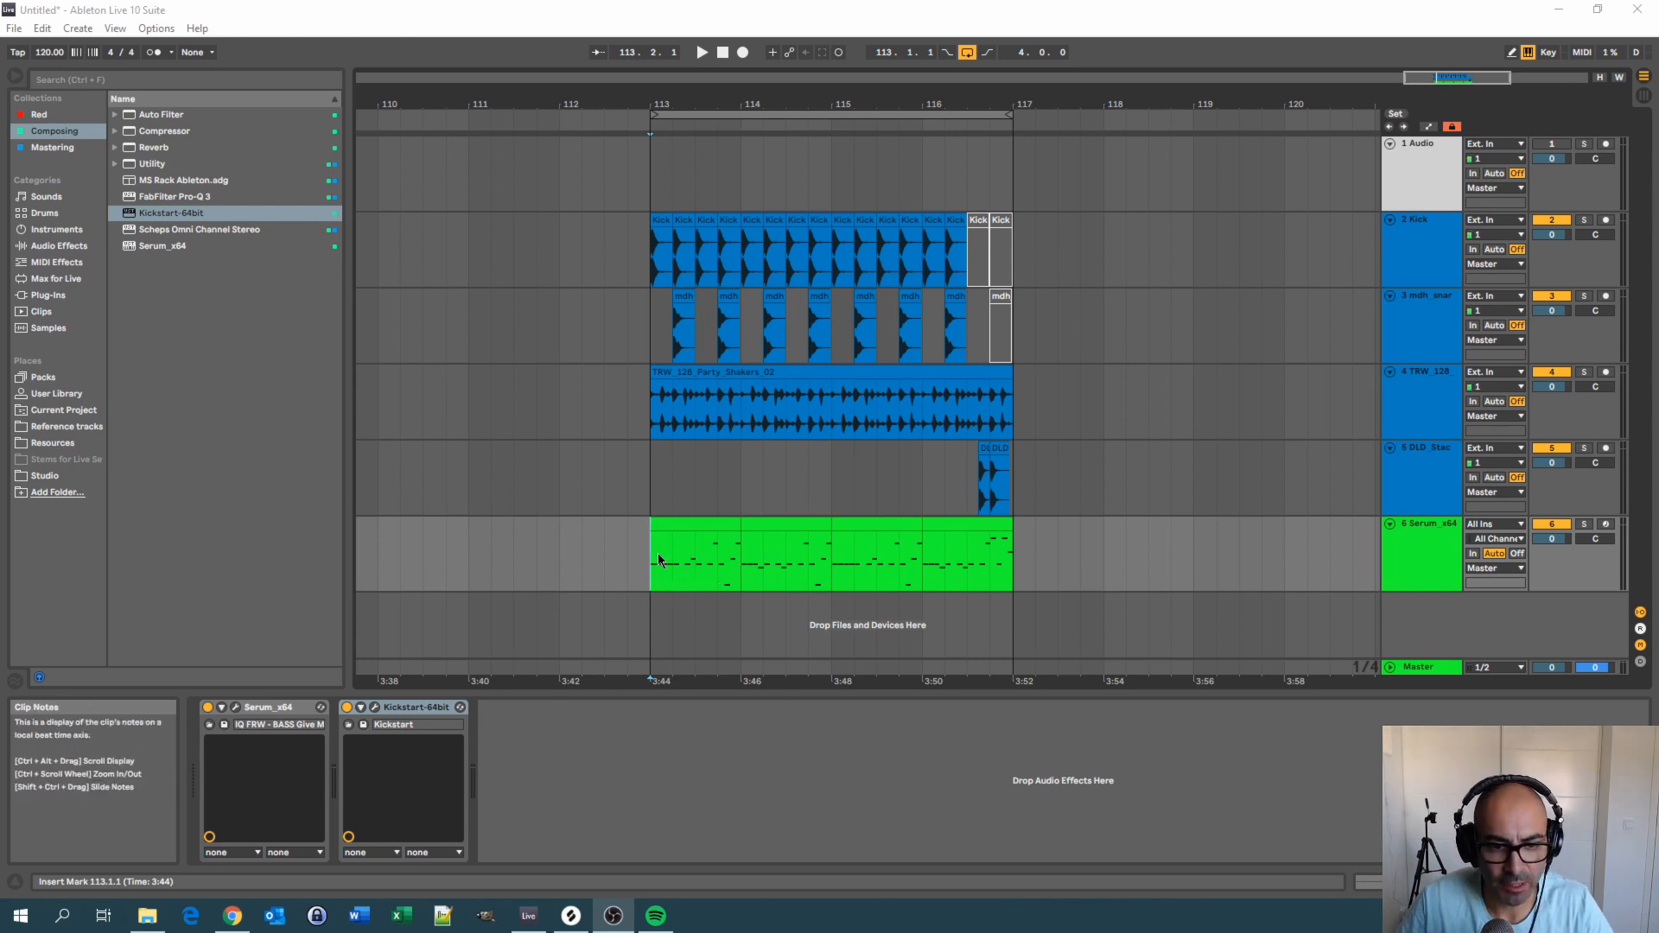
Duplicate the Serum bass track and deactivate the original track
click(1427, 563)
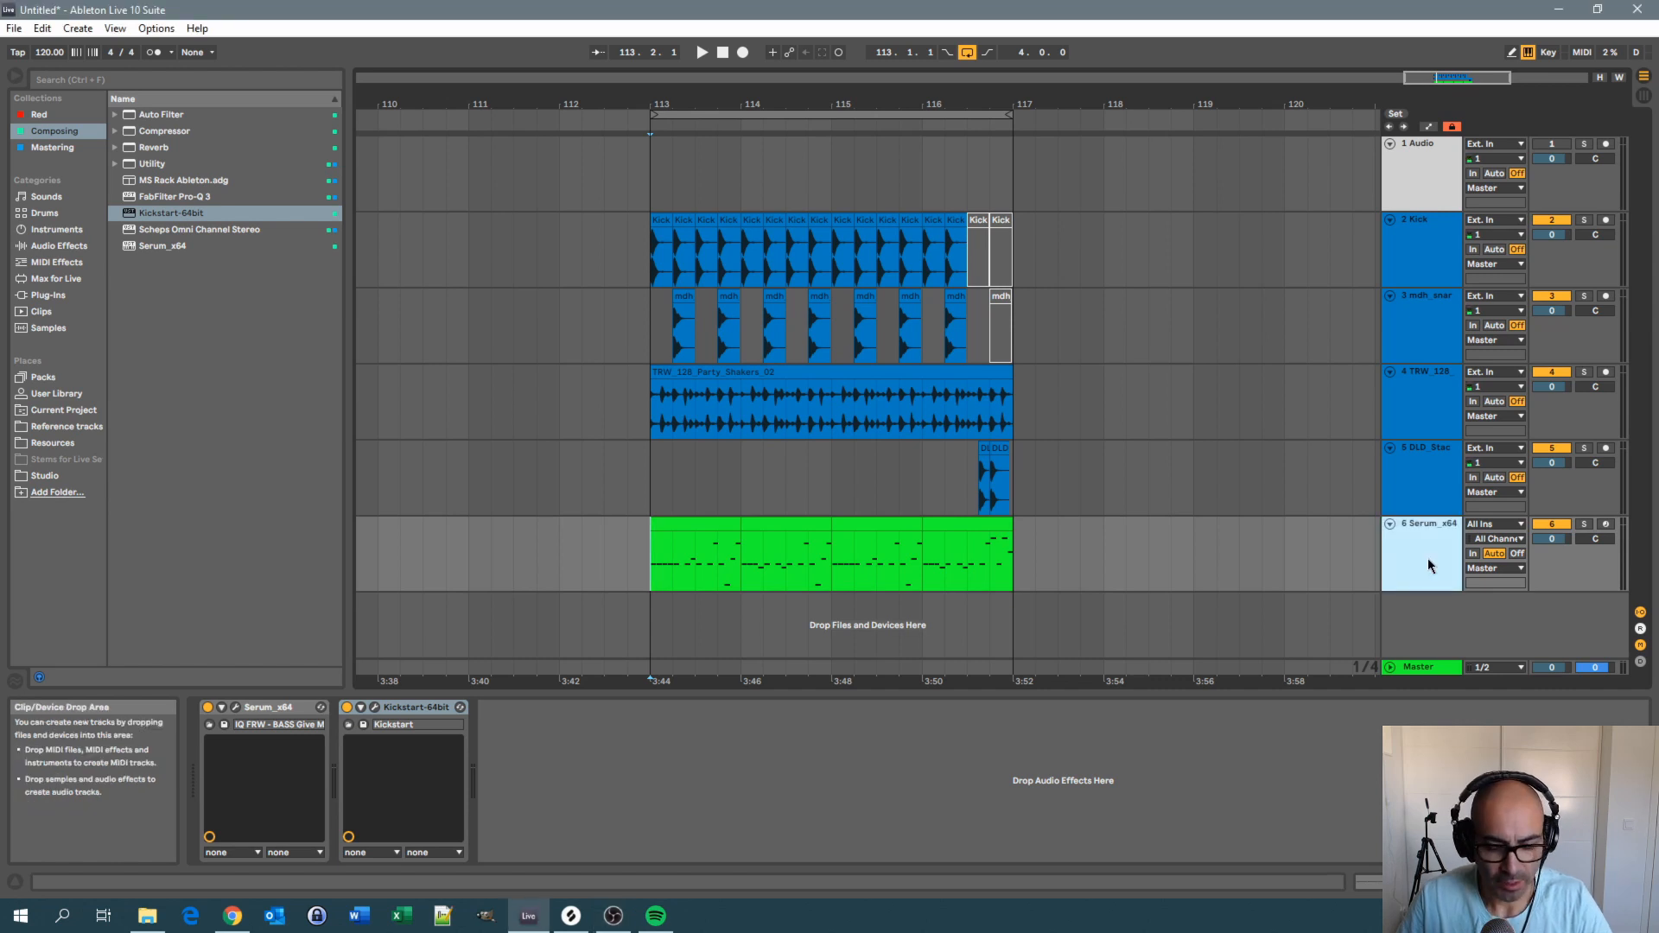
key(ctrl+d)
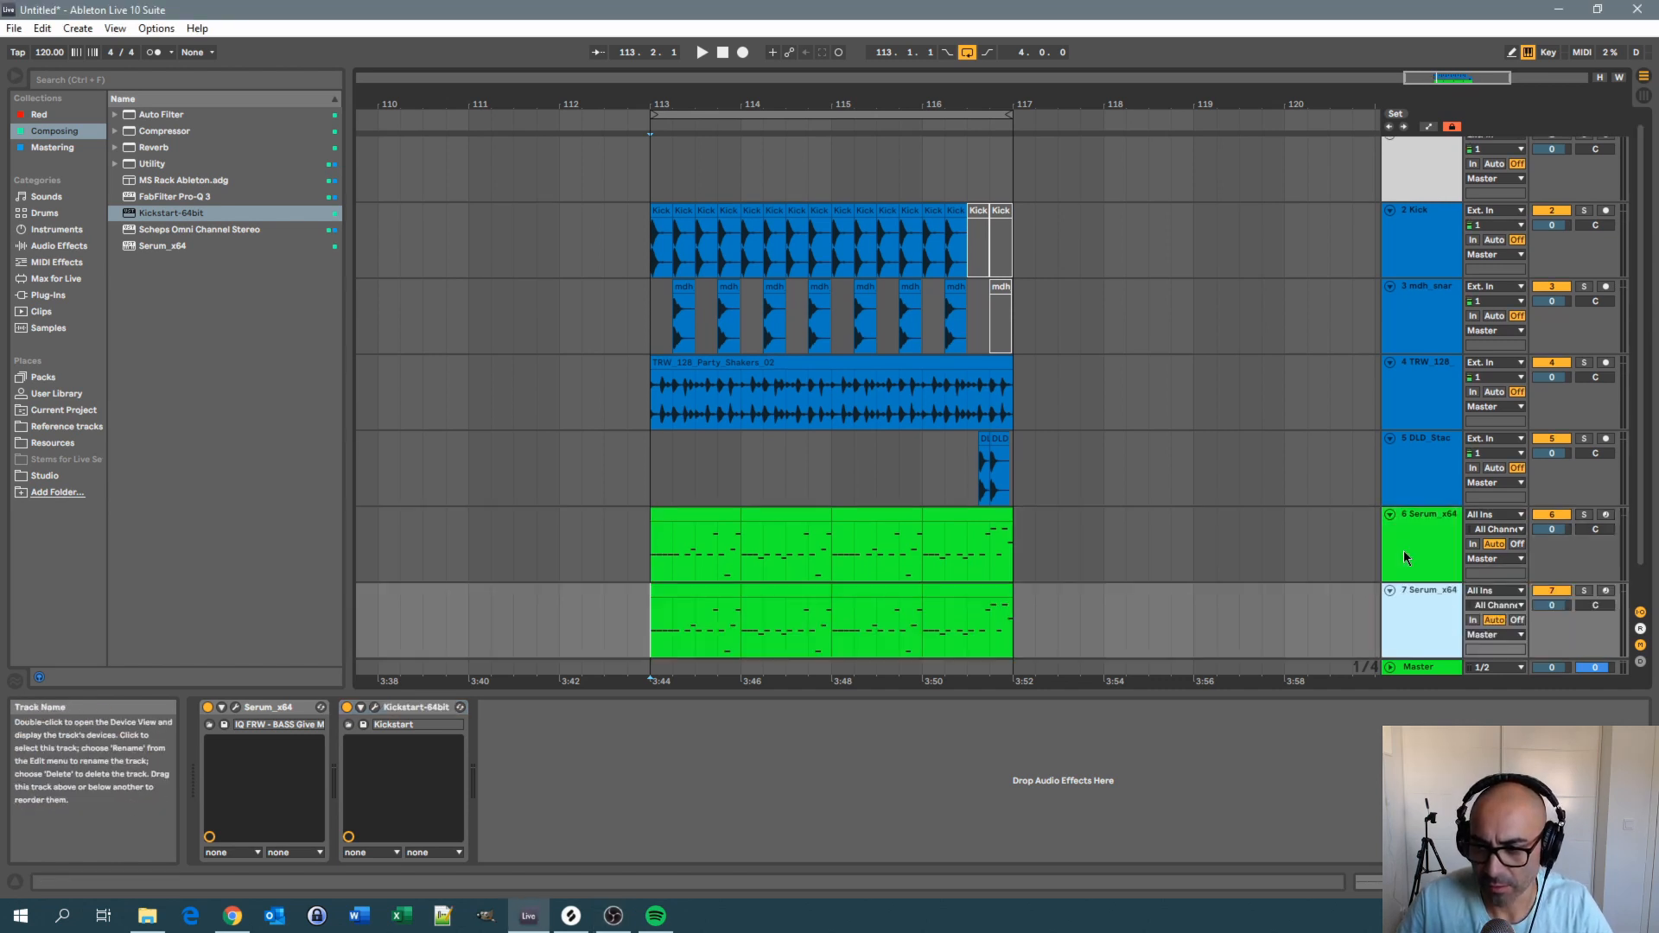
click(1552, 515)
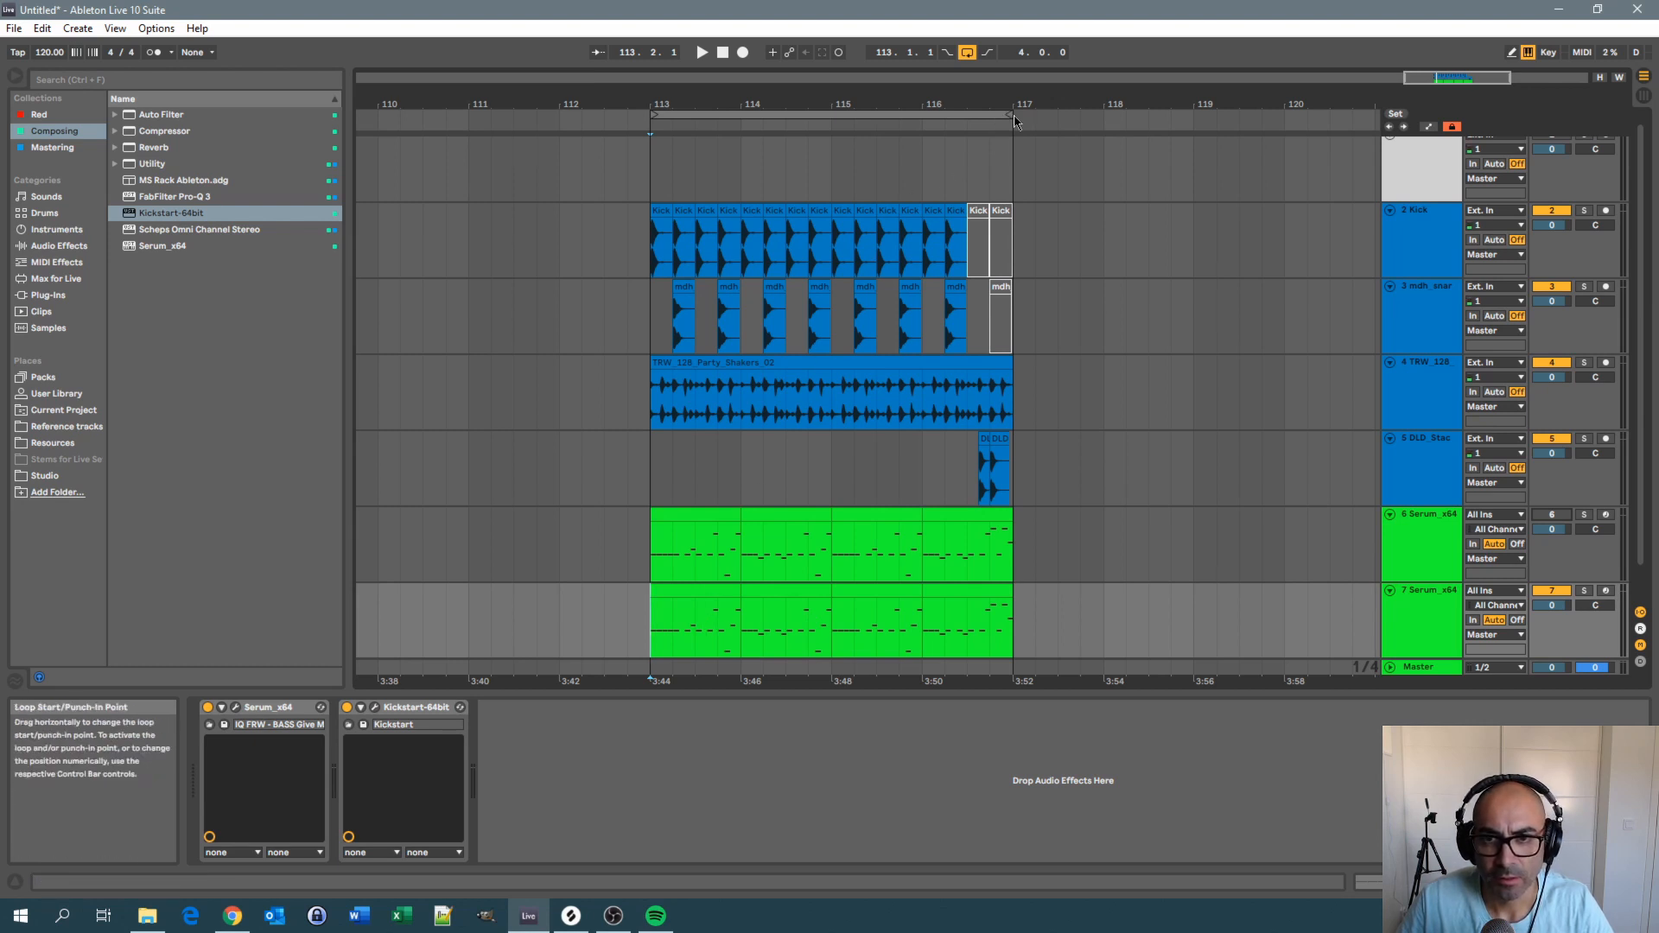
Loop only 113.1.1 to 114.1.1, transpose all notes of the duplicated track's first clip down an octave and play it
drag(1007, 115, 741, 114)
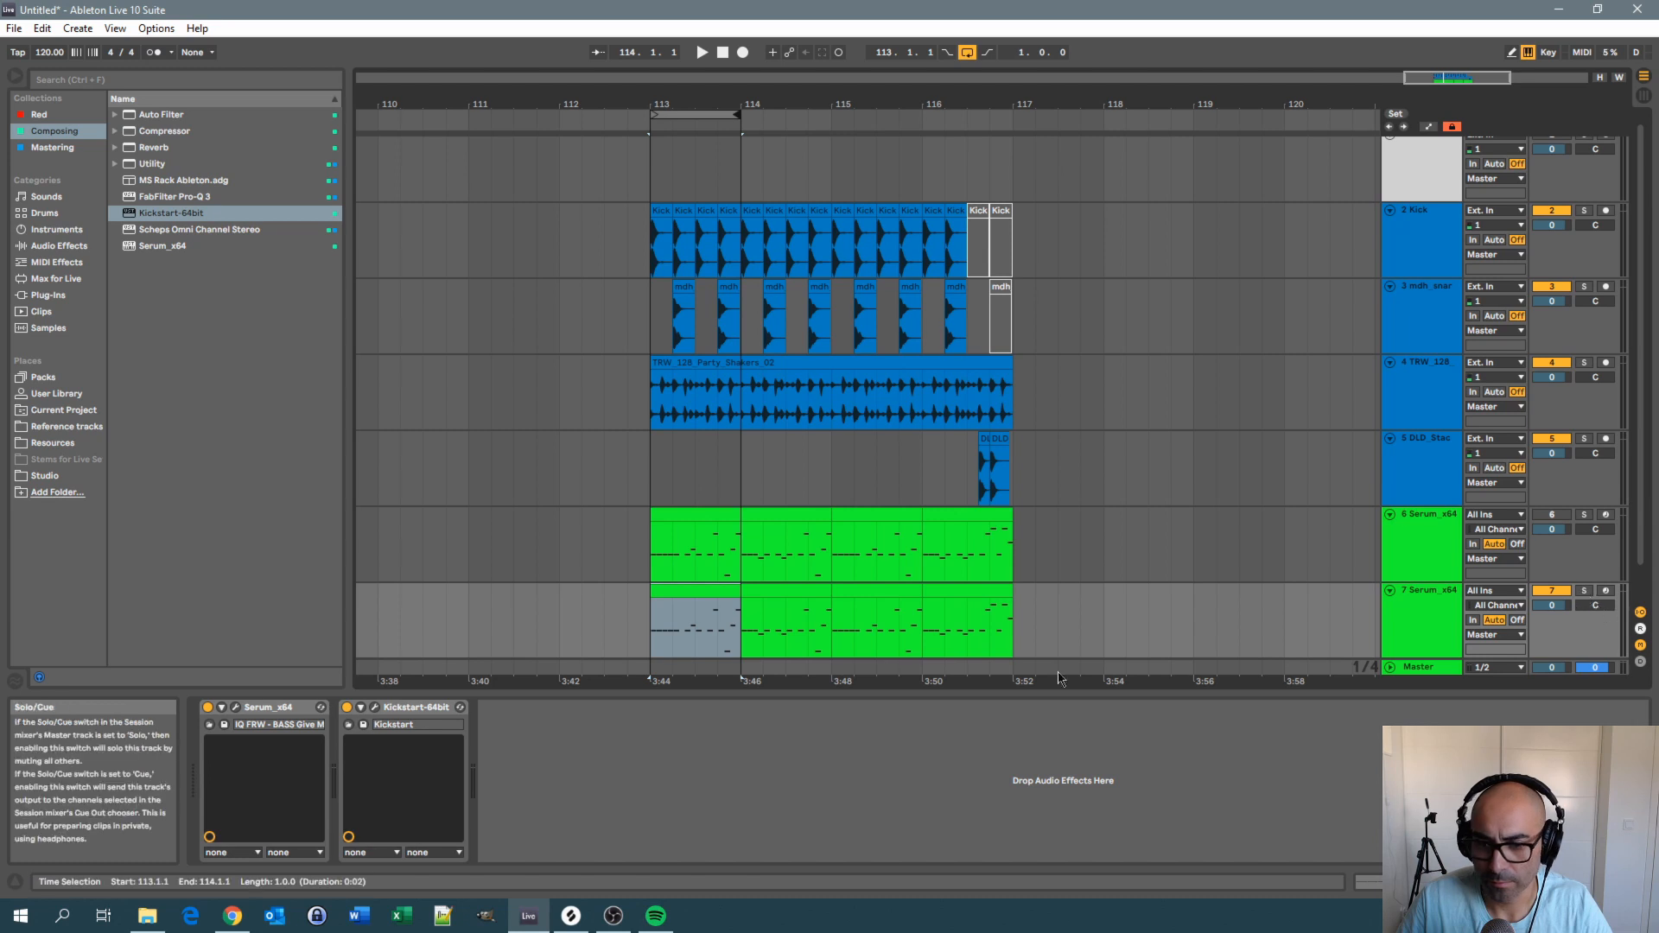
double_click(705, 619)
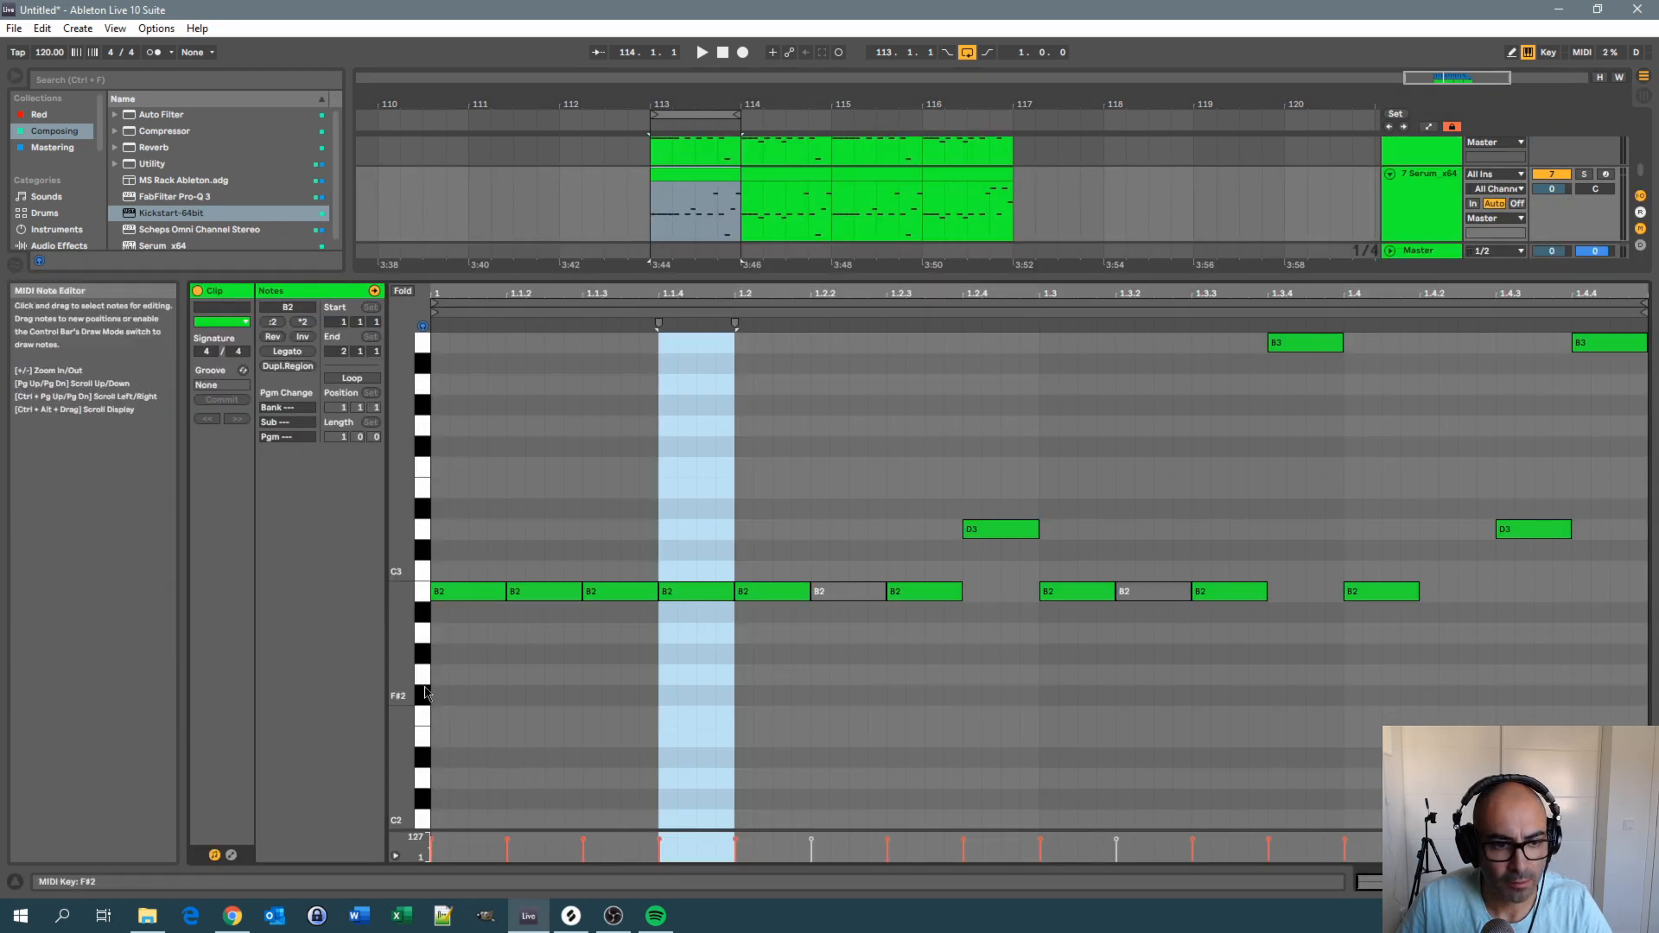
click(810, 533)
key(ctrl+a)
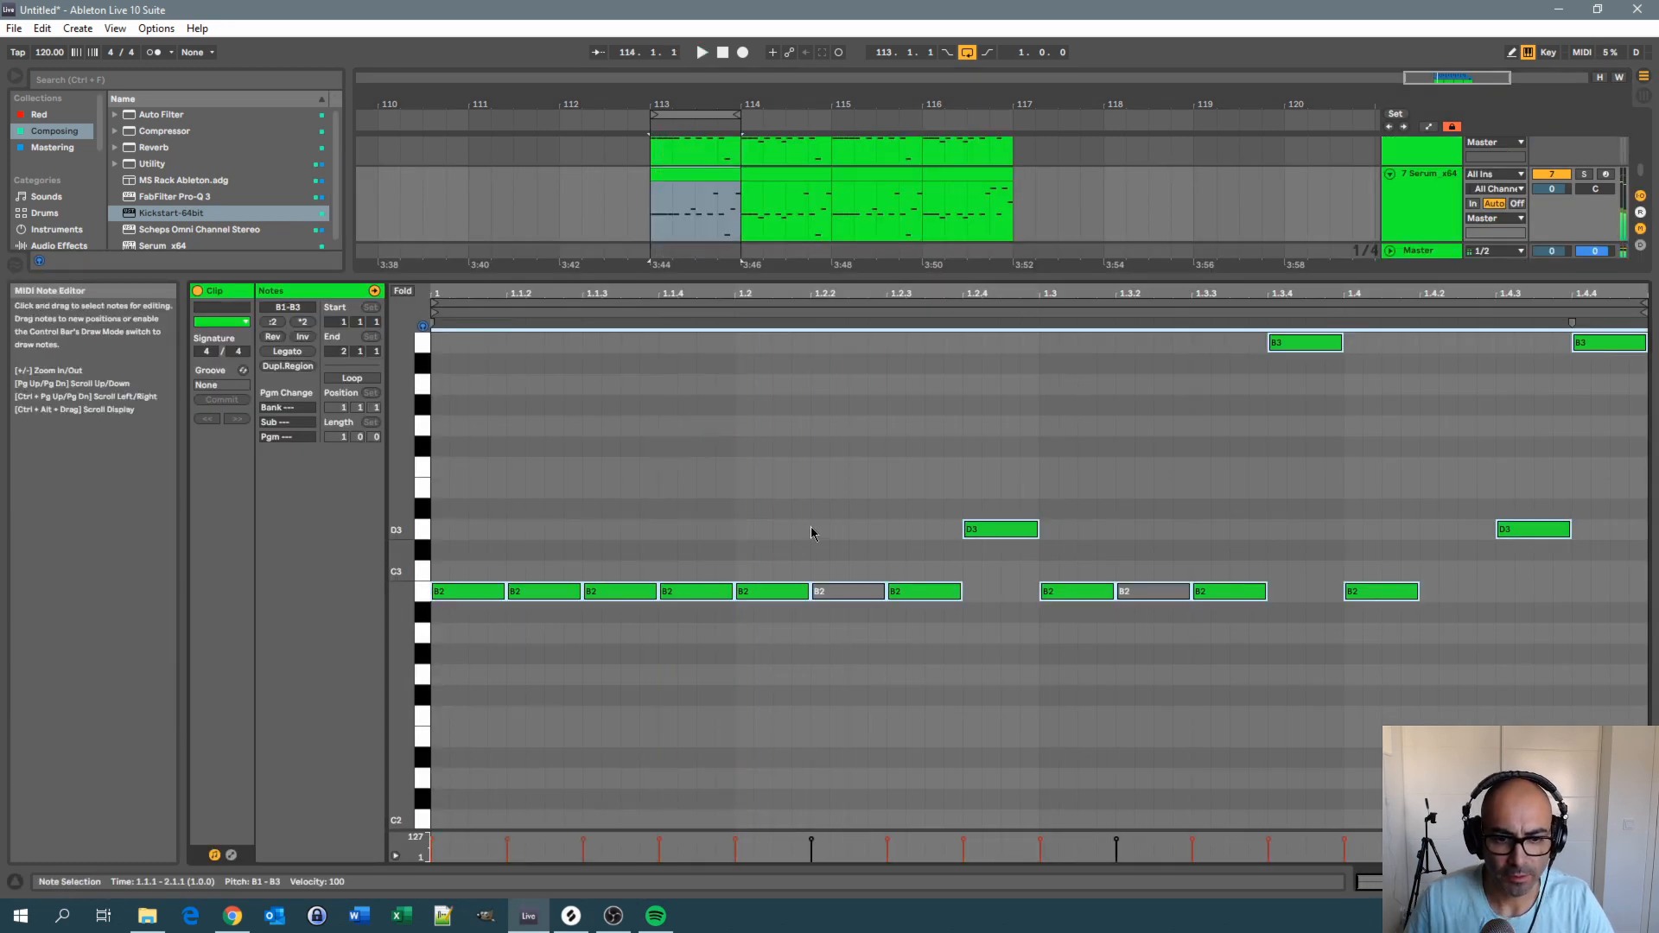
key(shift+Down)
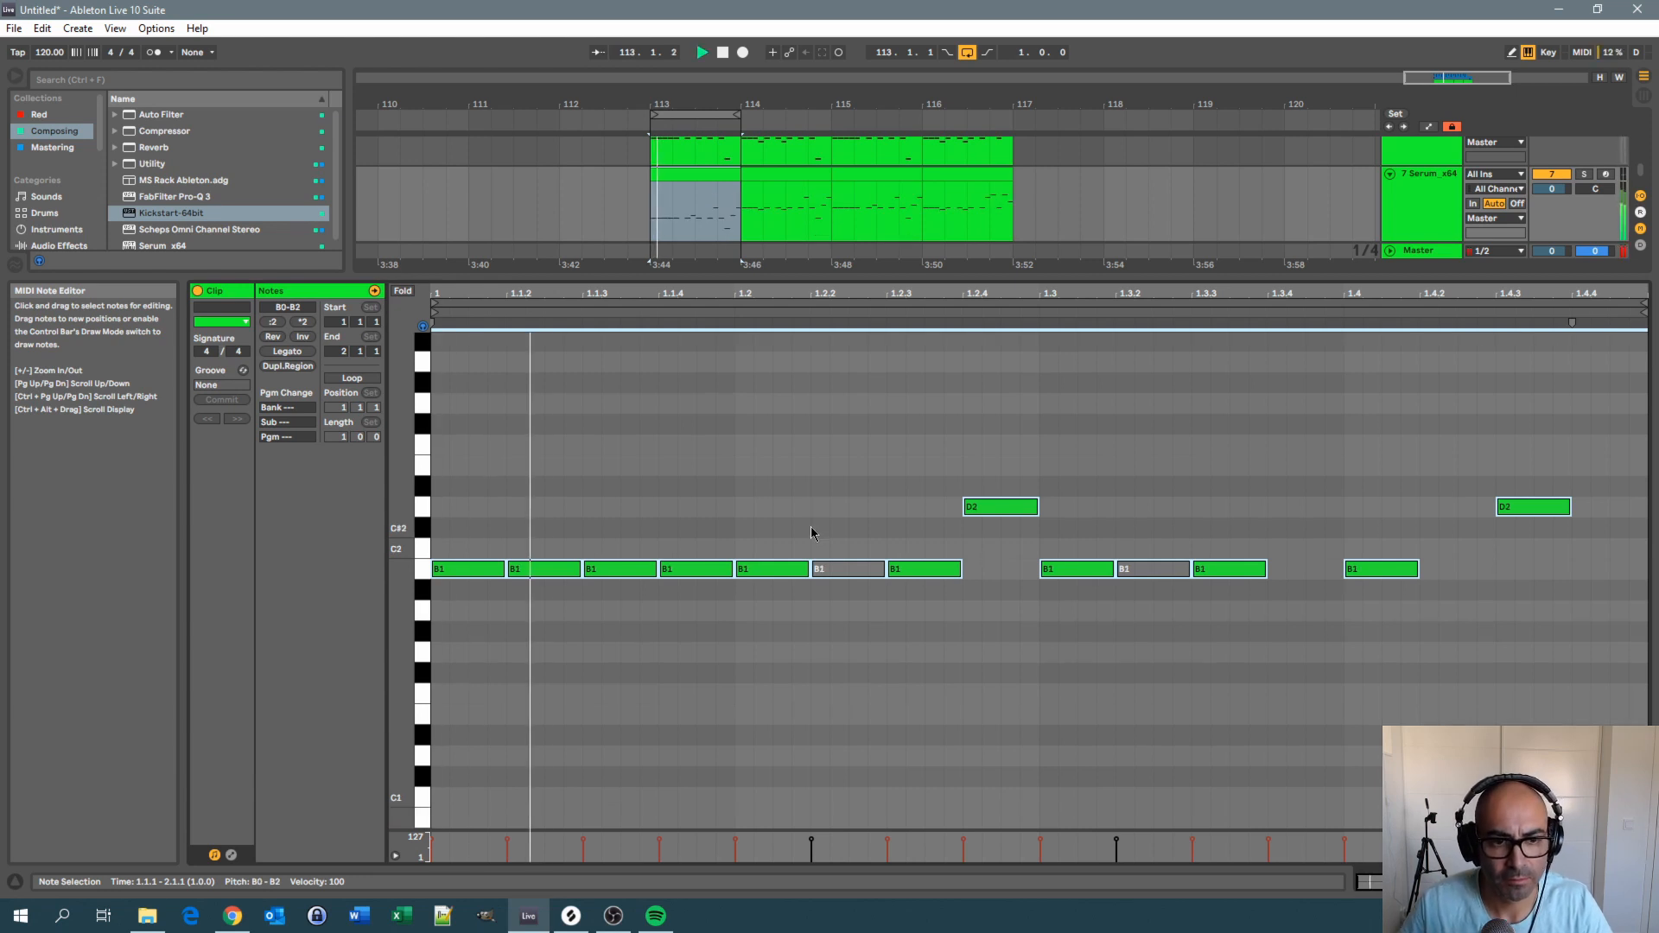
key(space)
key(shift+Tab)
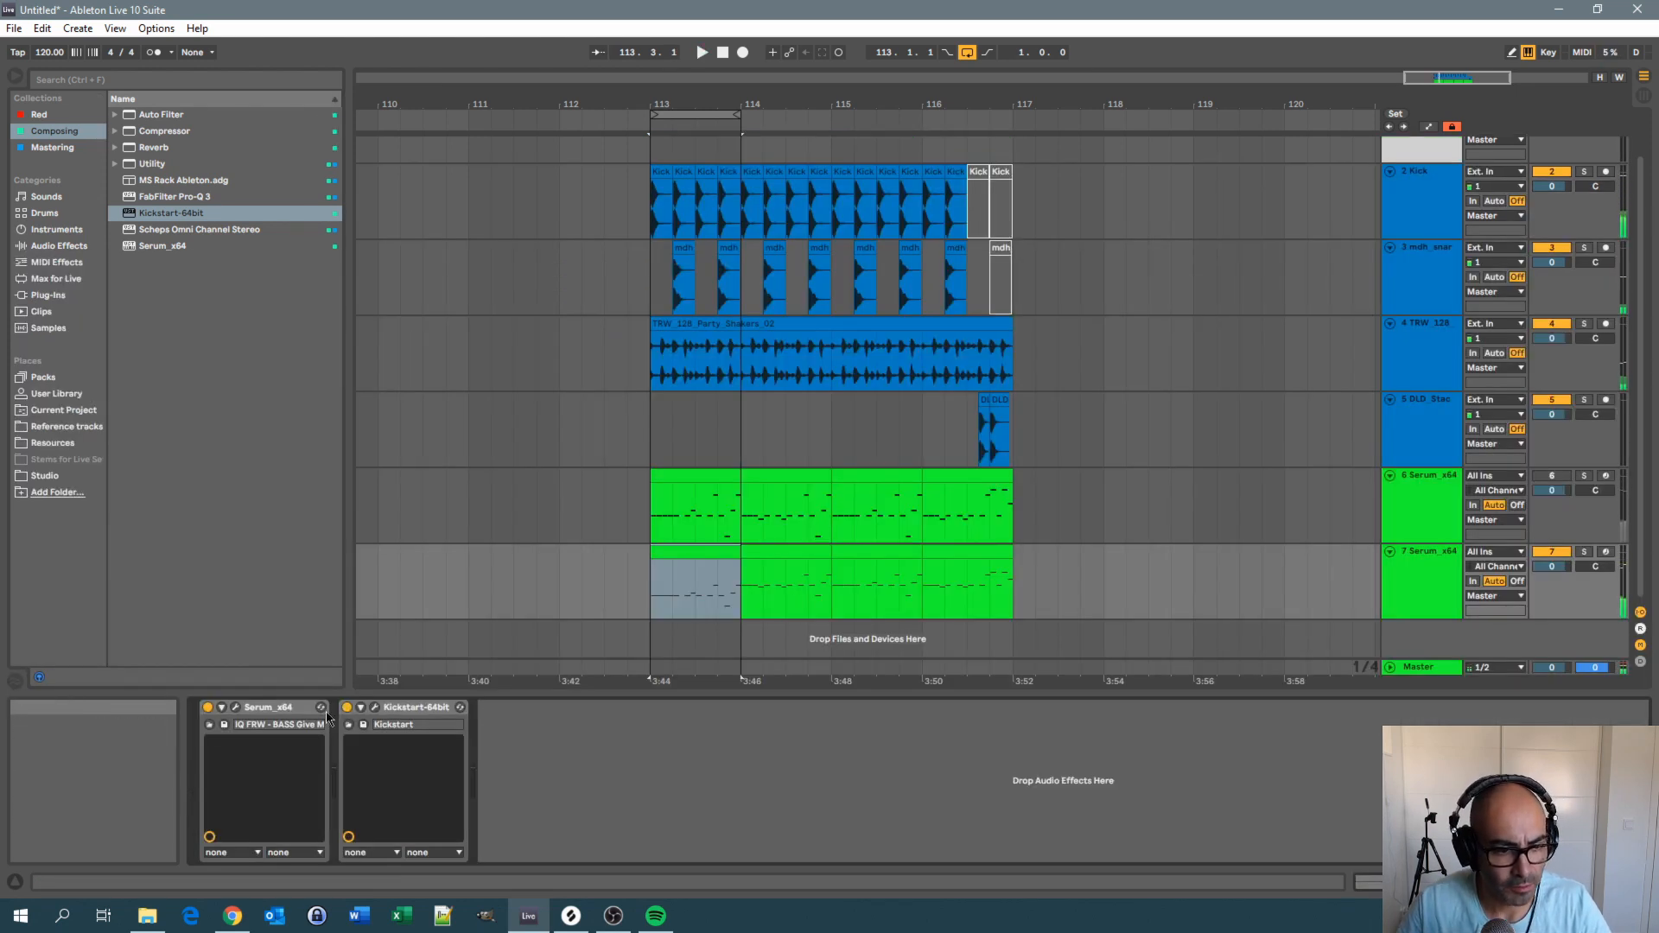
Load the BASS Solid Juno preset from Synthwave - Juno in the duplicated track's Serum and play the loop
click(235, 707)
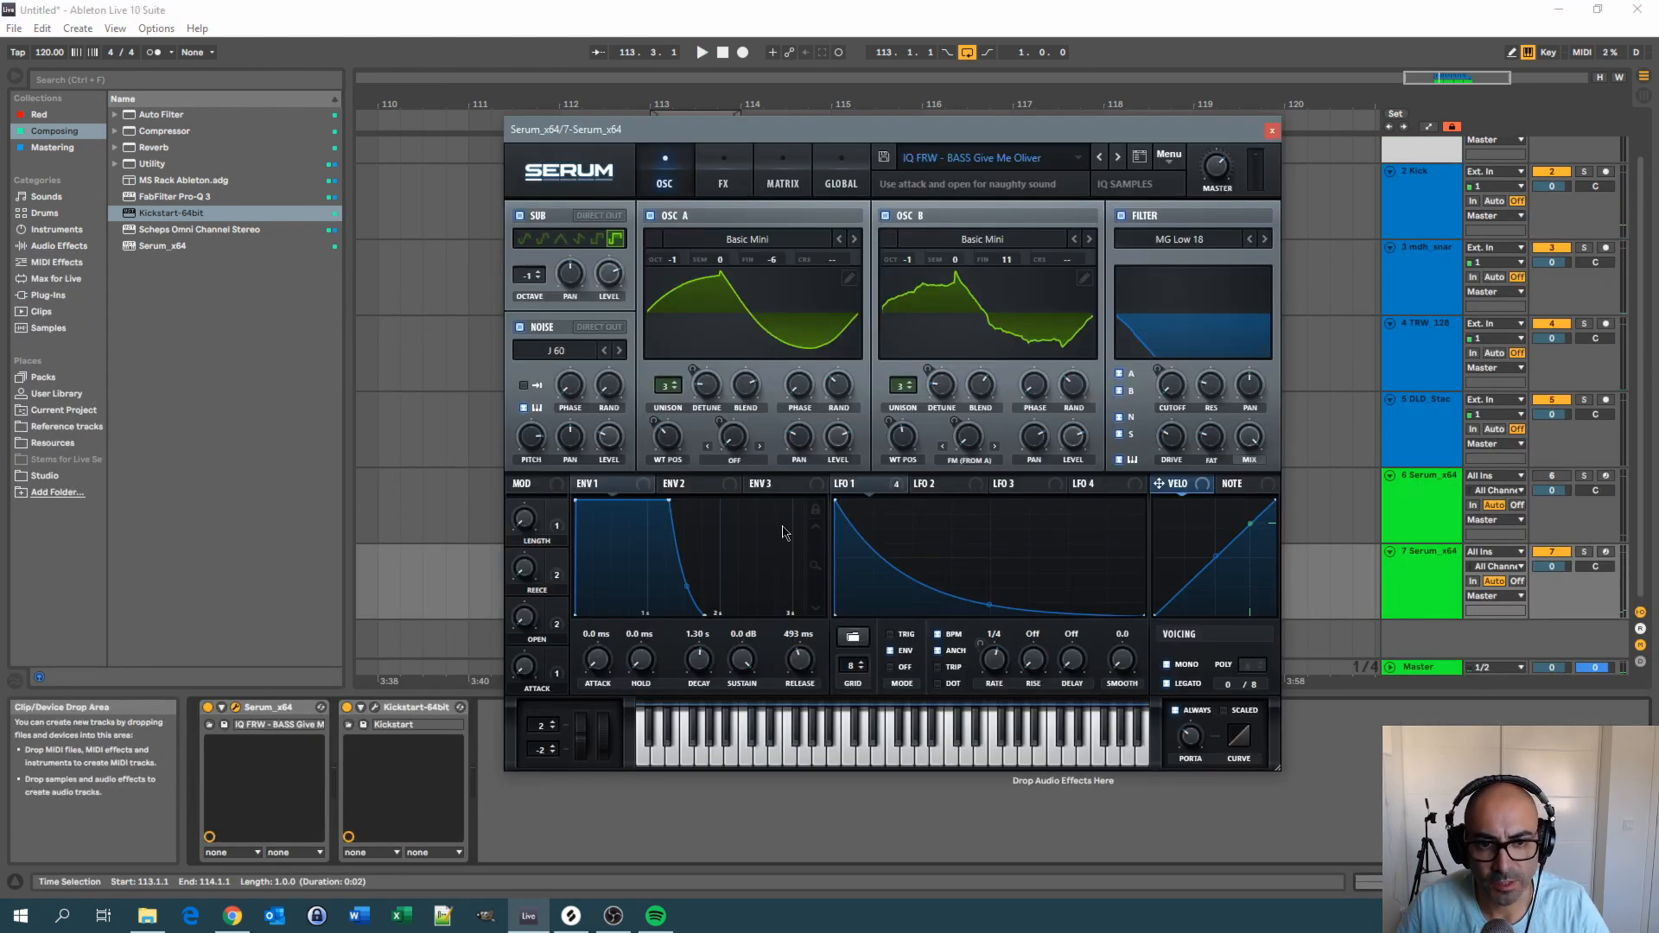
click(951, 158)
mouse_move(990, 386)
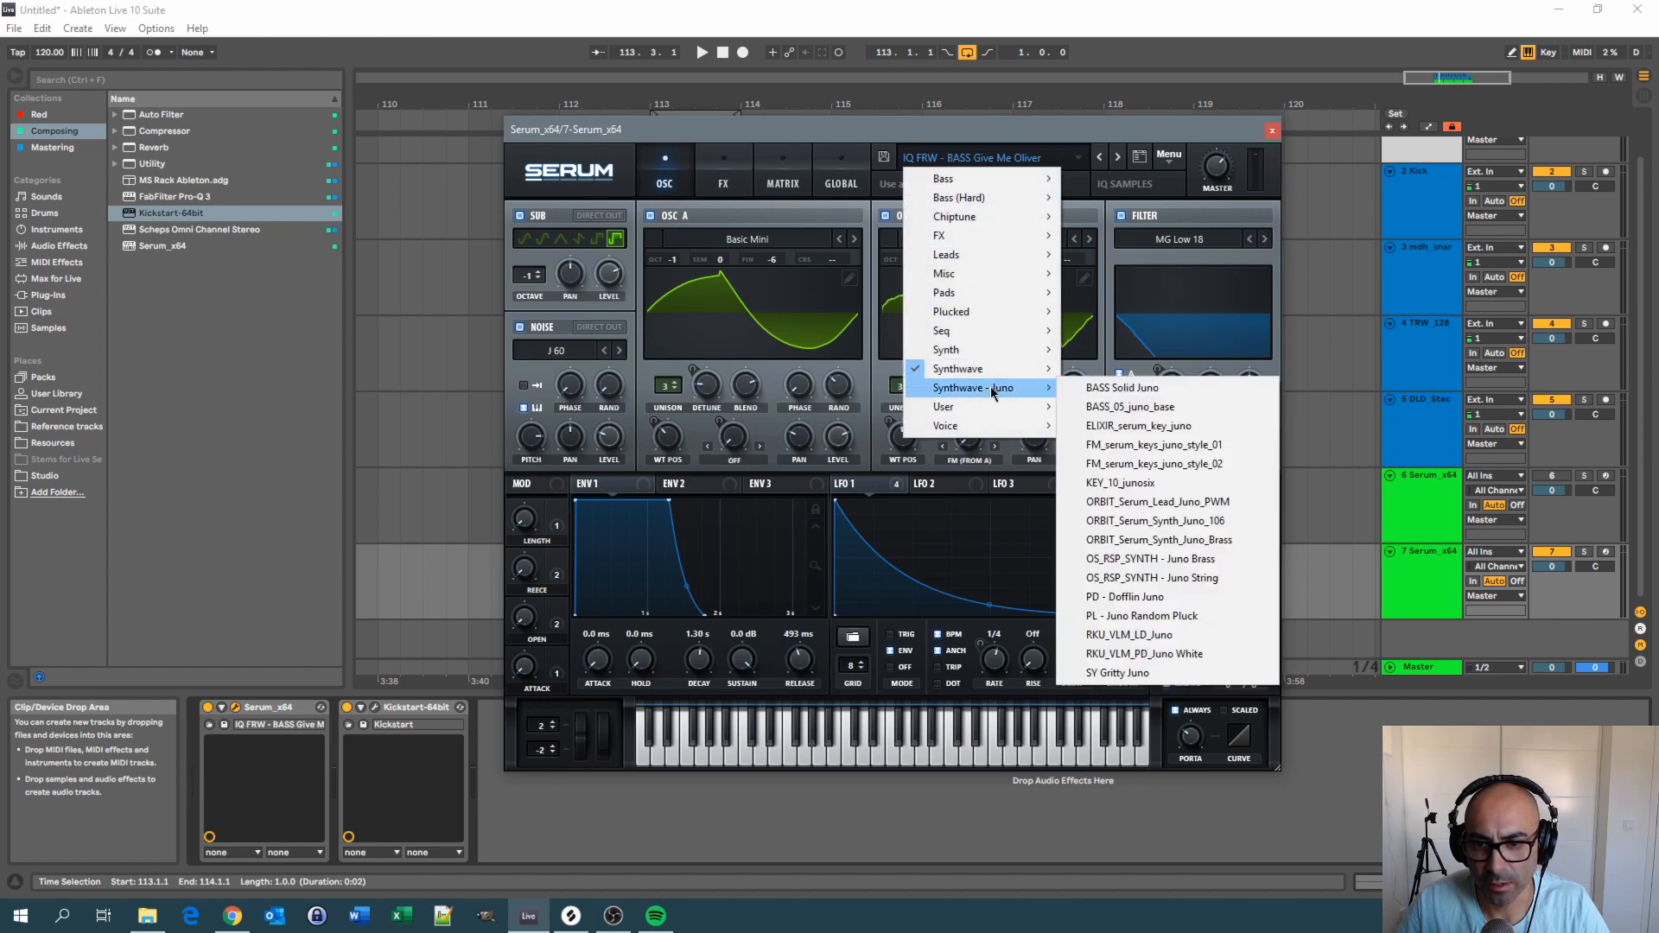
click(1127, 389)
key(space)
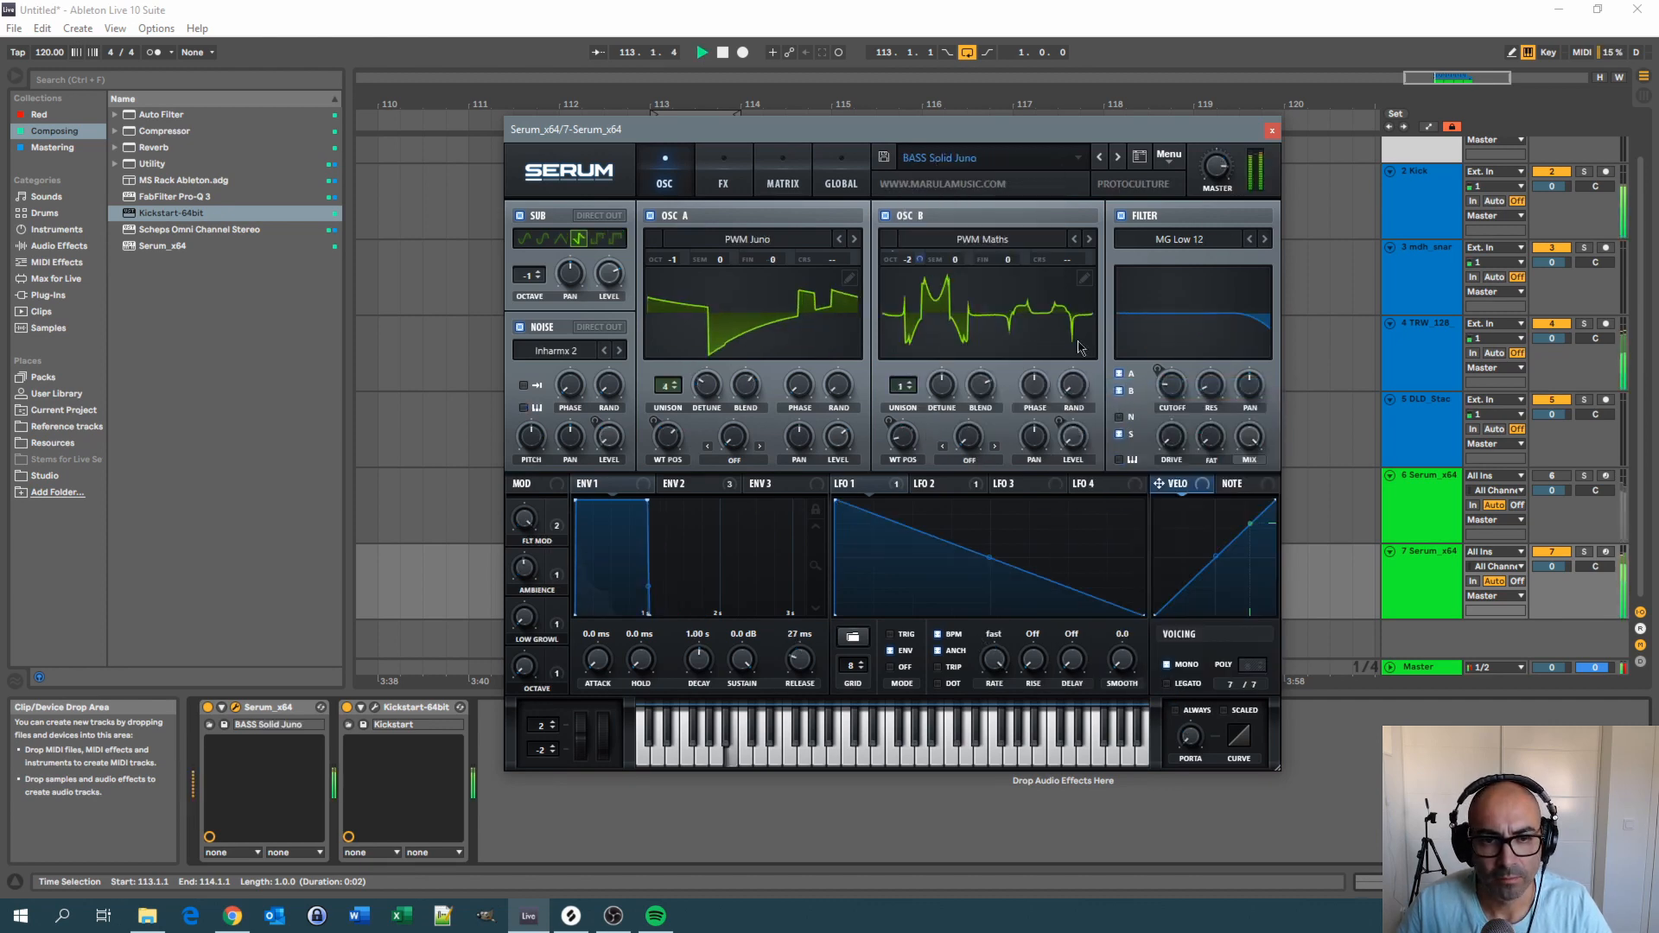
key(space)
Lower Serum's FLT MOD macro to 65% on the duplicated track and audition the sound
mouse_move(532, 557)
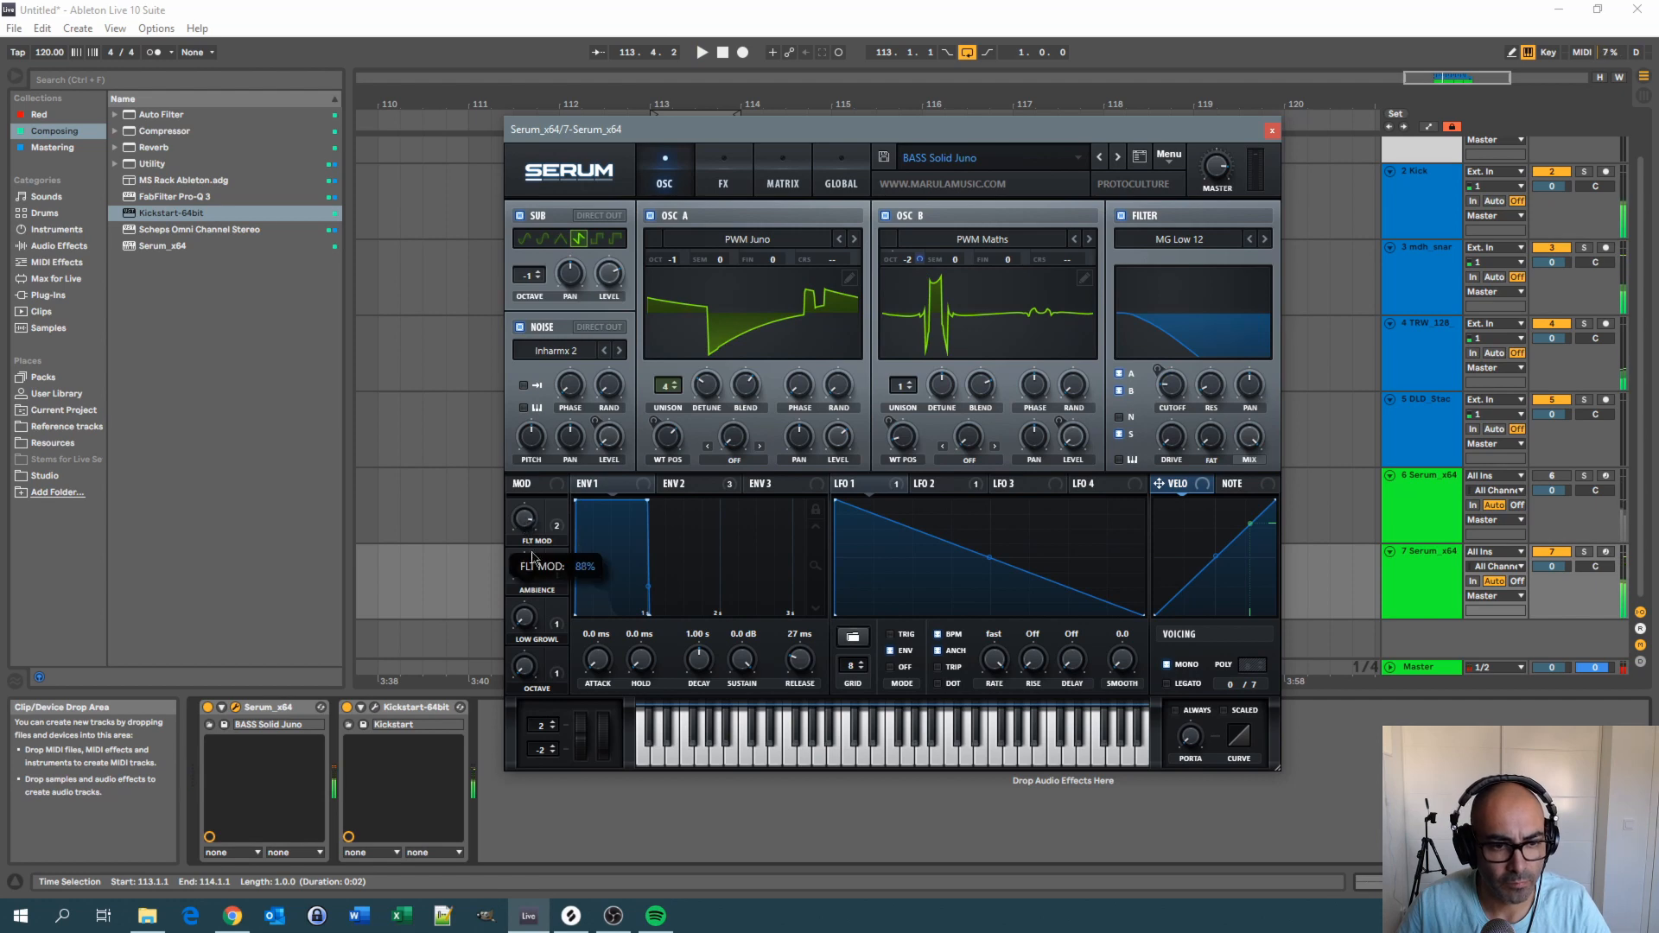
drag(532, 557, 534, 604)
key(space)
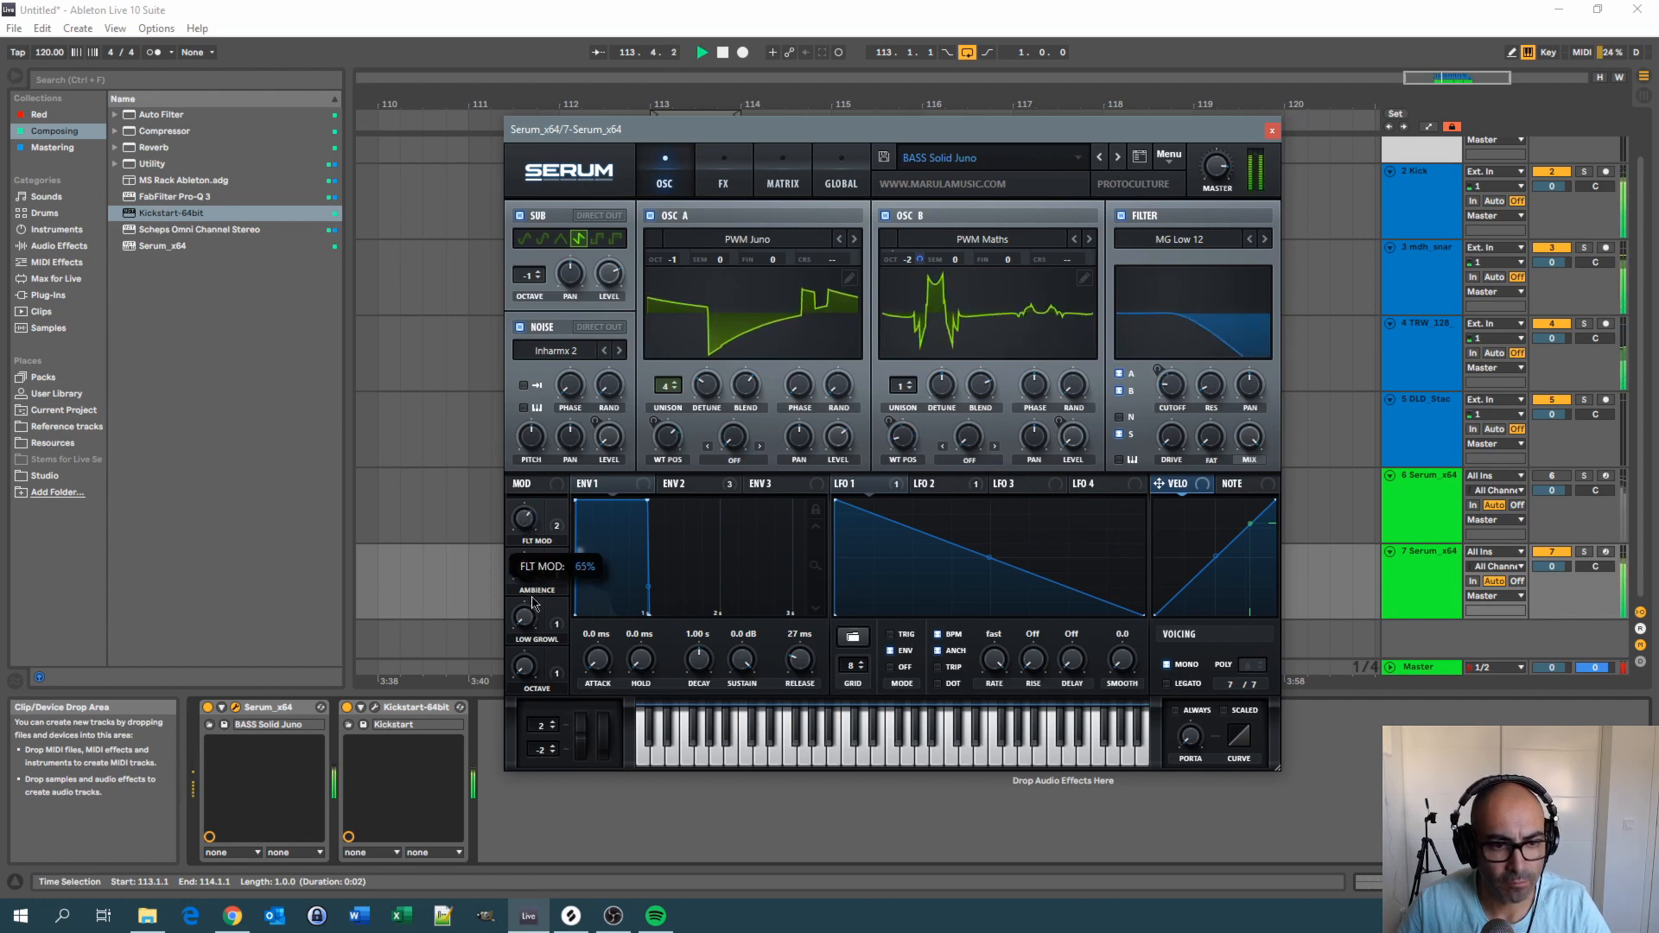
key(space)
click(1272, 131)
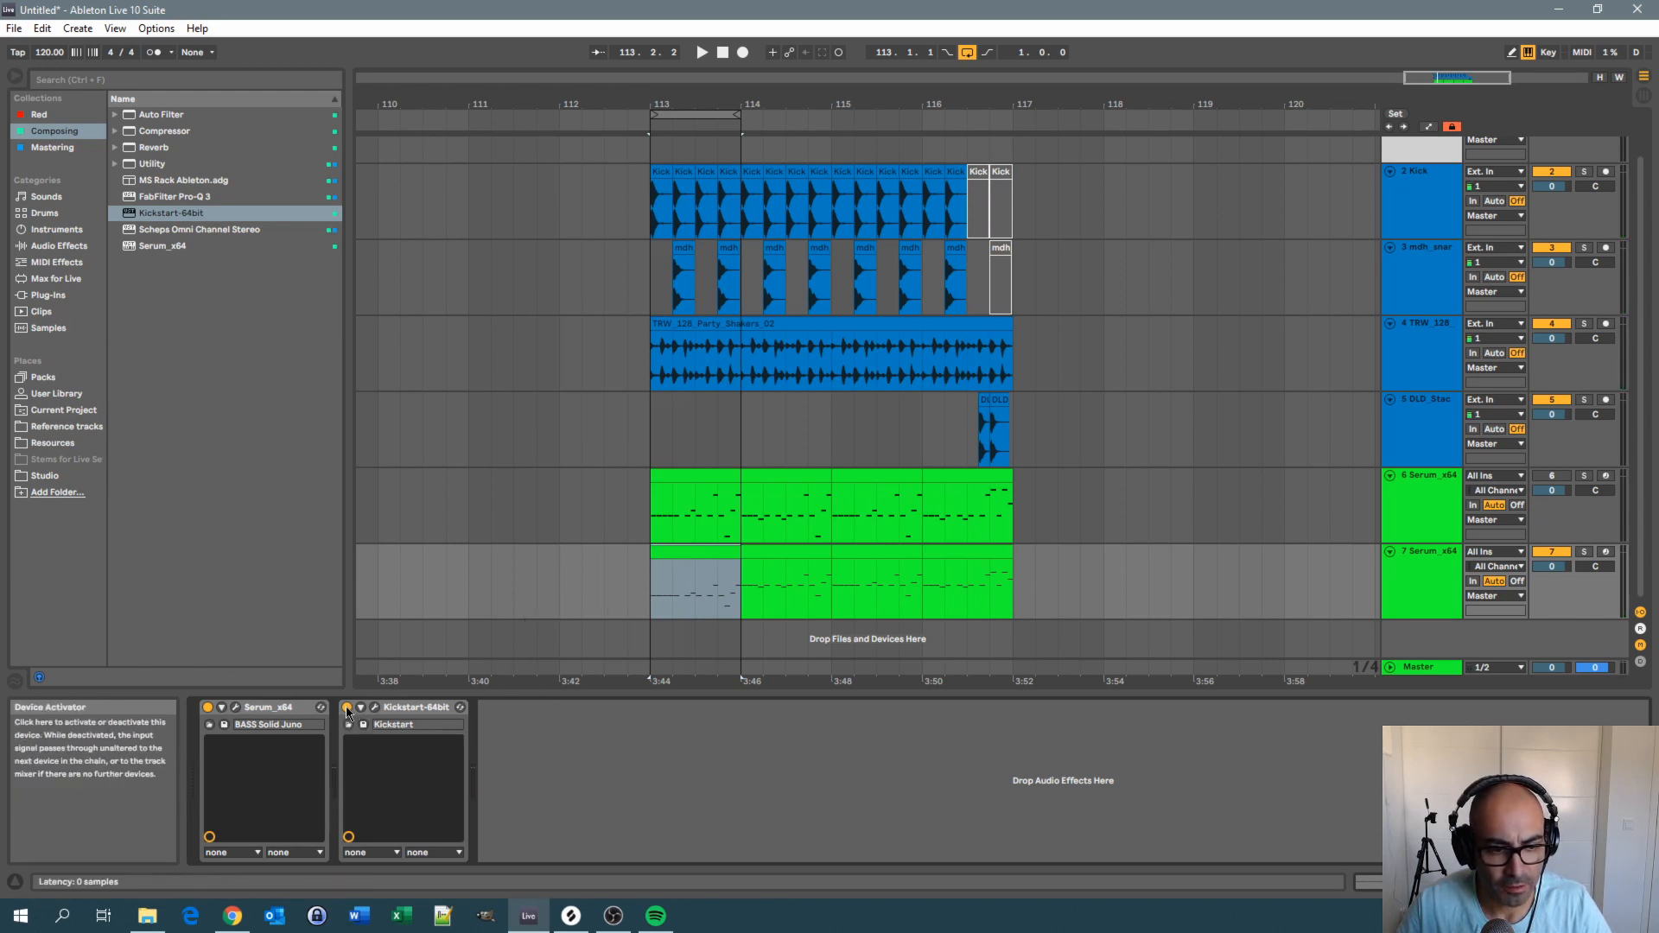
Try the duplicated track's Kickstart at 44% mix with the Mids Chain curve during playback, and return to the previous curve
click(374, 707)
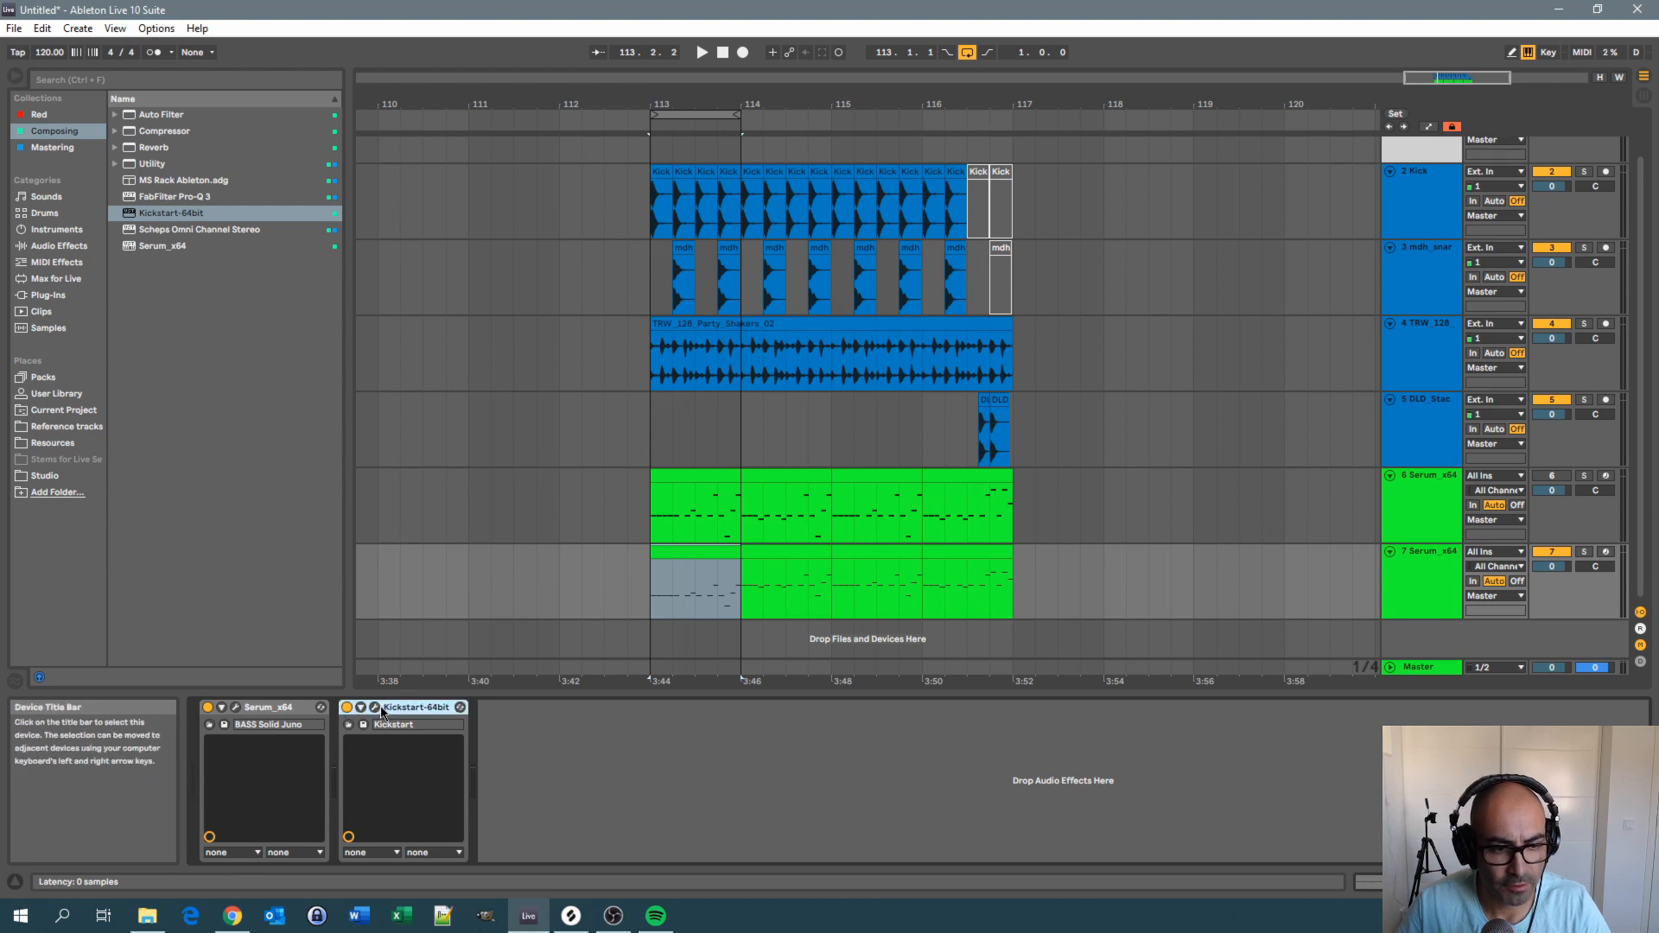
key(space)
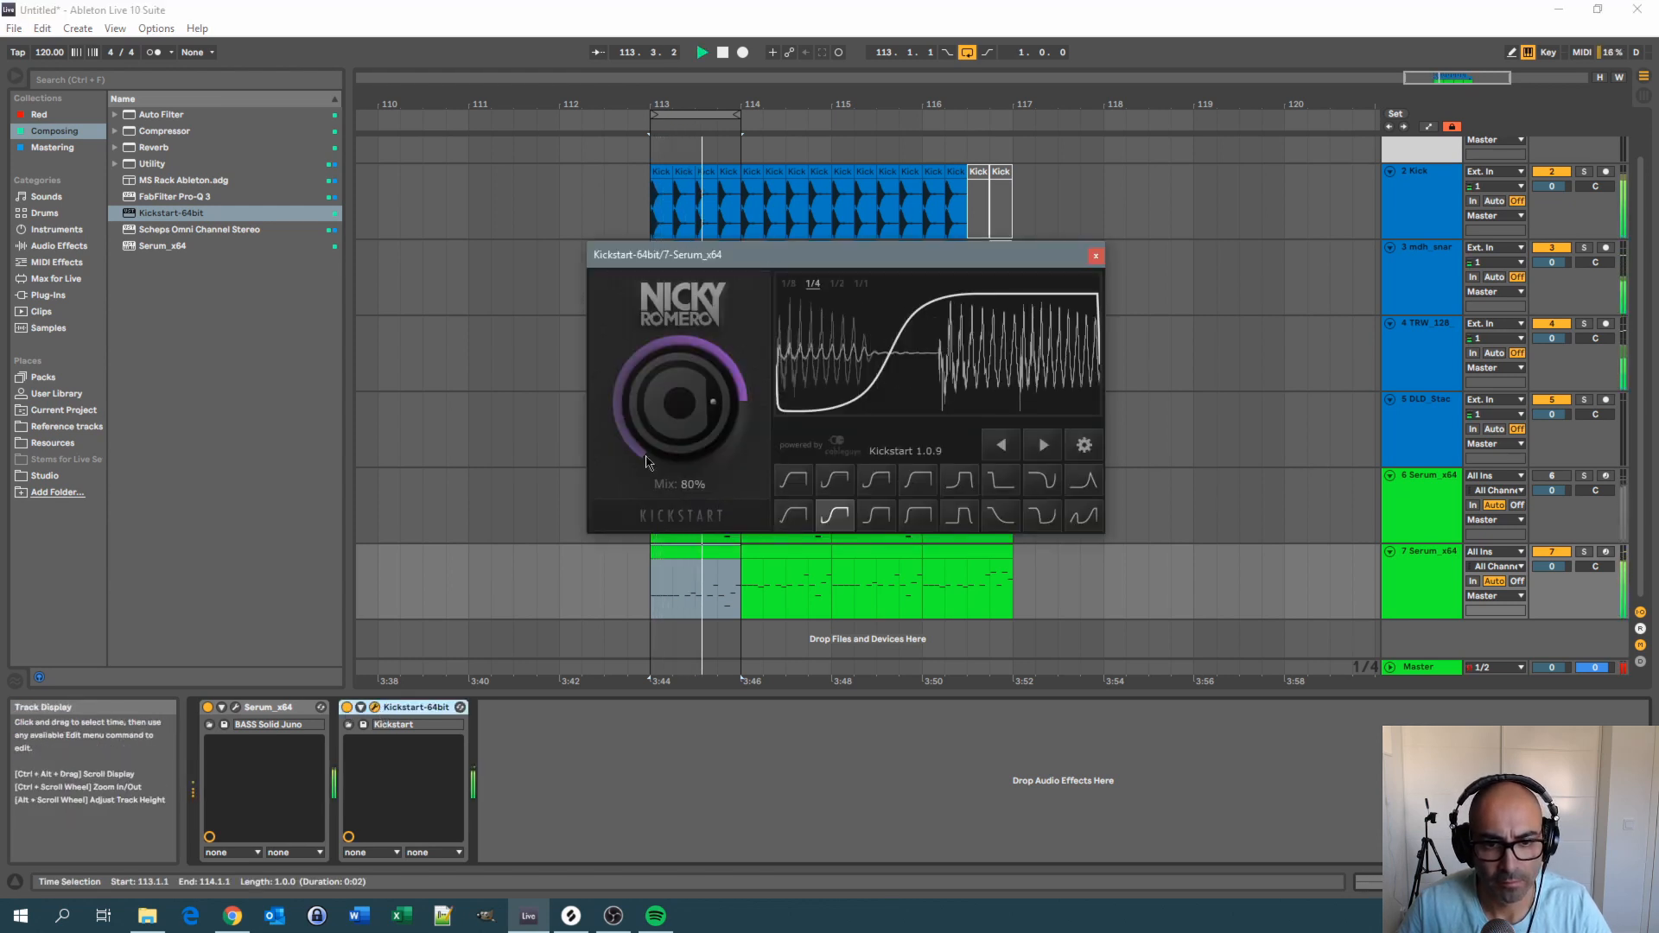
mouse_move(680, 405)
mouse_down()
mouse_move(680, 370)
mouse_move(680, 431)
mouse_up()
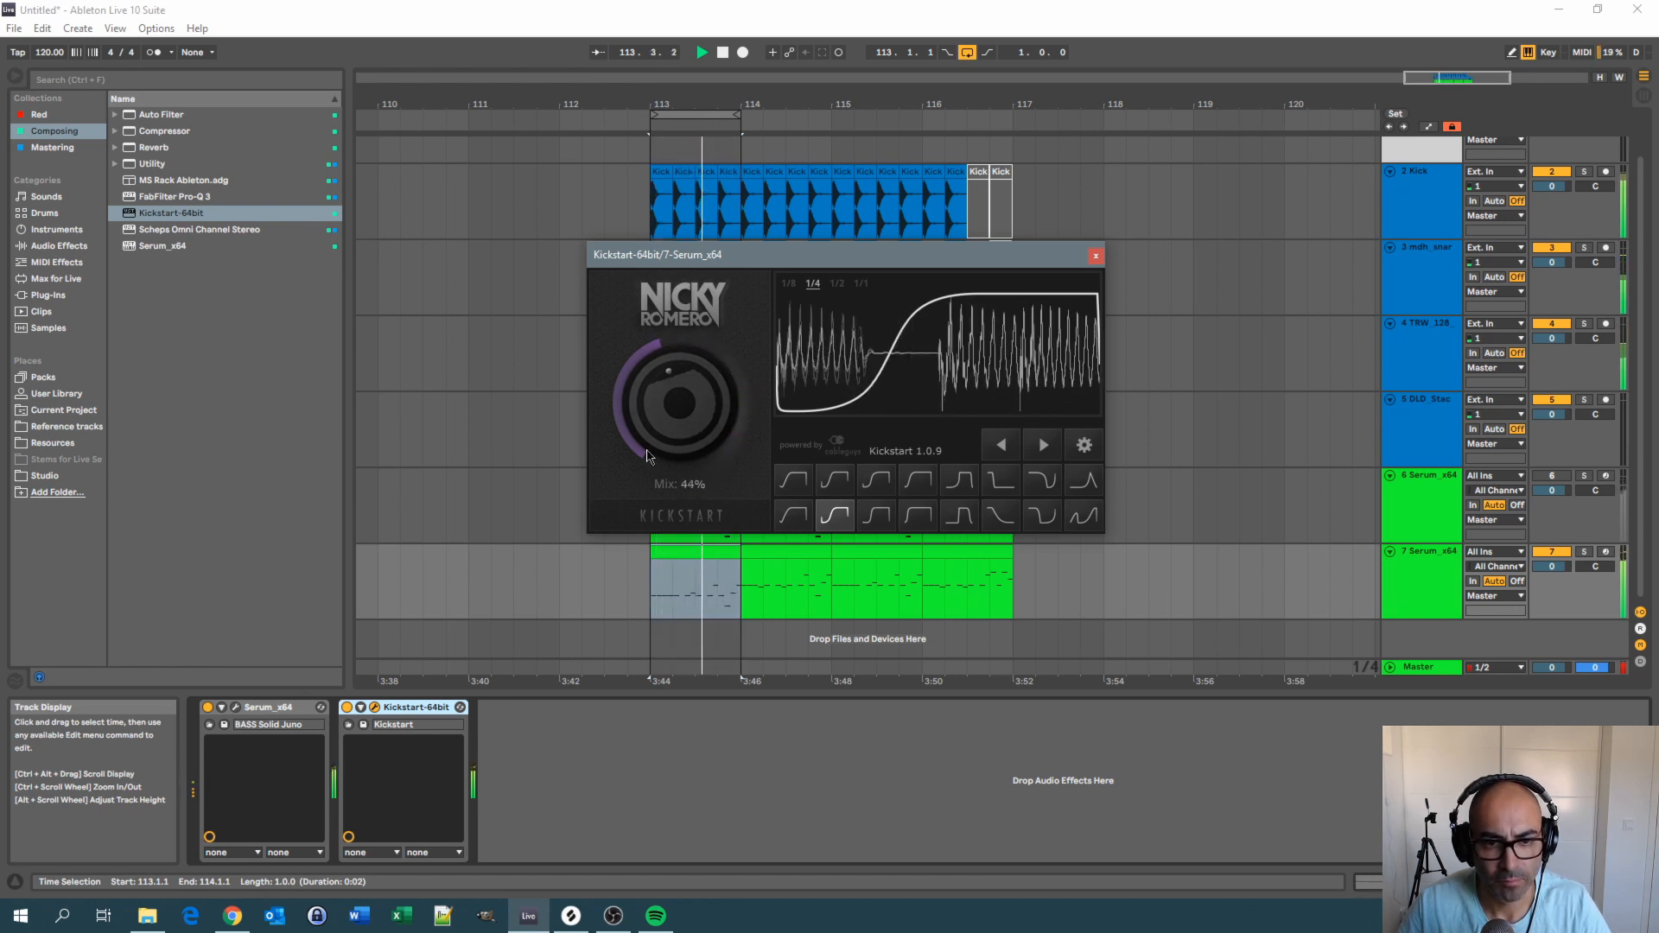
click(794, 516)
click(835, 517)
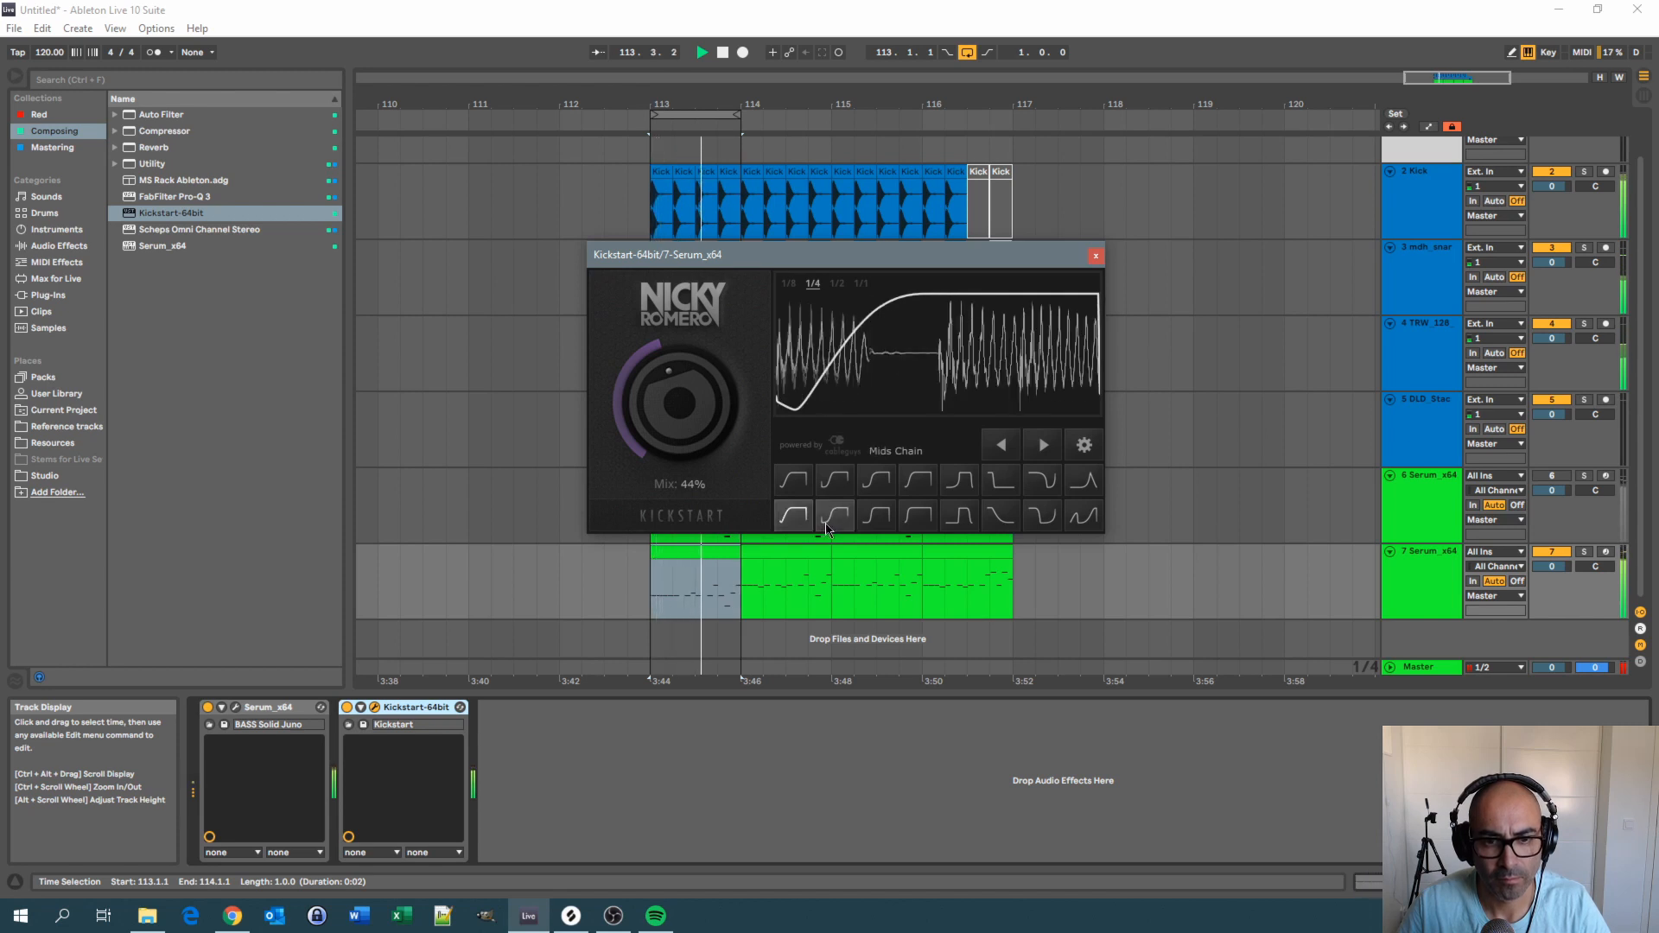
click(1096, 256)
key(space)
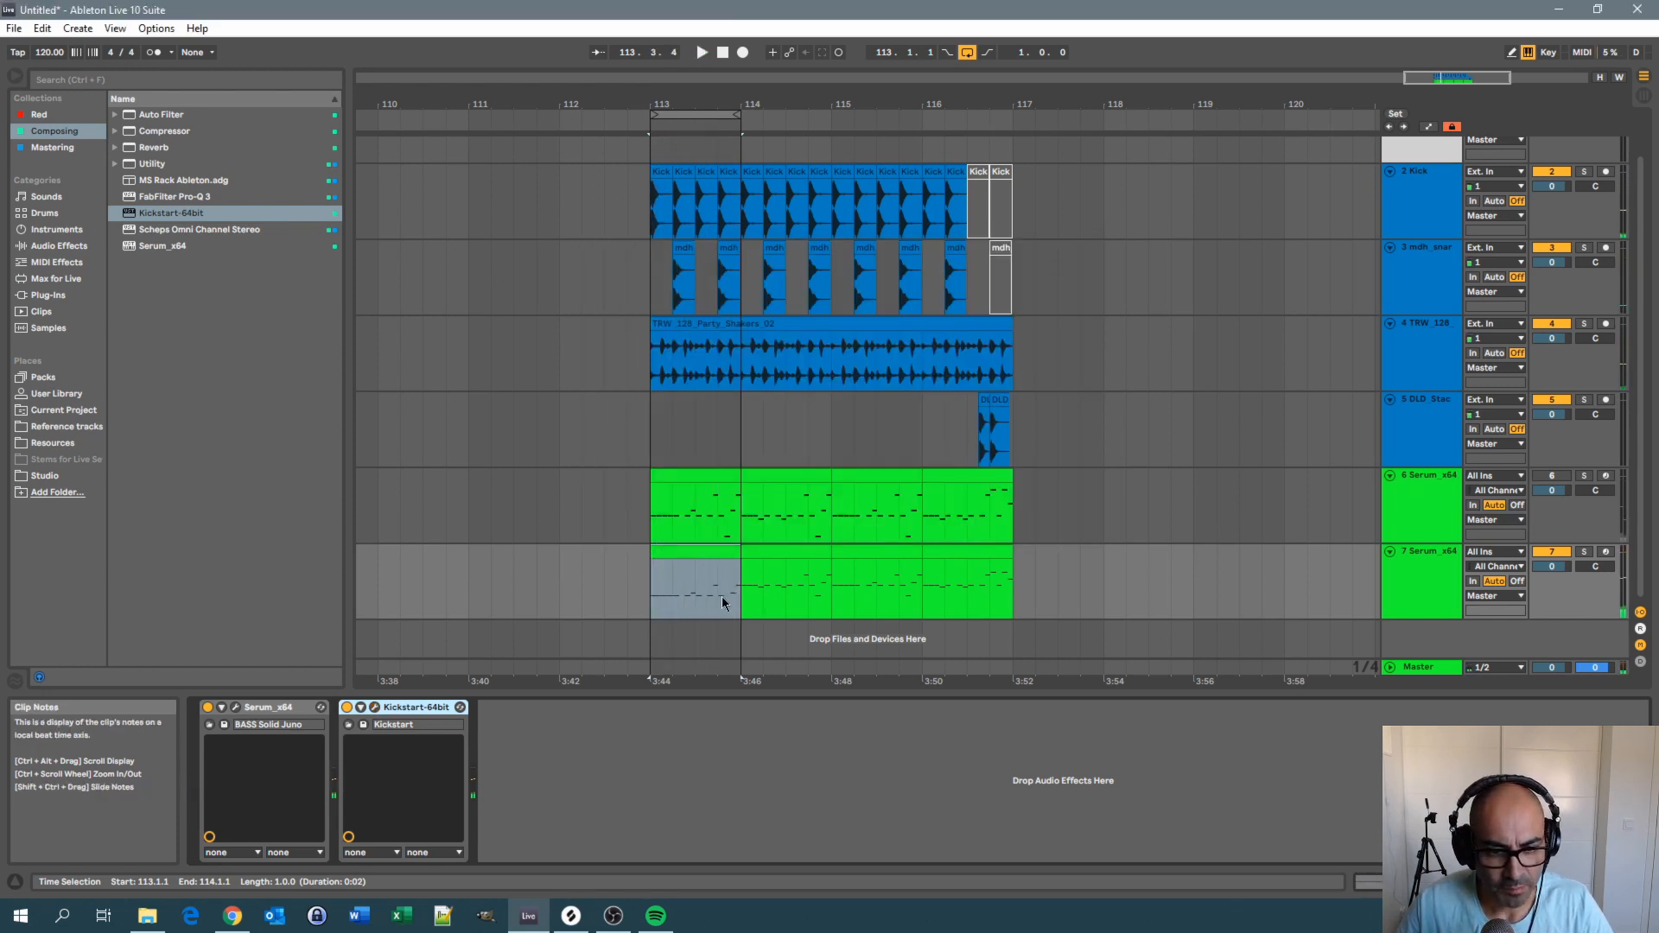
In the duplicated track's first clip, deactivate the B1 notes at 1.1.1, 1.1.3, 1.2.1 and 1.2.3, and reactivate 1.2.2
double_click(723, 558)
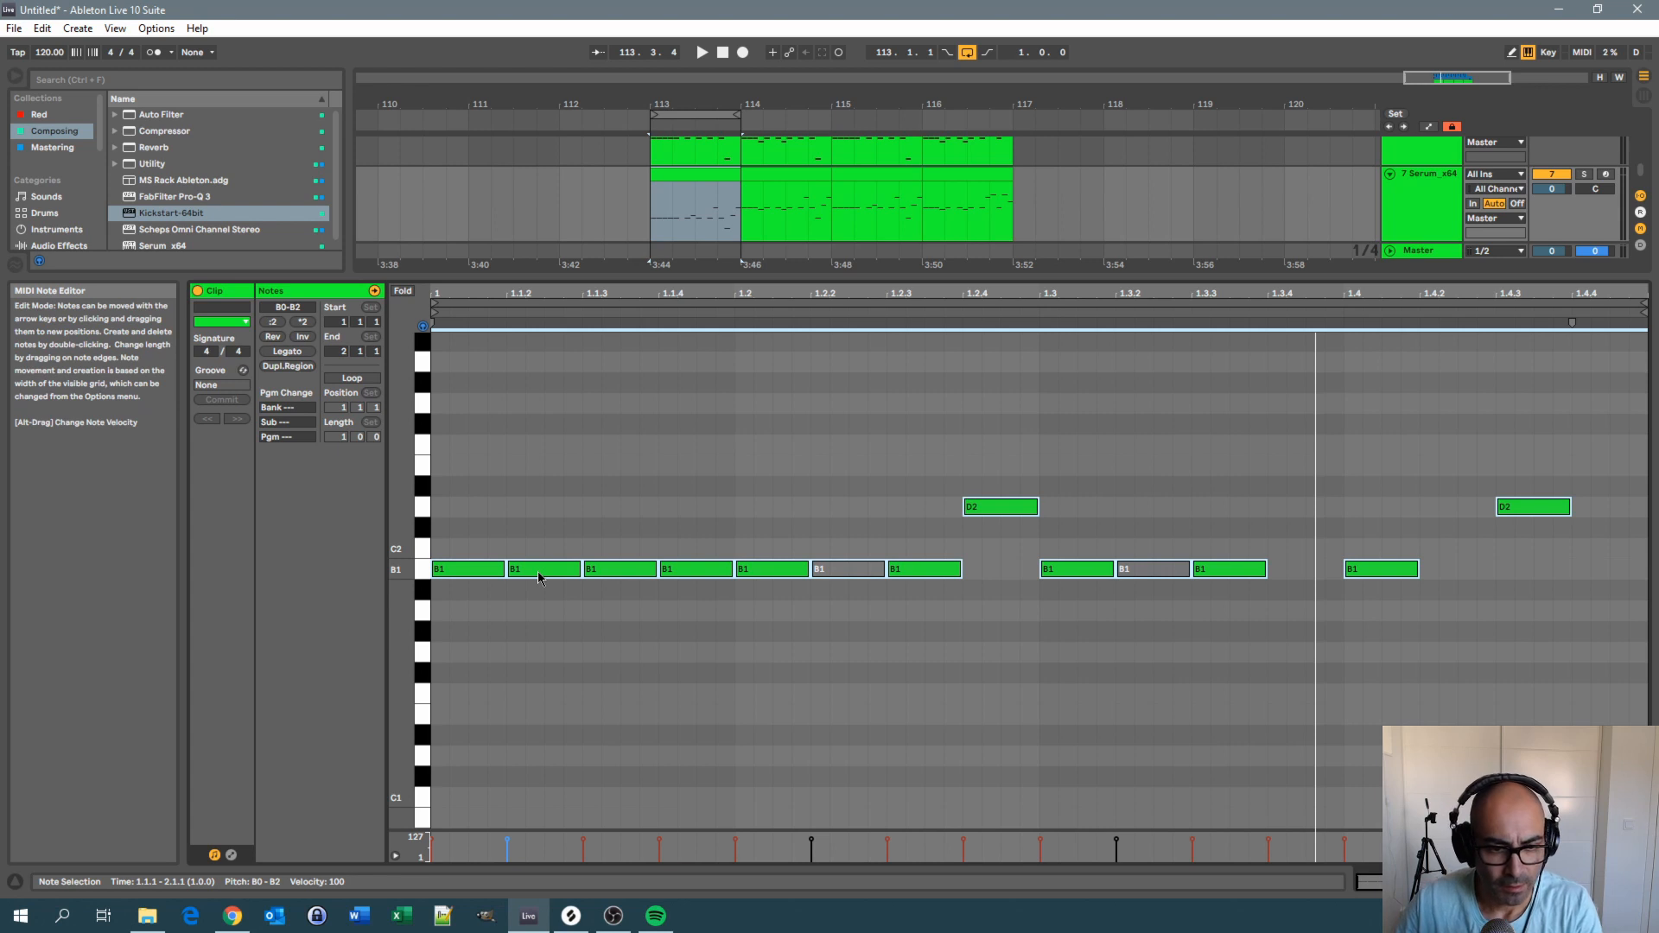
click(491, 579)
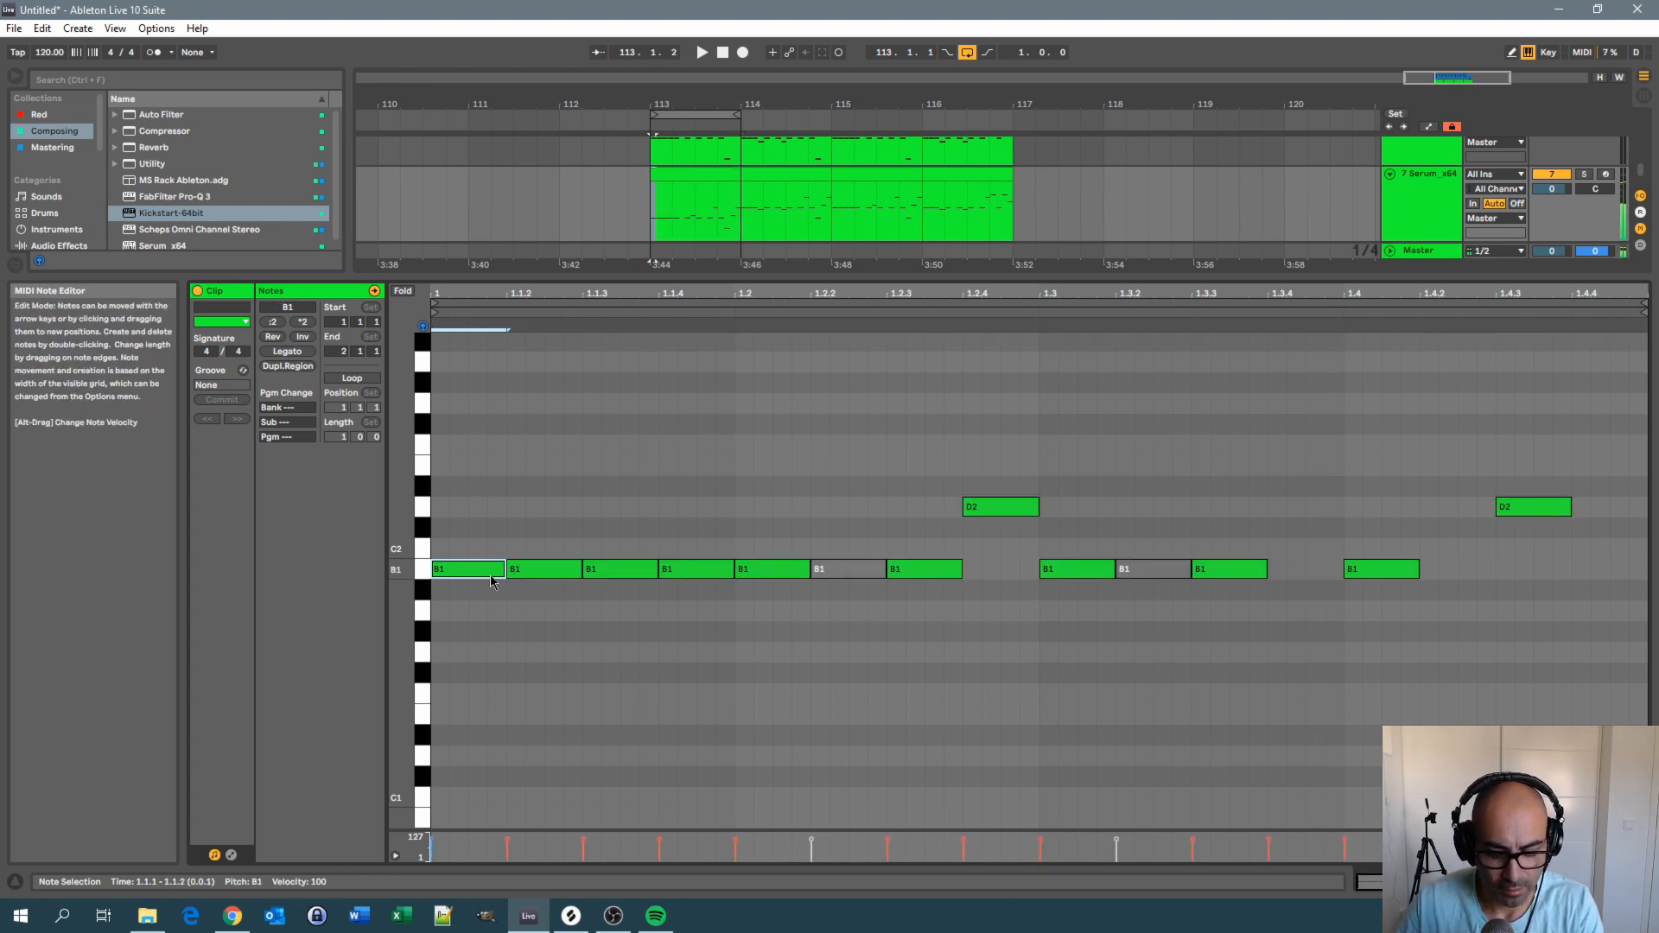
click(604, 573)
key(0)
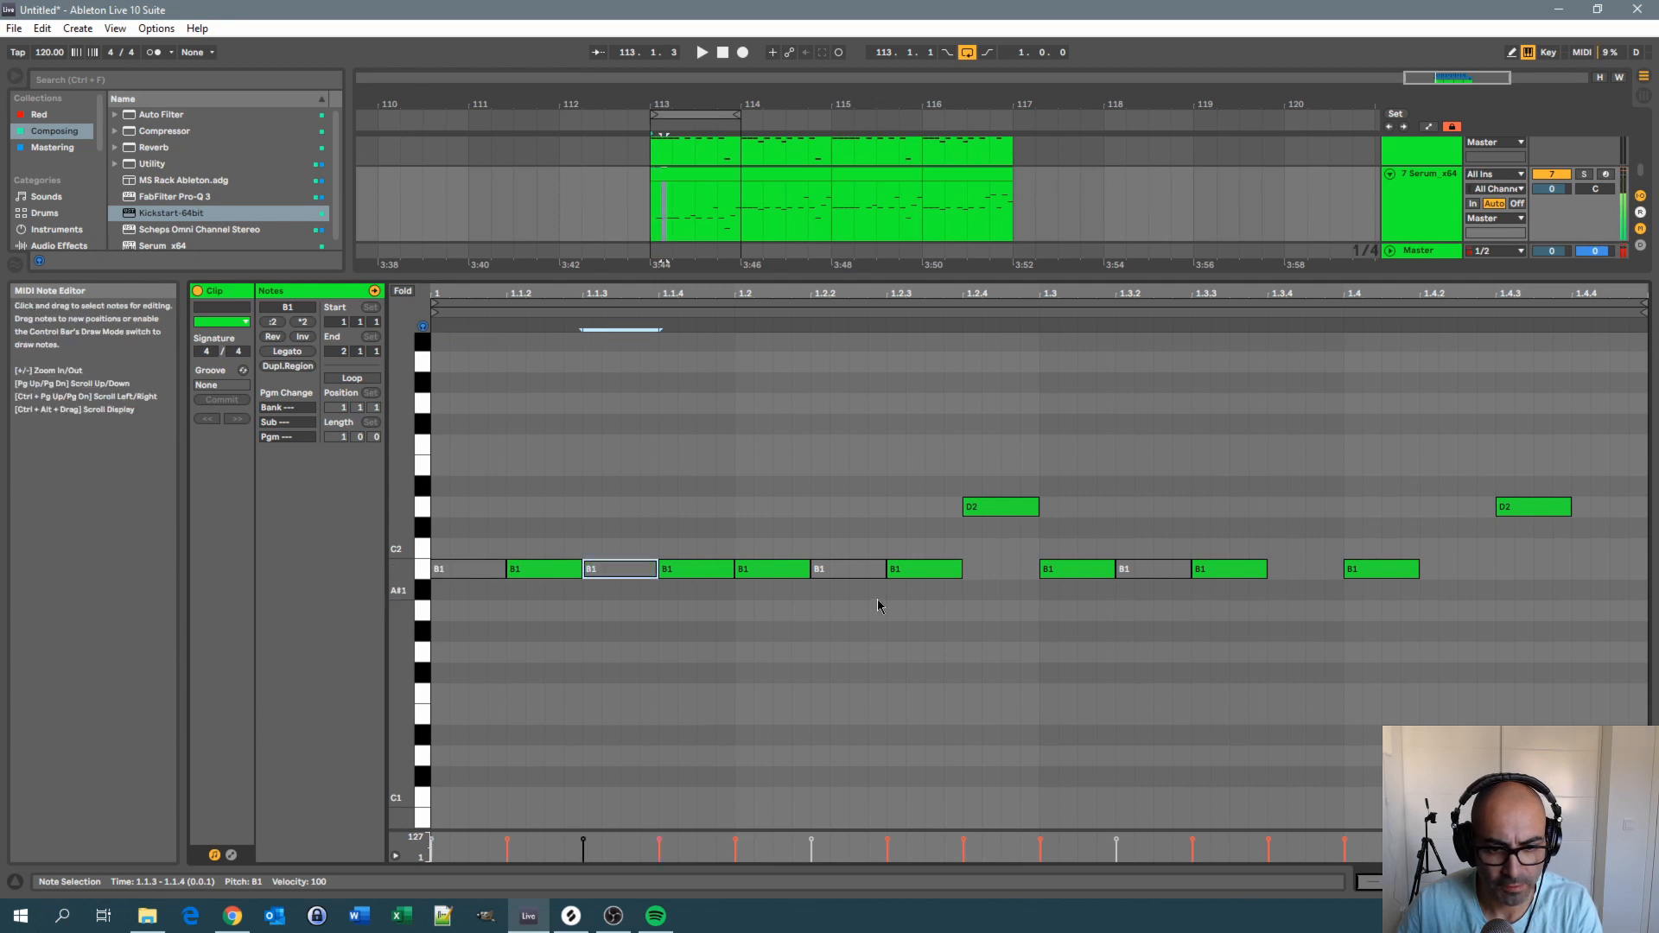
click(784, 575)
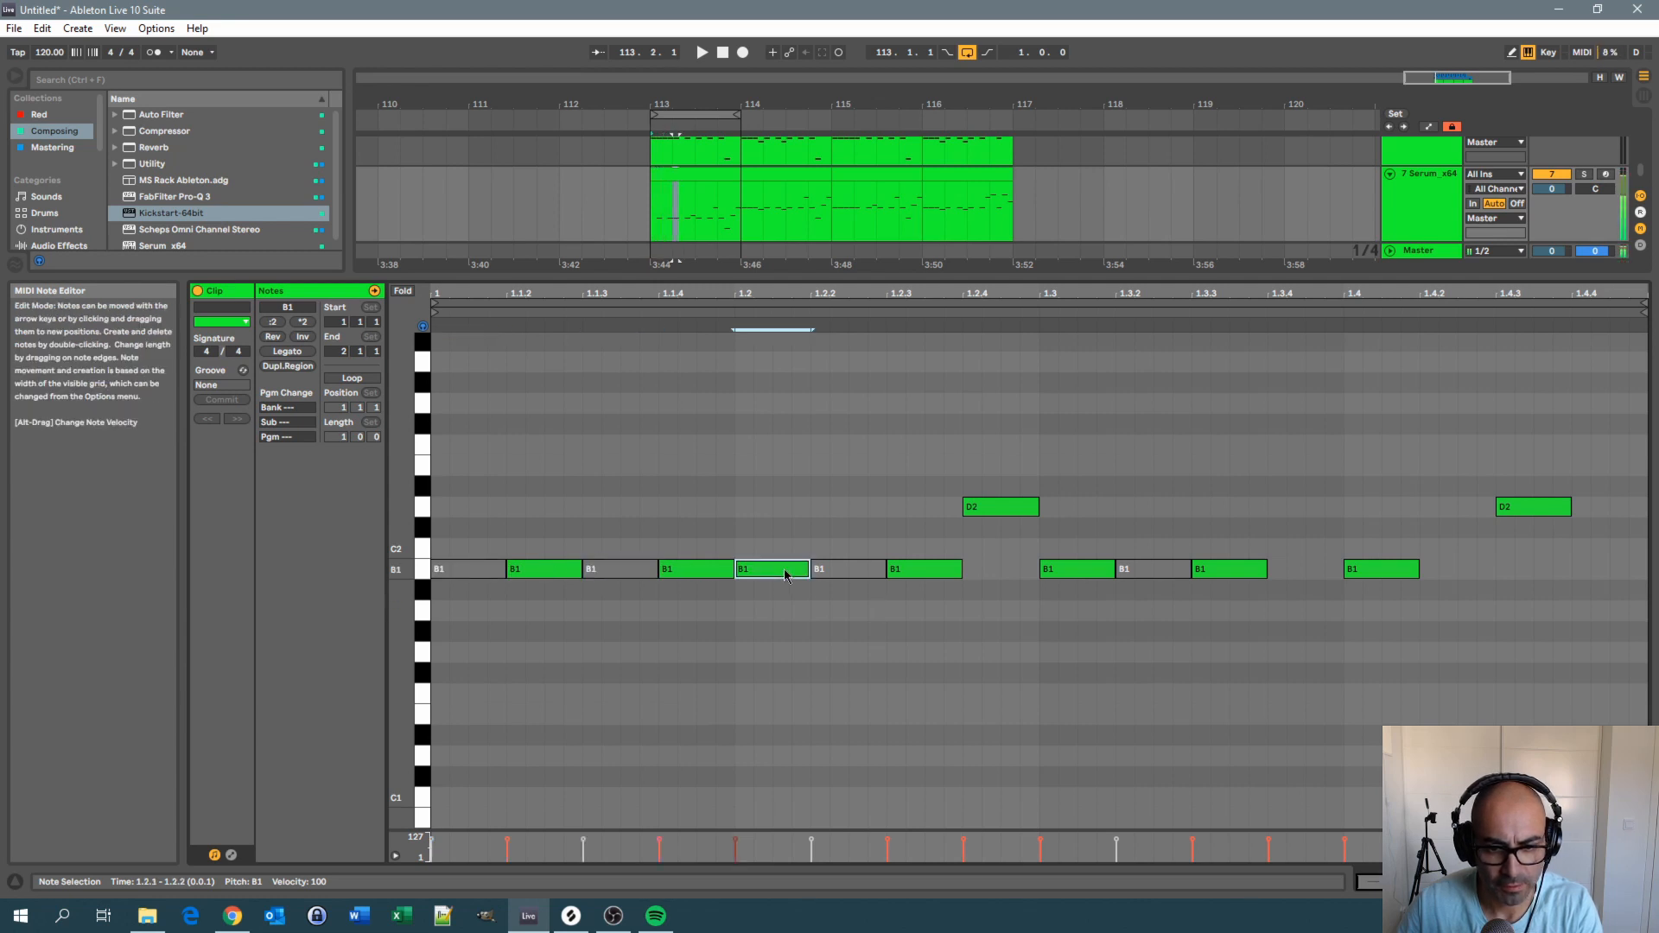
click(947, 572)
key(0)
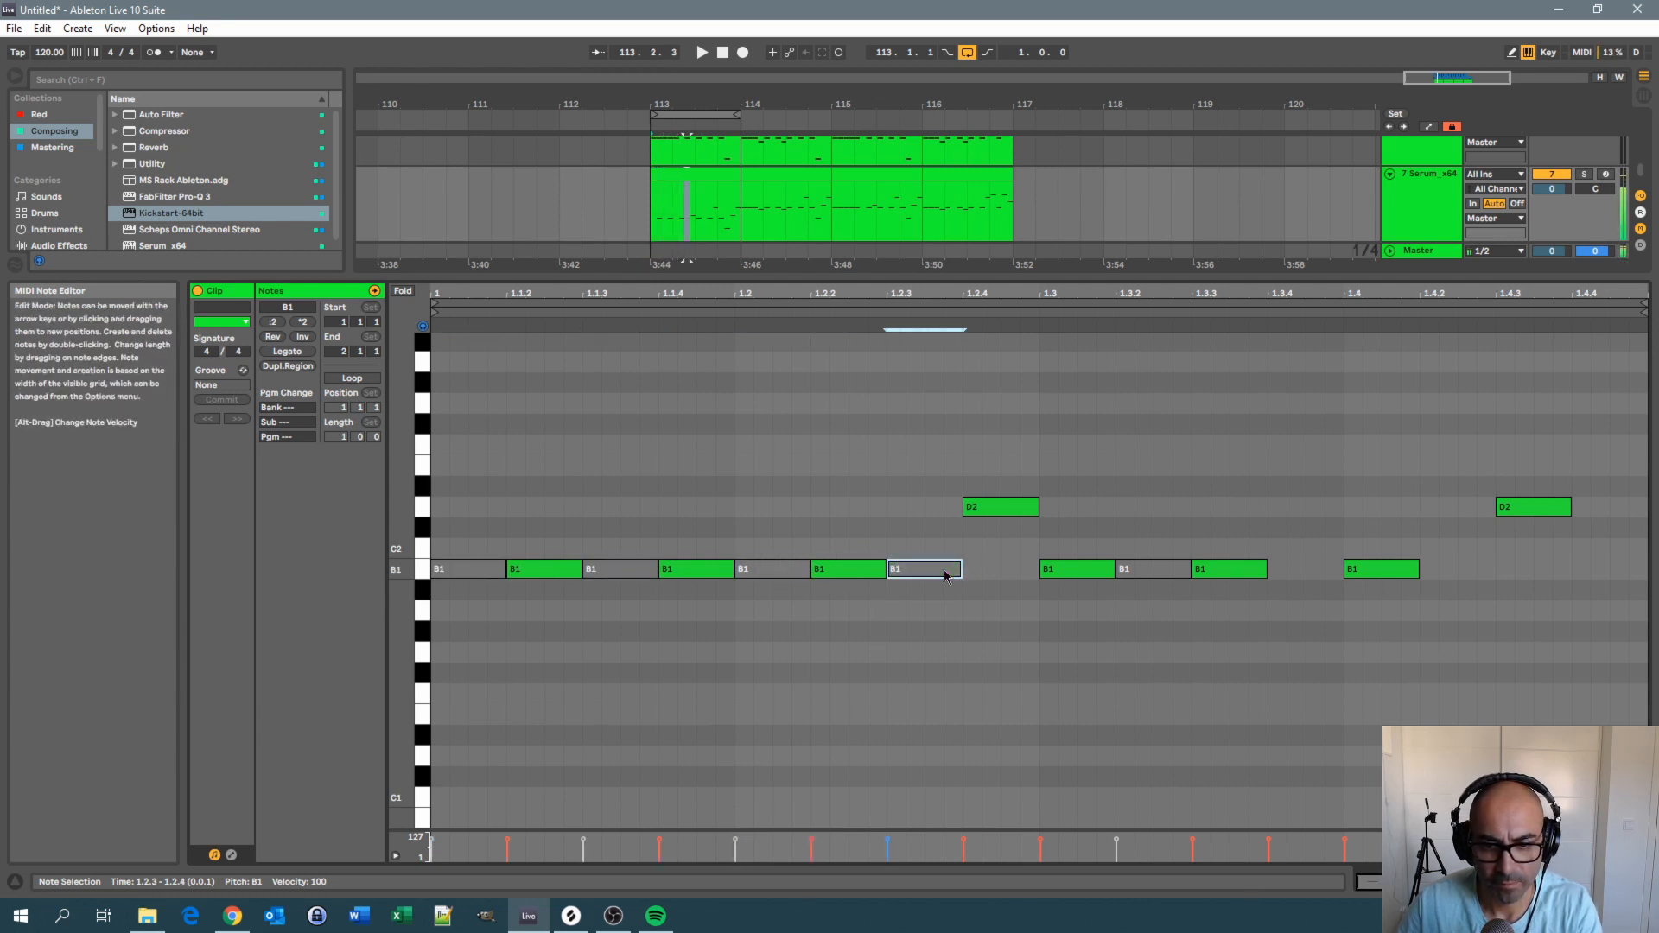
Deactivate the B1 notes at 1.3.1 and 1.3.3 and reactivate the one at 1.3.2
click(1099, 574)
key(0)
click(1145, 571)
key(0)
click(1218, 572)
key(0)
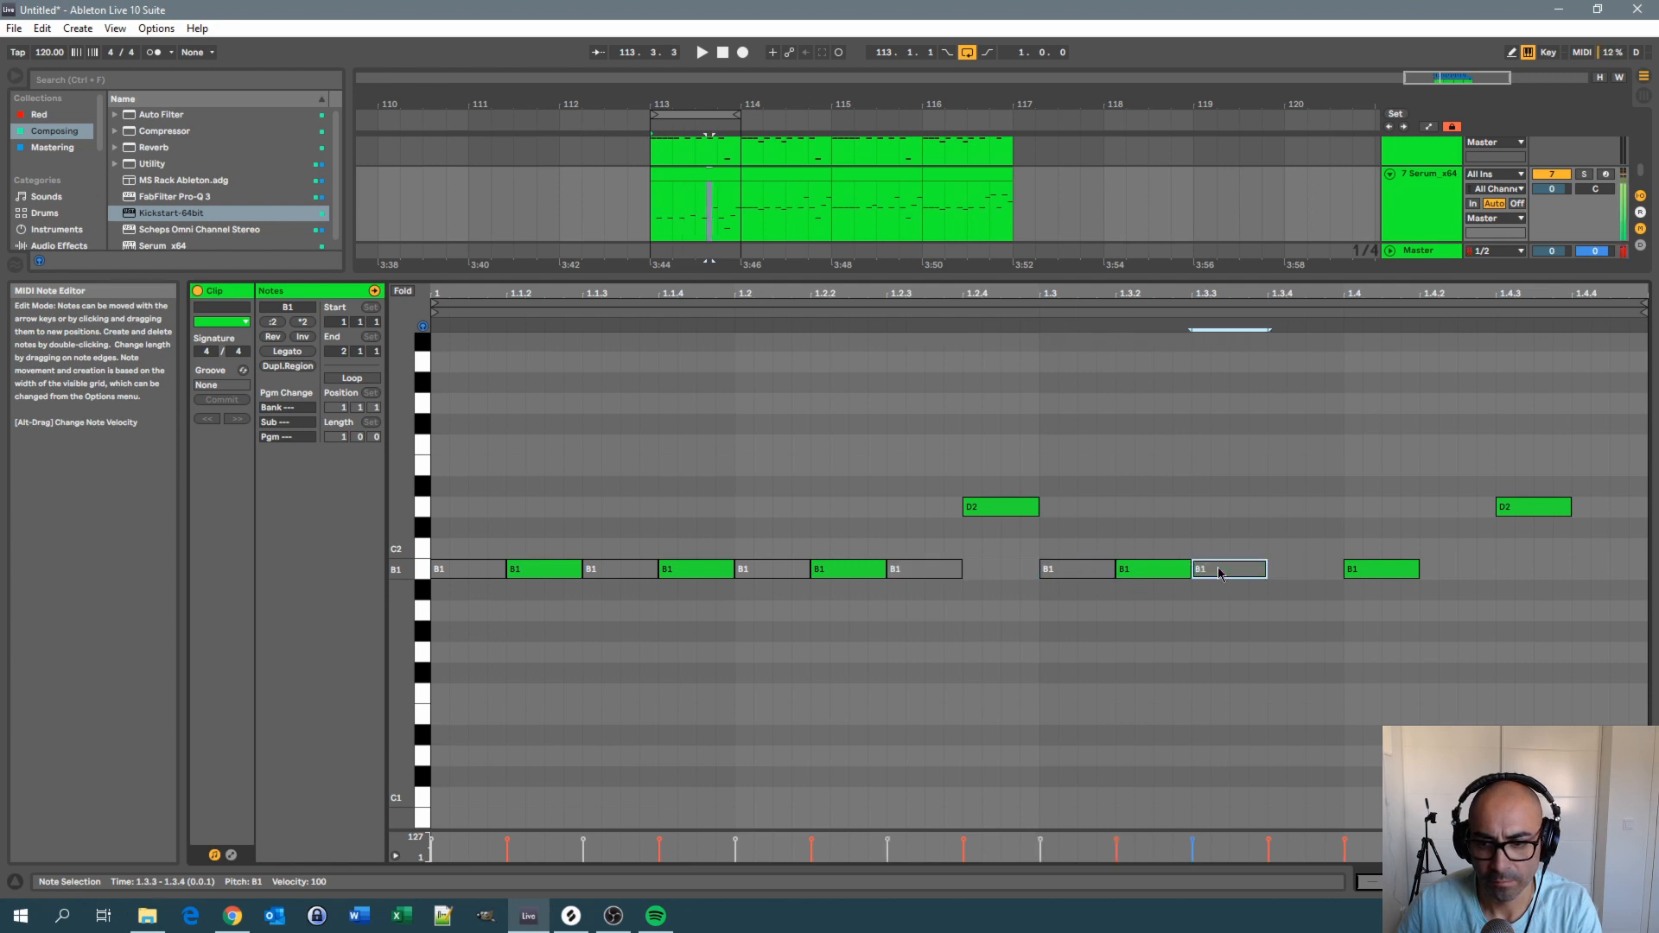
Reactivate the original Serum track and play both bass layers together from 113.1.1 in the arrangement
key(space)
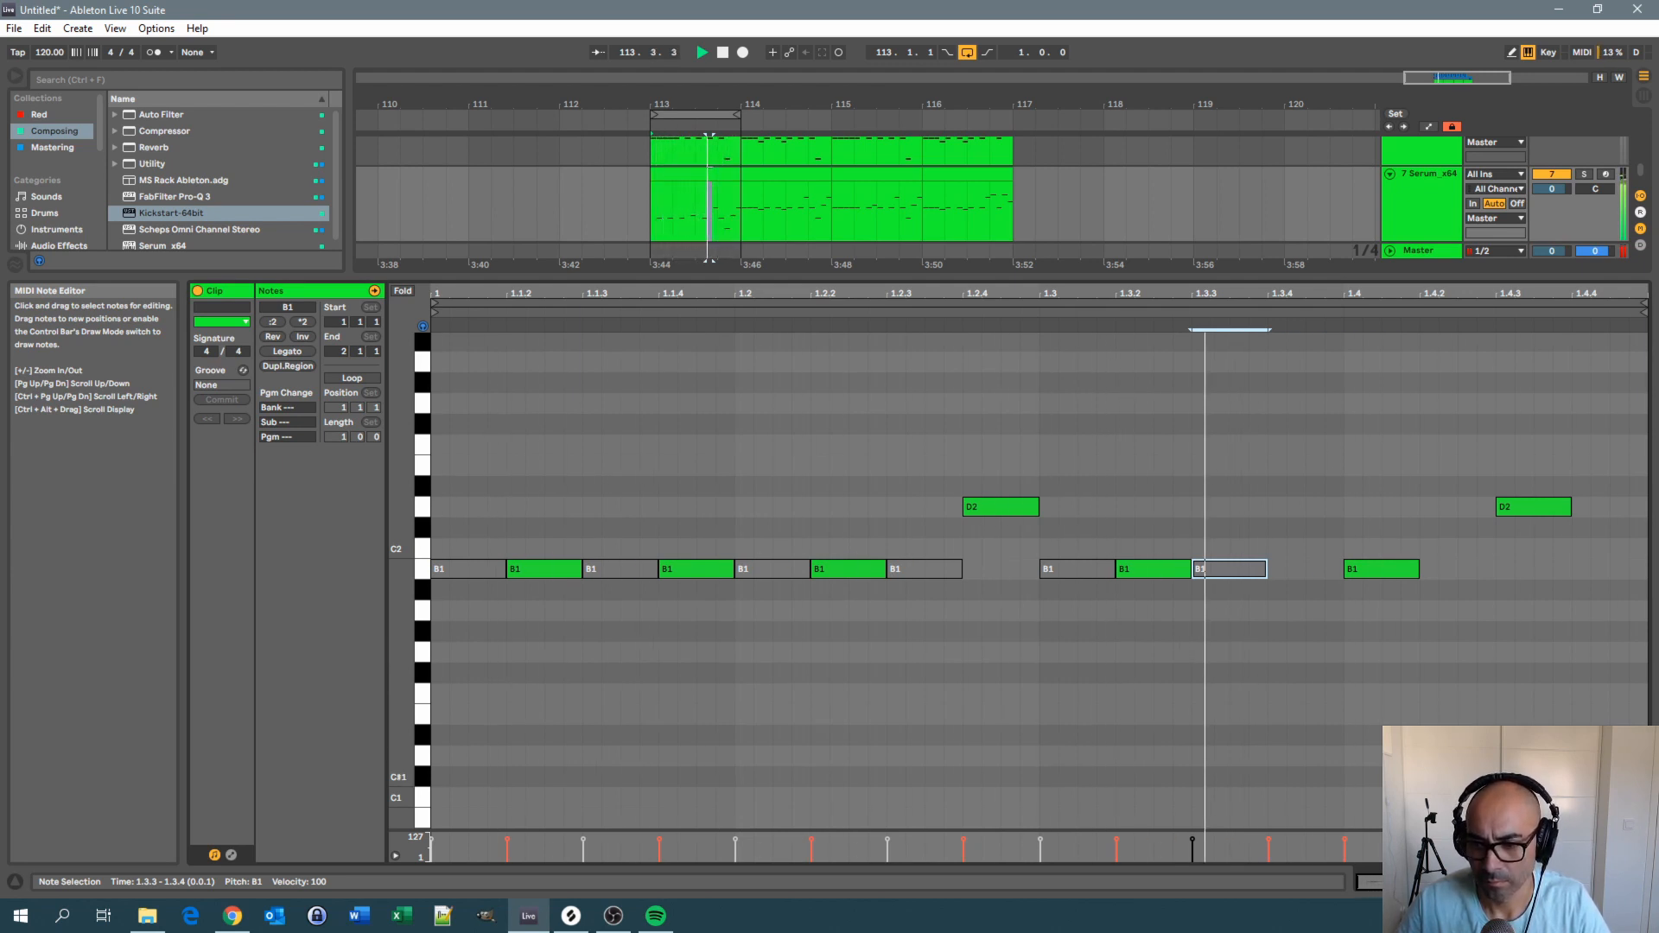
key(shift+Tab)
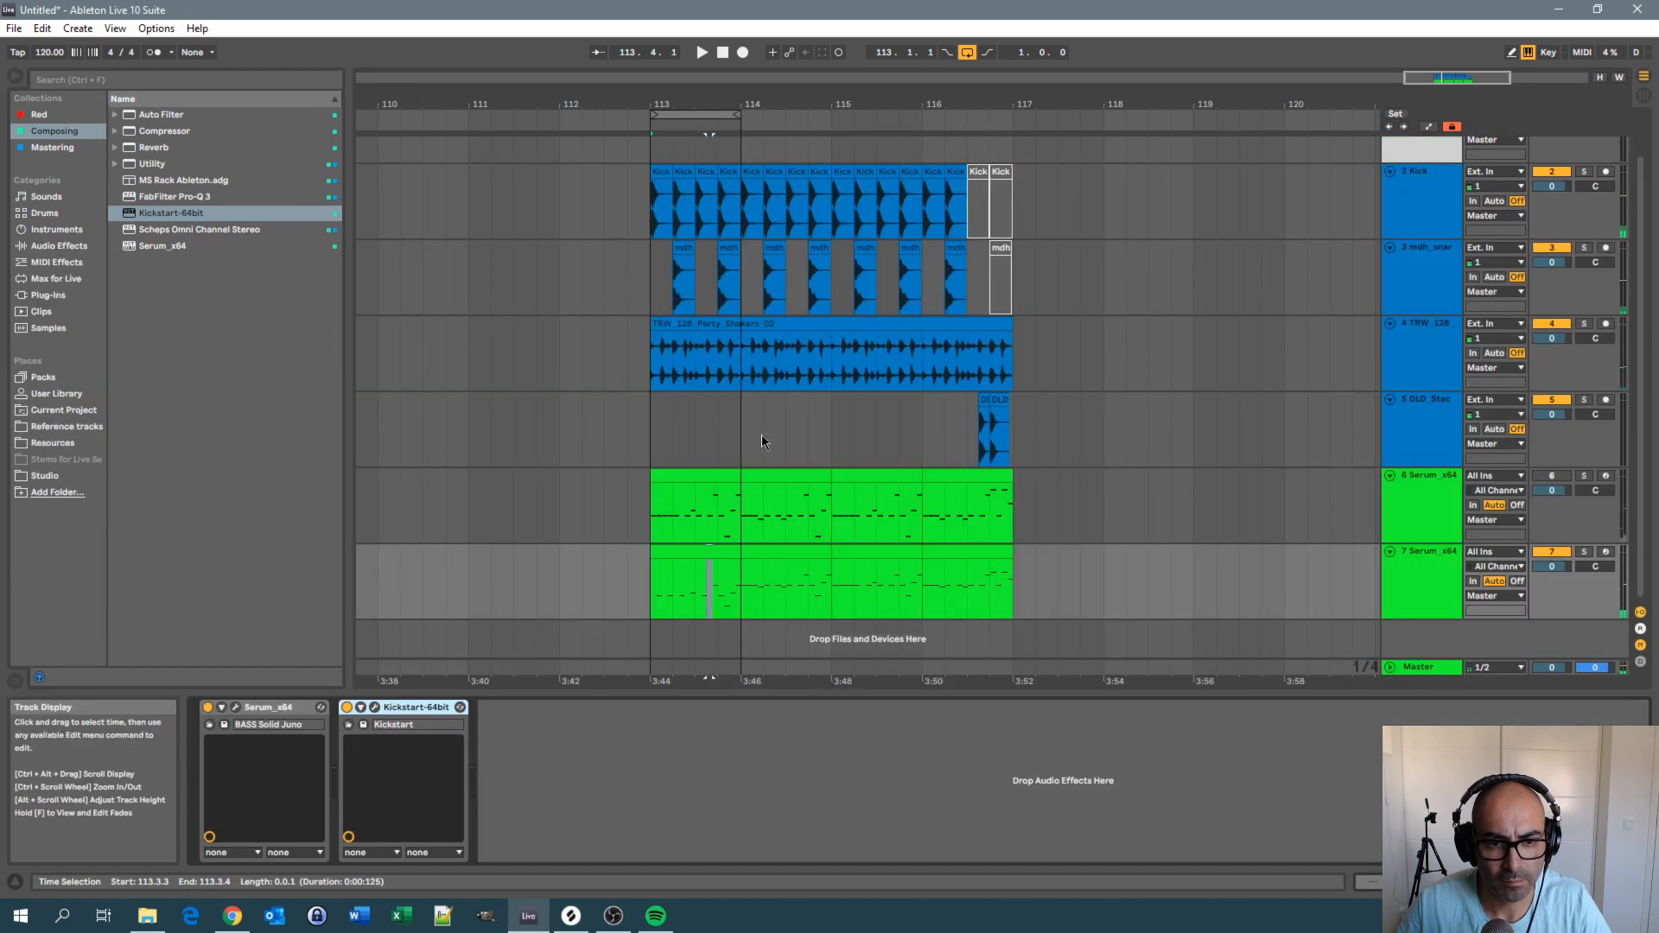
click(651, 527)
key(space)
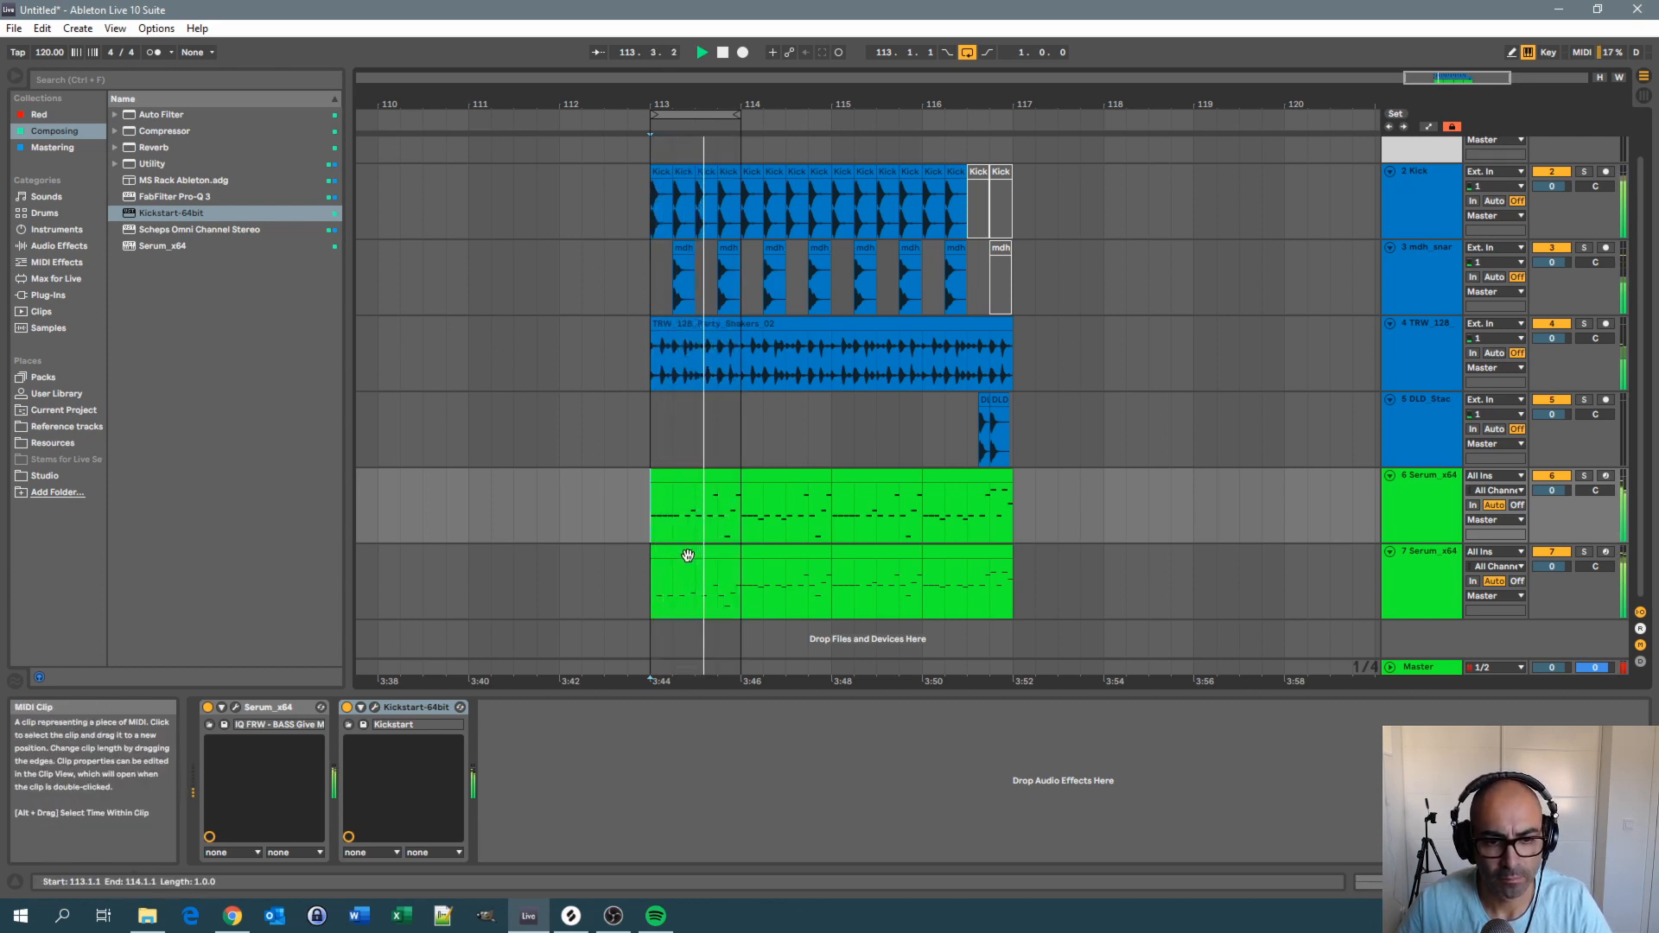
key(space)
Examine the Kickstart ducking curve and waveform on the duplicated Serum track while the loop plays
click(1409, 578)
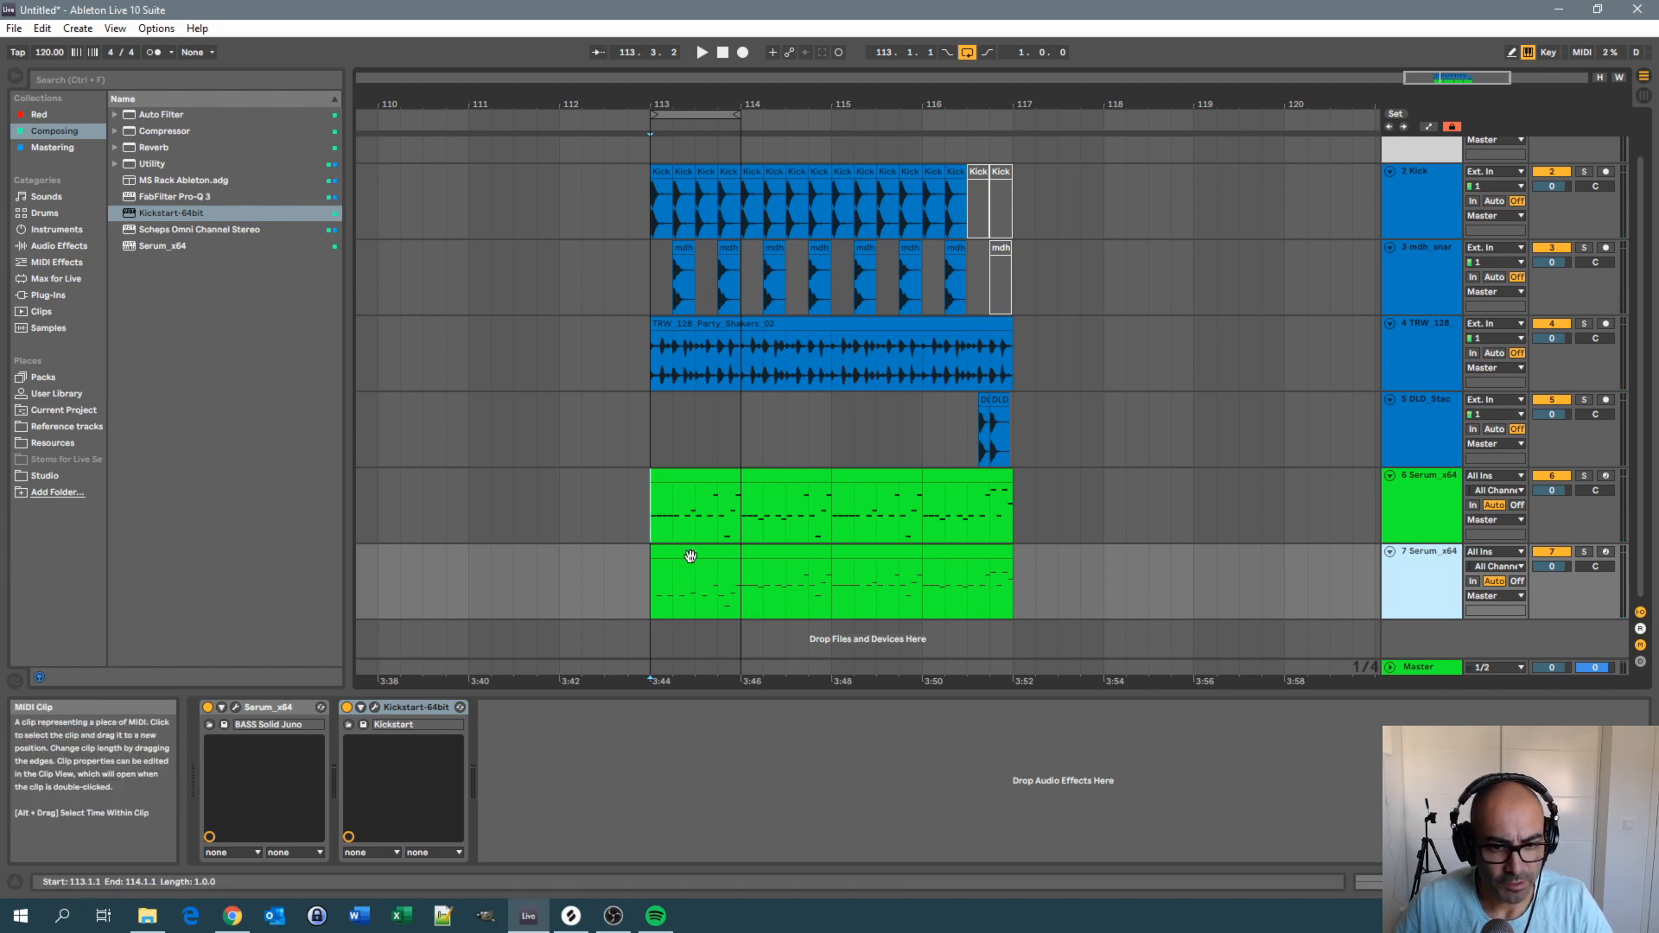
click(374, 708)
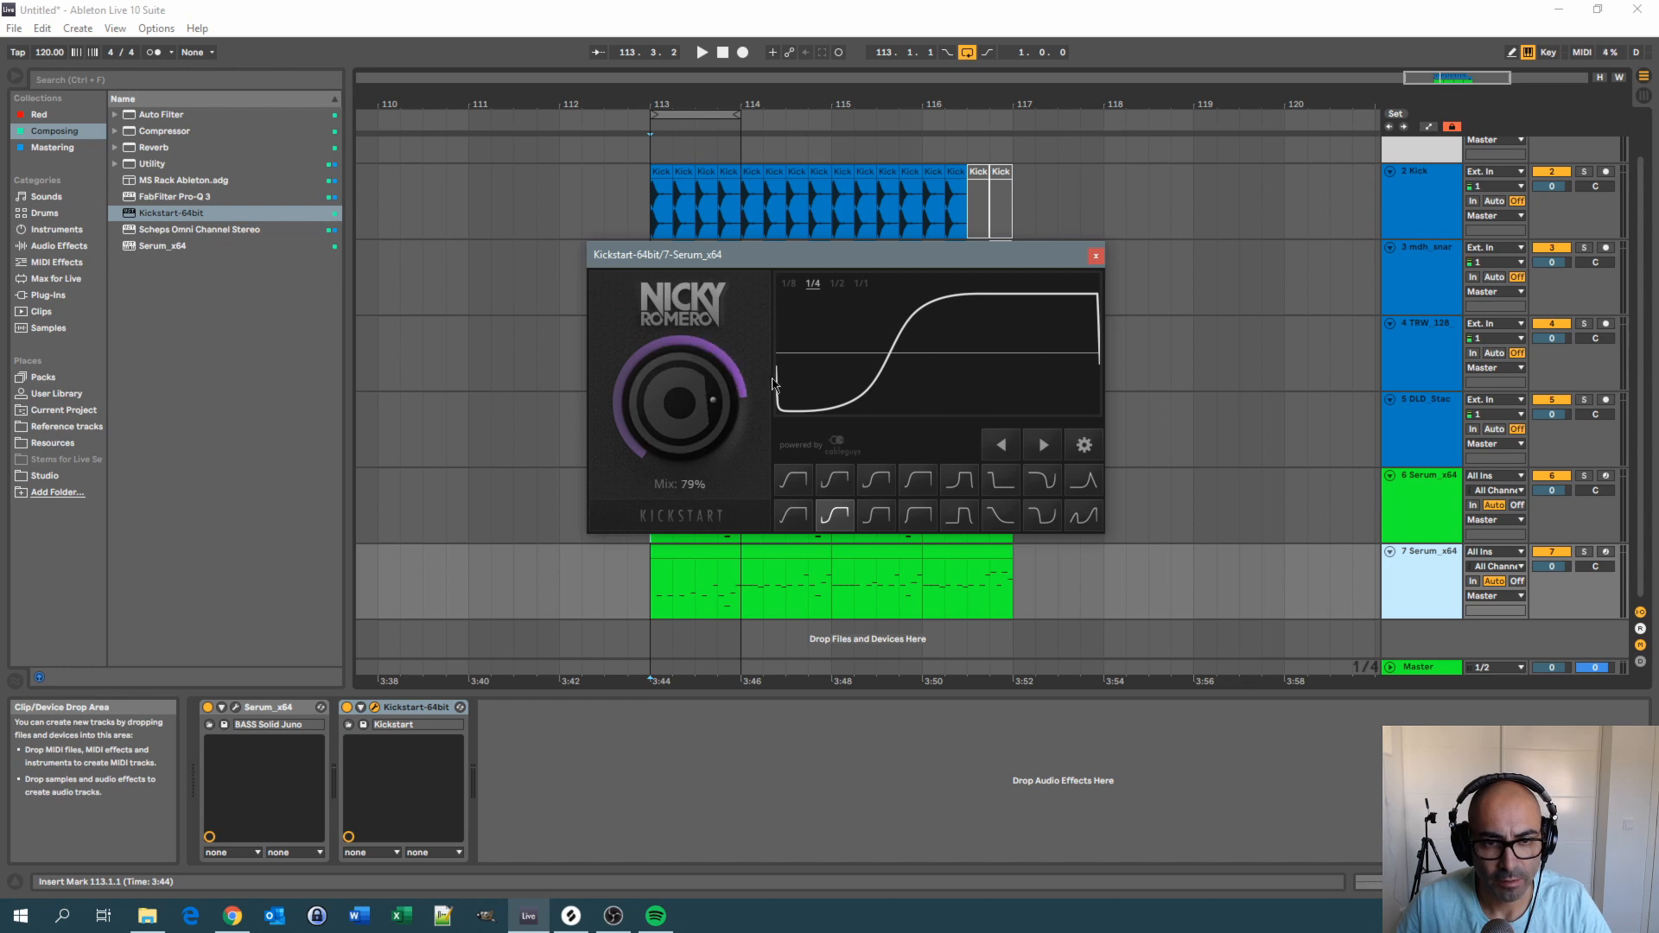
drag(819, 271, 1110, 267)
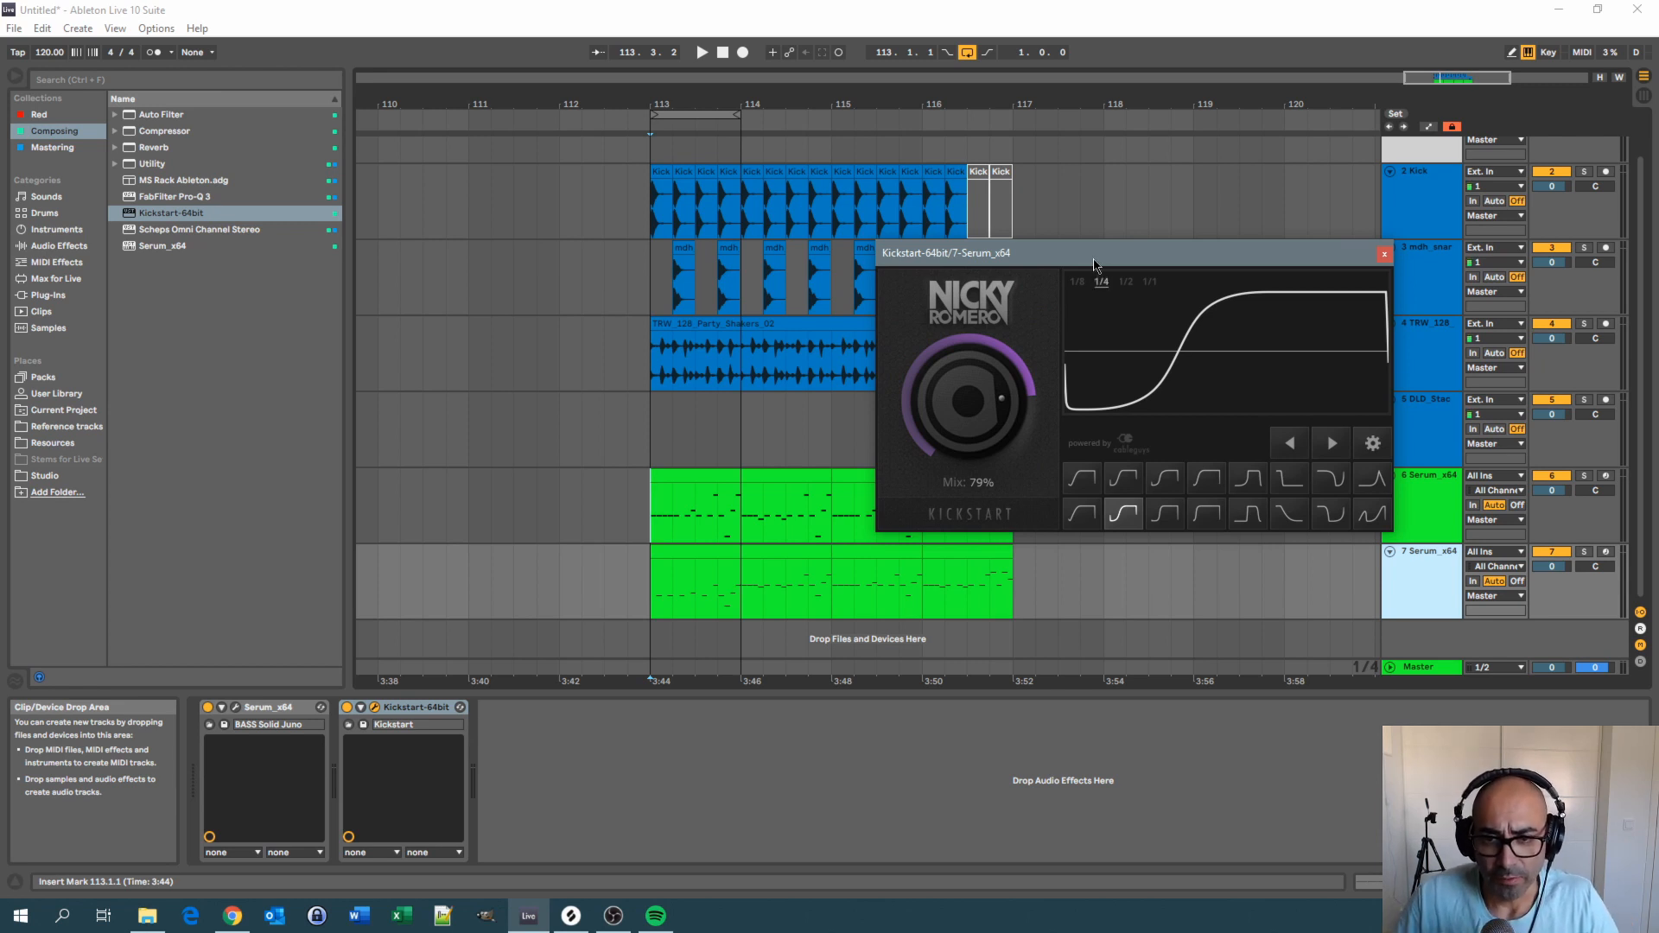
drag(1086, 253, 982, 253)
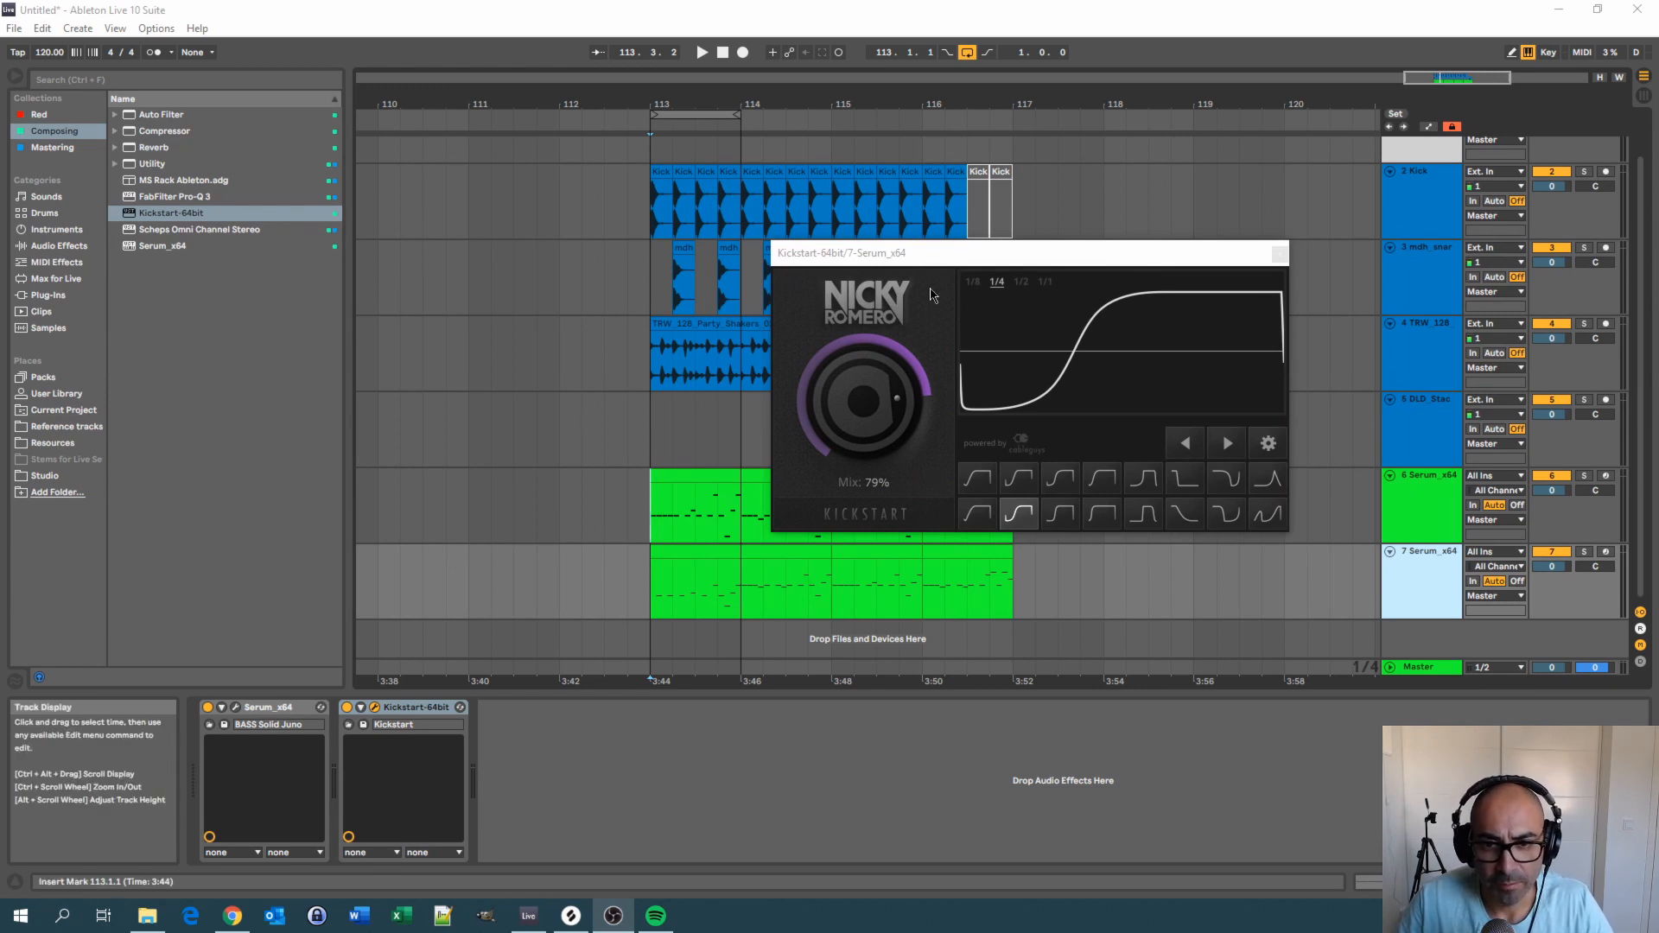
drag(943, 265, 845, 265)
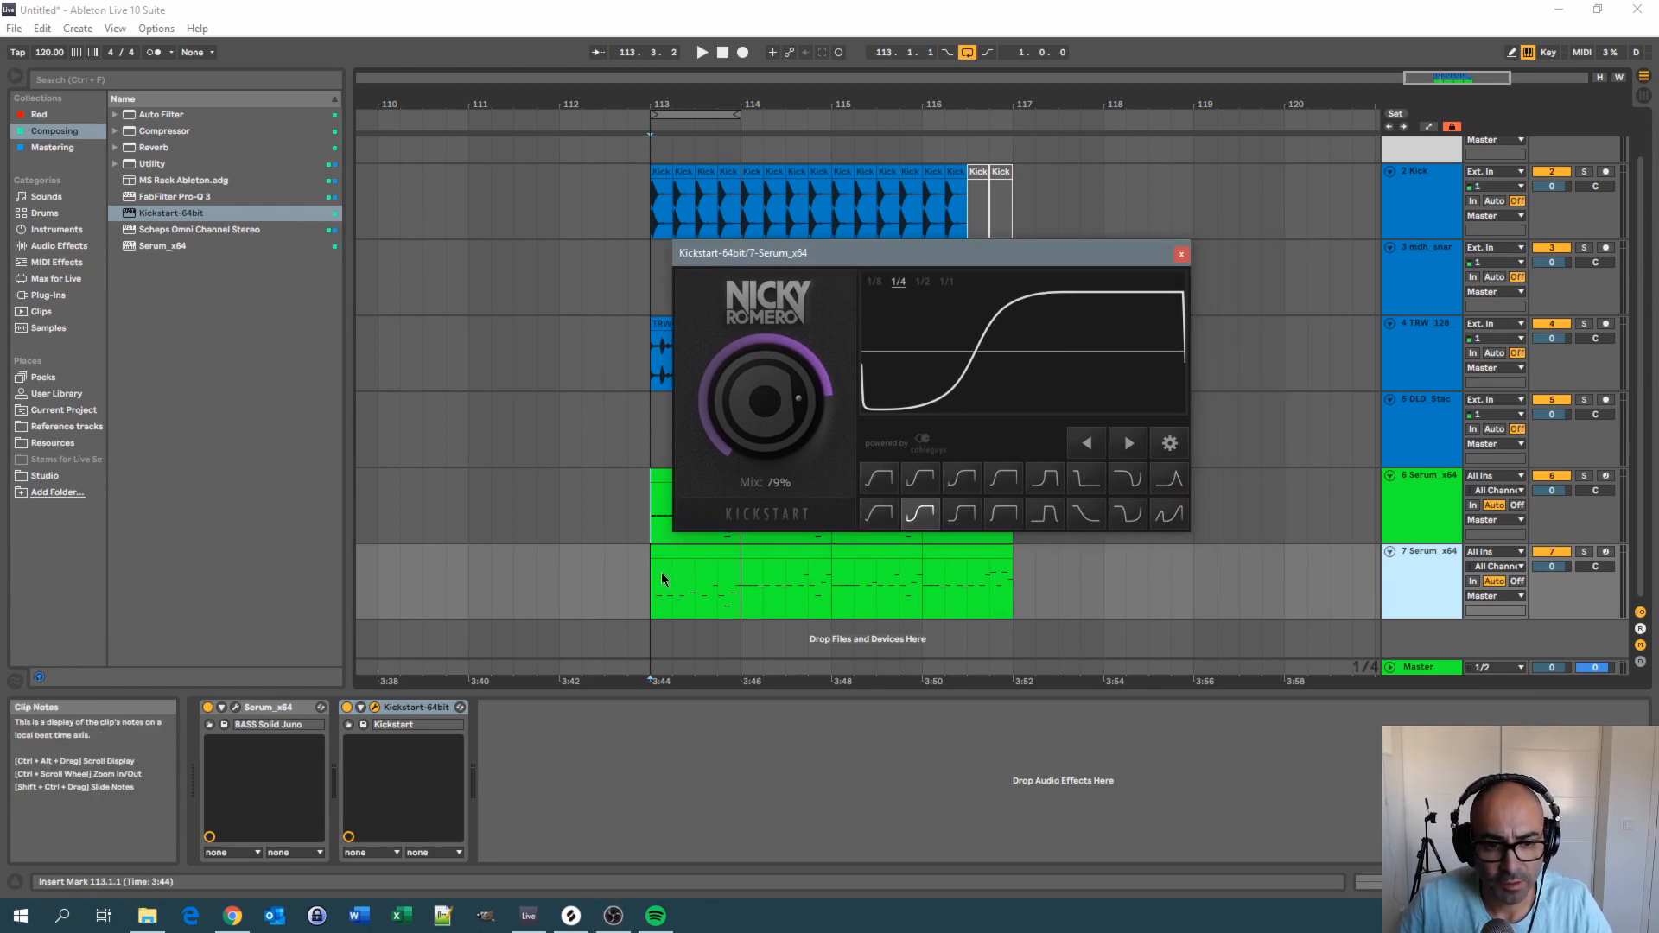
key(space)
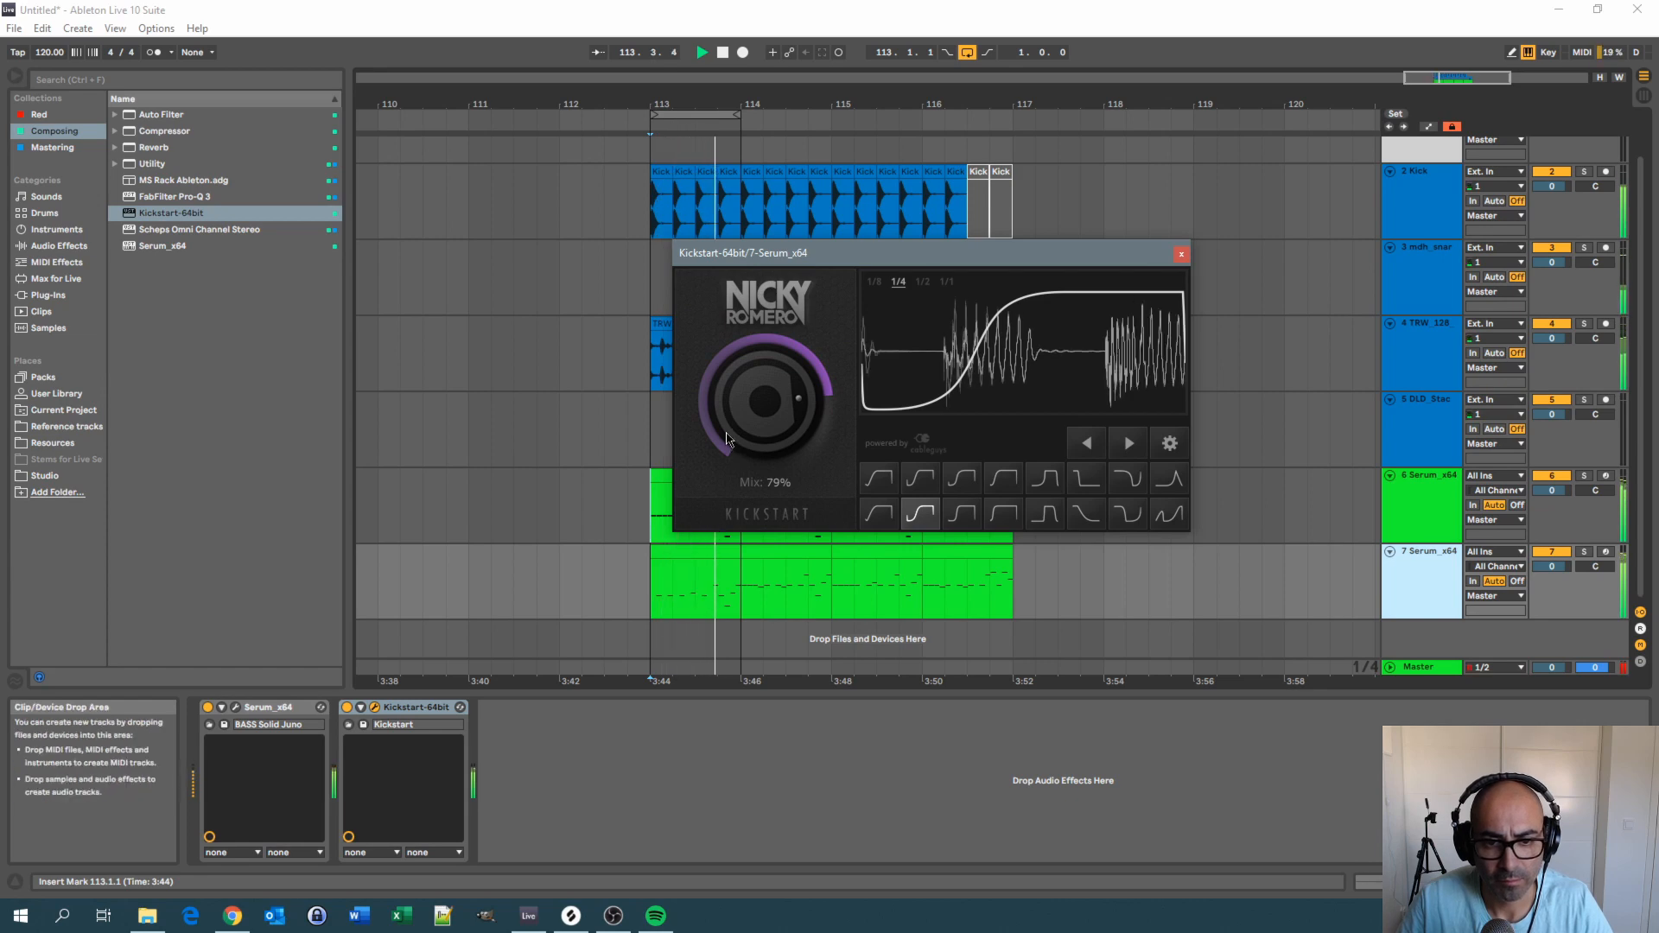
click(1180, 253)
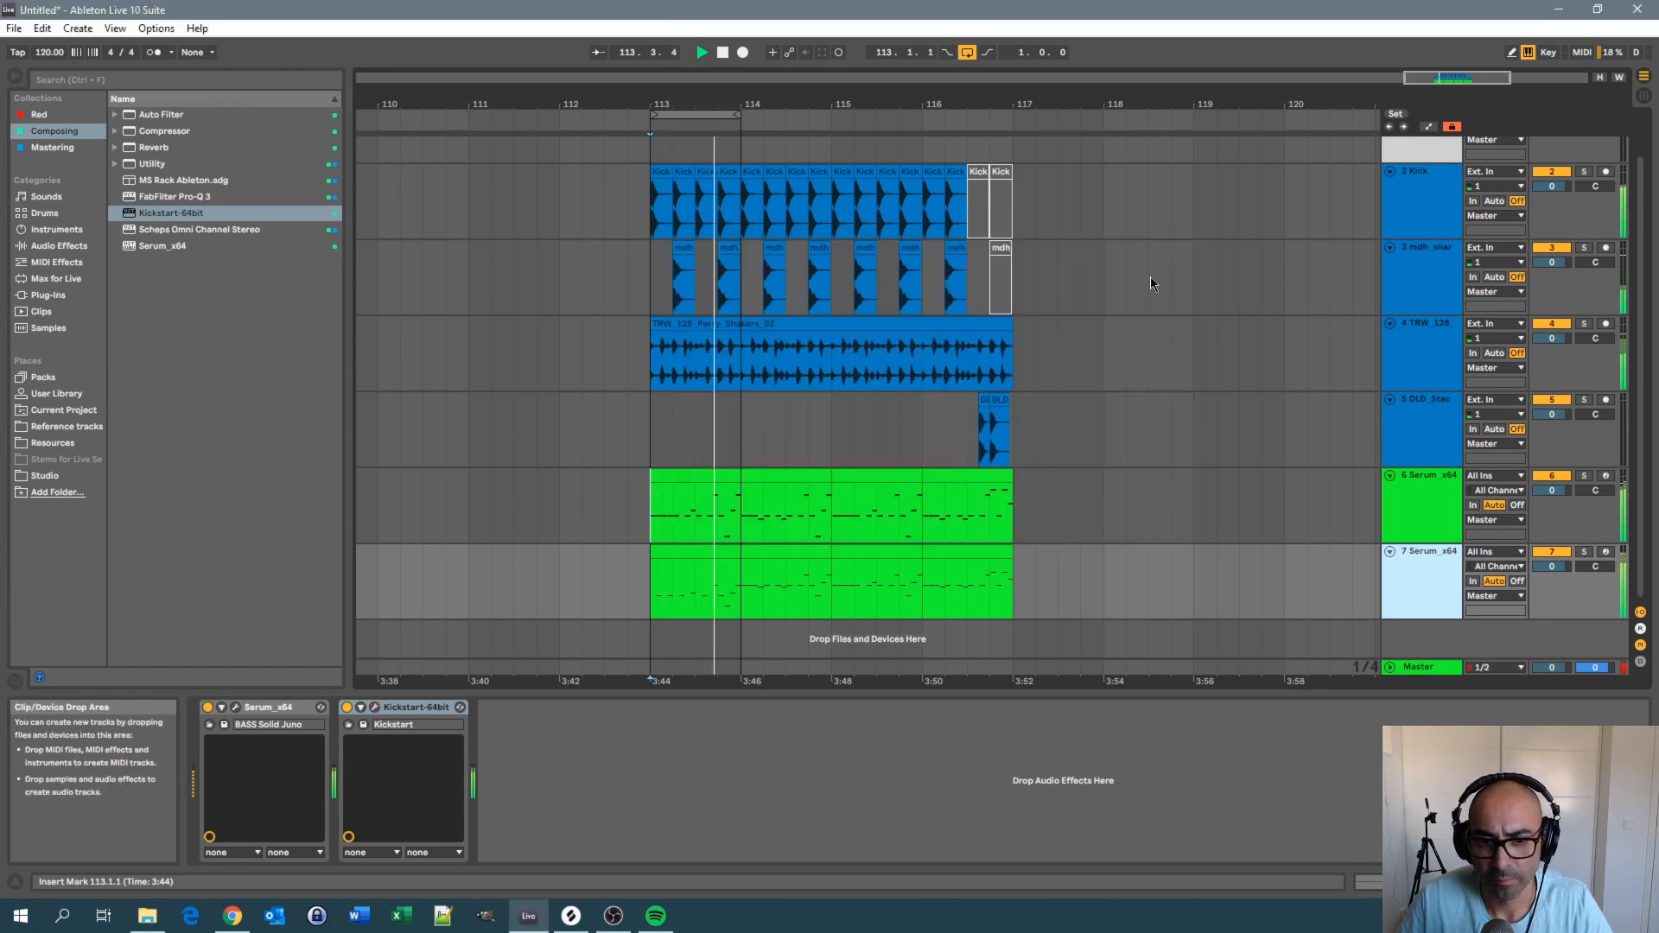
Reopen the duplicated track's first clip and deactivate the B1 note at 1.4.1
double_click(702, 547)
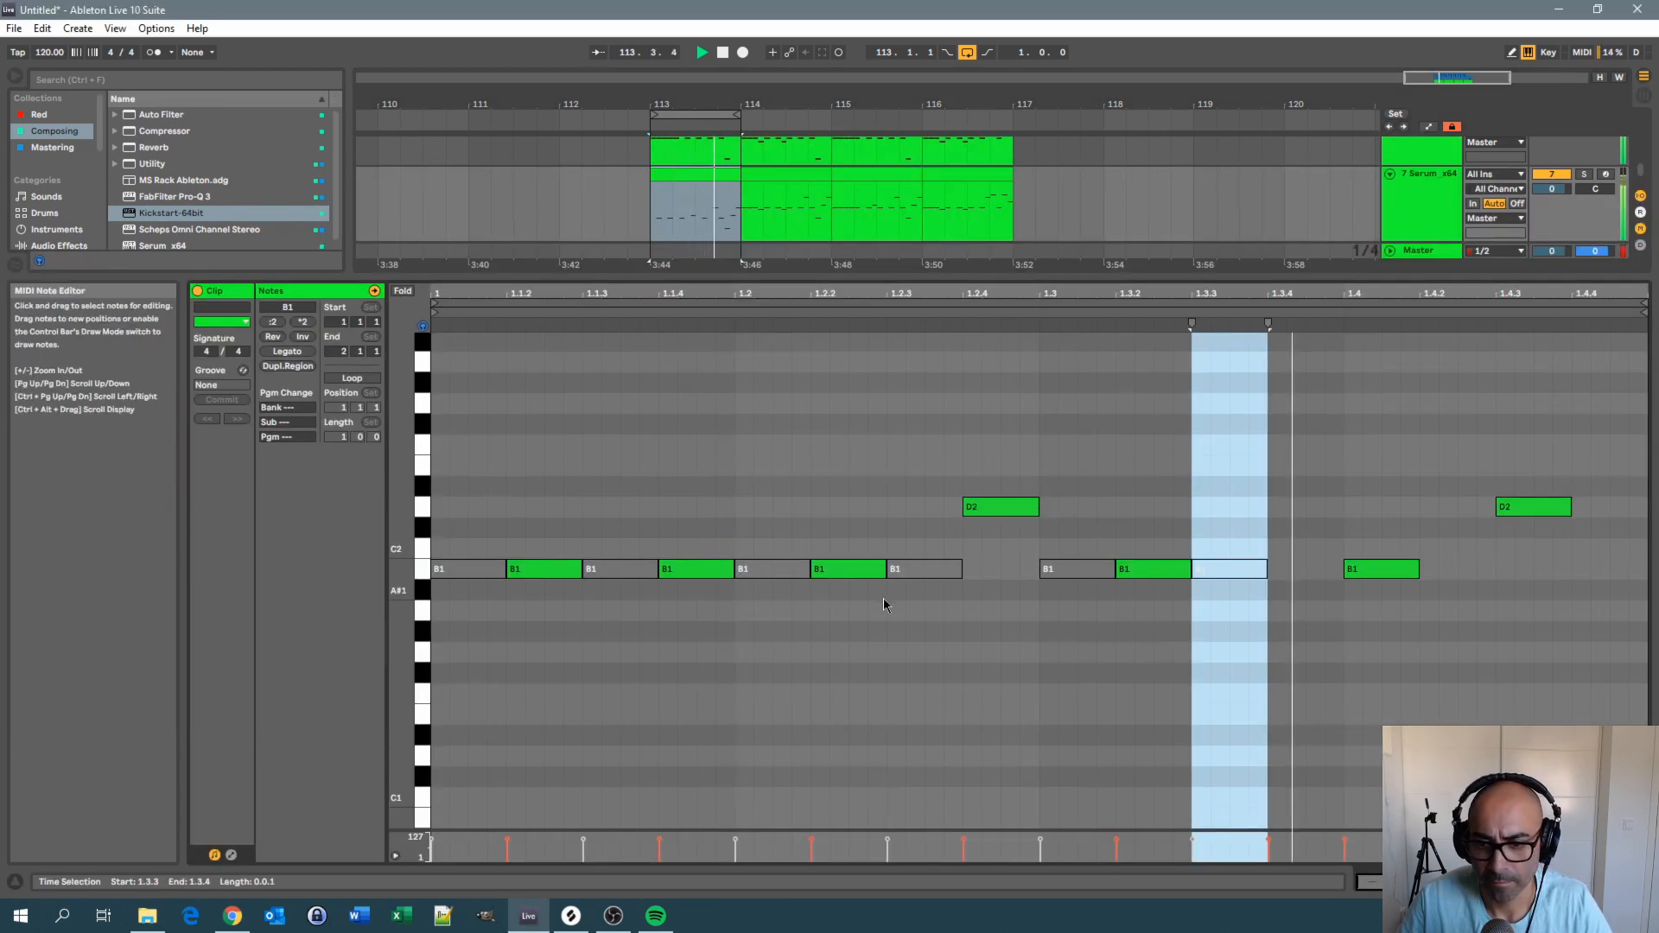
scroll(1261, 652, down, 2)
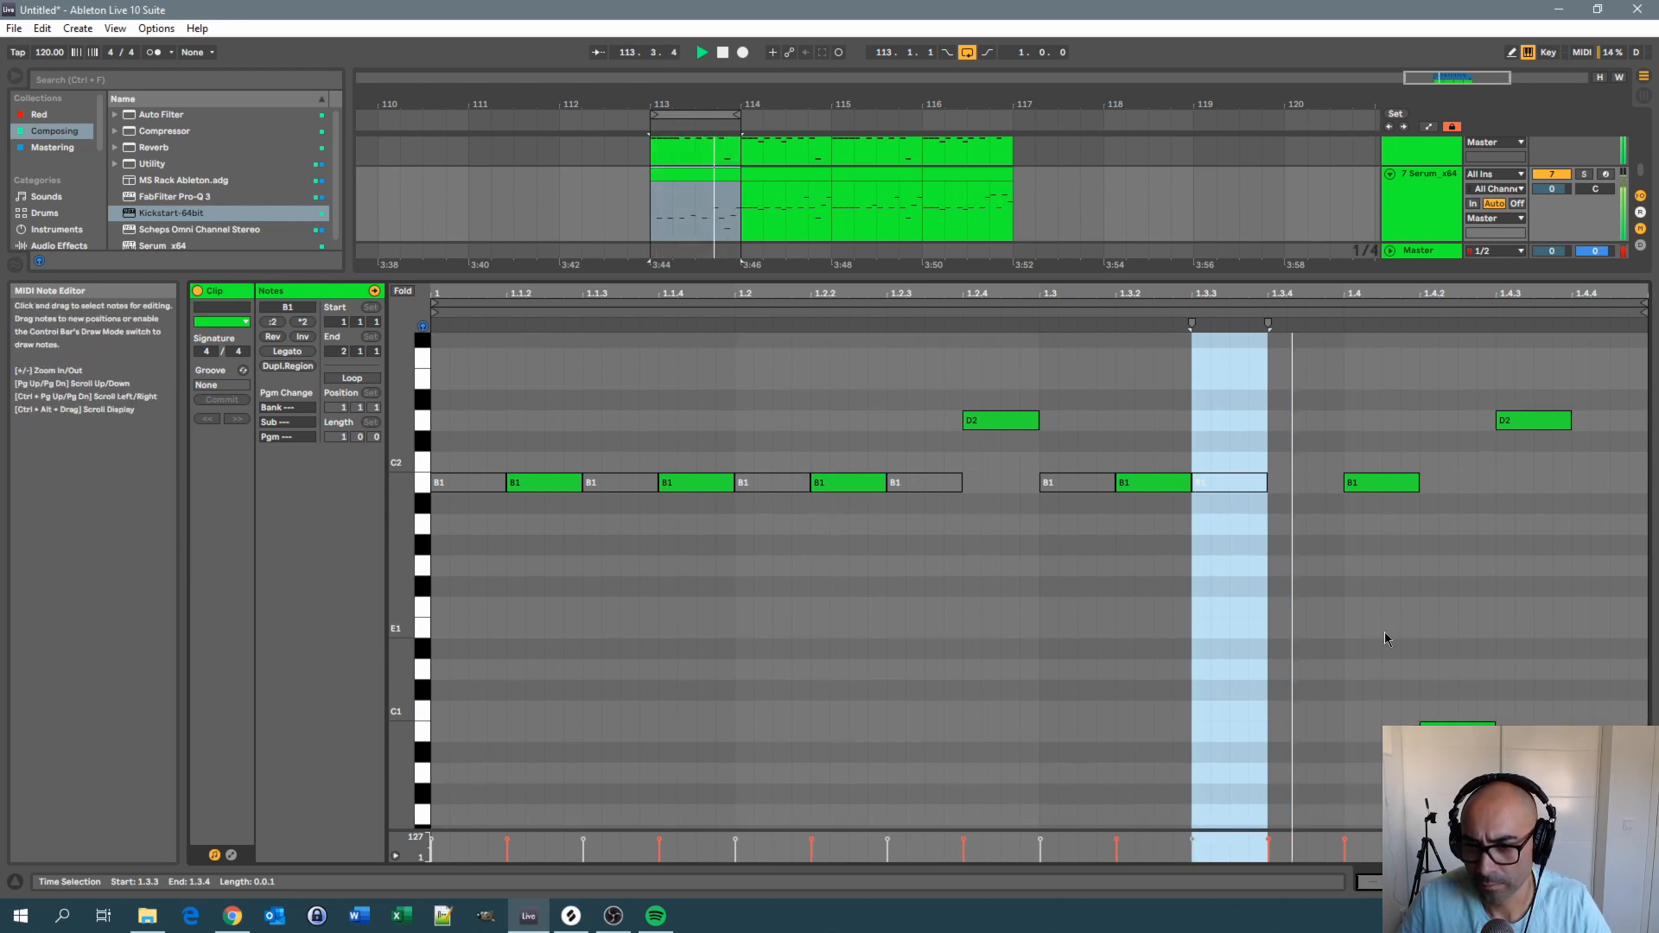
scroll(1382, 638, up, 3)
scroll(1375, 622, down, 2)
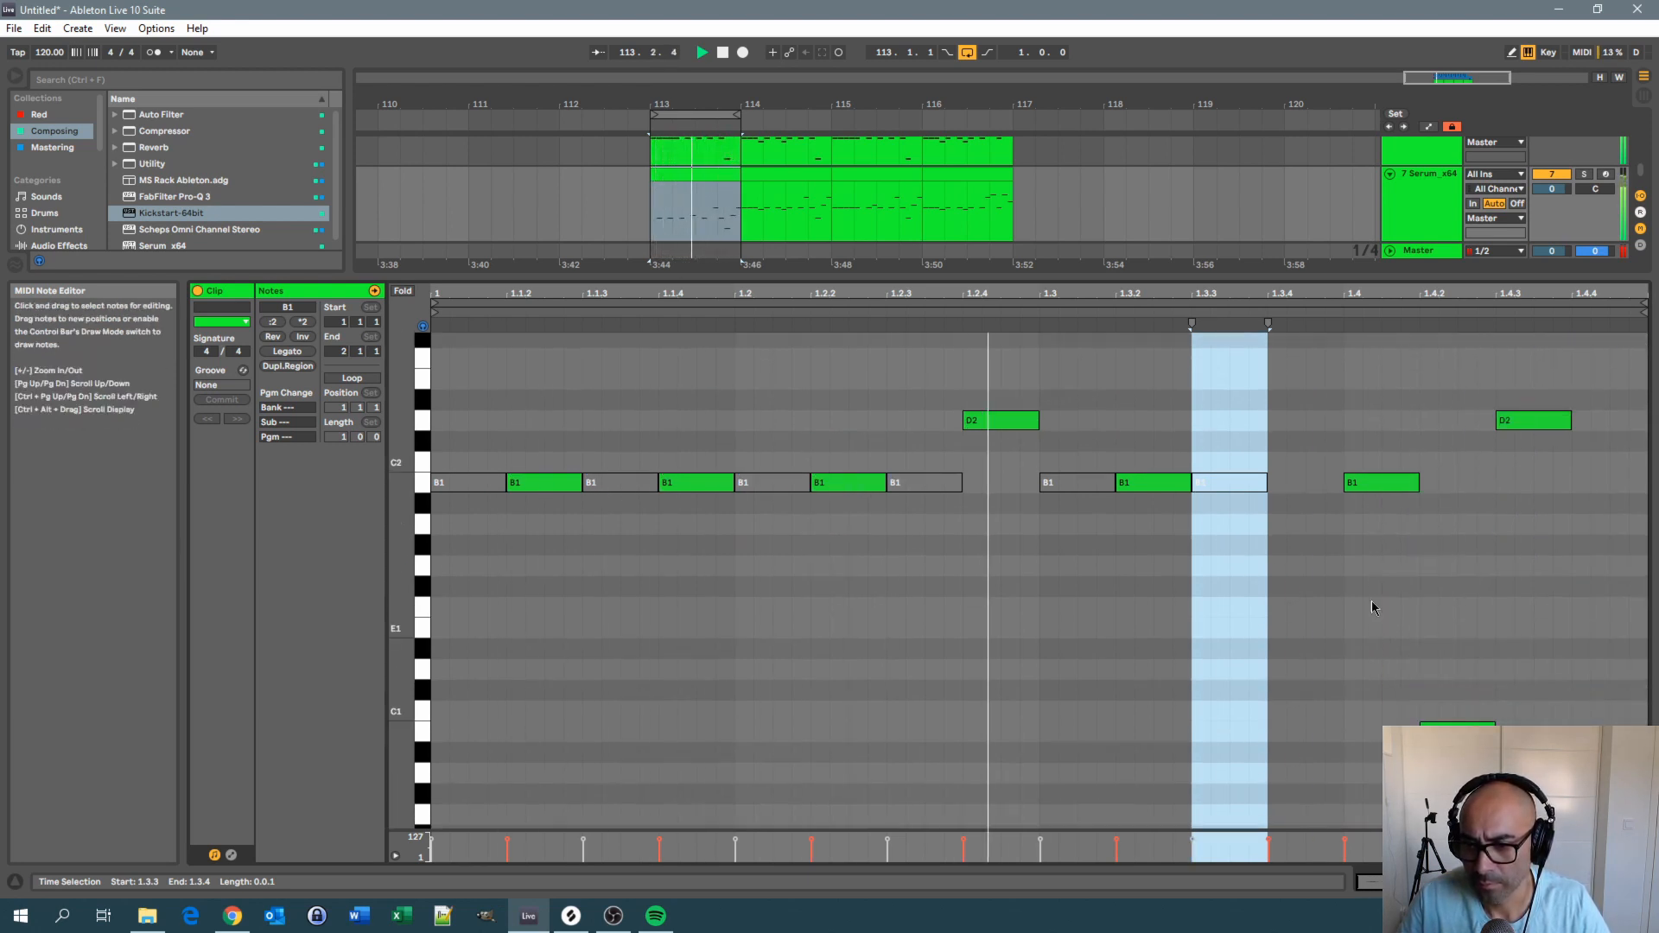
click(1378, 482)
key(0)
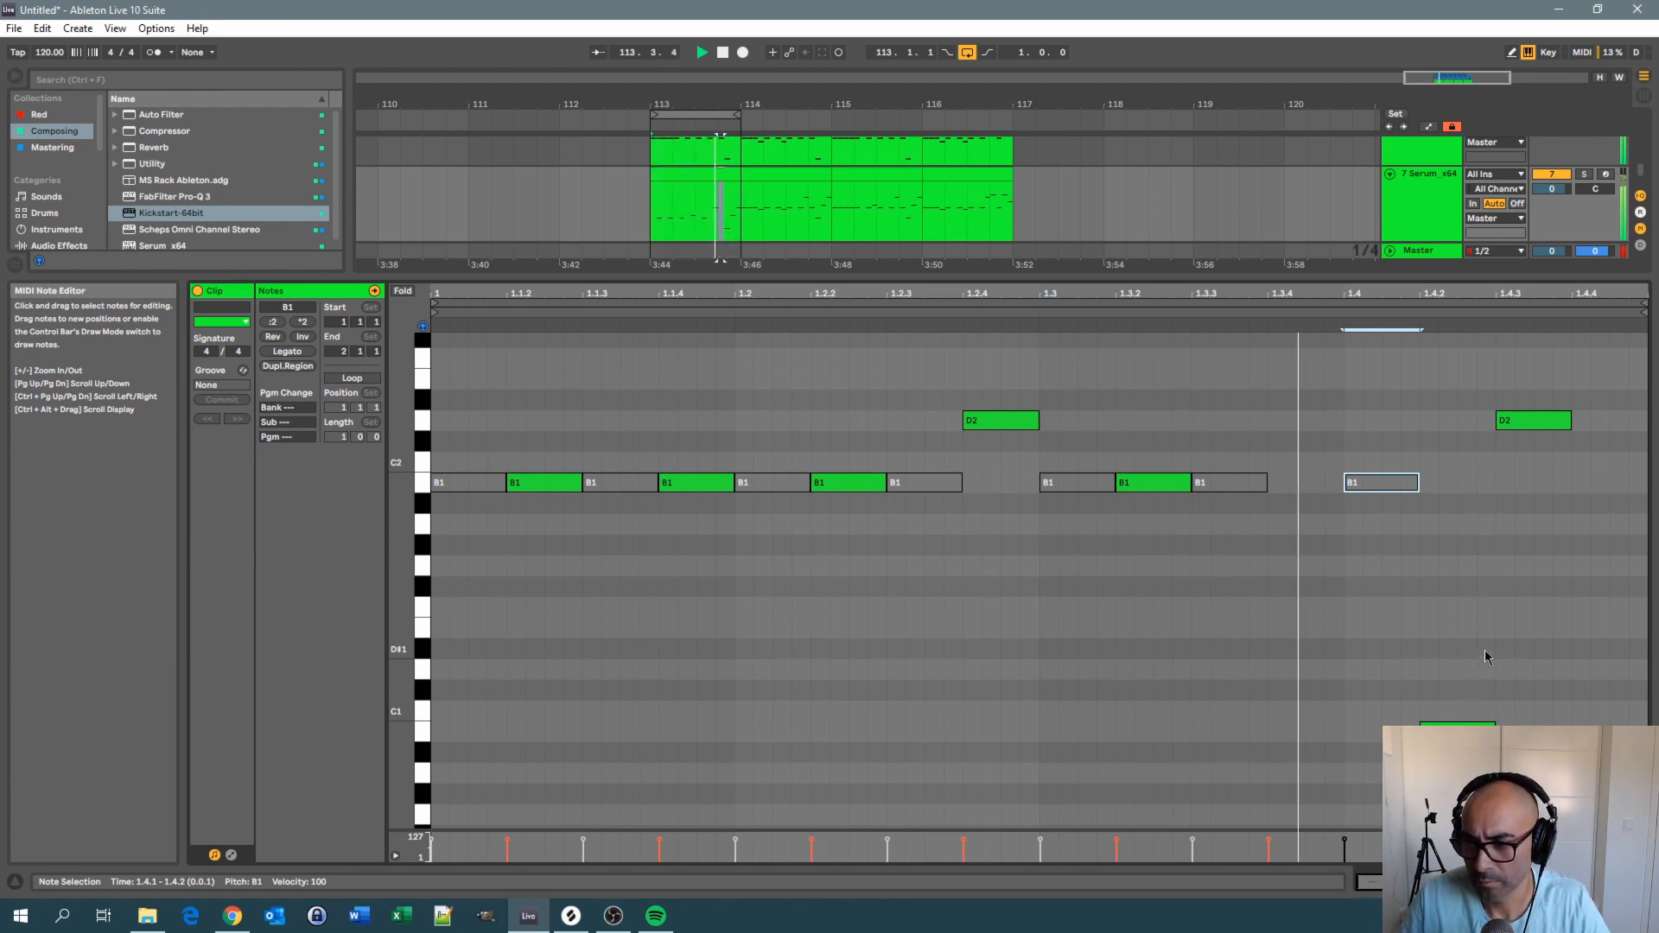
Raise the note at 1.4.2 an octave to B1 and the note at 1.4.3 to F2
click(1458, 731)
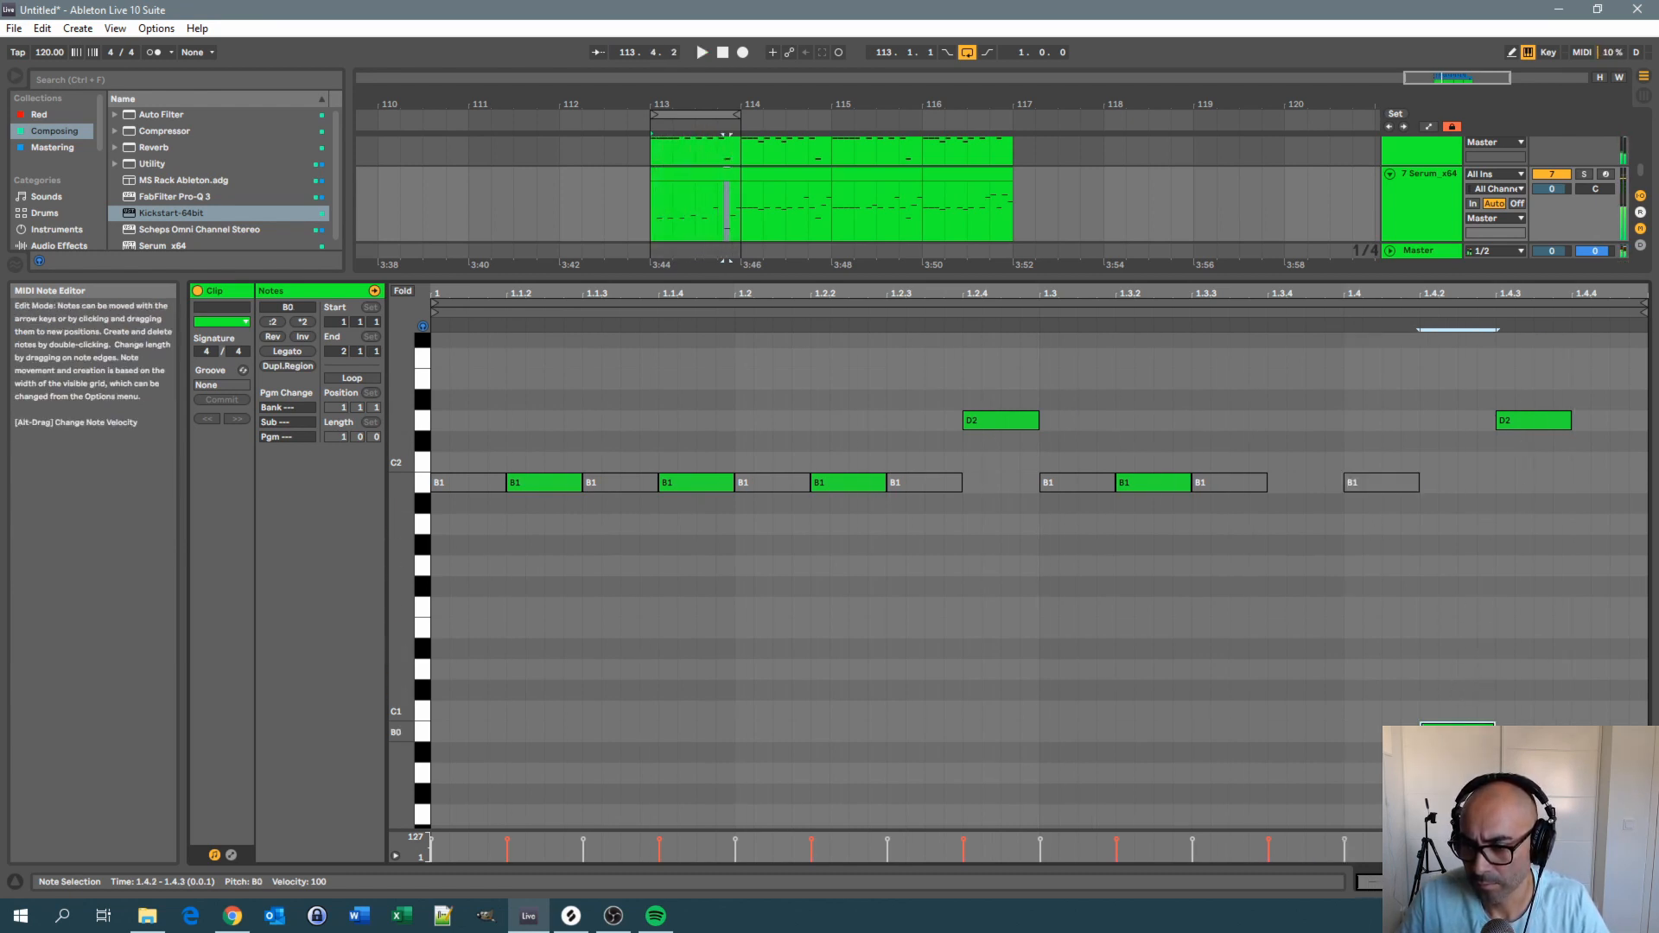
key(shift+Up)
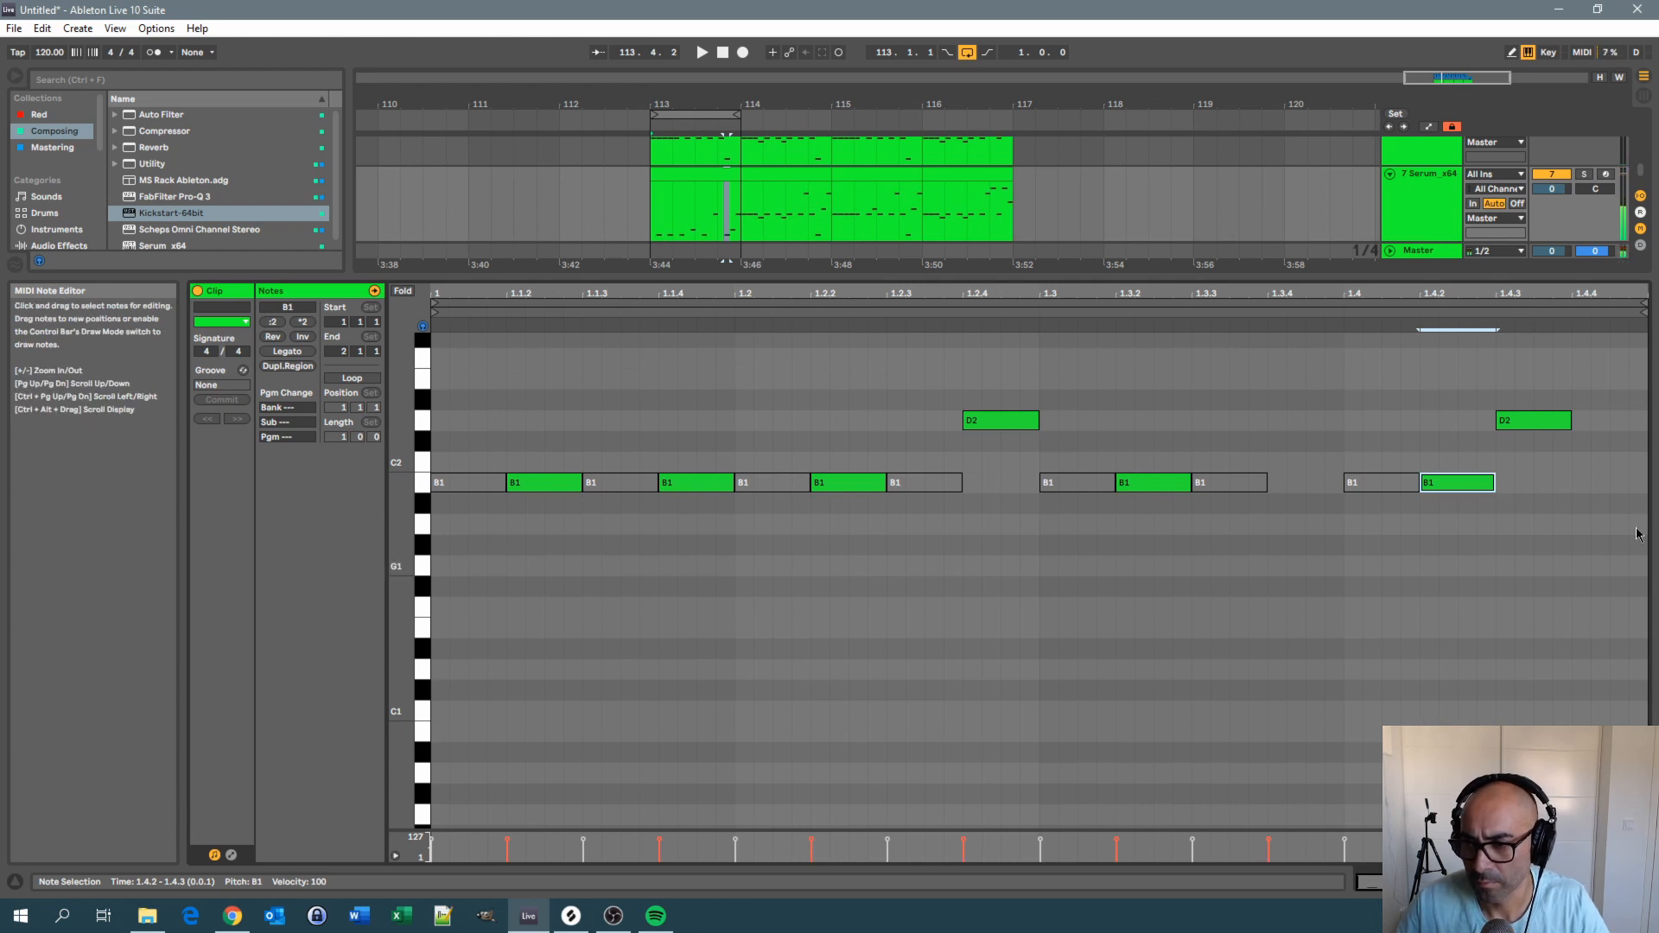
click(1516, 422)
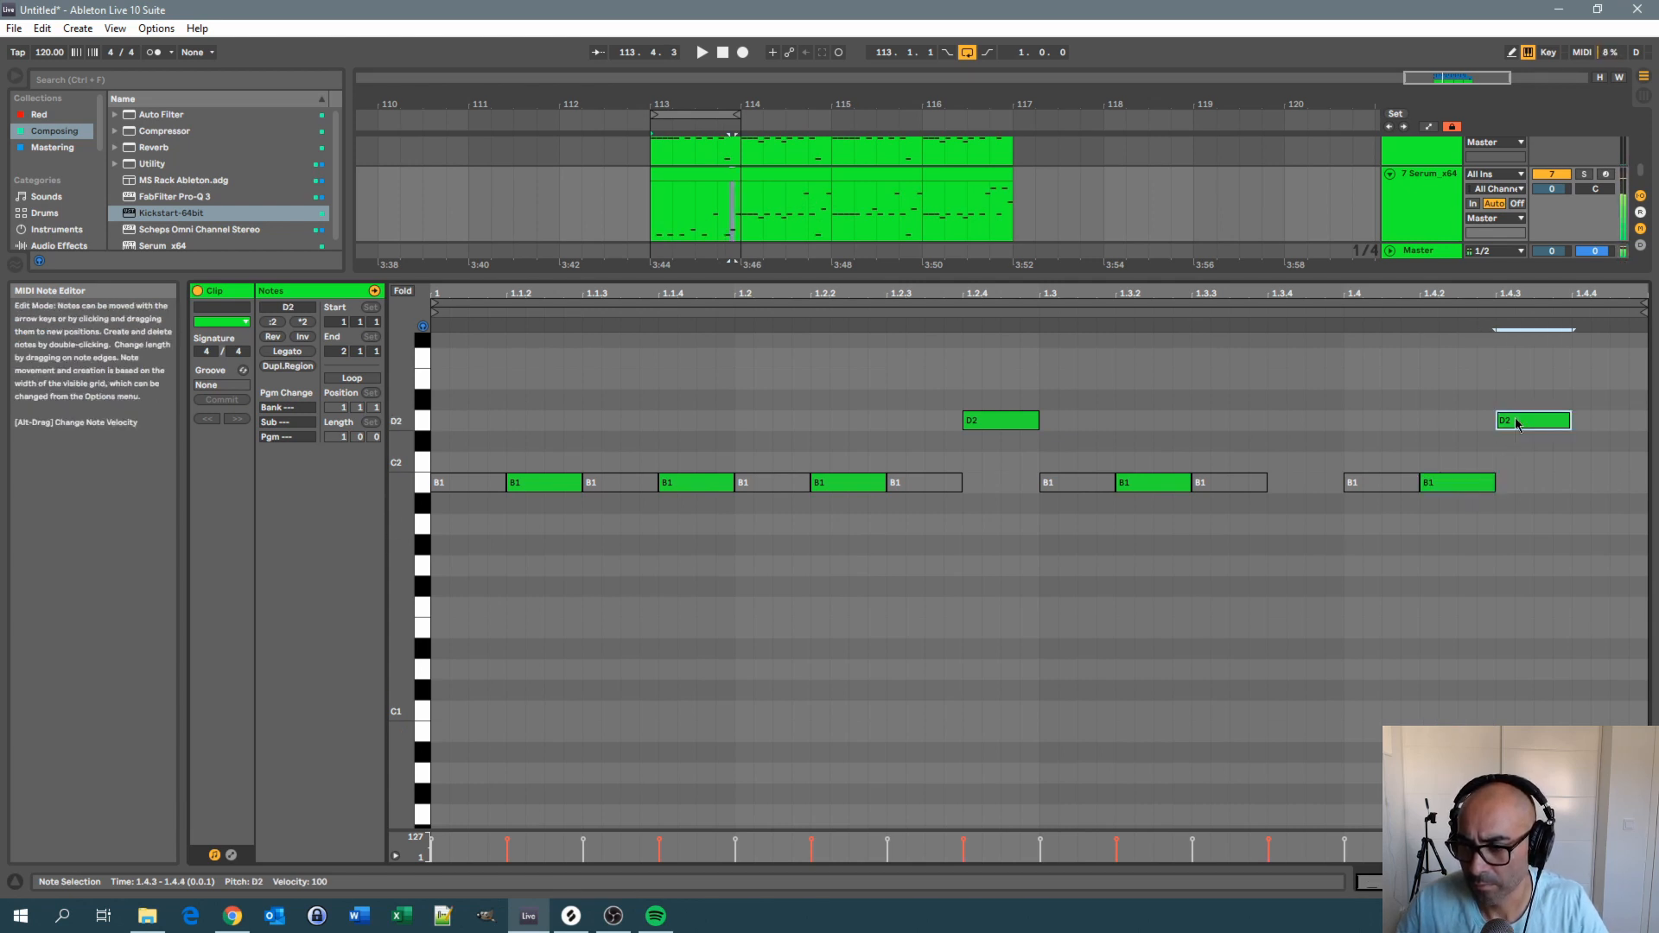
key(Up)
key(Up)
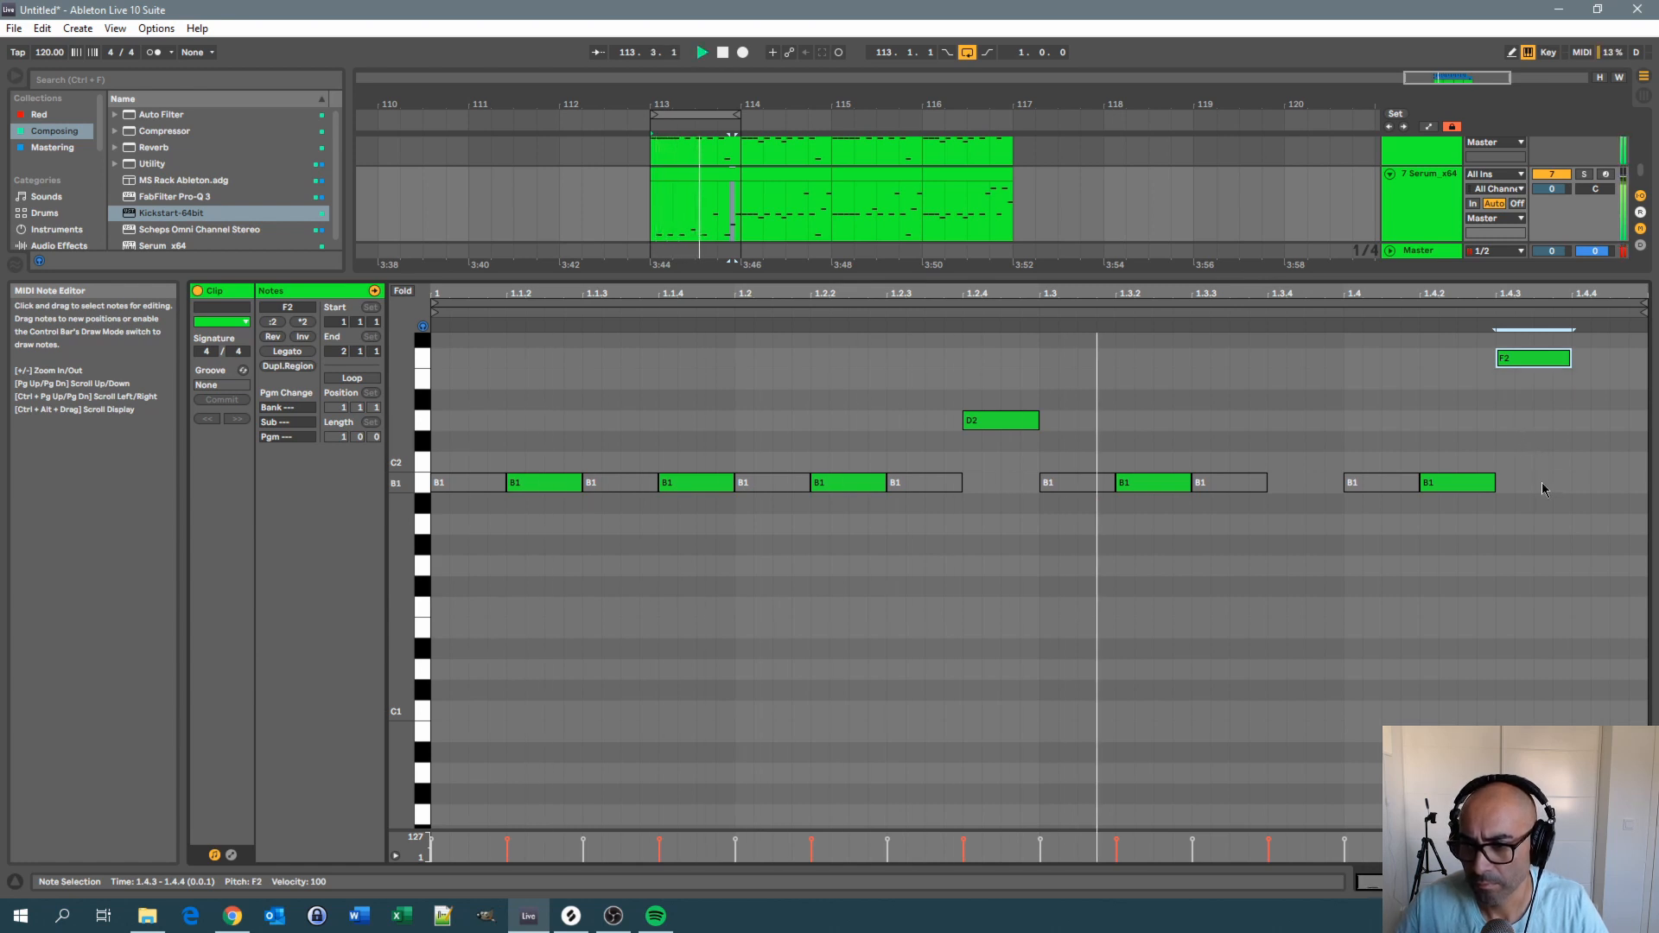
Solo the duplicated Serum track to hear its first clip's pattern on its own while the loop plays
scroll(1532, 495, up, 3)
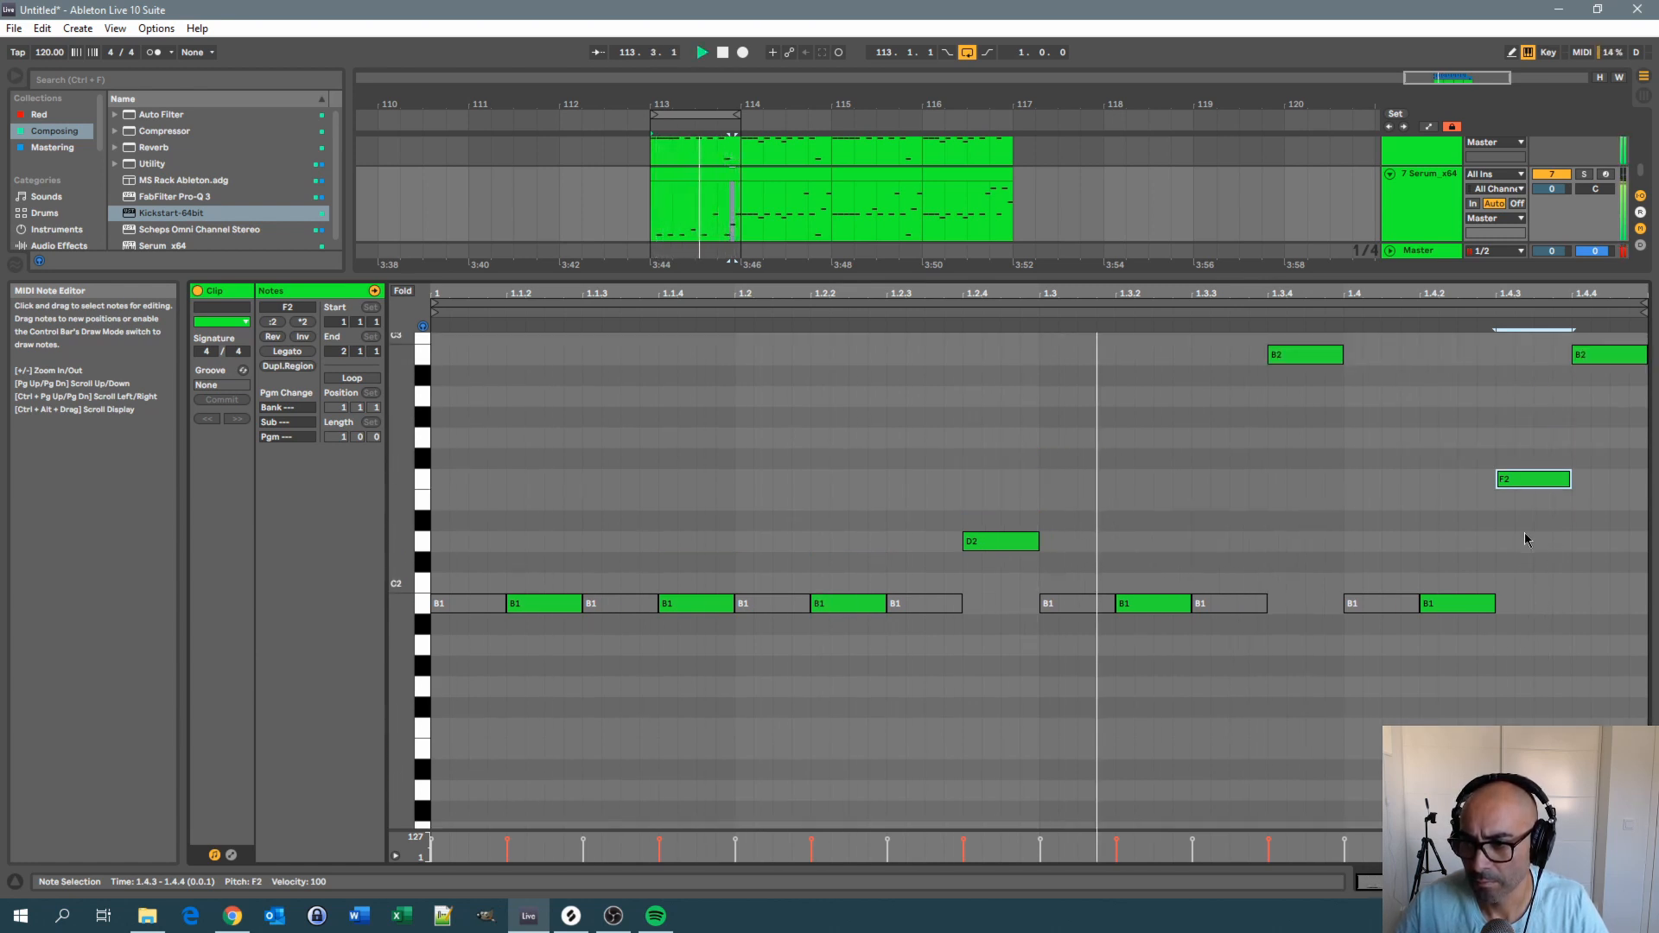
click(1584, 173)
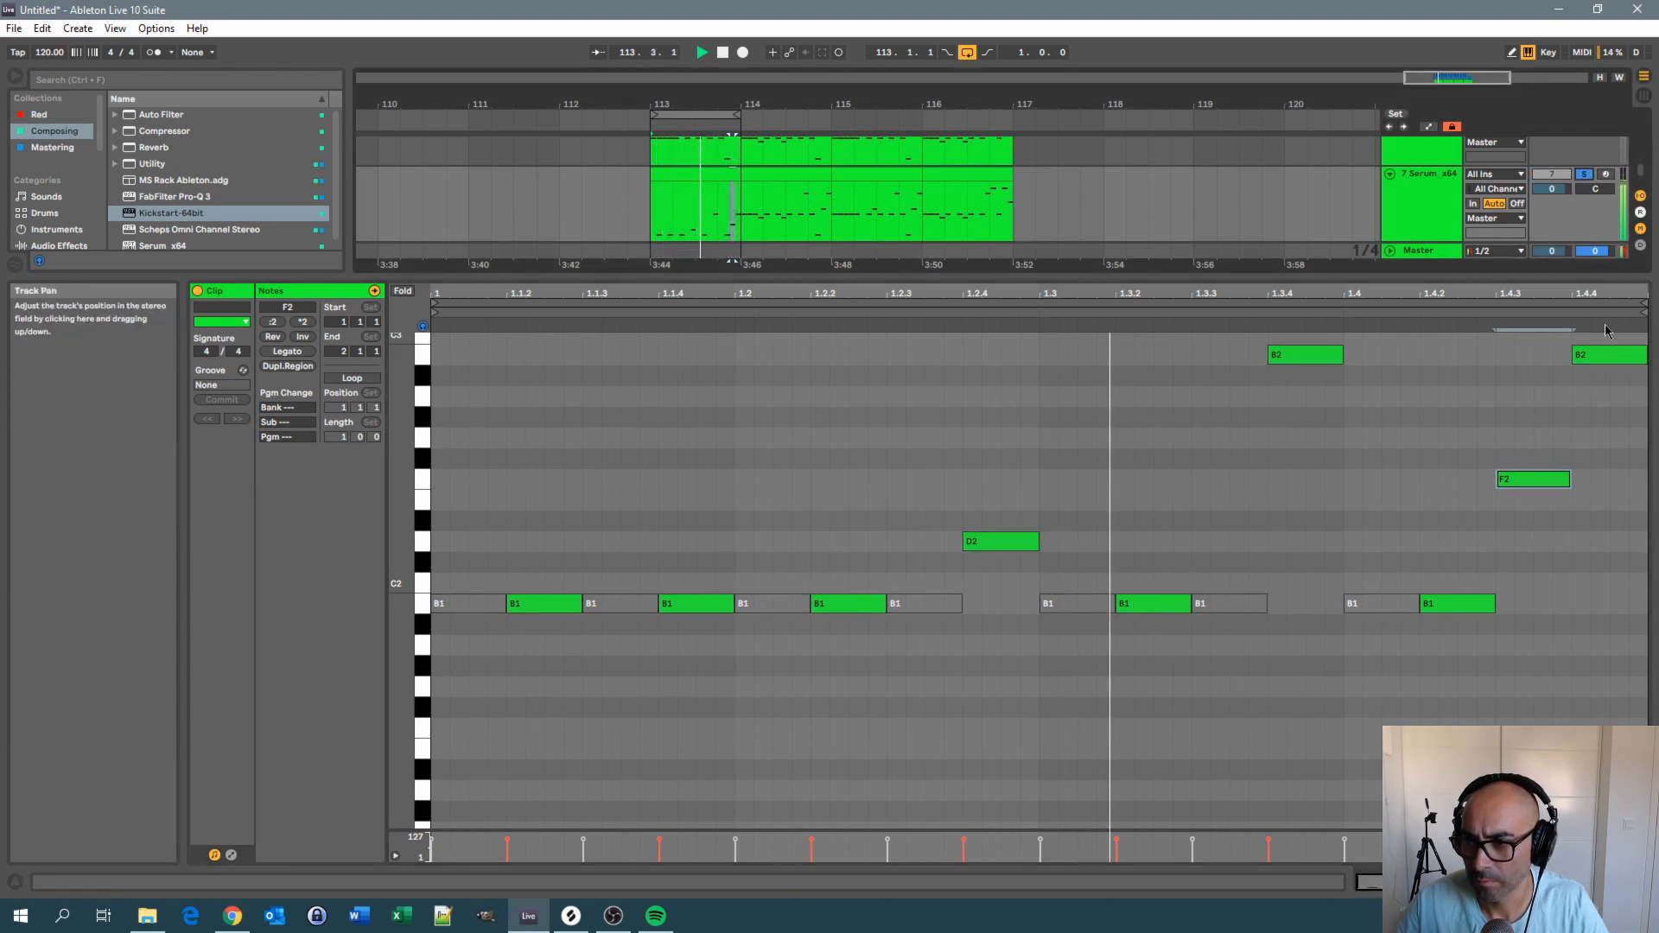
scroll(1607, 462, up, 1)
scroll(1607, 462, up, 3)
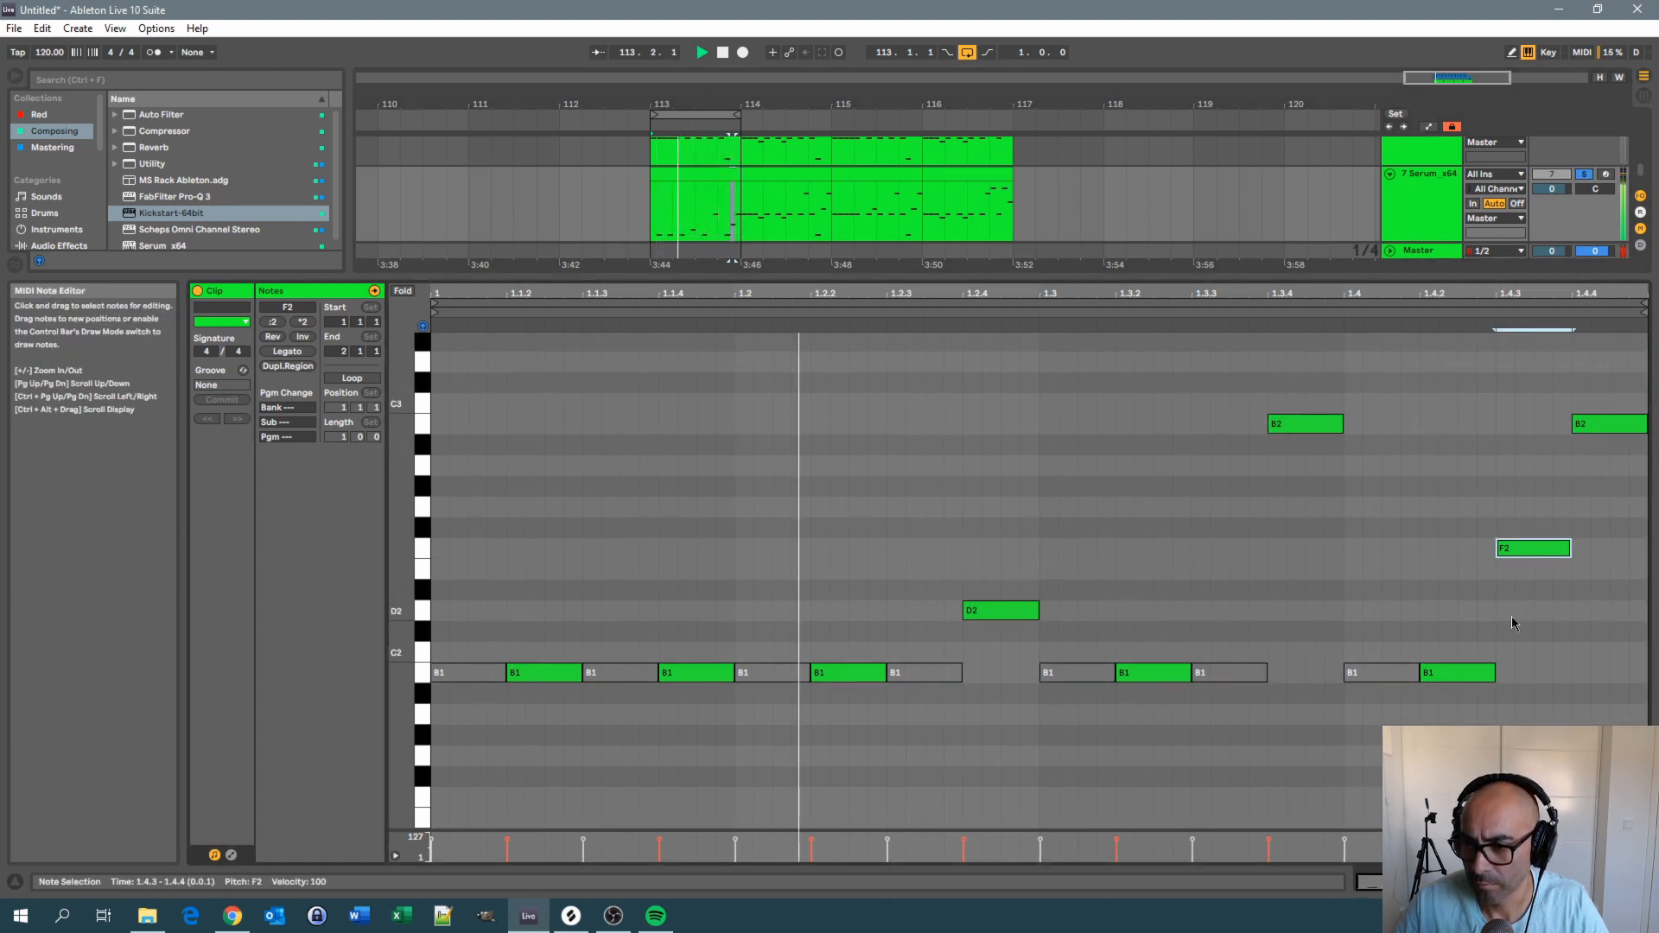
Try raising the clip's last note, at 1.4.4, to E3
click(1600, 427)
key(Up)
key(Up)
key(Up)
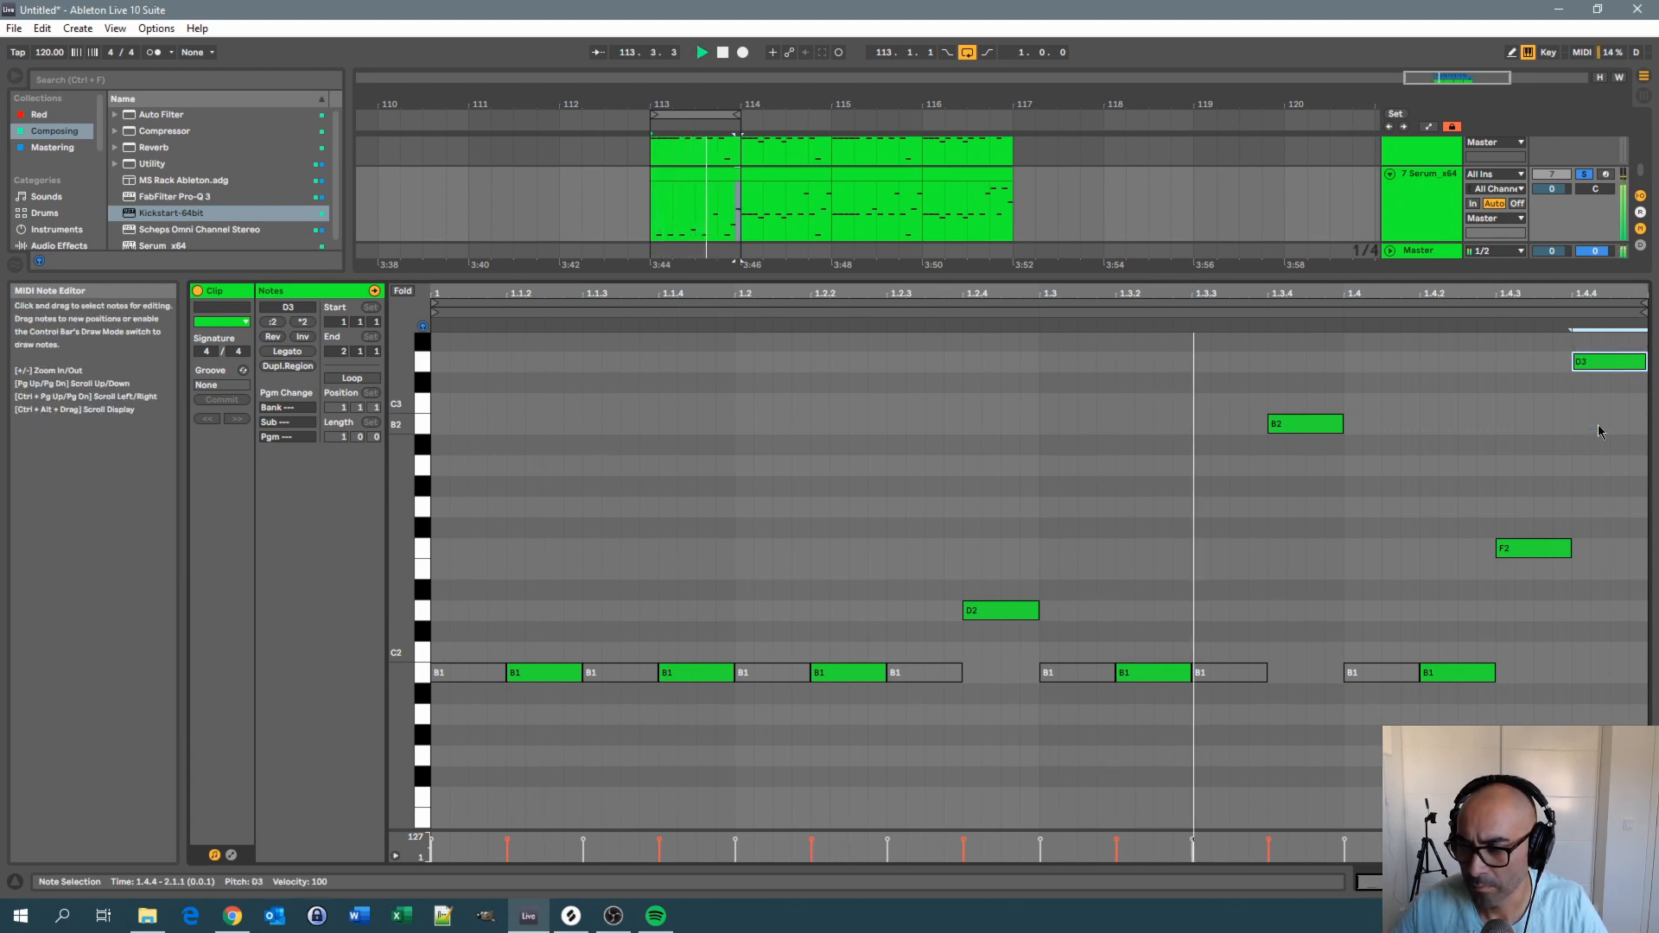
key(Up)
key(Up)
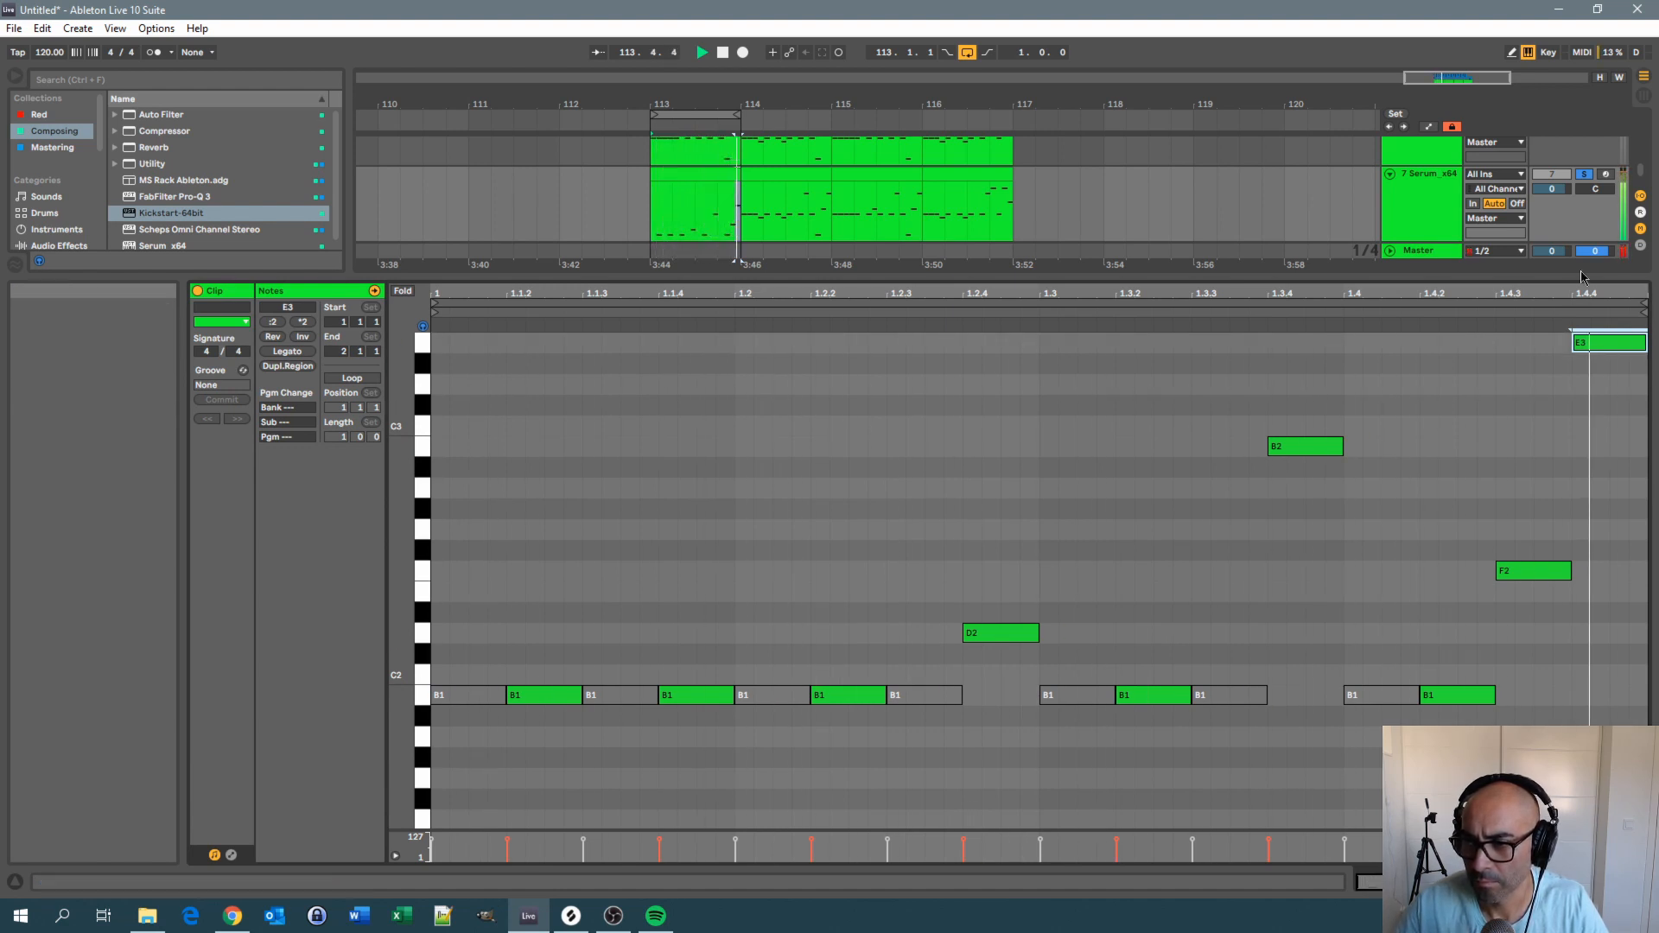
Set the pitch of the last note at 1.4.4 to D3 and replay the loop from its start
drag(1596, 343, 1597, 439)
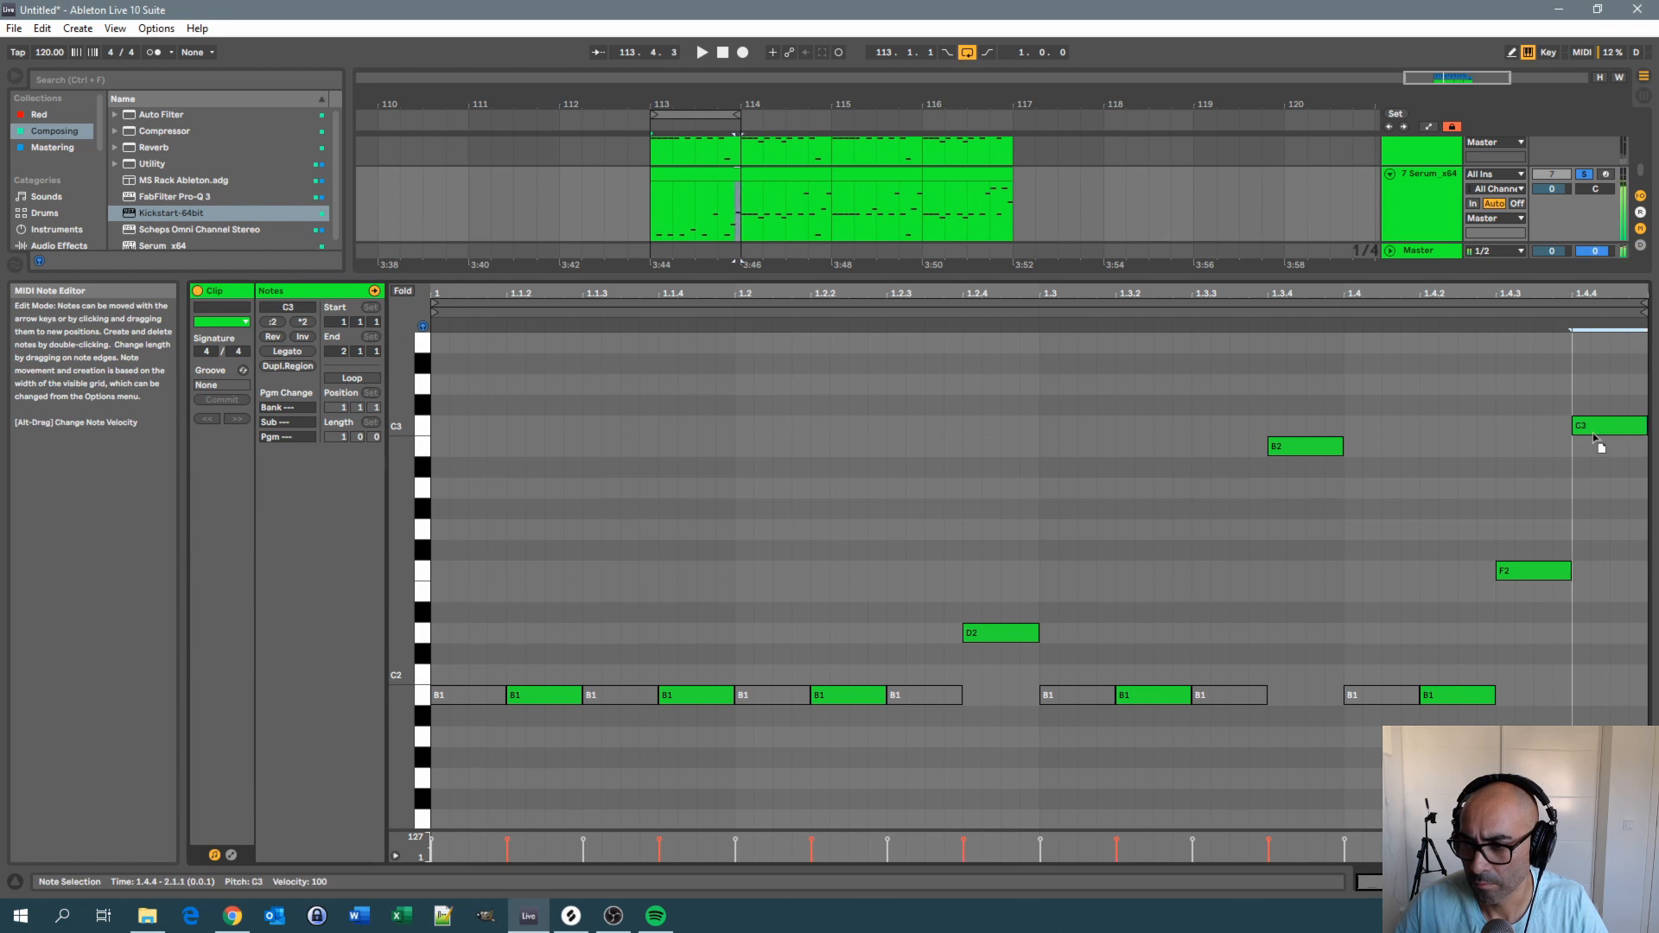
key(Up)
key(Up)
key(space)
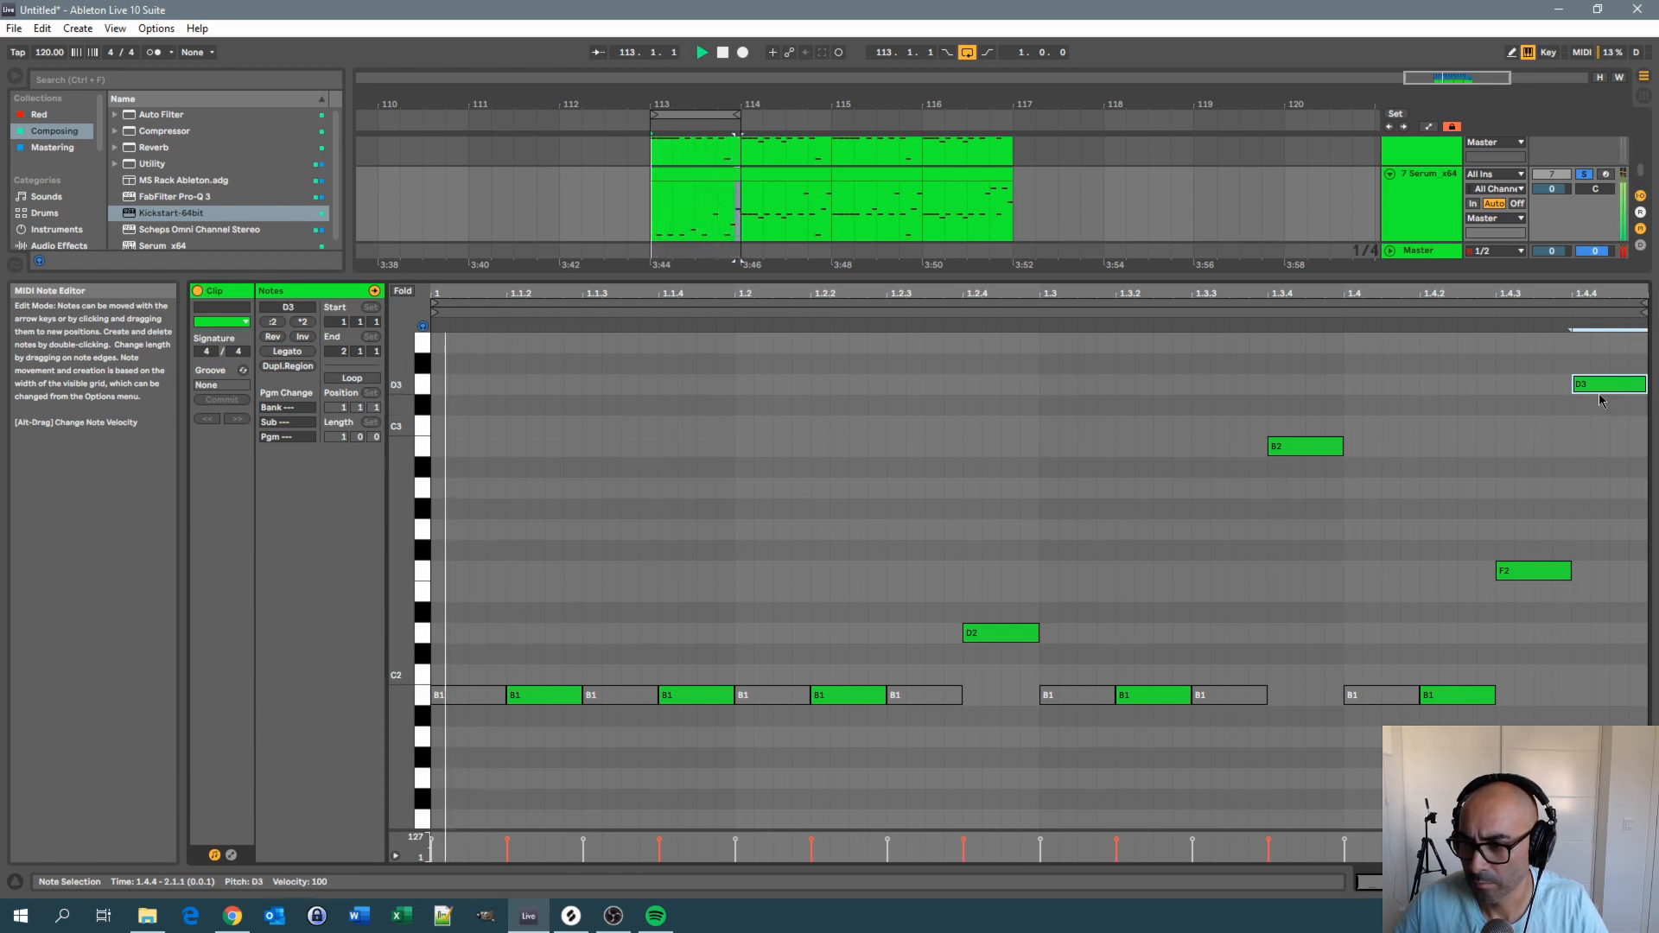
key(space)
key(space)
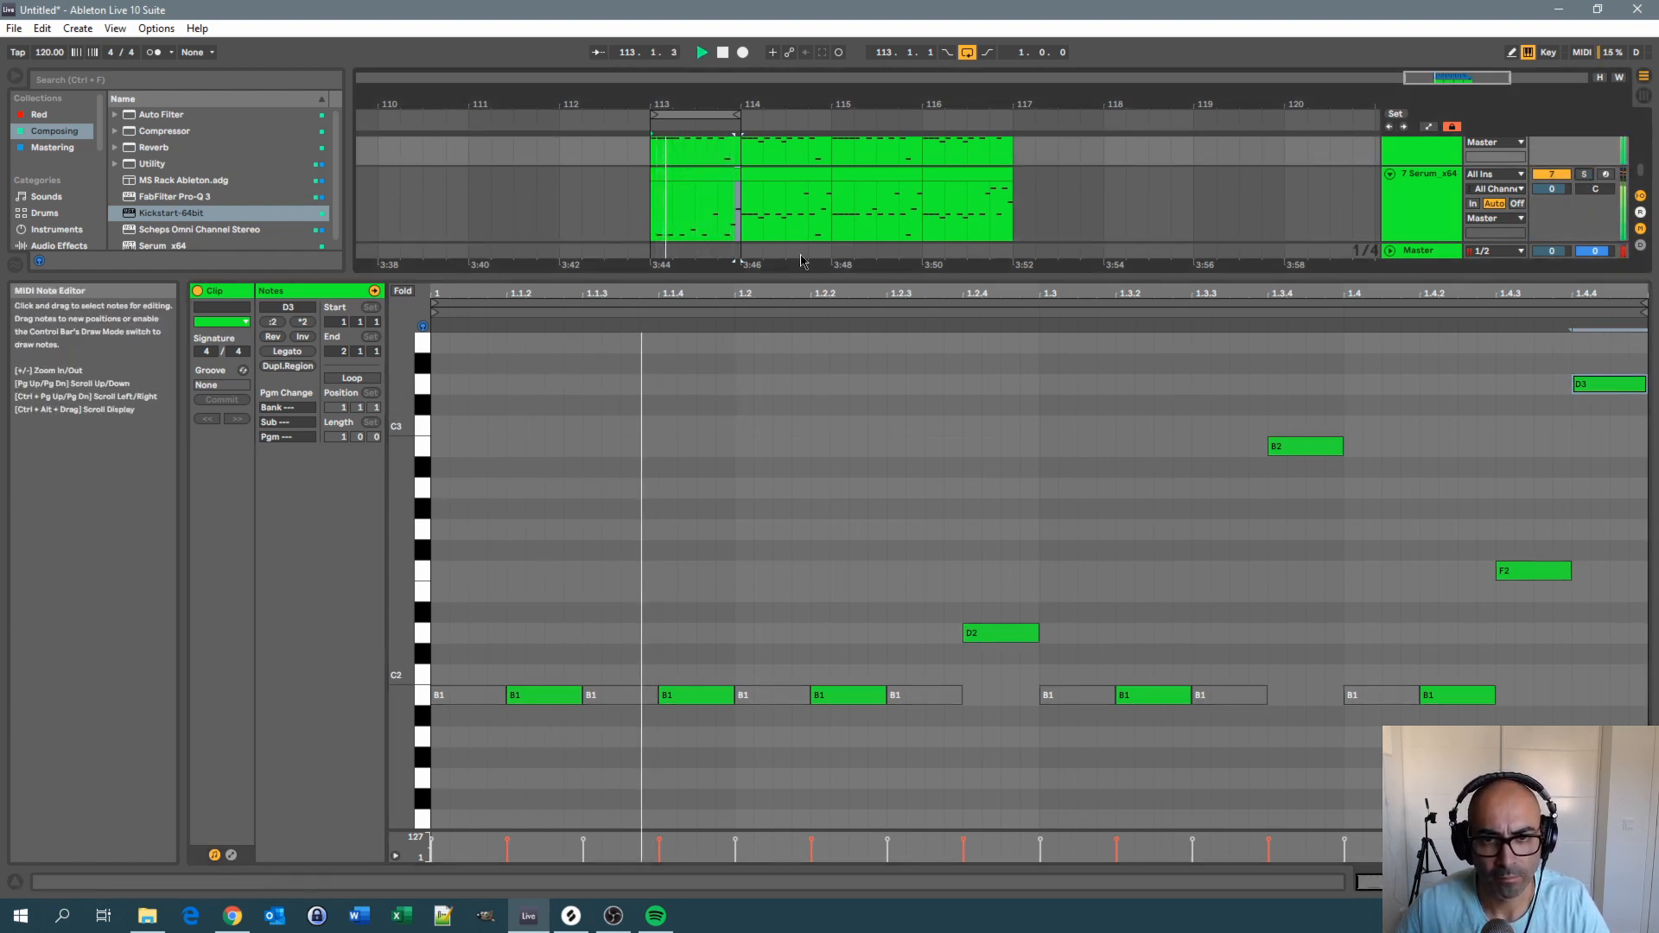
Stop playback and delete the duplicated Serum track's three clips from 114.1.1 to 117.1.1 in the arrangement
key(shift+Tab)
click(801, 557)
key(space)
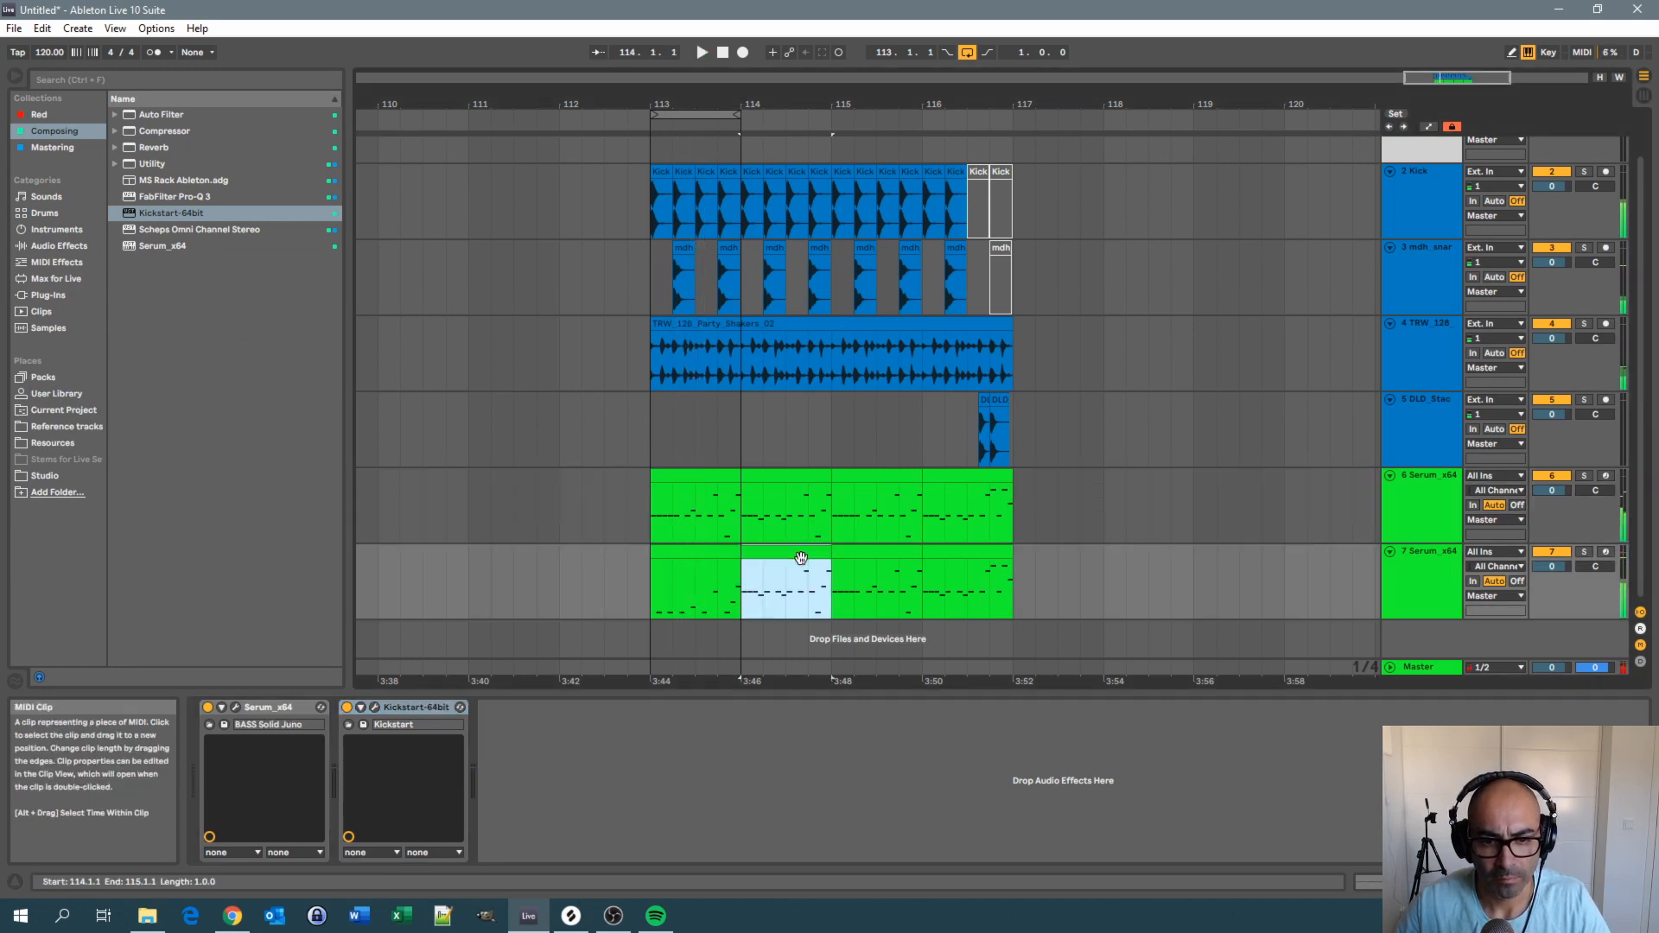
shift+click(931, 559)
key(Delete)
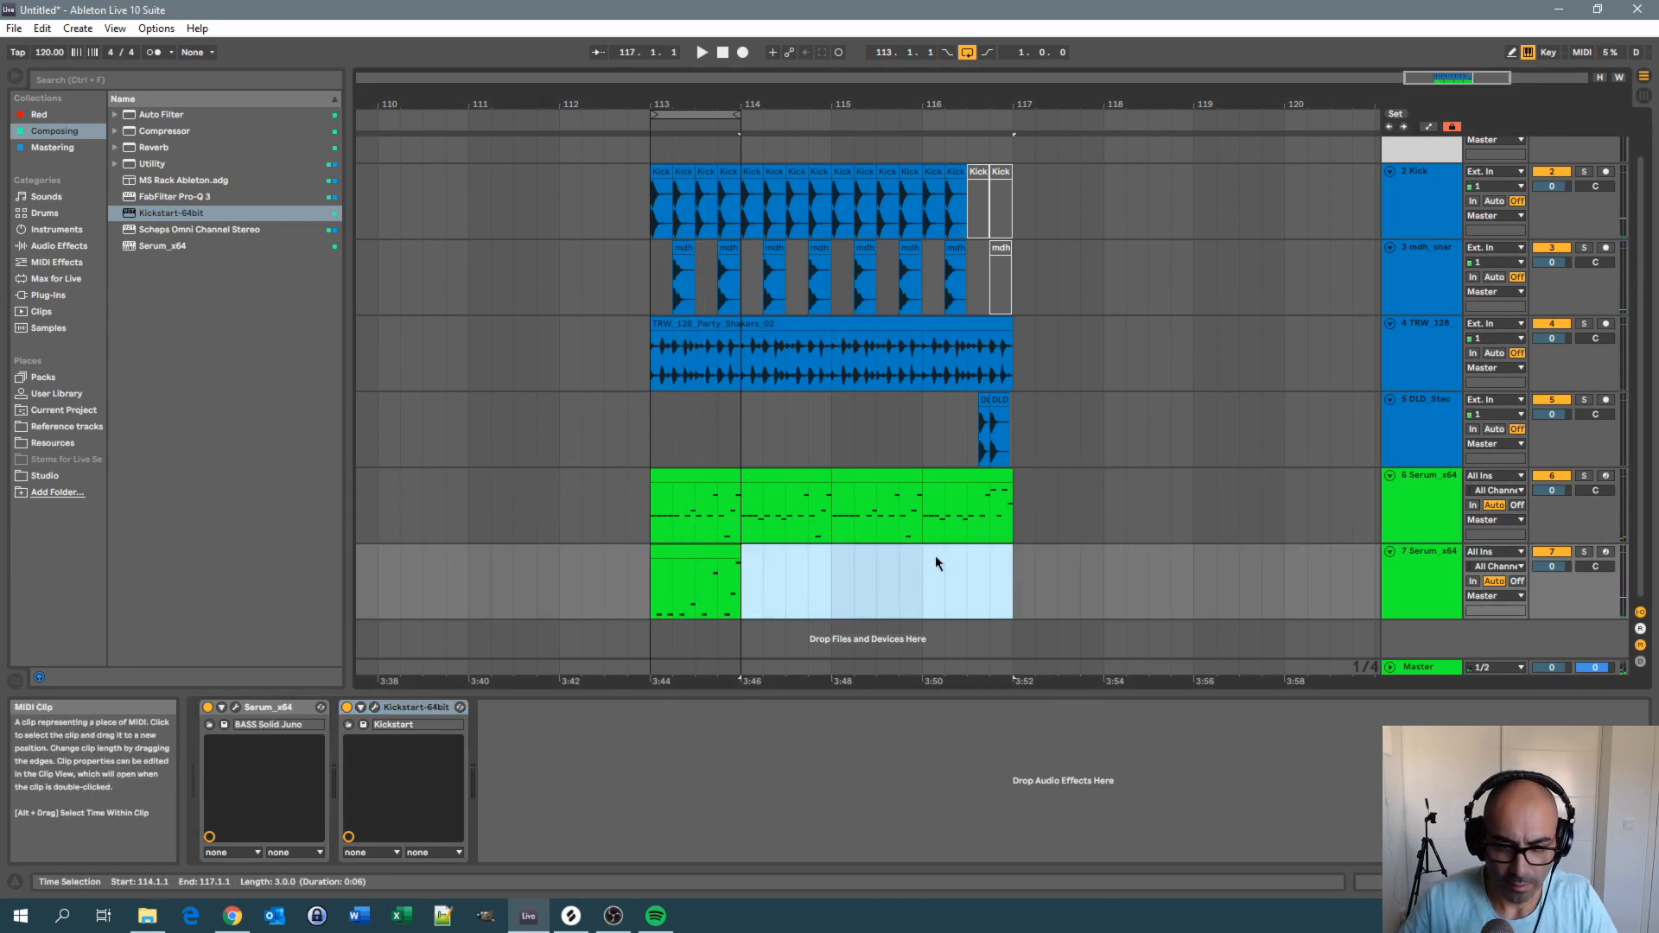
Duplicate the edited one-bar clip at 113.1.1 three times to fill the track up to 117.1.1
click(698, 549)
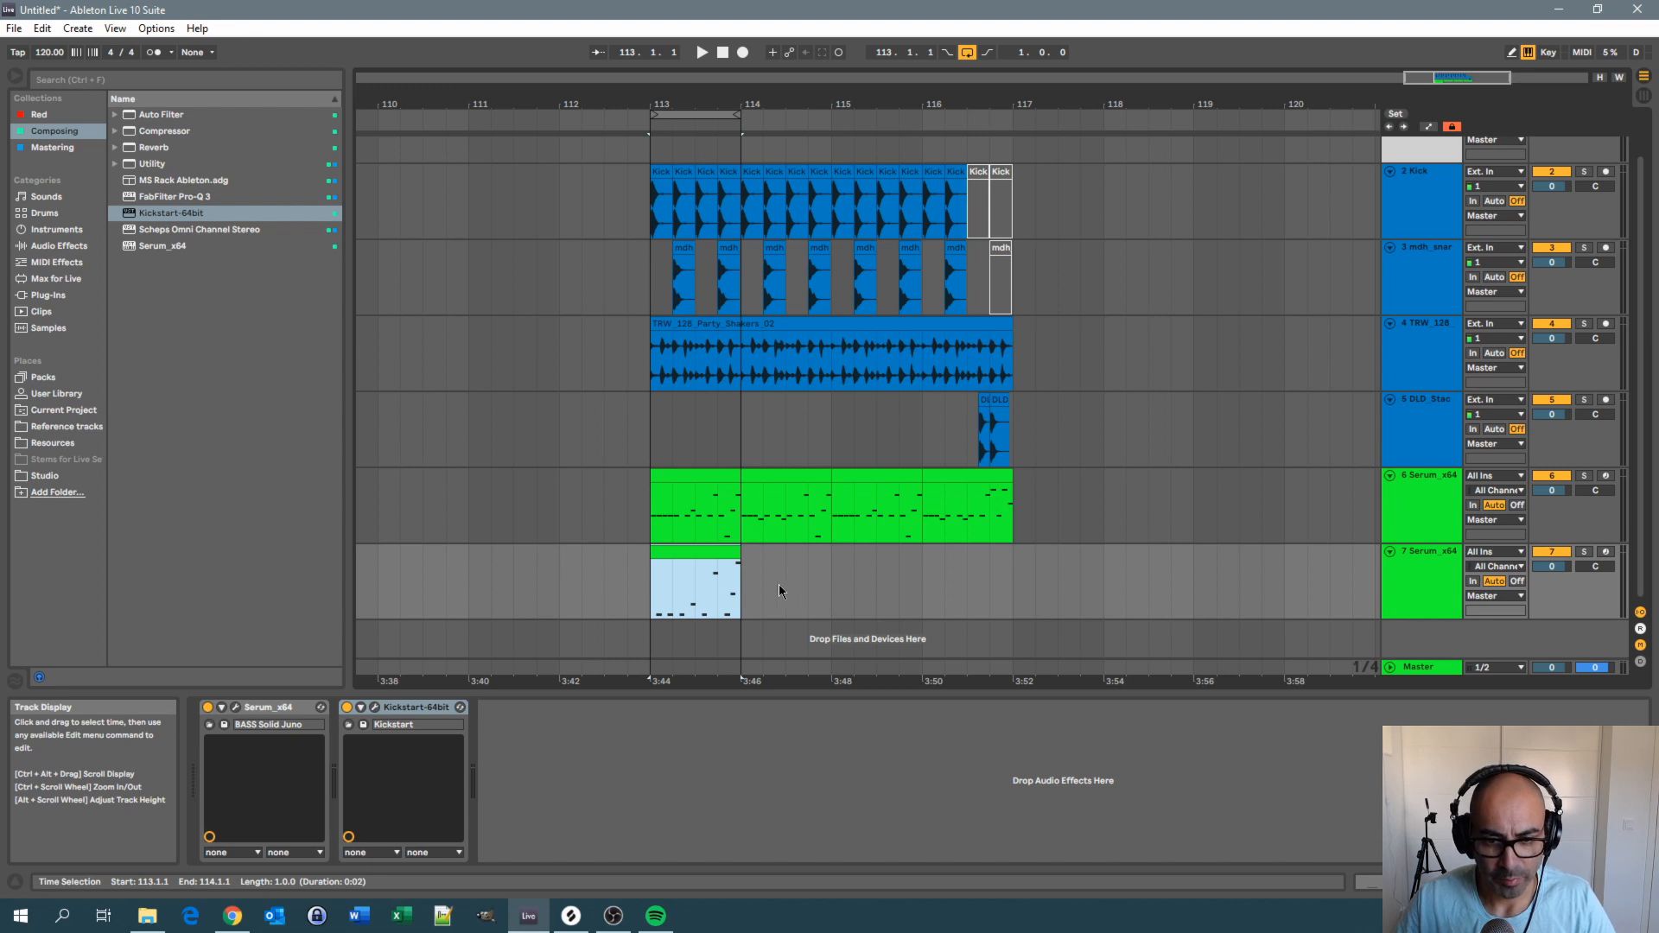
key(ctrl+d)
key(ctrl+d)
key(ctrl+d)
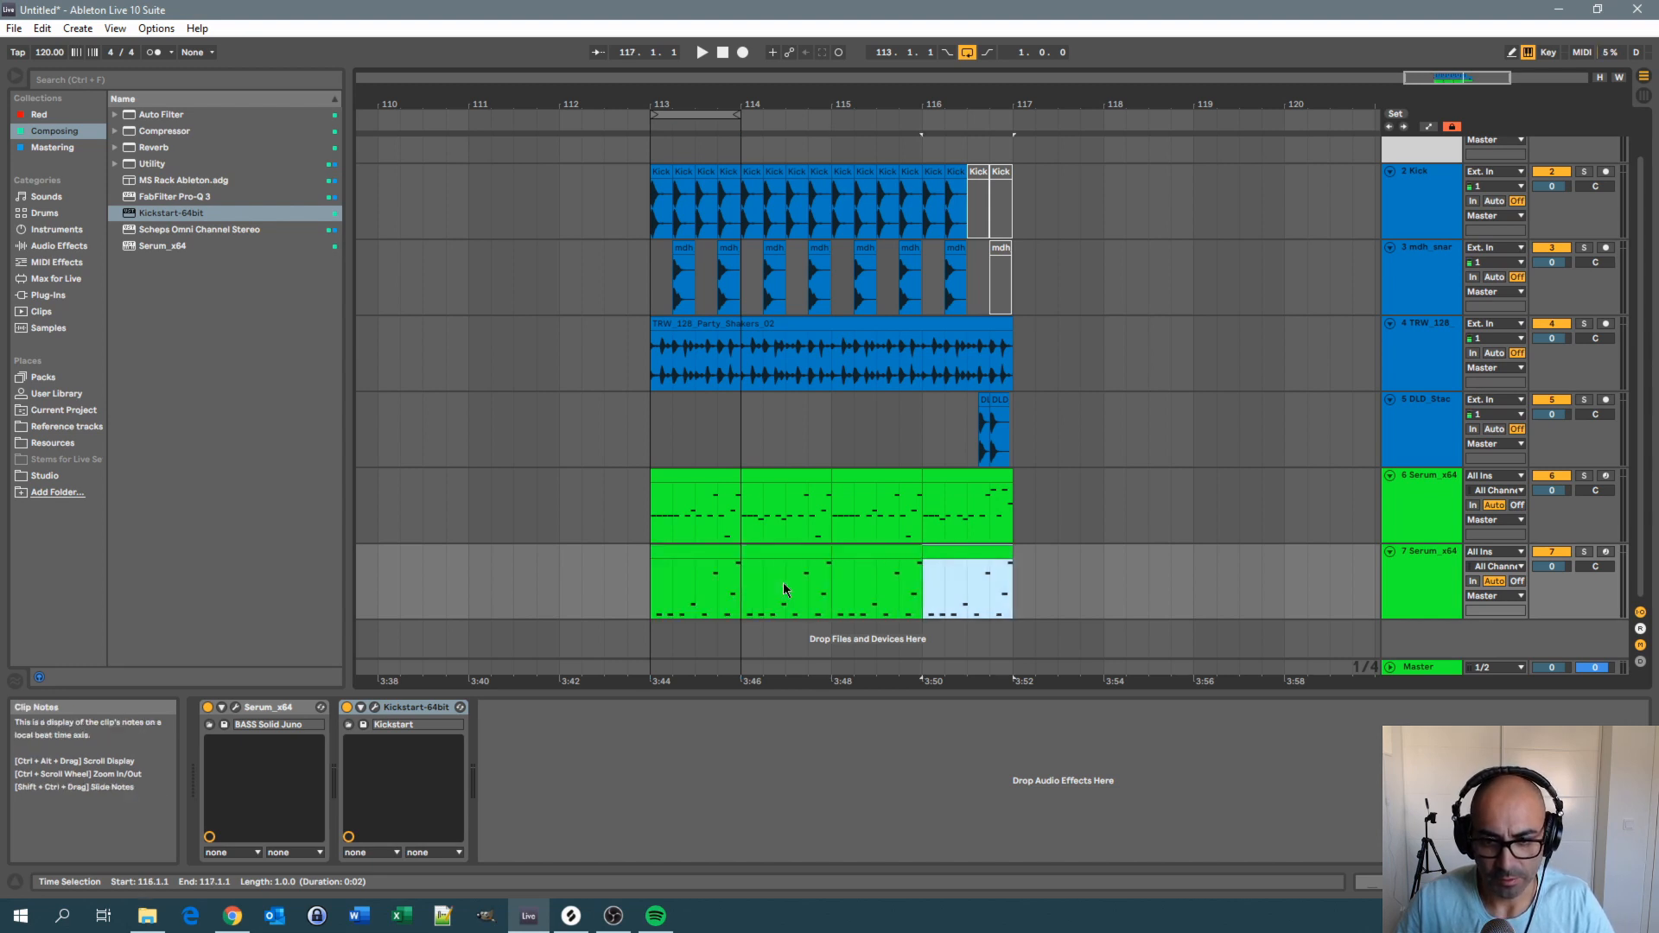
Extend the arrangement loop to four bars, ending at 117.1.1, and play both bass layers from 113.1.1
drag(739, 113, 1017, 110)
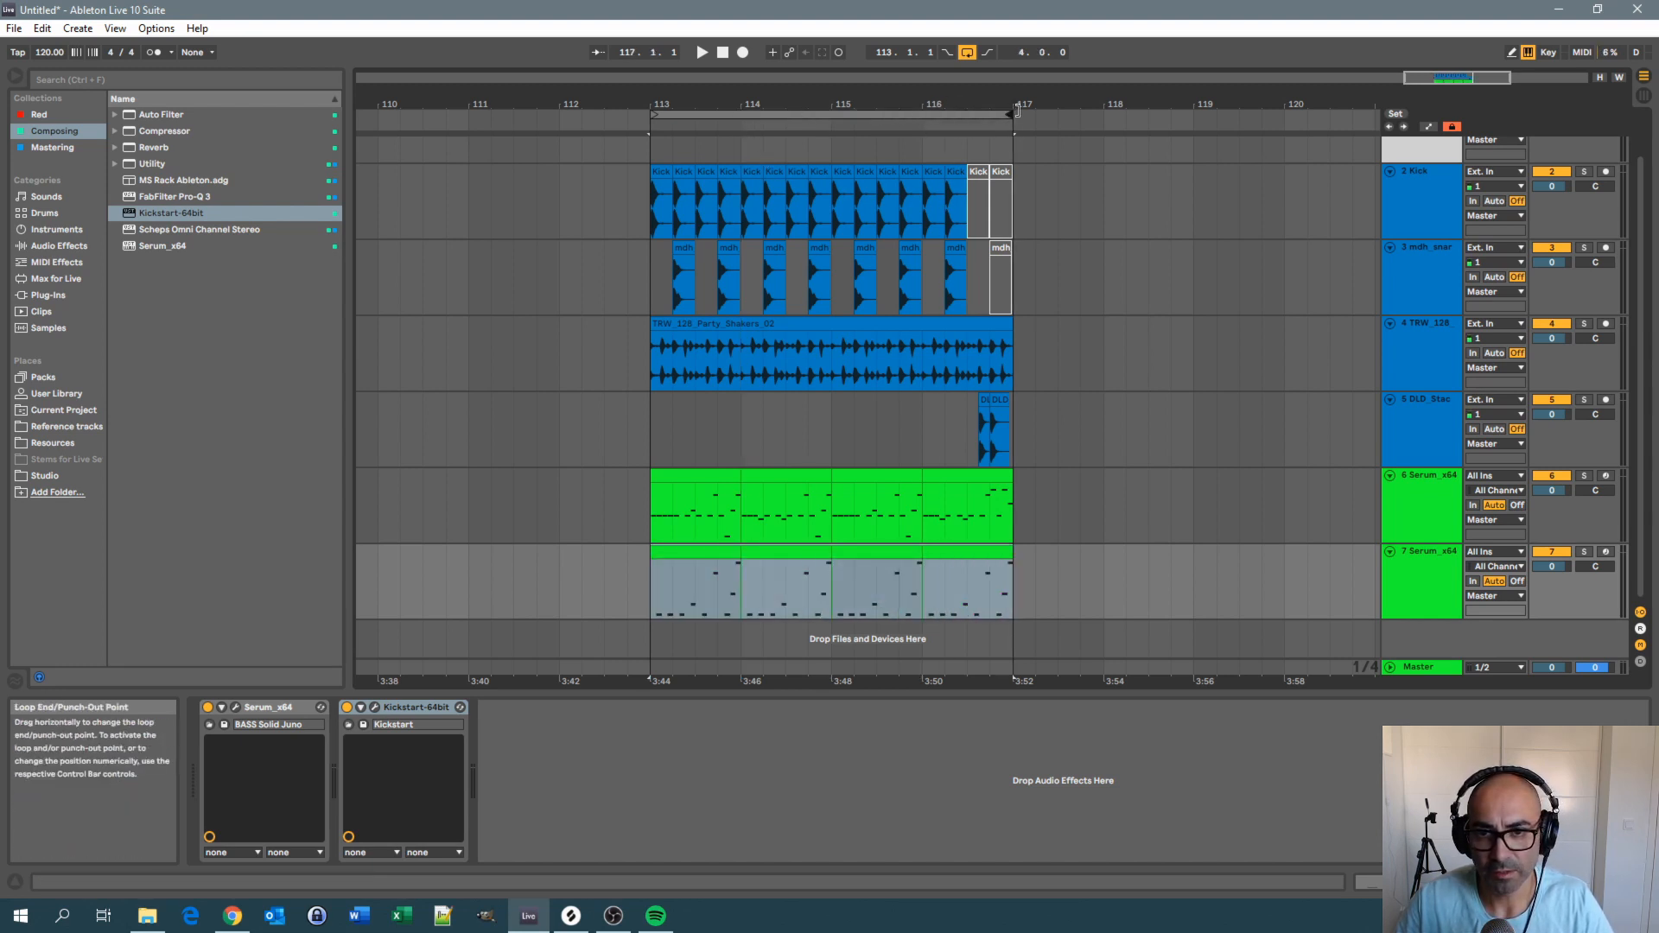
click(648, 578)
click(653, 523)
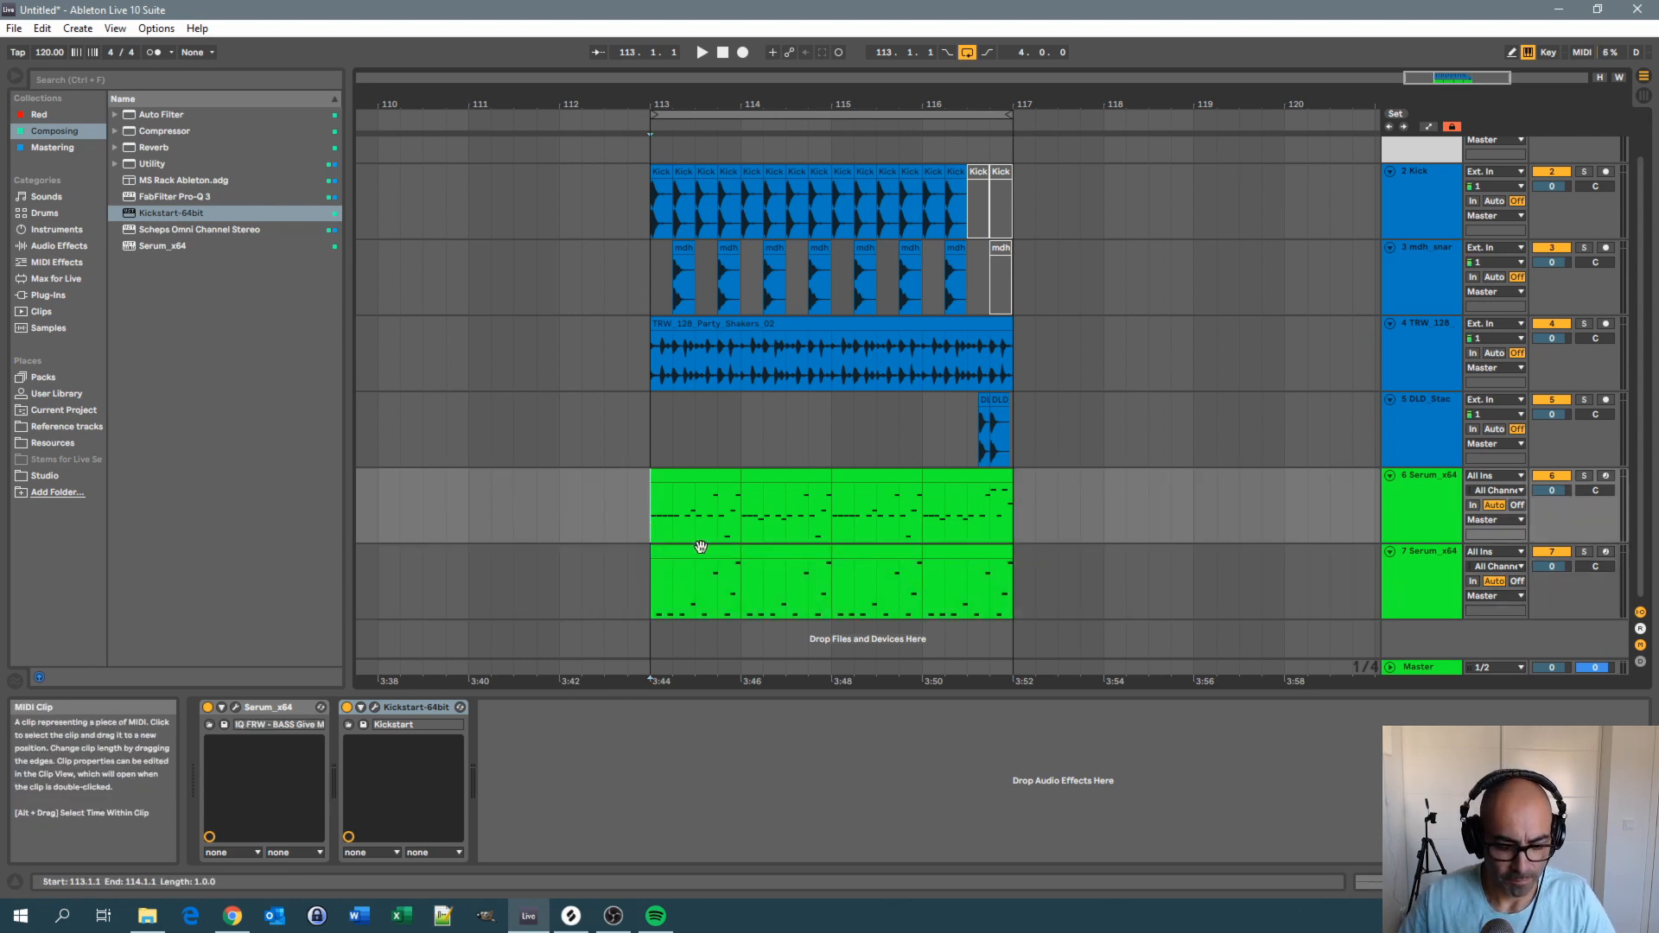
key(space)
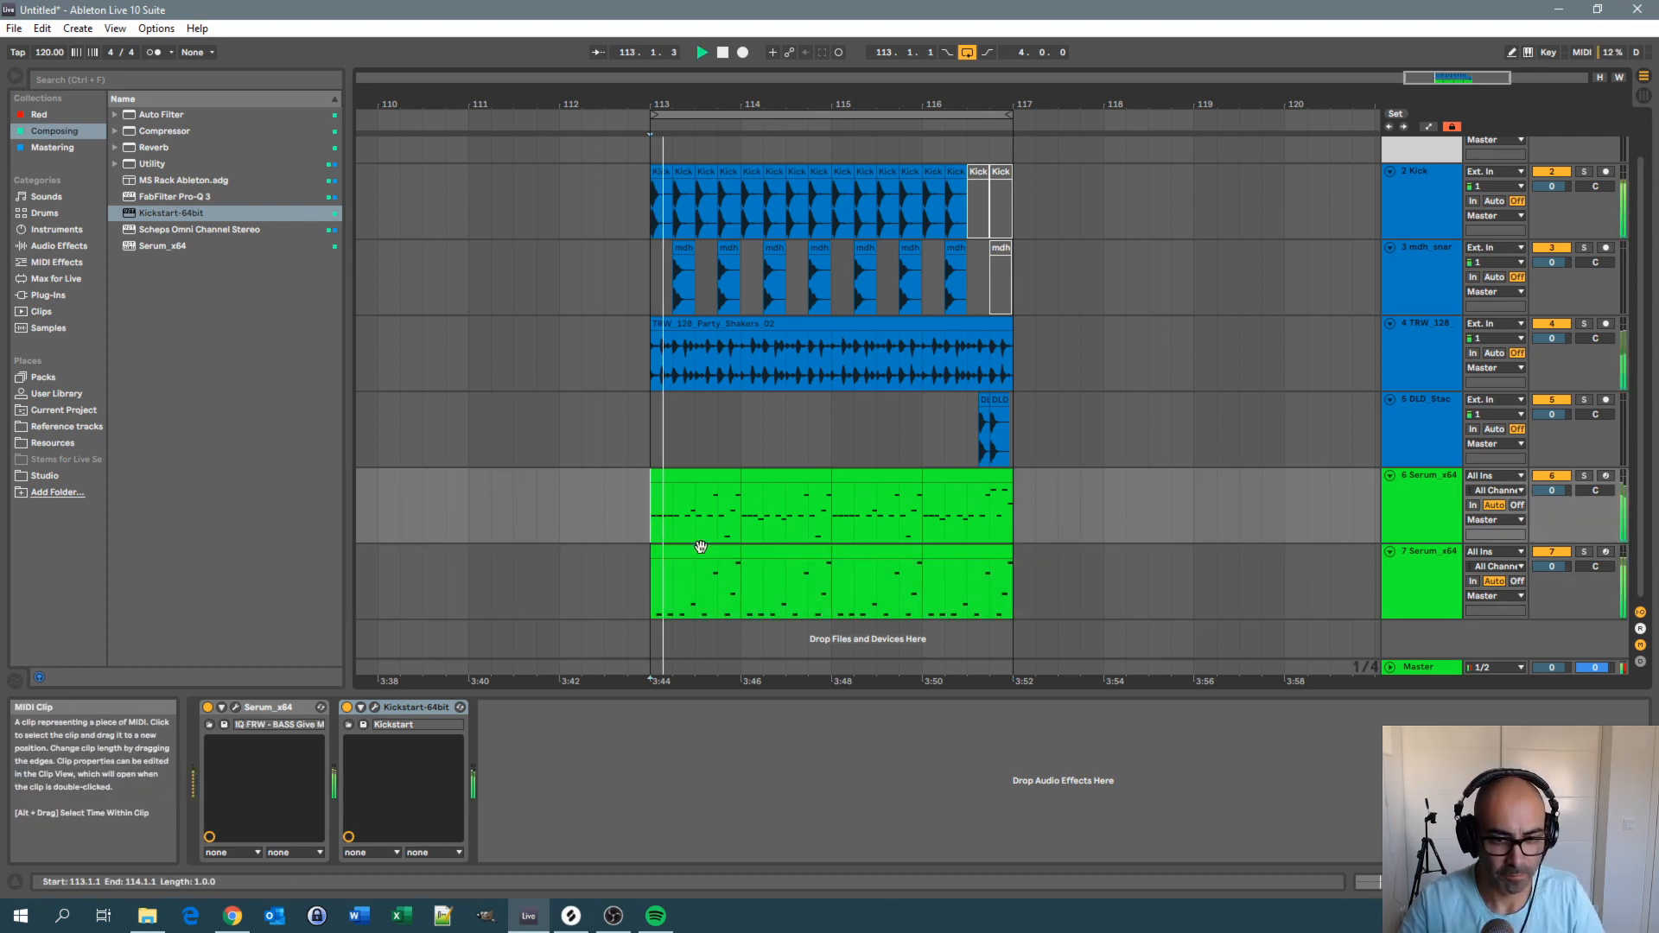